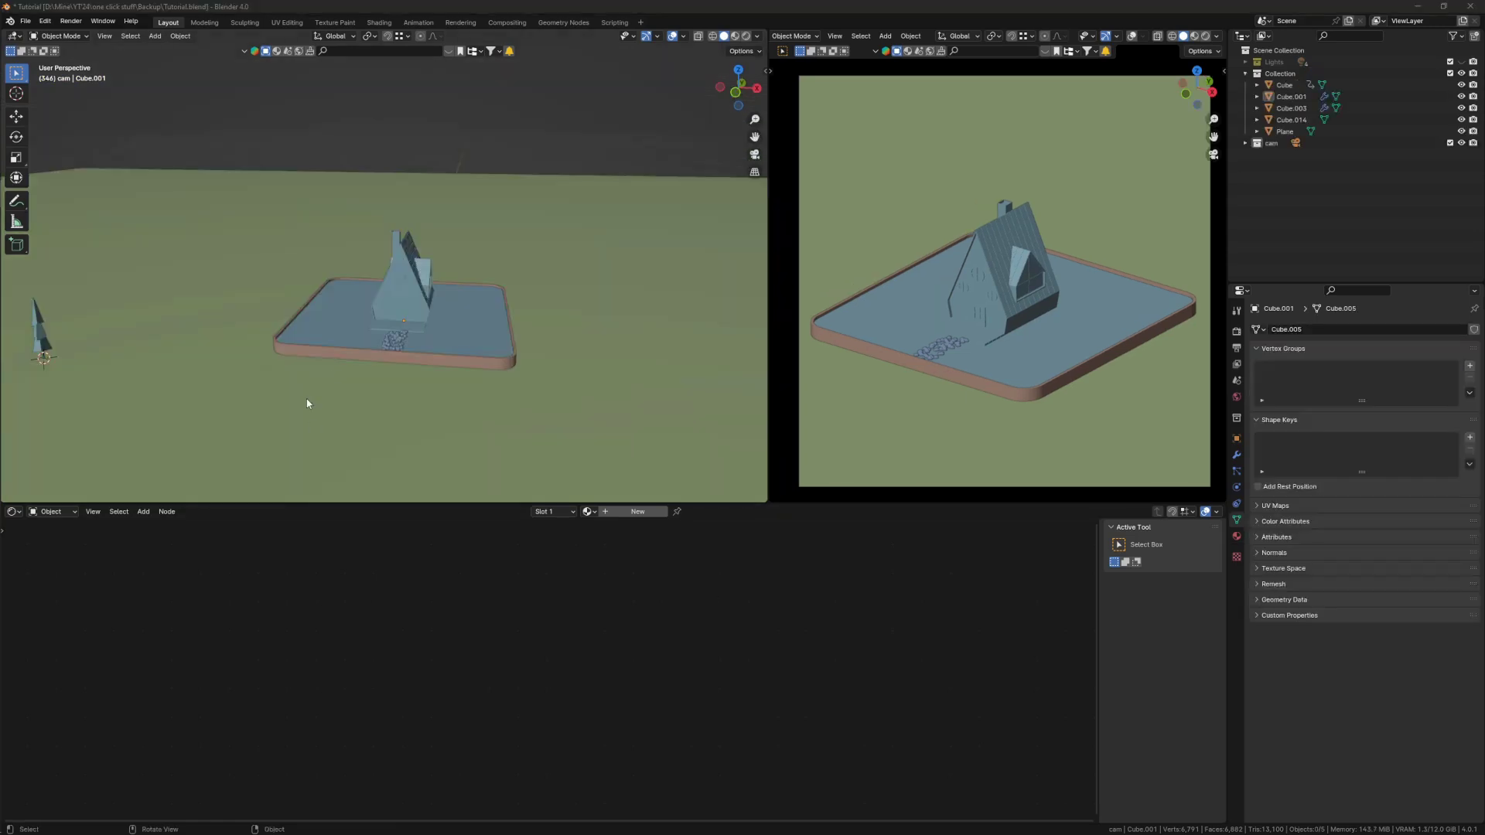
Step: Select the house base object and switch the lower editor to the Geometry Node Editor
scroll(309, 408, "down", 3)
scroll(425, 298, "up", 3)
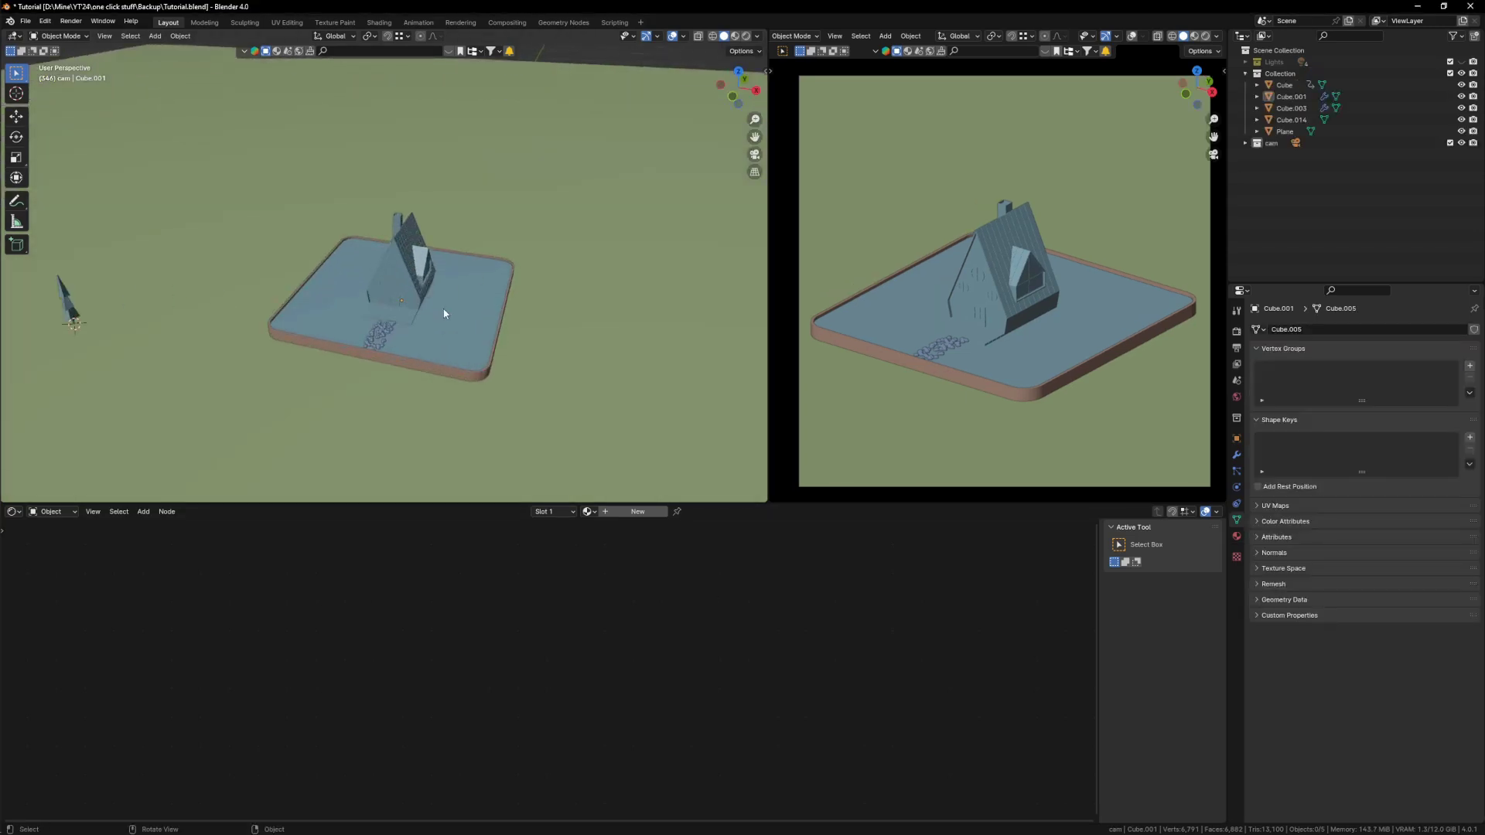
left_click(445, 314)
left_click(13, 512)
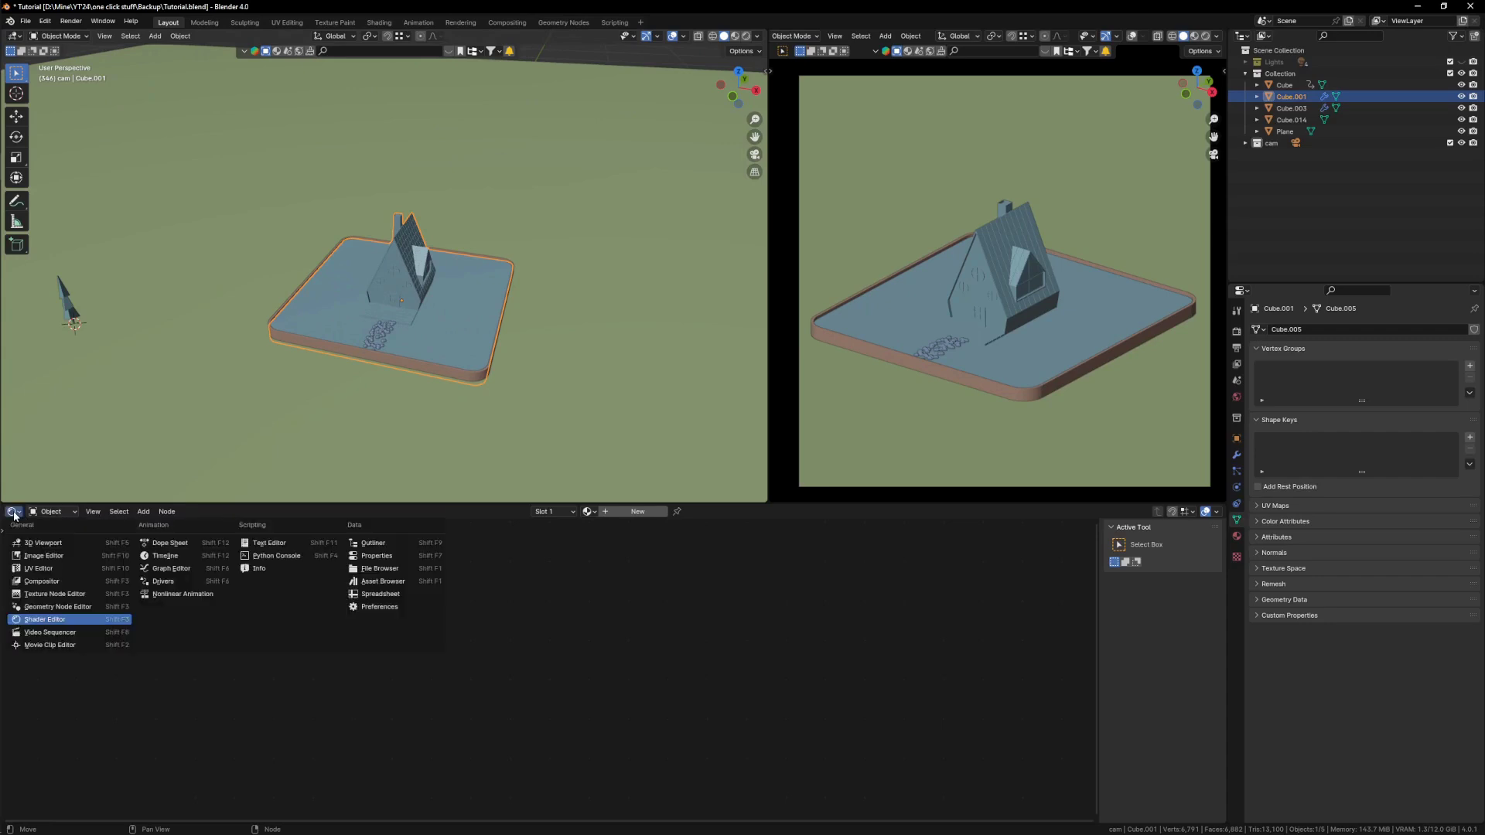
left_click(63, 607)
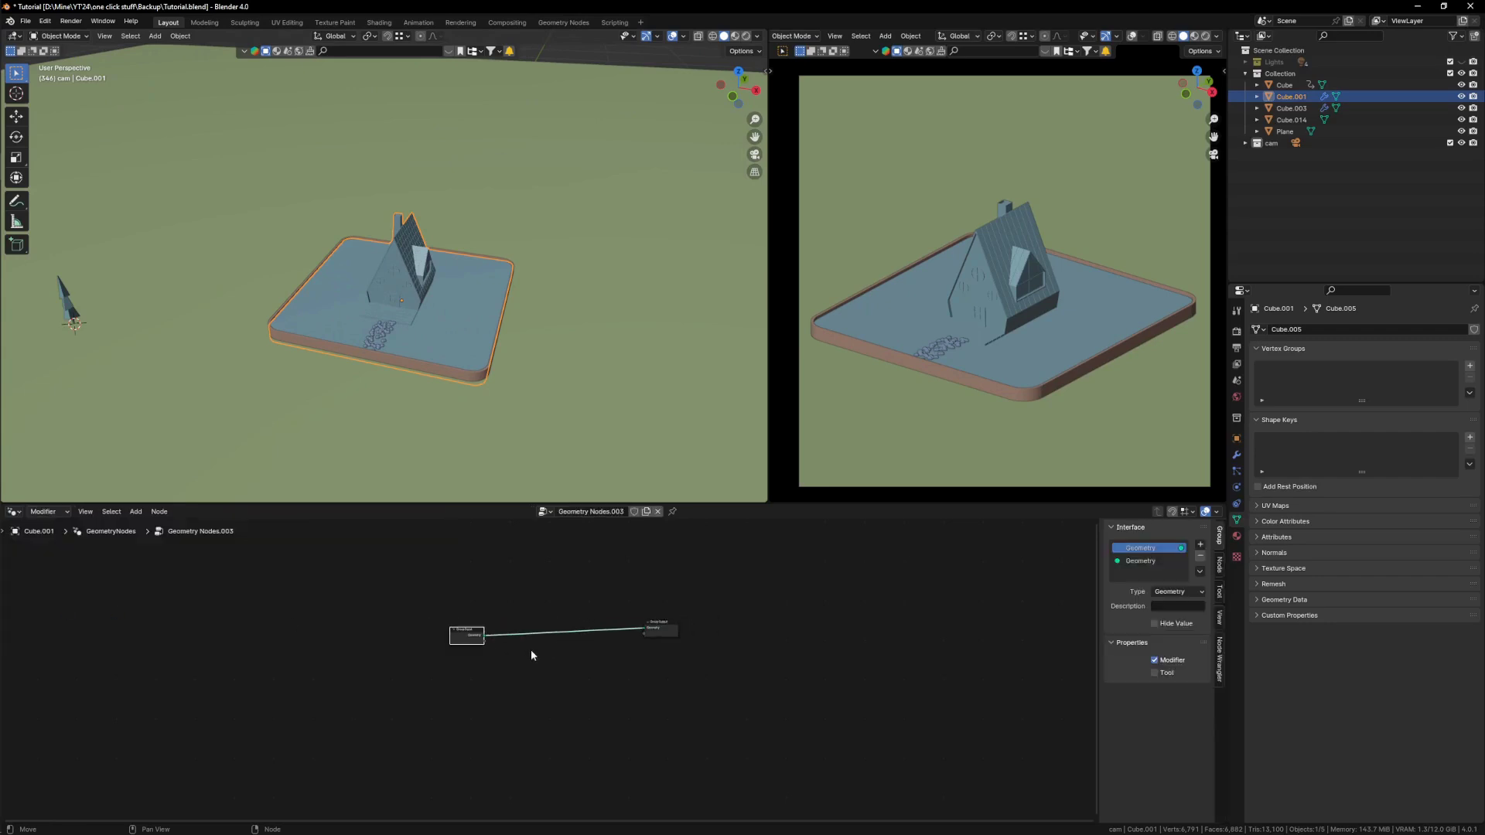
left_click(70, 308)
scroll(503, 306, "down", 2)
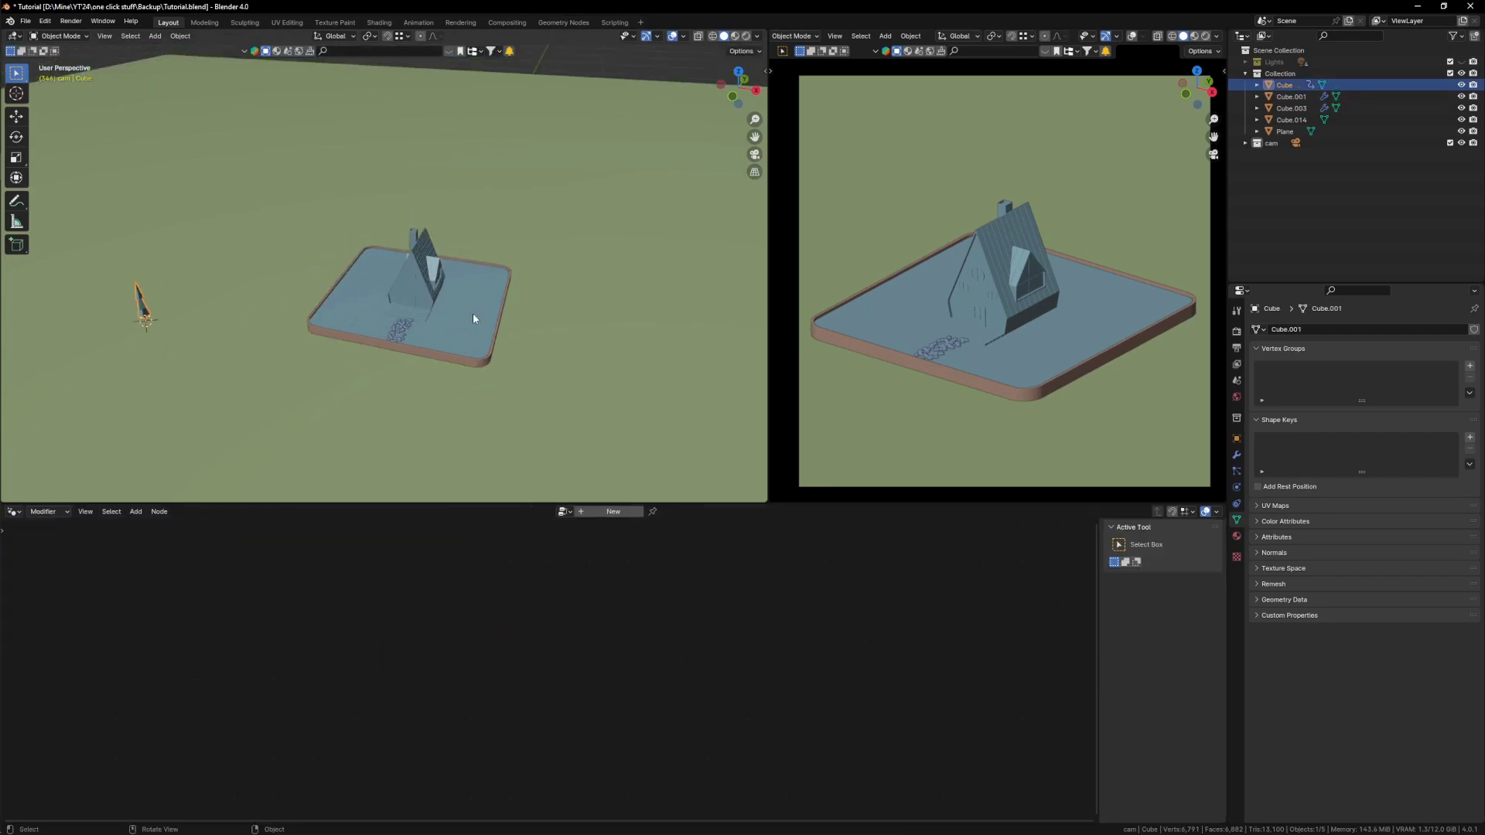
scroll(472, 309, "up", 2)
left_click(424, 280)
scroll(464, 315, "down", 4)
middle_click_drag(424, 280, 476, 341)
scroll(464, 317, "up", 4)
key("grave")
scroll(521, 331, "down", 2)
left_click(195, 420)
key("g")
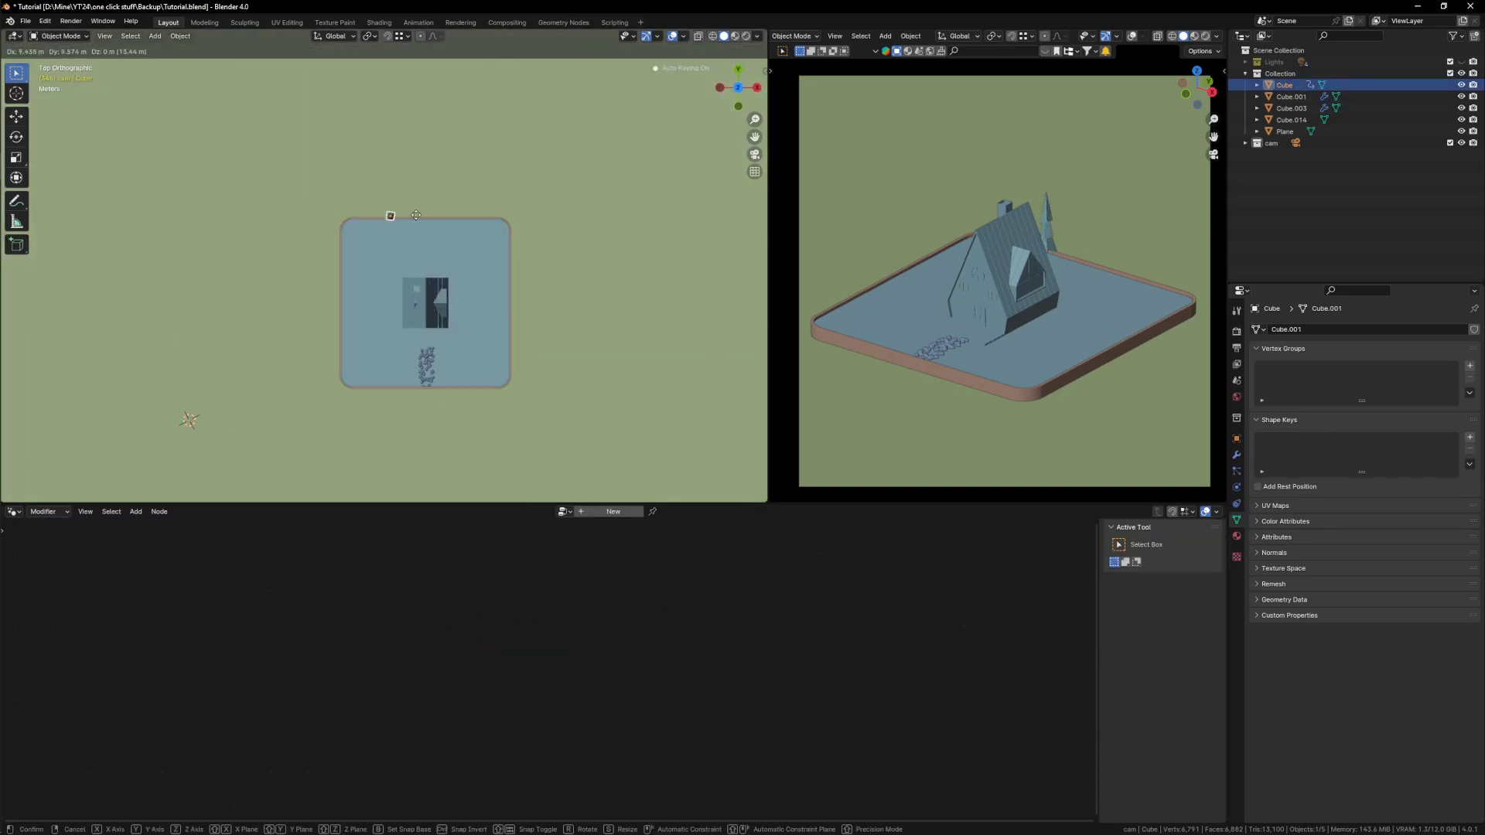
right_click(417, 215)
Step: In Edit Mode on the base, select the ground vertices around the house, leaving out the outer border, house area and stone path
left_click(485, 334)
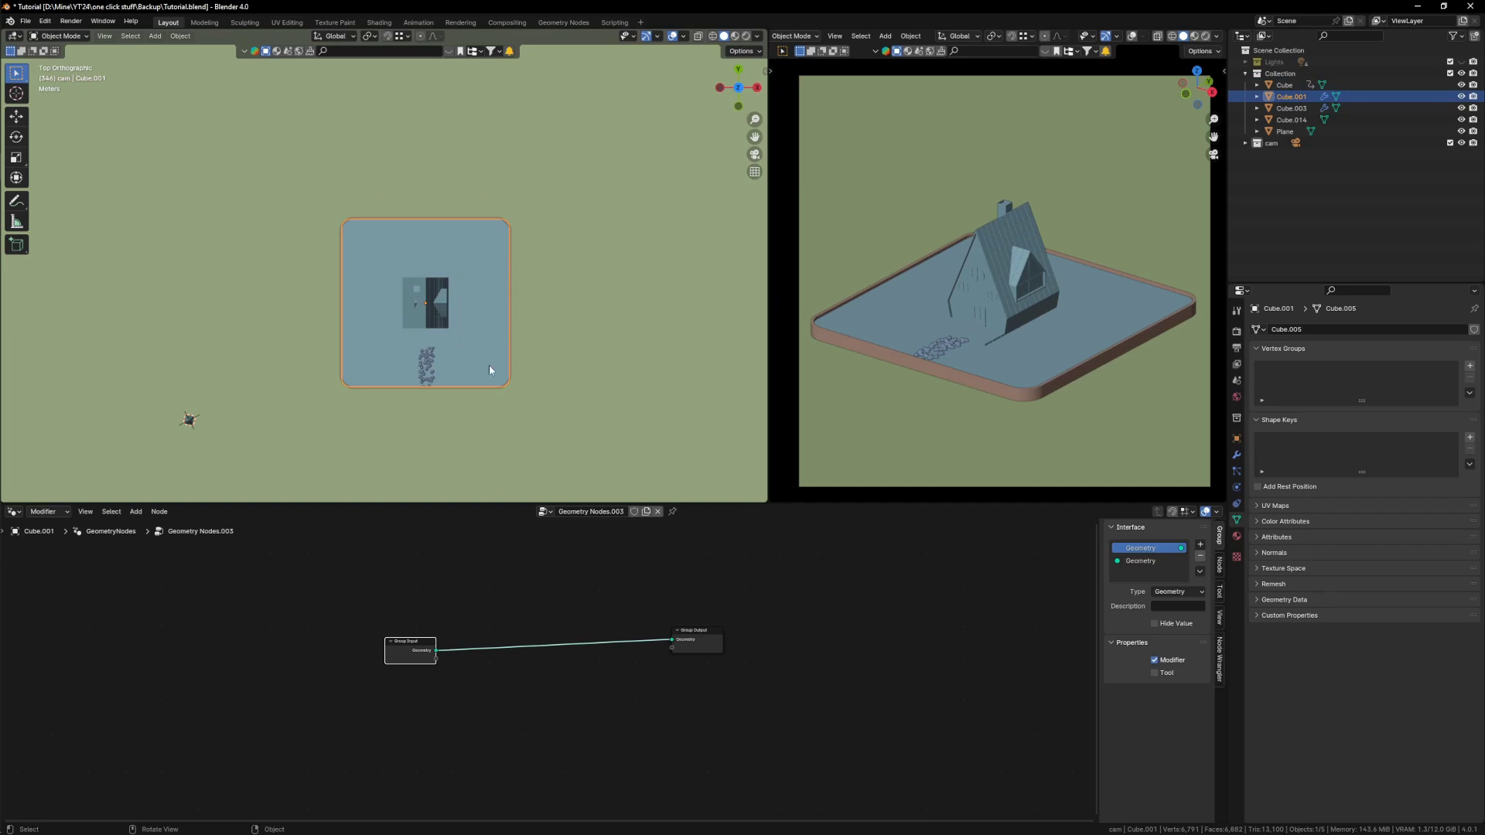
key("Tab")
scroll(472, 325, "up", 5)
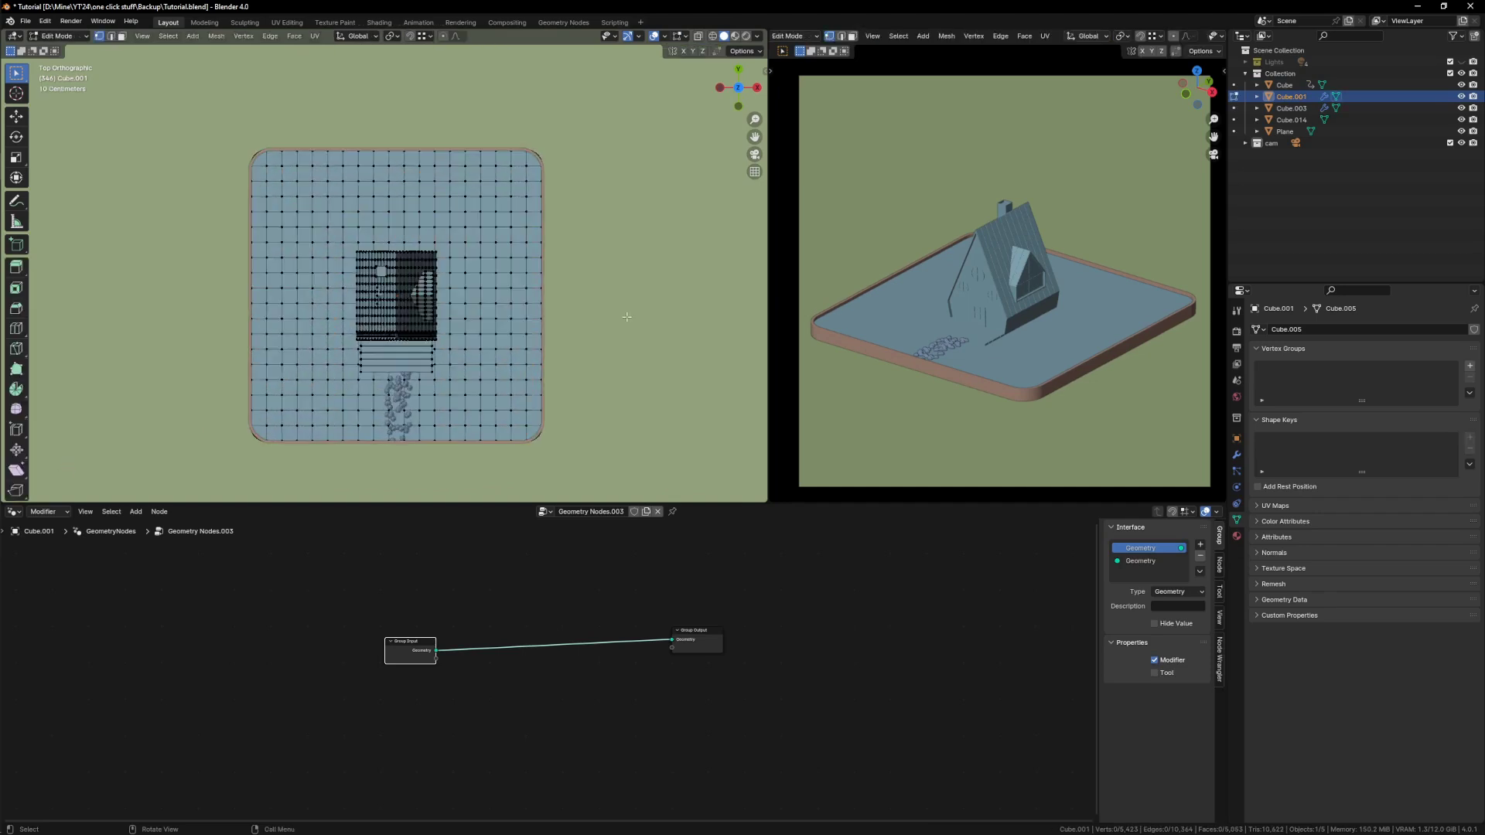
scroll(539, 437, "down", 1)
left_click_drag(532, 458, 460, 259)
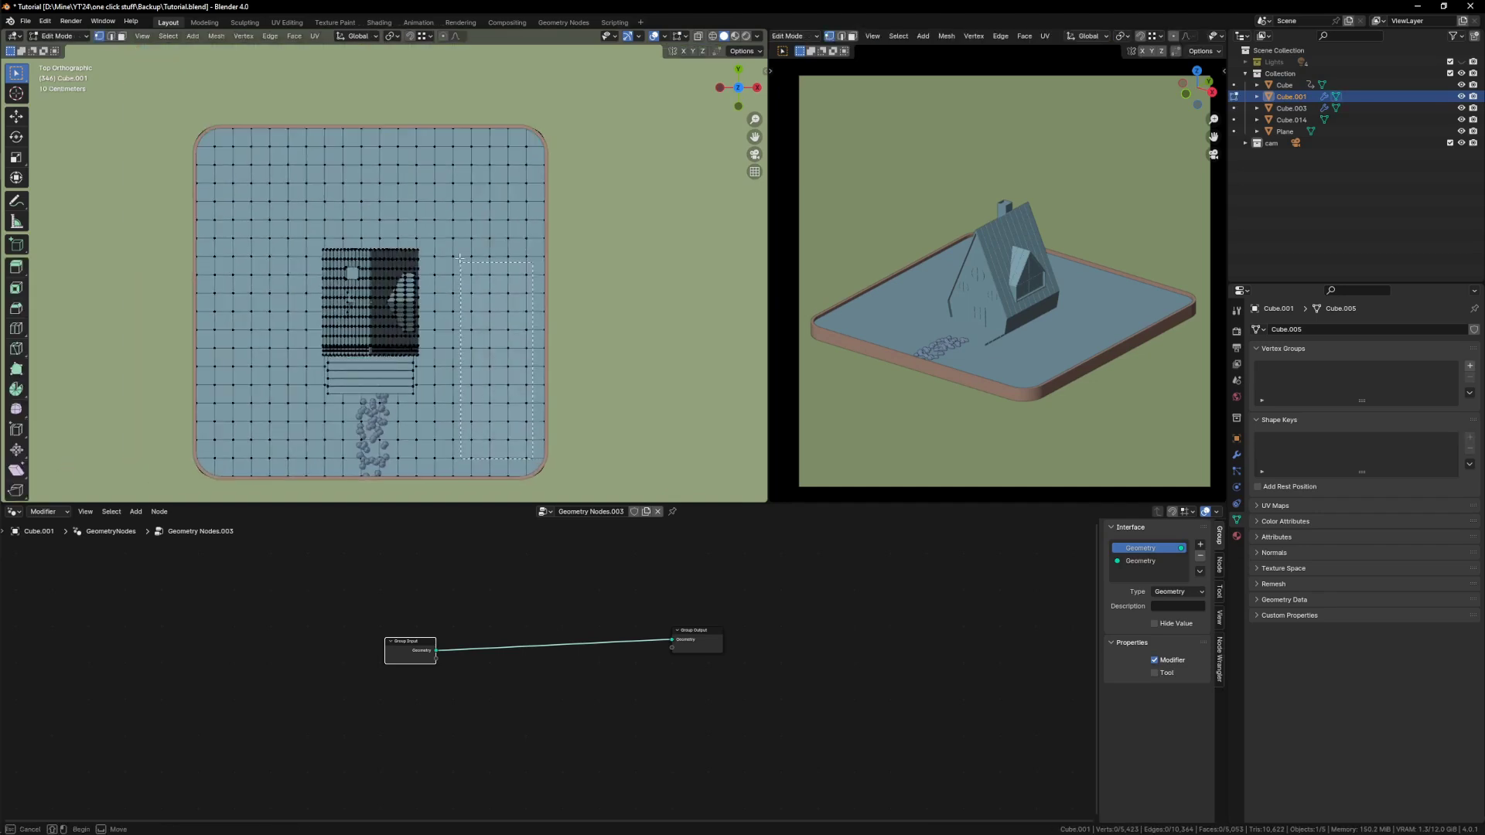
left_click_drag(441, 174, 271, 333)
left_click_drag(307, 417, 298, 445, "shift")
left_click_drag(558, 471, 440, 449, "ctrl")
scroll(431, 346, "down", 2)
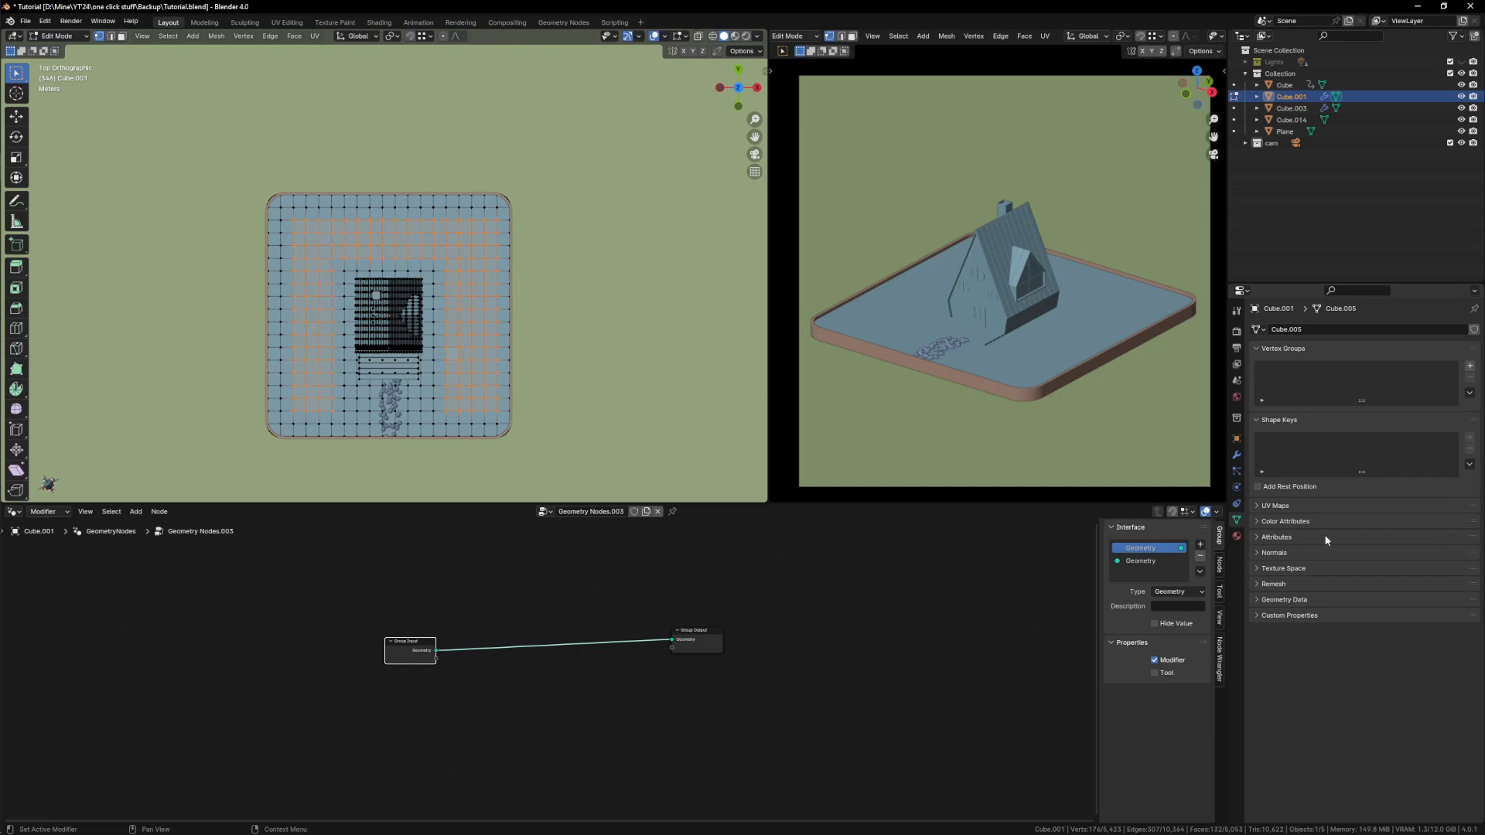
Step: Create a vertex group for the selected ground vertices and return to Object Mode
left_click(1470, 366)
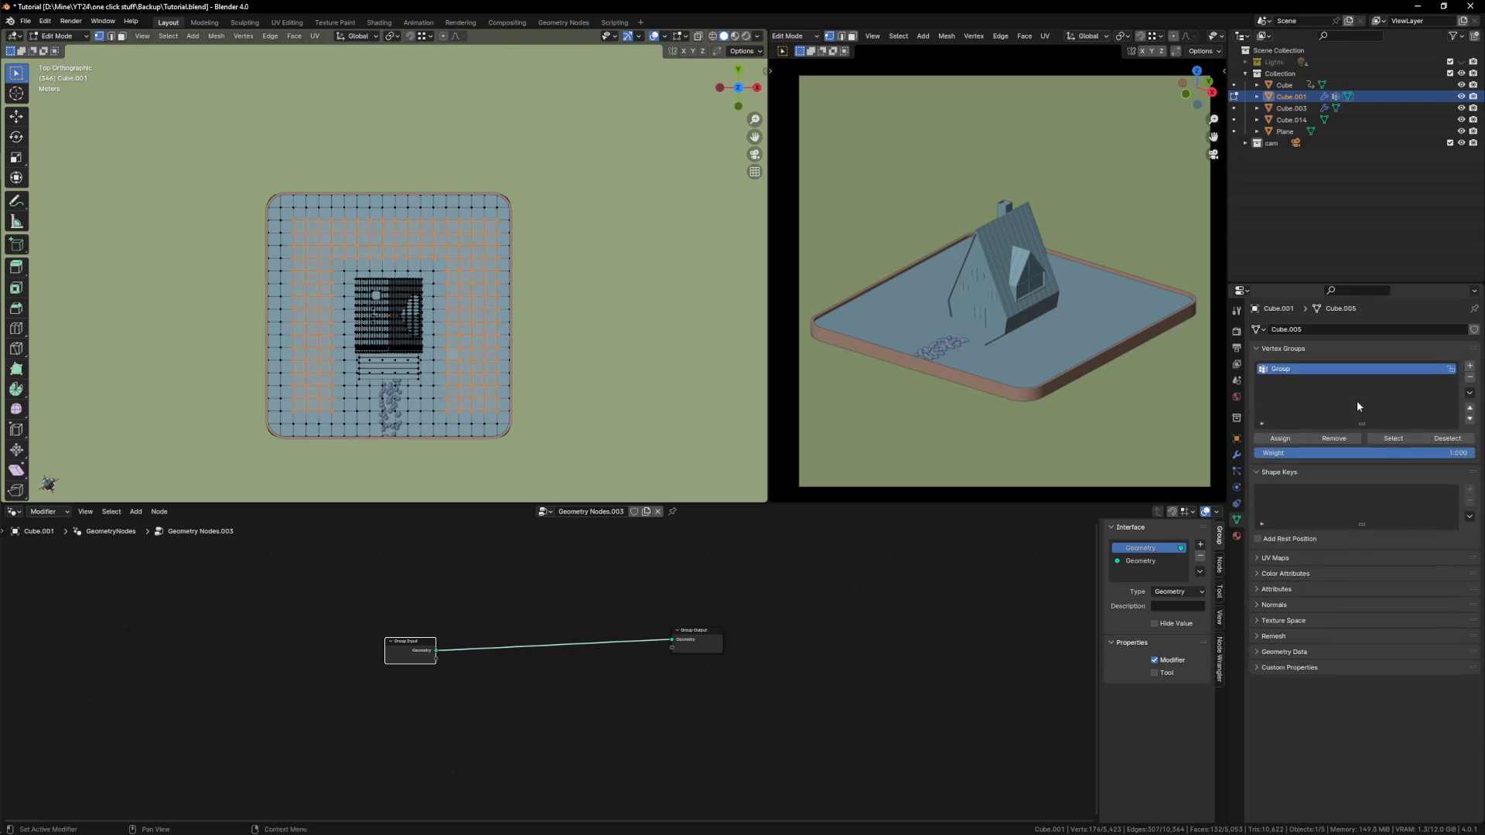
middle_click_drag(487, 367, 451, 241)
key("Tab")
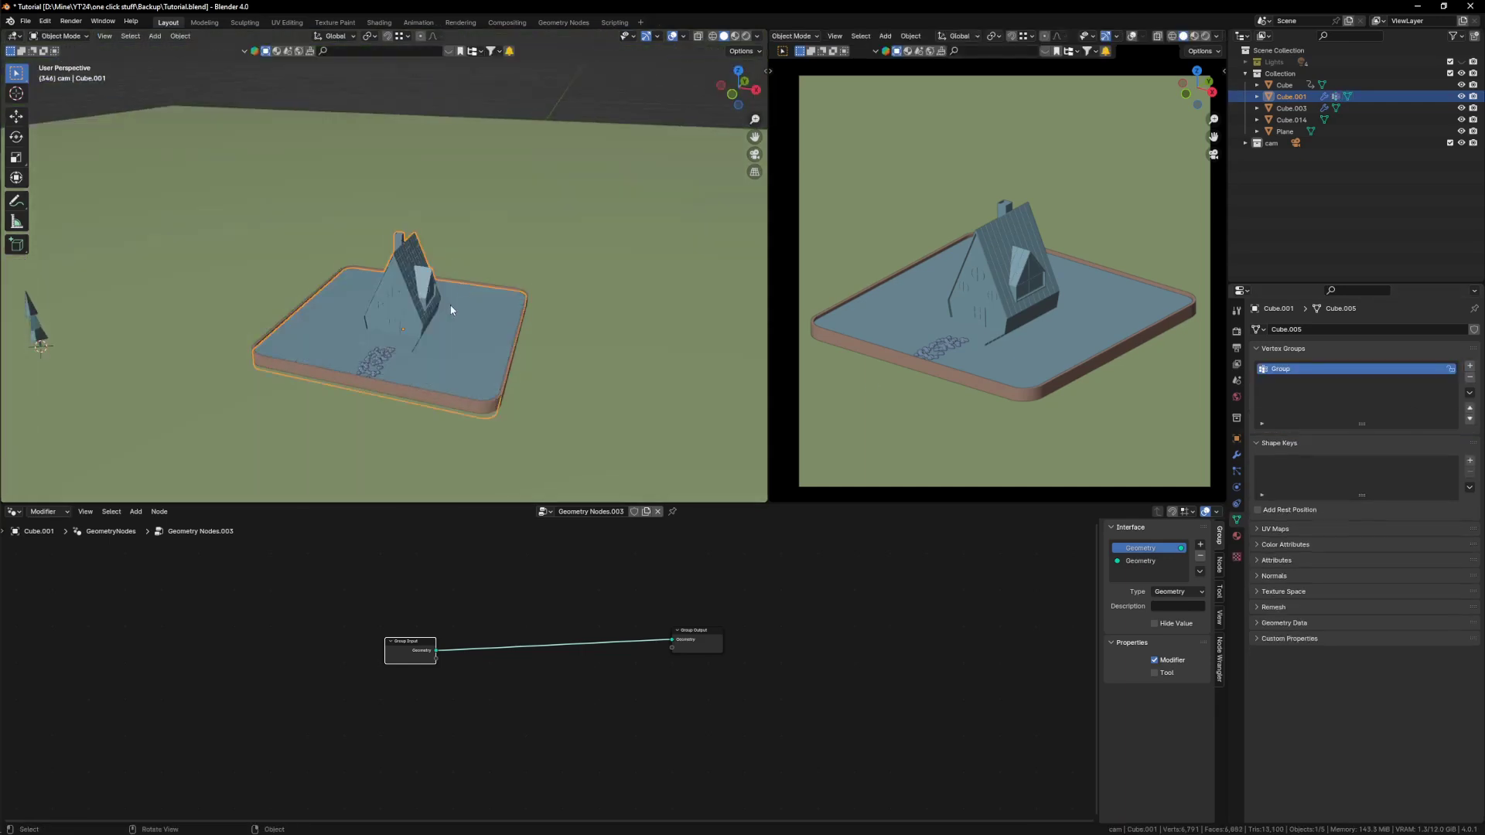
Step: Insert a Distribute Points on Faces node between the Group Input and Group Output nodes
scroll(451, 310, "down", 1)
middle_click_drag(367, 354, 410, 356, "shift")
scroll(607, 736, "up", 3)
middle_click_drag(460, 694, 558, 711)
left_click_drag(436, 638, 350, 631)
scroll(617, 596, "down", 2)
key("shift+a")
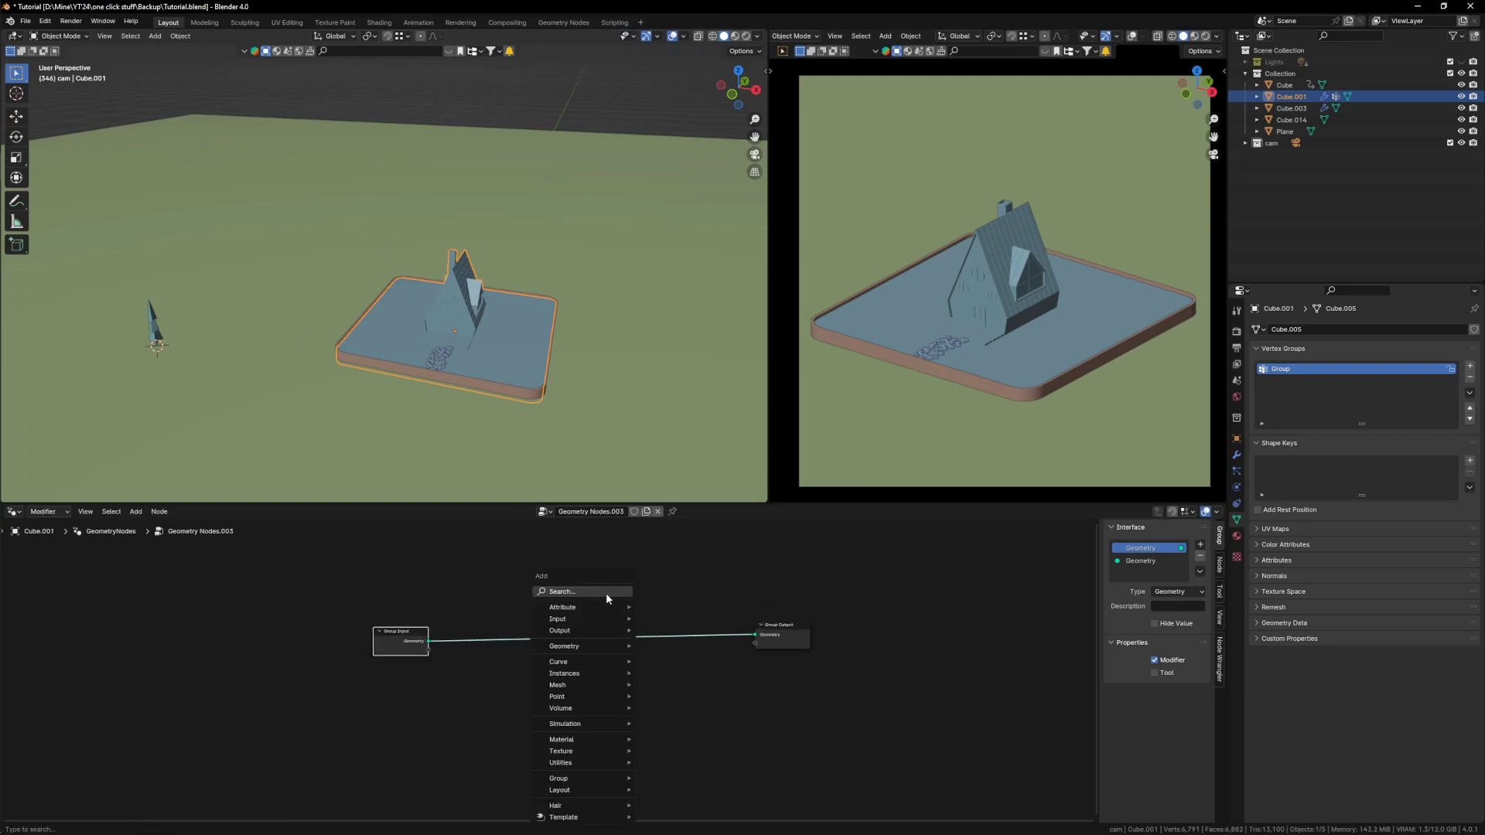
left_click(607, 595)
type("d")
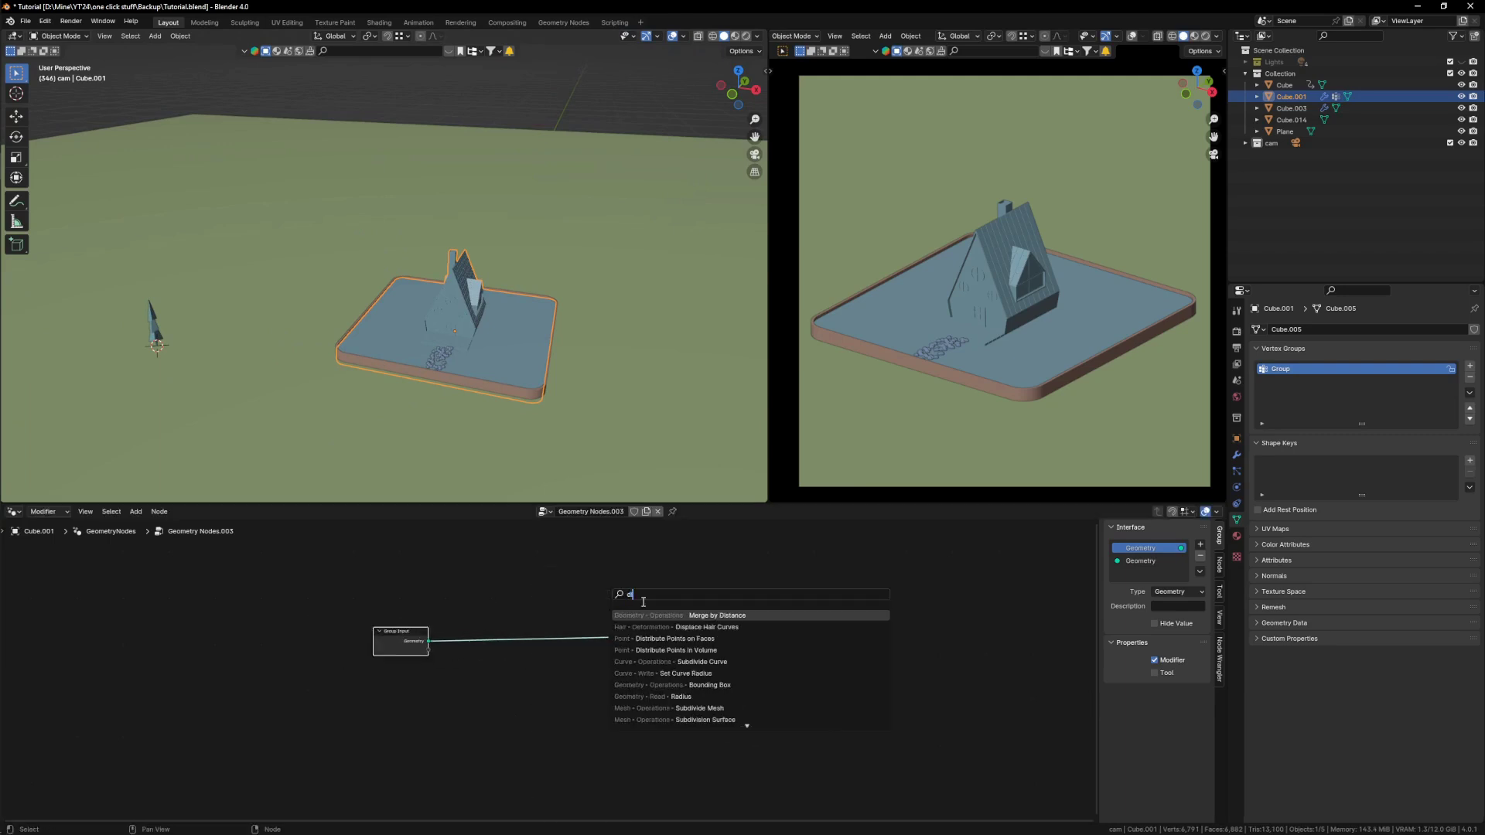
left_click(717, 639)
scroll(707, 719, "up", 1)
middle_click_drag(707, 719, 611, 745)
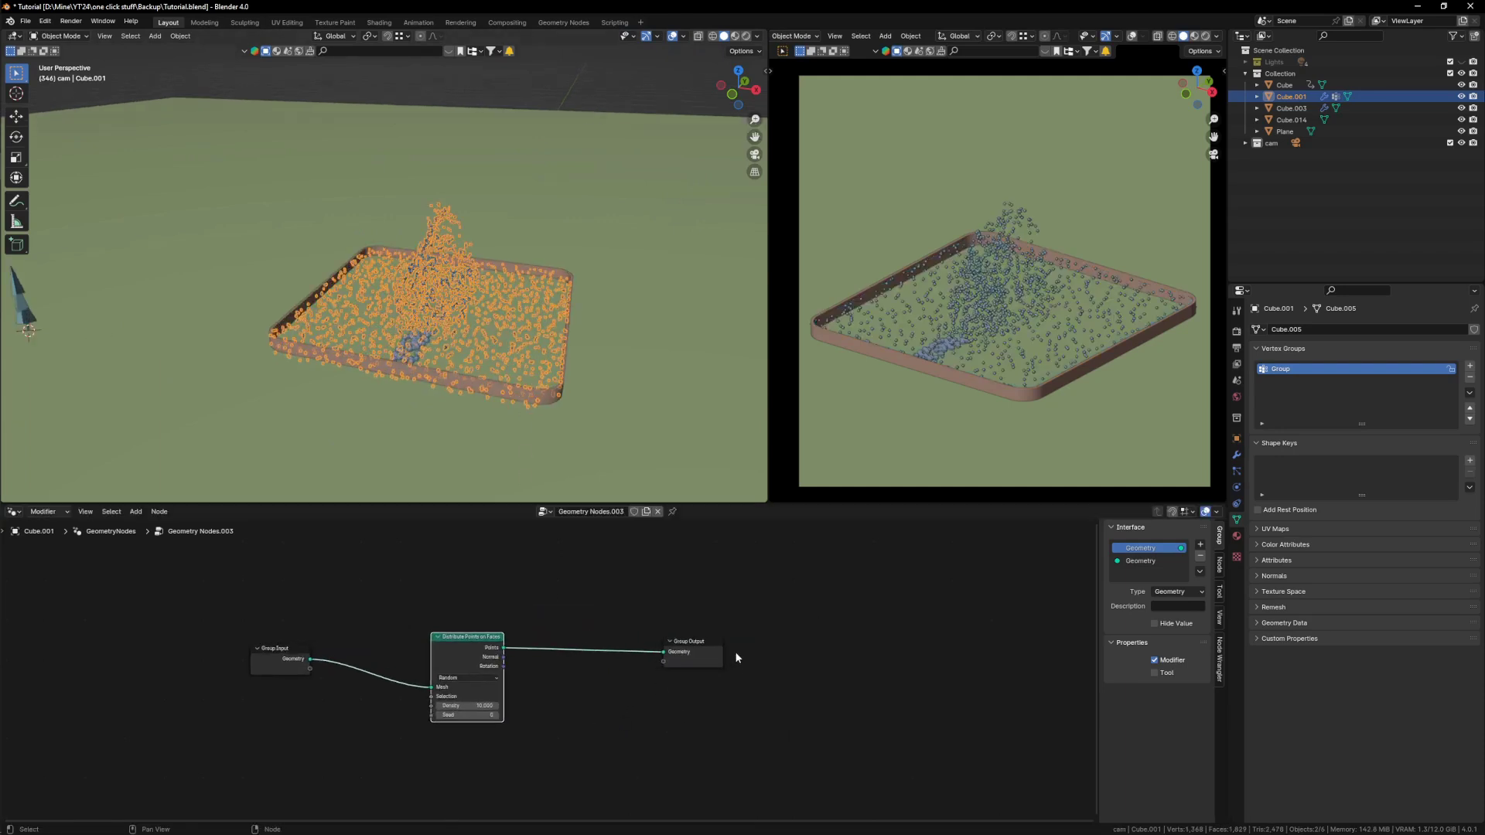
Step: Add a Join Geometry node before the Group Output and connect the Group Input's original geometry to it alongside the points
left_click_drag(676, 642, 758, 644)
key("shift+a")
left_click(728, 600)
type("jo")
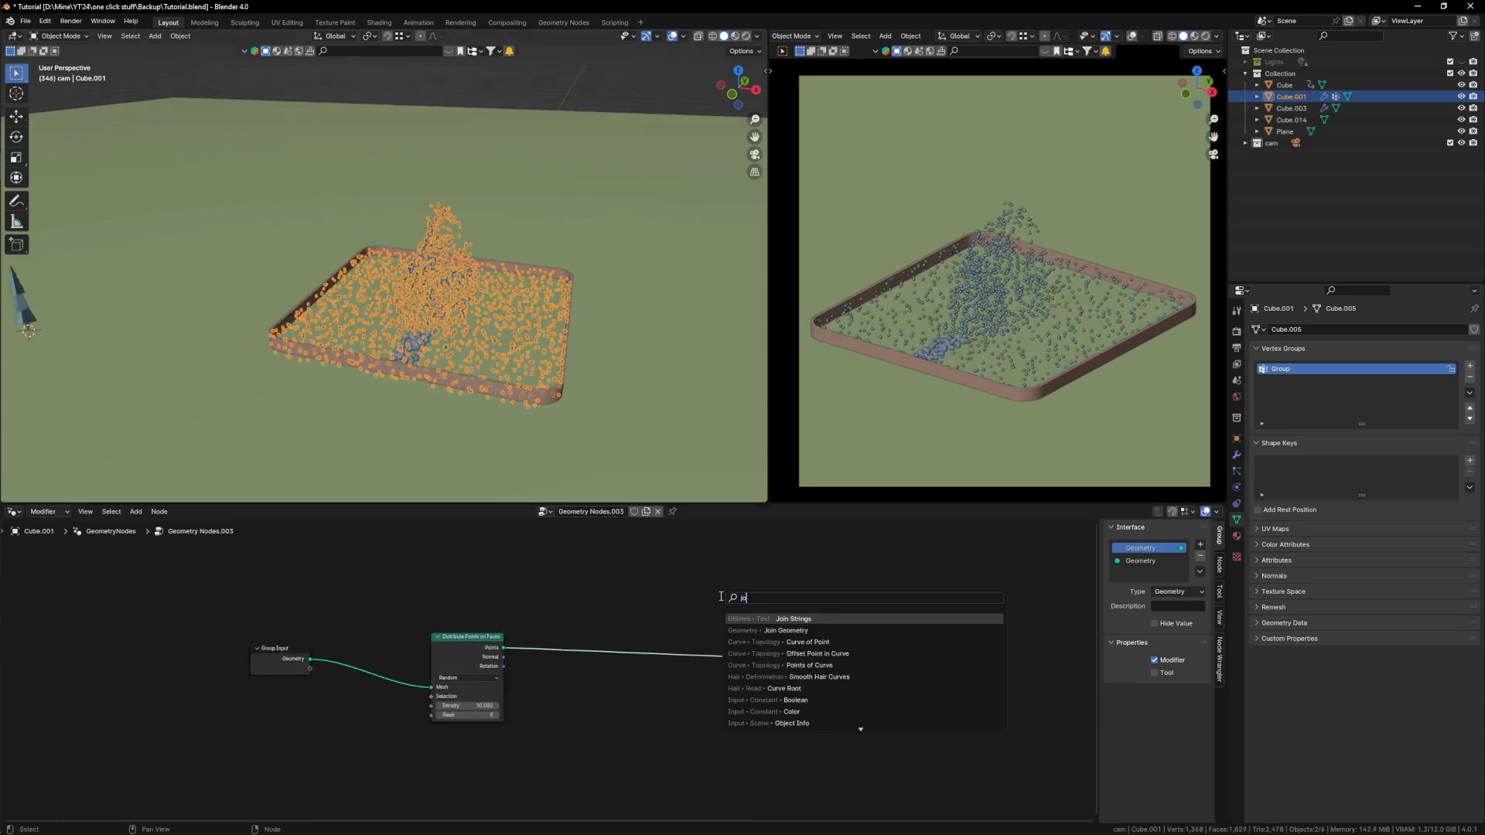
left_click(800, 631)
left_click(606, 645)
left_click_drag(280, 660, 605, 670)
left_click_drag(468, 637, 425, 586)
scroll(920, 277, "up", 1)
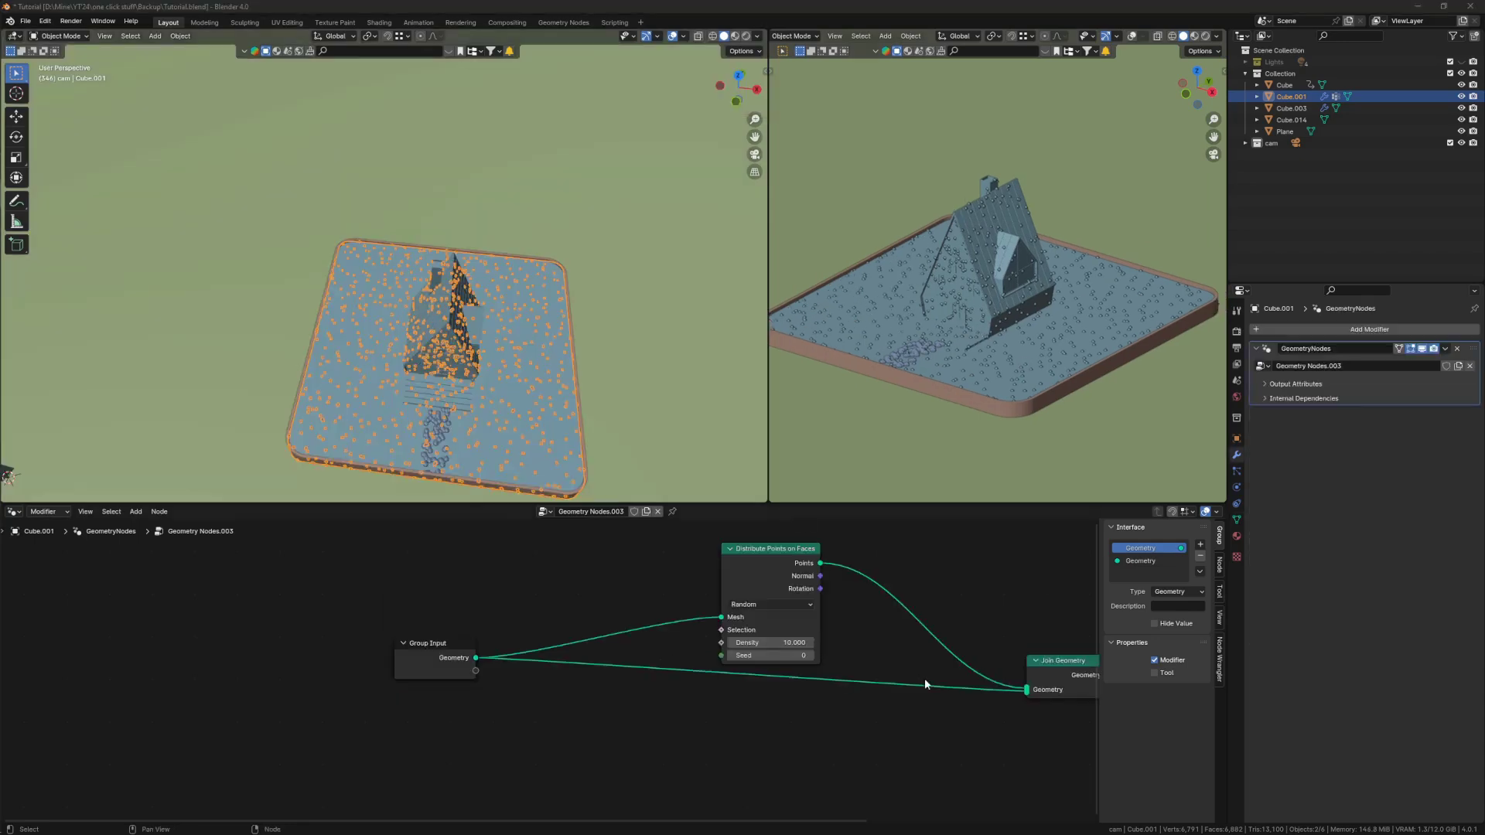
Step: On the base's node tree, expose the Selection input of Distribute Points on Faces through the Group Input
left_click(667, 408)
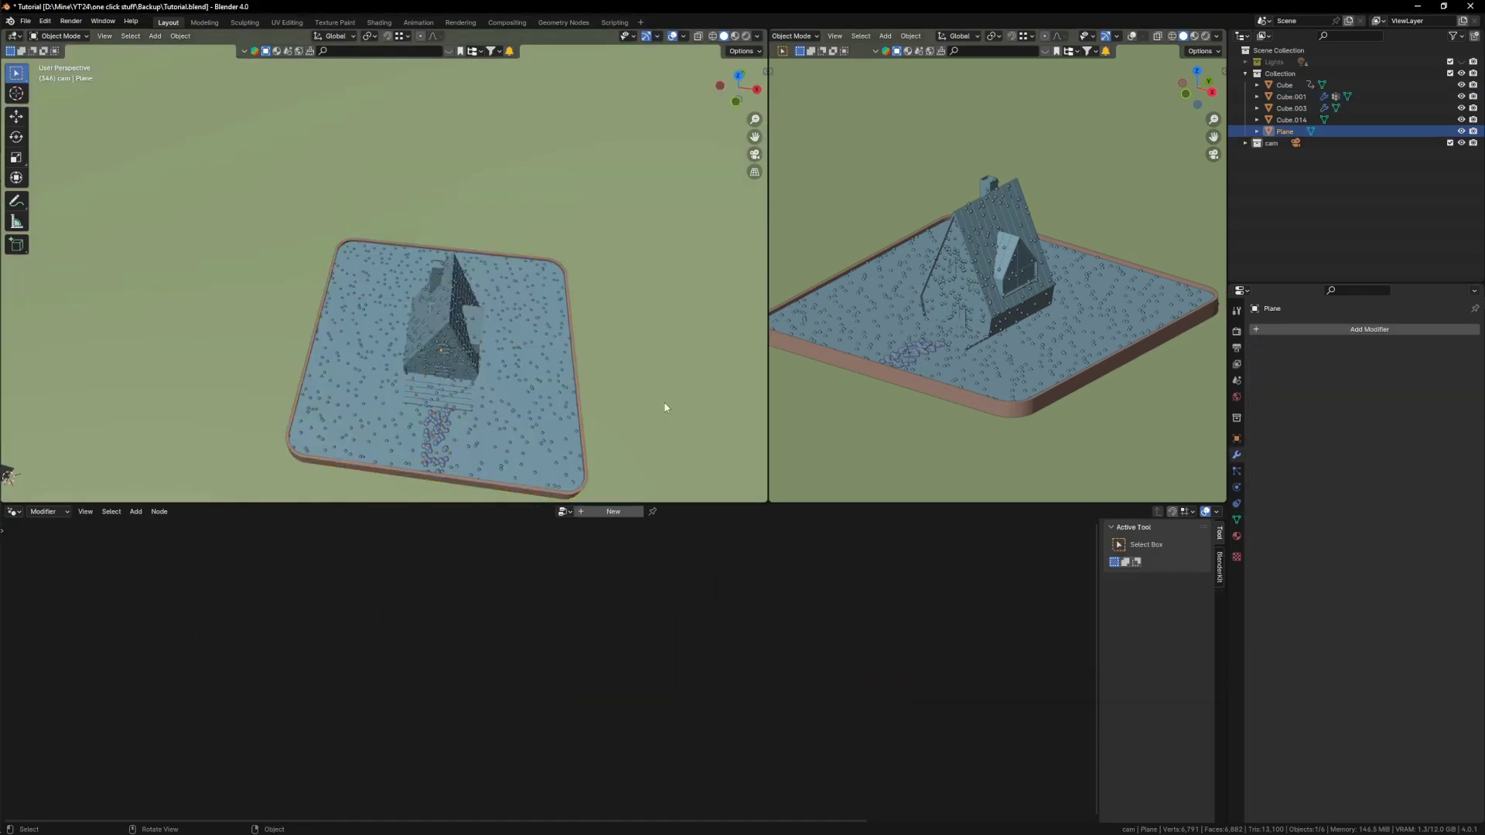
scroll(512, 289, "down", 3)
middle_click_drag(541, 345, 503, 308)
scroll(507, 320, "up", 2)
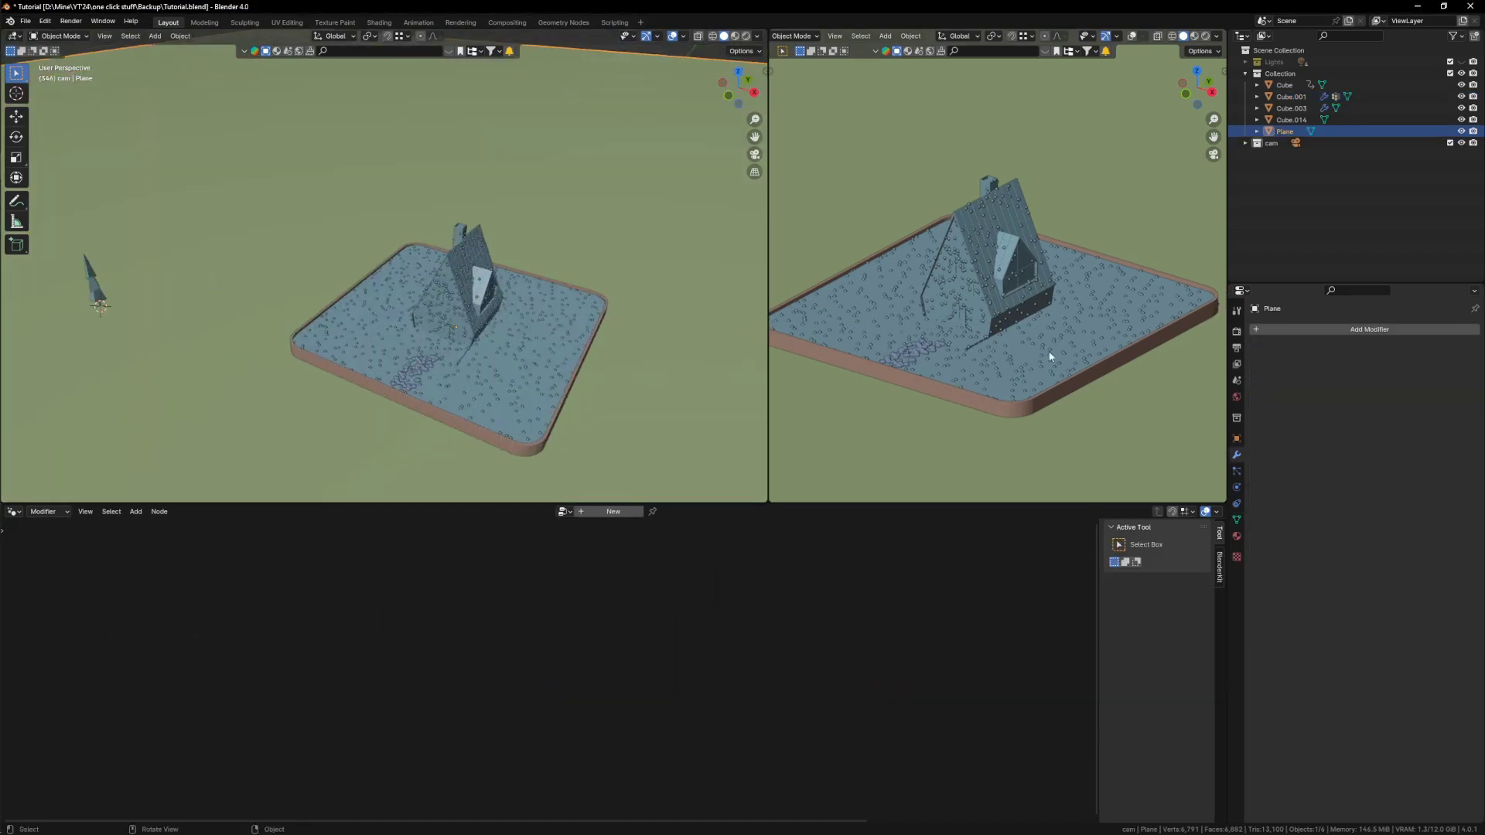
left_click(516, 359)
middle_click_drag(743, 718, 562, 708)
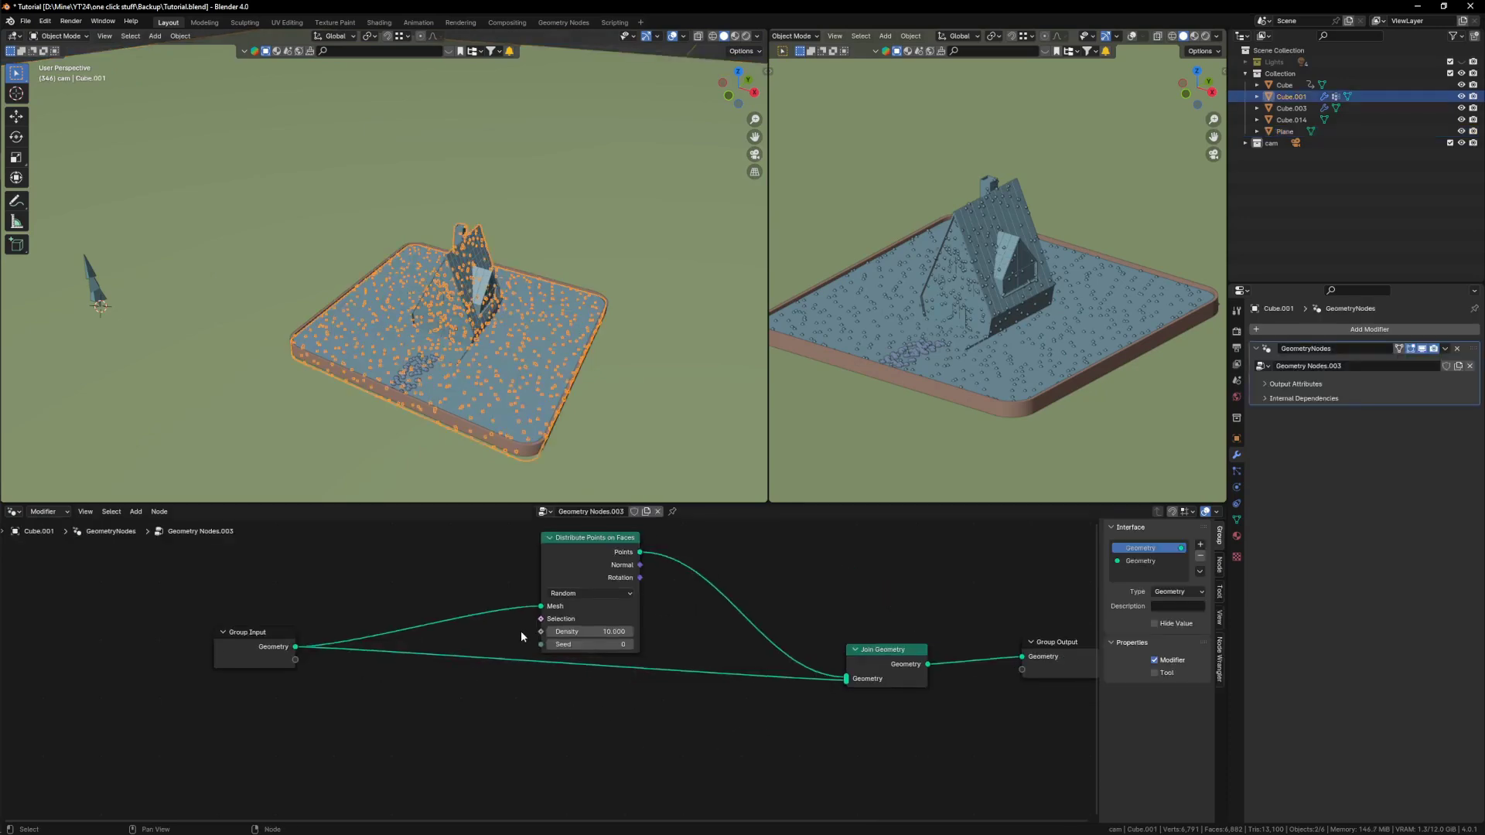
left_click_drag(542, 619, 288, 663)
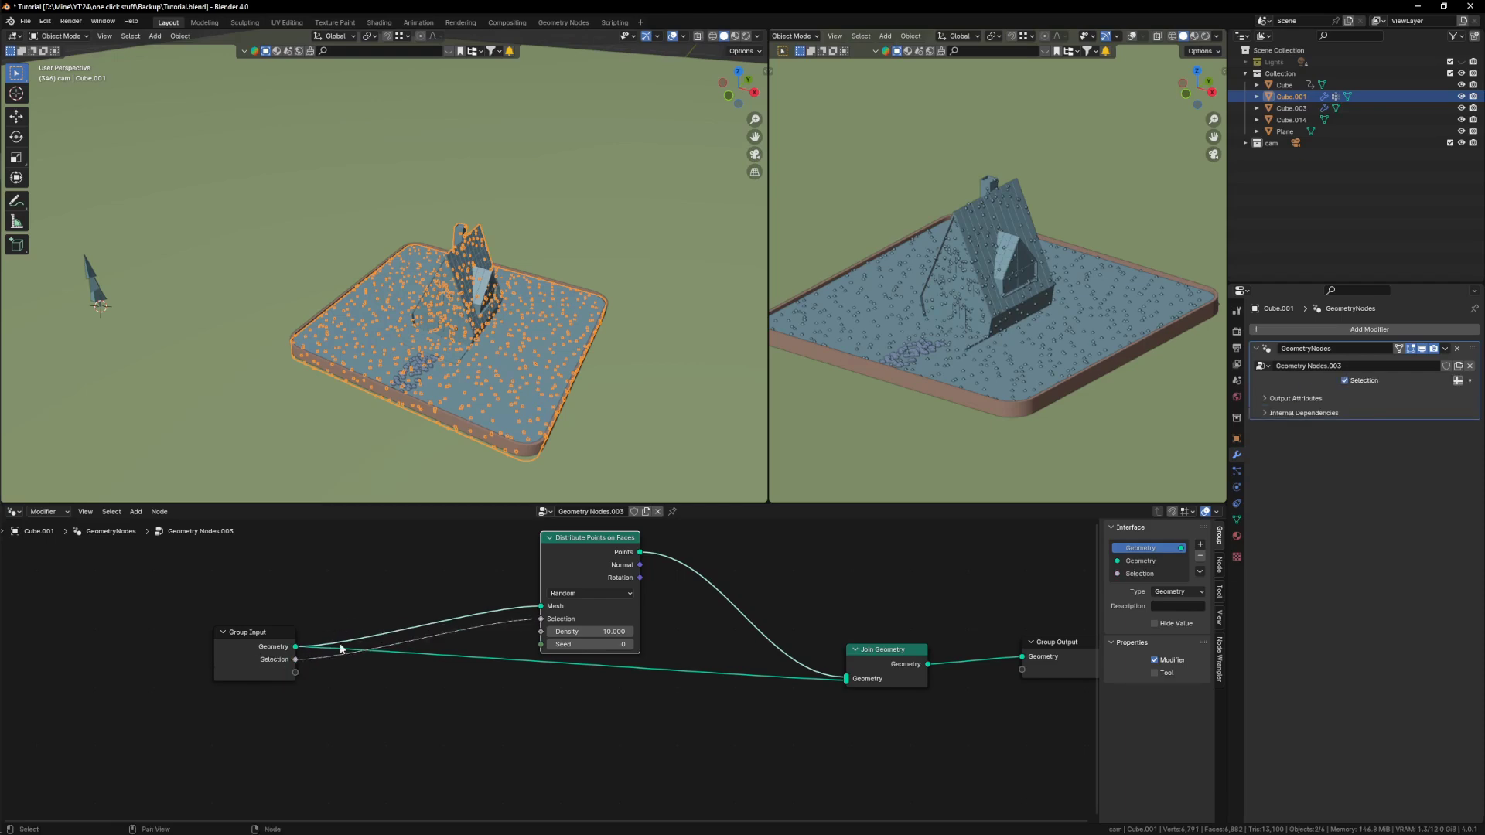
Step: Switch the modifier's Selection to an attribute and assign the vertex group "Group" to it
left_click(1458, 381)
left_click(1439, 381)
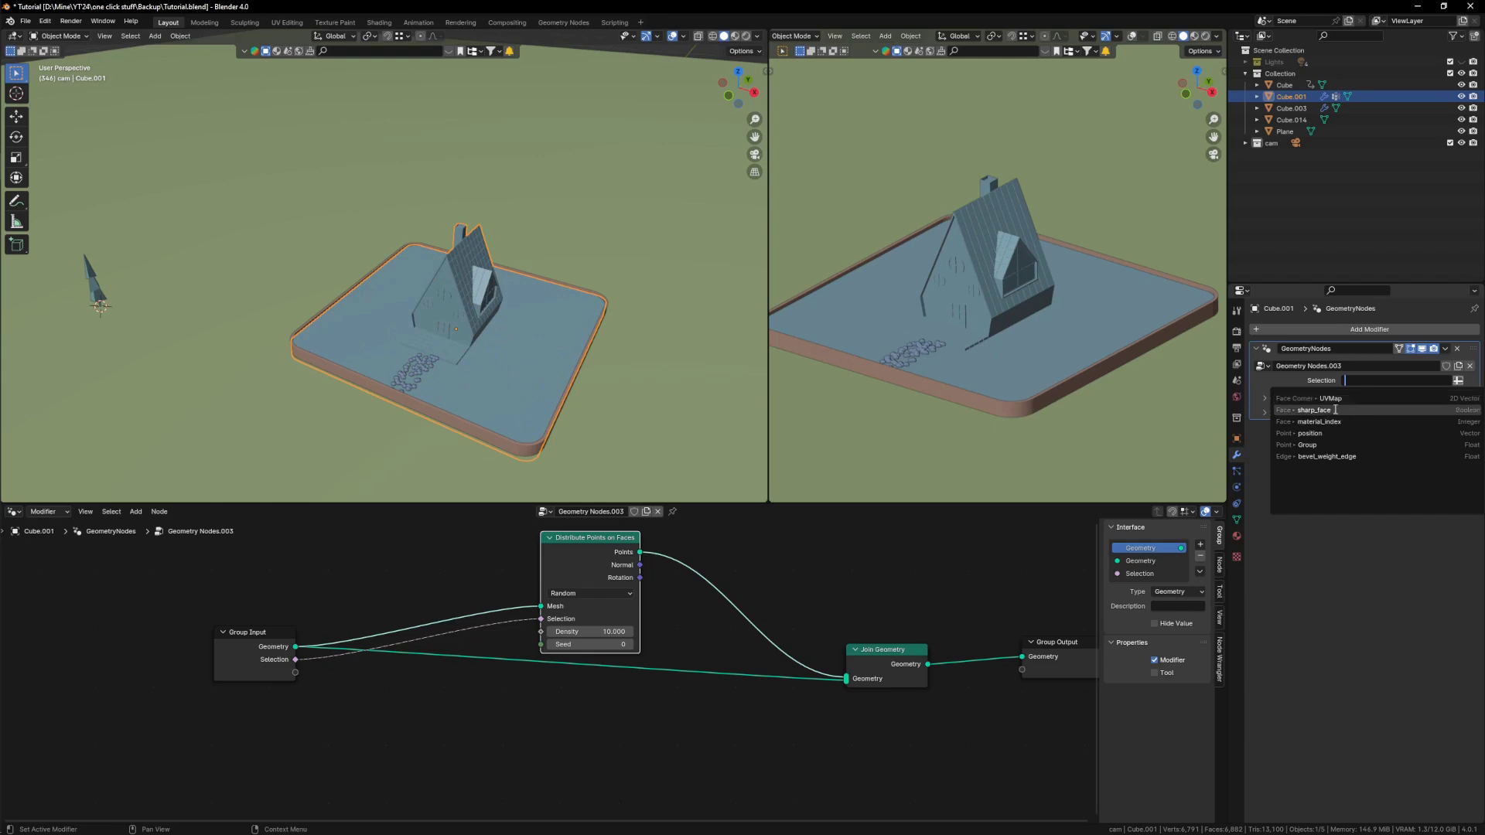
left_click(1299, 445)
mouse_move(511, 348)
middle_mouse_down()
mouse_move(453, 308)
mouse_move(490, 331)
middle_mouse_up()
scroll(696, 725, "down", 8)
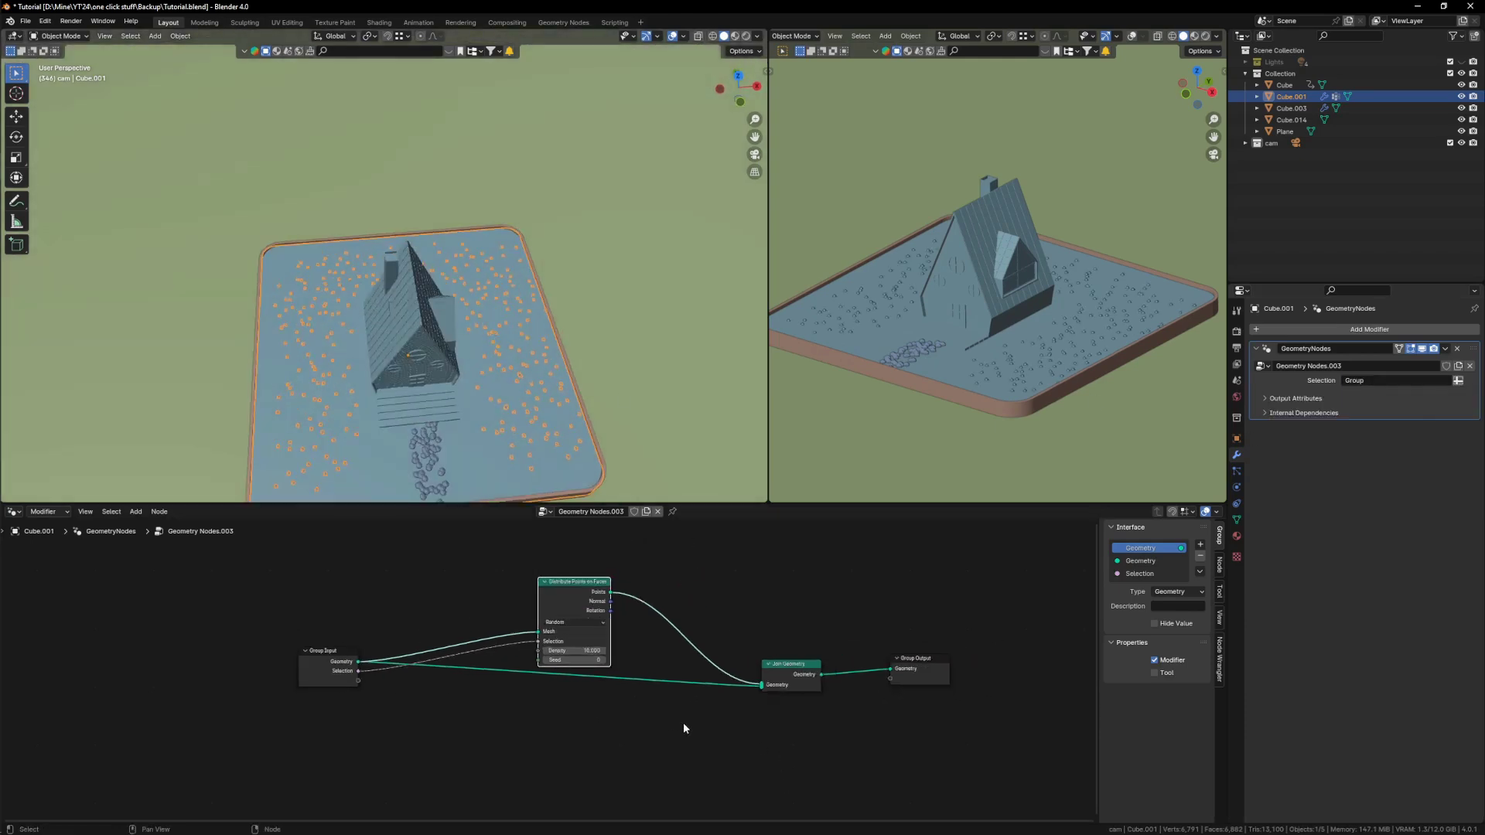
Step: Insert an Instance on Points node between Distribute Points on Faces and Join Geometry
left_click_drag(630, 644, 572, 622)
scroll(677, 618, "up", 3)
key("shift+a")
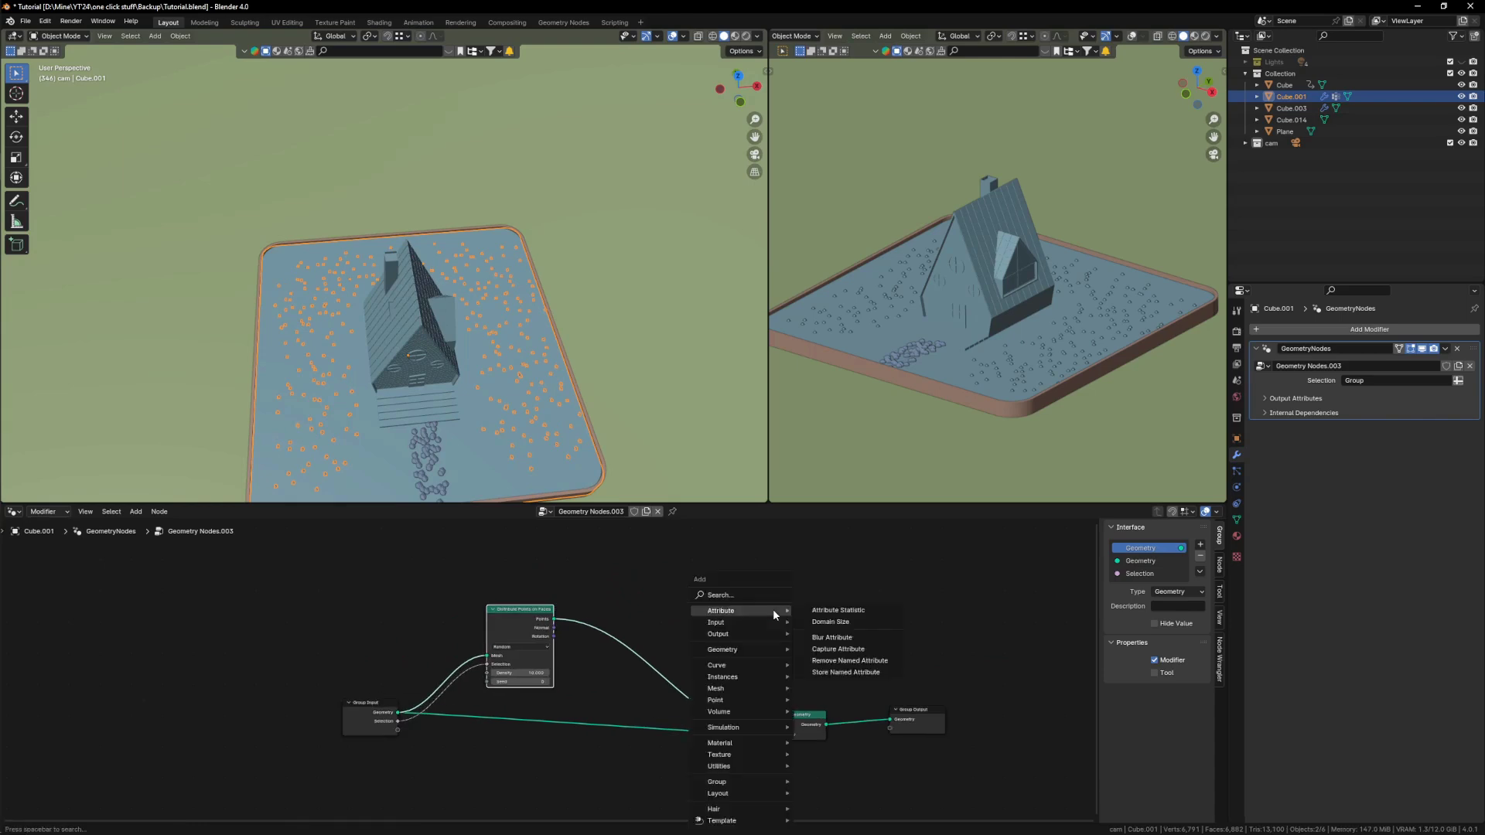
left_click(755, 592)
type("insc")
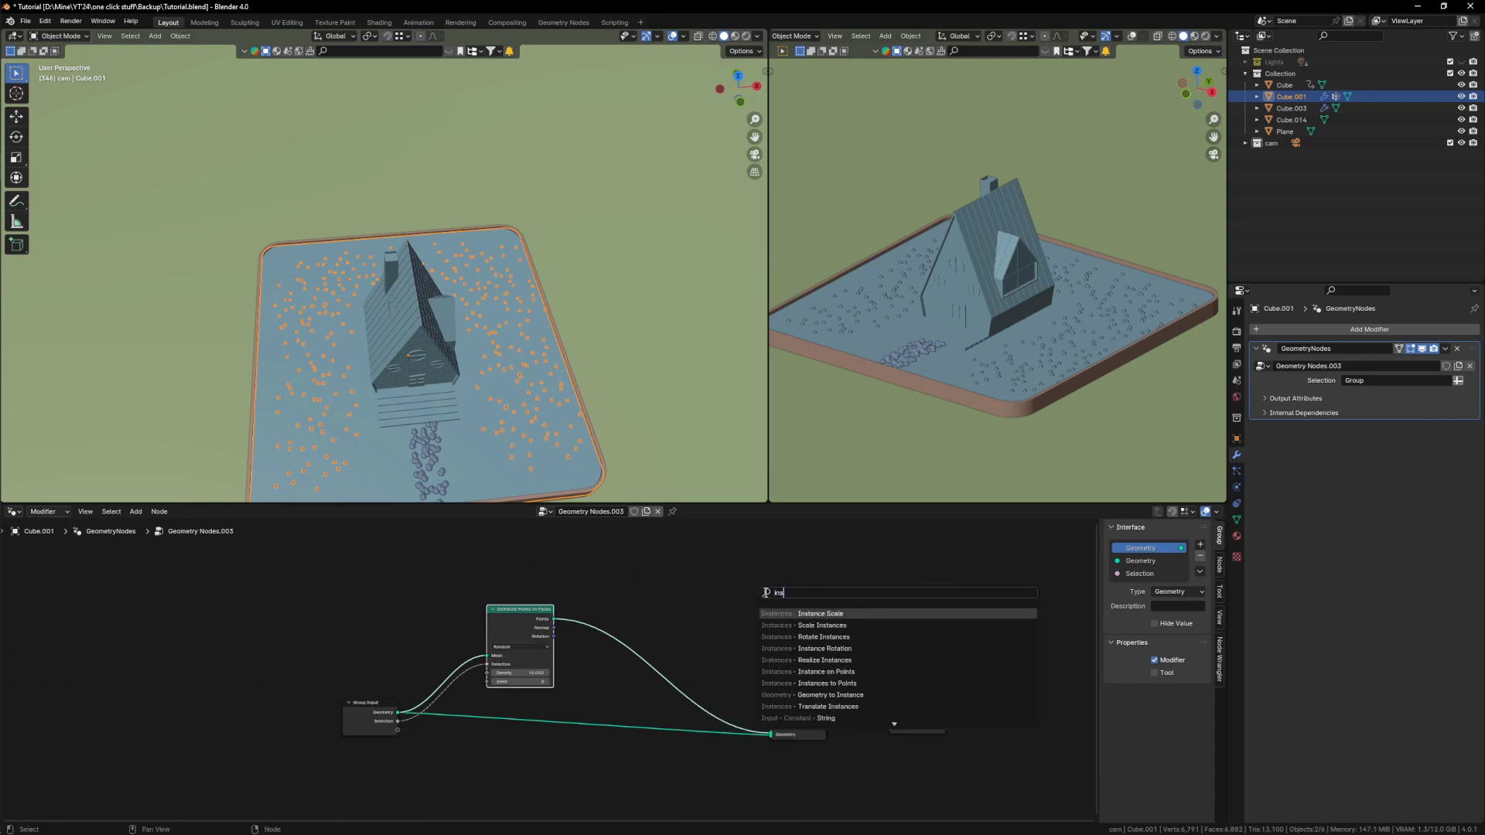
left_click(852, 673)
left_click(645, 597)
scroll(503, 302, "down", 3)
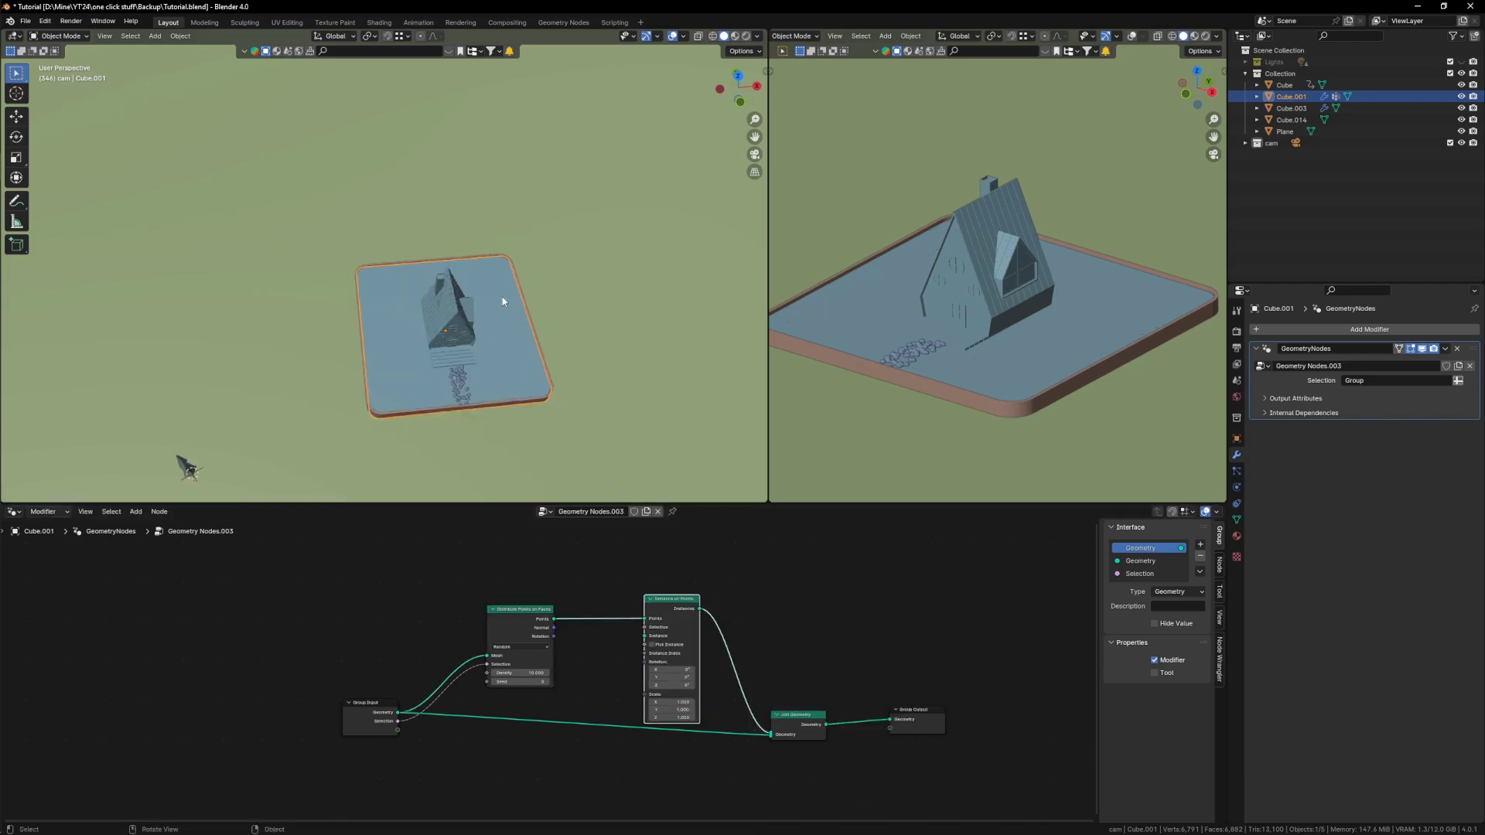
middle_click_drag(503, 302, 328, 375)
left_click(212, 332)
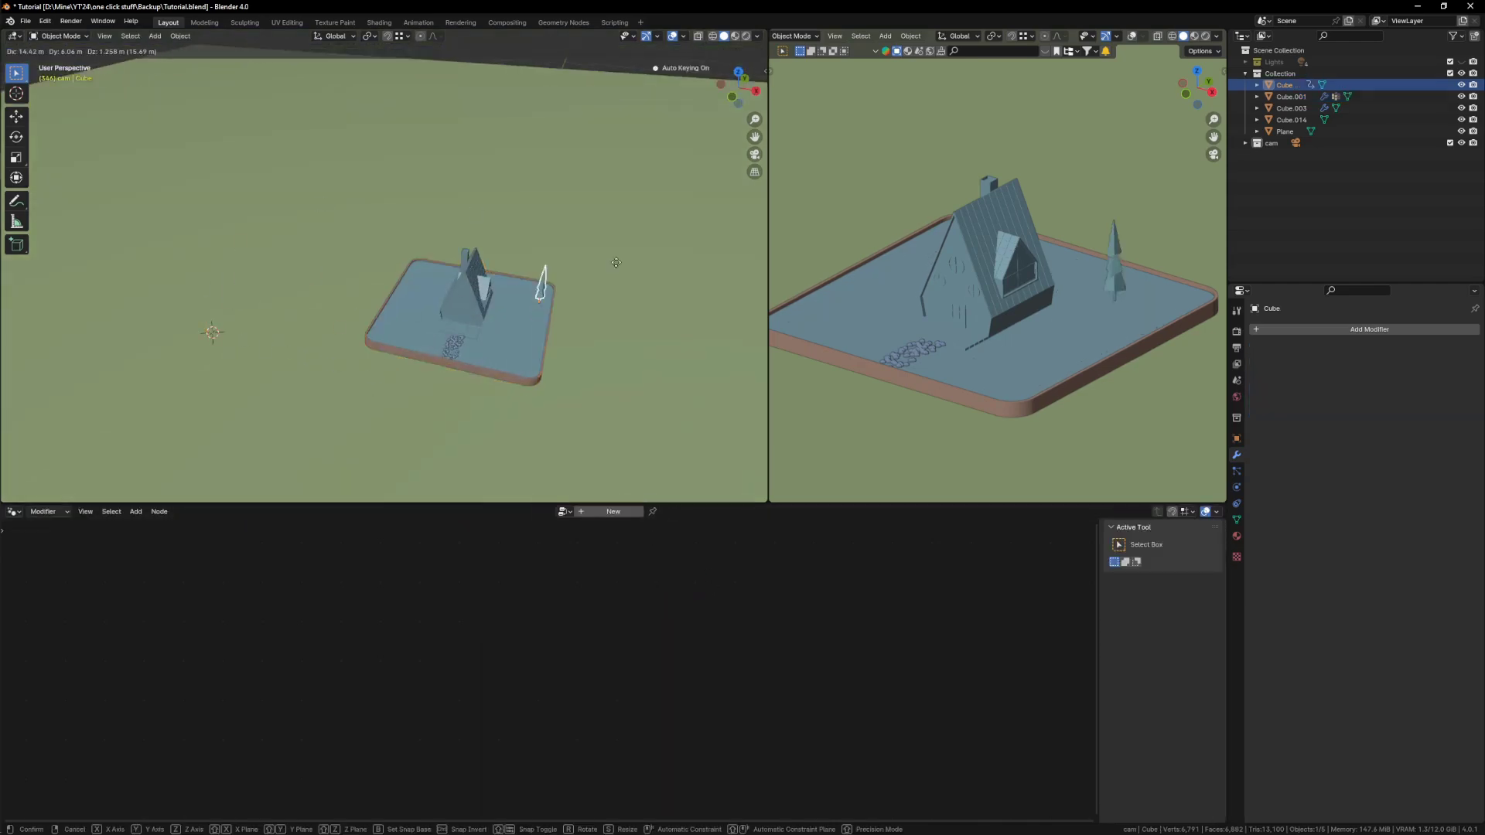
left_click(516, 321)
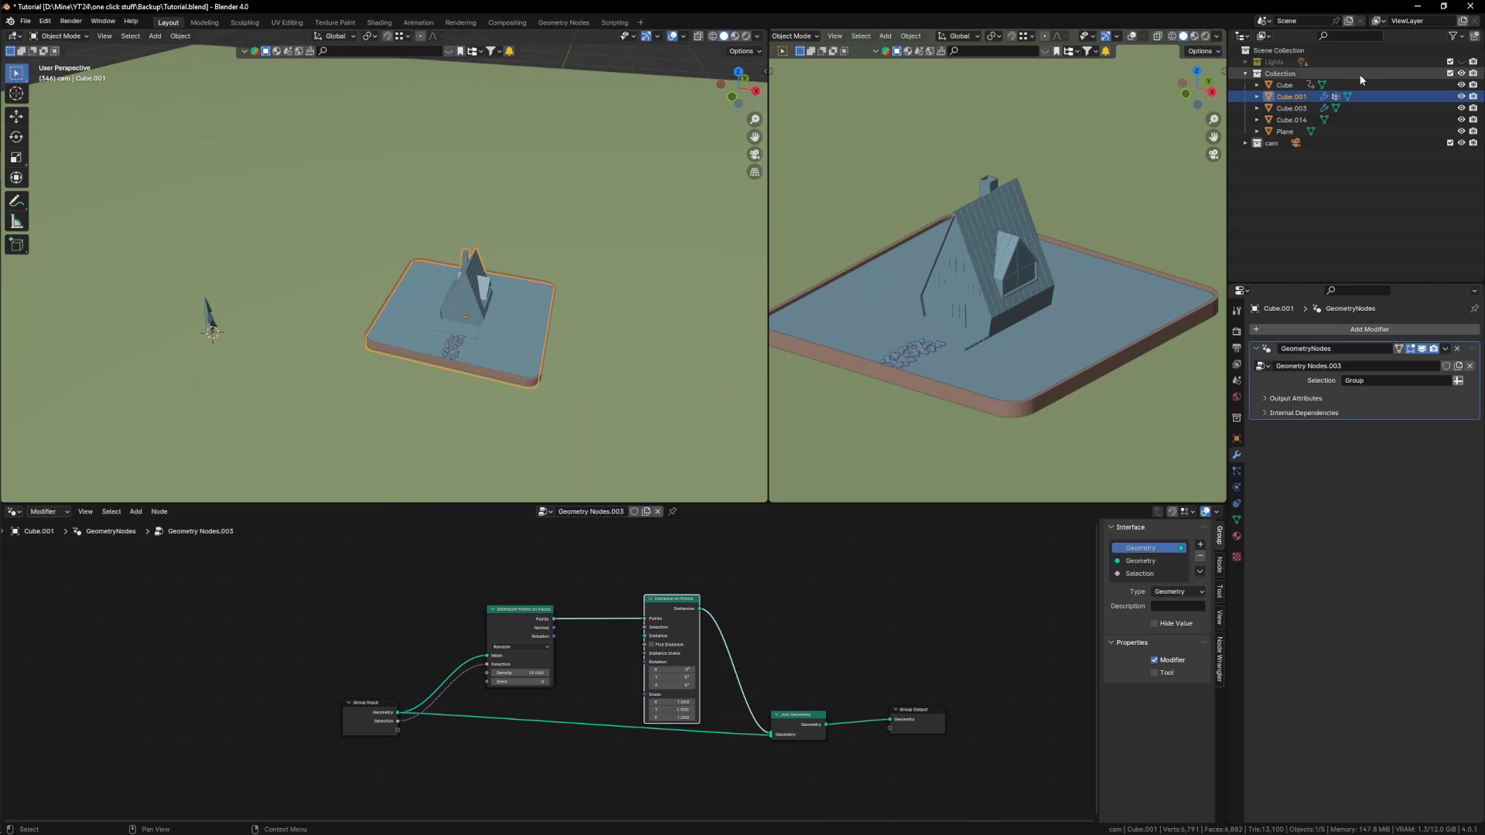
Step: Bring the tree object "Cube" into the node tree as Object Info and connect its Geometry to the Instance input of Instance on Points
left_click_drag(1285, 85, 416, 772)
middle_click_drag(417, 772, 561, 619)
scroll(573, 627, "up", 3)
left_click_drag(584, 627, 752, 627)
scroll(533, 292, "down", 5)
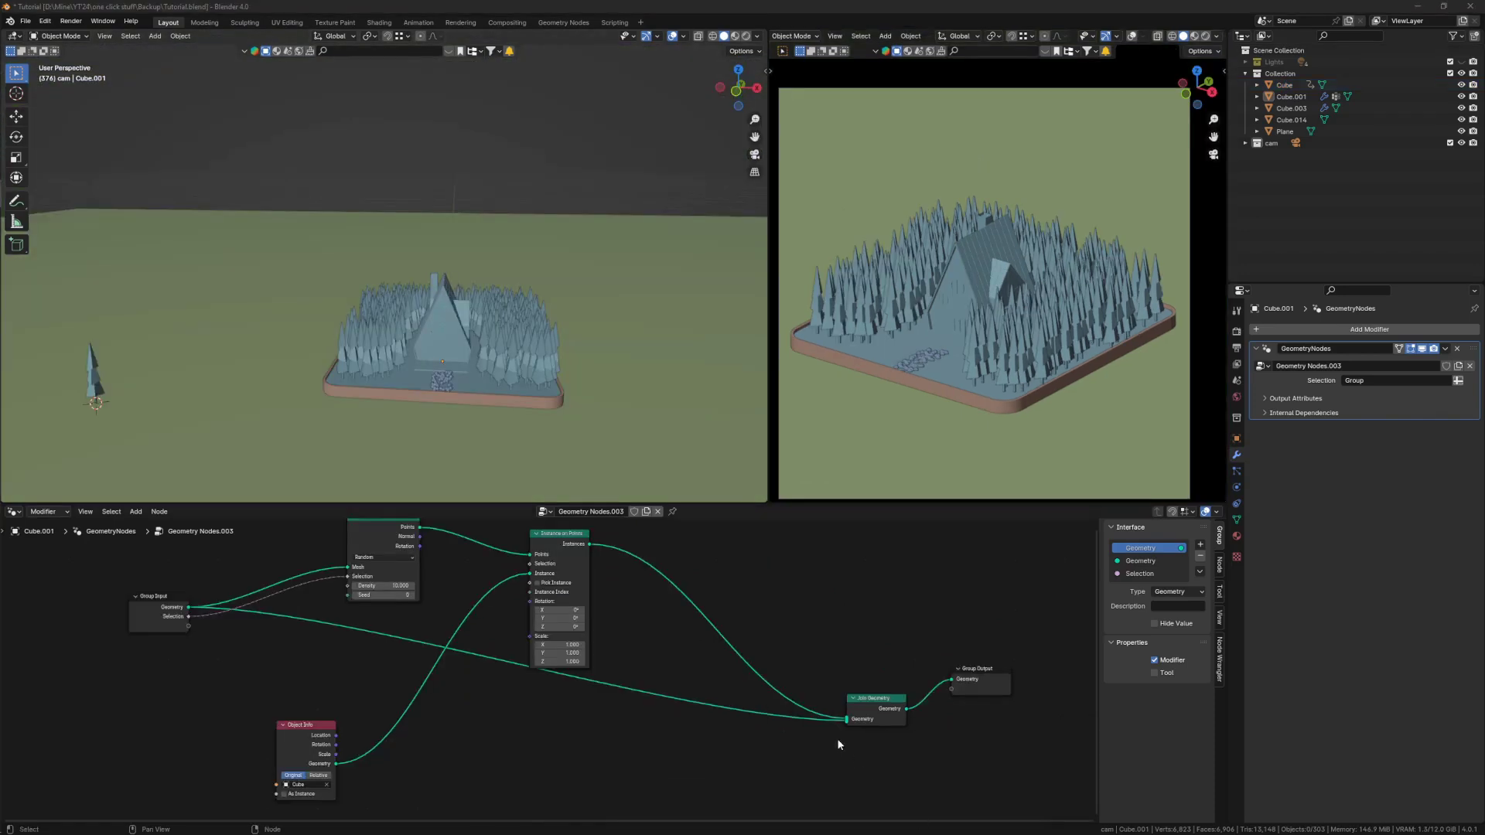
Step: Insert a Scale Instances node between Instance on Points and Join Geometry
middle_click_drag(733, 659, 732, 666)
scroll(508, 312, "up", 4)
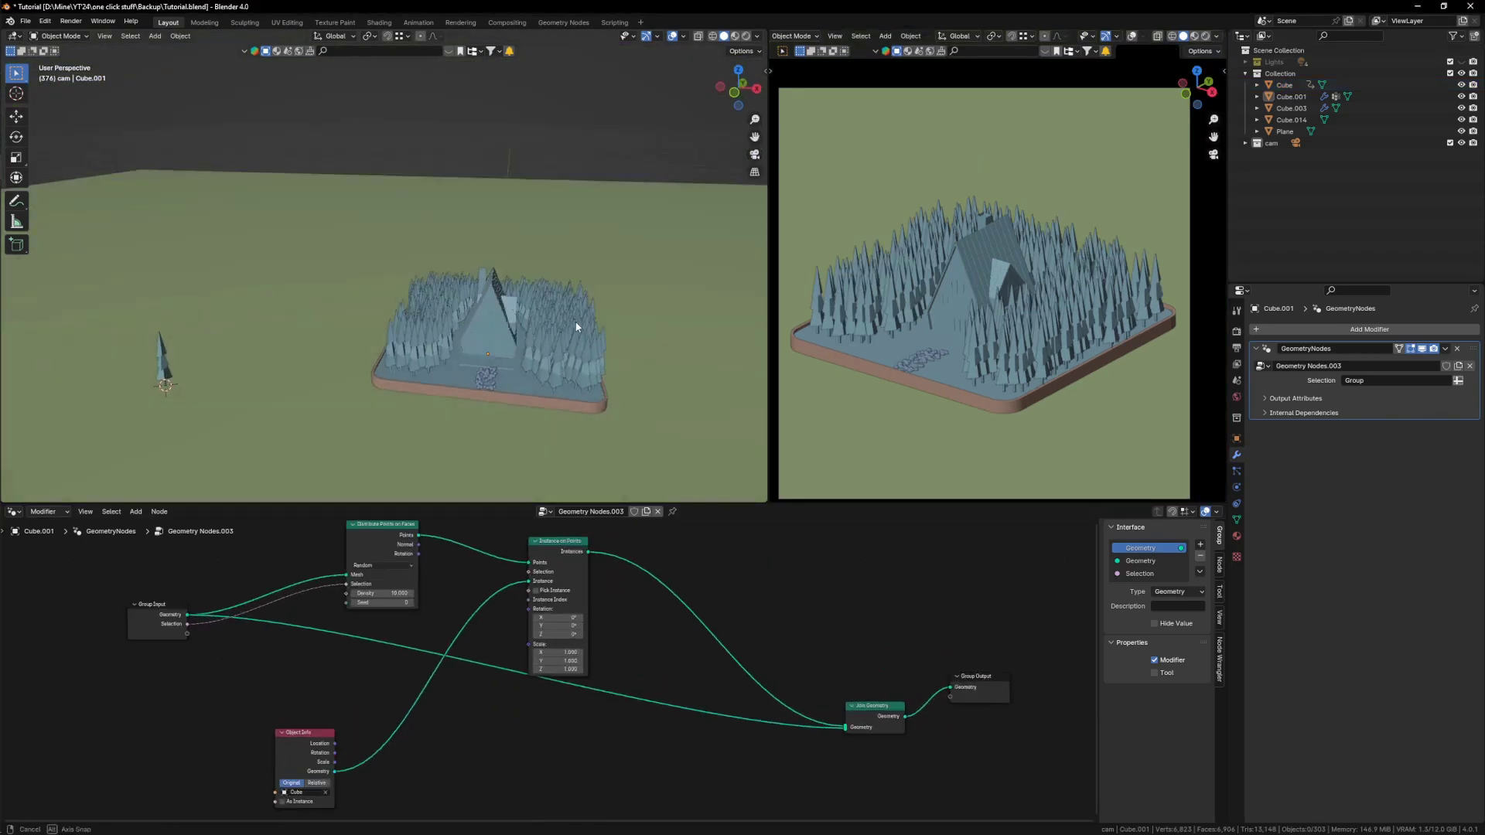
mouse_move(512, 304)
middle_mouse_down()
mouse_move(597, 300)
mouse_move(613, 272)
mouse_move(521, 321)
middle_mouse_up()
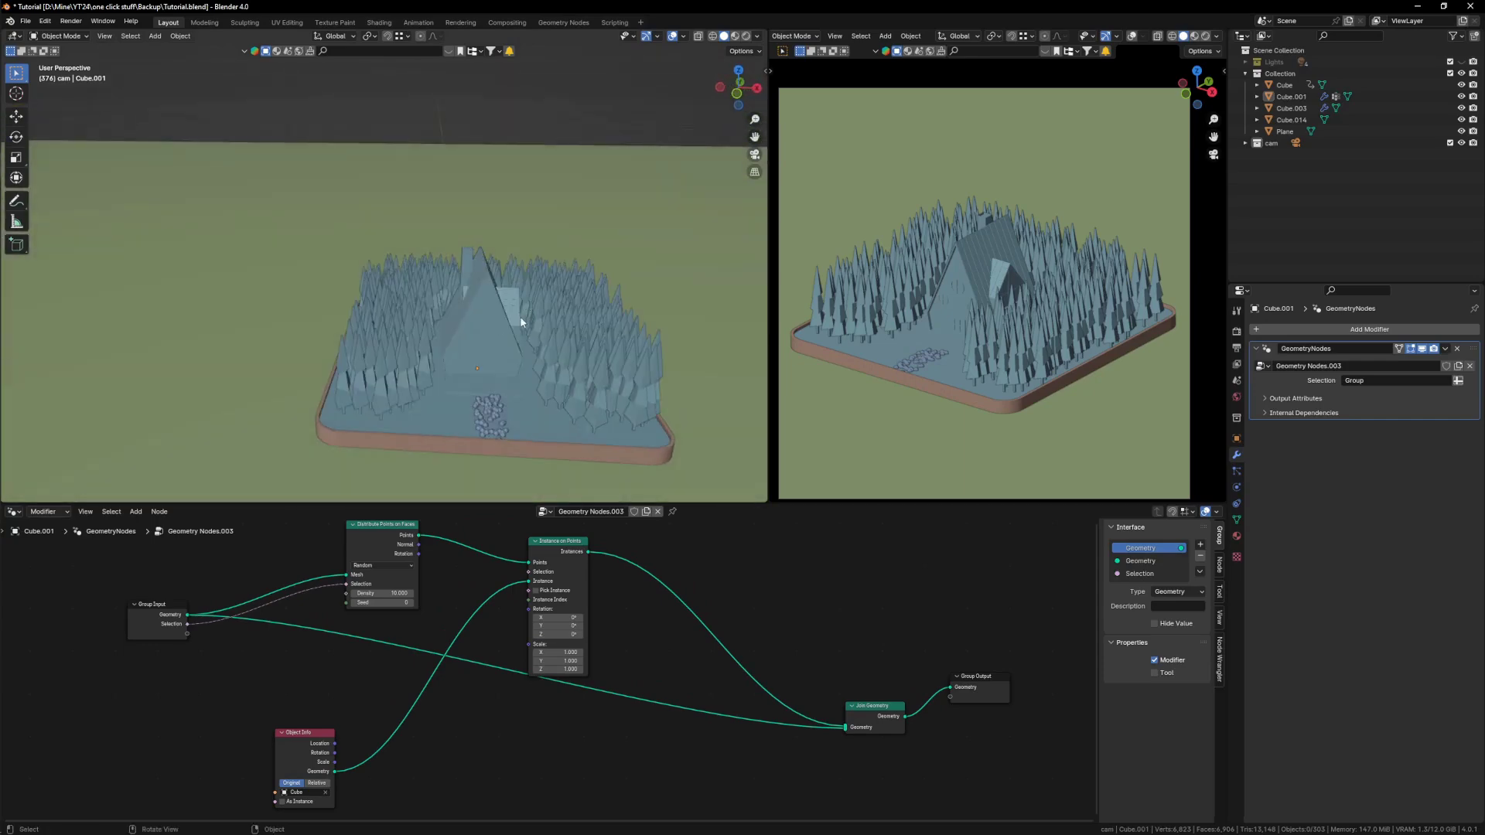
key("shift+a")
type("sc")
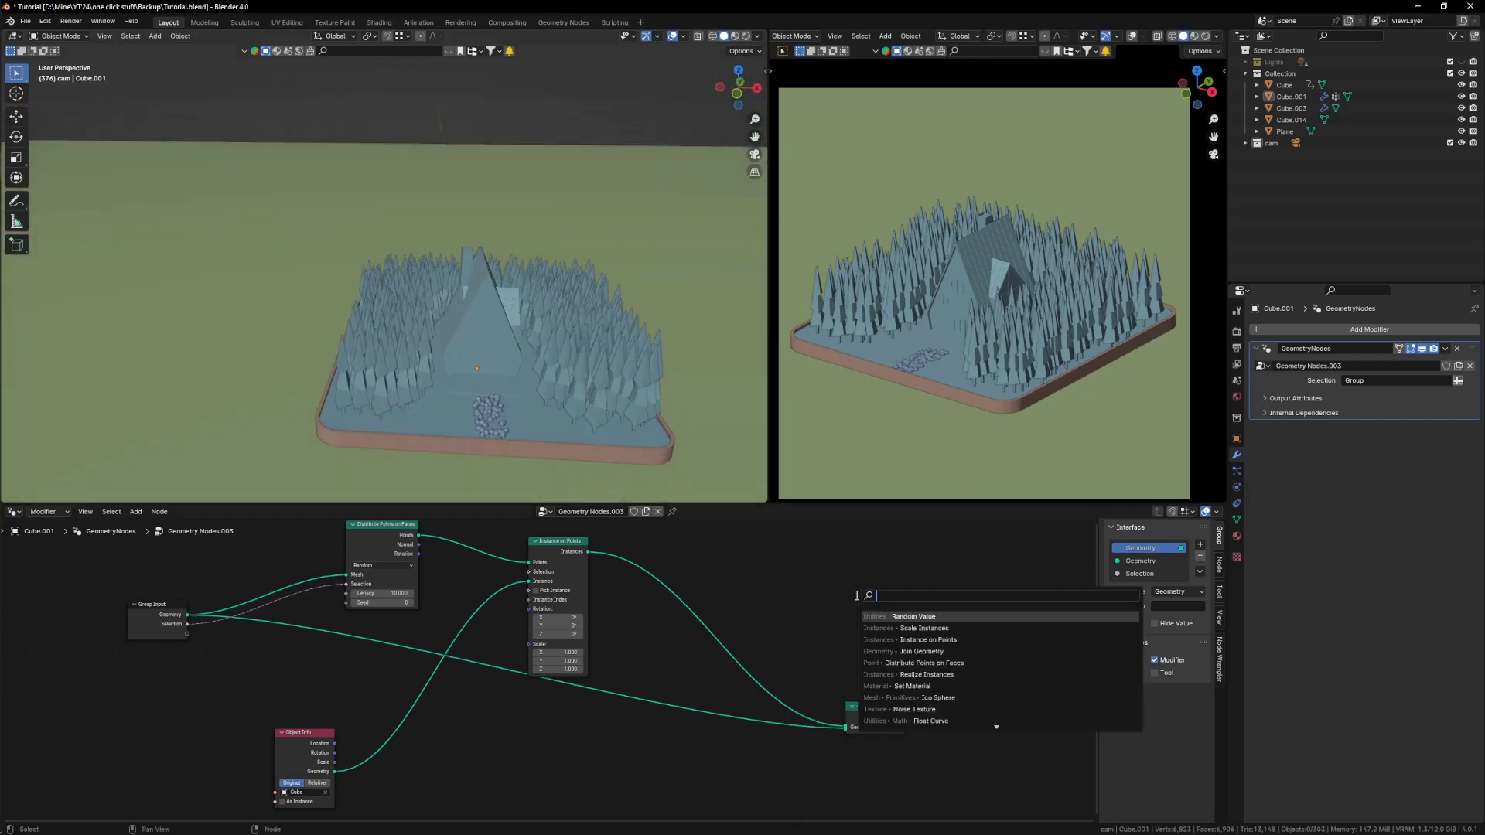
type("a")
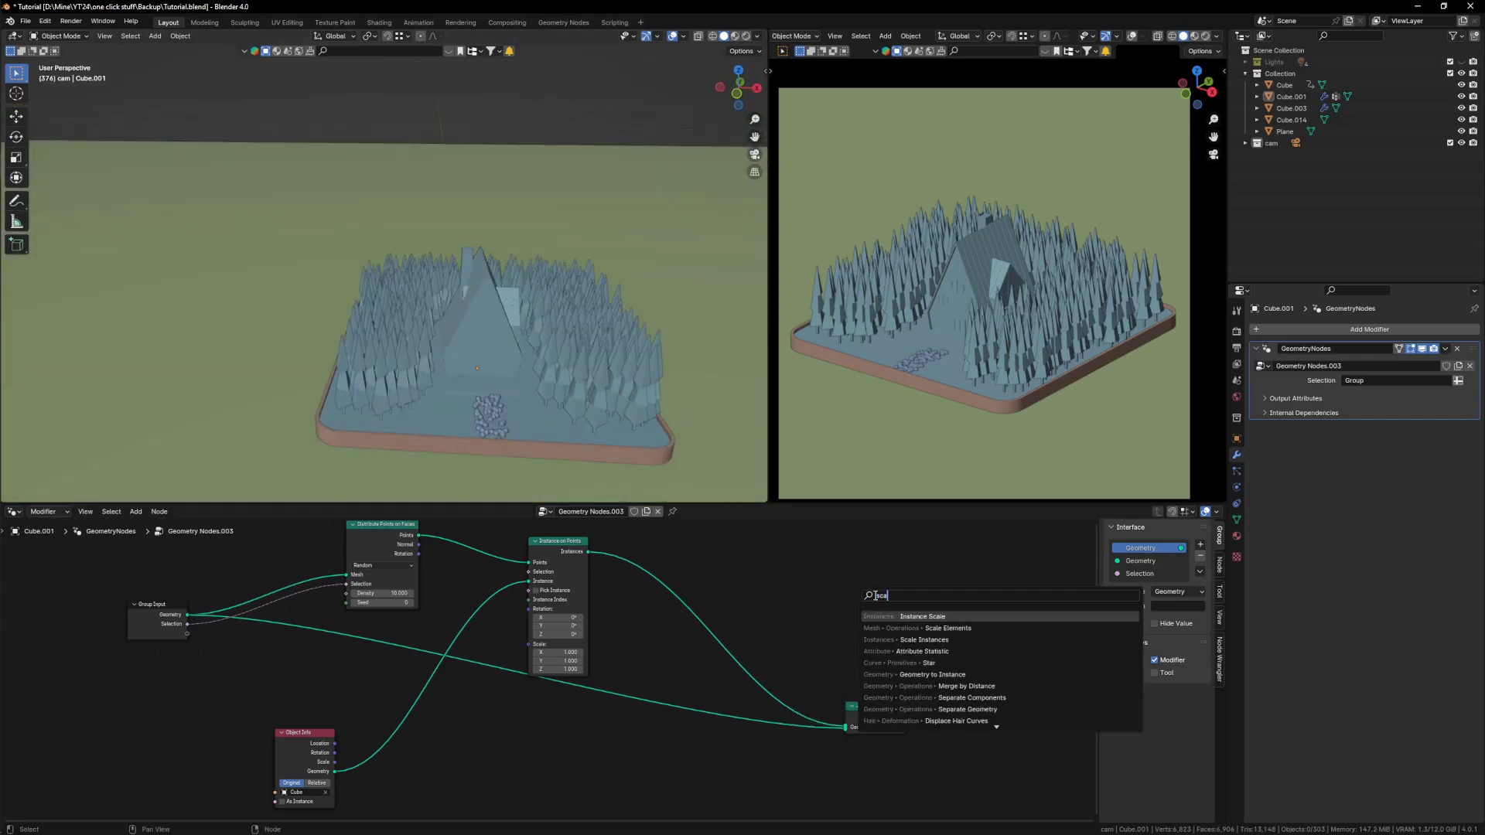
left_click(971, 640)
left_click(739, 638)
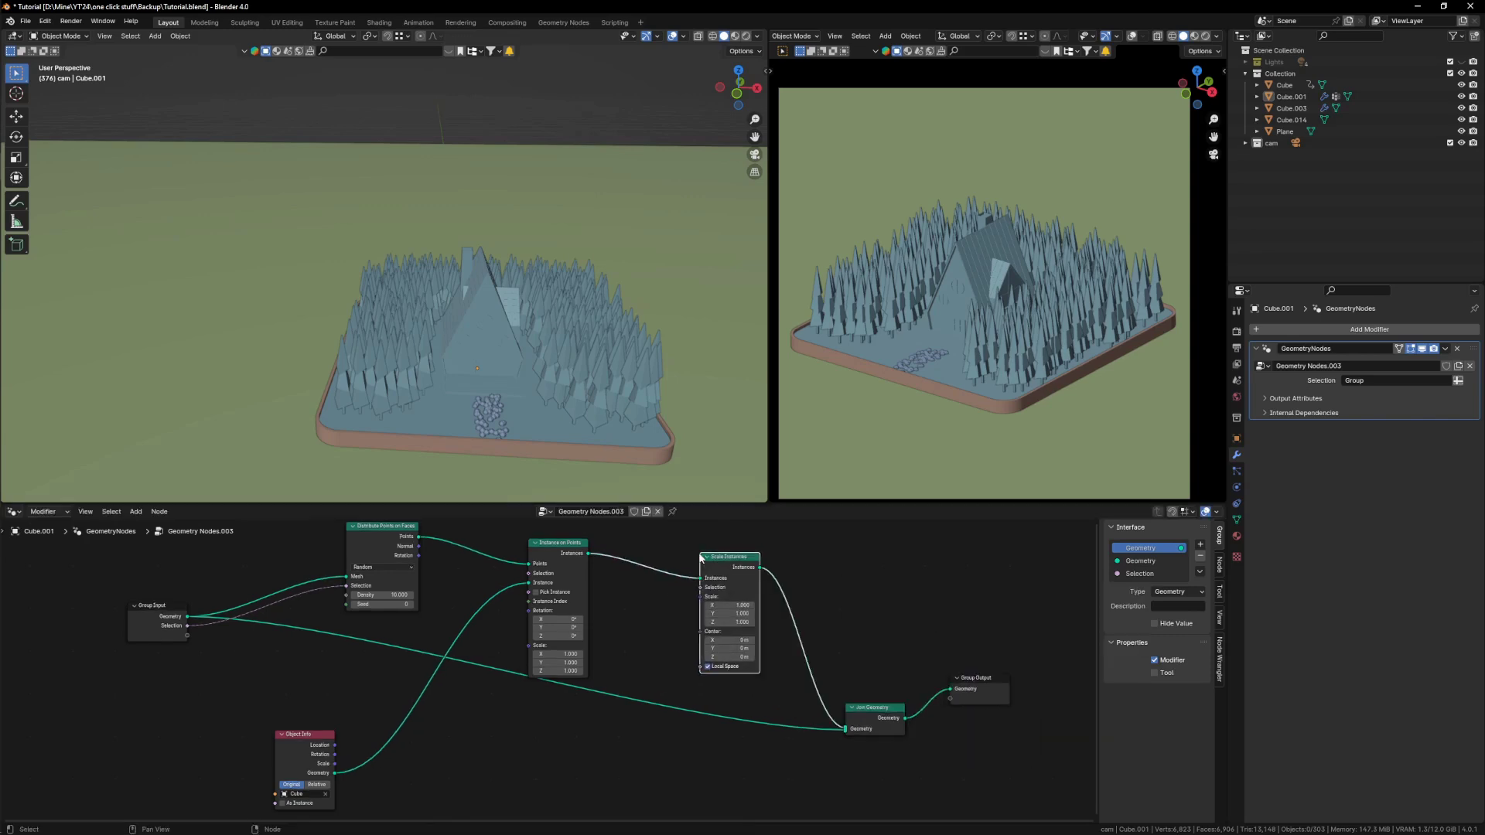
middle_click_drag(739, 638, 762, 617)
key("g")
left_click(772, 680)
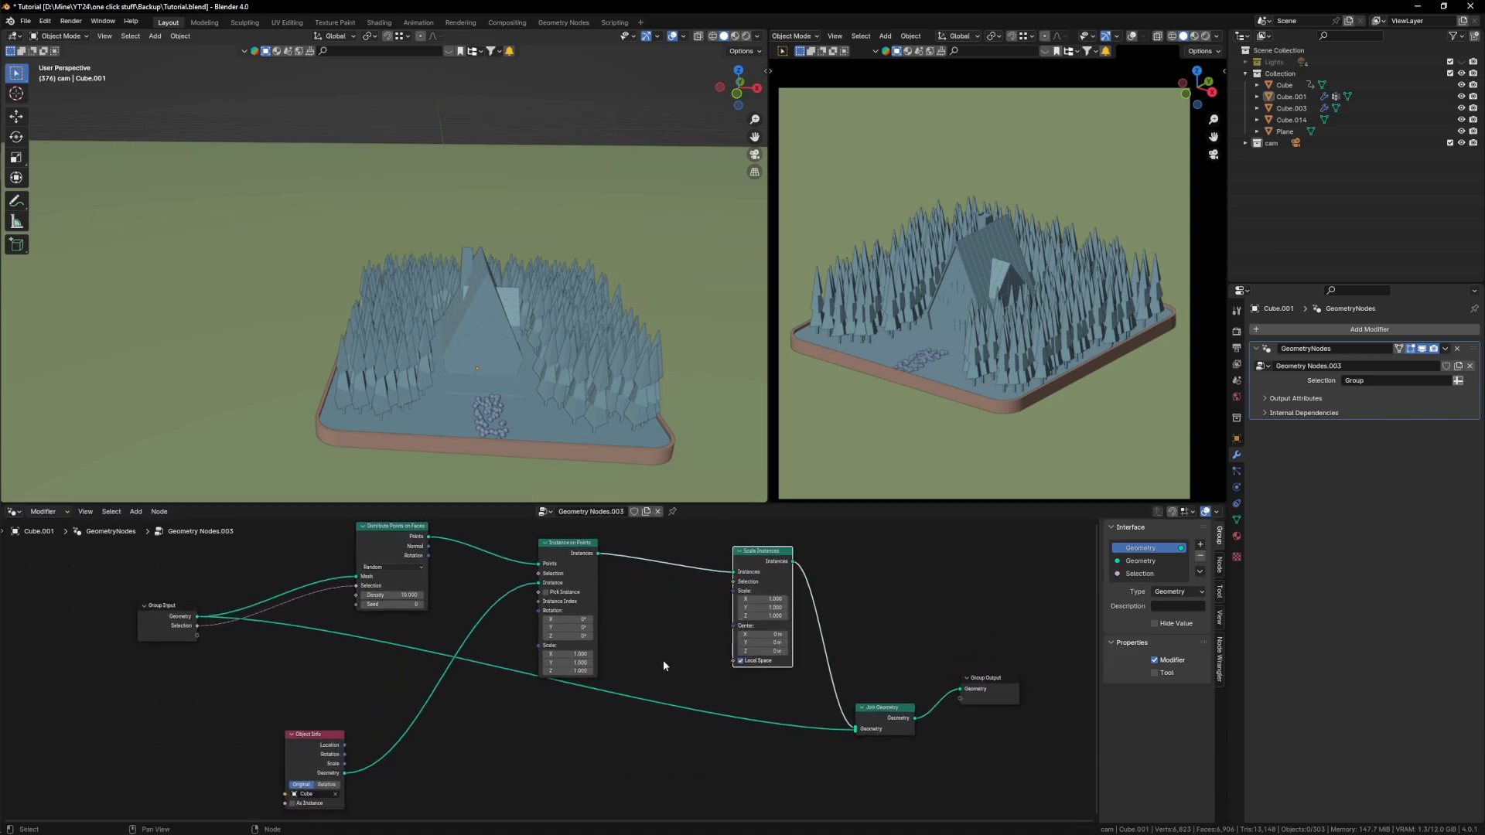
Step: Add a Random Value node and connect its Value output to the Scale input of Scale Instances
middle_click_drag(664, 665, 733, 599)
key("shift+a")
left_click(728, 580)
type("rand")
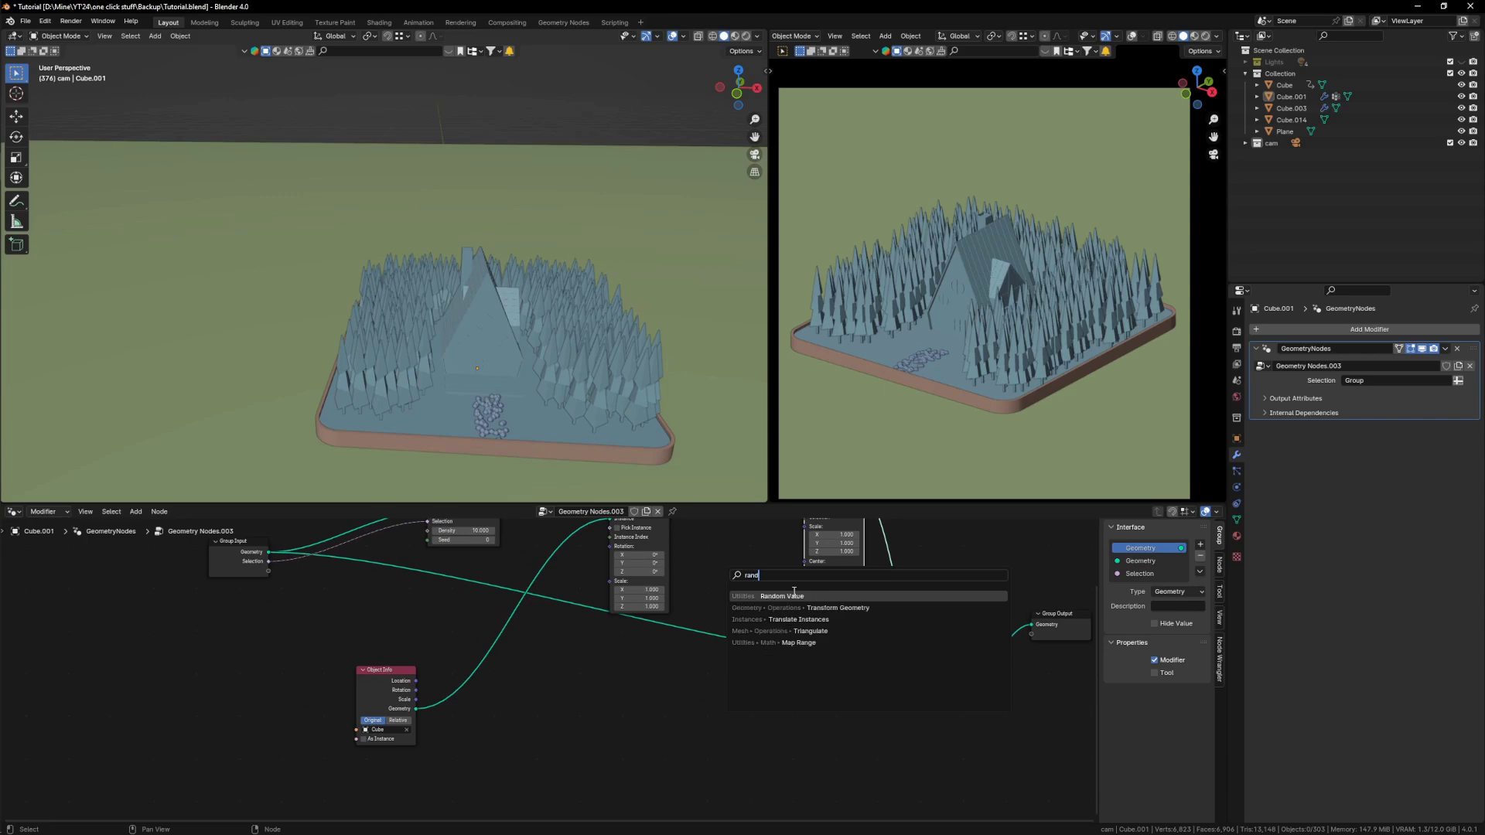
left_click(792, 595)
left_click(656, 691)
middle_click_drag(656, 692, 628, 759)
left_click_drag(624, 731, 776, 594)
Step: Set the Random Value node's Min to 0.650 and Max to 1.150
scroll(641, 731, "up", 4)
scroll(569, 770, "up", 3)
left_click_drag(577, 759, 615, 758)
middle_click_drag(617, 758, 623, 685)
mouse_move(605, 701)
left_mouse_down()
mouse_move(586, 701)
mouse_move(599, 684)
left_mouse_up()
scroll(764, 690, "down", 4)
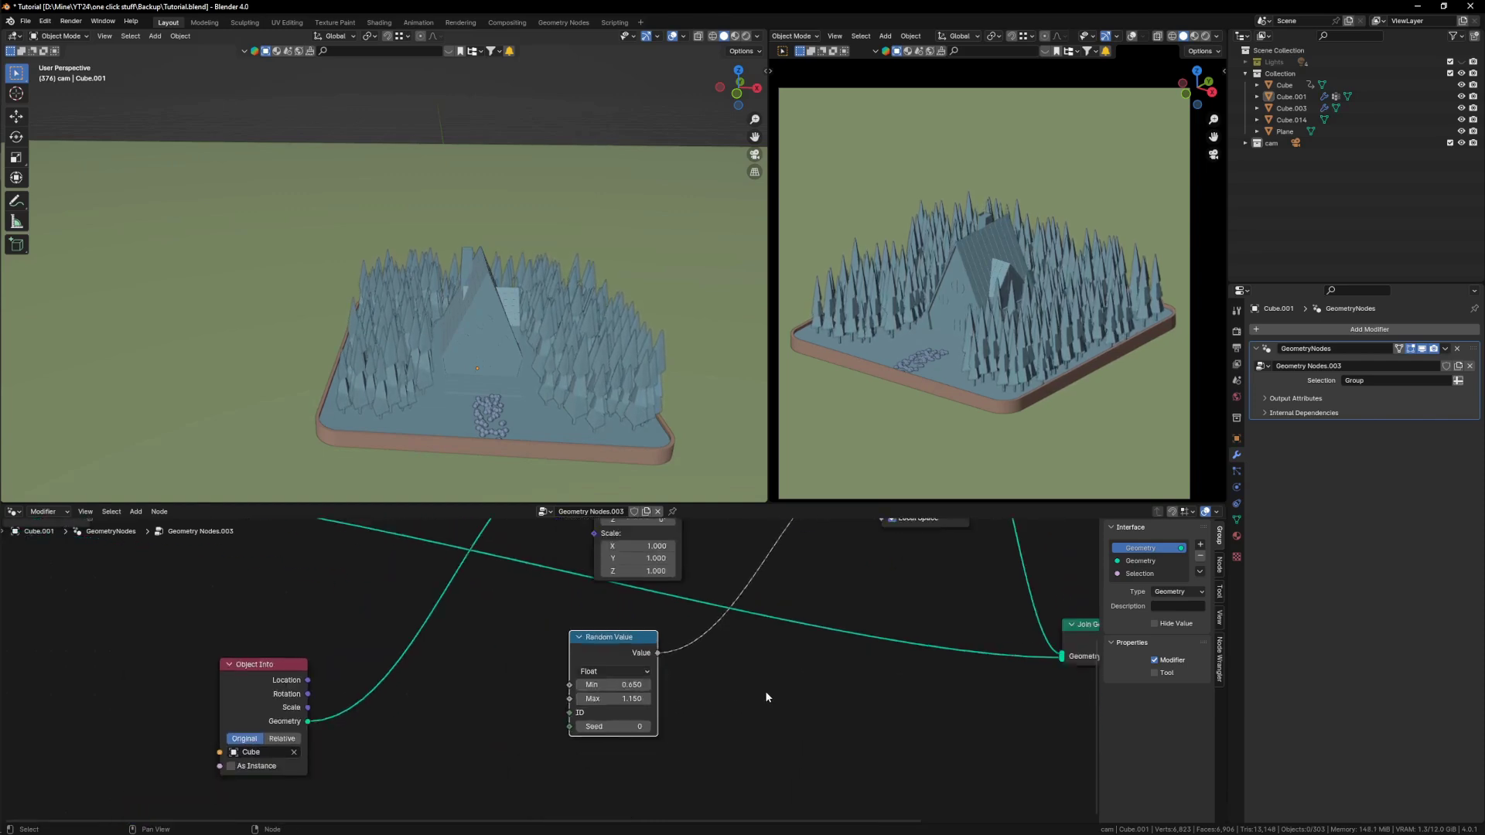
Step: Switch Distribute Points on Faces to Poisson Disk and raise Distance Min to about 0.45 m while viewing the scene from above
scroll(626, 596, "up", 4)
scroll(627, 596, "up", 1)
left_click(593, 581)
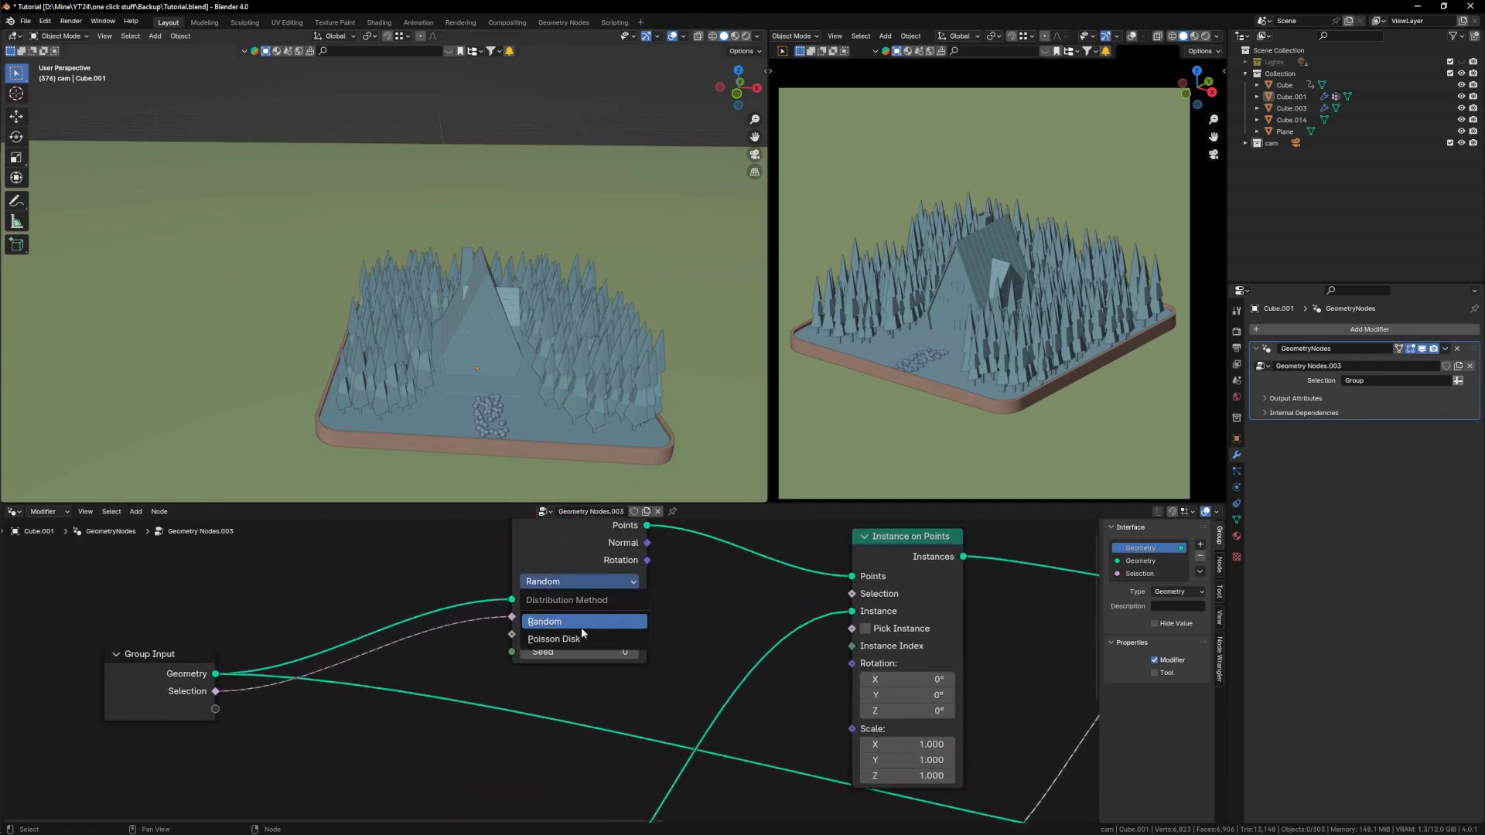
left_click(574, 641)
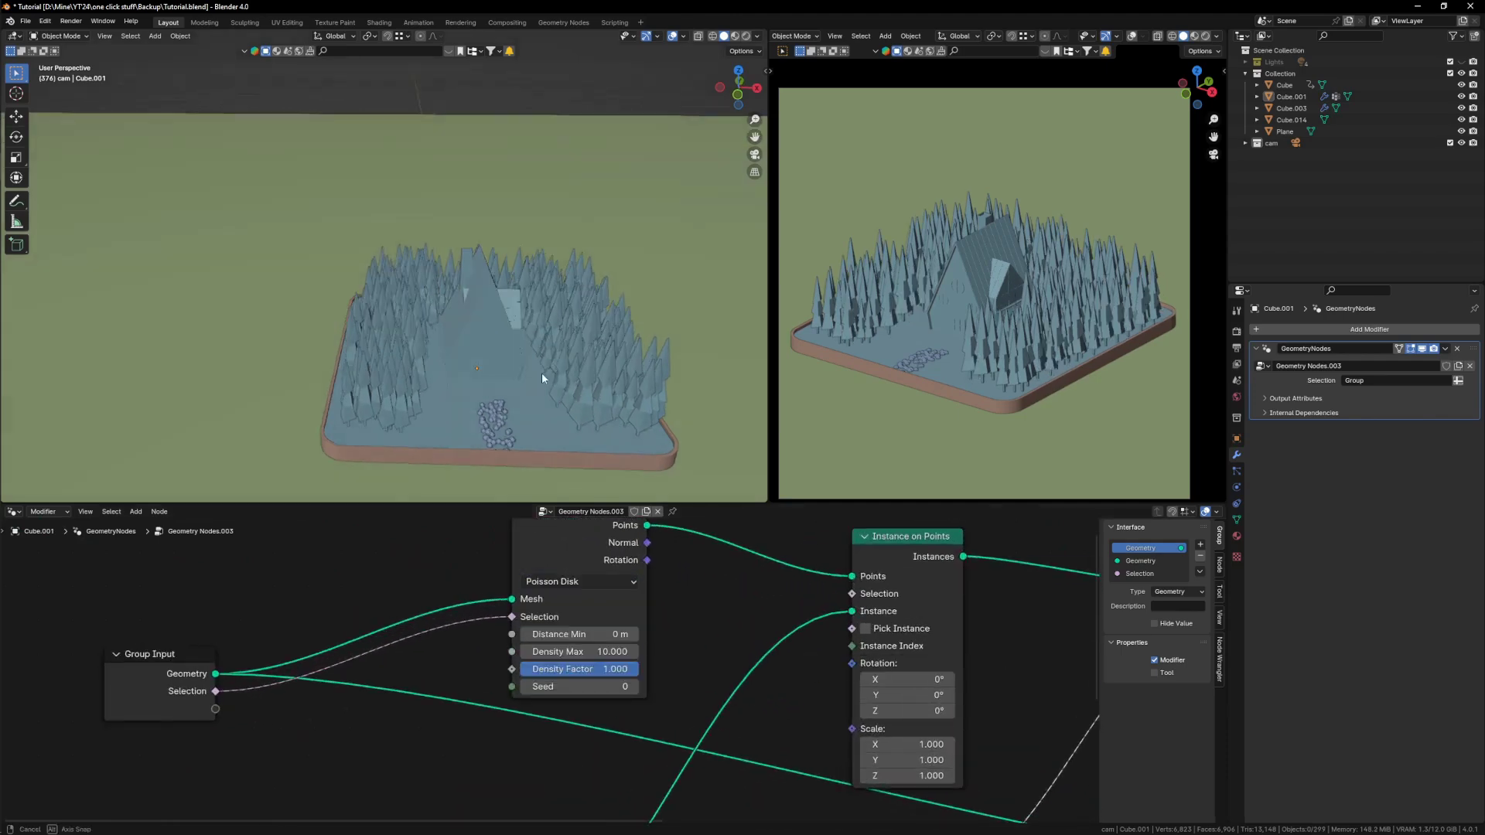
key("KP_7")
scroll(588, 632, "up", 1)
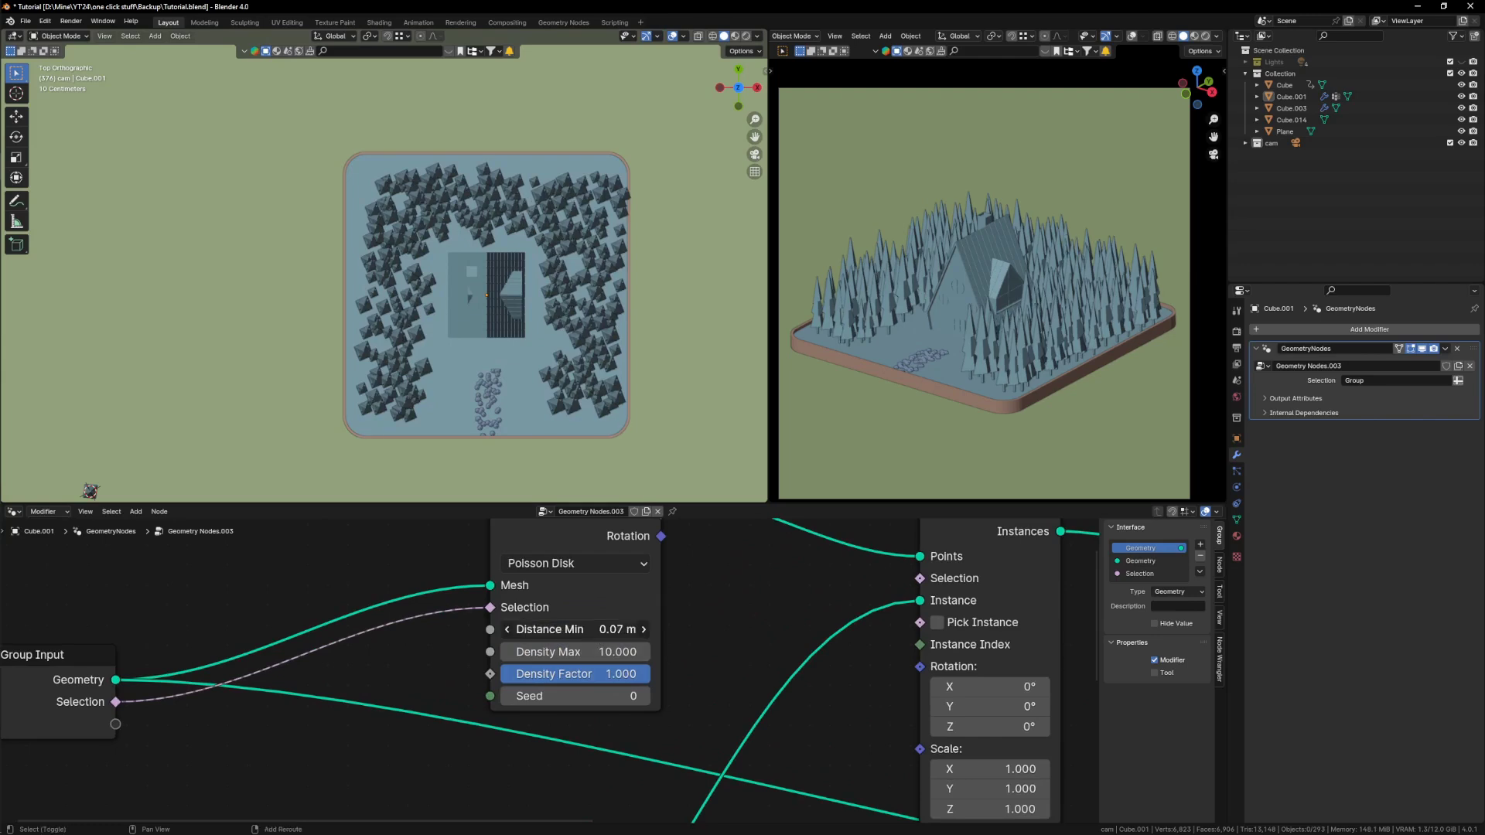
left_click_drag(576, 629, 640, 629)
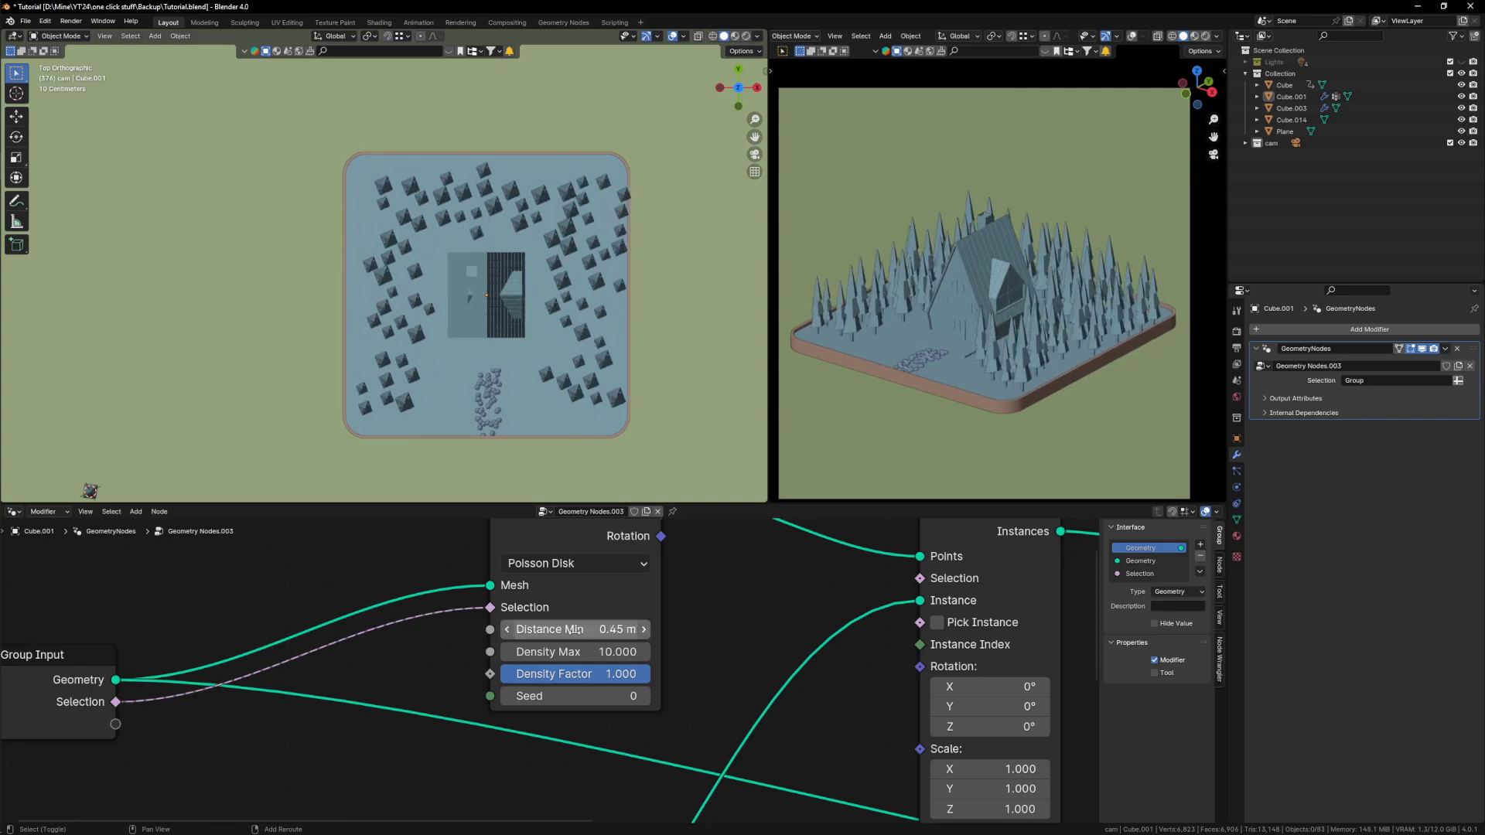
Step: Raise the Random Value range for the tree scale to Min 0.840 and Max 1.340
scroll(481, 341, "down", 3)
middle_click_drag(509, 406, 483, 318)
middle_click_drag(739, 667, 454, 640)
scroll(456, 640, "down", 8)
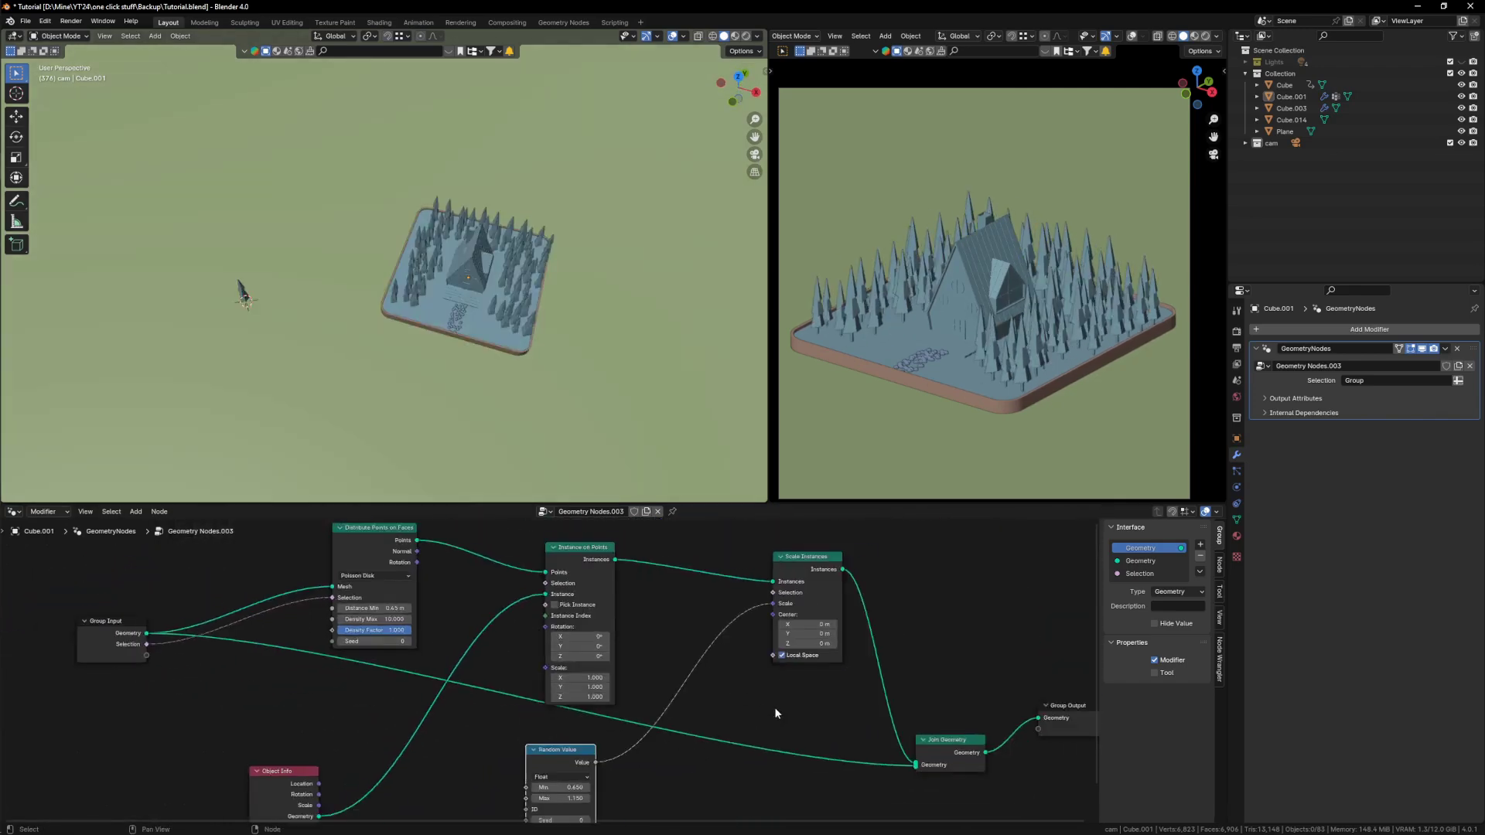
scroll(776, 713, "up", 5)
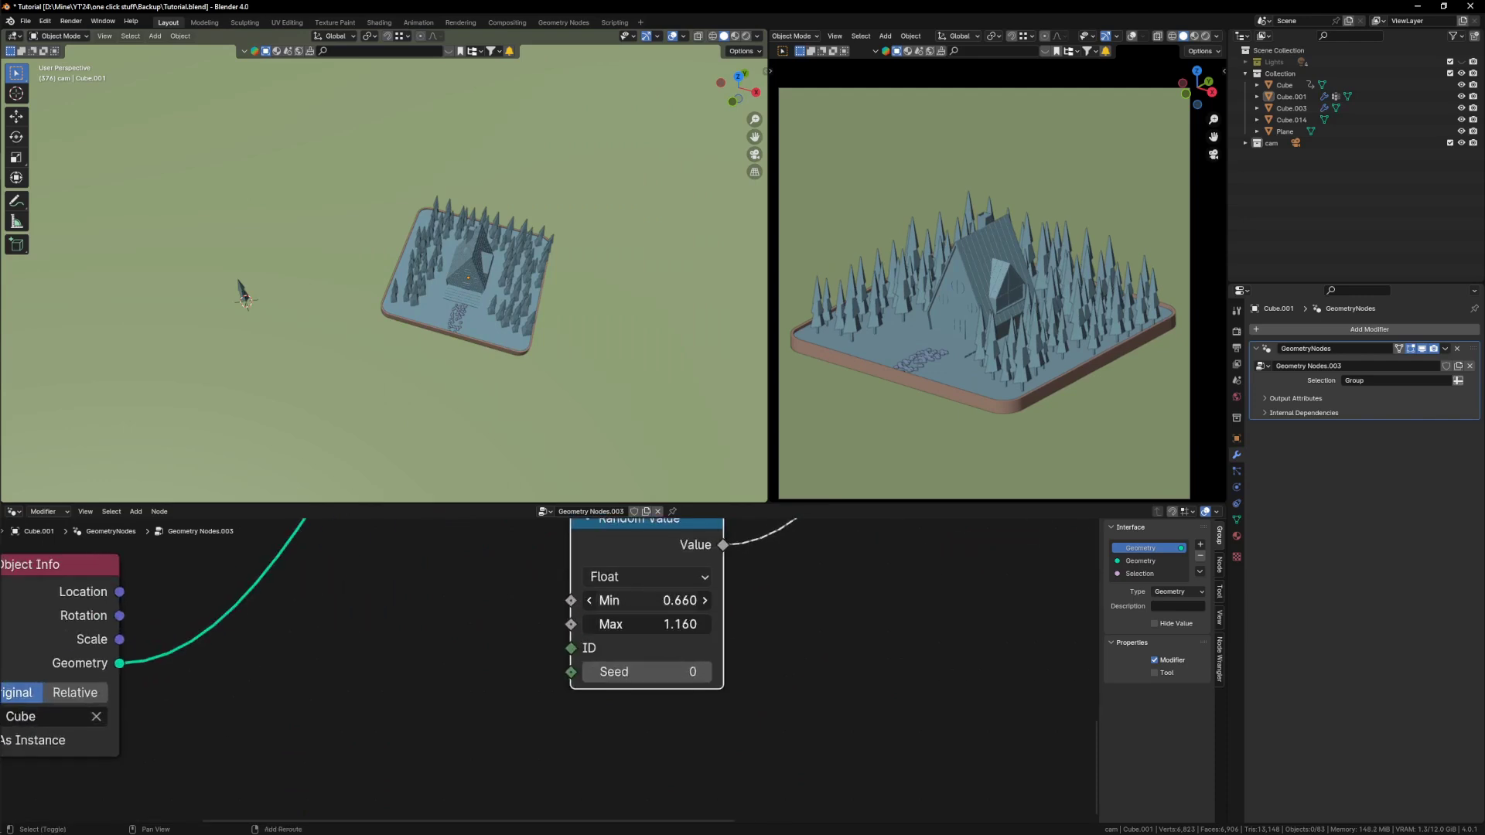
left_click_drag(653, 601, 736, 590)
scroll(945, 372, "down", 2)
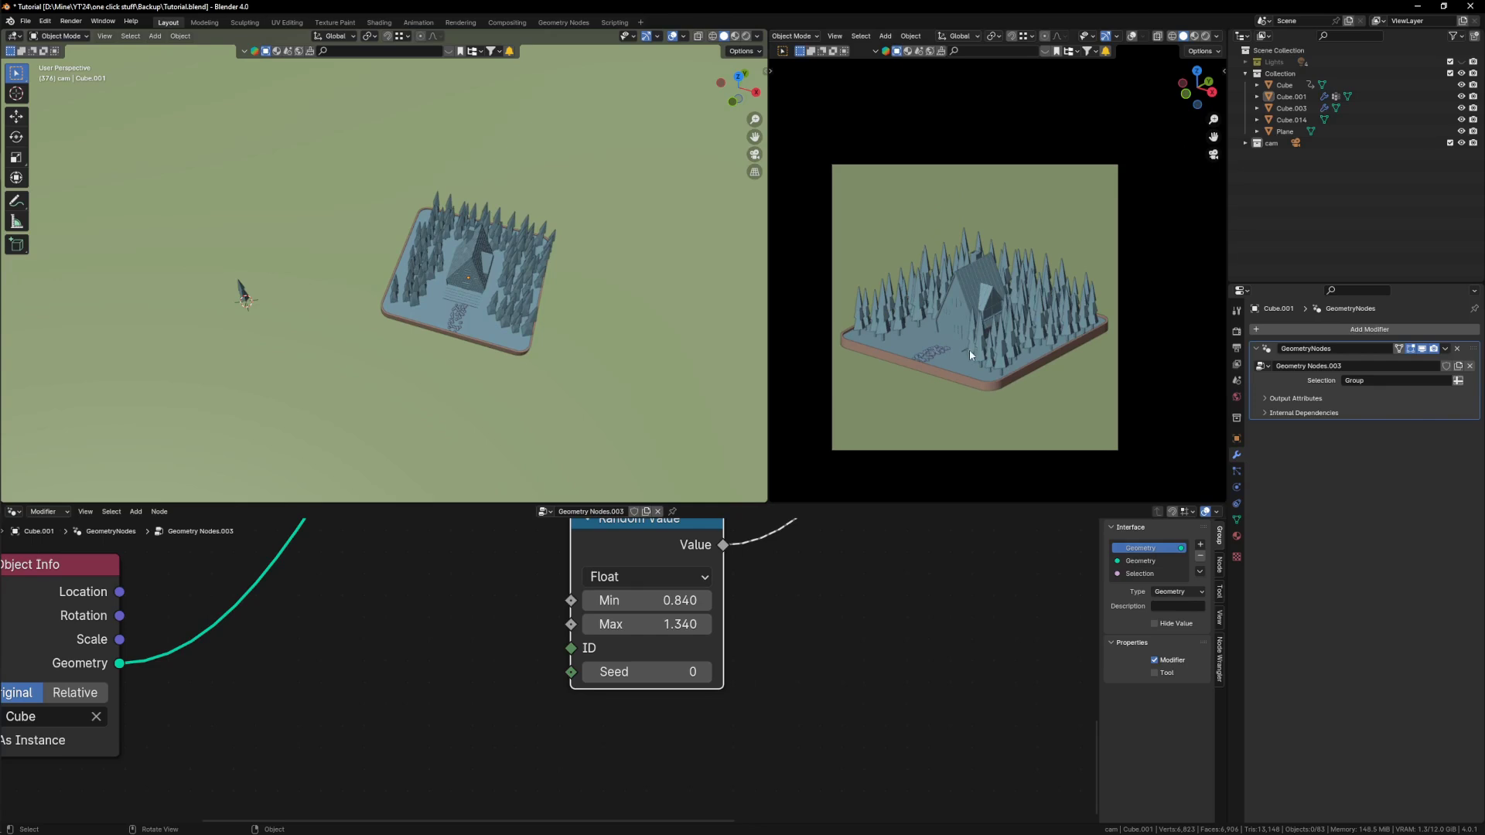
Step: Switch the camera view to Rendered shading and make the Lights collection visible
key("z")
left_click(1001, 152)
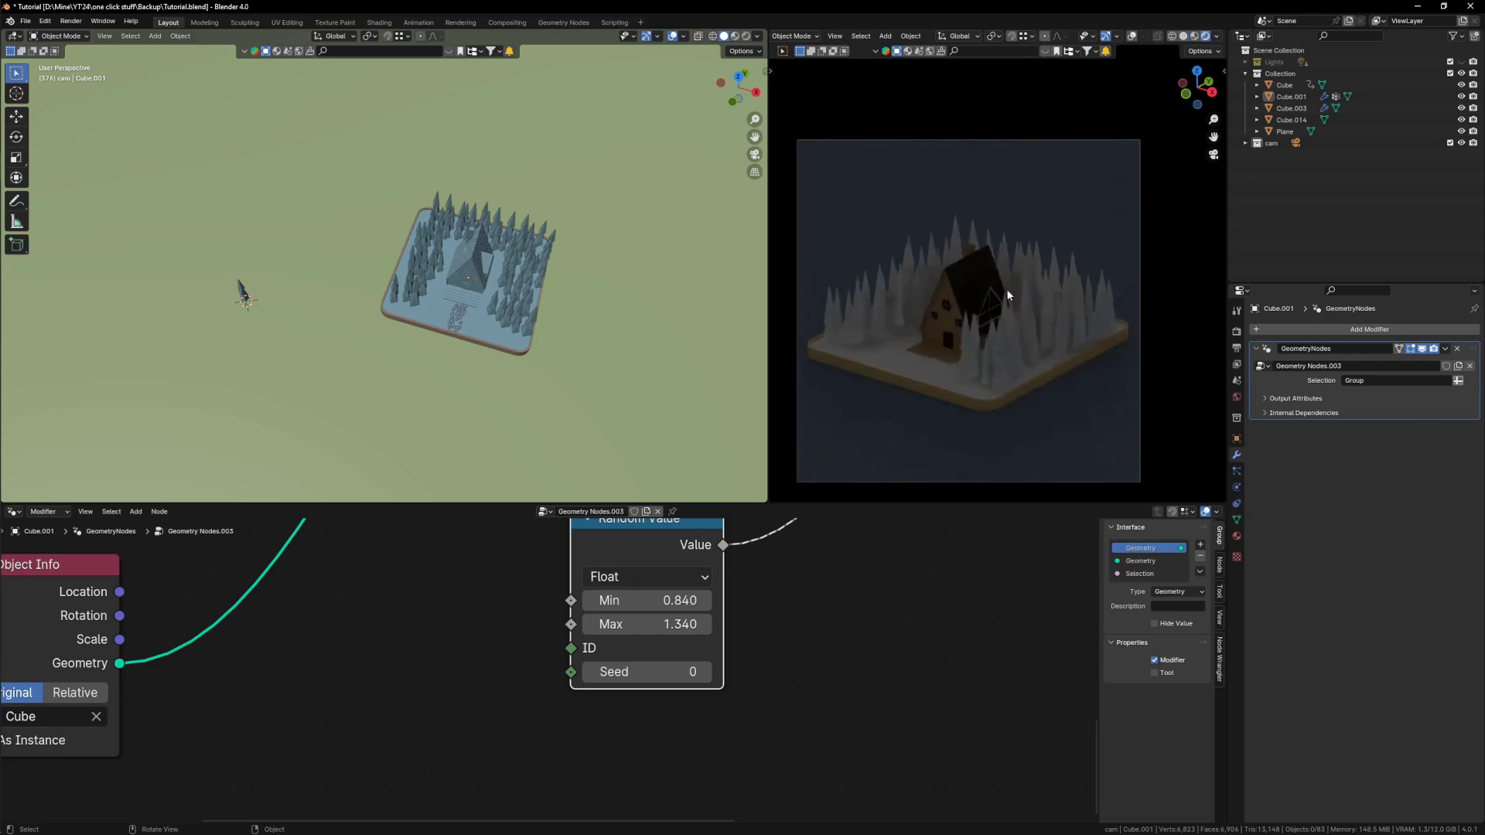
left_click(1462, 62)
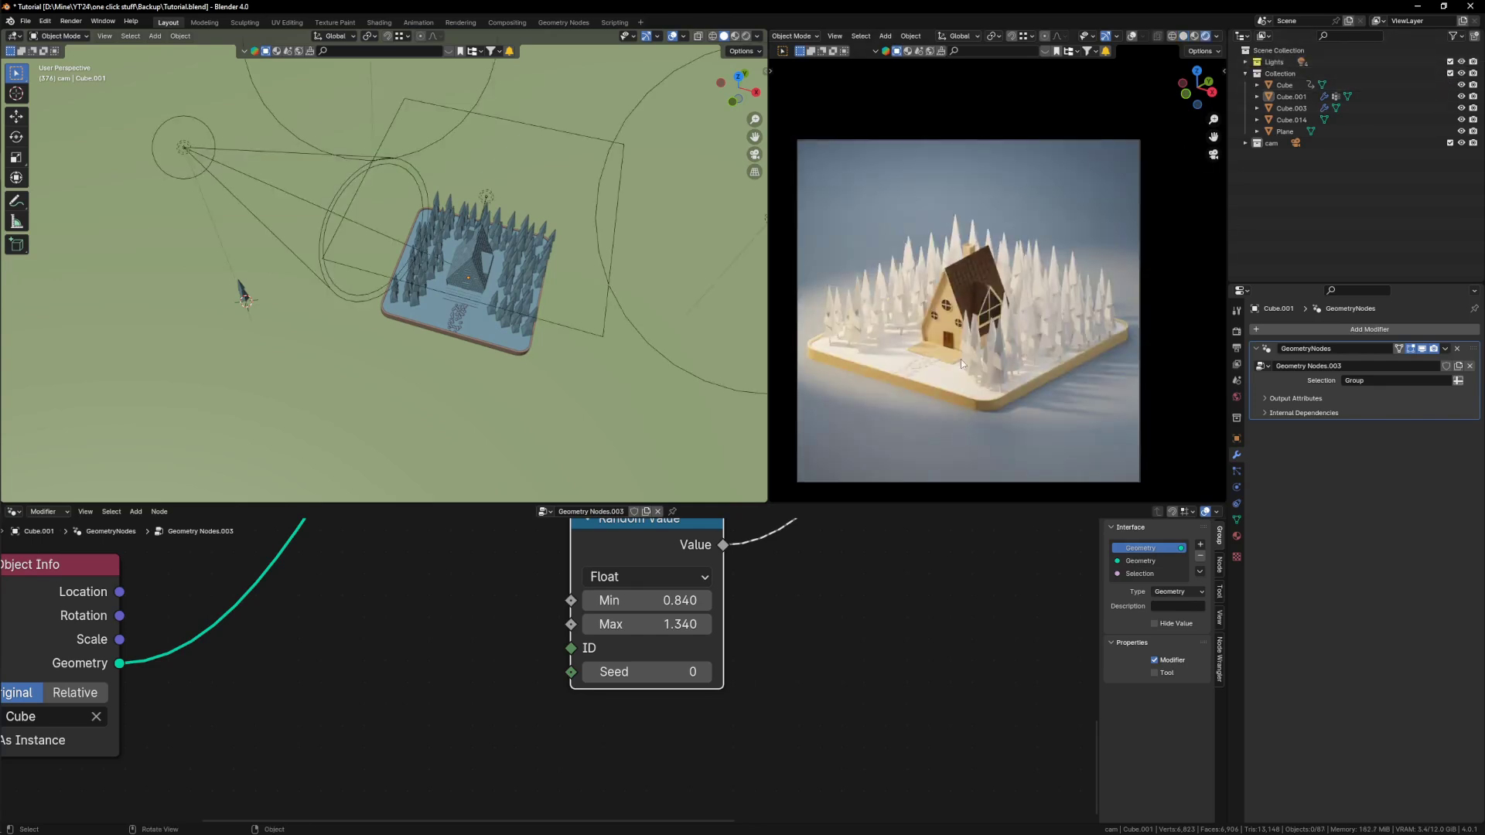
scroll(456, 309, "up", 2)
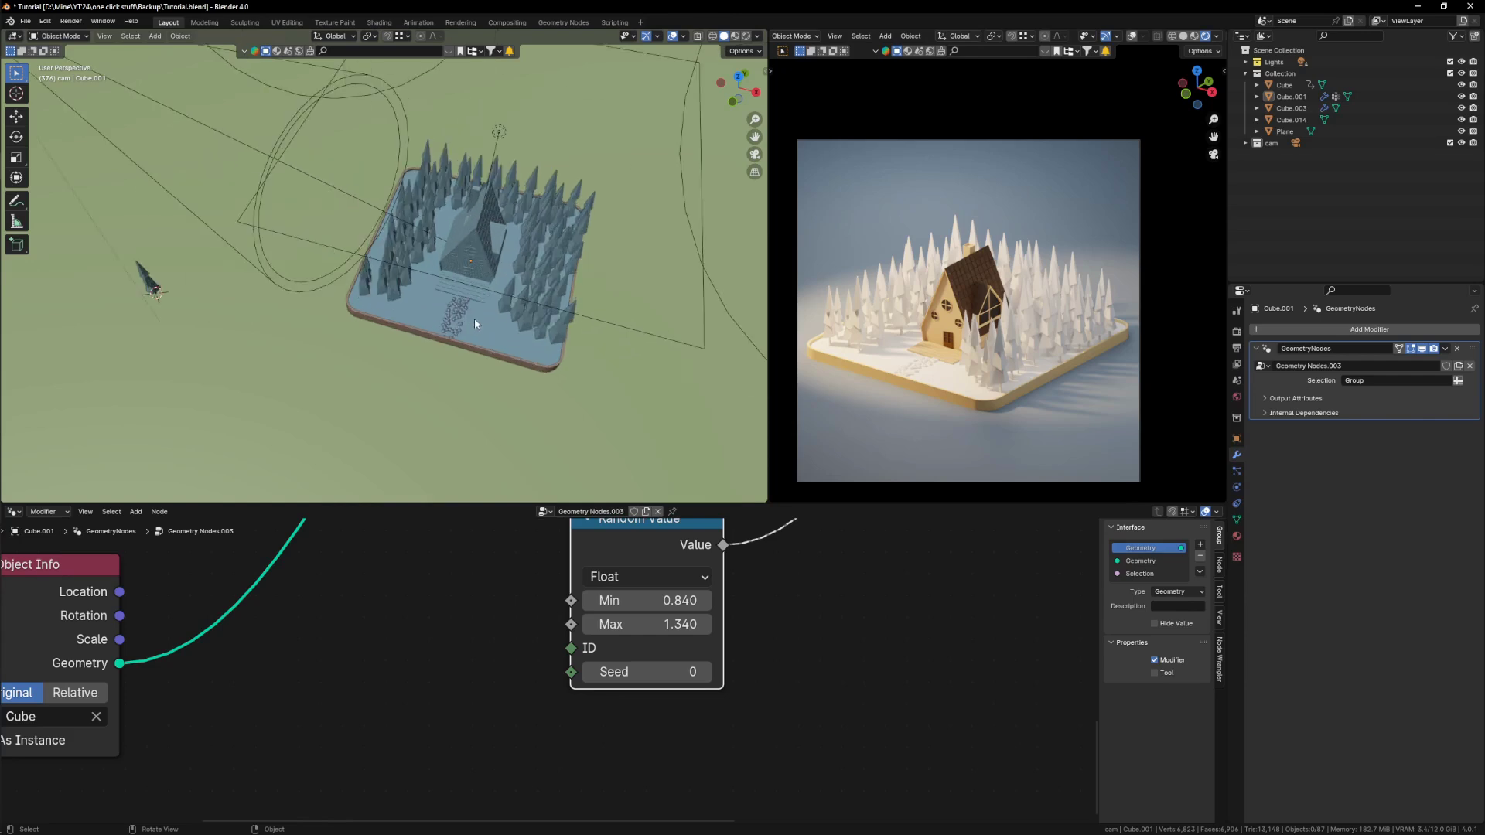
scroll(503, 313, "up", 2)
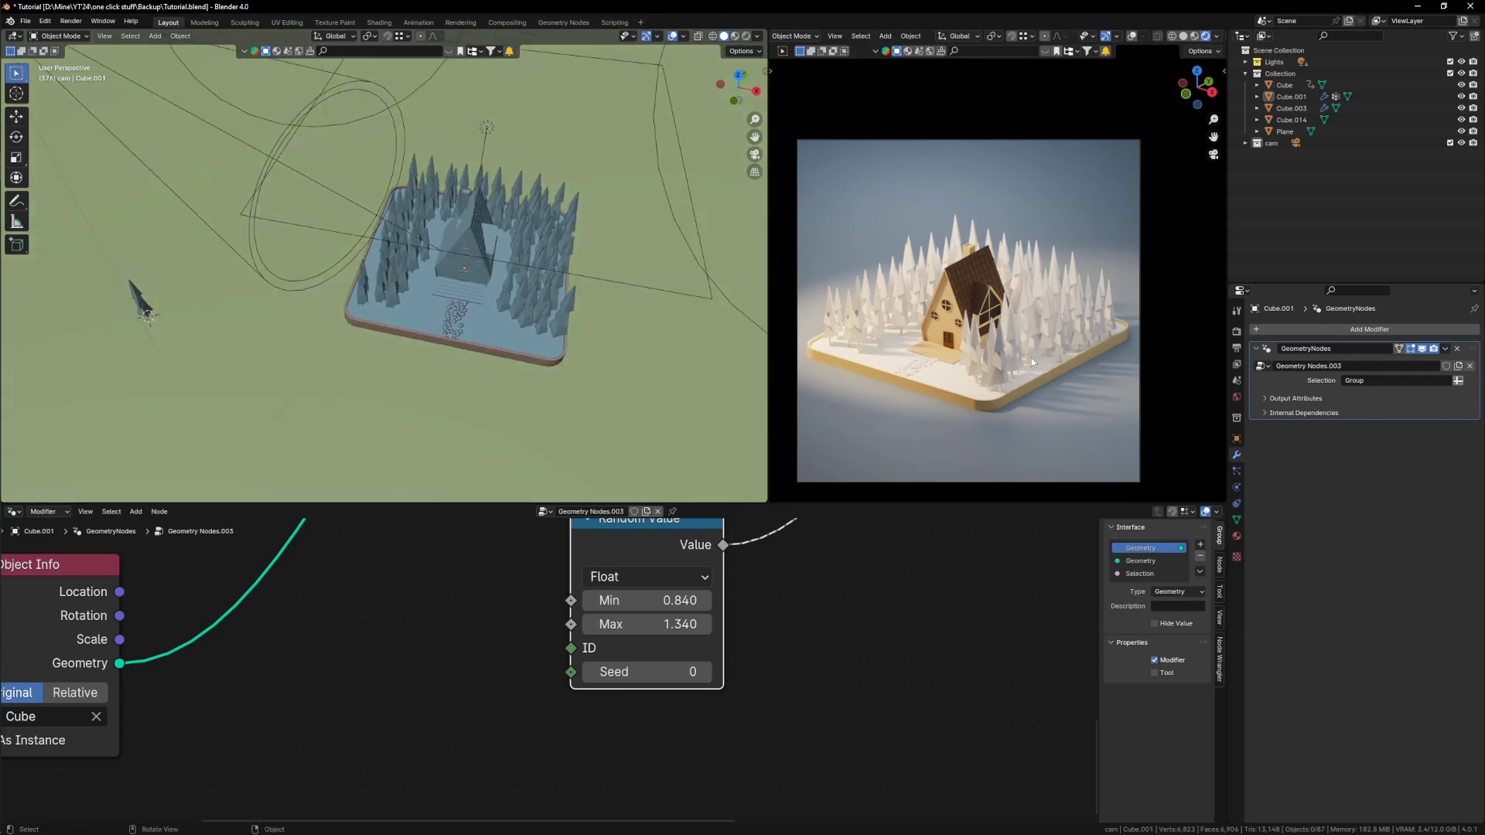
scroll(959, 360, "up", 1)
scroll(484, 357, "up", 2)
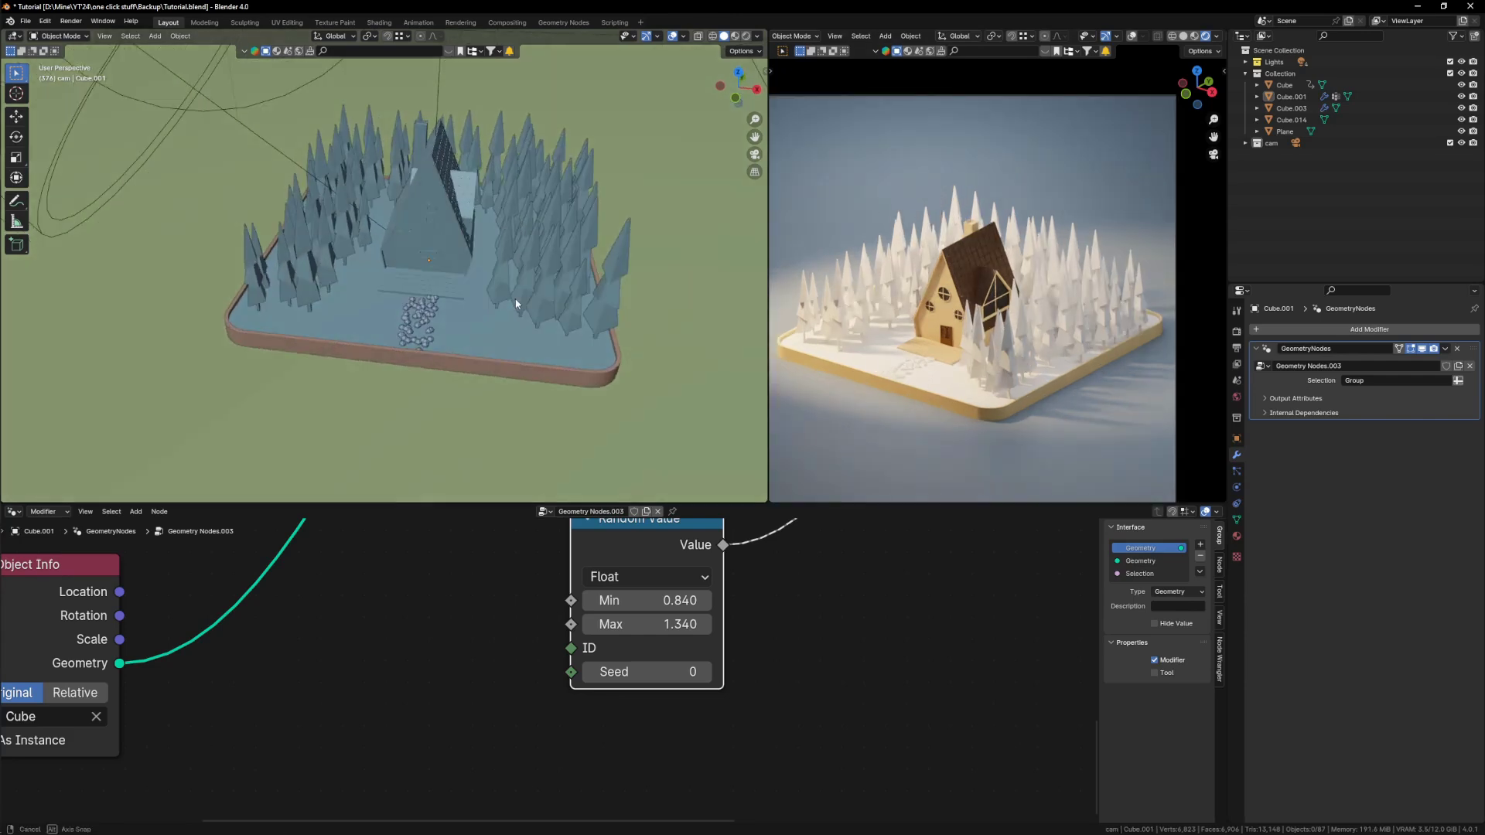
scroll(507, 318, "down", 3)
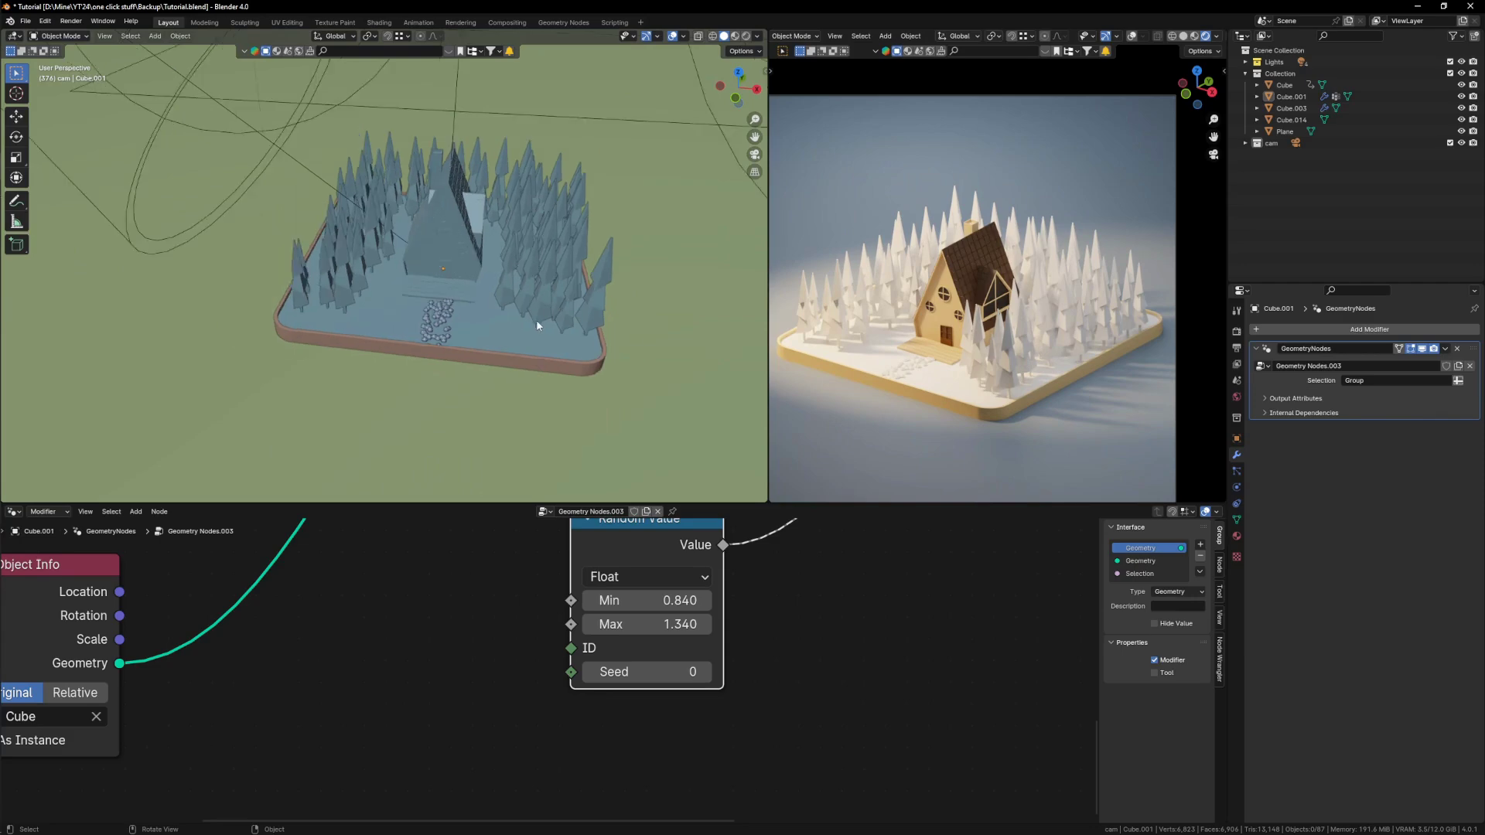
mouse_move(486, 310)
middle_mouse_down()
mouse_move(485, 287)
mouse_move(481, 317)
middle_mouse_up()
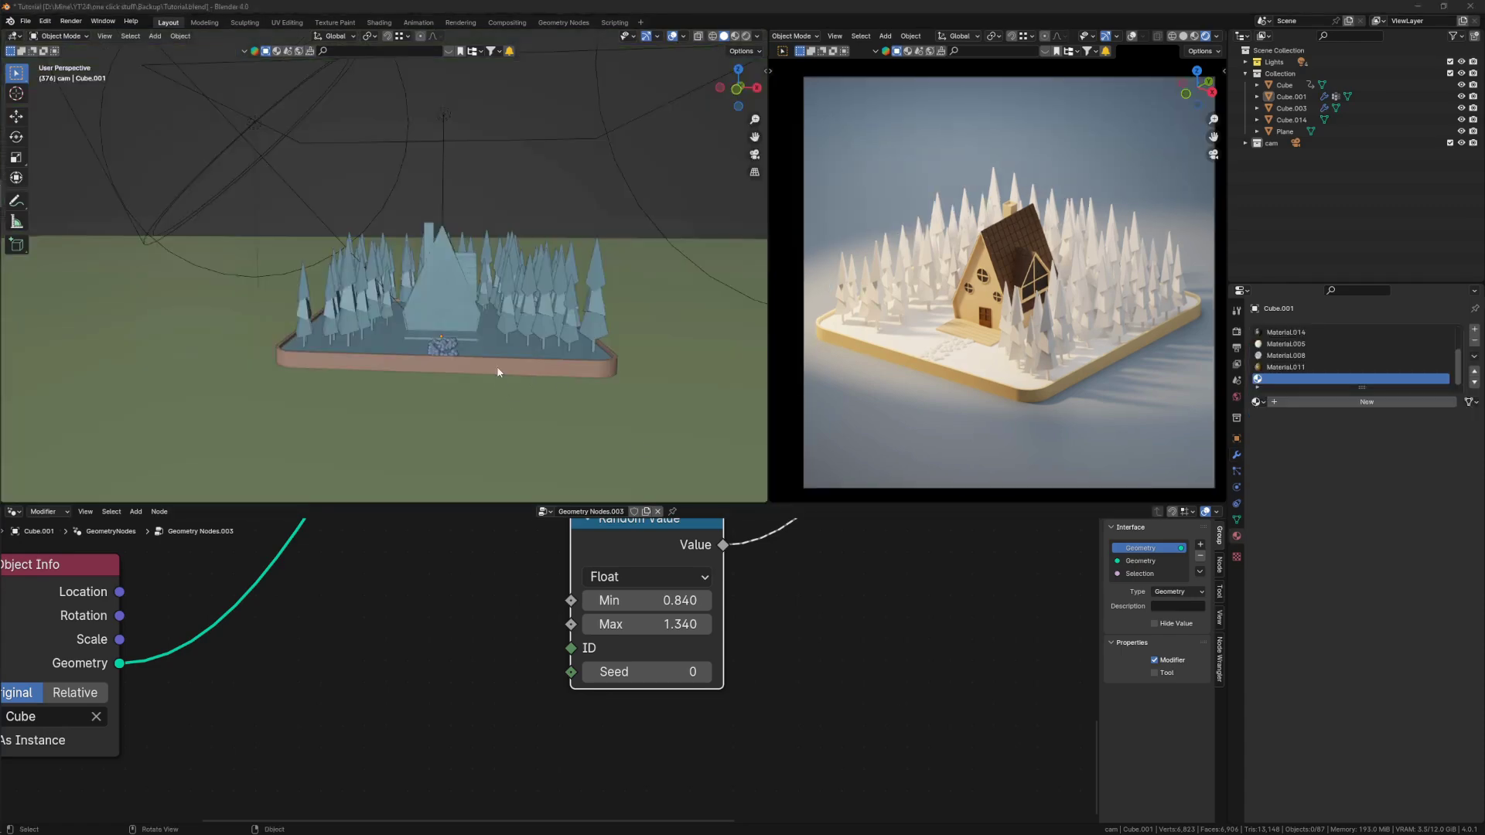
Step: Enter Edit Mode on the house-and-base object and select all linked geometry of the snowy base surface
middle_click_drag(498, 372, 495, 331)
left_click(495, 331)
key("g")
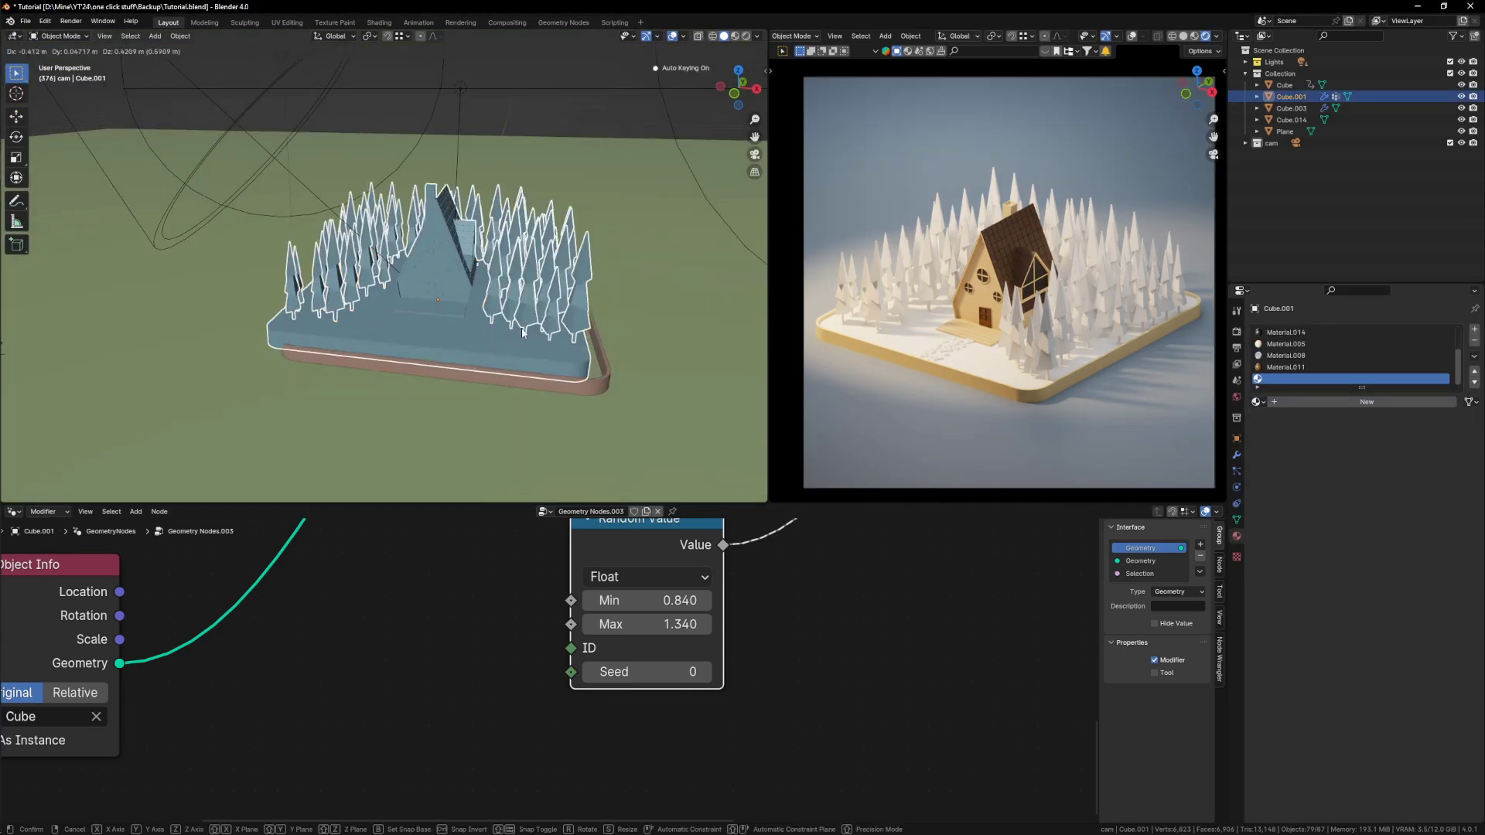
key("Escape")
key("Tab")
left_click(496, 340)
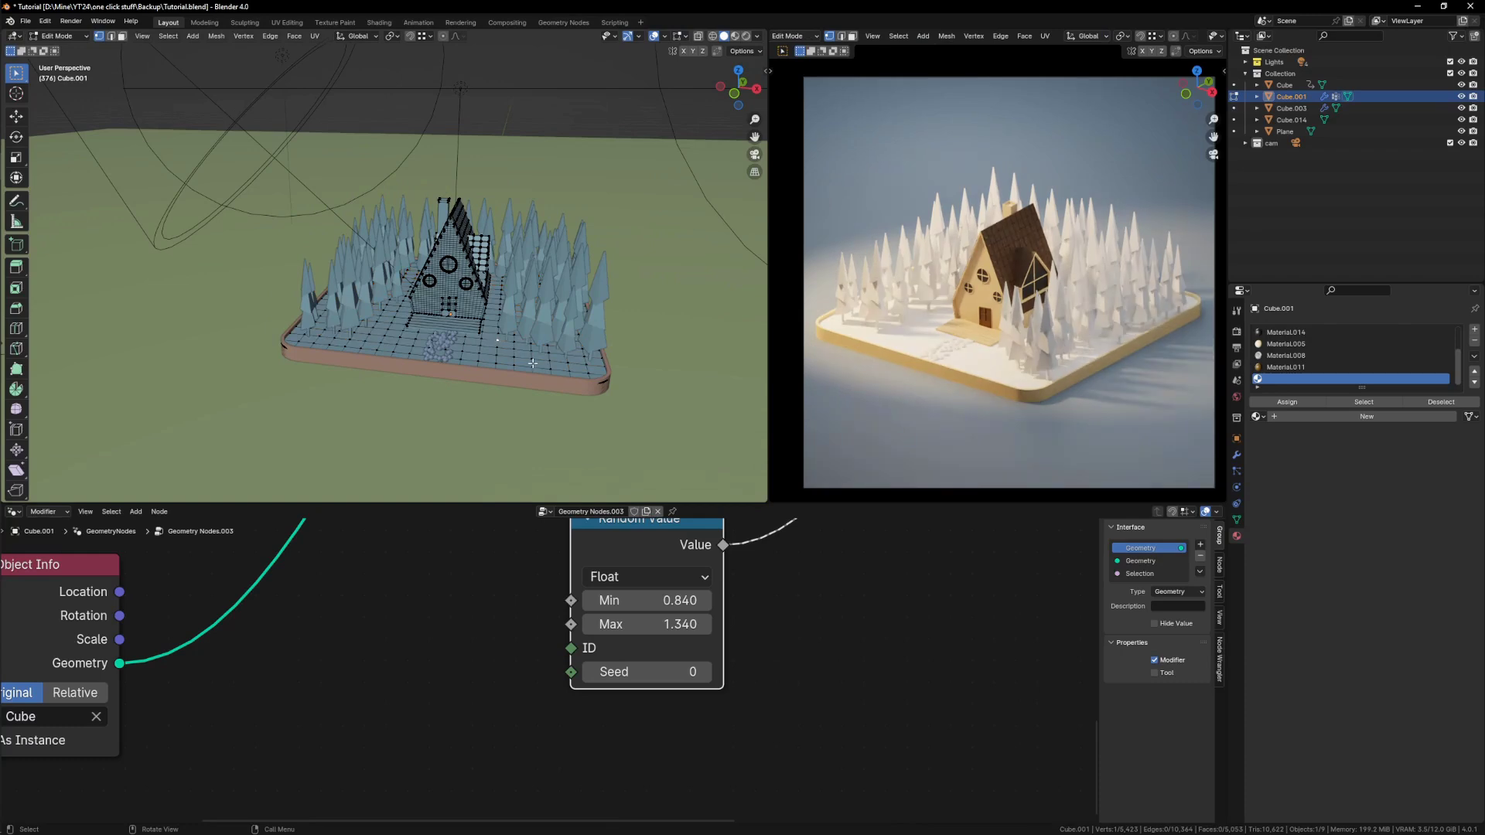
key("ctrl+l")
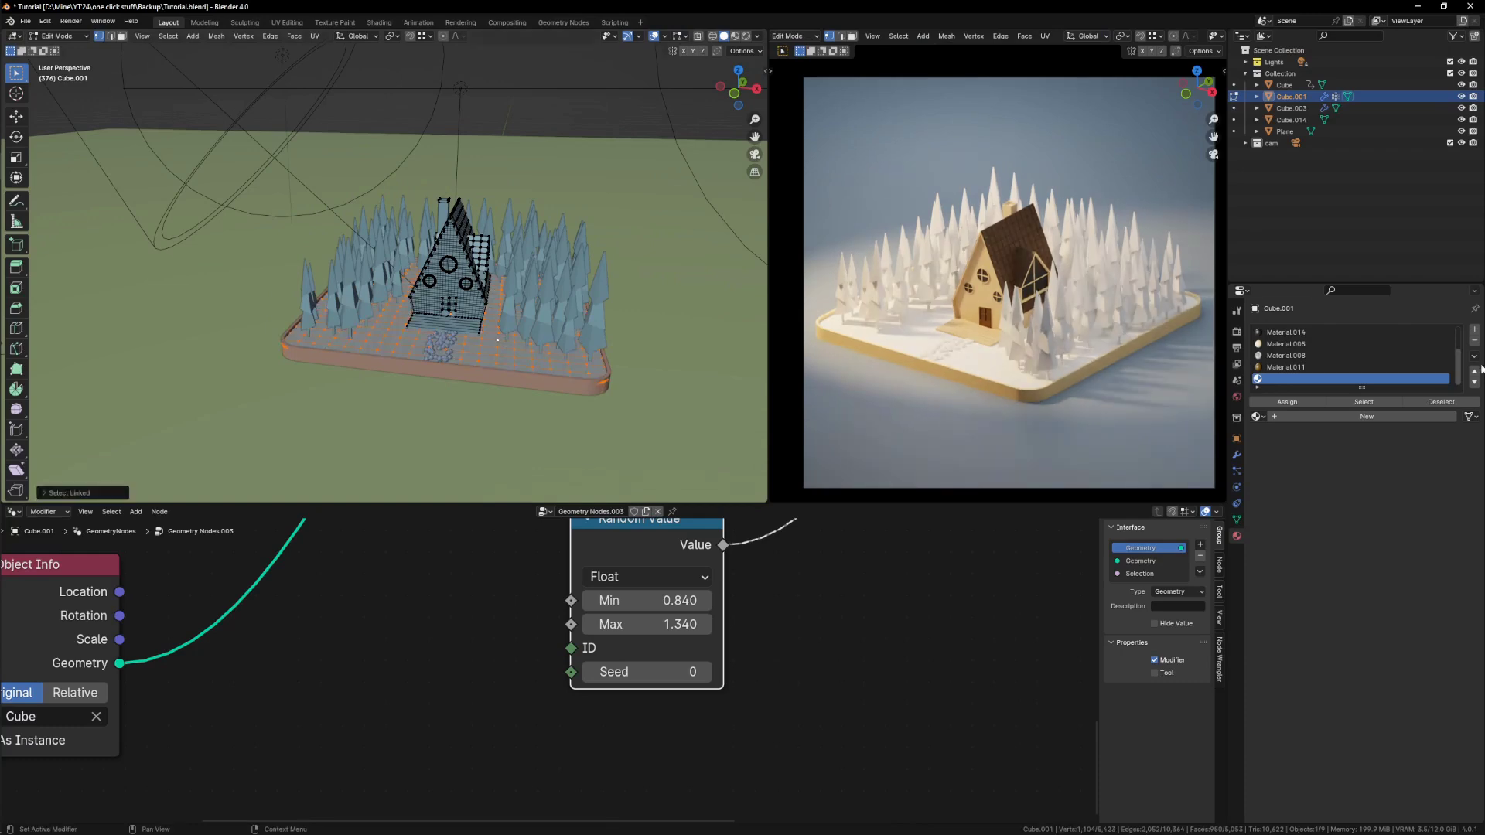
Step: Add another material slot with a new material and open it in the Shader Editor
left_click(1475, 331)
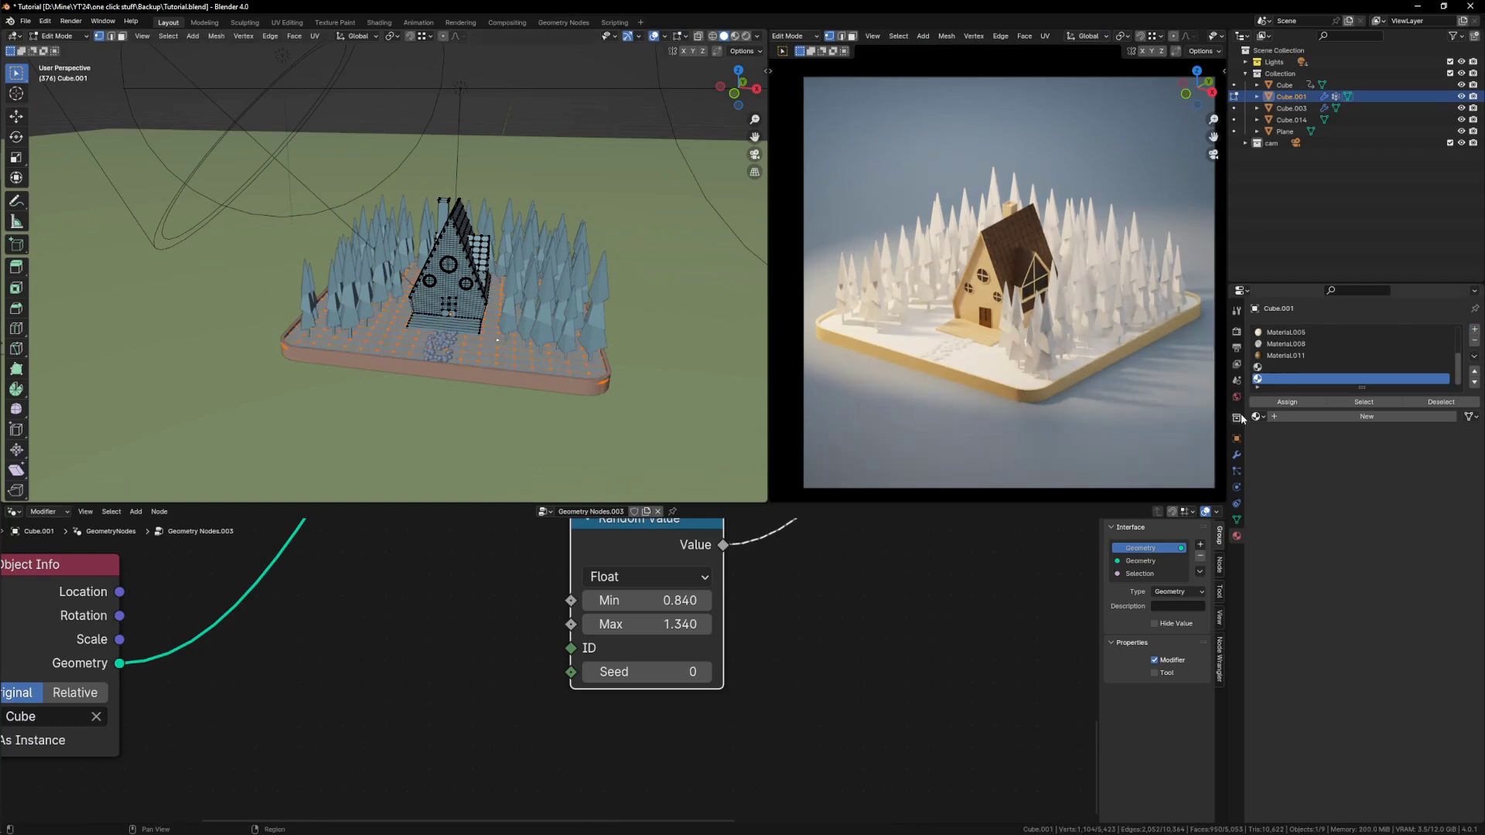
left_click(1348, 418)
left_click(14, 512)
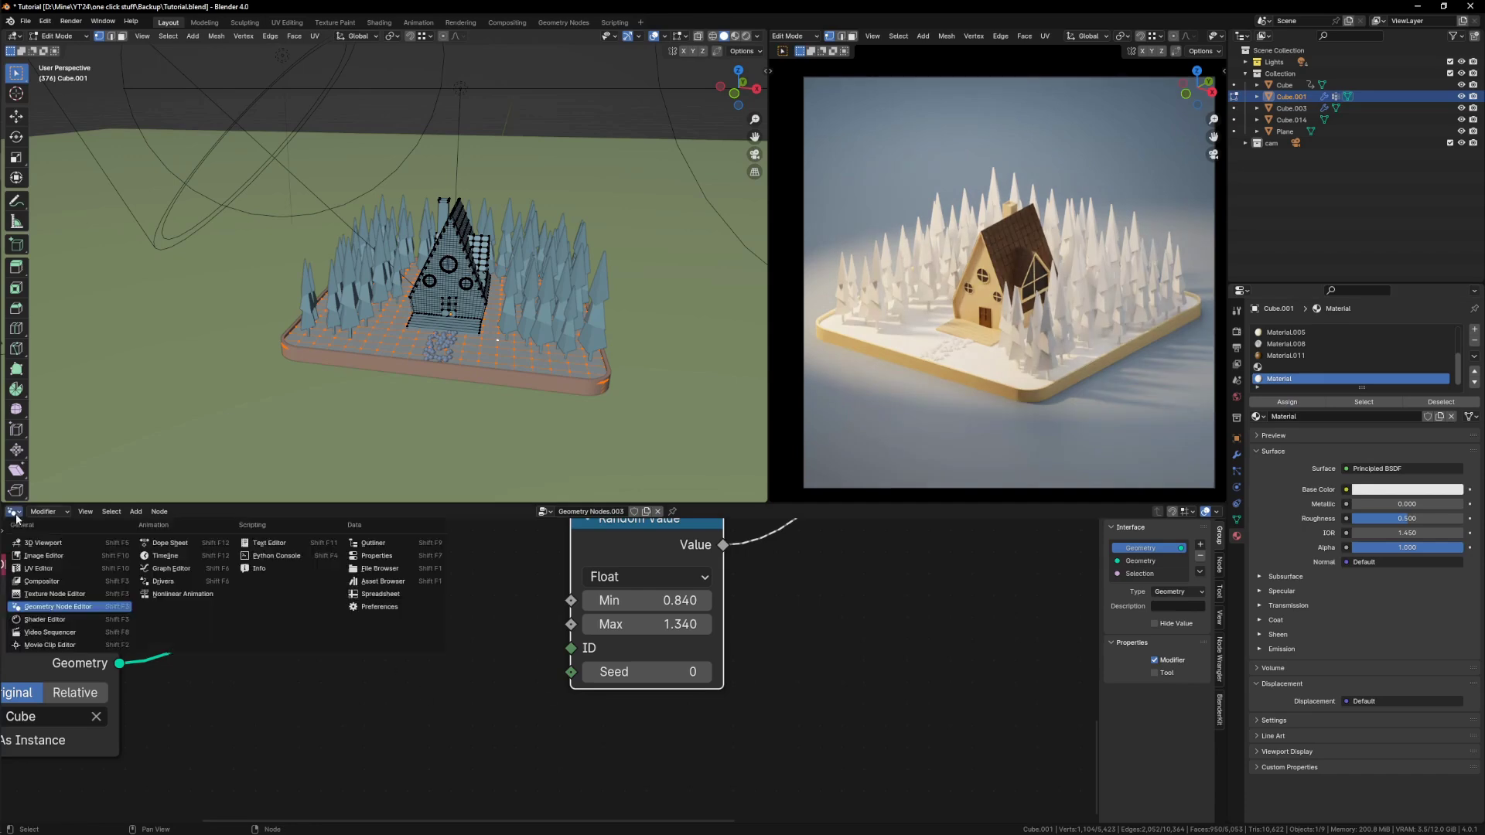
left_click(47, 621)
scroll(666, 675, "up", 5)
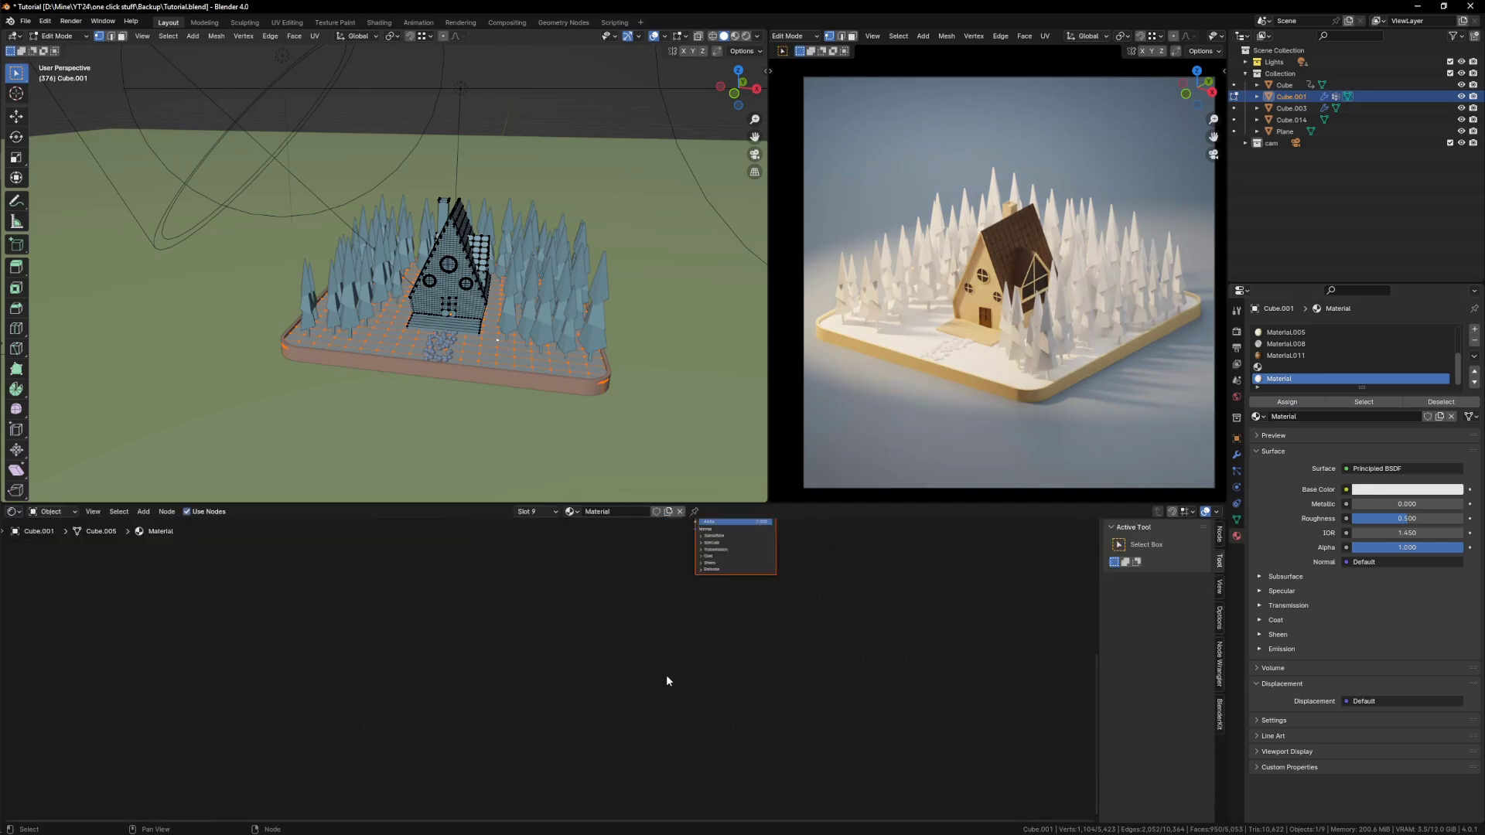
Step: Add a Noise Texture node to the new material, well ahead of the Principled BSDF
key("shift+a")
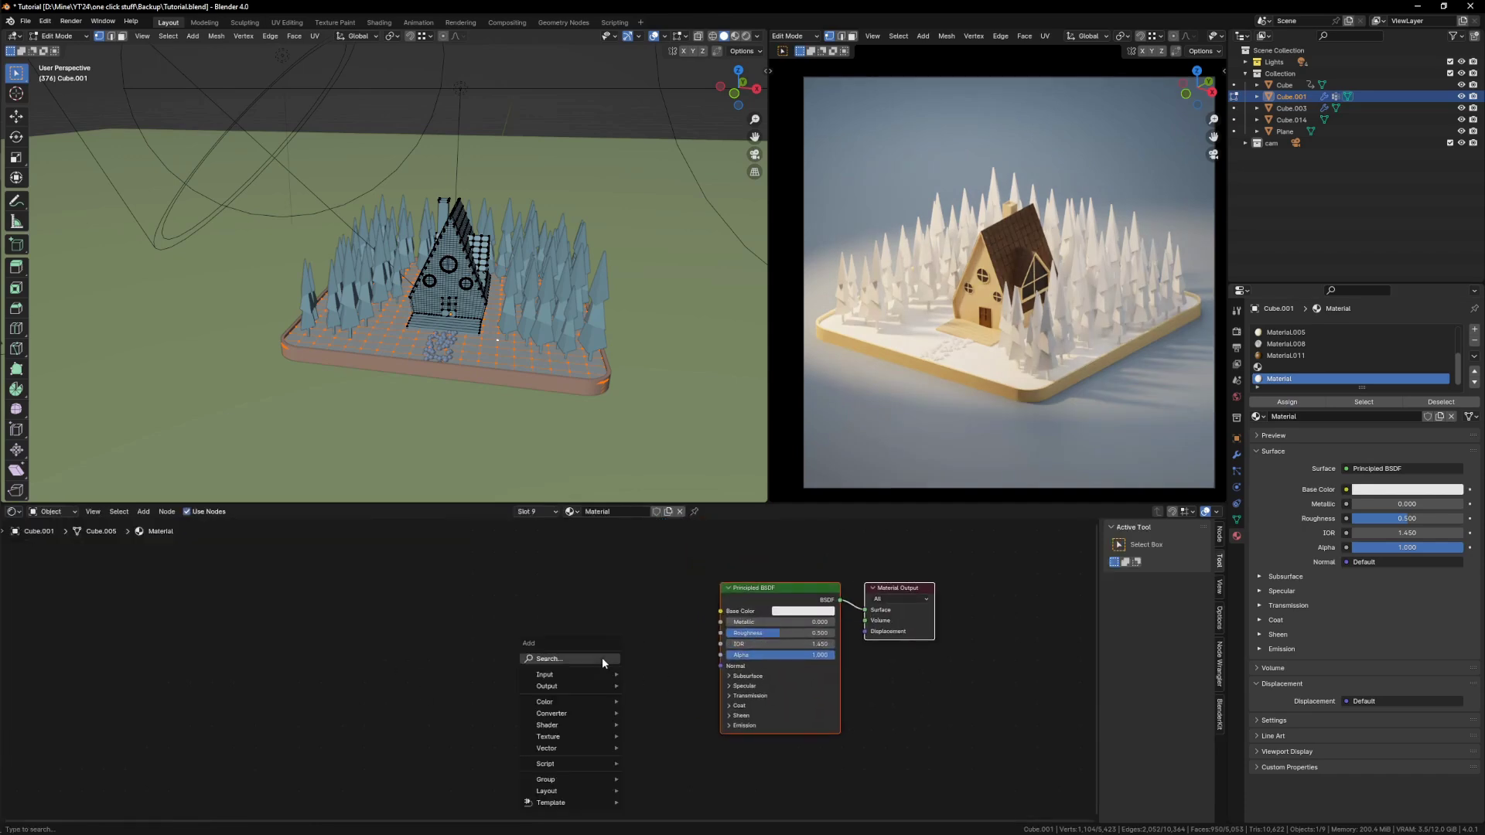
type("noi")
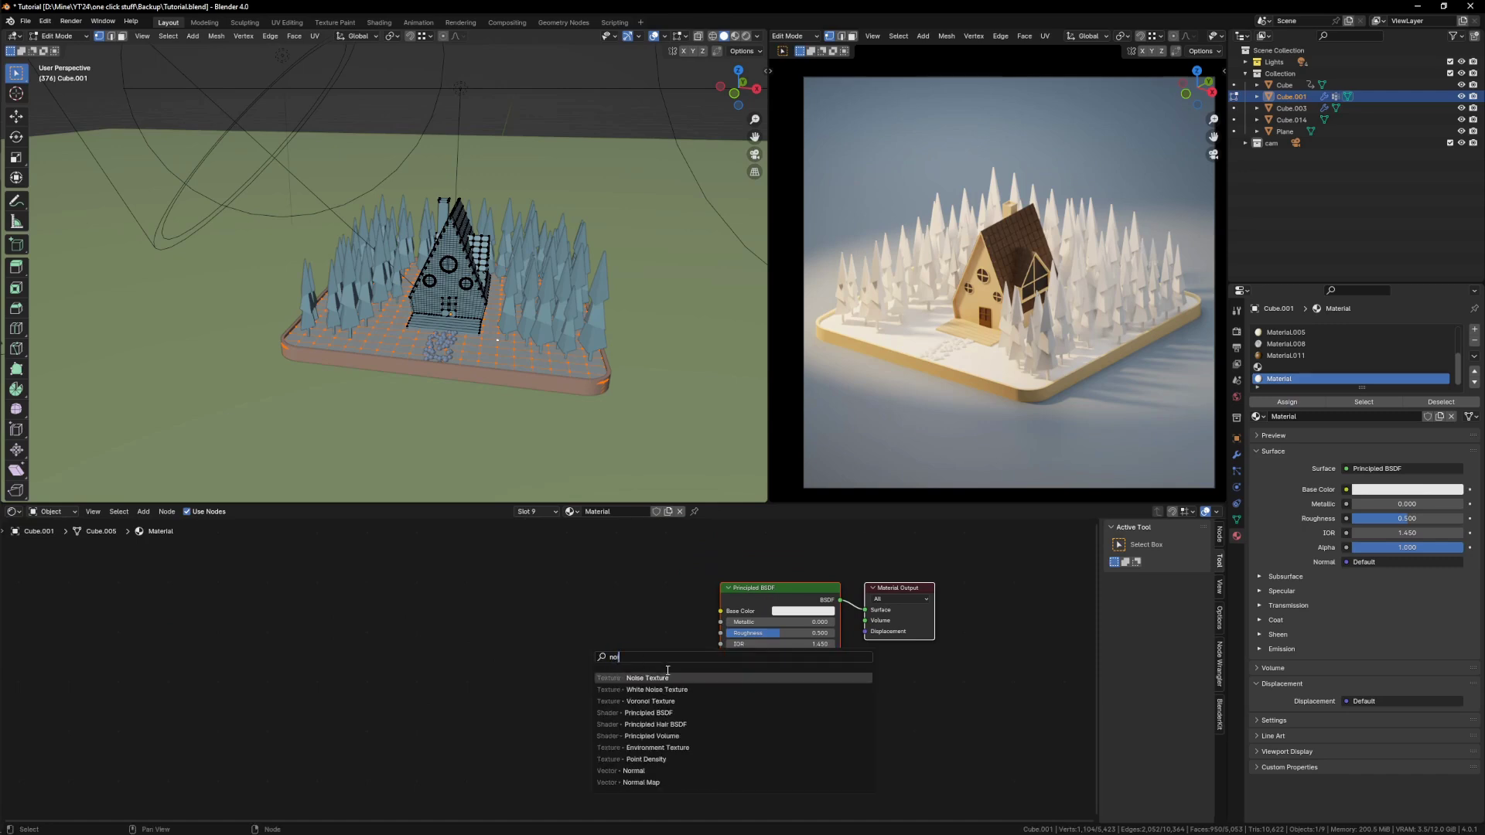
left_click(666, 677)
left_click(339, 642)
Step: Add a Color Ramp node and connect the Noise Texture's Color output to its Fac input
key("shift+a")
type("color ramp")
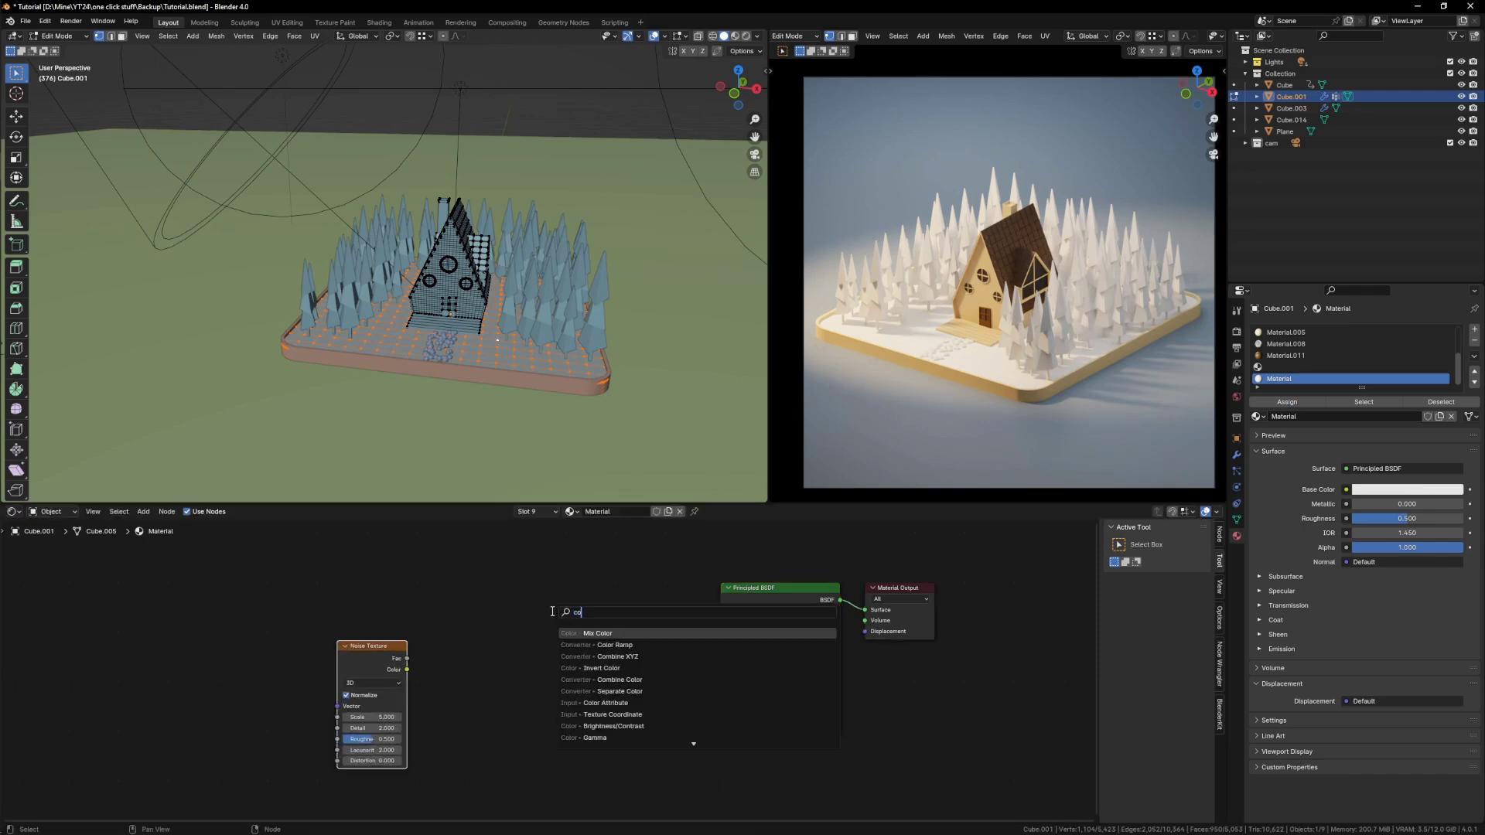
key("Return")
left_click(487, 622)
left_click_drag(407, 670, 412, 675)
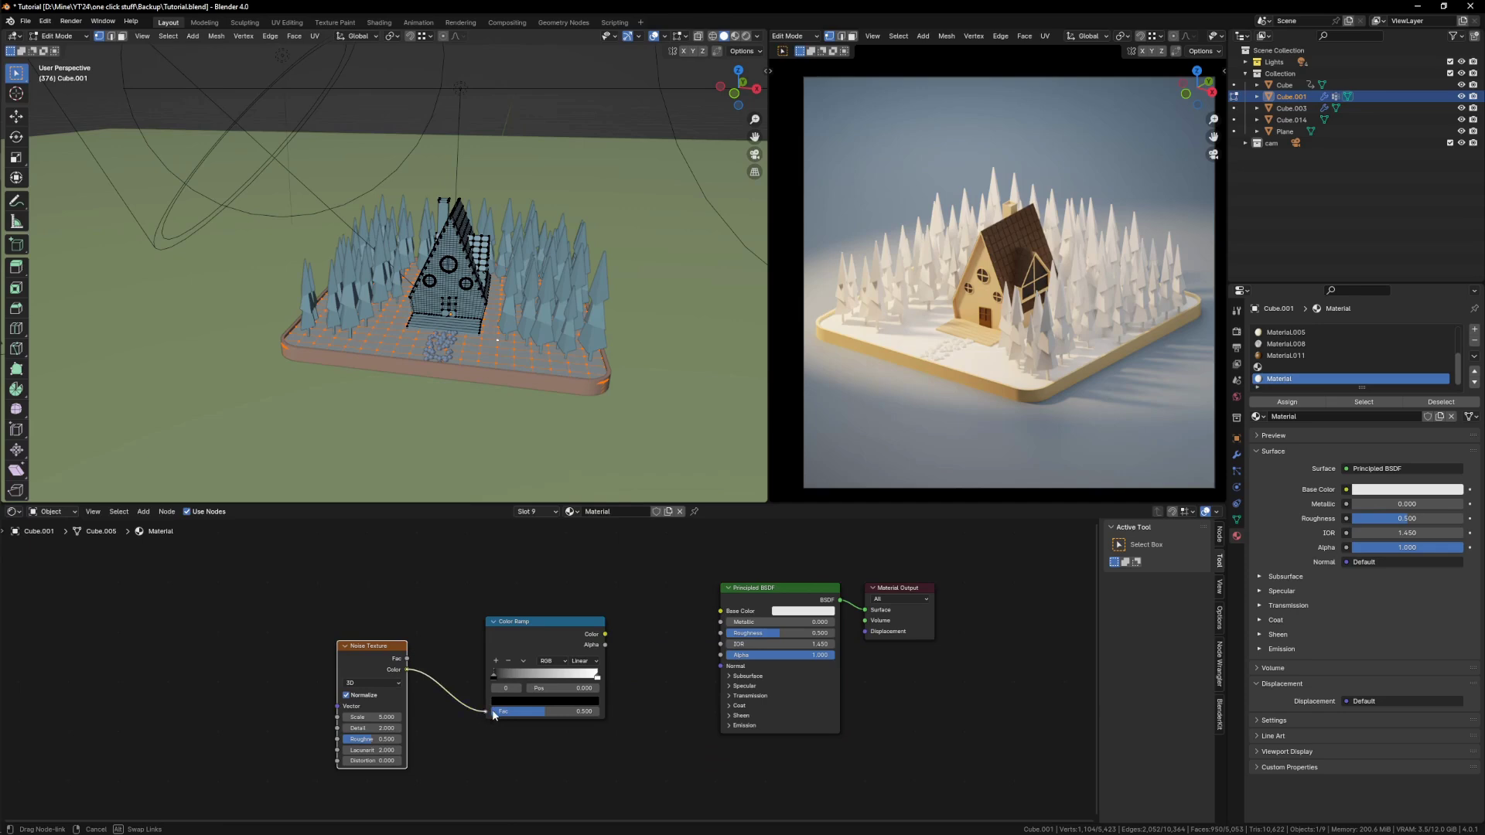
left_click_drag(493, 715, 494, 714)
Step: Attach Texture Coordinate and Mapping nodes to the Noise Texture with the Node Wrangler texture setup
middle_click_drag(448, 686, 490, 678)
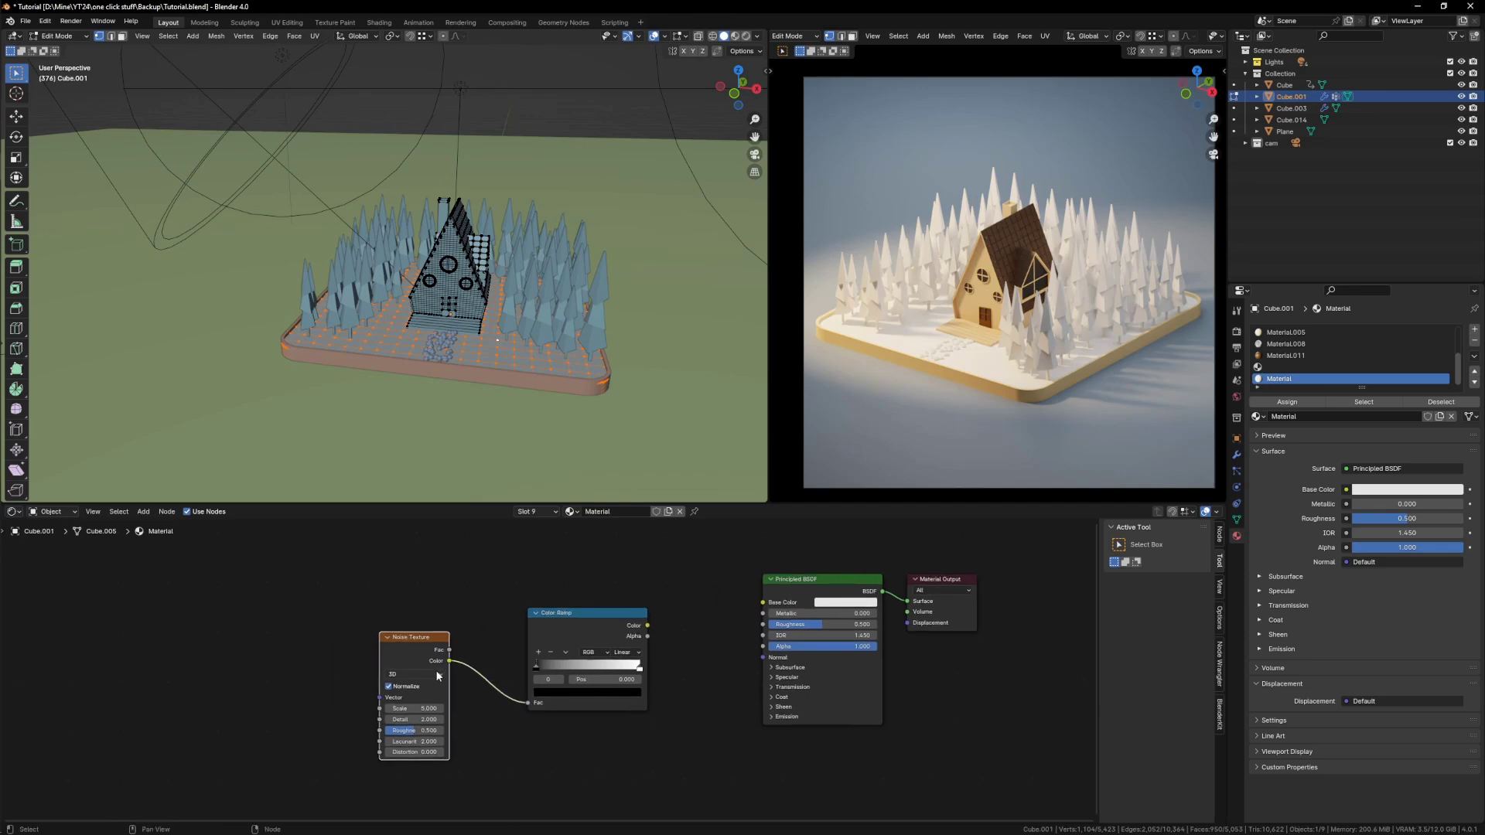
key("ctrl+t")
key("ctrl+space")
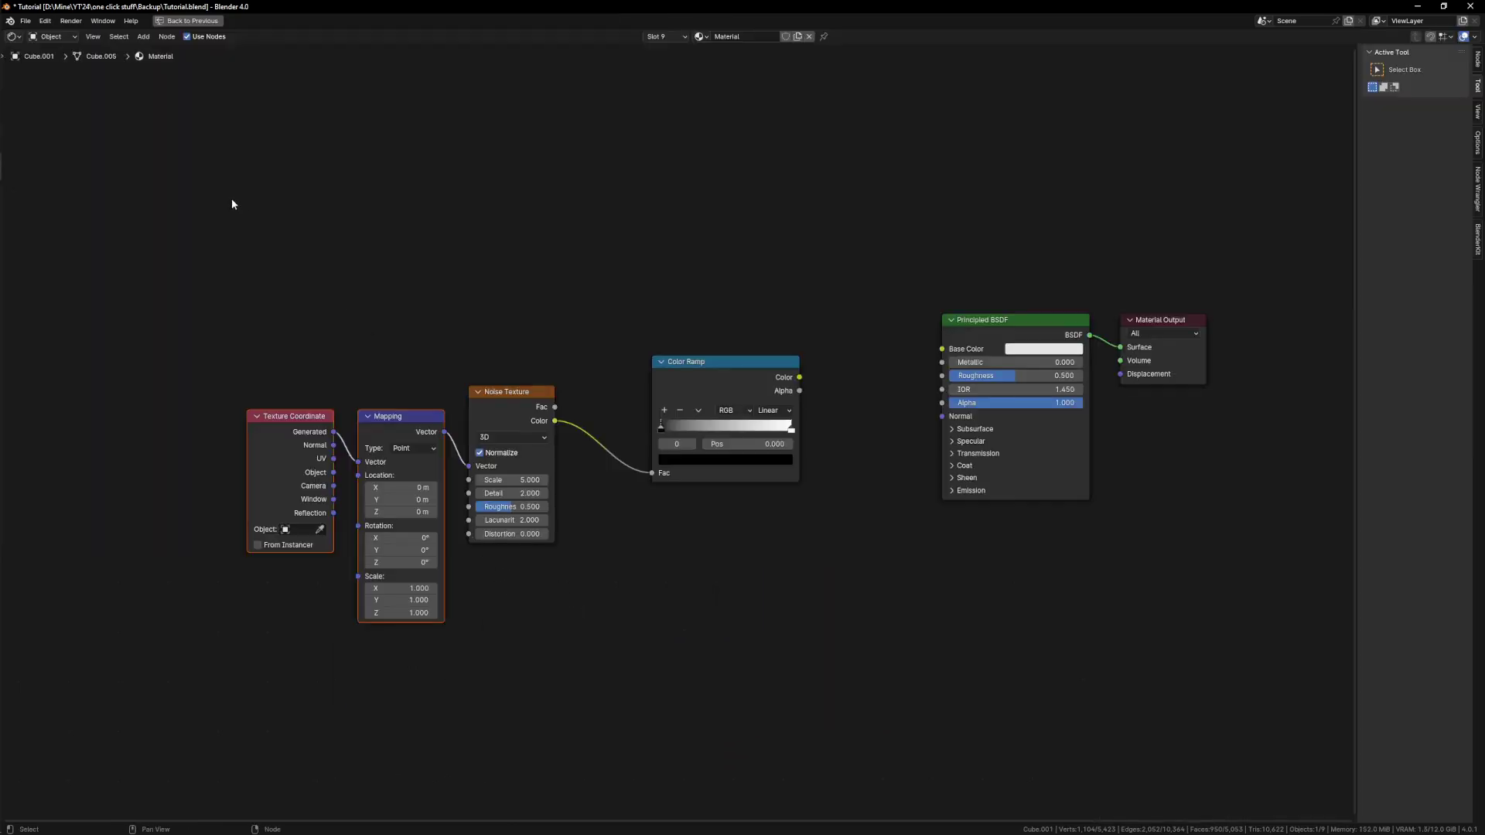
key("ctrl+space")
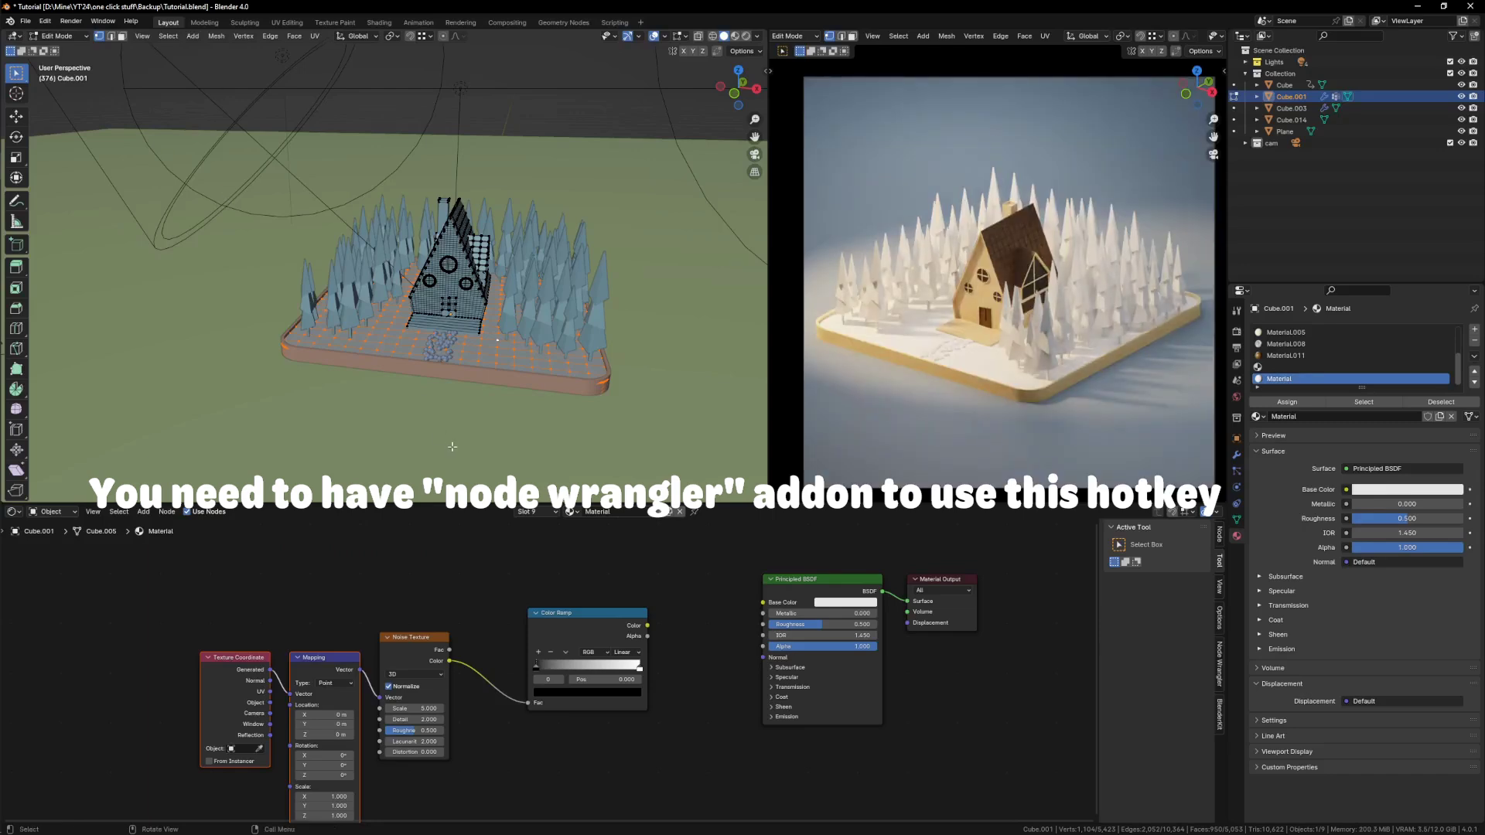
Step: Rearrange the nodes by moving the texture nodes together and placing the Color Ramp closer to the Noise Texture
scroll(407, 695, "up", 2)
middle_click_drag(407, 694, 583, 675)
scroll(583, 675, "down", 3)
left_click_drag(607, 780, 280, 622)
key("g")
left_click(472, 712)
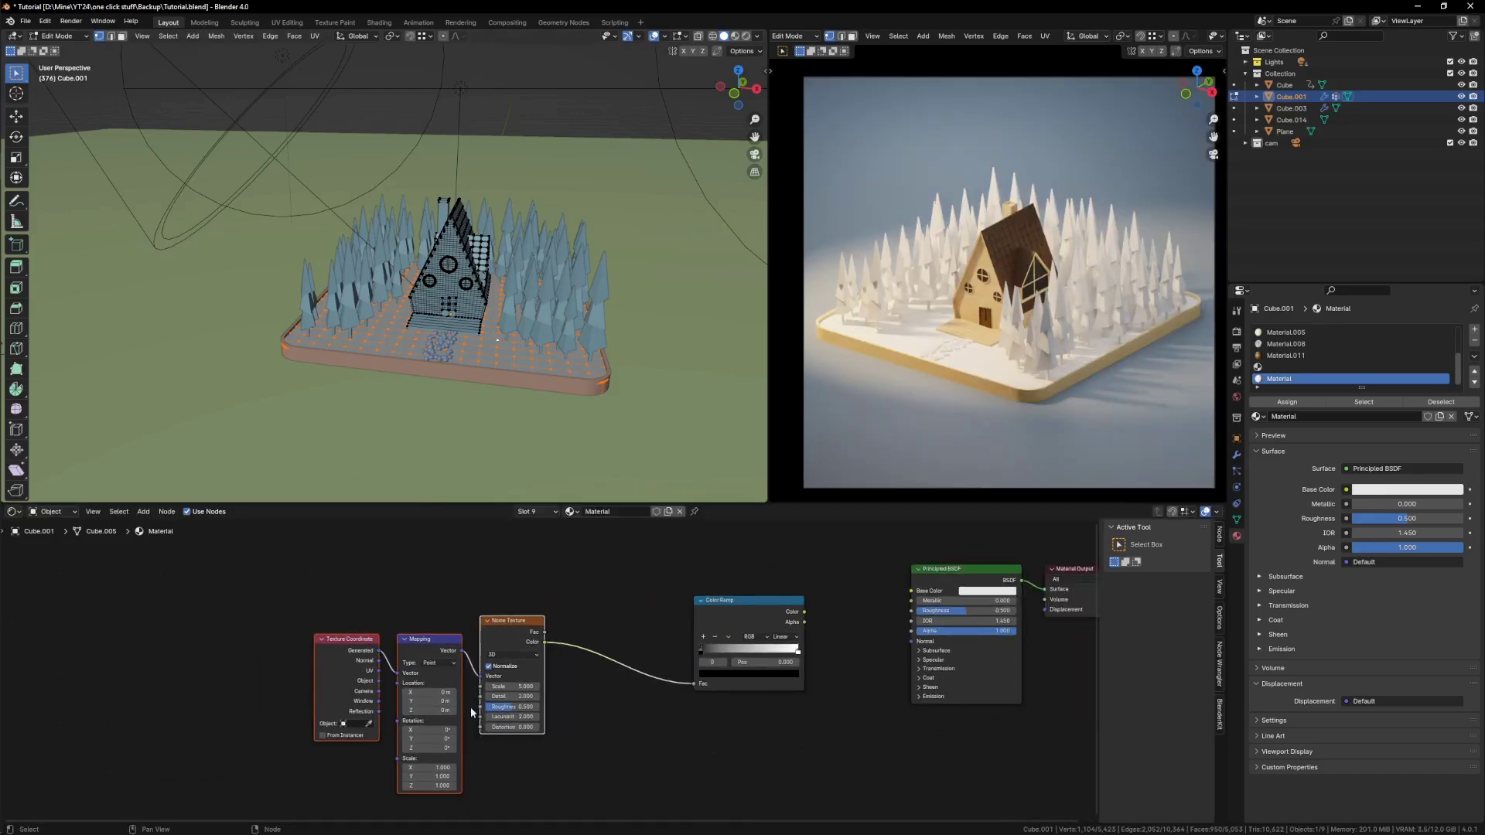
scroll(906, 608, "up", 4)
left_click_drag(694, 615, 635, 616)
scroll(634, 616, "down", 1)
middle_click_drag(512, 670, 633, 653)
scroll(844, 591, "up", 4)
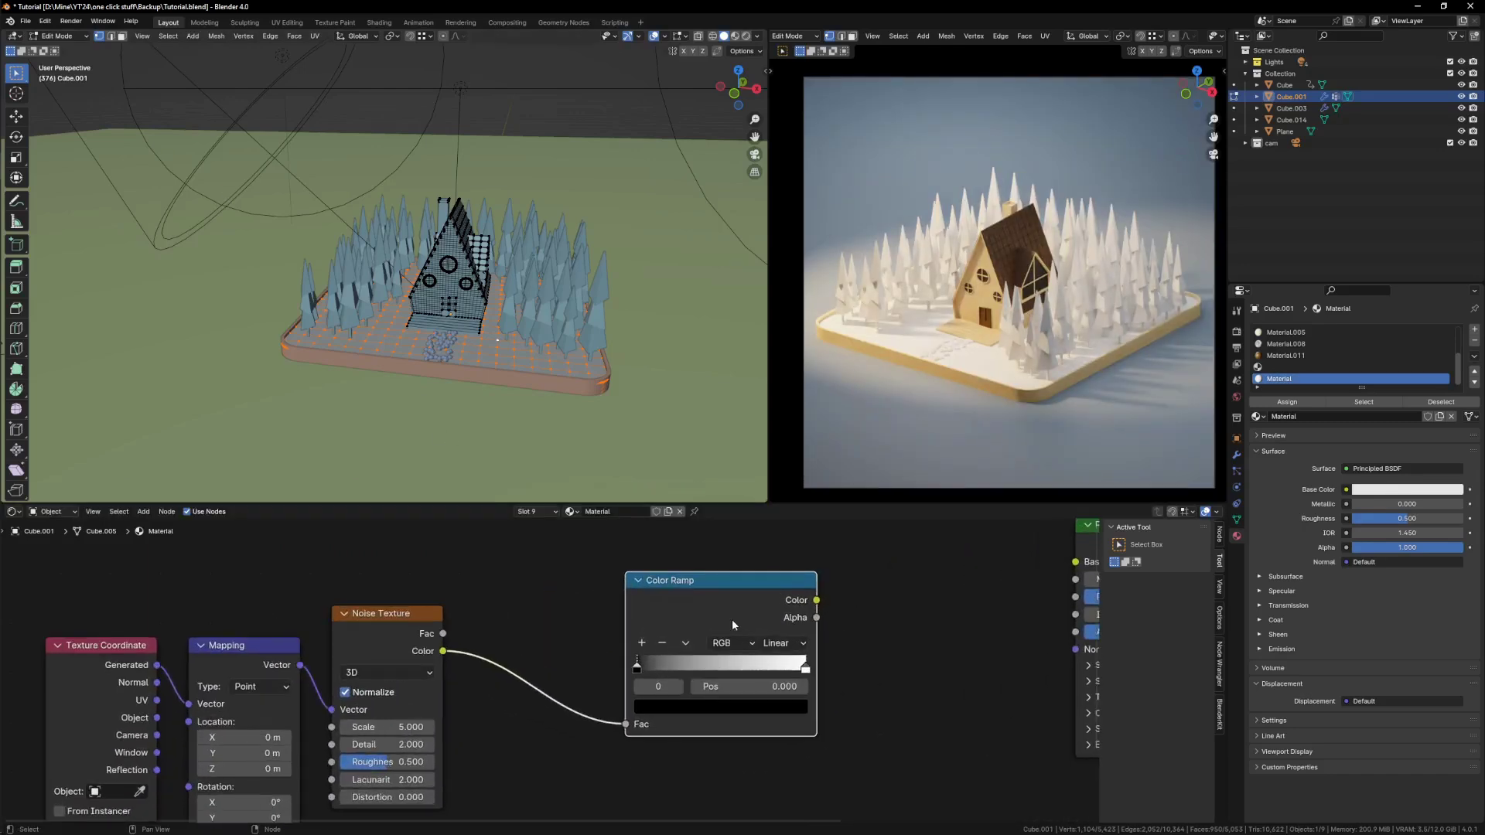
Step: Preview the Color Ramp directly on the material output and move its black stop to position 0.382
left_click(724, 611, "ctrl+shift")
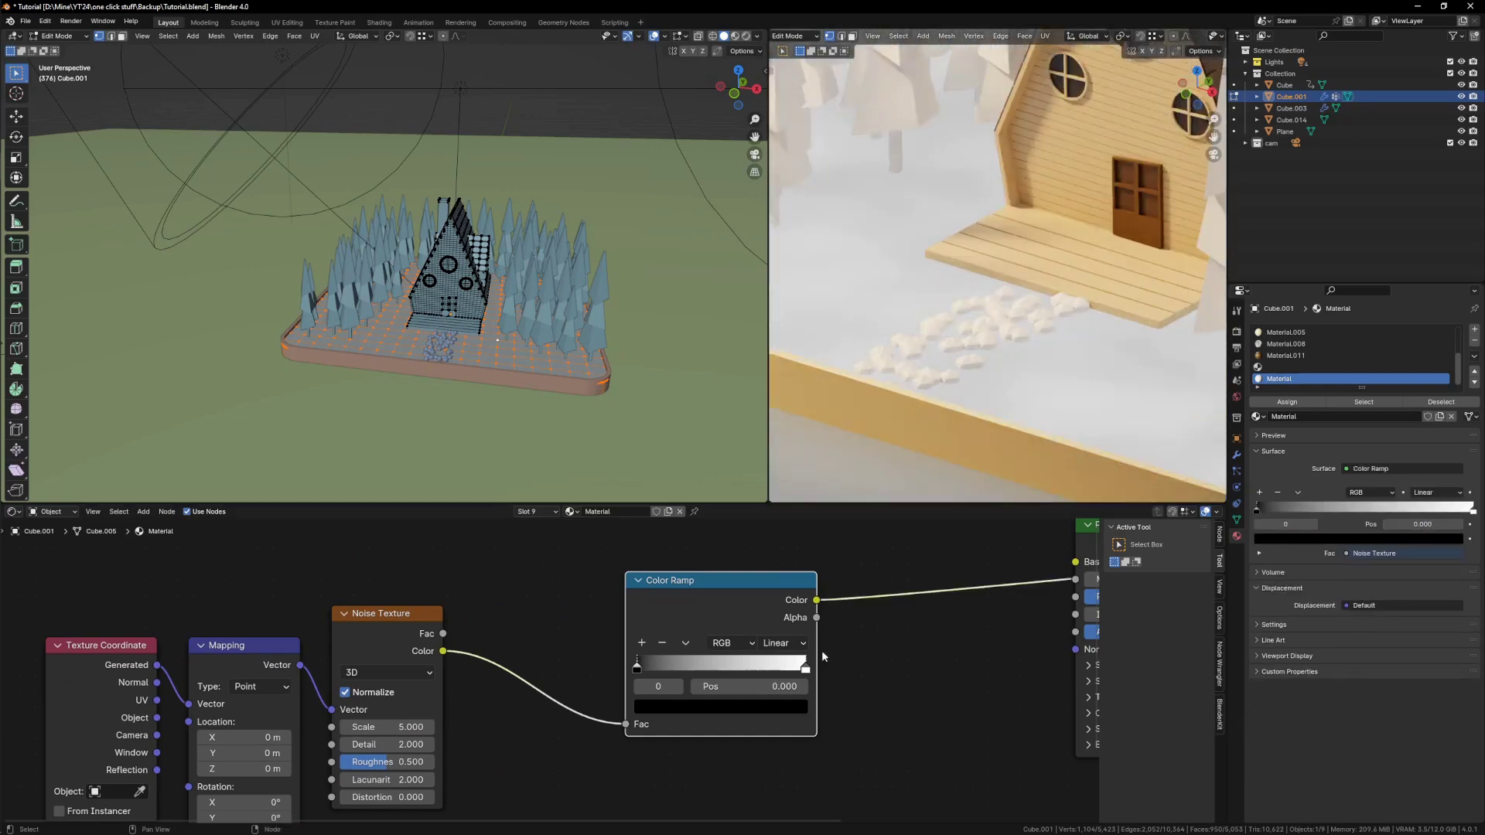
left_click_drag(641, 656, 692, 674)
Step: Connect the Texture Coordinate's Object output to the Mapping node's Vector input
scroll(693, 675, "down", 2)
scroll(270, 658, "up", 2)
left_click_drag(317, 677, 355, 664)
Step: Set the Noise Texture's Scale to 4.400
middle_click_drag(772, 676, 639, 663)
scroll(735, 663, "down", 5)
scroll(470, 668, "up", 4)
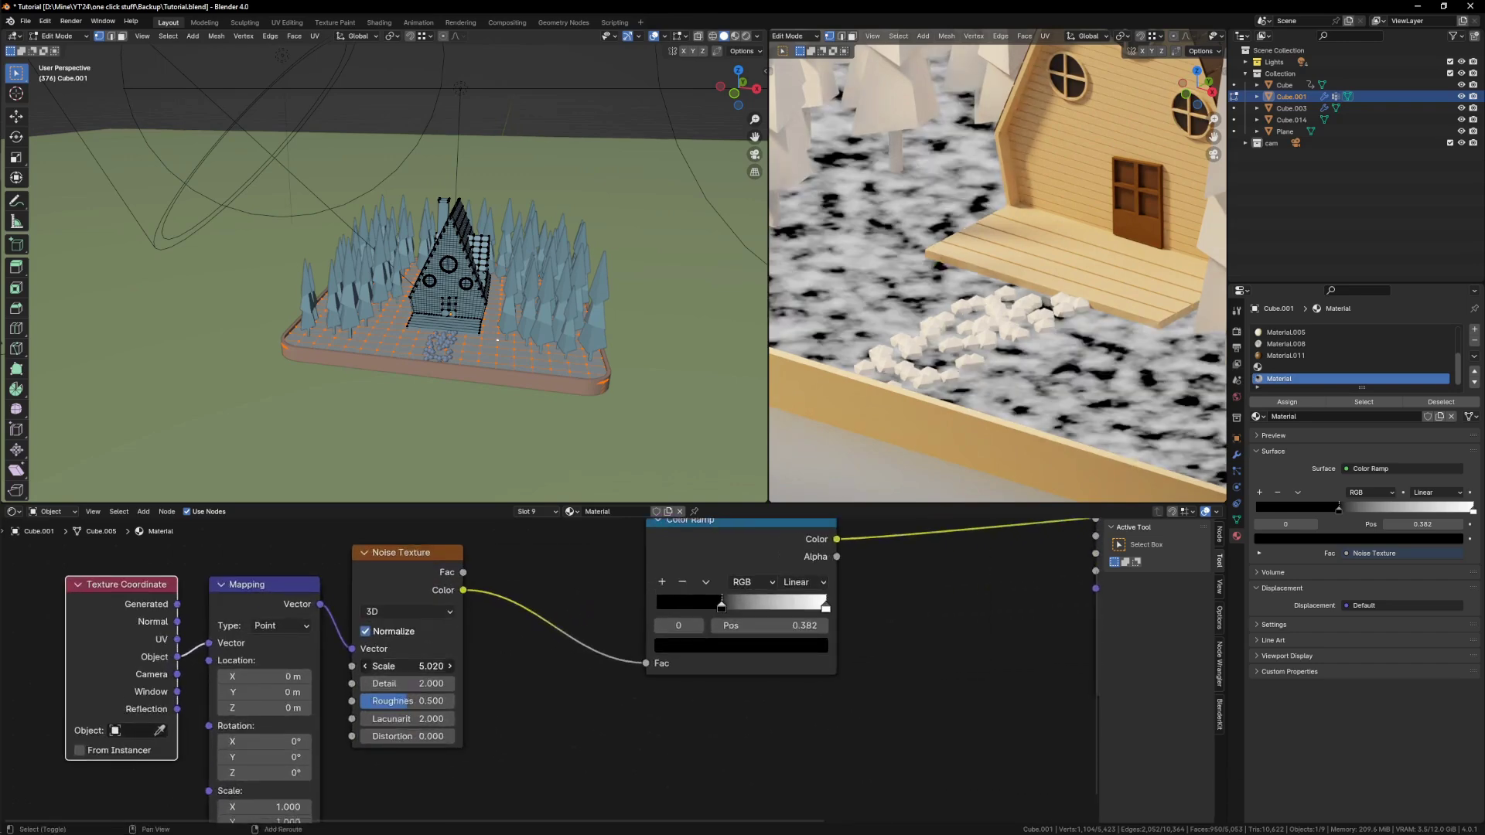
left_click_drag(424, 666, 391, 666, "shift")
scroll(459, 699, "down", 4)
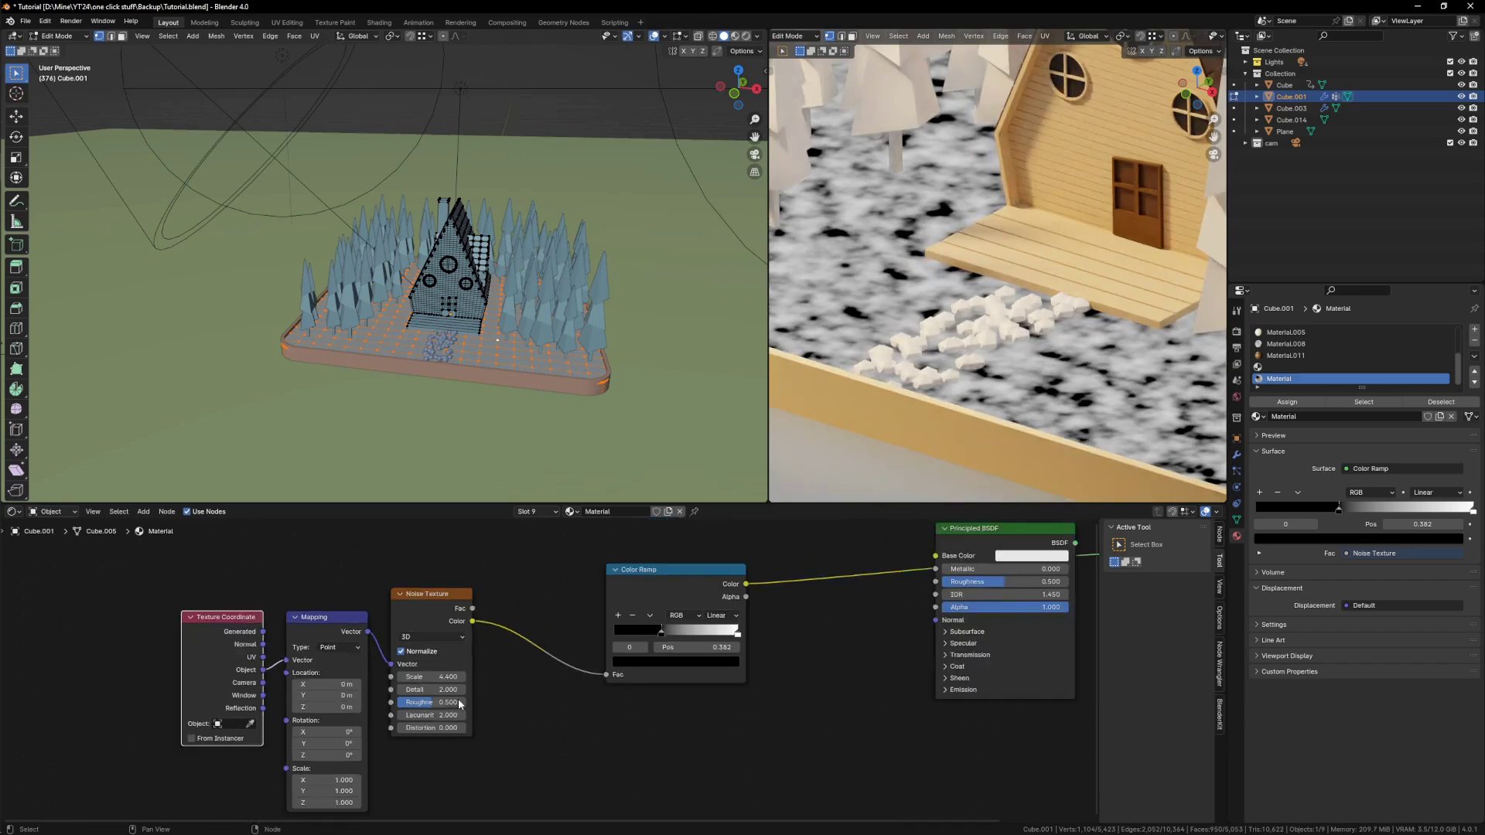
scroll(458, 698, "up", 3)
scroll(964, 297, "down", 5)
scroll(965, 296, "up", 2)
scroll(409, 736, "up", 4)
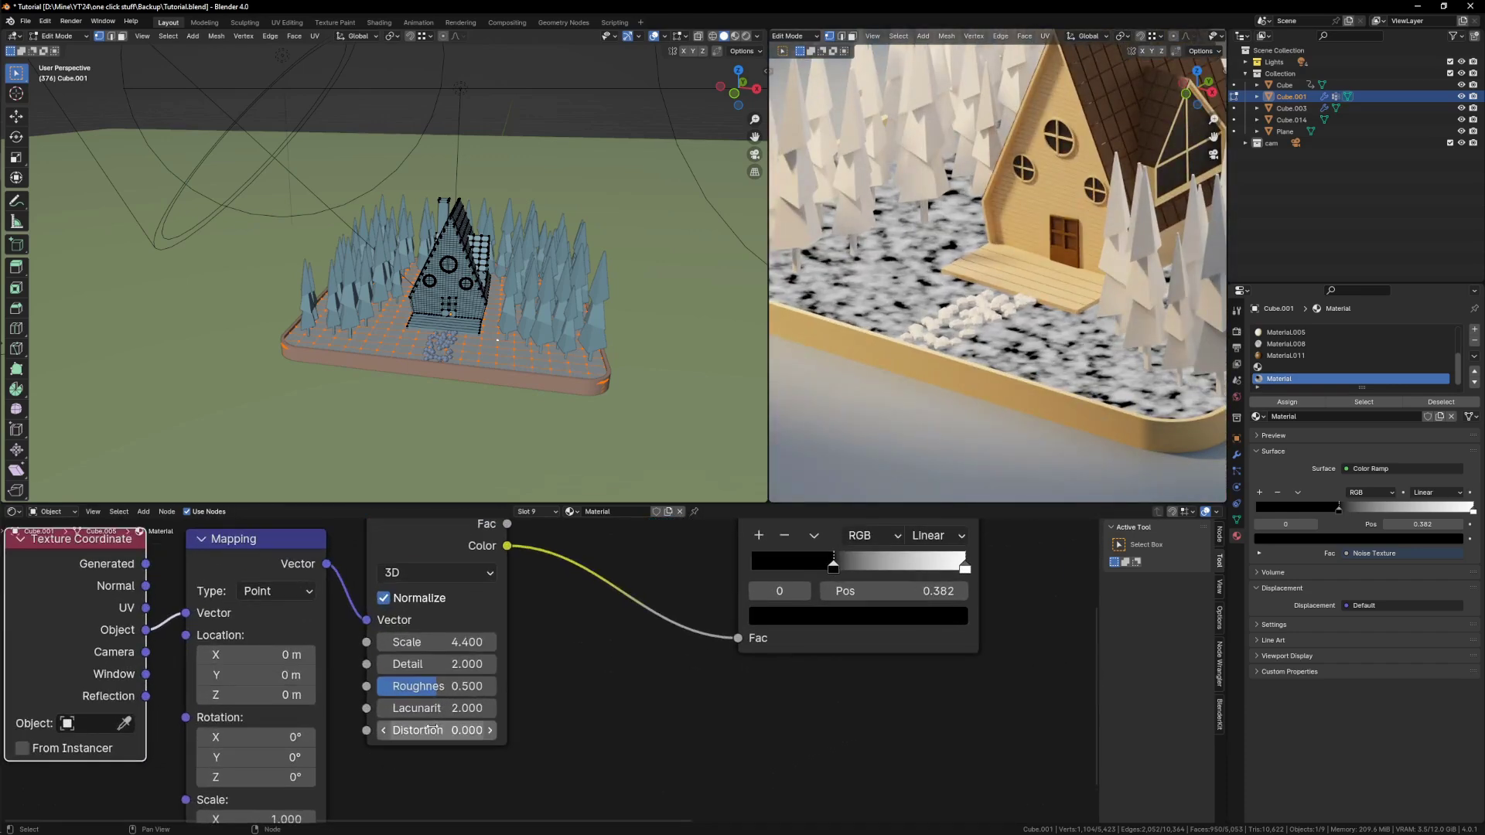
Step: Set the Noise Texture's Distortion to 1.380 and its Scale to 2.900
left_click_drag(409, 735, 515, 734)
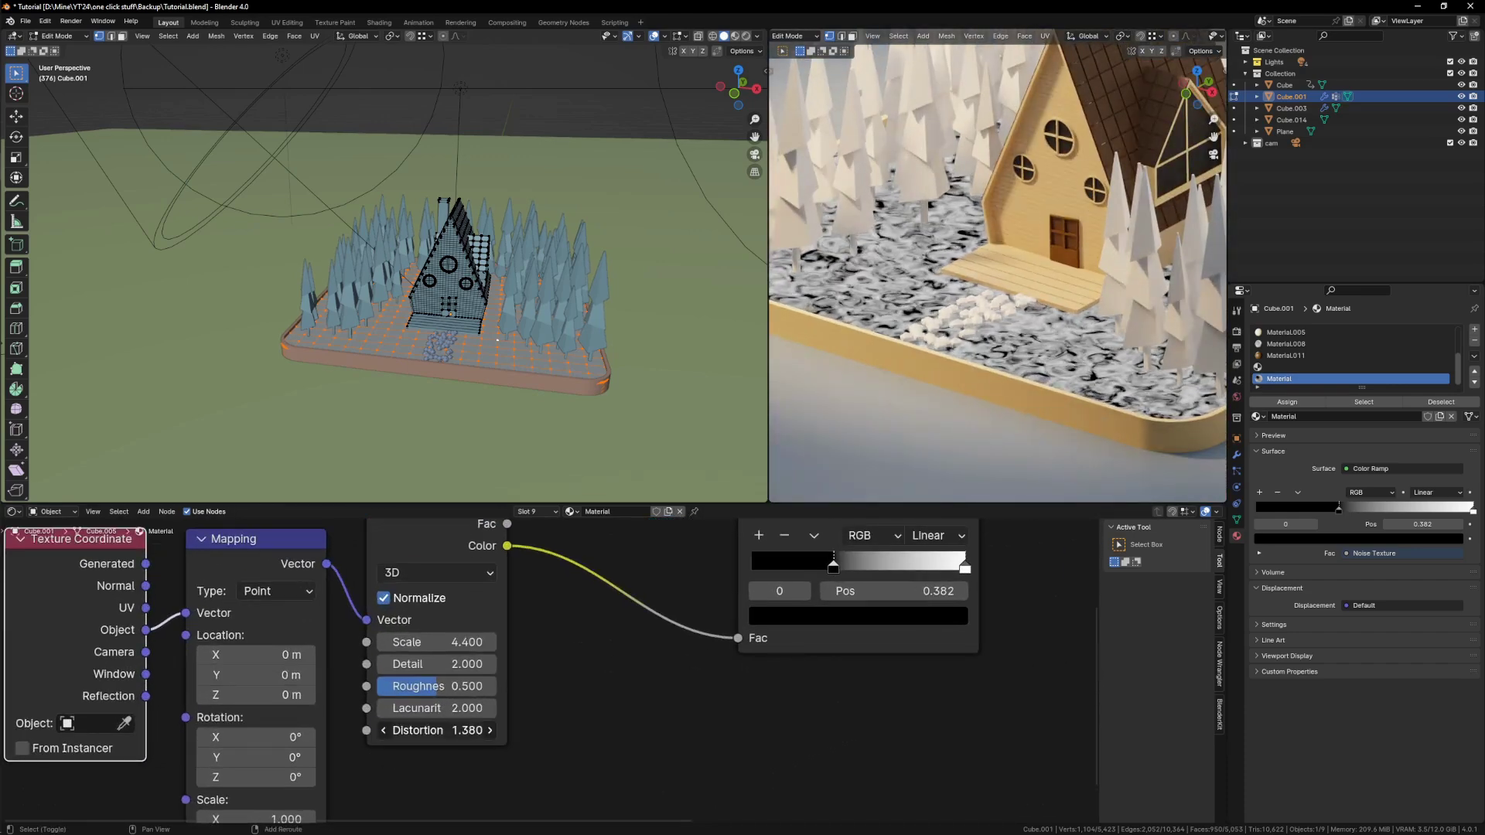
left_click_drag(438, 642, 322, 642)
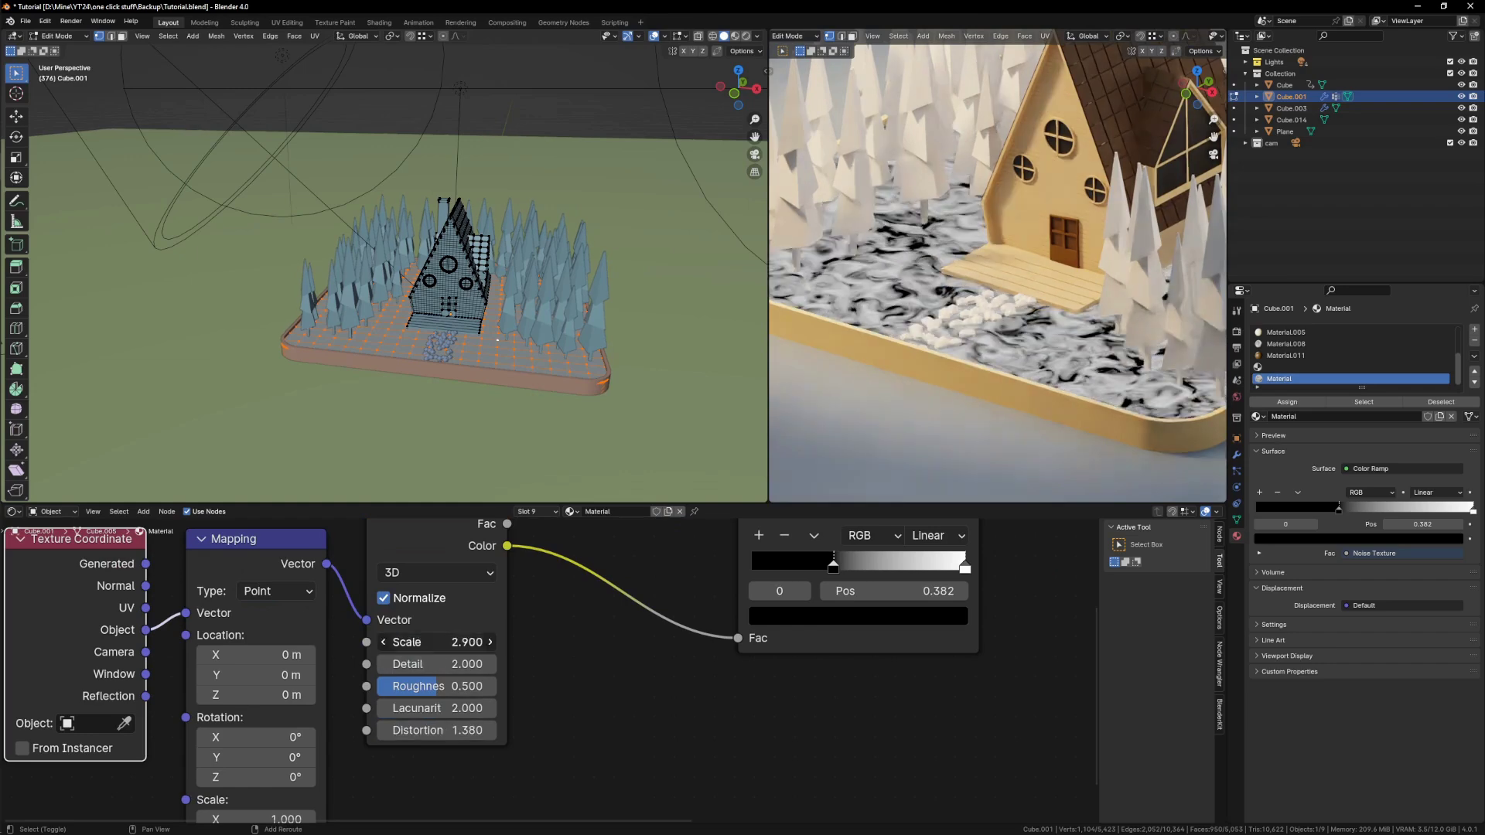
Step: Recolor the Color Ramp's black stop to dark green and move its third stop to position 0.814
scroll(587, 653, "down", 2)
scroll(557, 675, "up", 3)
left_click(555, 675)
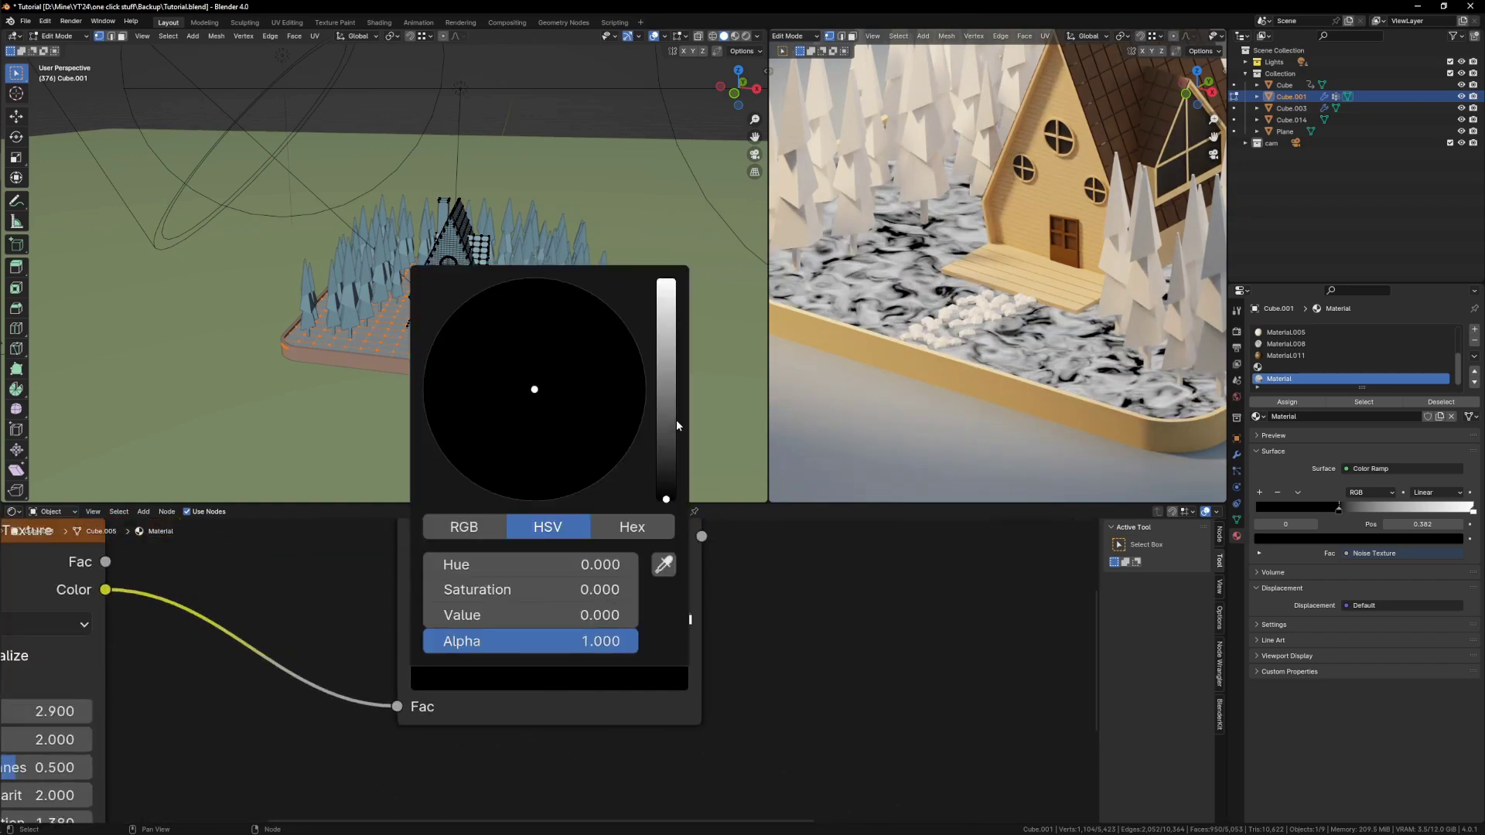
left_click_drag(669, 410, 667, 332)
left_click(457, 351)
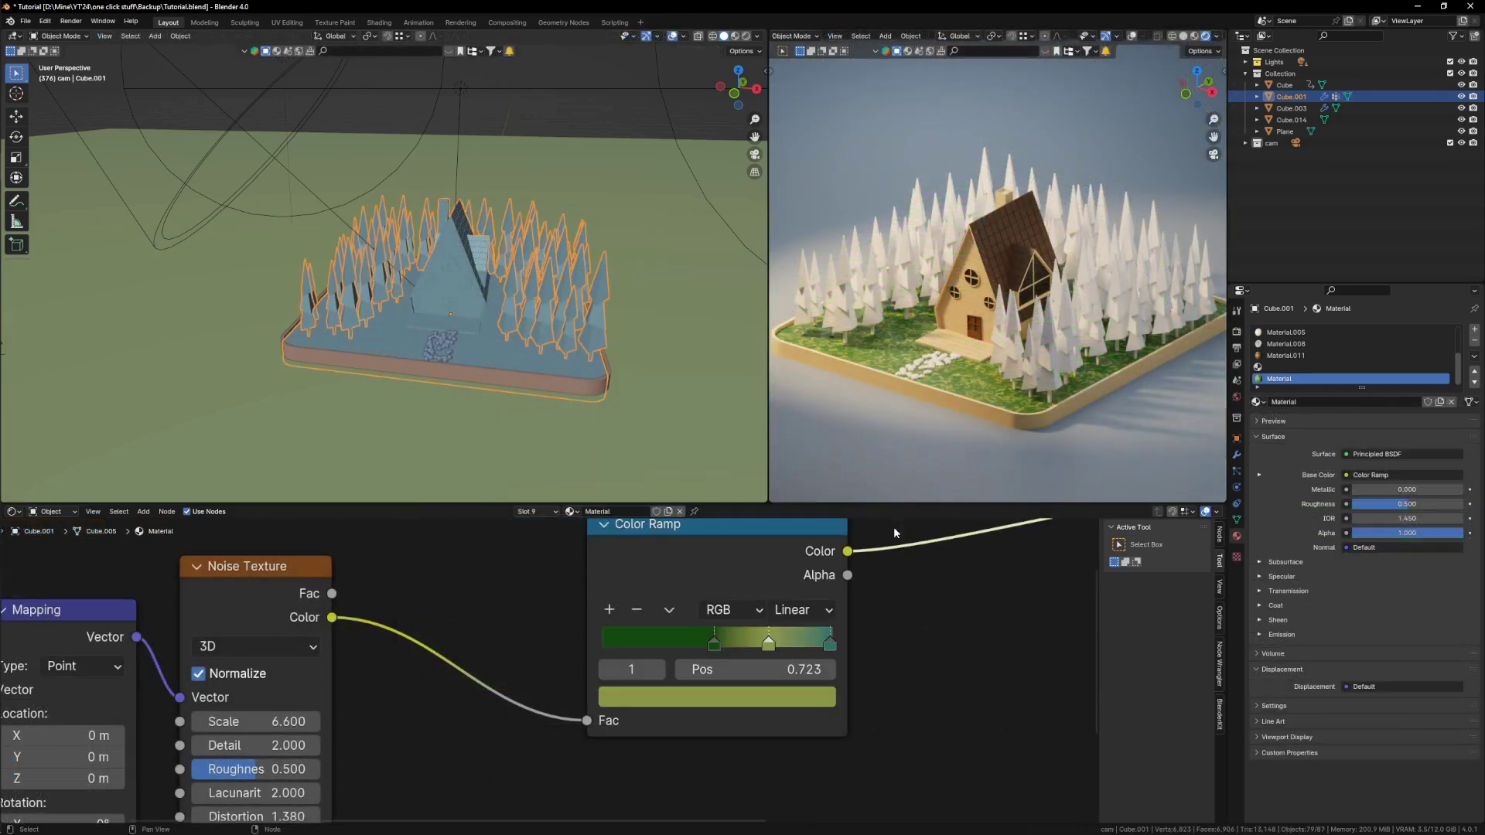
mouse_move(829, 643)
left_mouse_down()
mouse_move(808, 646)
mouse_move(843, 650)
left_mouse_up()
Step: Add a Bump node below the green Color Ramp
type("bu")
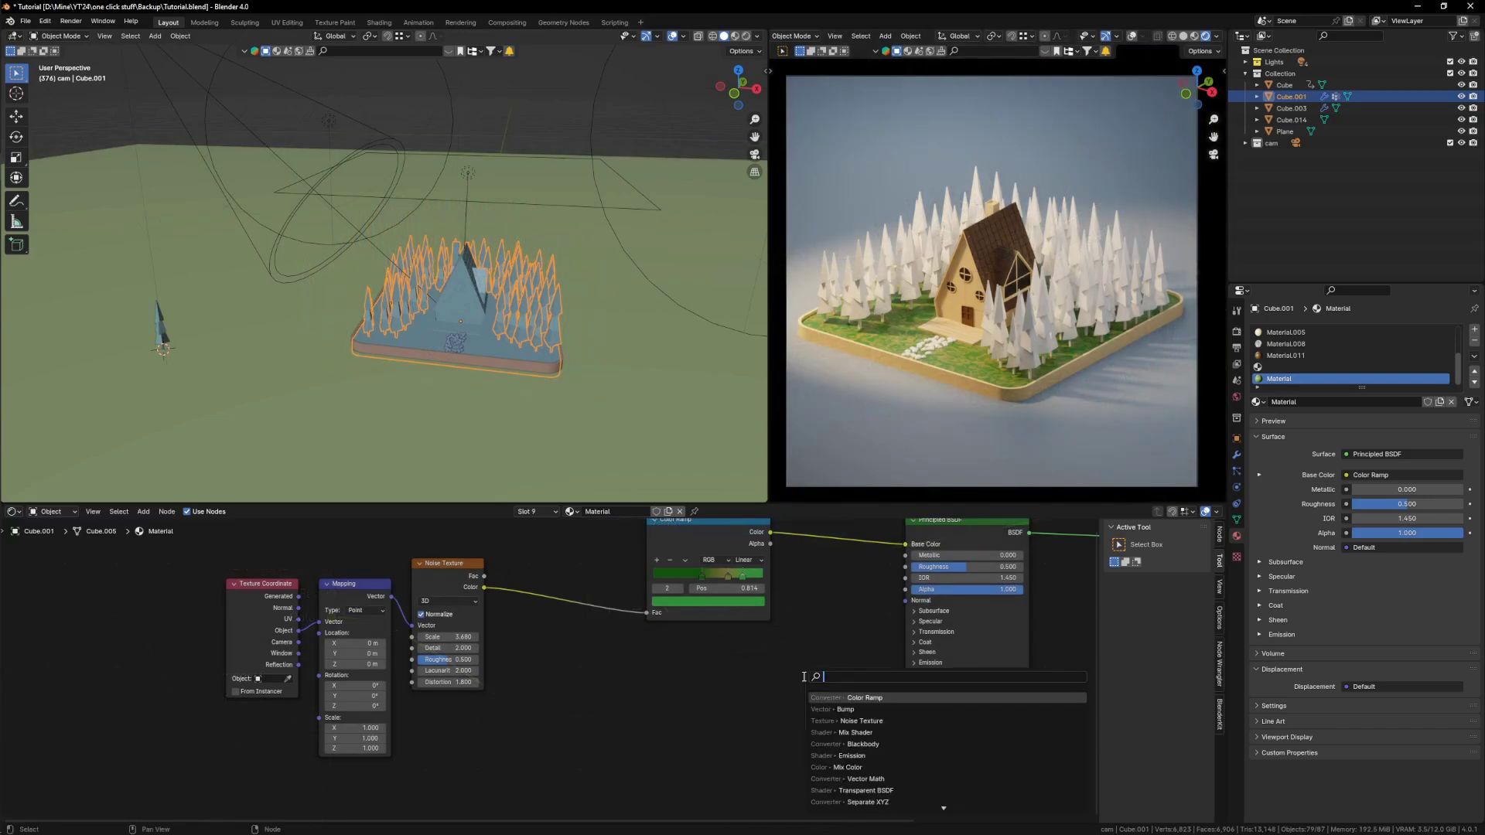
key("Return")
left_click(696, 672)
Step: Add a second Color Ramp and feed its Fac input from the Noise Texture's Color output
key("shift+a")
type("col")
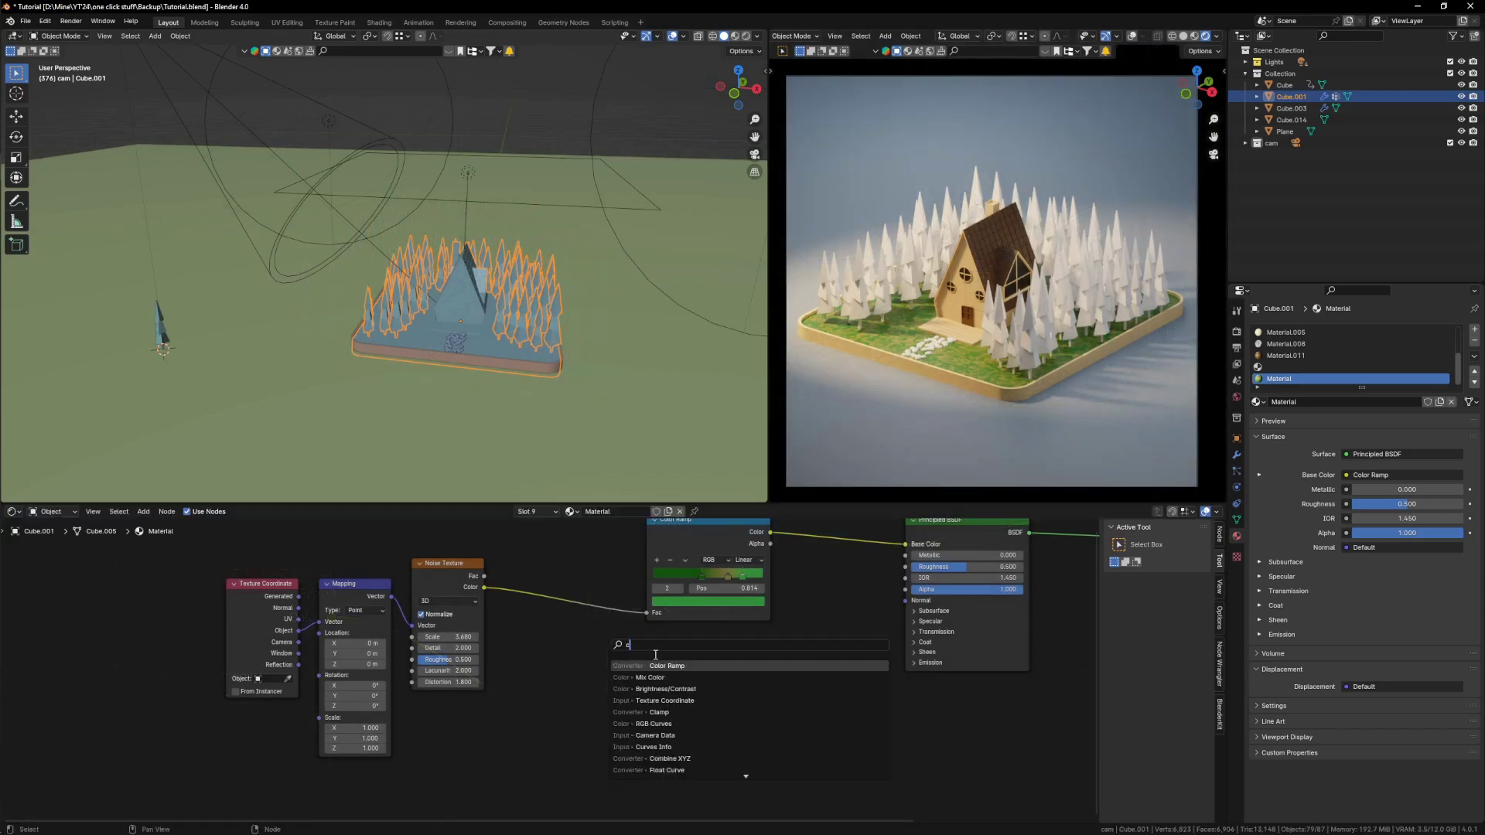
key("Return")
left_click(545, 639)
left_click_drag(485, 589, 544, 734)
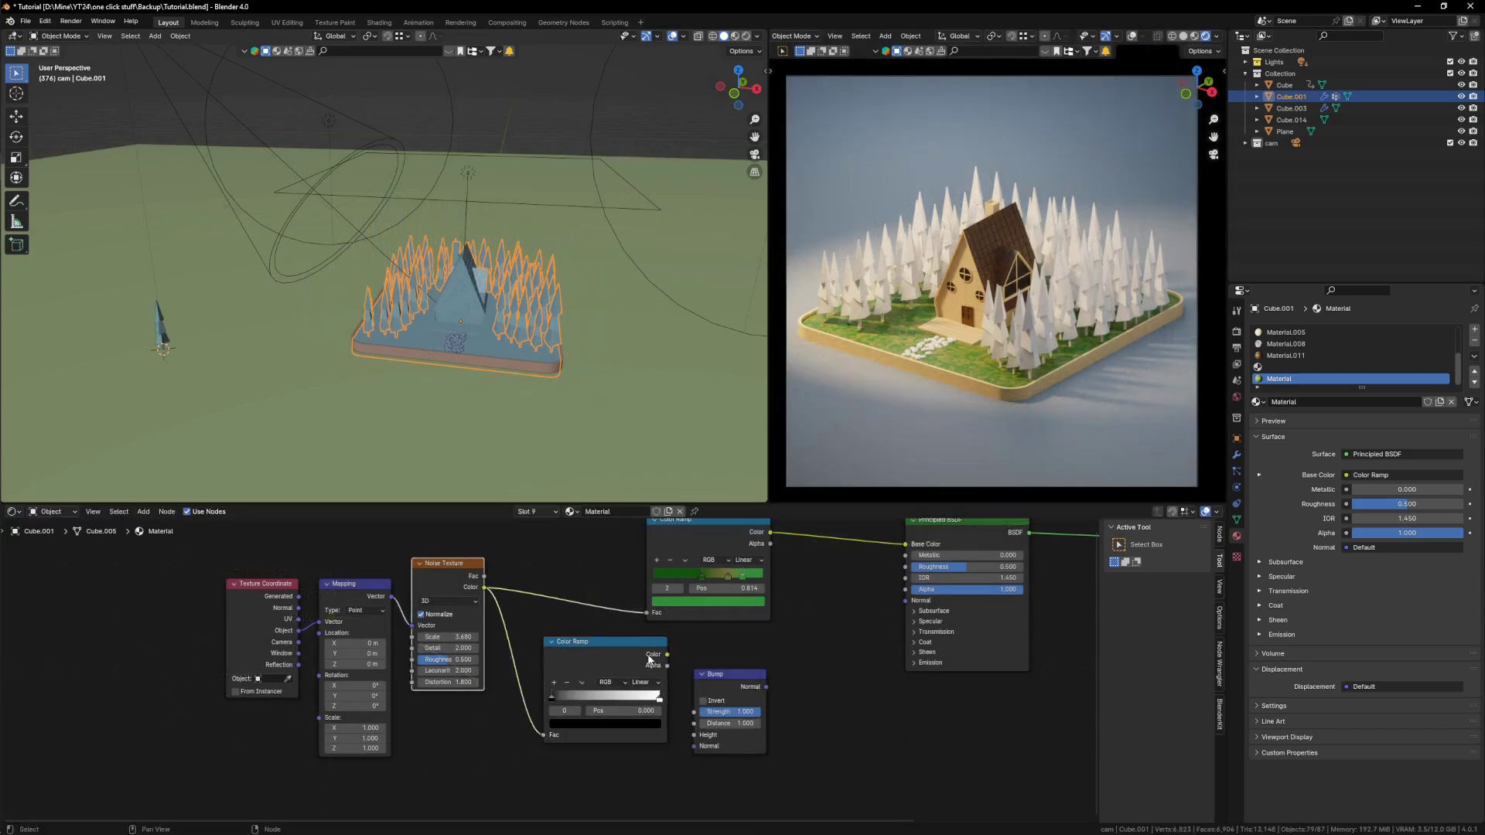
Step: Preview the new Color Ramp on the material output, move its black stop to position 0.473 and bring the white stop inward
left_click(653, 661, "ctrl+shift")
scroll(890, 319, "up", 3)
scroll(890, 321, "up", 3)
scroll(588, 720, "up", 1)
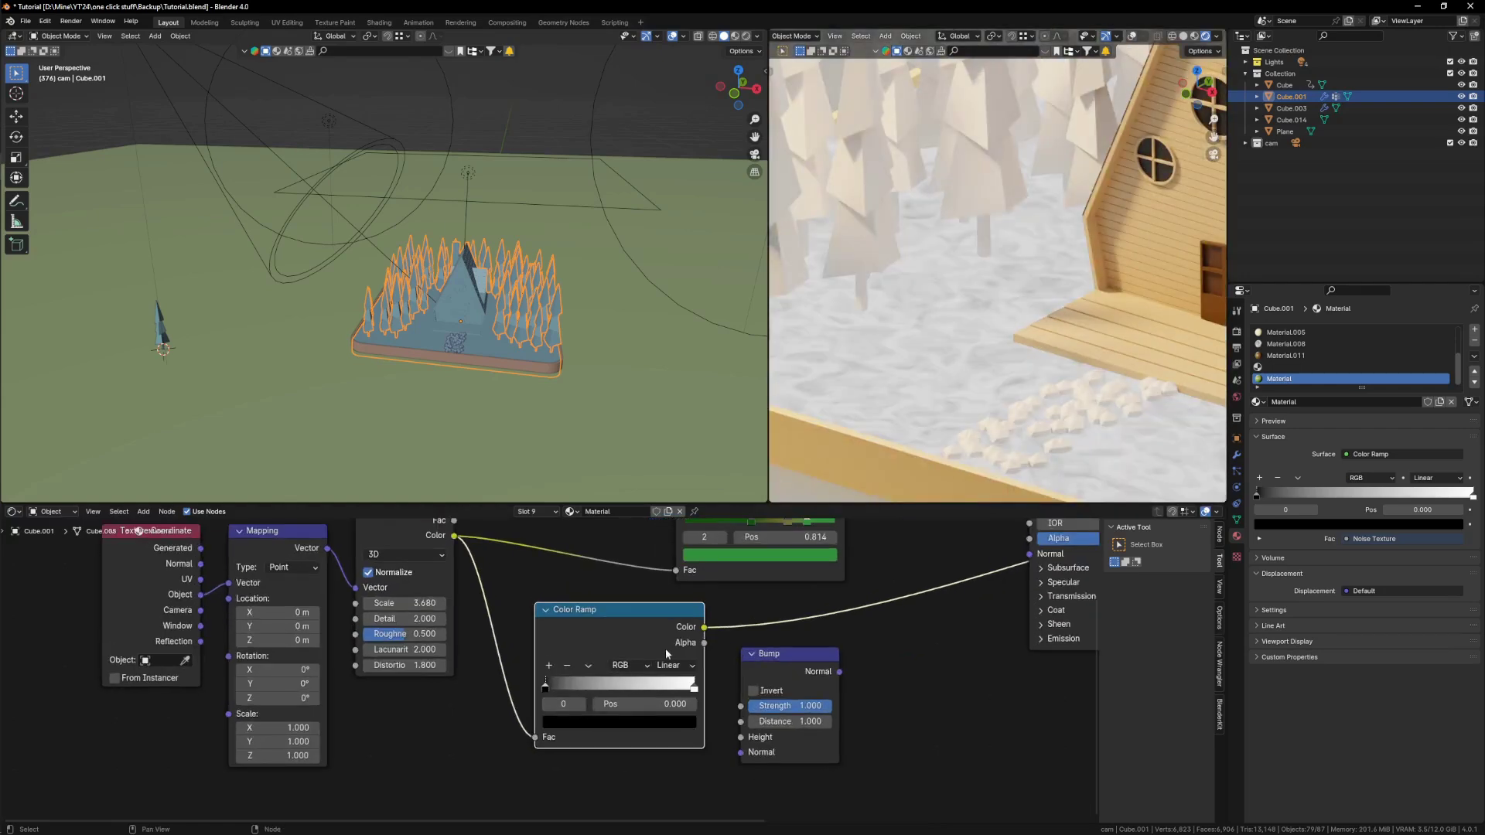
scroll(564, 681, "up", 2)
left_click_drag(532, 676, 605, 679)
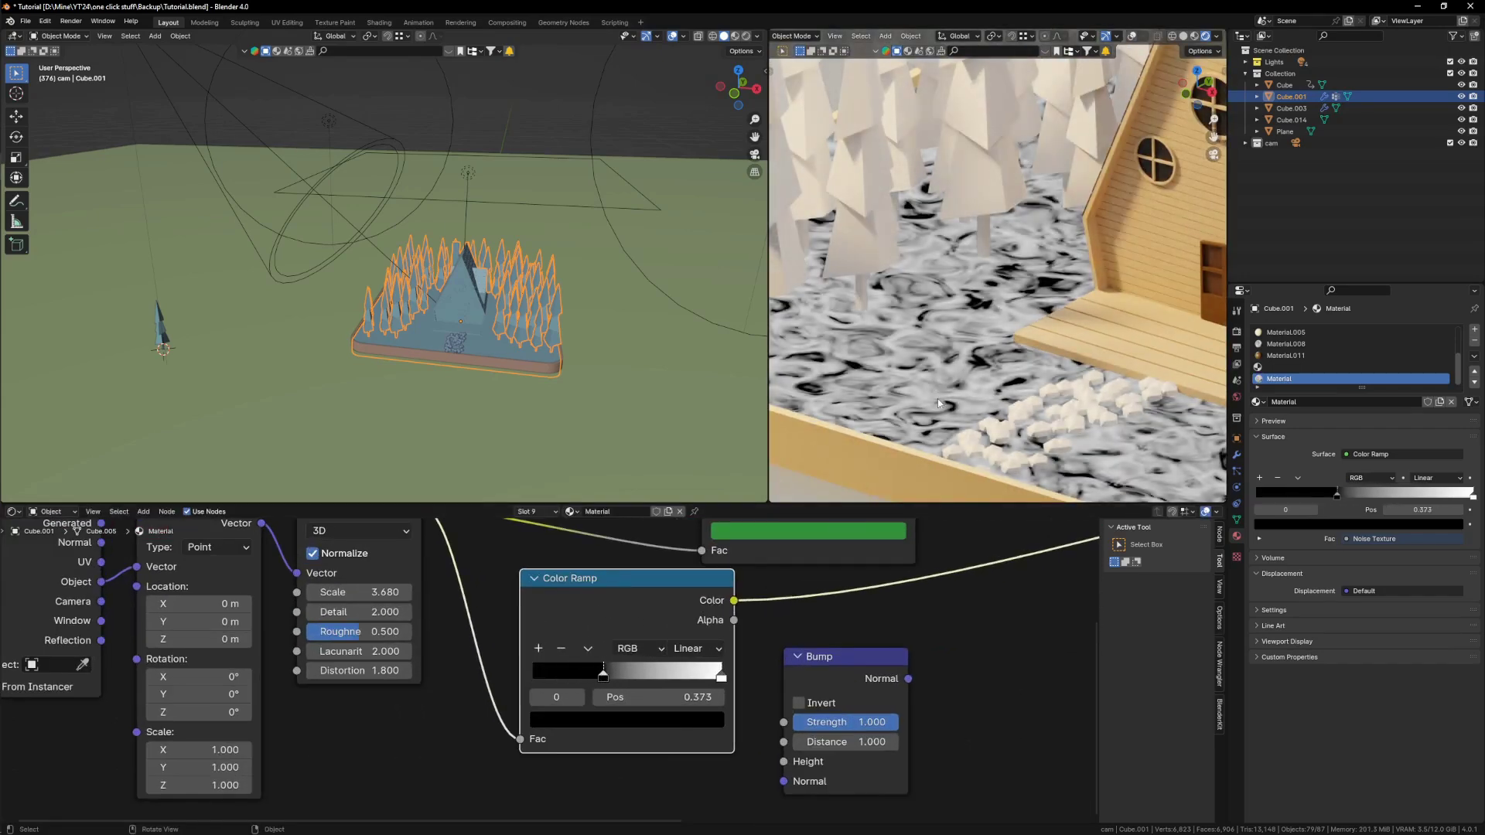
left_click_drag(721, 674, 630, 683)
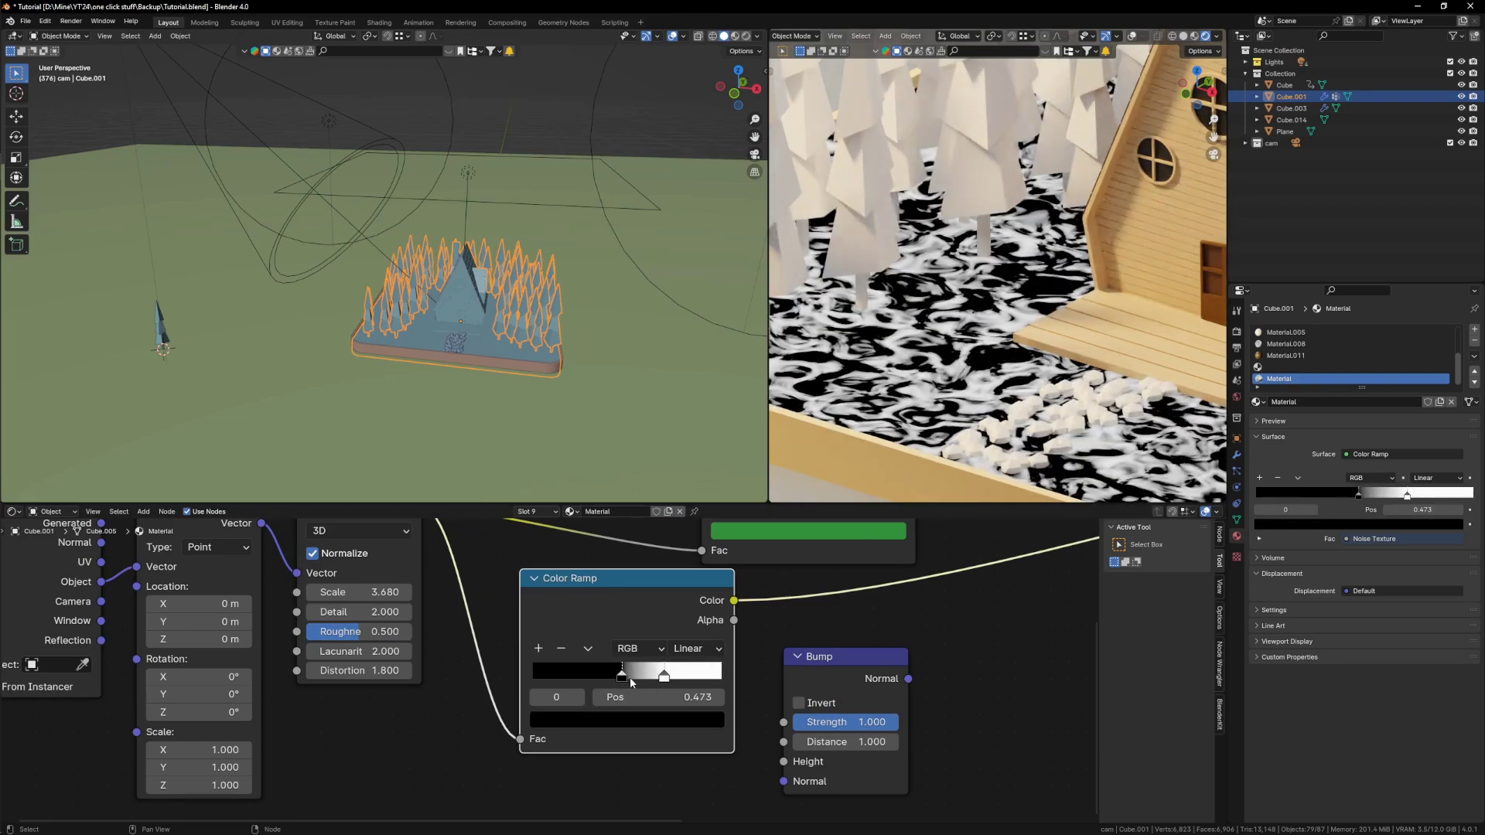
Step: Connect the black-and-white ramp to the Bump's Height, the Bump to the Principled BSDF's Normal, and the shader back to the output
scroll(755, 690, "down", 2)
left_click_drag(755, 690, 796, 627)
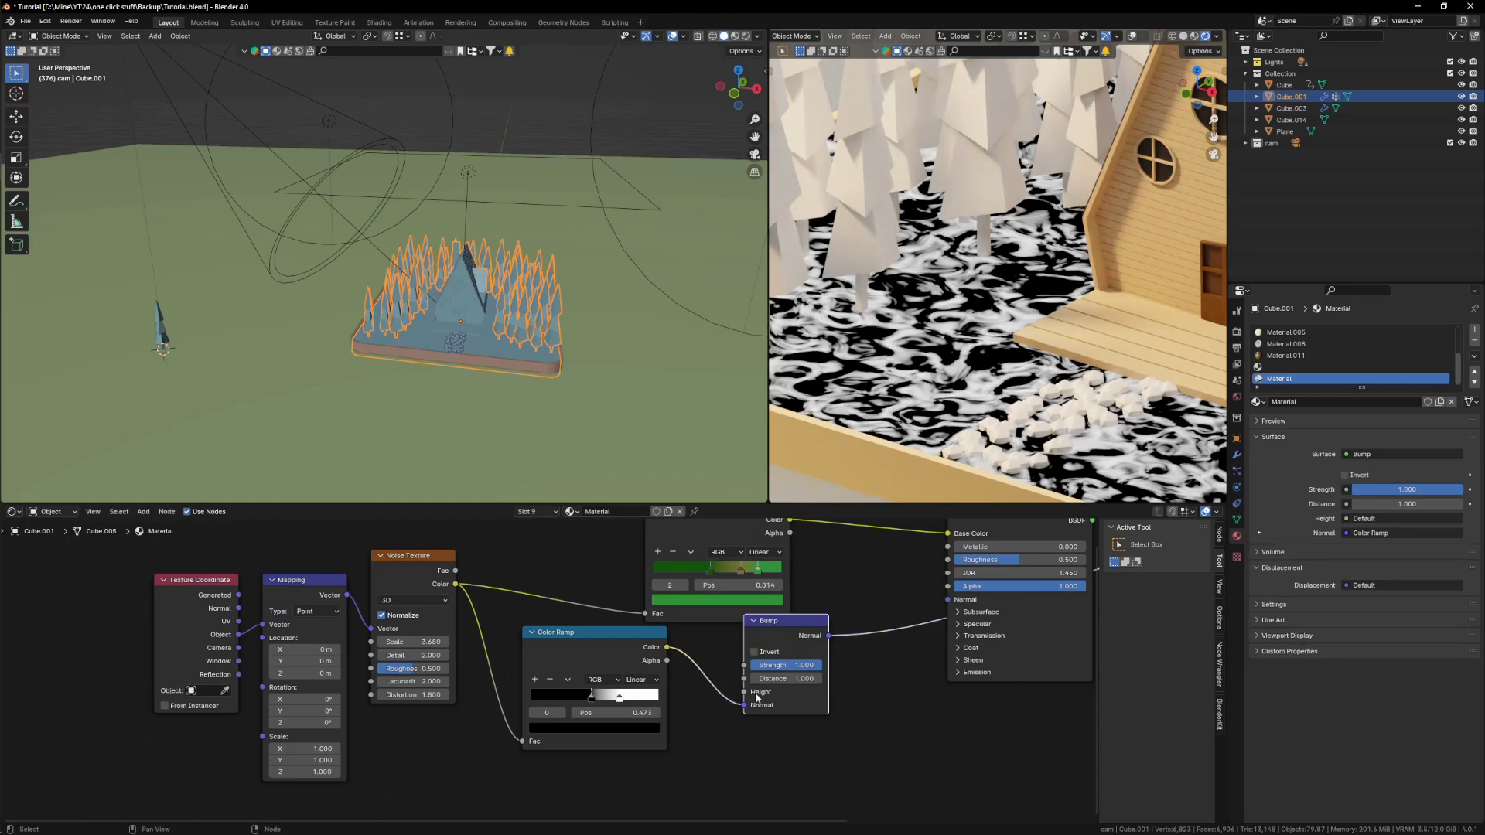
scroll(805, 742, "down", 2)
left_click_drag(703, 713, 797, 685)
left_click(869, 619, "ctrl+shift")
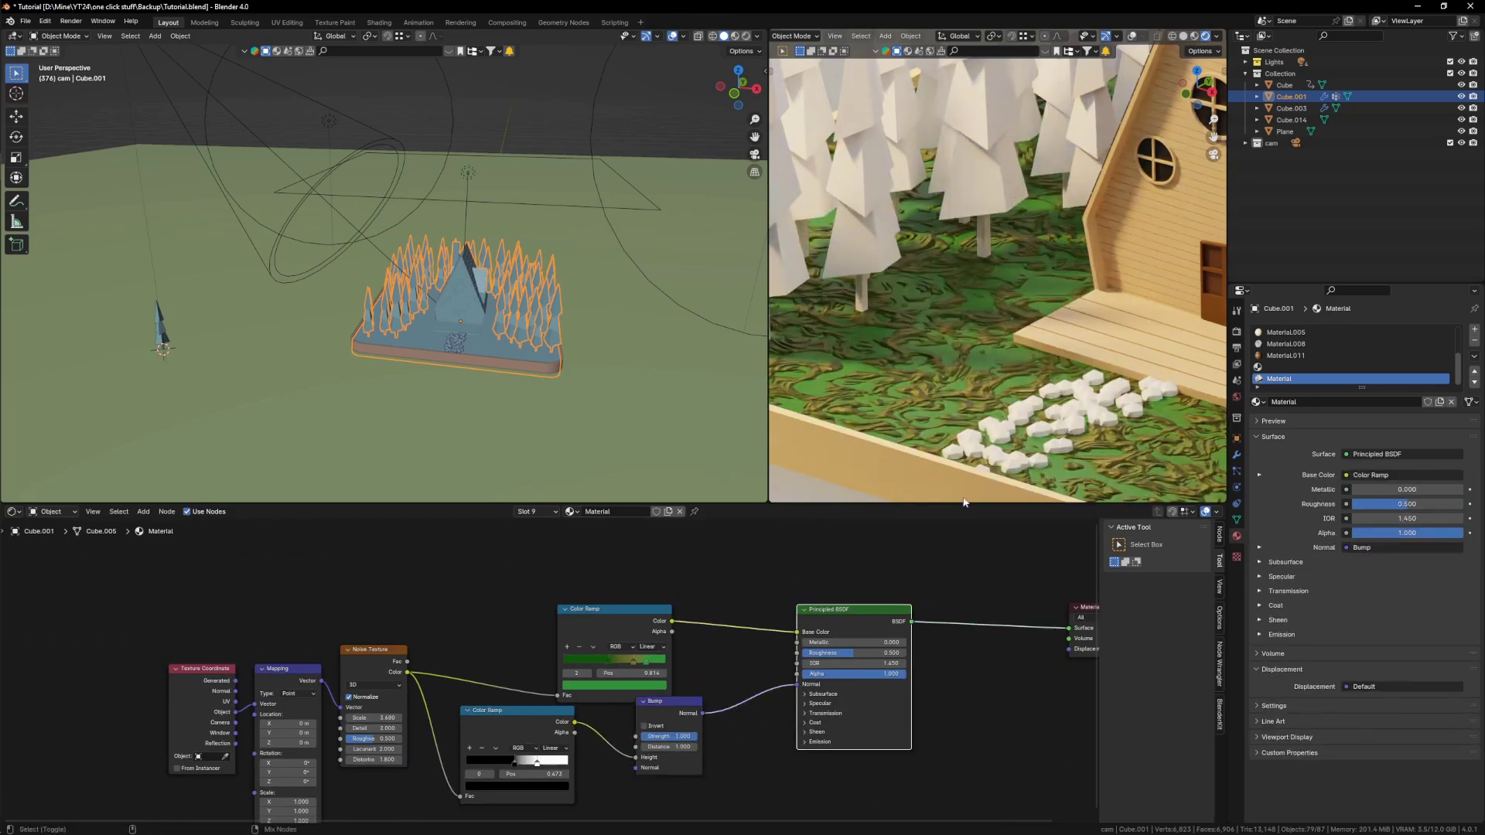
Step: Set the Bump node's Strength to 0.300
scroll(964, 388, "down", 5)
scroll(1013, 403, "up", 3)
scroll(929, 374, "up", 2)
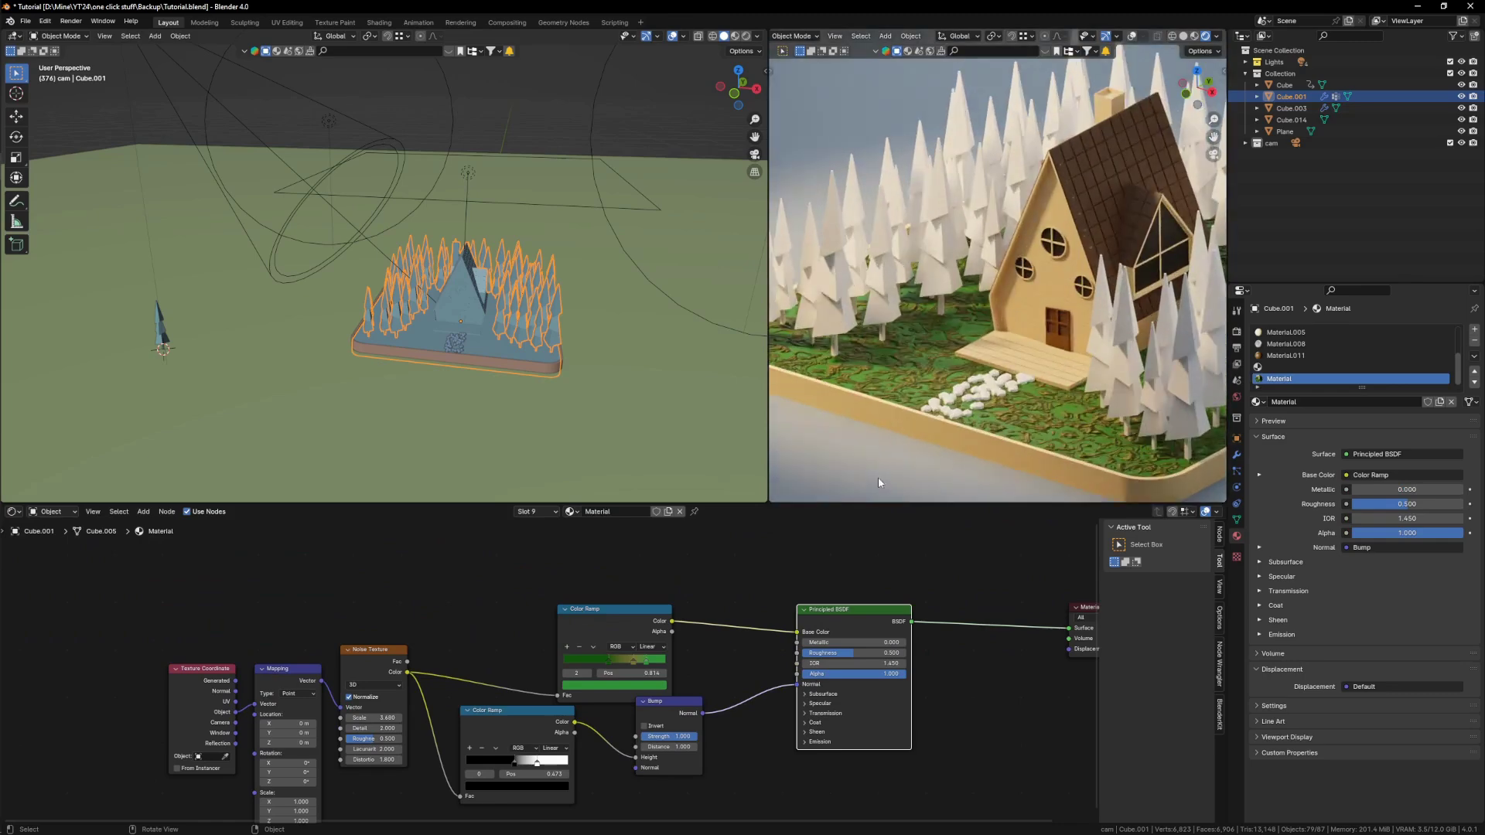
scroll(475, 787, "up", 3)
left_click_drag(669, 736, 654, 736)
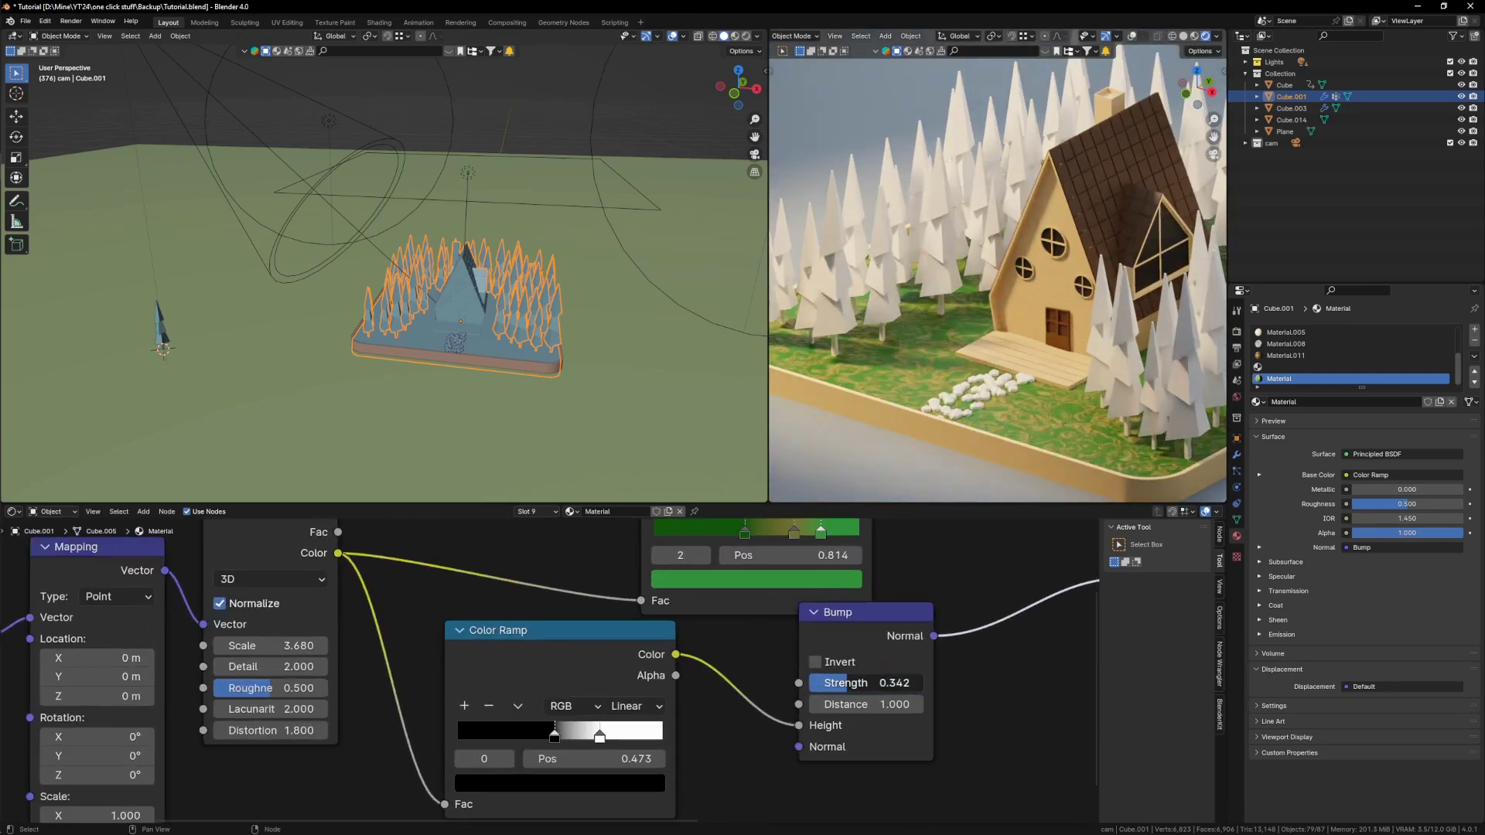
scroll(976, 367, "down", 2)
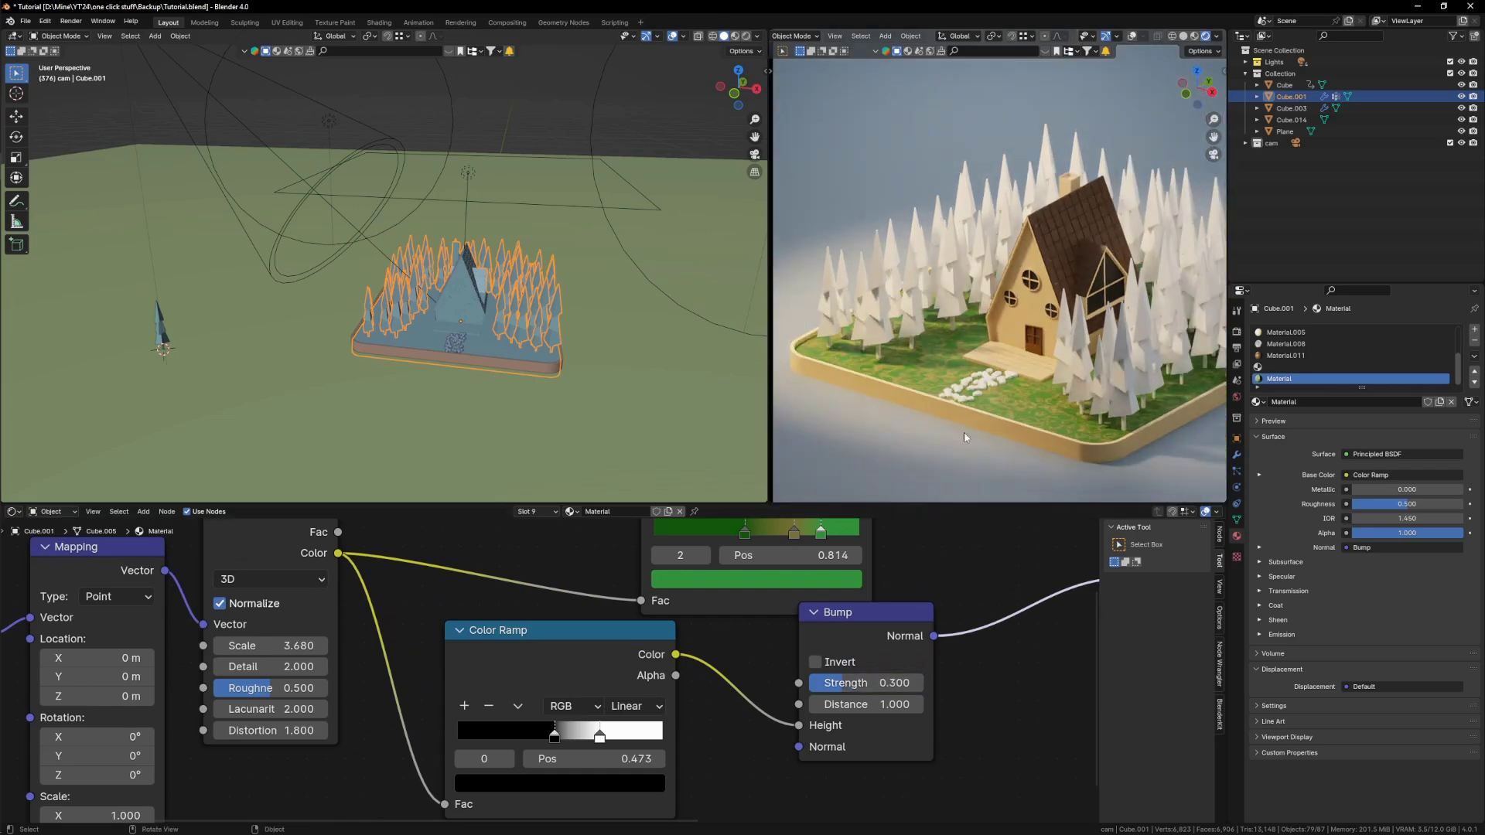
Step: Set the Noise Texture's Scale to 4.390
scroll(759, 708, "down", 6)
scroll(500, 648, "up", 5)
mouse_move(436, 681)
left_mouse_down()
mouse_move(515, 682)
mouse_move(455, 682)
left_mouse_up()
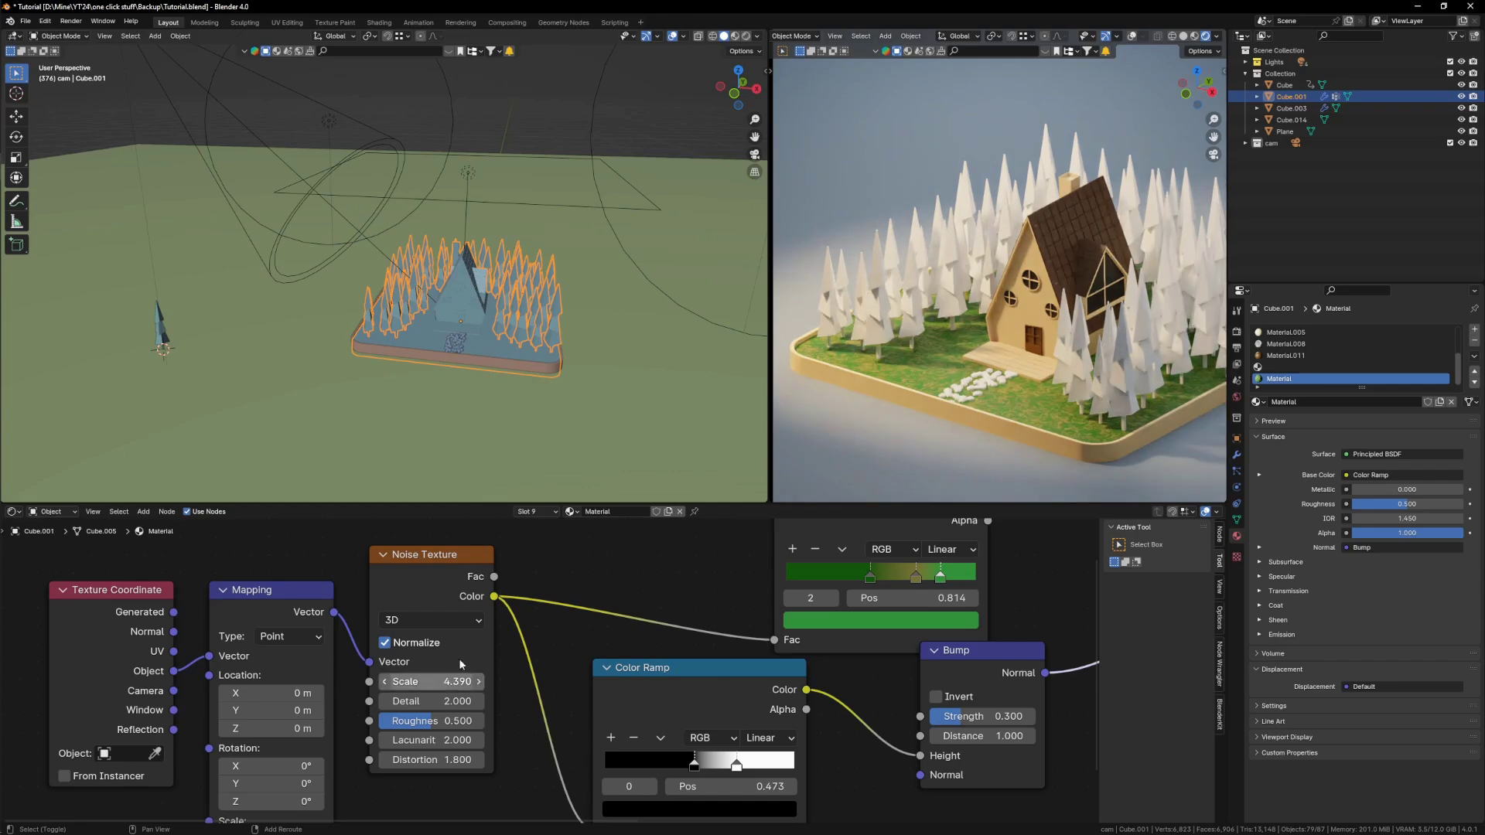
scroll(993, 302, "down", 3)
scroll(993, 302, "up", 1)
Step: Select the standalone source tree that stands apart from the house base
left_click(407, 147)
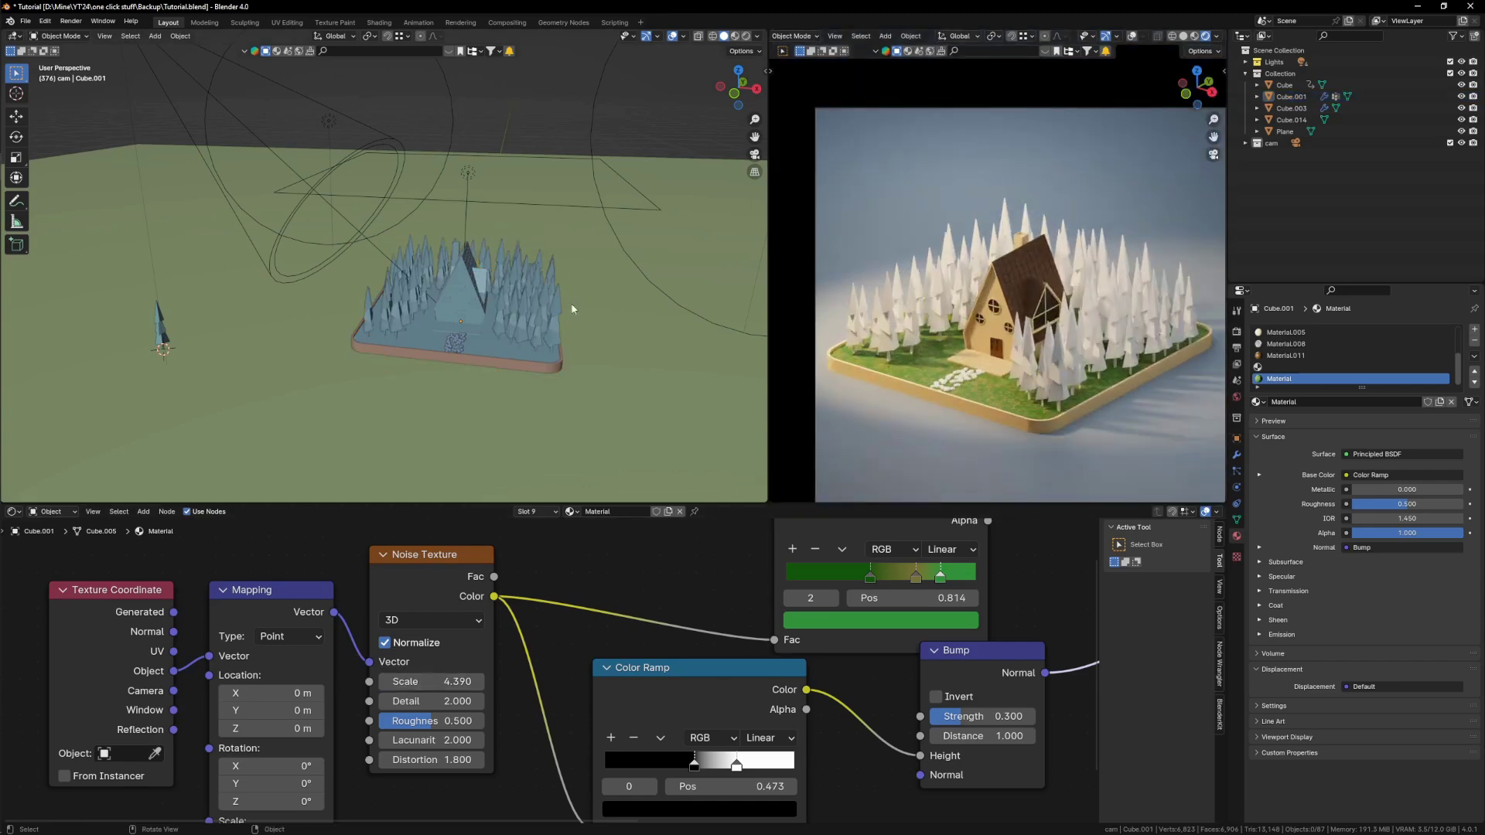
scroll(568, 312, "down", 2)
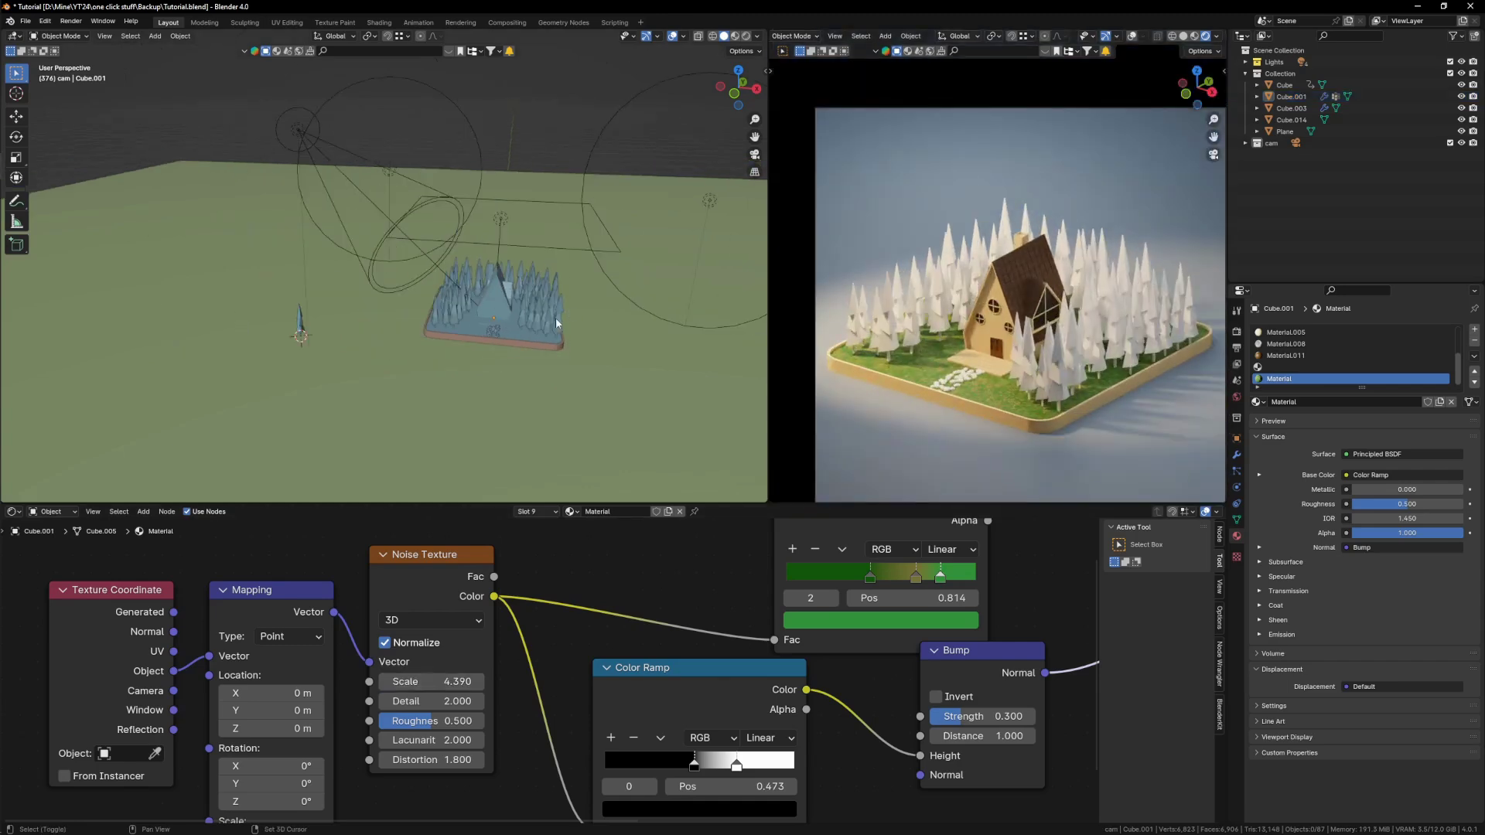
middle_click_drag(536, 347, 503, 328)
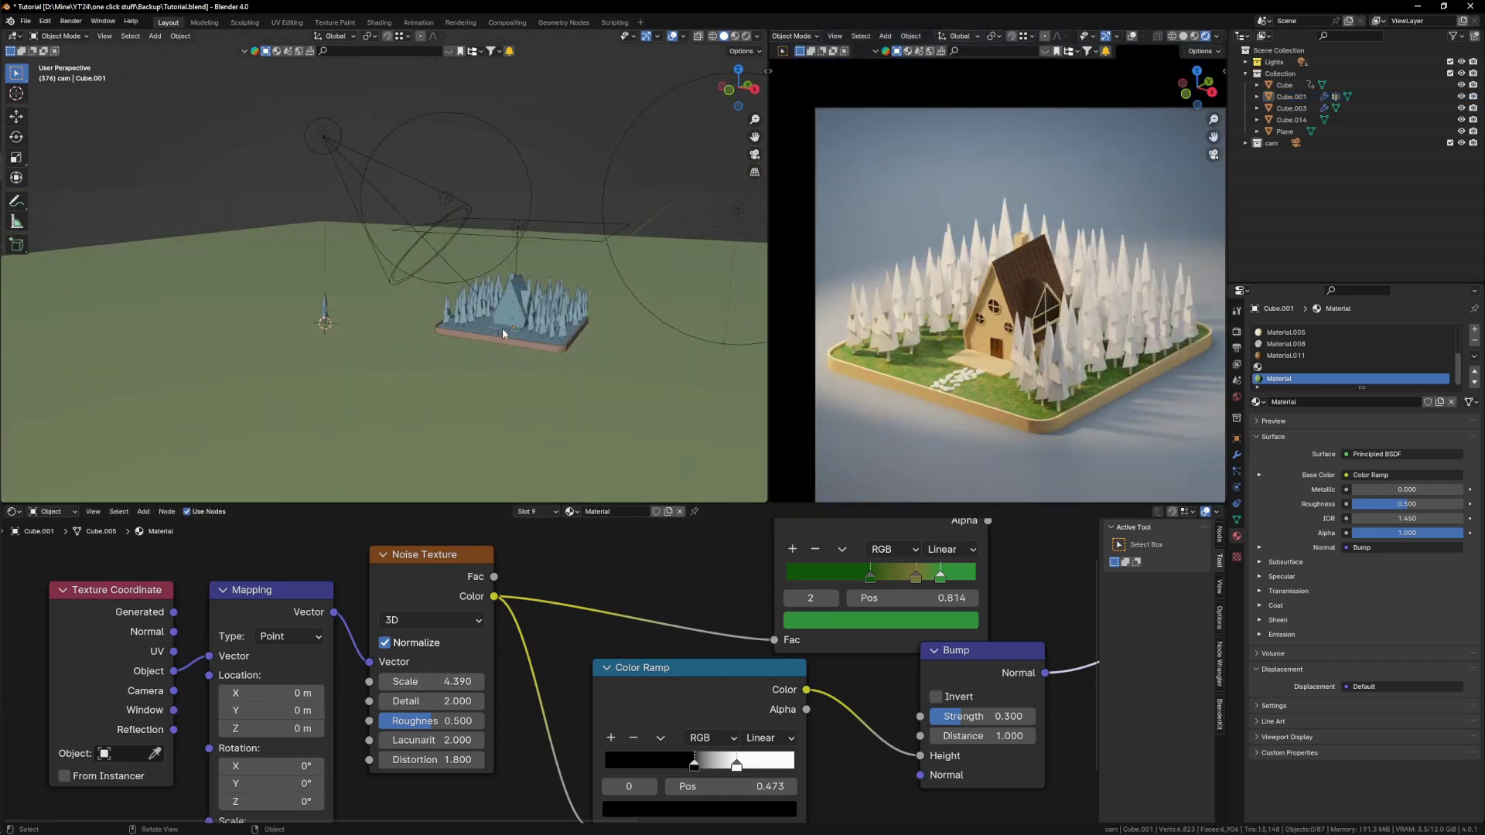
scroll(502, 331, "up", 4)
scroll(504, 338, "down", 2)
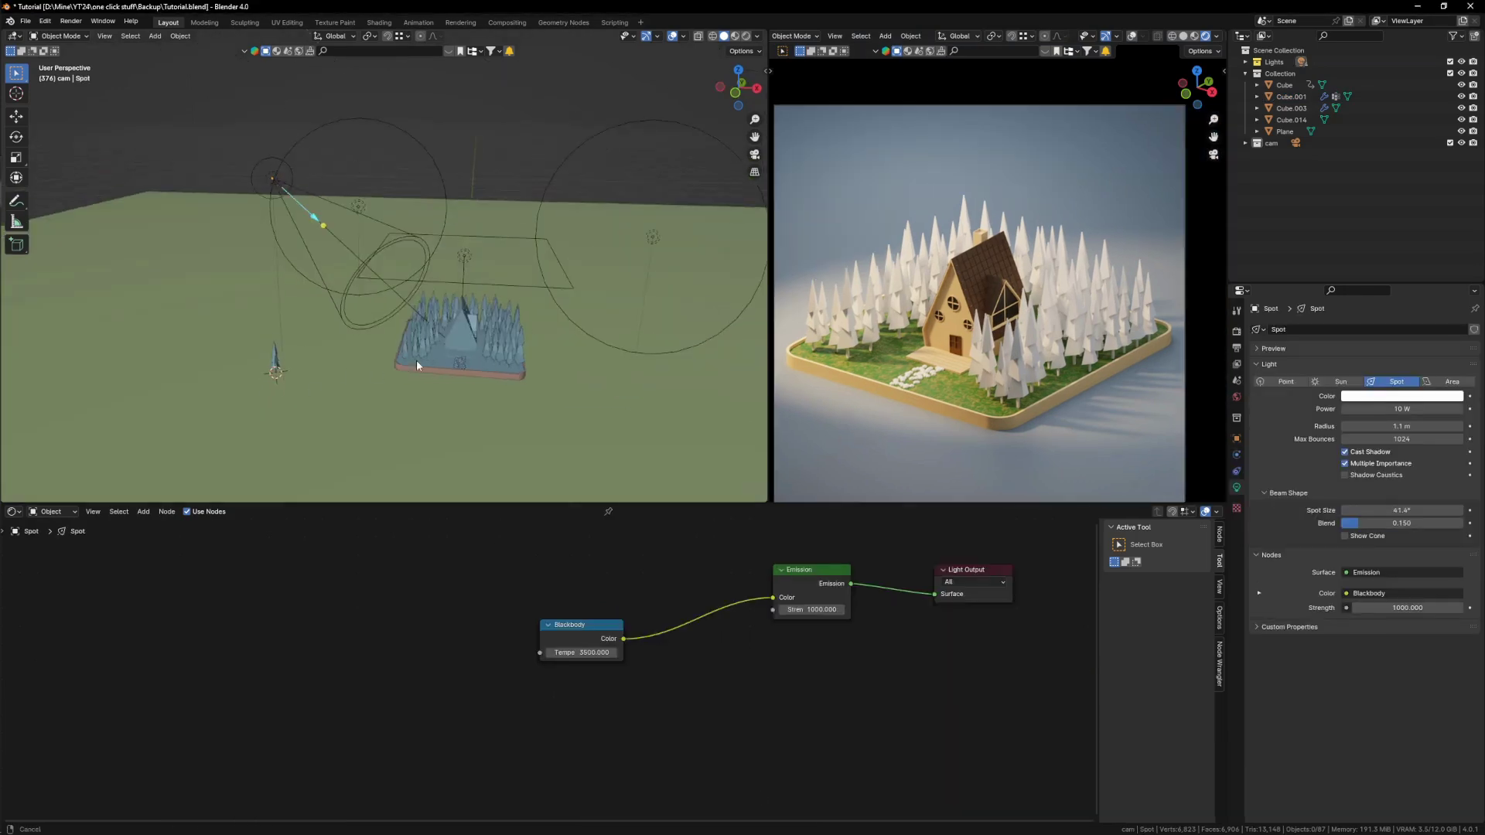
scroll(416, 359, "up", 3)
middle_click_drag(420, 336, 505, 336, "shift")
scroll(412, 361, "up", 5)
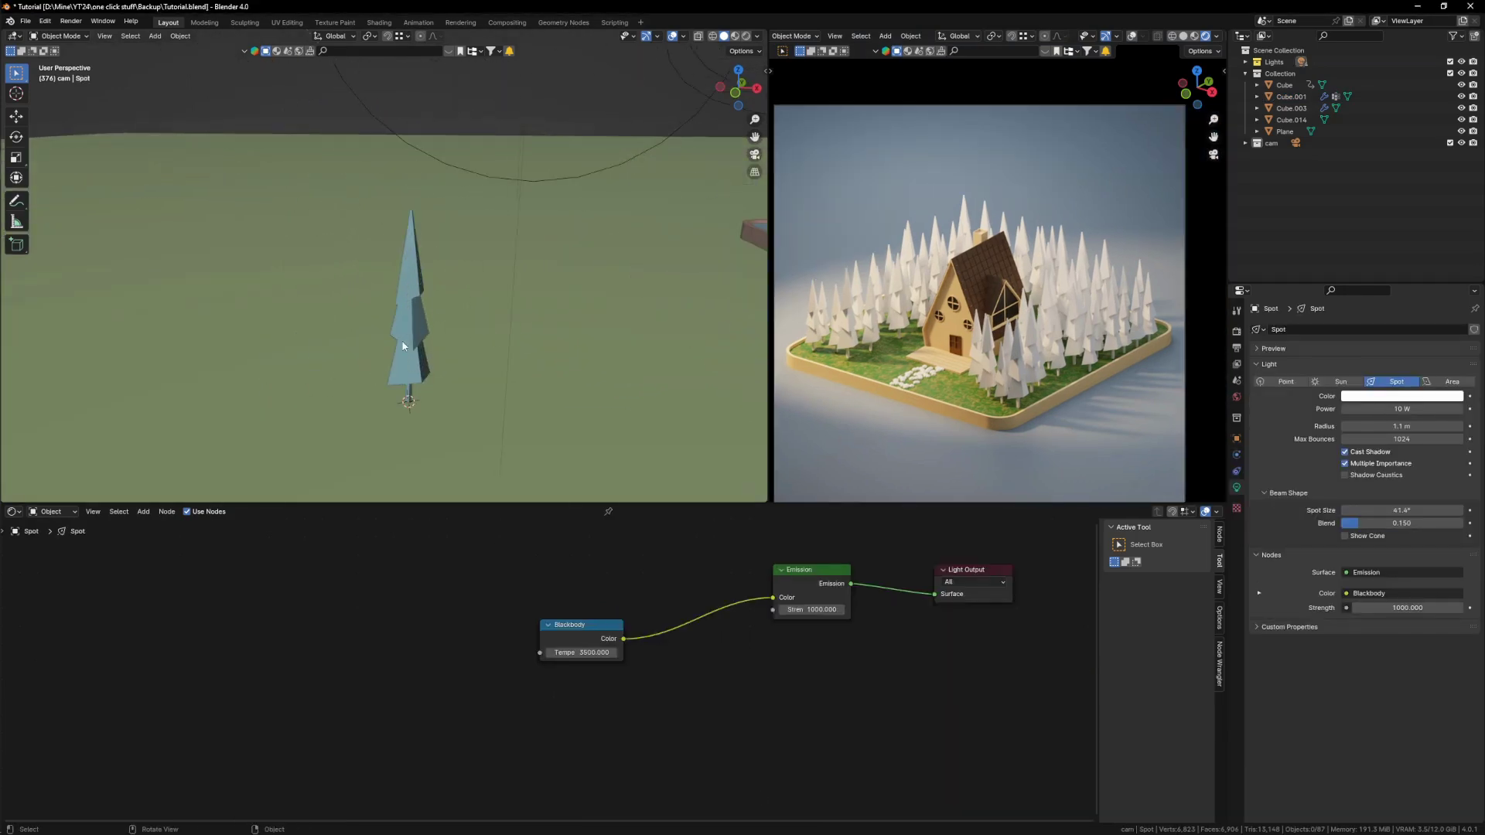
left_click(407, 323)
scroll(411, 322, "up", 3)
Step: Show the working viewport in Rendered shading and, in Edit Mode, select the tree's three foliage tiers without the trunk
key("z")
left_click(531, 126)
scroll(460, 276, "down", 2)
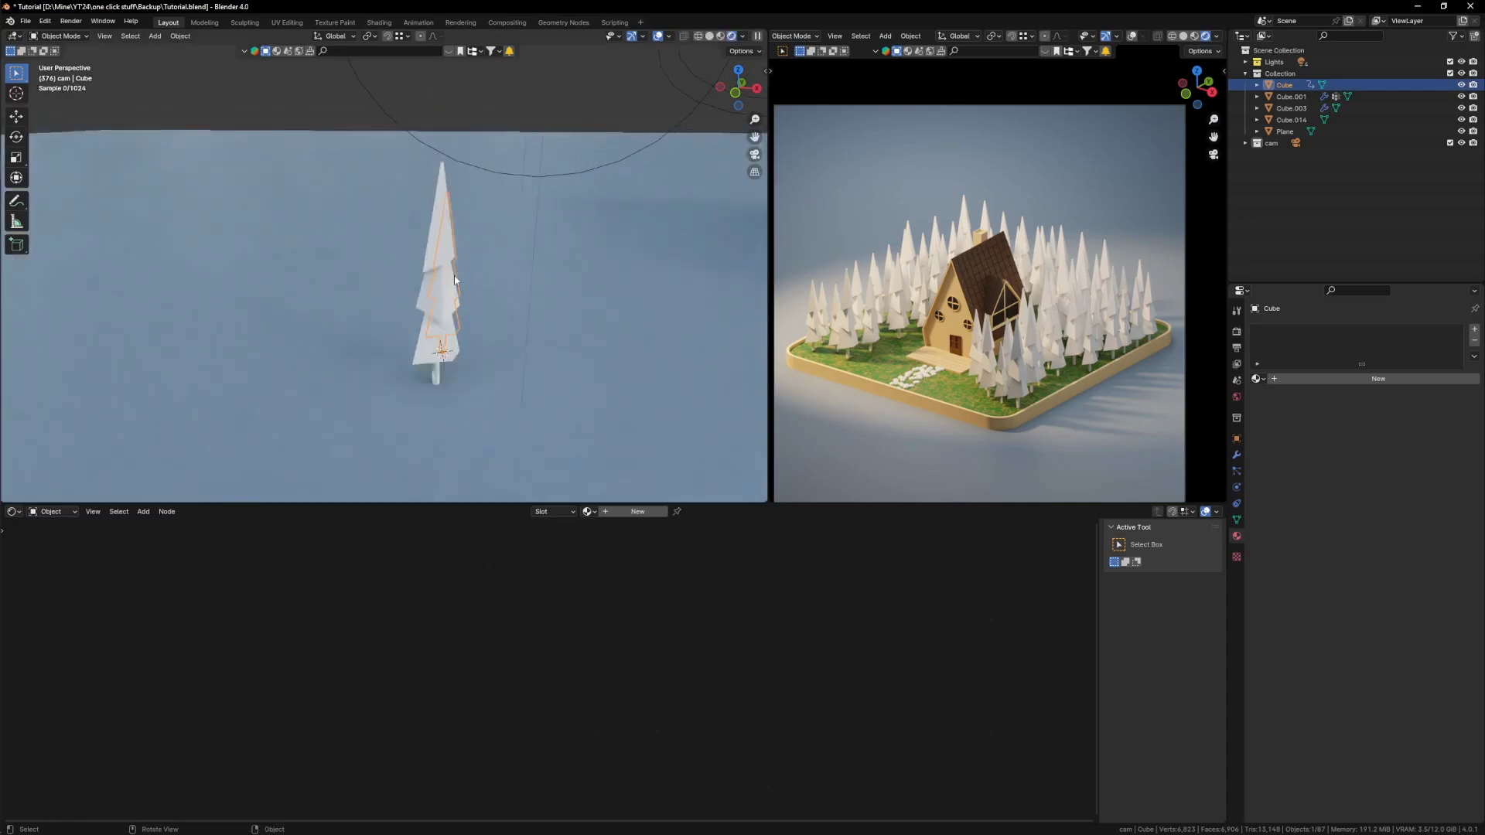
scroll(460, 277, "up", 1)
mouse_move(447, 301)
middle_mouse_down("shift")
mouse_move(468, 279)
mouse_move(475, 379)
middle_mouse_up("shift")
key("Tab")
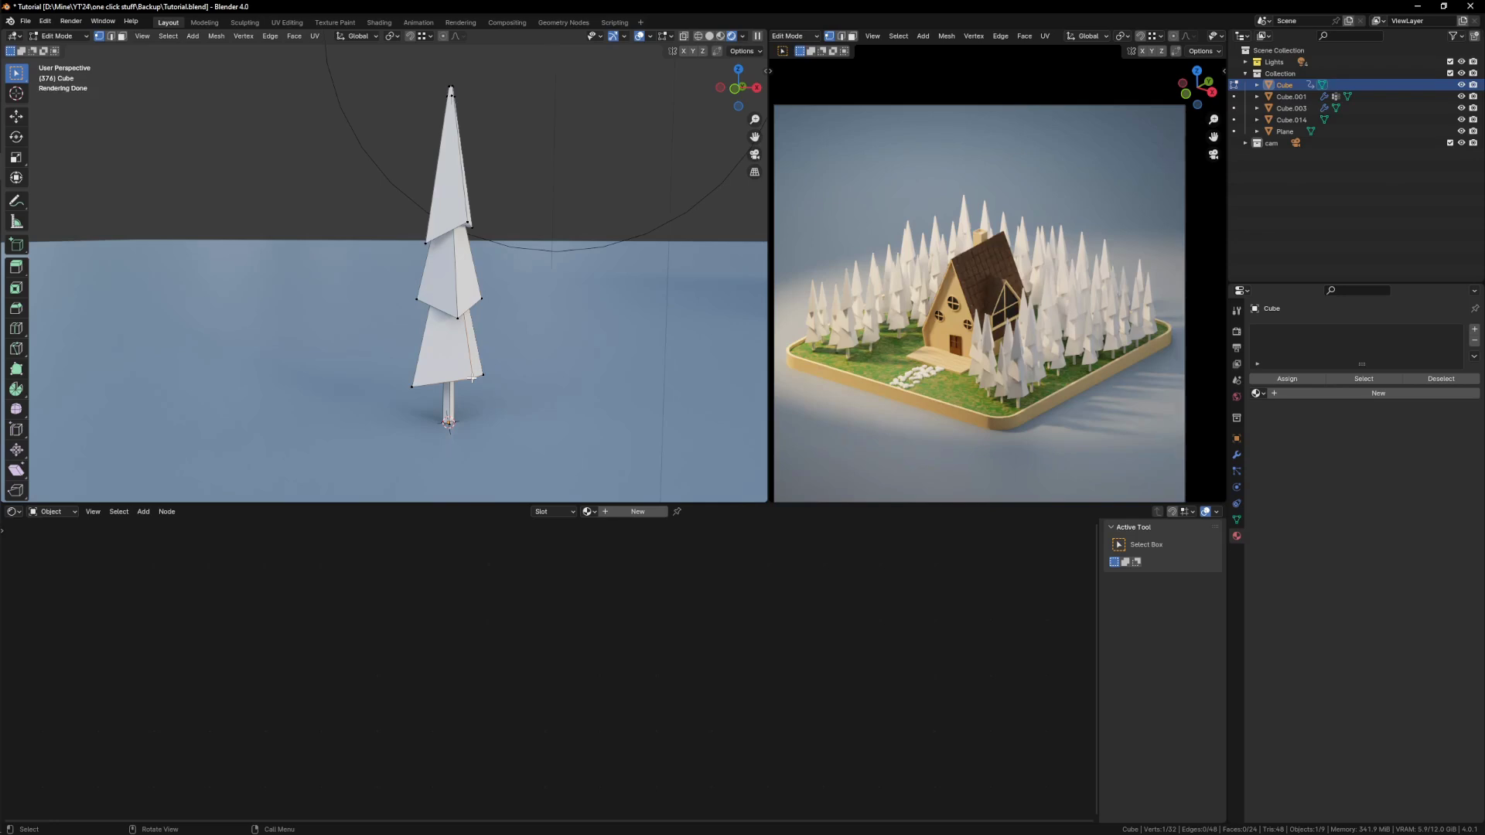
key("l")
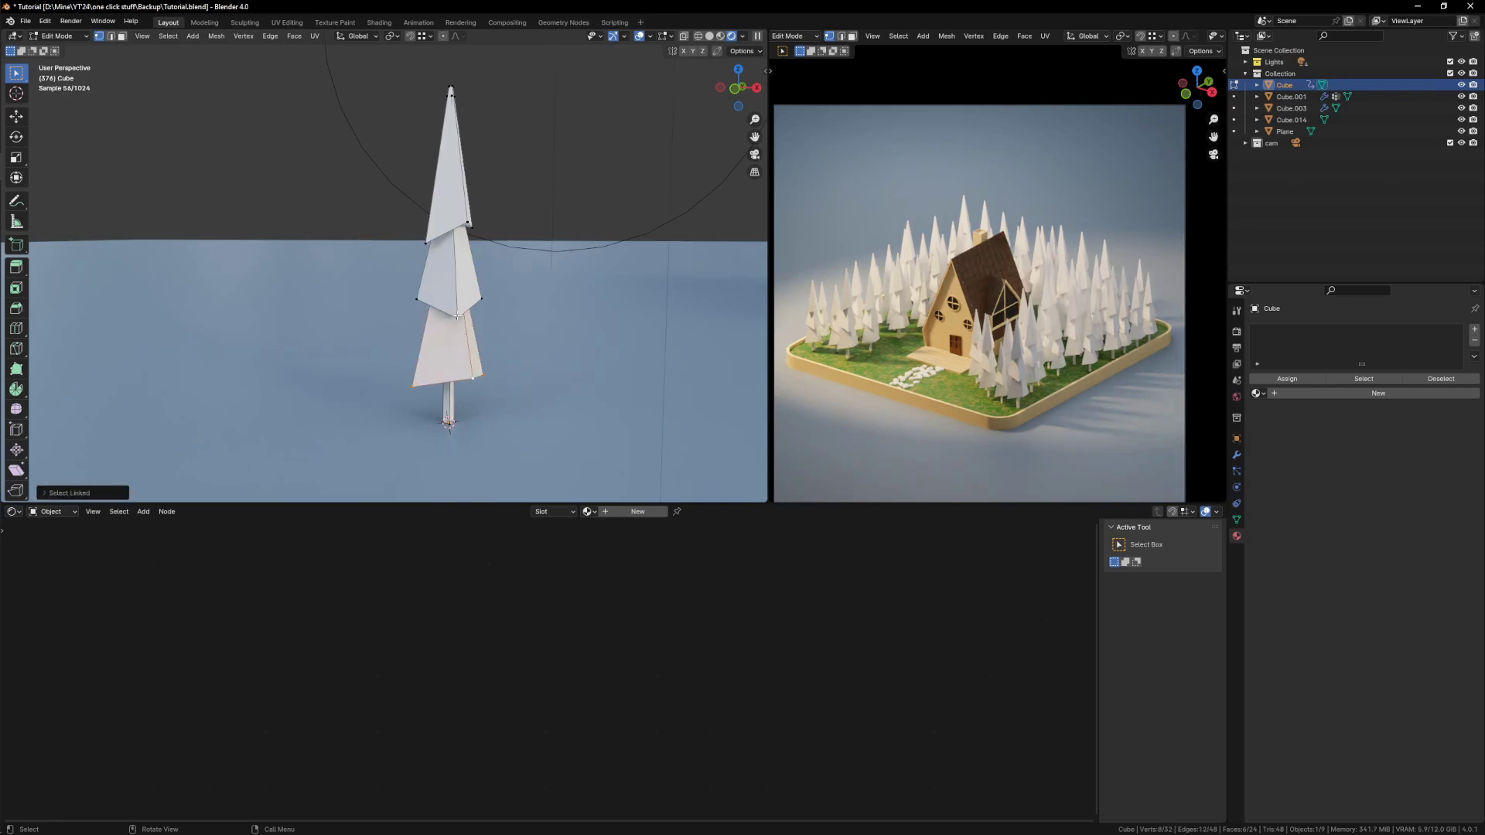
key("l")
Step: Add two material slots to the tree and create a new material in the second slot for the selected foliage
left_click(1475, 331)
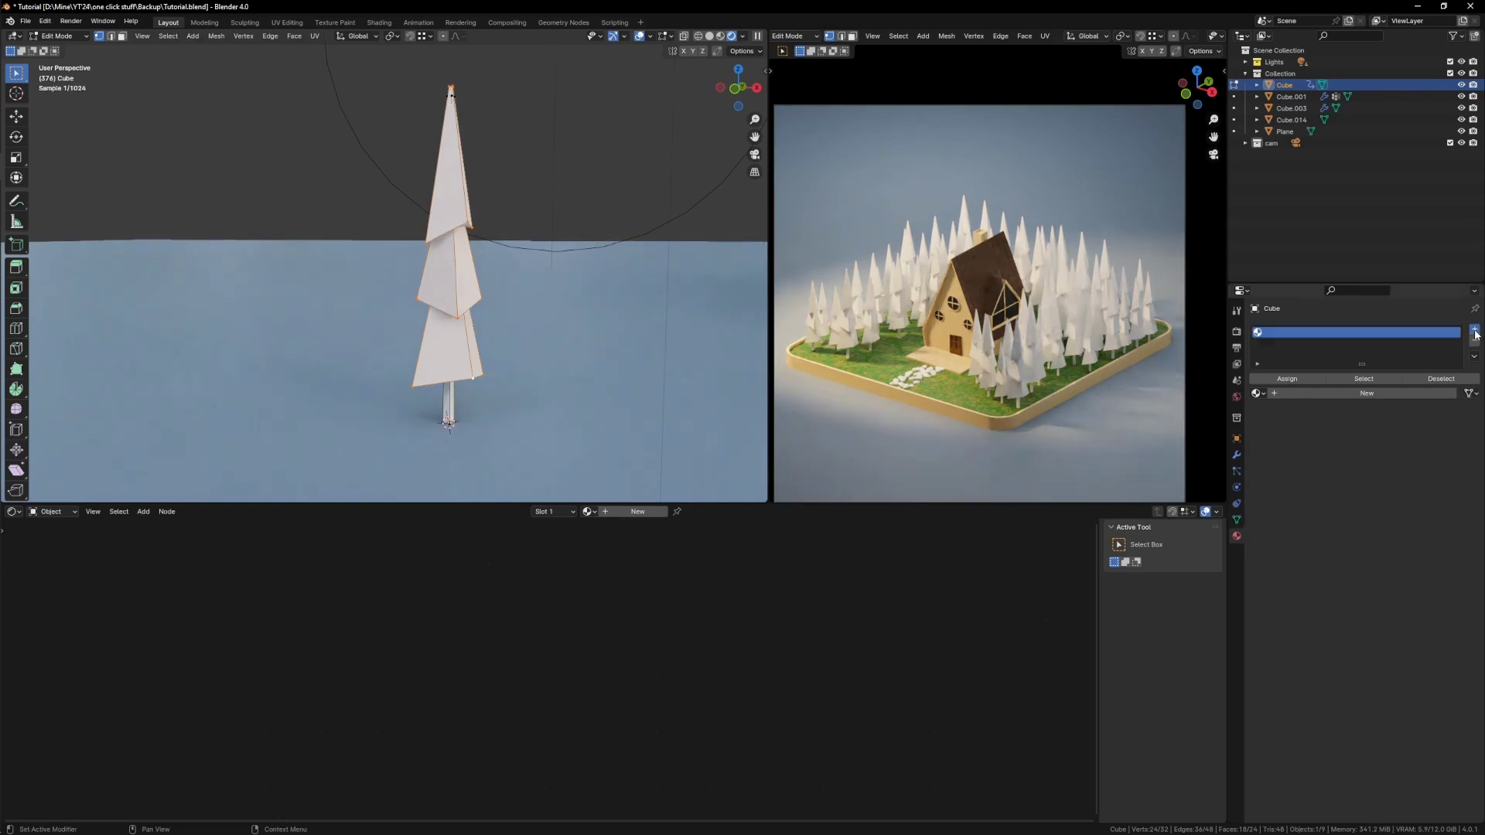
left_click(1475, 332)
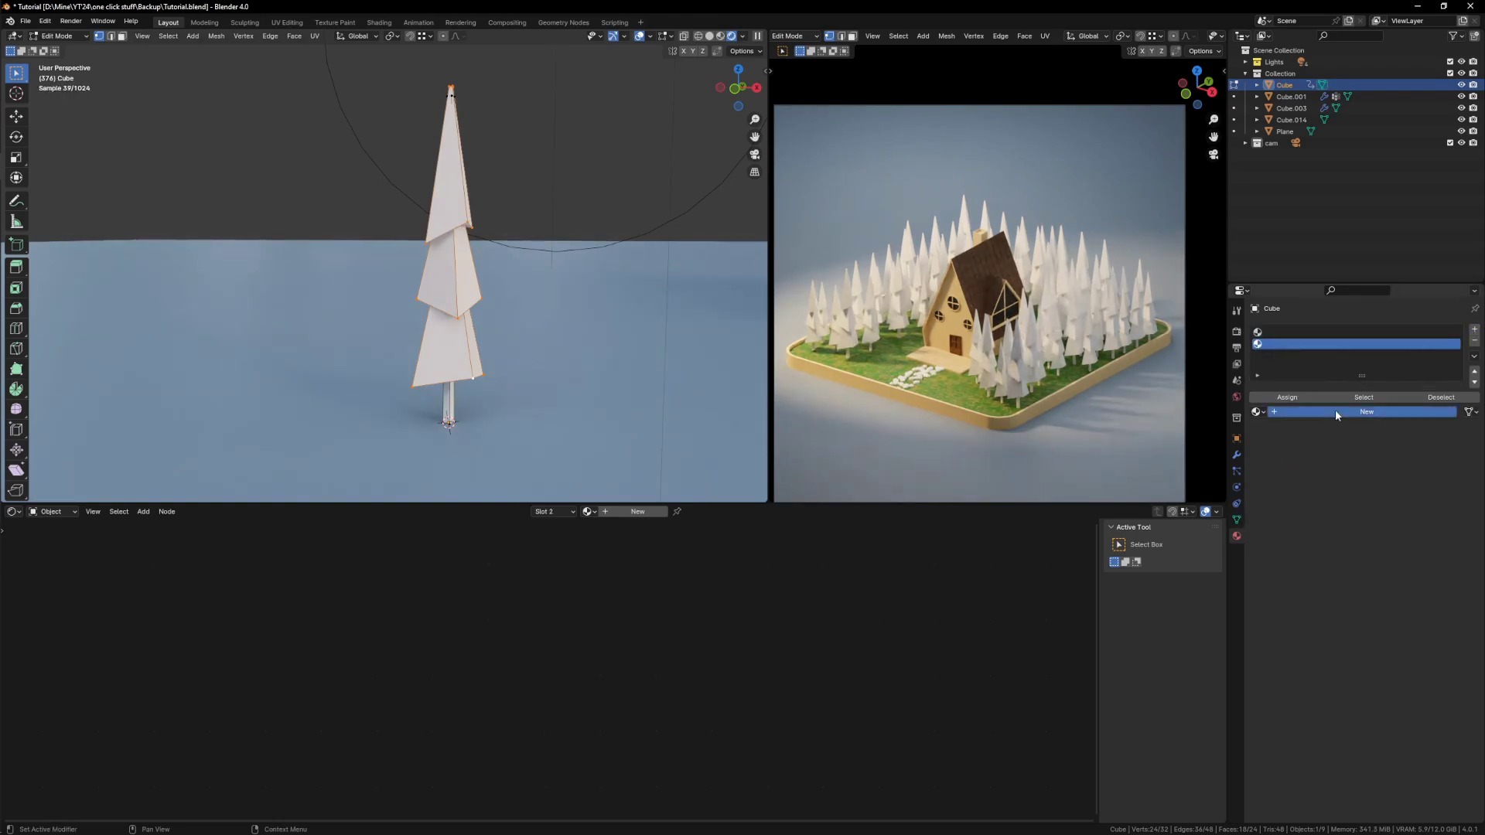
left_click(1336, 411)
Step: Set the foliage material's Base Color to dark green with Hue 0.313, Saturation 0.947 and Value 0.119
scroll(798, 621, "up", 2)
left_click(889, 583)
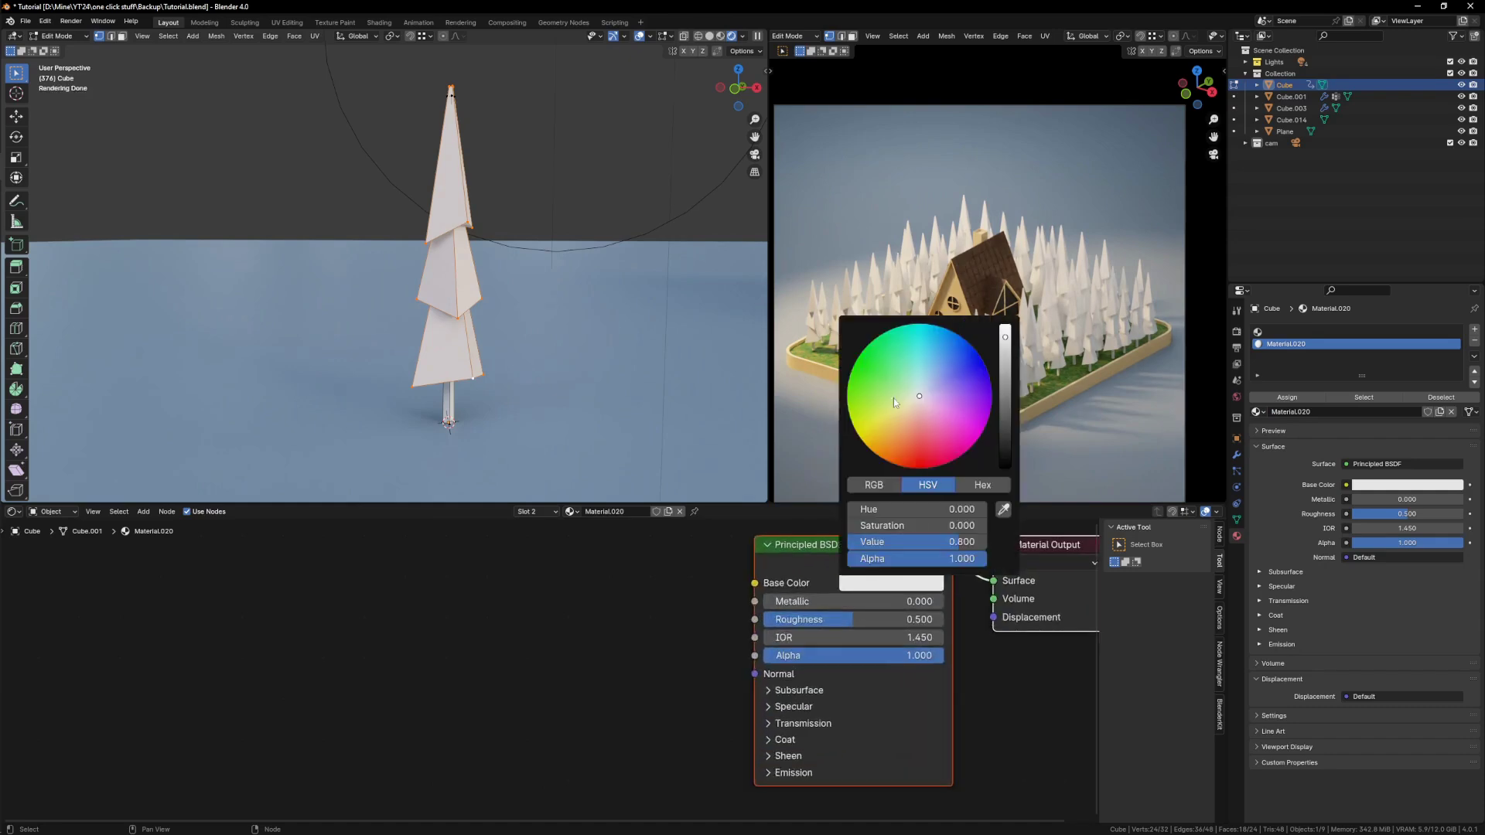
left_click_drag(893, 397, 862, 382)
left_click_drag(1010, 385, 1005, 414)
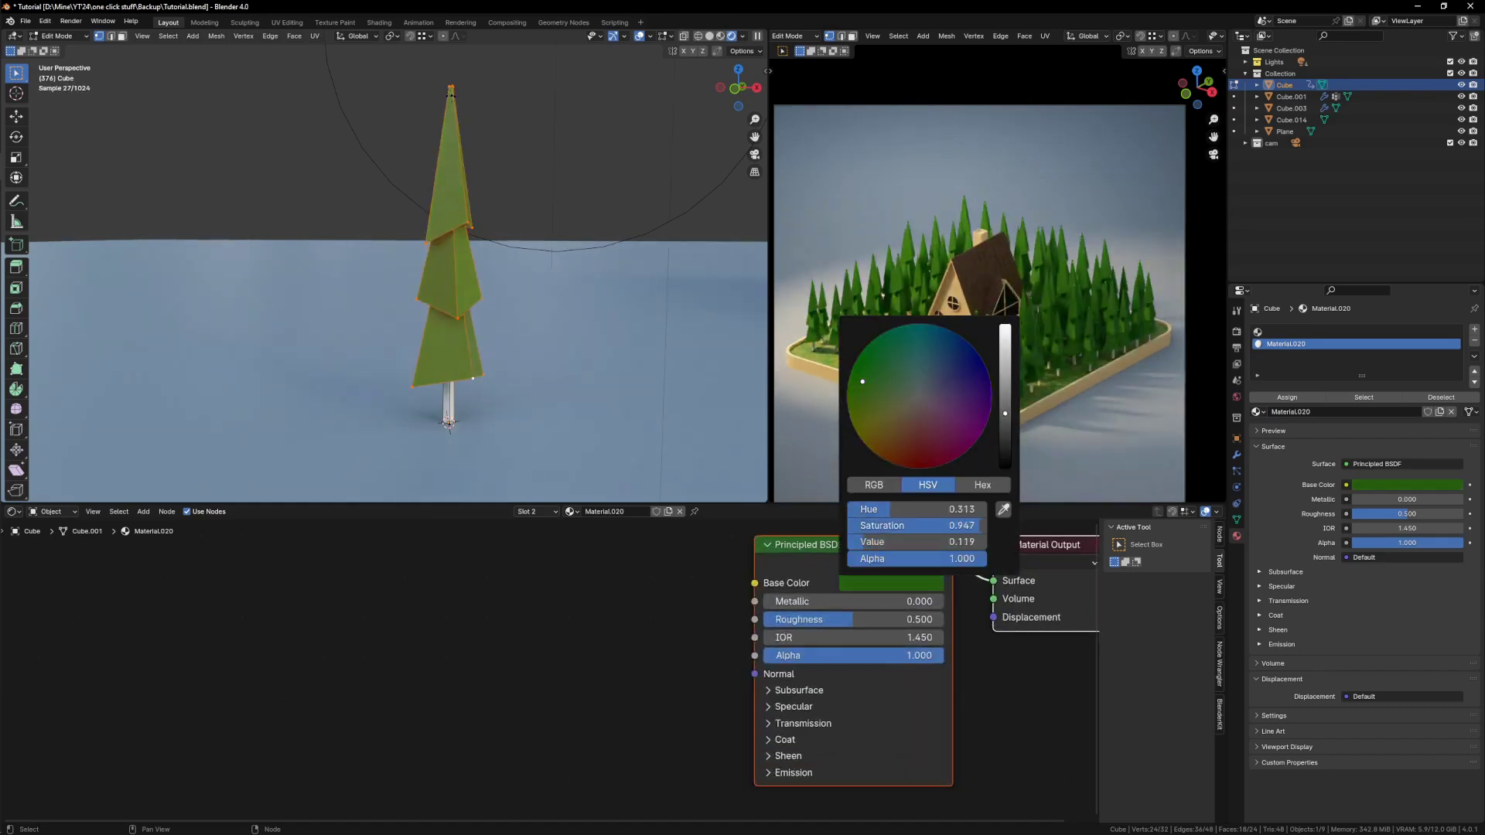
Step: Add a Hue/Saturation/Value node beside the foliage material's Principled BSDF
scroll(559, 623, "down", 1)
key("shift+a")
left_click(582, 582)
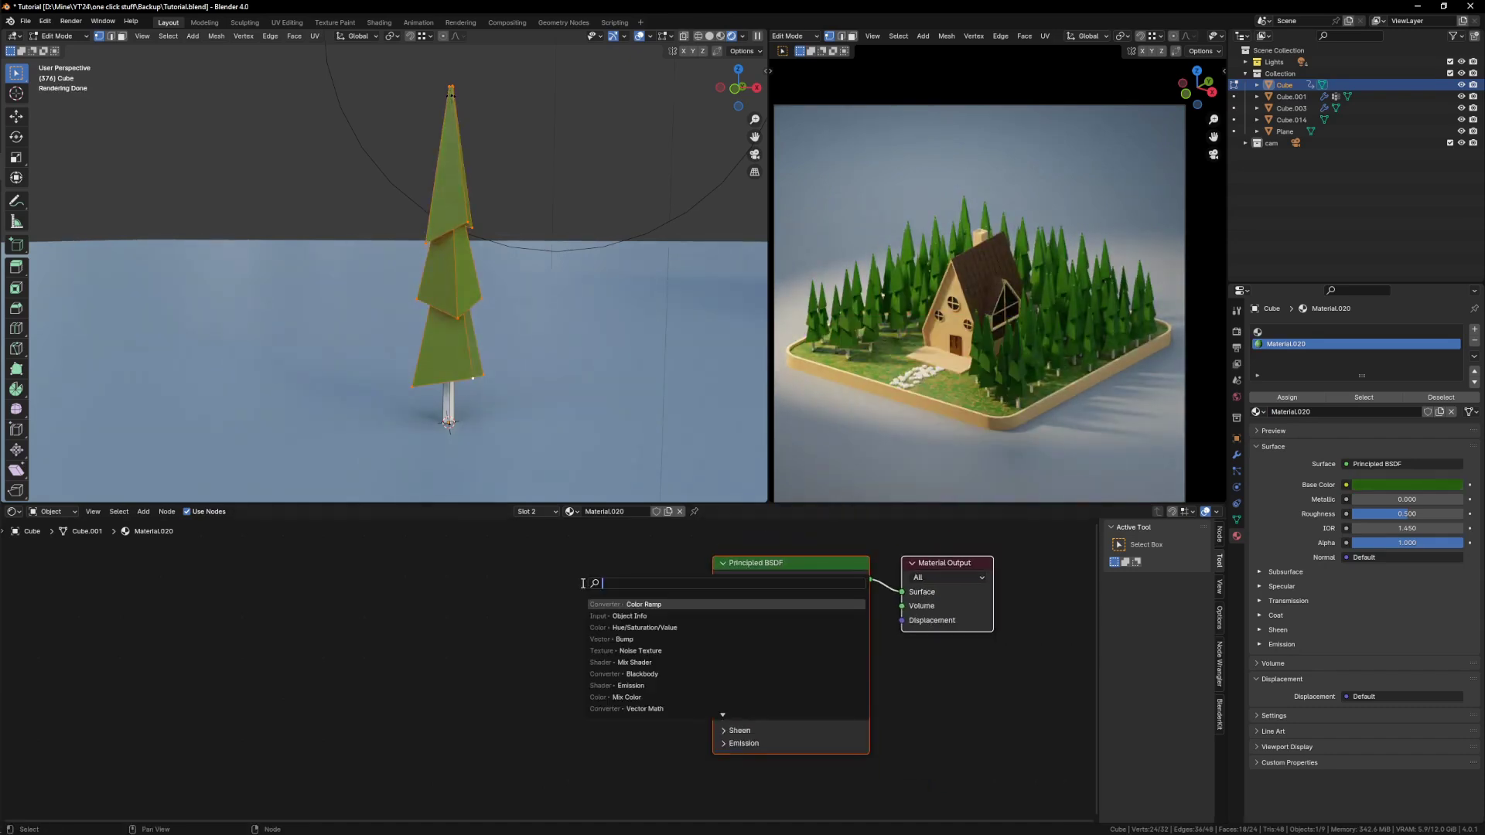
type("hu")
left_click(648, 604)
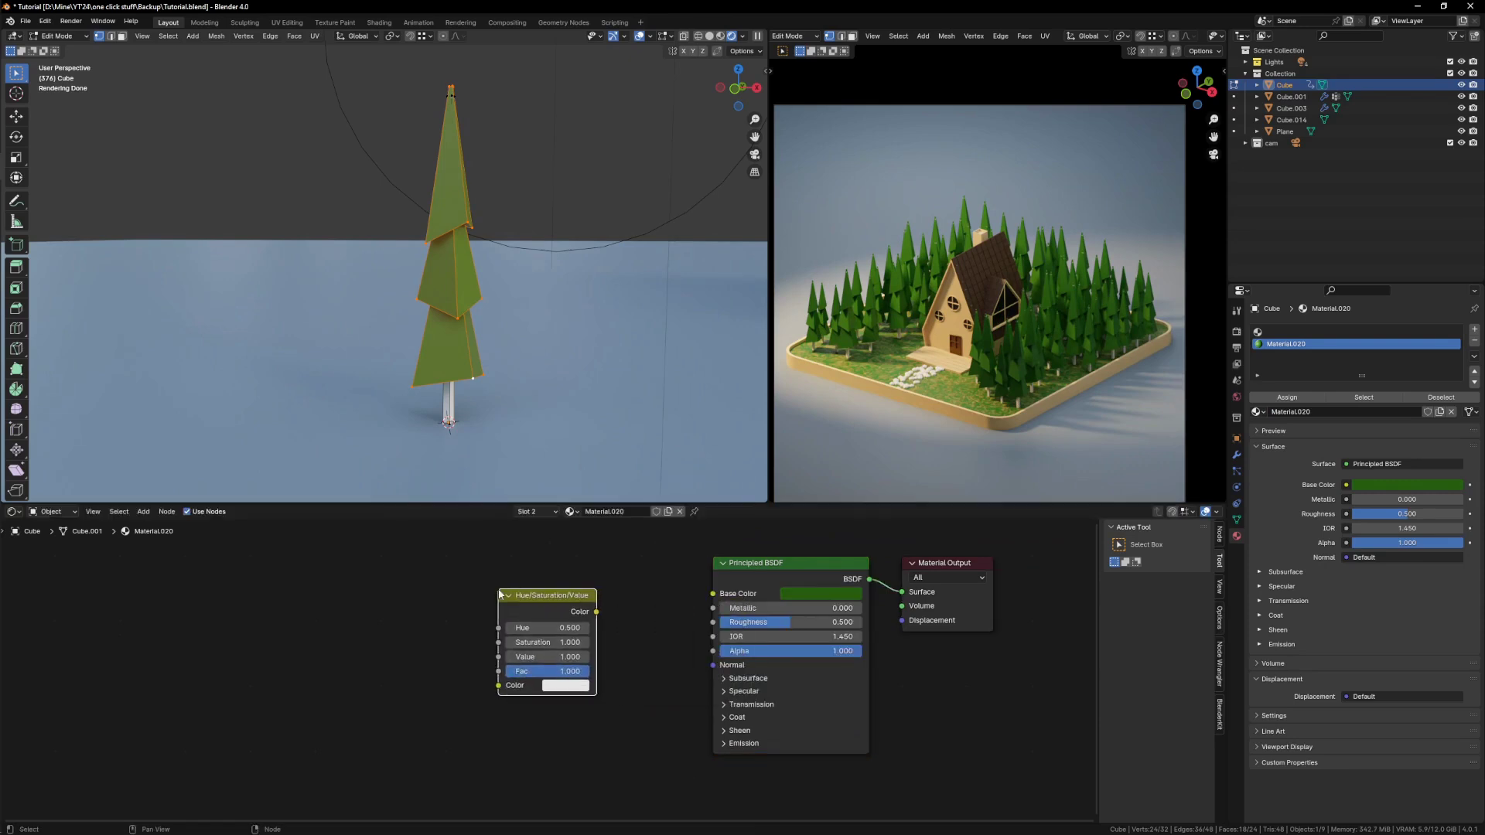
Step: Copy the dark green Base Color into the Hue/Saturation/Value node's Color and connect its output to the Principled BSDF's Base Color
left_click_drag(720, 623, 708, 645)
left_click_drag(565, 690, 565, 691)
left_click_drag(596, 612, 712, 594)
left_click_drag(558, 596, 635, 597)
scroll(500, 602, "up", 1)
middle_click_drag(500, 602, 601, 586)
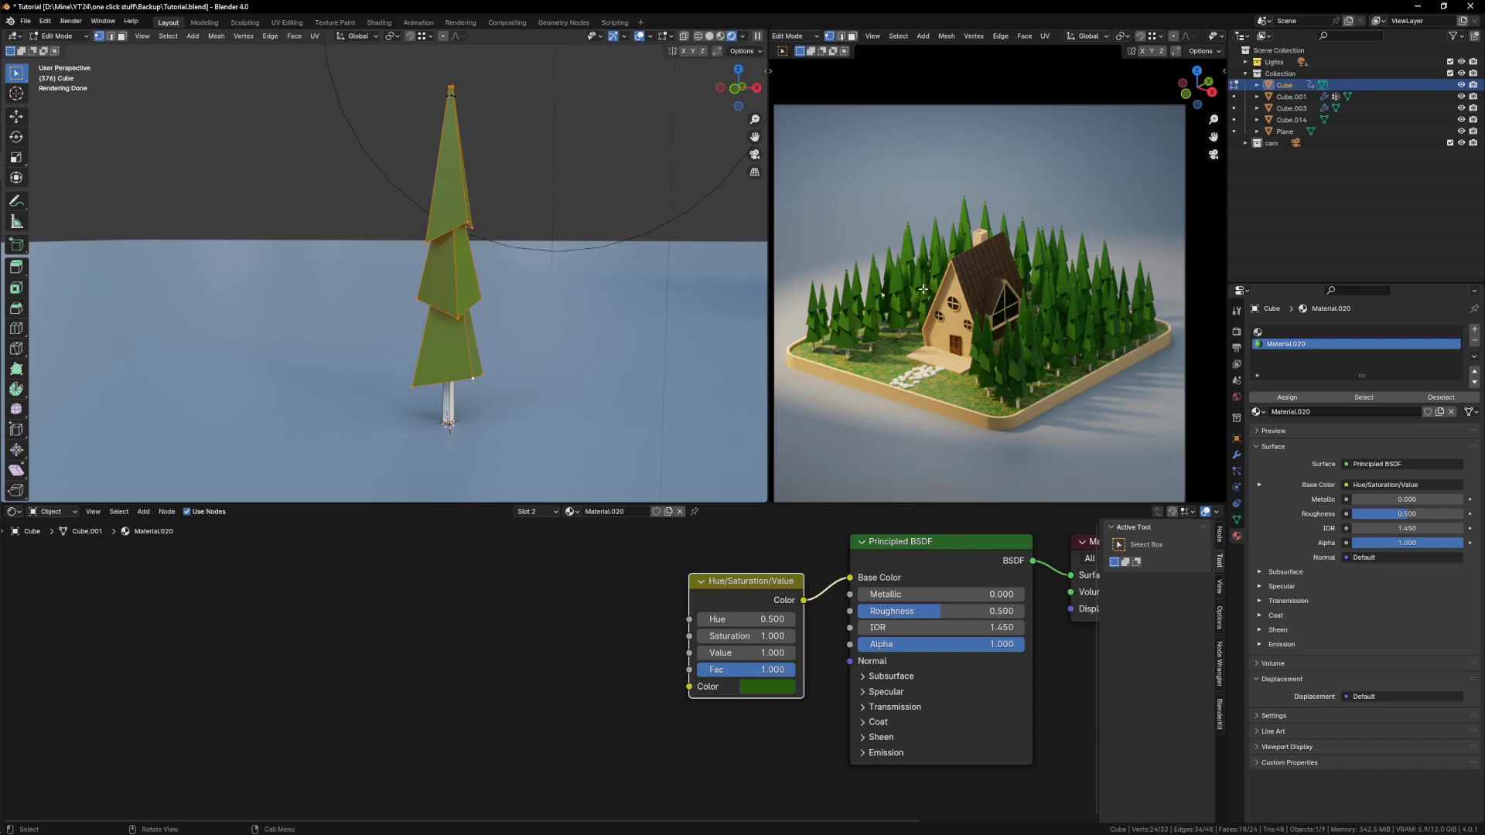
Step: Add an Object Info node and connect its Random output to the Hue/Saturation/Value node's Value input
scroll(619, 714, "up", 1)
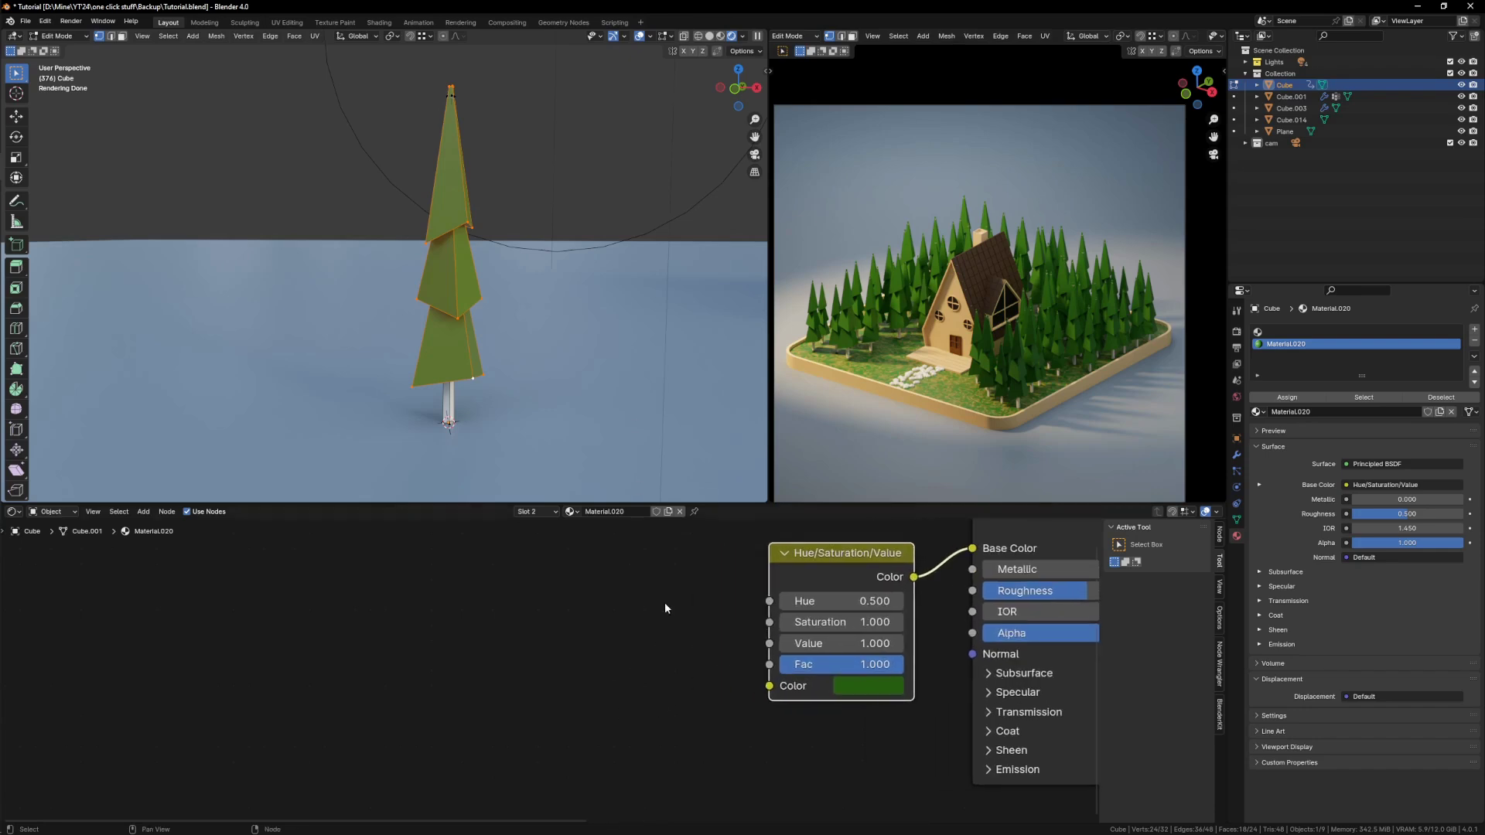
key("shift+a")
type("obj")
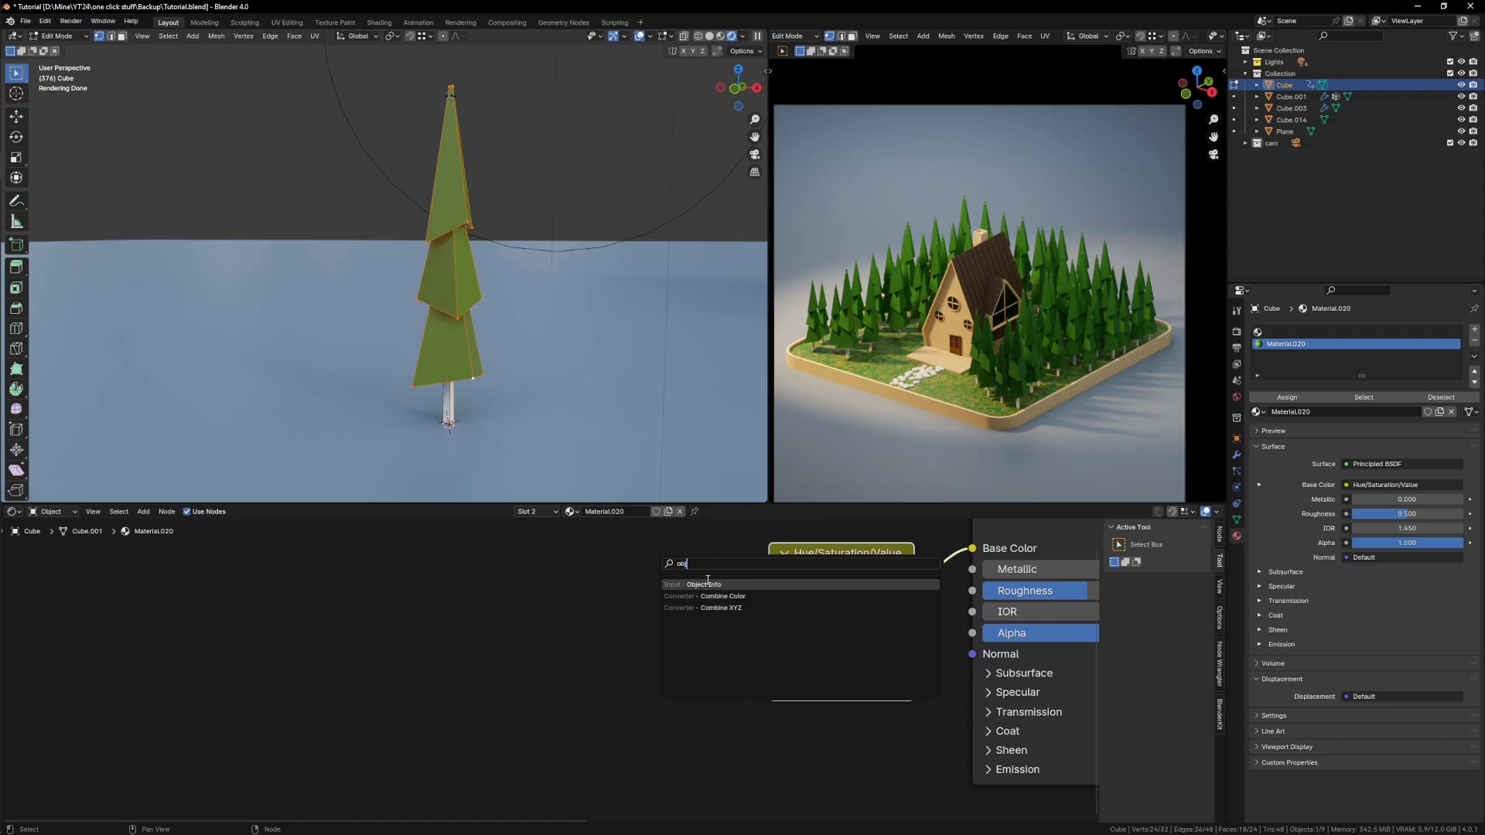
key("Return")
left_click(429, 591)
left_click_drag(493, 631, 347, 632)
scroll(444, 690, "down", 2)
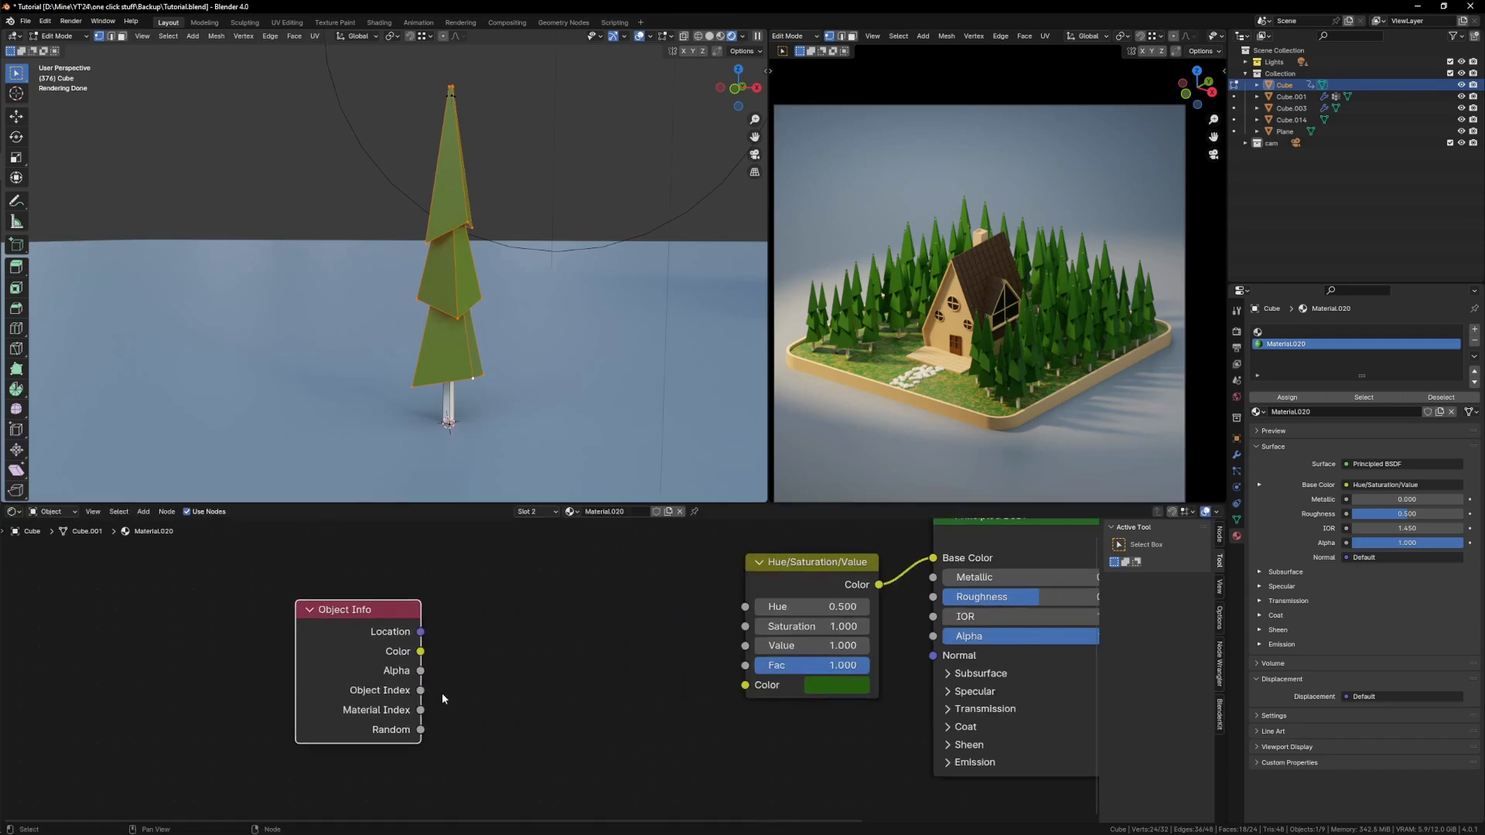
left_click_drag(422, 727, 735, 651)
scroll(501, 393, "down", 9)
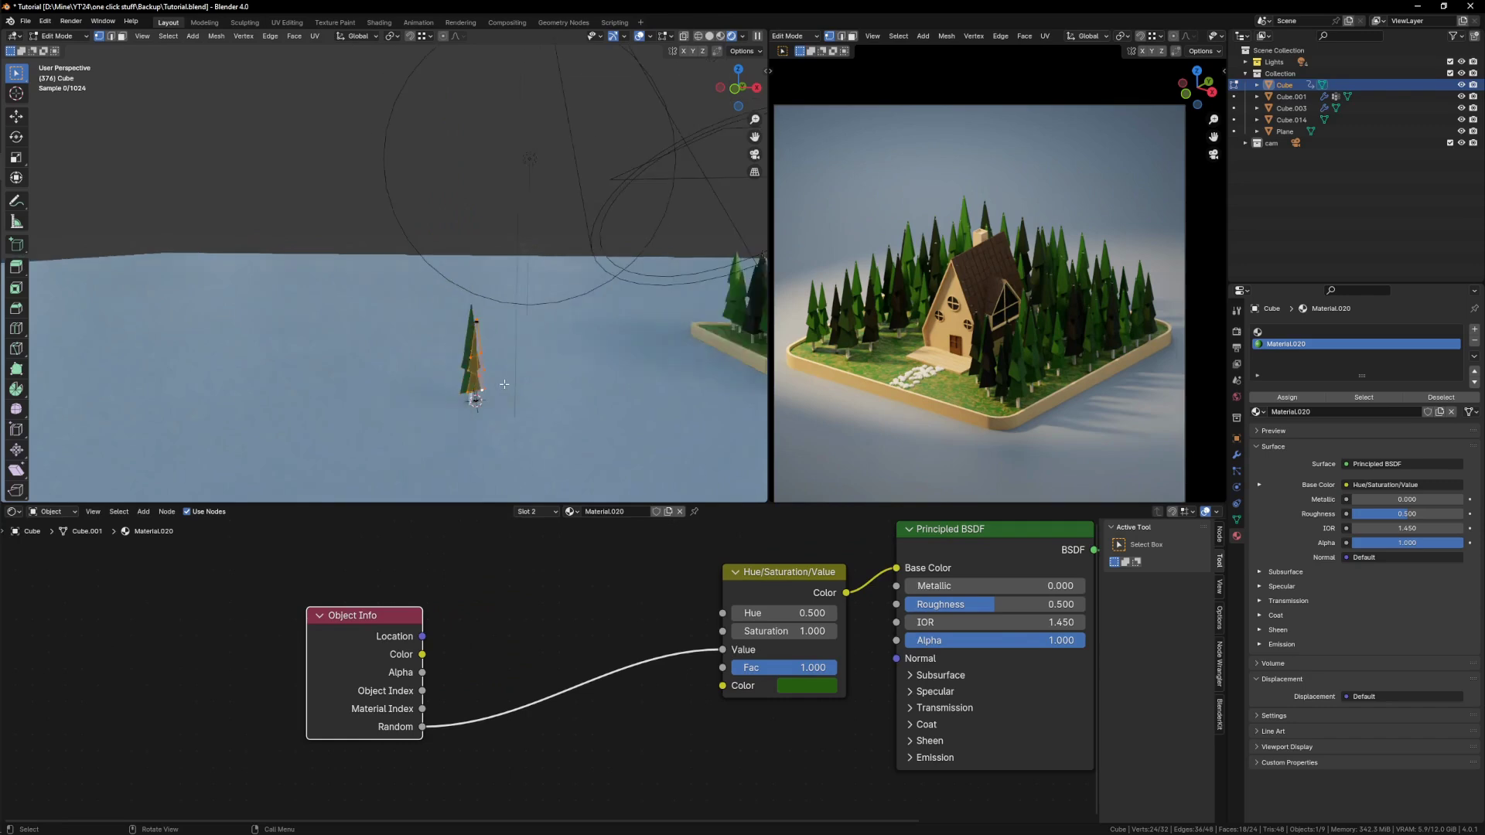
Step: Insert a Color Ramp node between Object Info's Random output and the Hue/Saturation/Value node's Value input
middle_click_drag(506, 385, 326, 368, "shift")
middle_click_drag(612, 349, 637, 288, "shift")
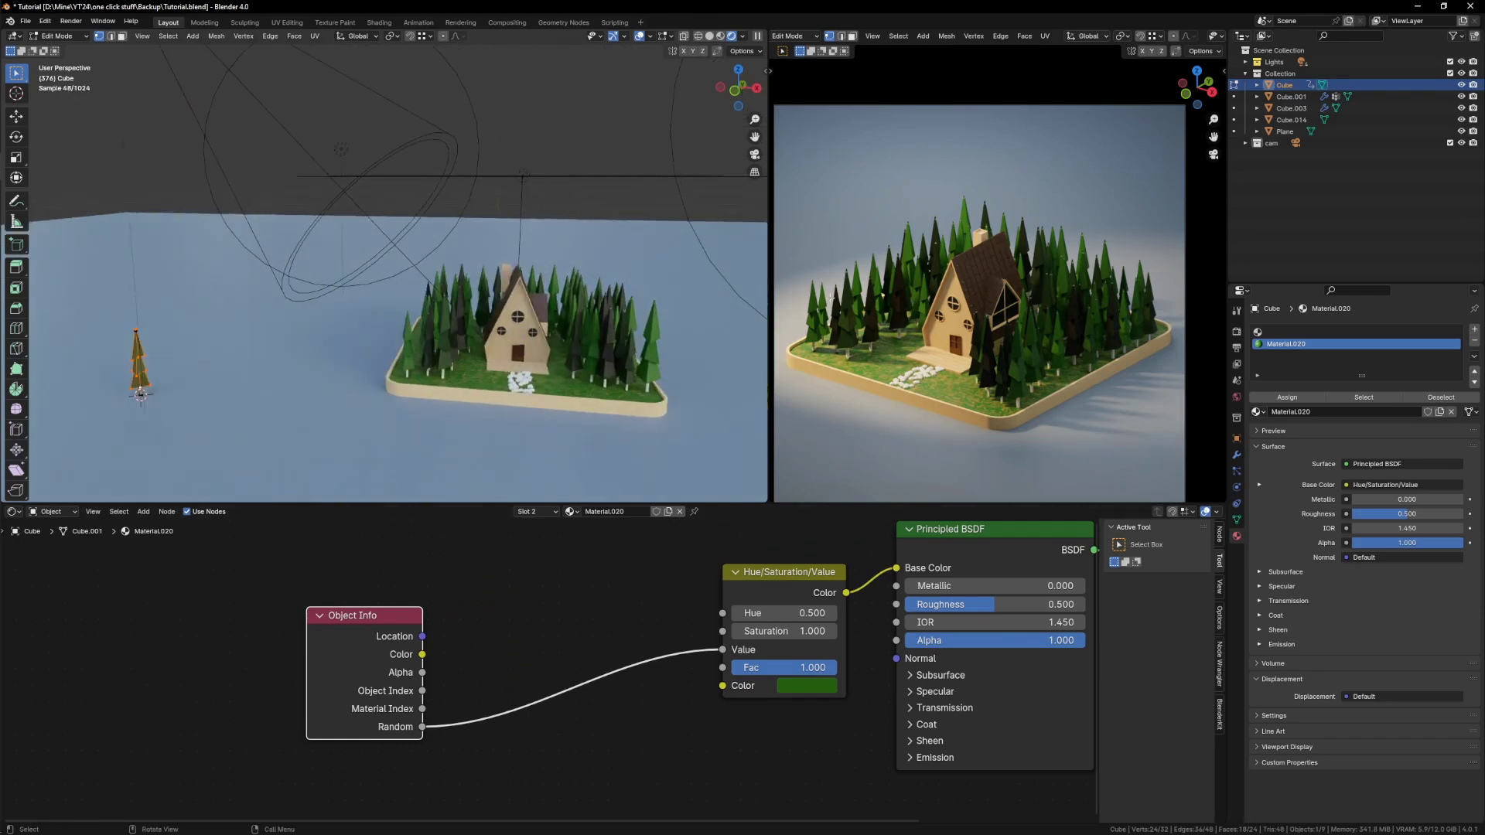
scroll(830, 298, "up", 1)
scroll(542, 608, "up", 1)
key("shift+a")
left_click(596, 588)
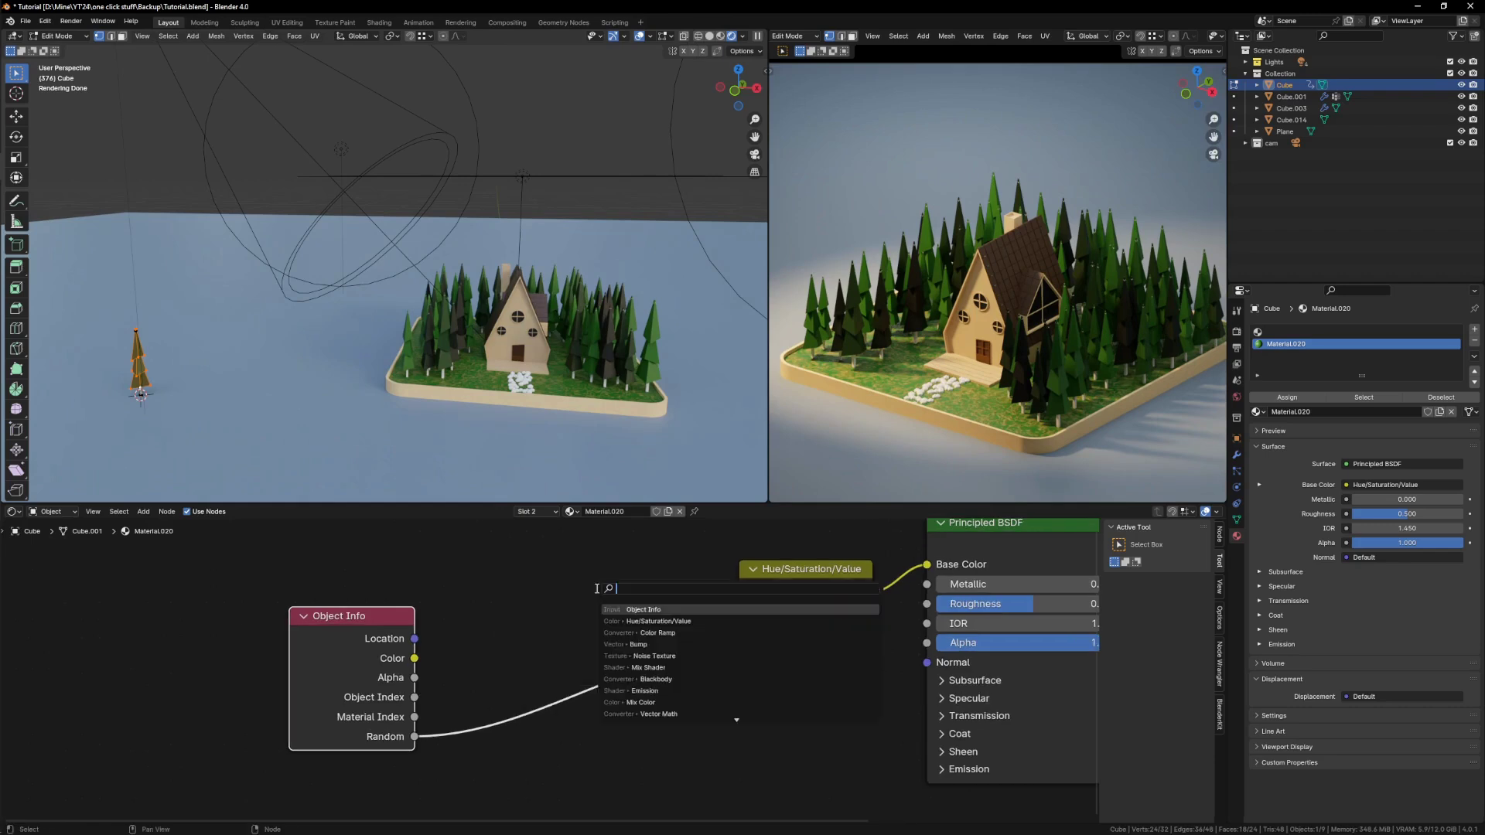
type("co")
key("Return")
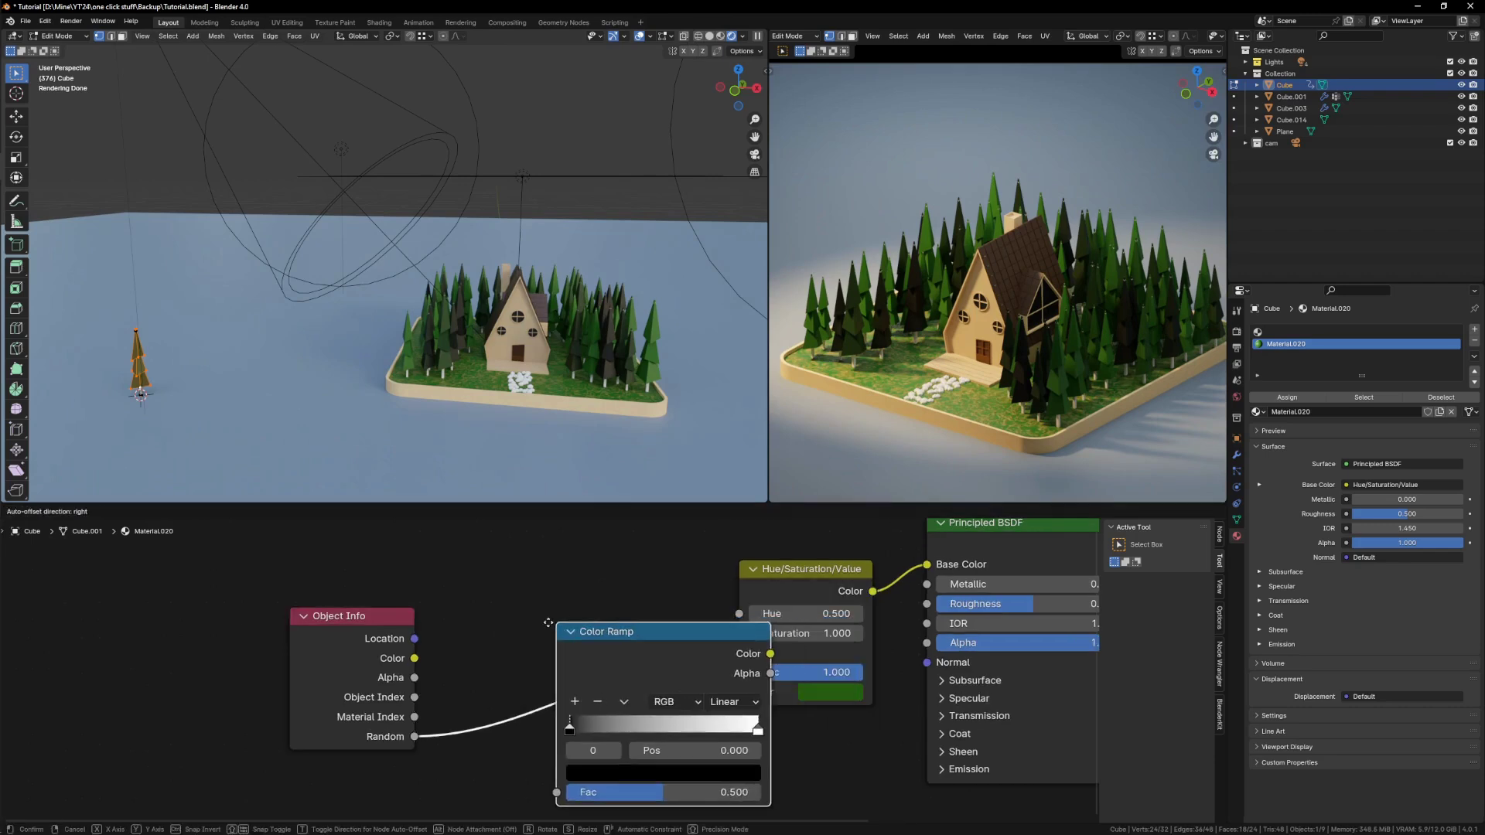
left_click(619, 684)
Step: Set the Color Ramp's first stop to grey with Value 0.298
left_click(619, 684)
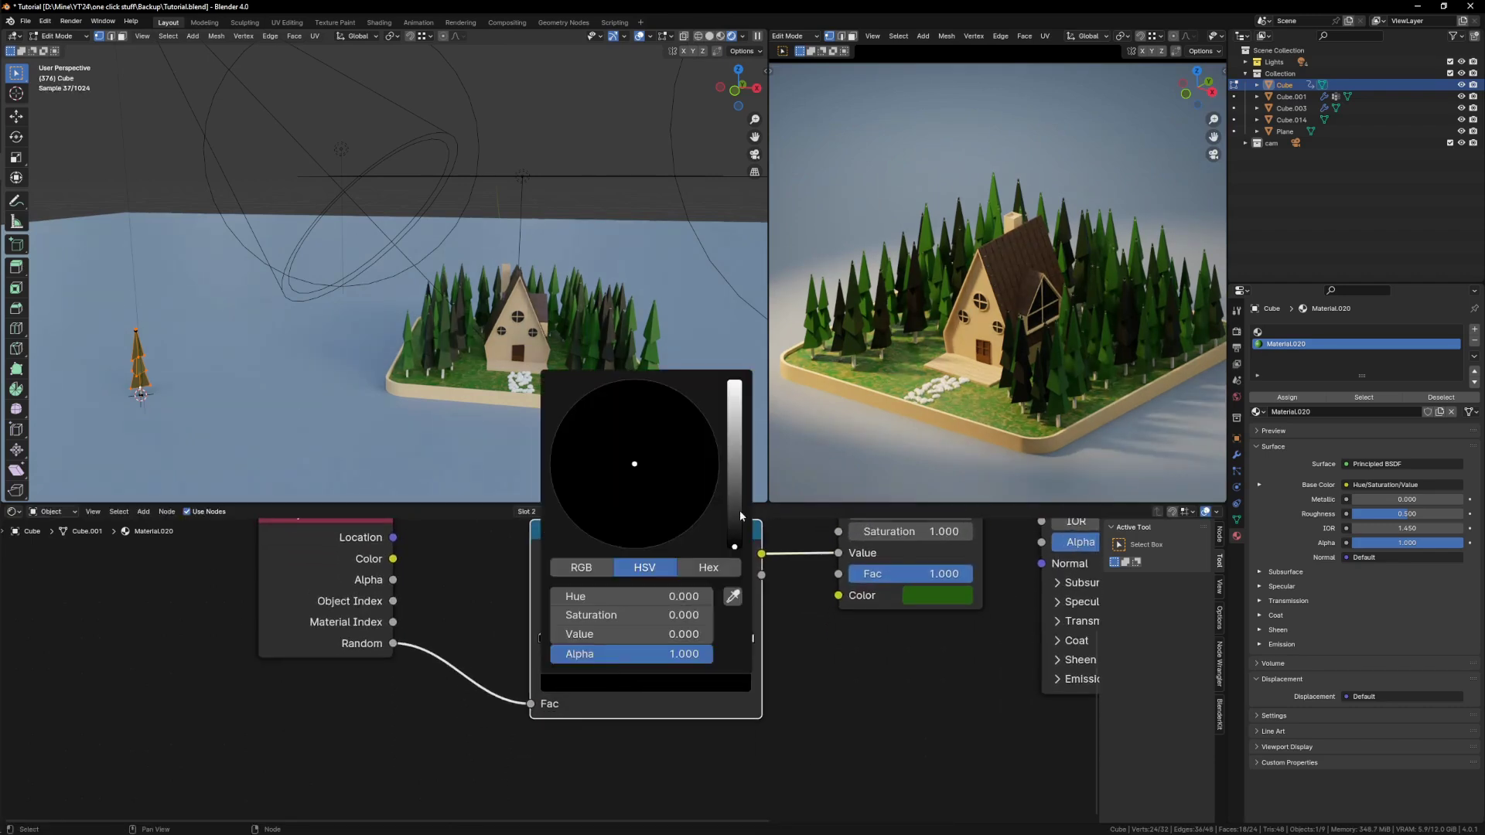
left_click_drag(740, 511, 735, 450)
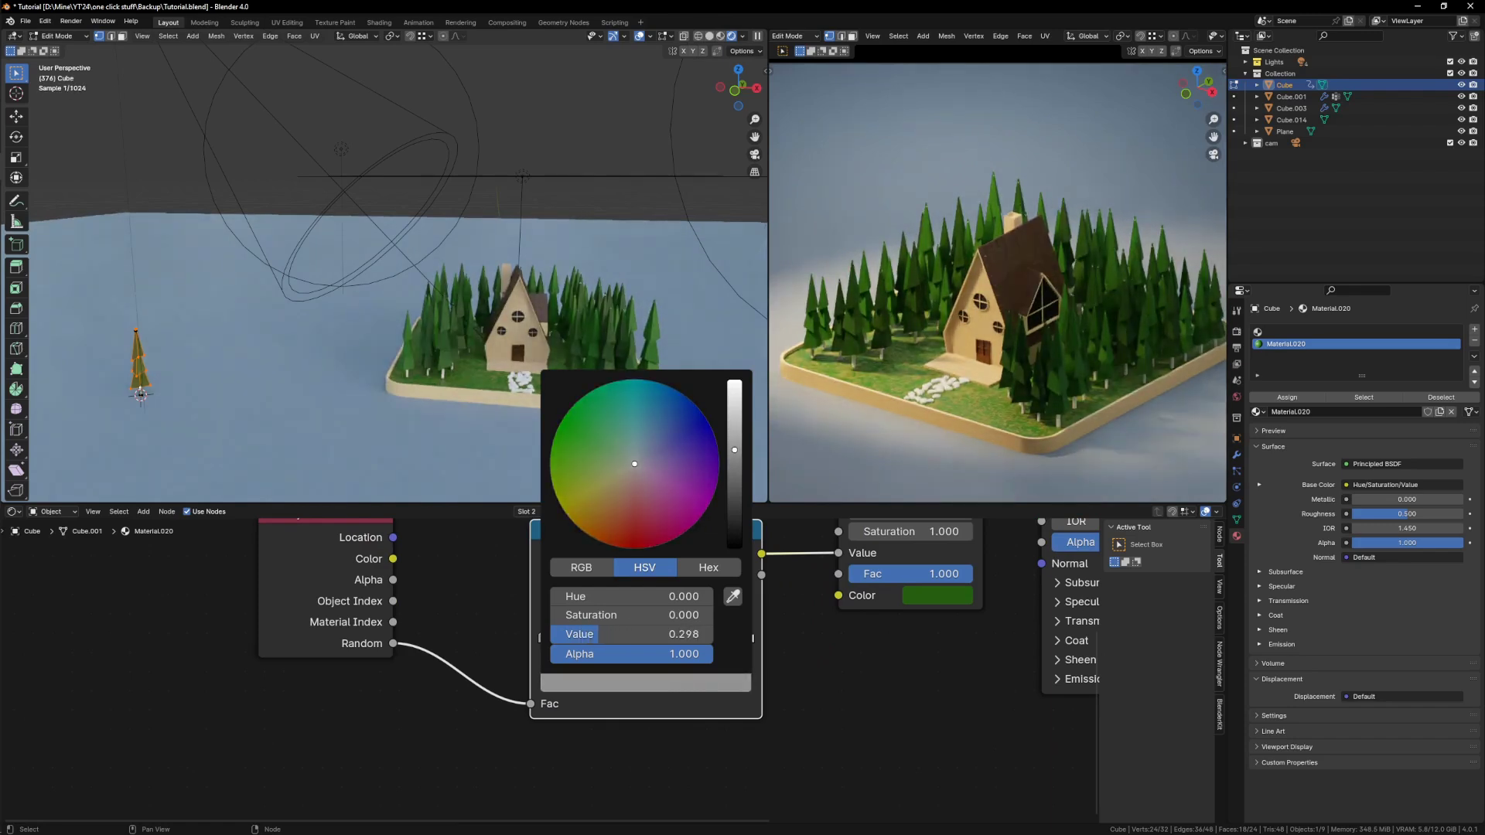
scroll(737, 648, "down", 5)
left_click_drag(653, 584, 626, 578)
left_click_drag(468, 584, 391, 577)
left_click_drag(658, 602, 616, 585)
scroll(604, 591, "down", 3)
middle_click_drag(607, 582, 619, 557)
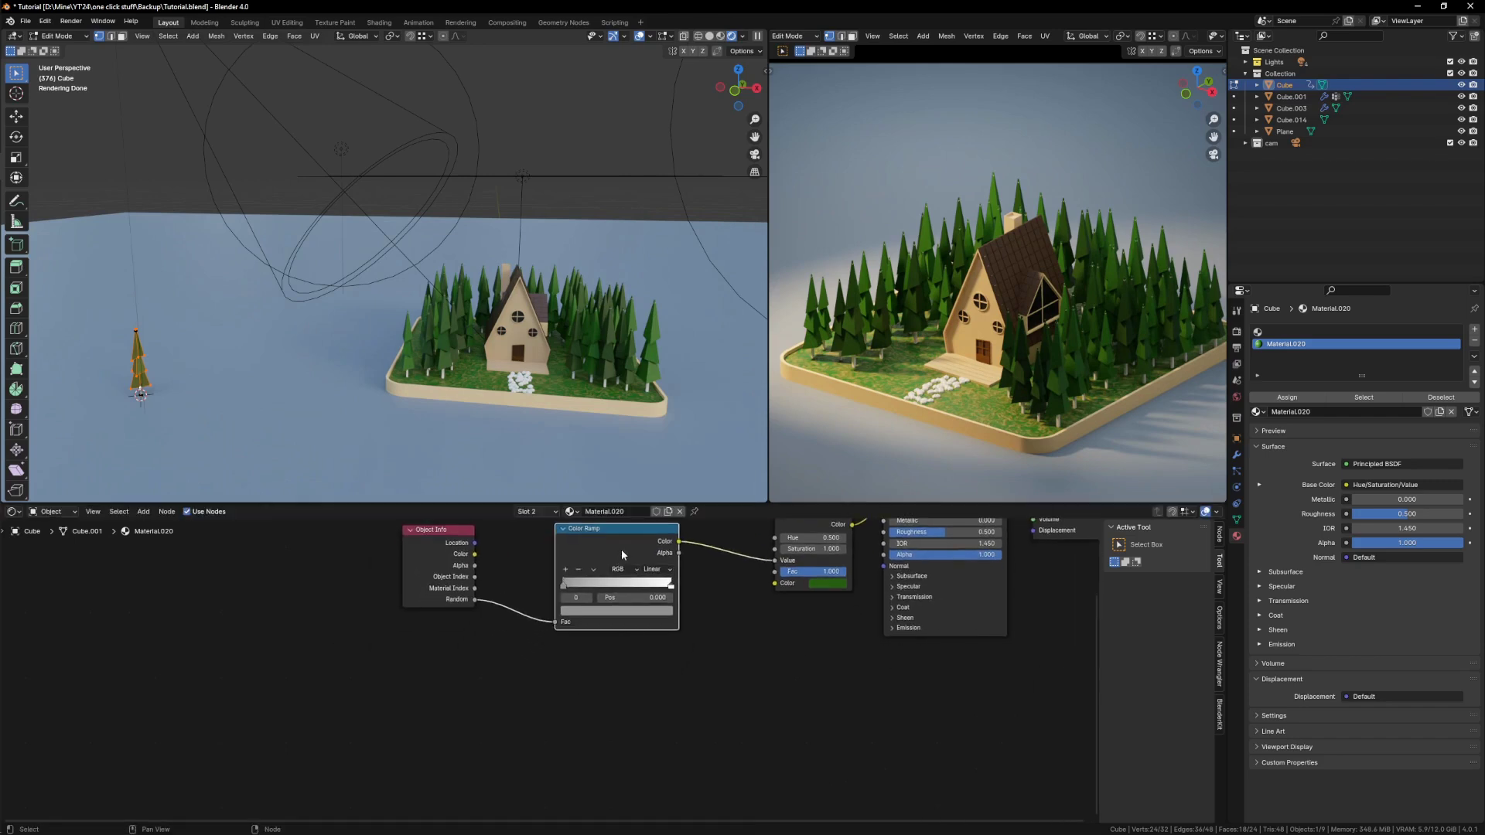
Step: Duplicate the Color Ramp below the original and copy the Hue/Saturation/Value node's dark green into the duplicate's first stop
key("shift+d")
left_click(645, 681)
scroll(735, 619, "up", 1)
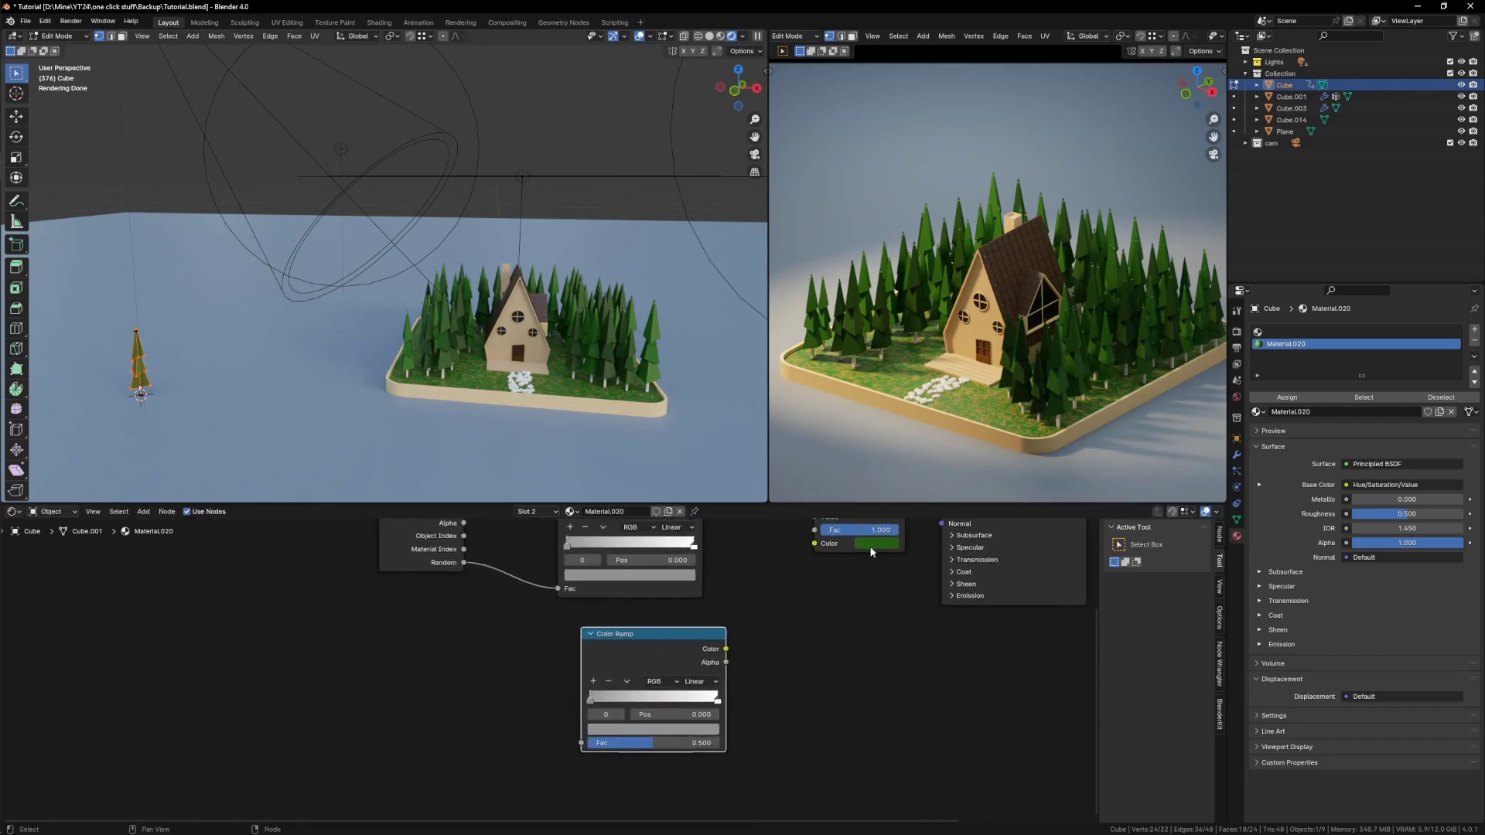
left_click_drag(658, 655, 618, 729)
scroll(708, 705, "up", 1)
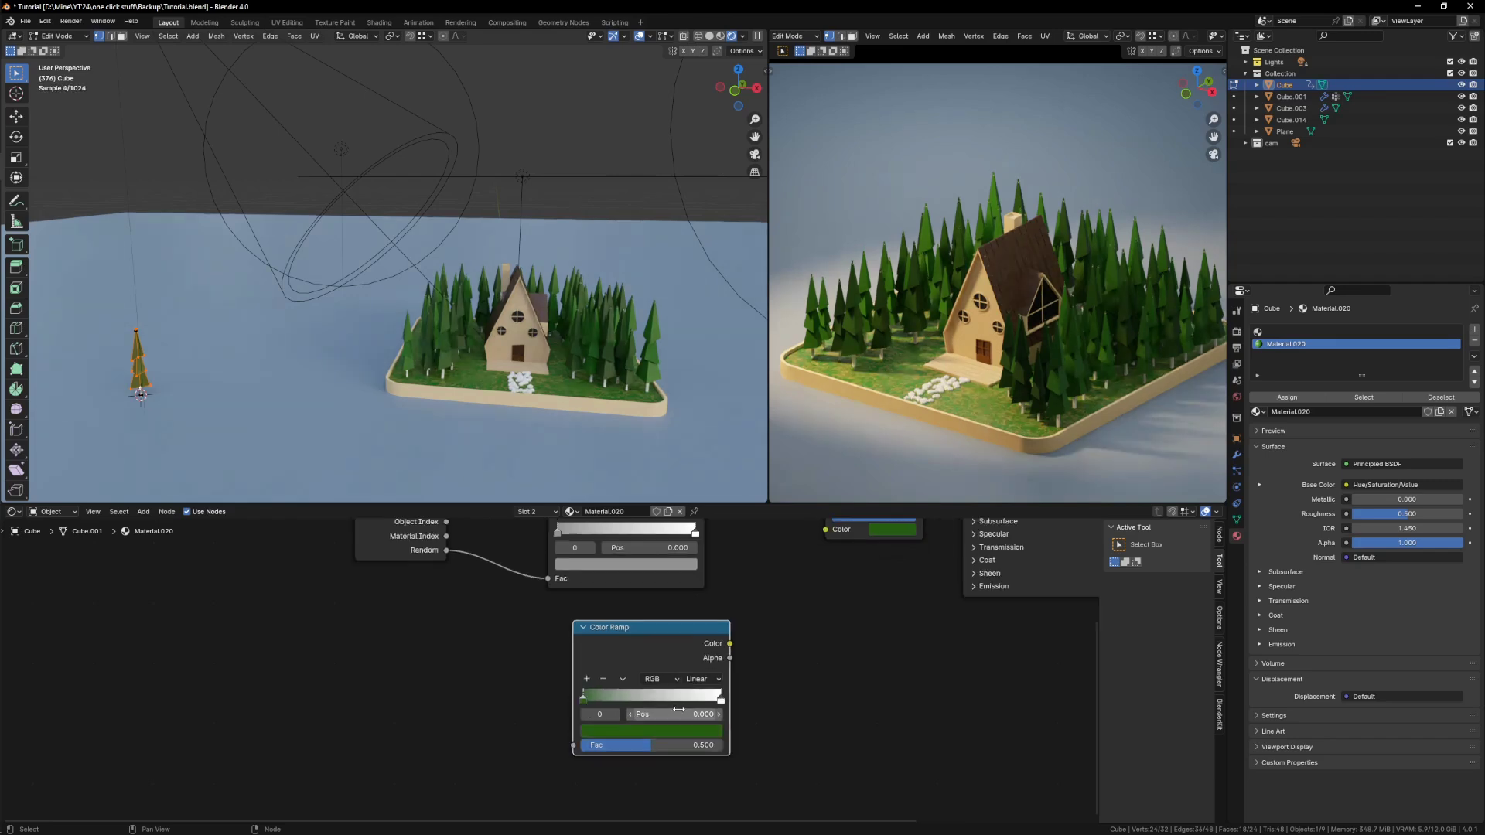
Step: Set the duplicated Color Ramp's last stop to a darkened yellow-green with Hue 0.224 and Saturation 0.999
left_click(718, 703)
left_click(693, 730)
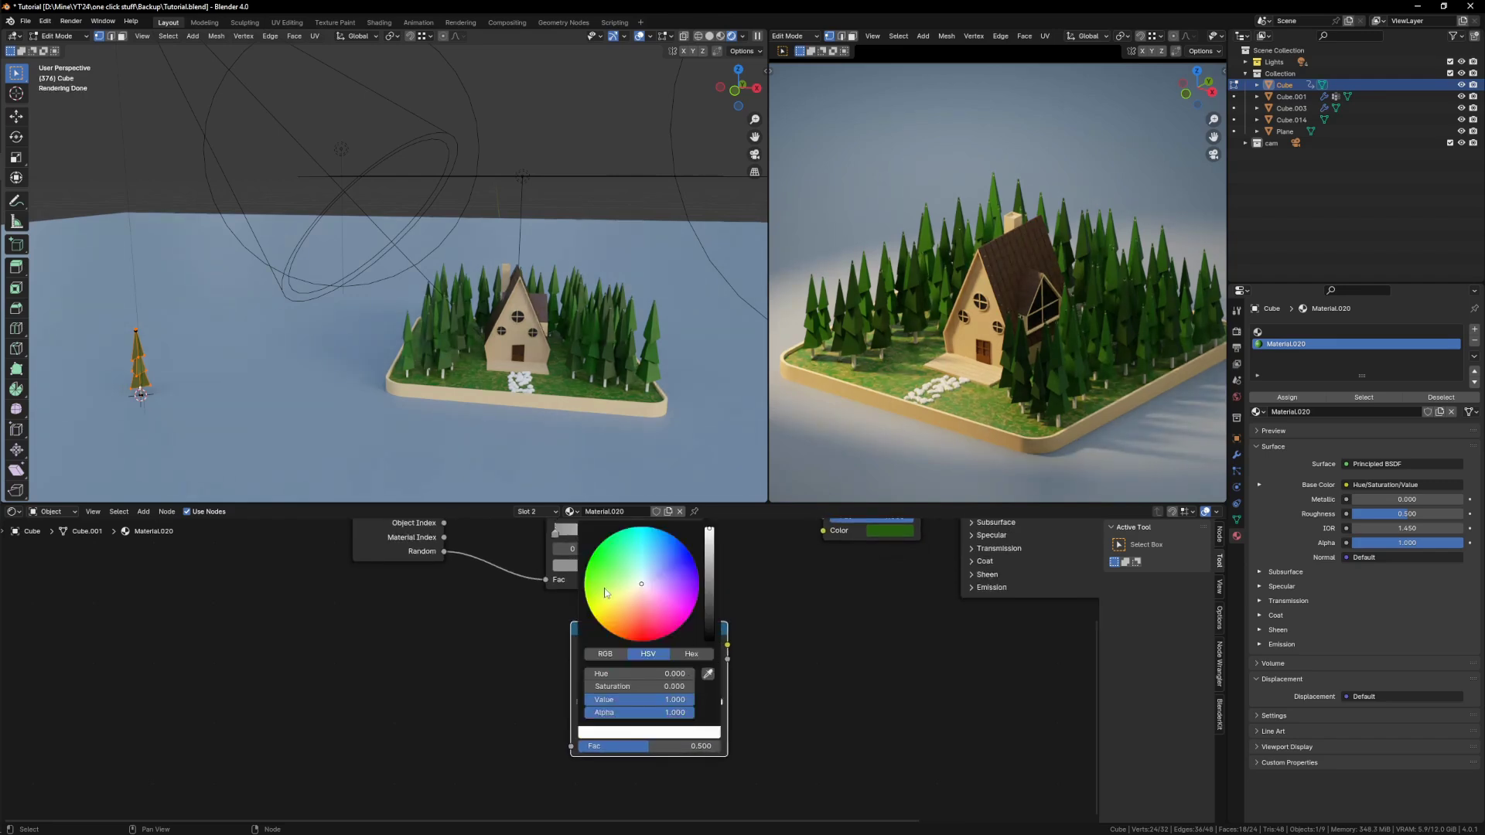
left_click_drag(605, 593, 589, 588)
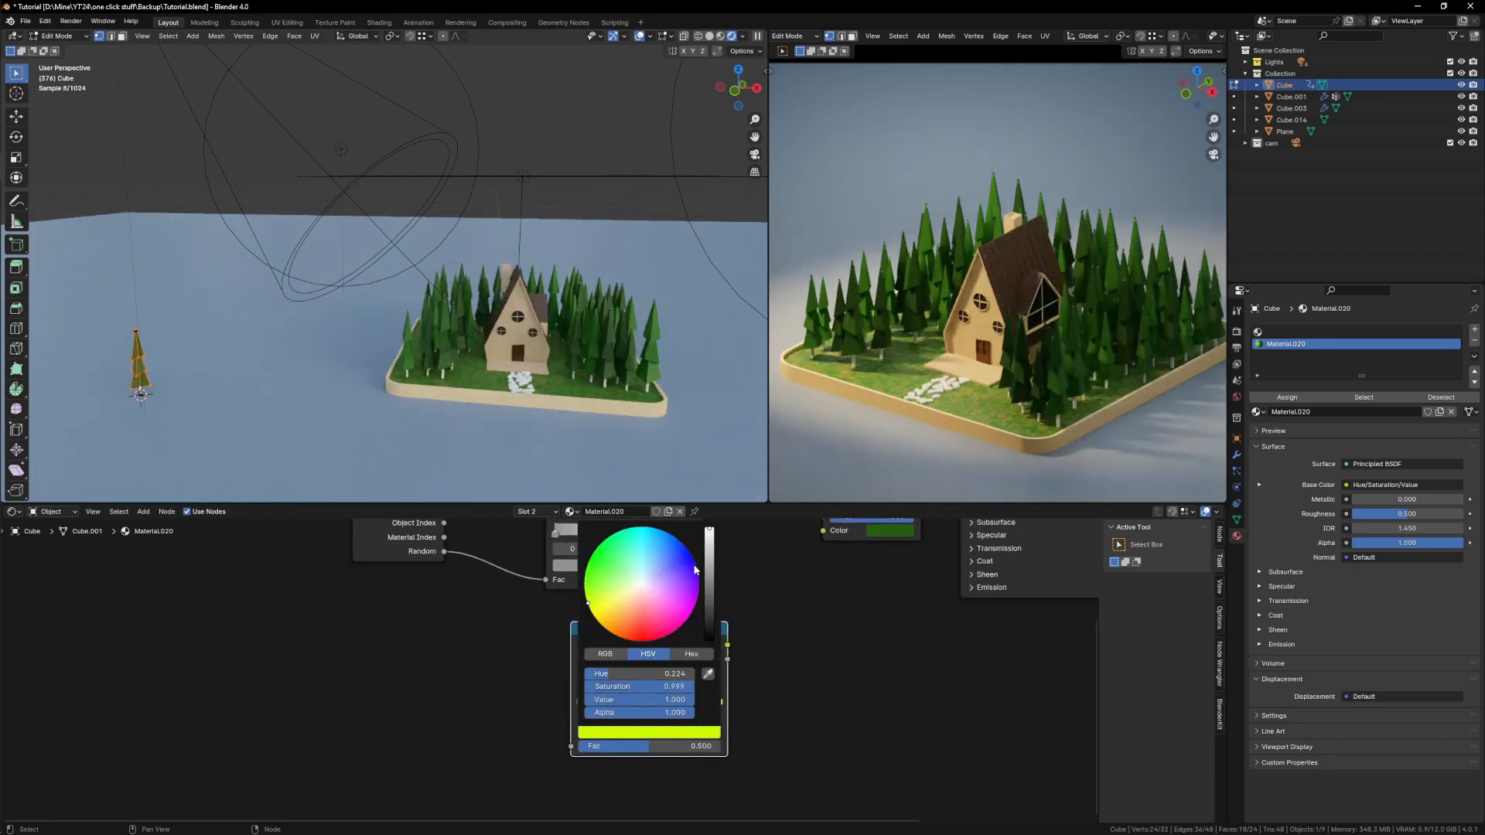
left_click_drag(710, 530, 710, 584)
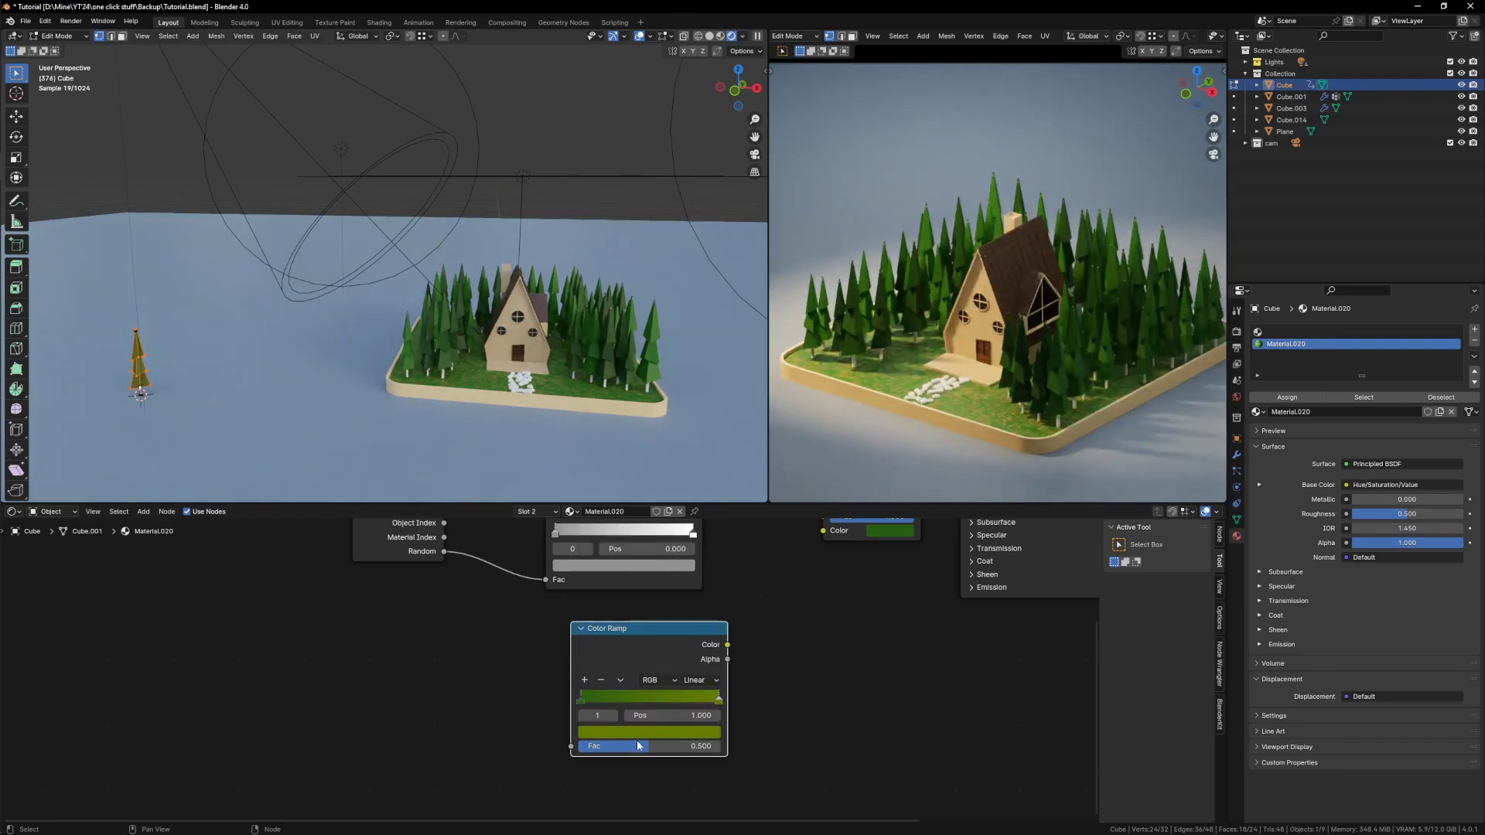
Step: Connect Object Info's Random output to the green Color Ramp's Fac and that ramp's Color to the Hue/Saturation/Value node's Color input
scroll(685, 652, "down", 2)
left_click_drag(512, 577, 606, 718)
middle_click_drag(711, 657, 667, 680)
left_click_drag(675, 668, 764, 657)
scroll(653, 707, "up", 2)
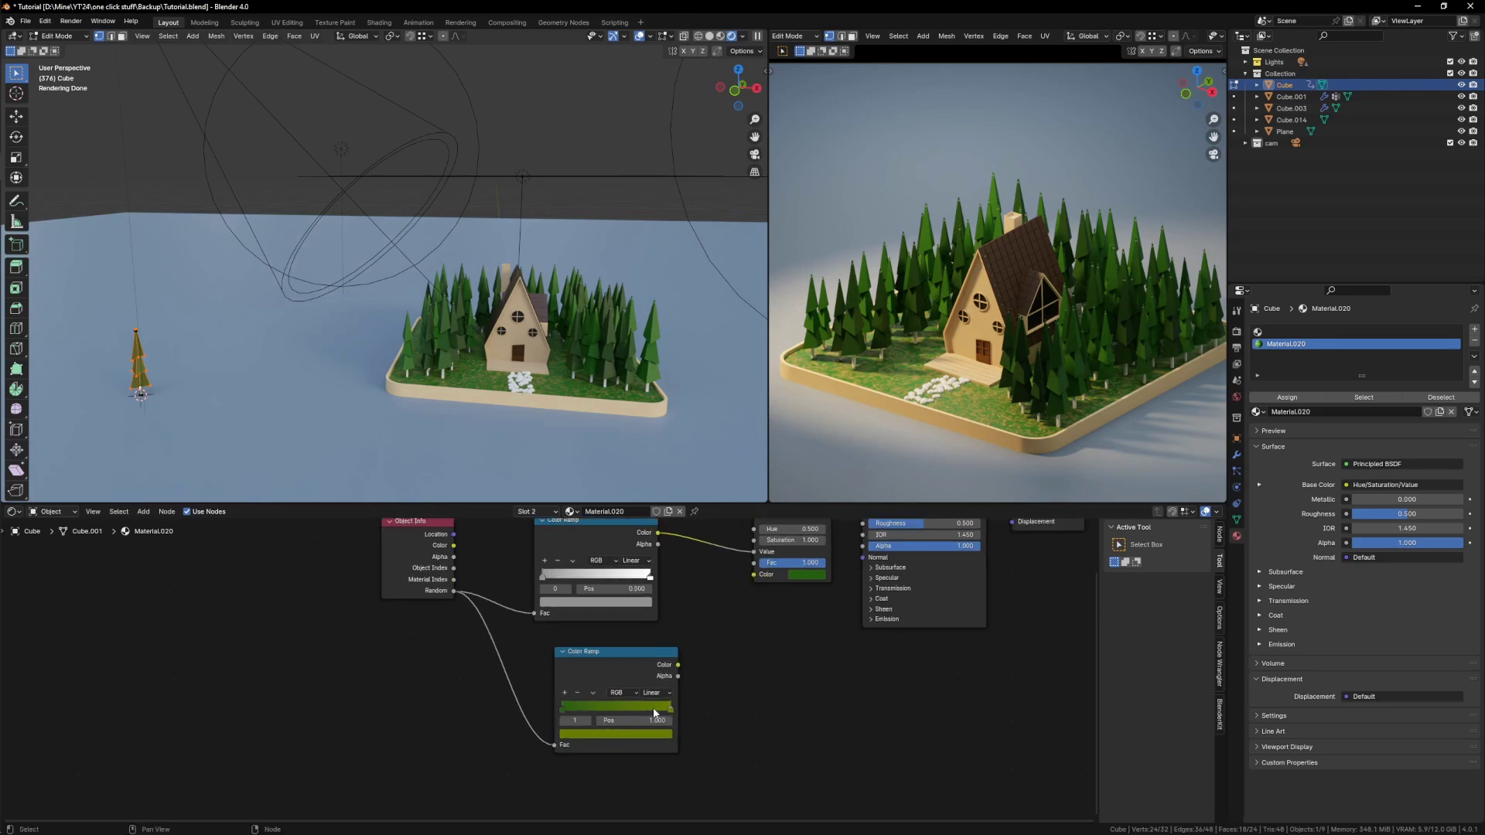
scroll(729, 657, "down", 2)
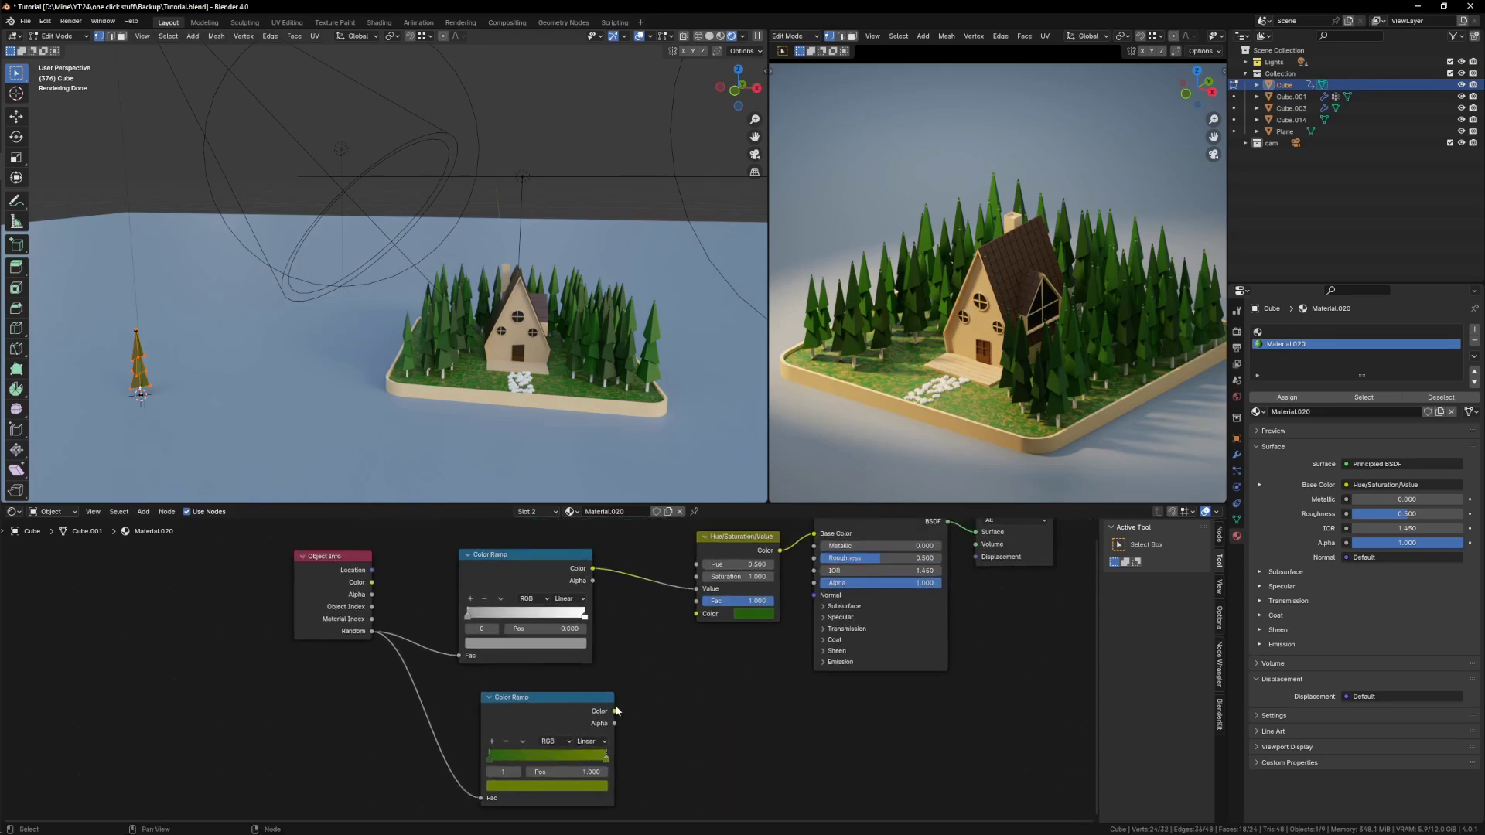
left_click_drag(614, 711, 696, 613)
key("KP_0")
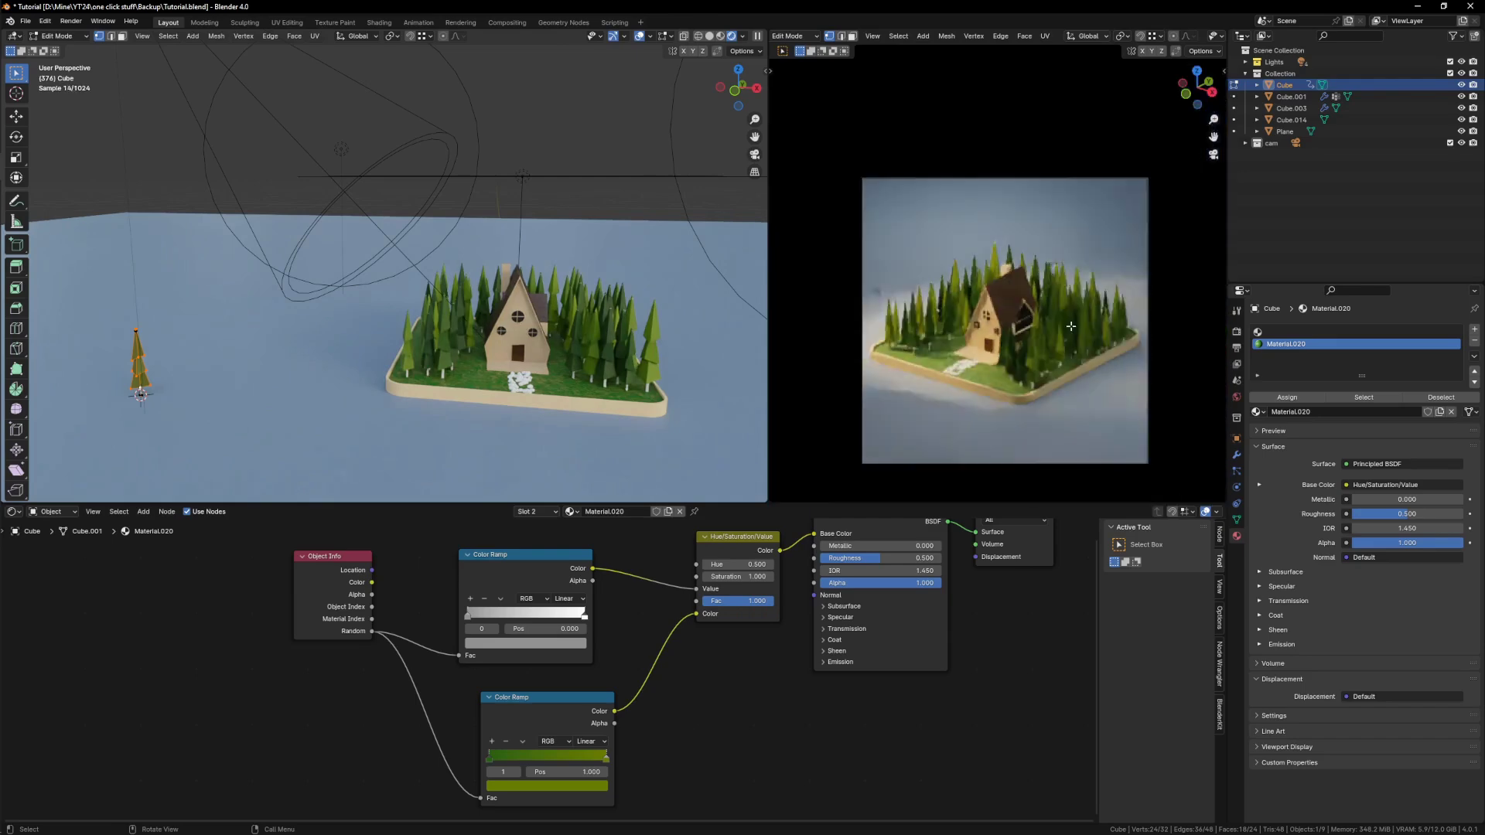
key("Tab")
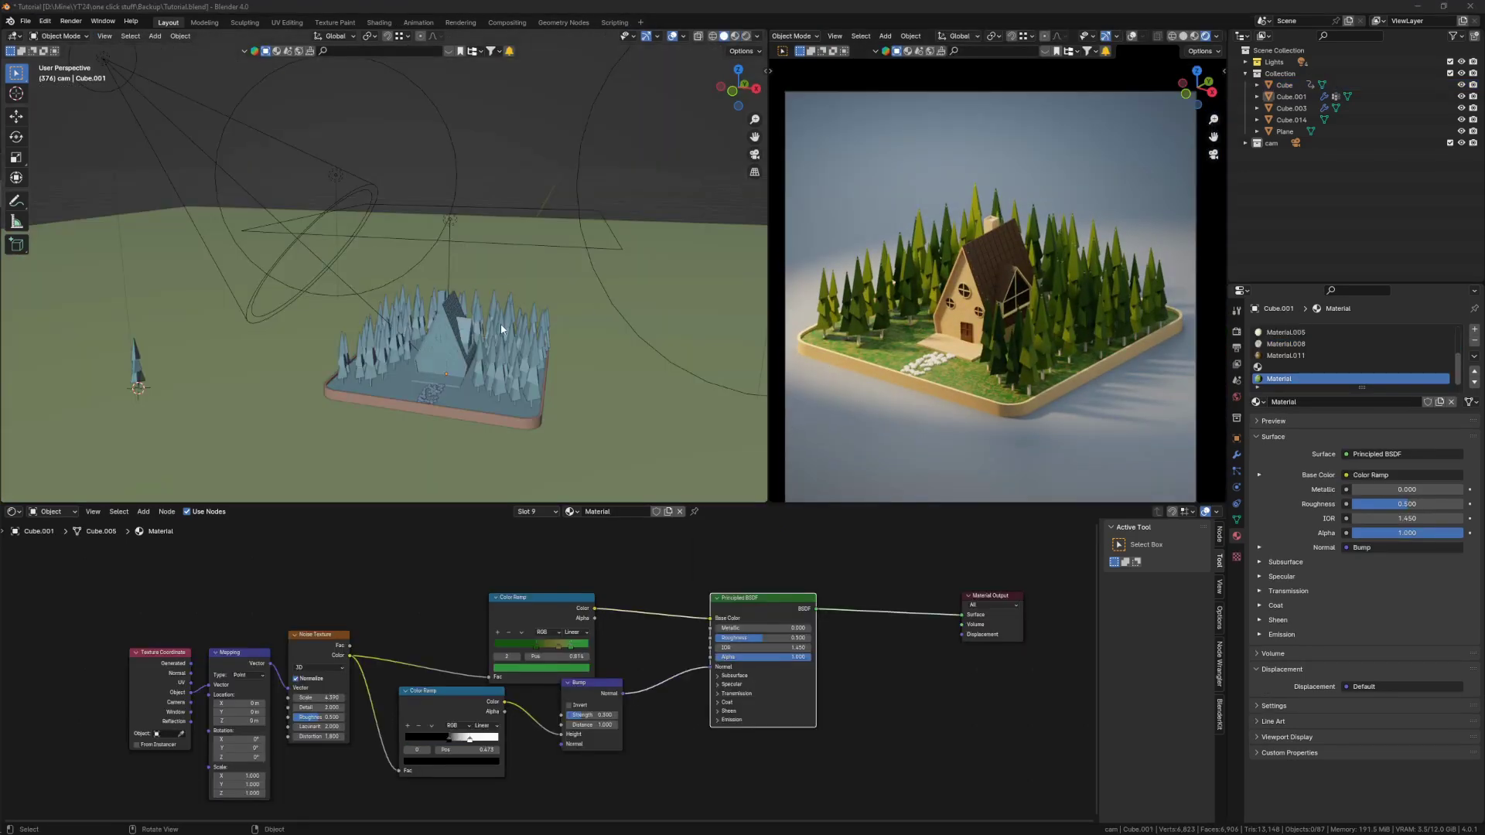
Step: Select all linked geometry of the standalone source tree's trunk in Edit Mode
scroll(832, 322, "up", 7)
scroll(314, 335, "down", 1)
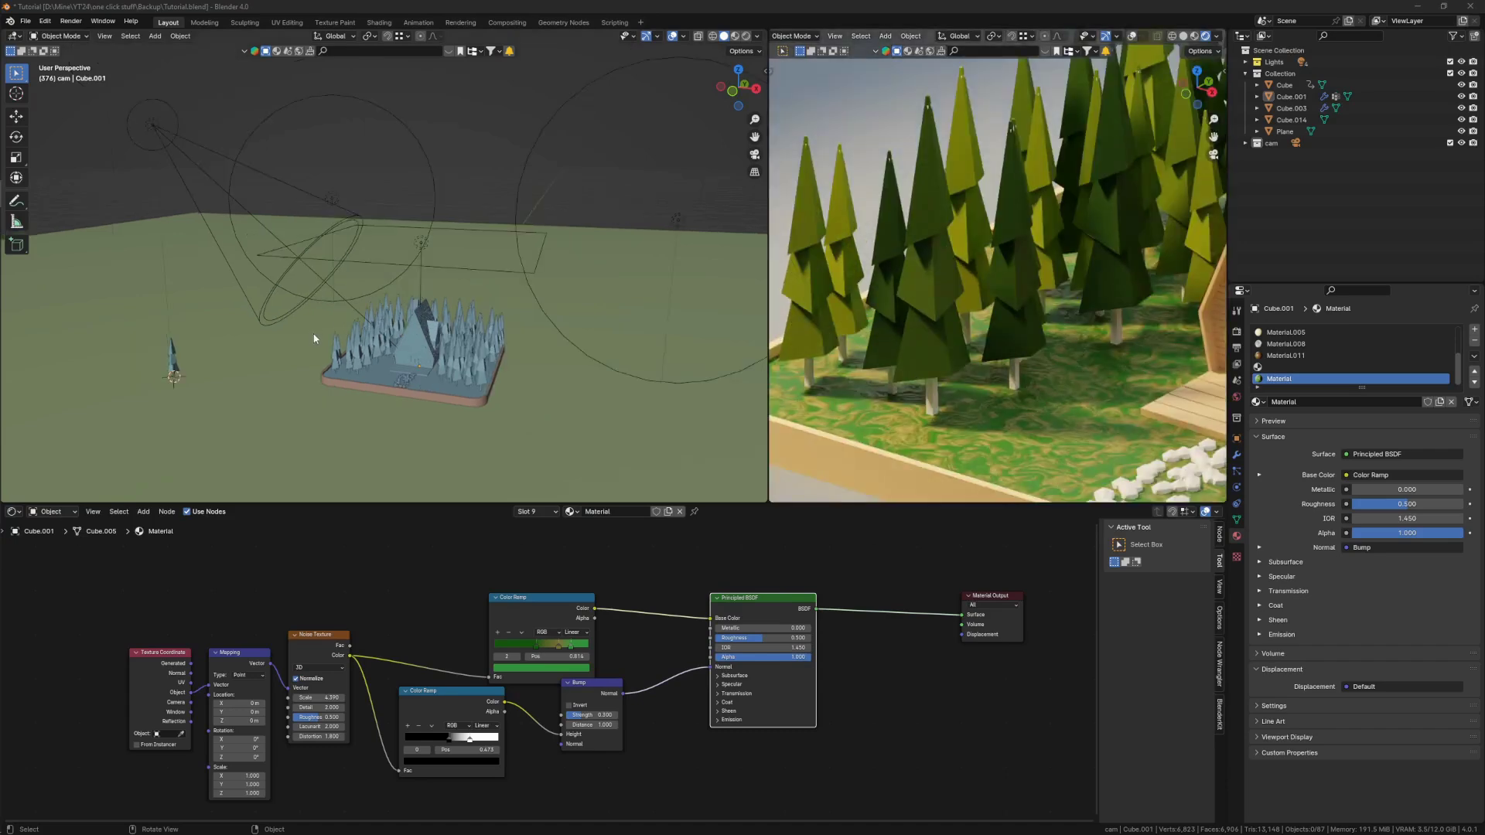
middle_click_drag(166, 352, 286, 356, "shift")
scroll(287, 358, "up", 7)
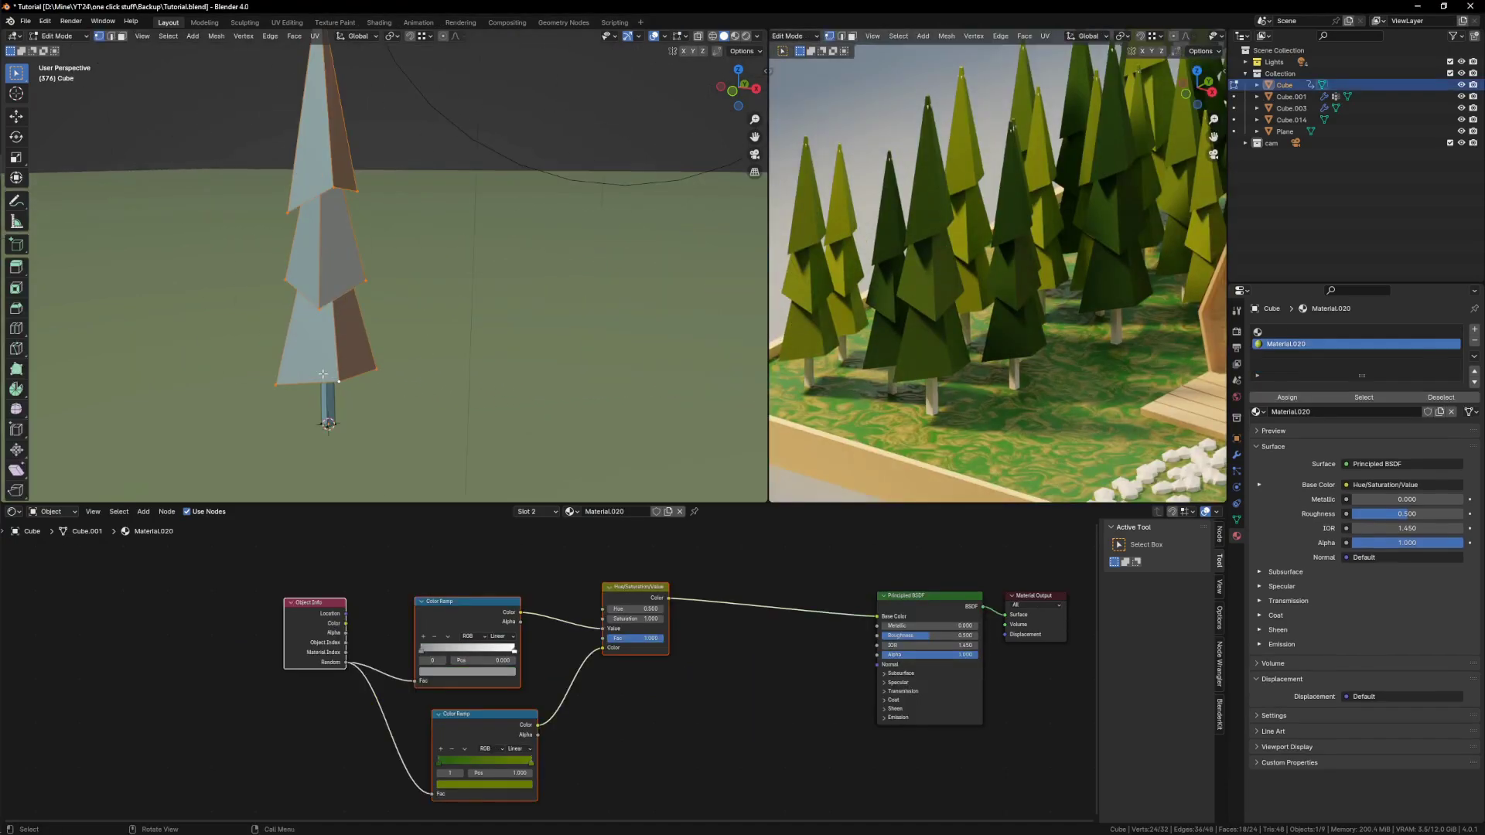
scroll(494, 176, "up", 5)
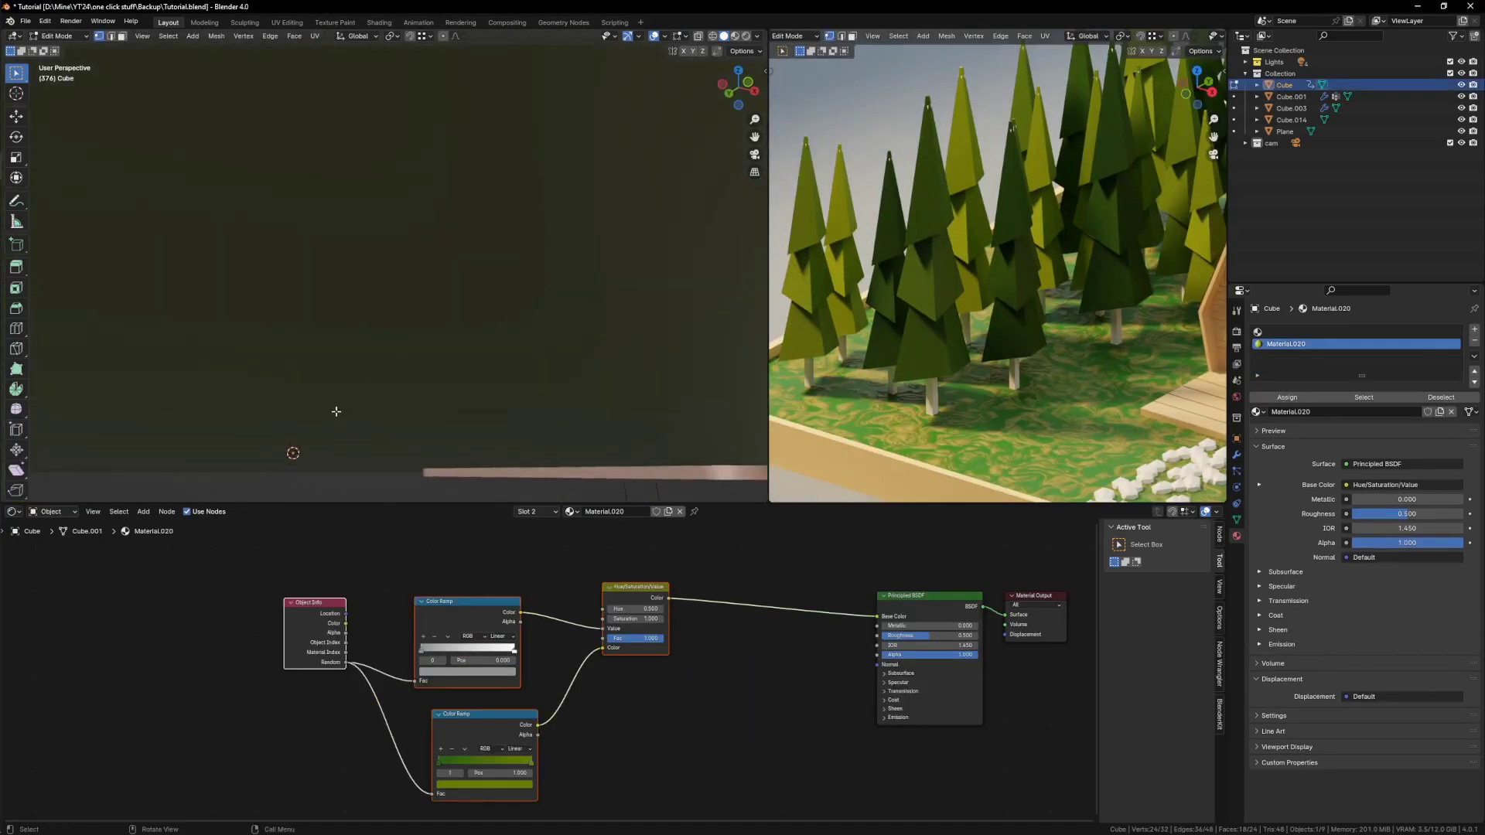
scroll(495, 177, "up", 2)
left_click(502, 226)
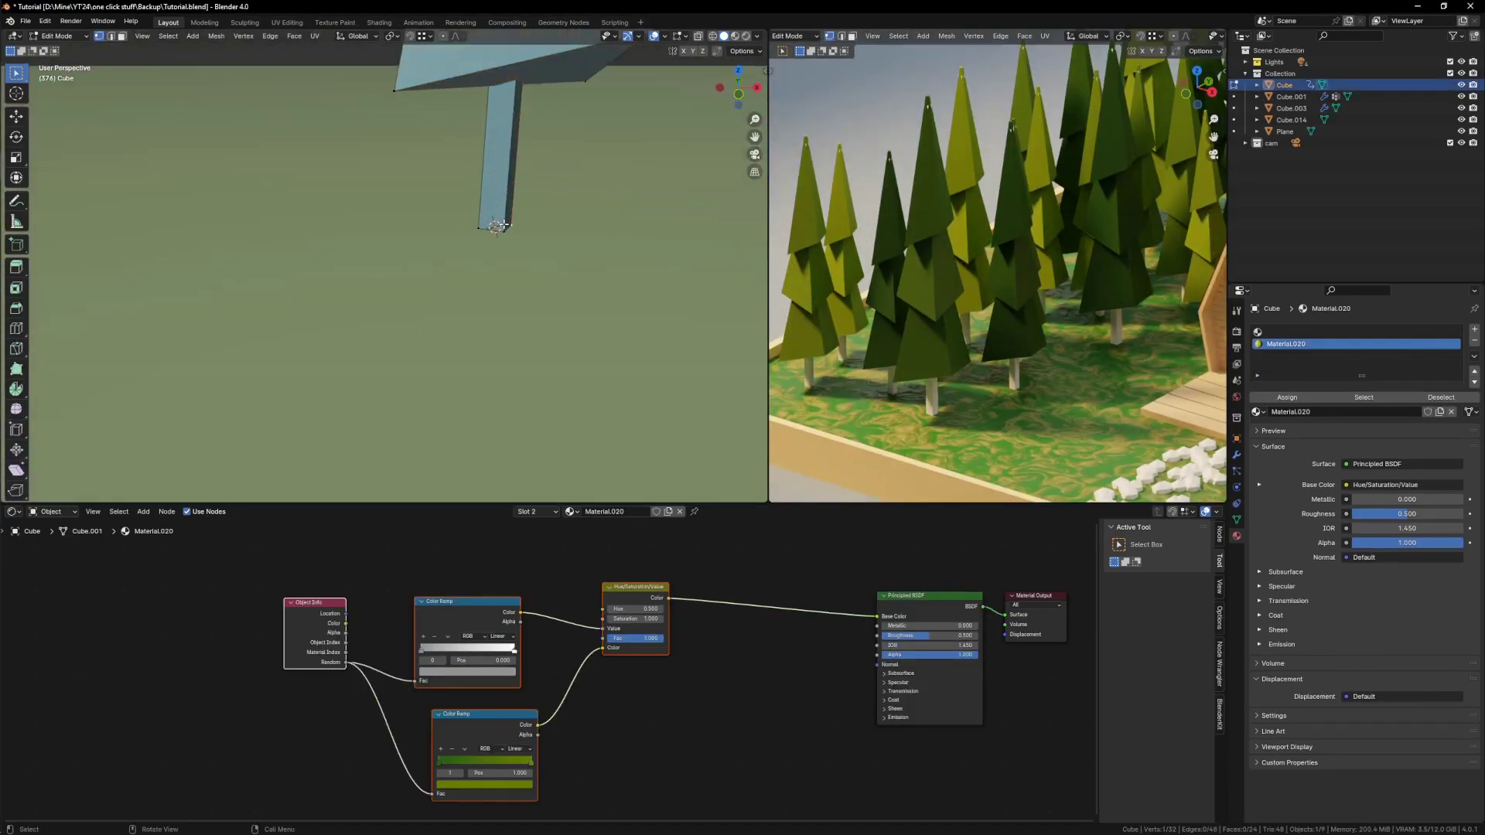
key("ctrl+l")
Step: Create a new material in the tree's empty first slot with a dark brown Base Color of Hue 0.029 and Value 0.120
left_click(1330, 333)
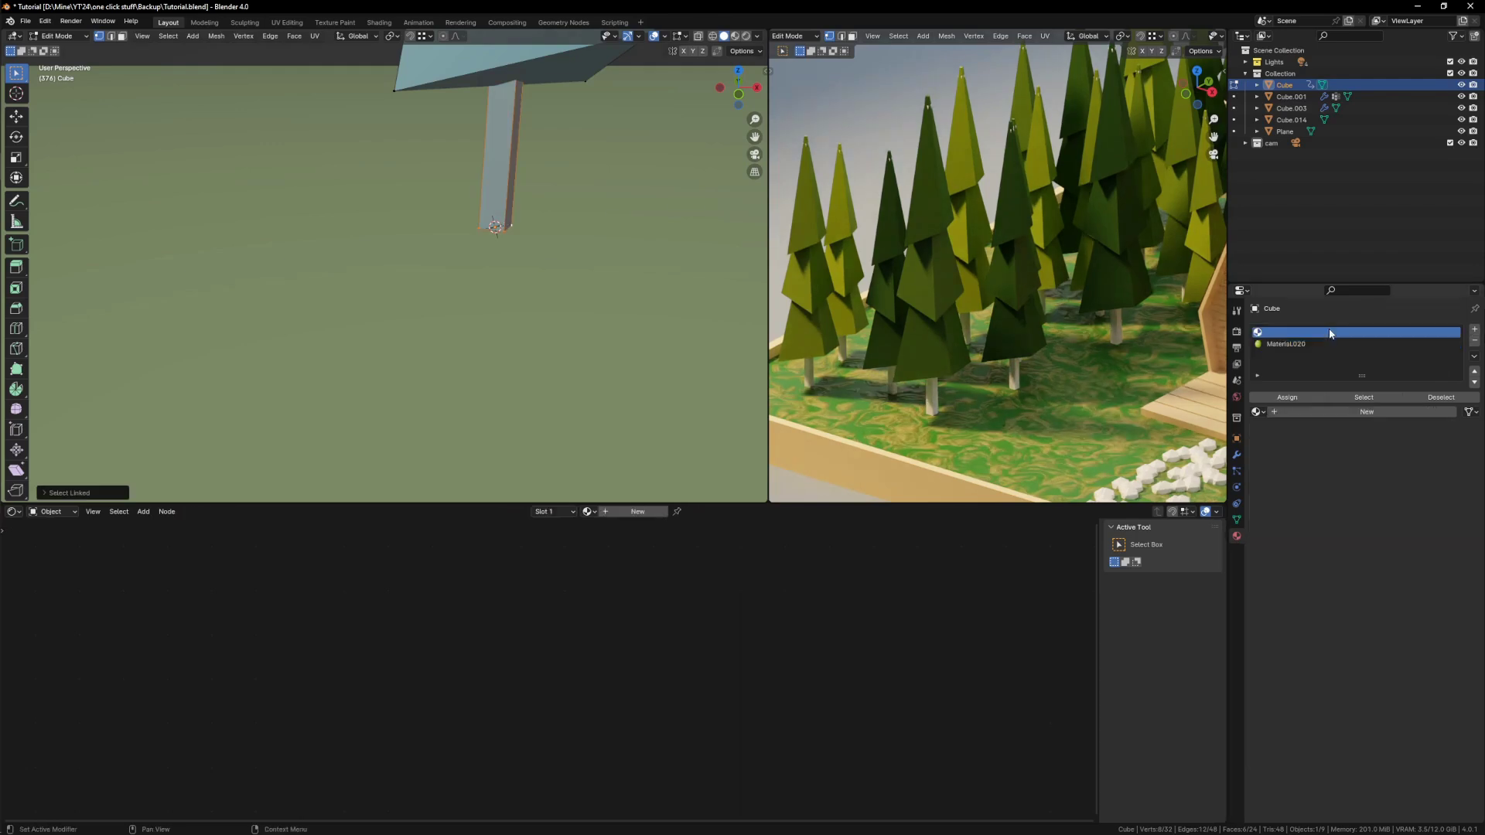
left_click(1352, 413)
left_click(1400, 486)
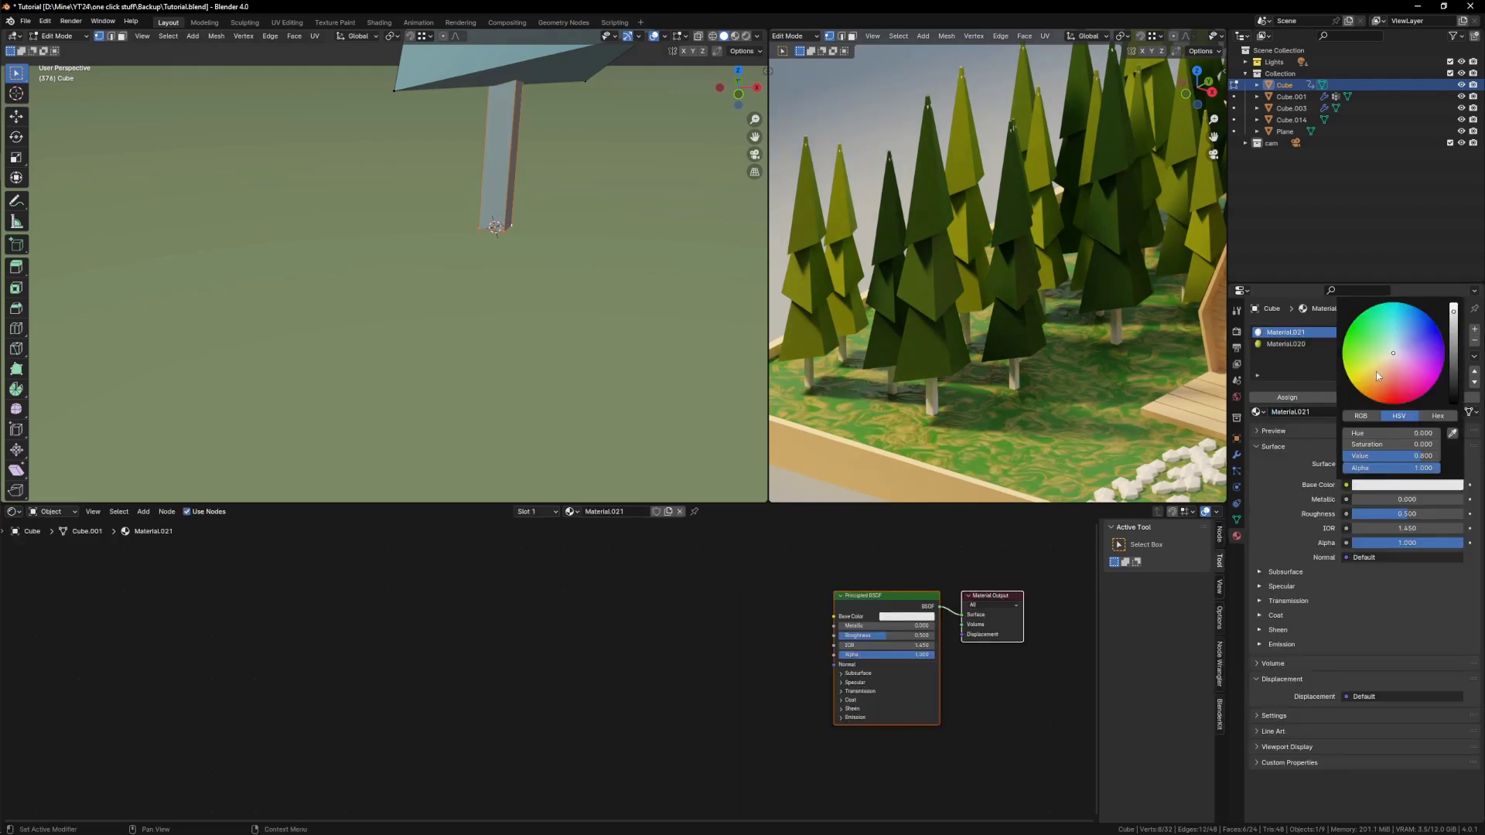
left_click(1383, 391)
left_click(1454, 373)
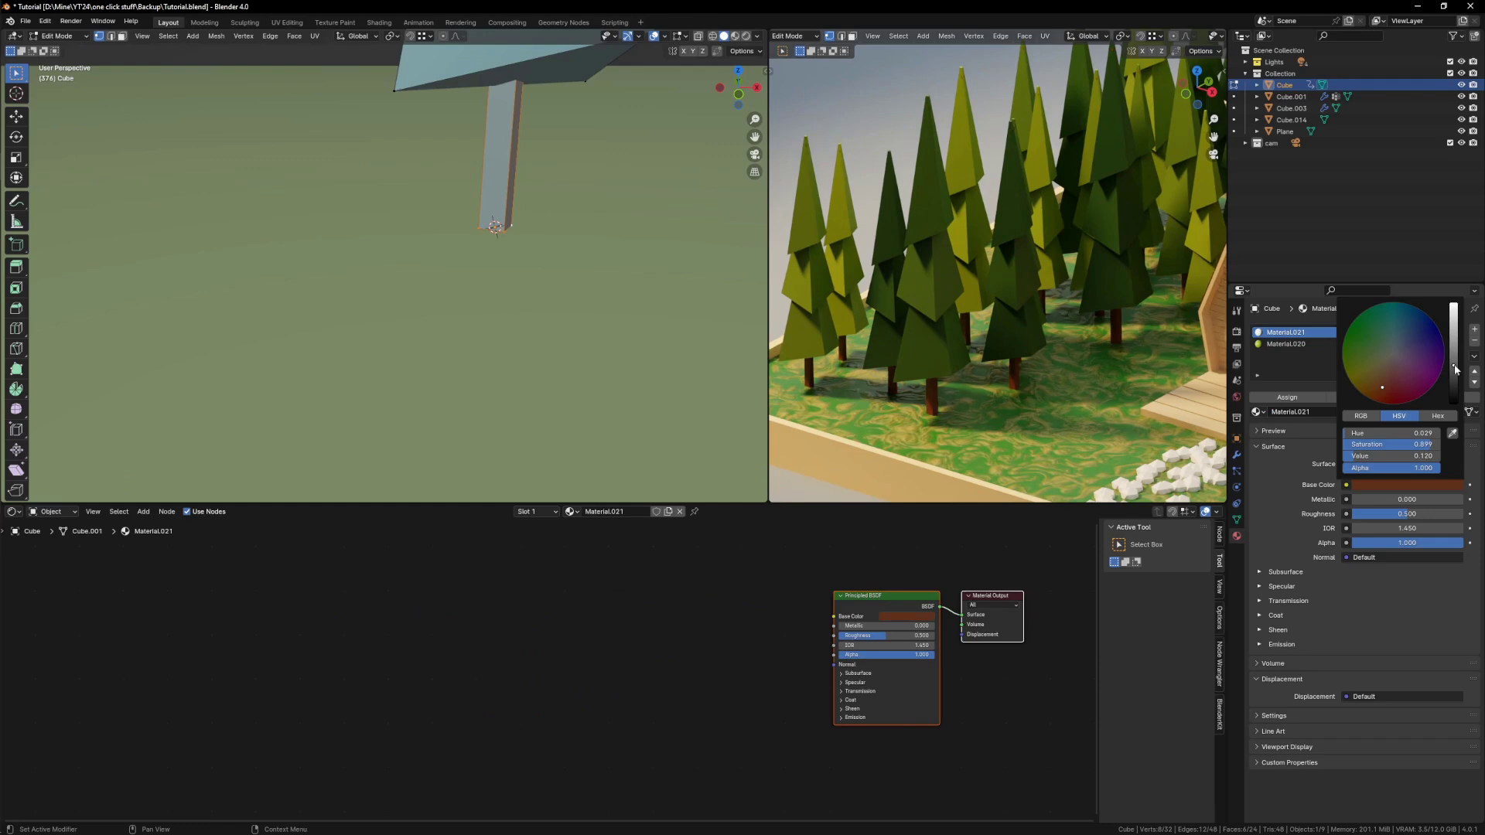
key("Tab")
key("KP_0")
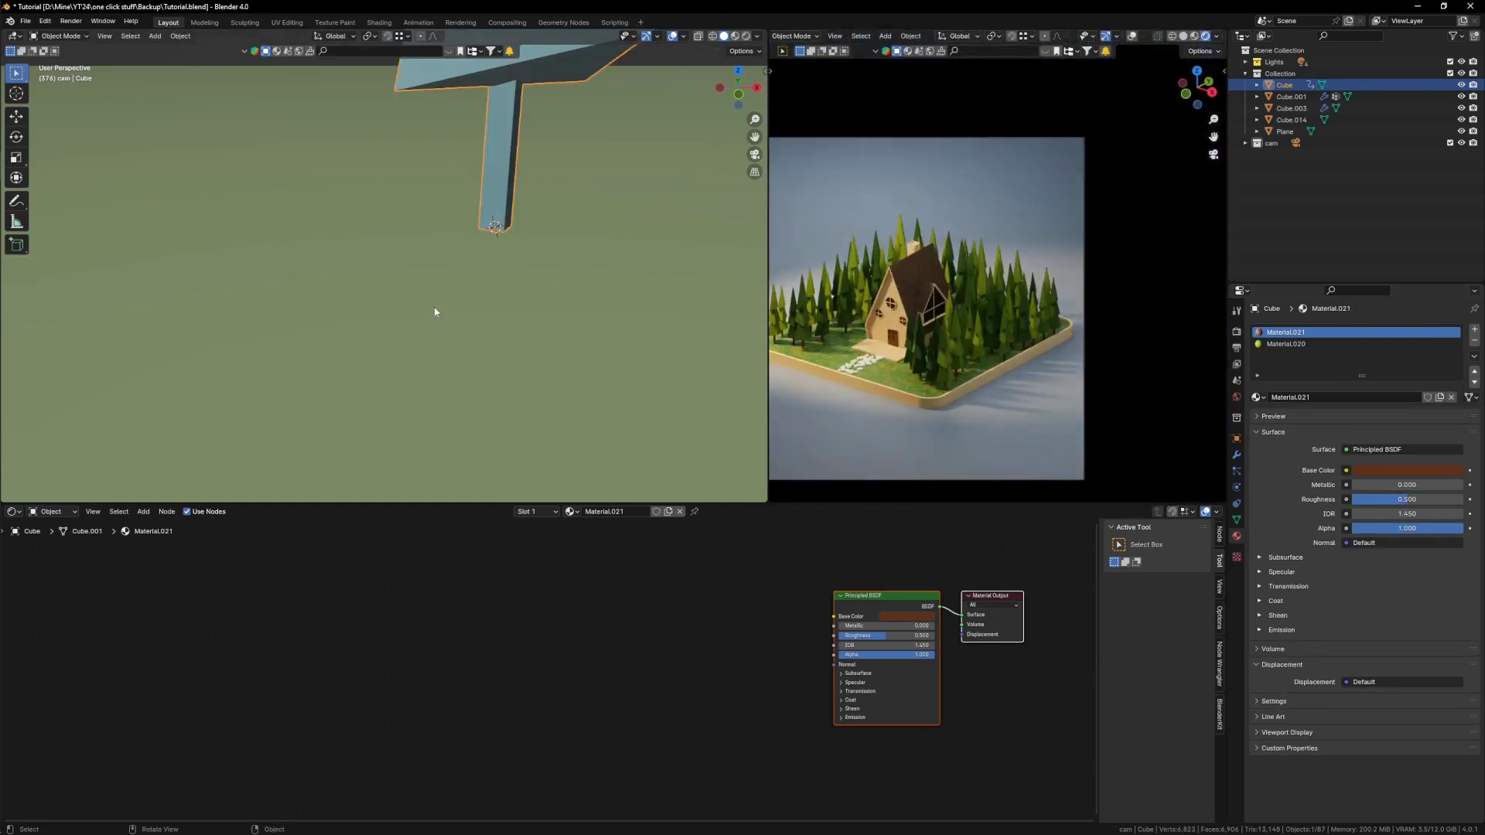
Step: Give the path stones in front of the house a new material with a grey Base Color
scroll(418, 301, "down", 5)
scroll(526, 263, "up", 6)
left_click(537, 279)
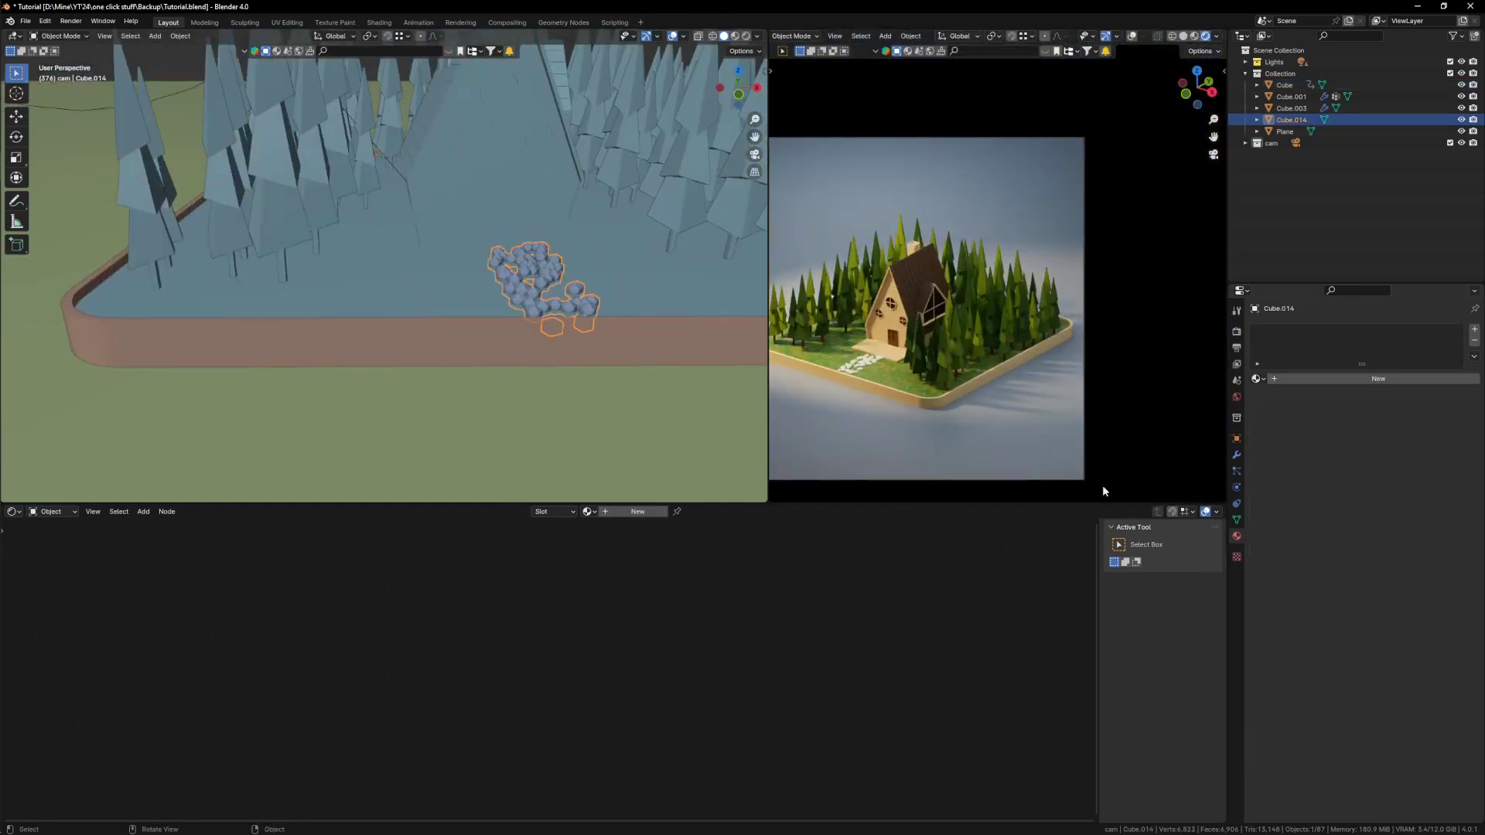
left_click(1376, 379)
left_click(1389, 451)
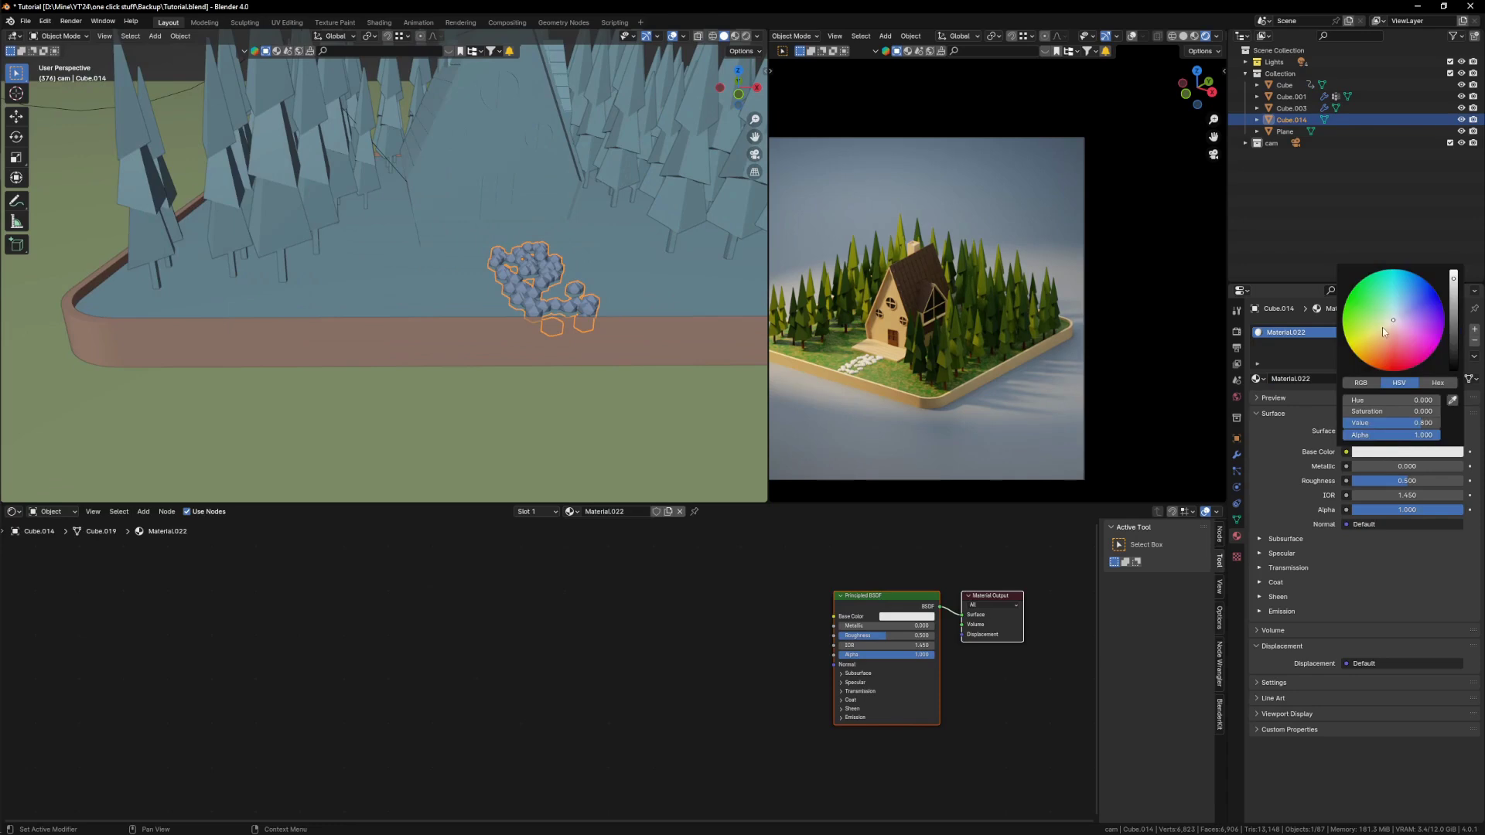
left_click(1454, 319)
scroll(862, 388, "up", 7)
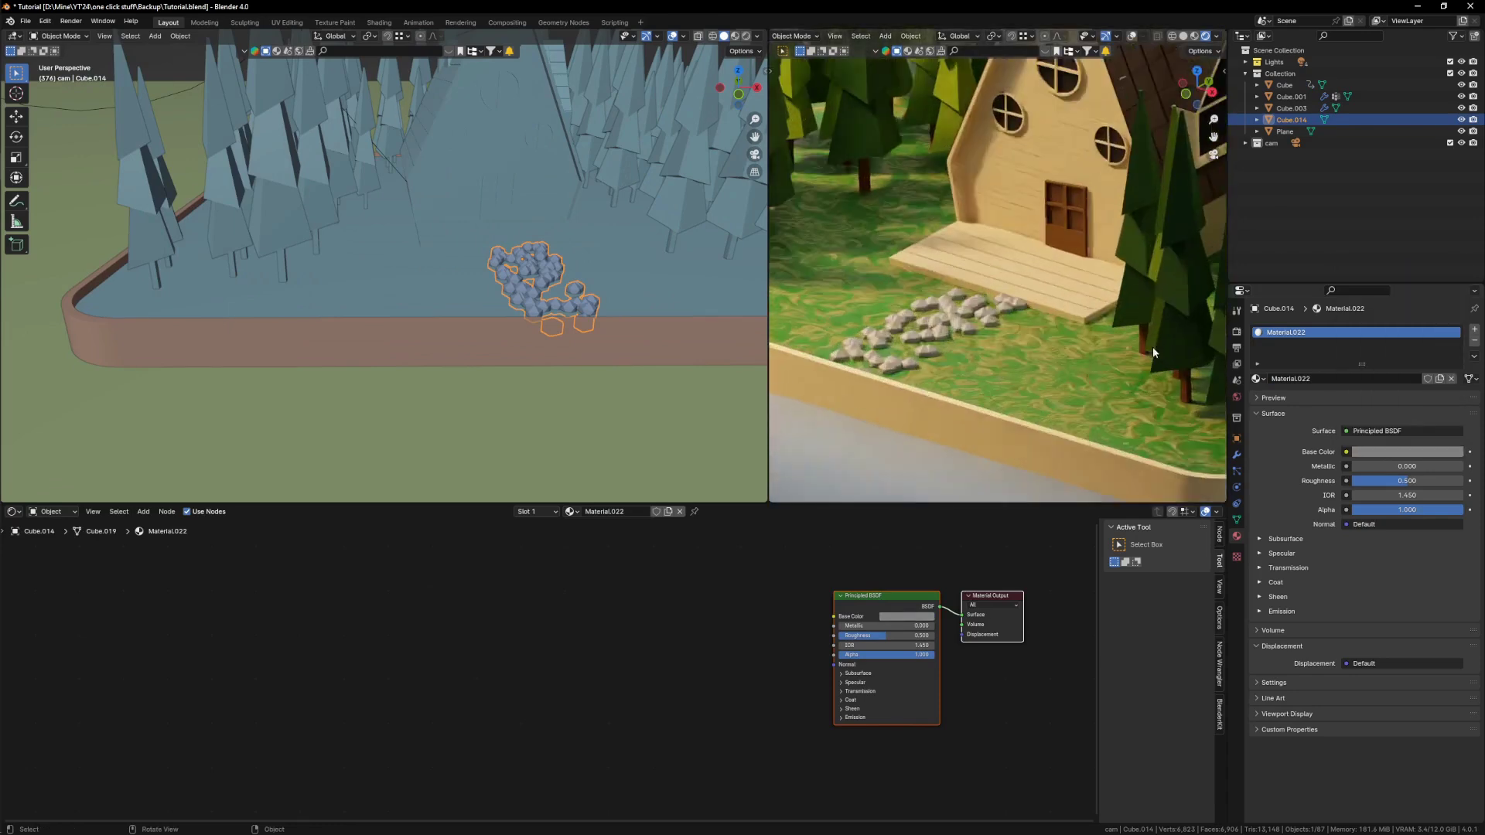
Step: Set the stone material's Base Color to dark brown with Hue 0.080 and Saturation 0.777
left_click(1386, 451)
left_click(1384, 344)
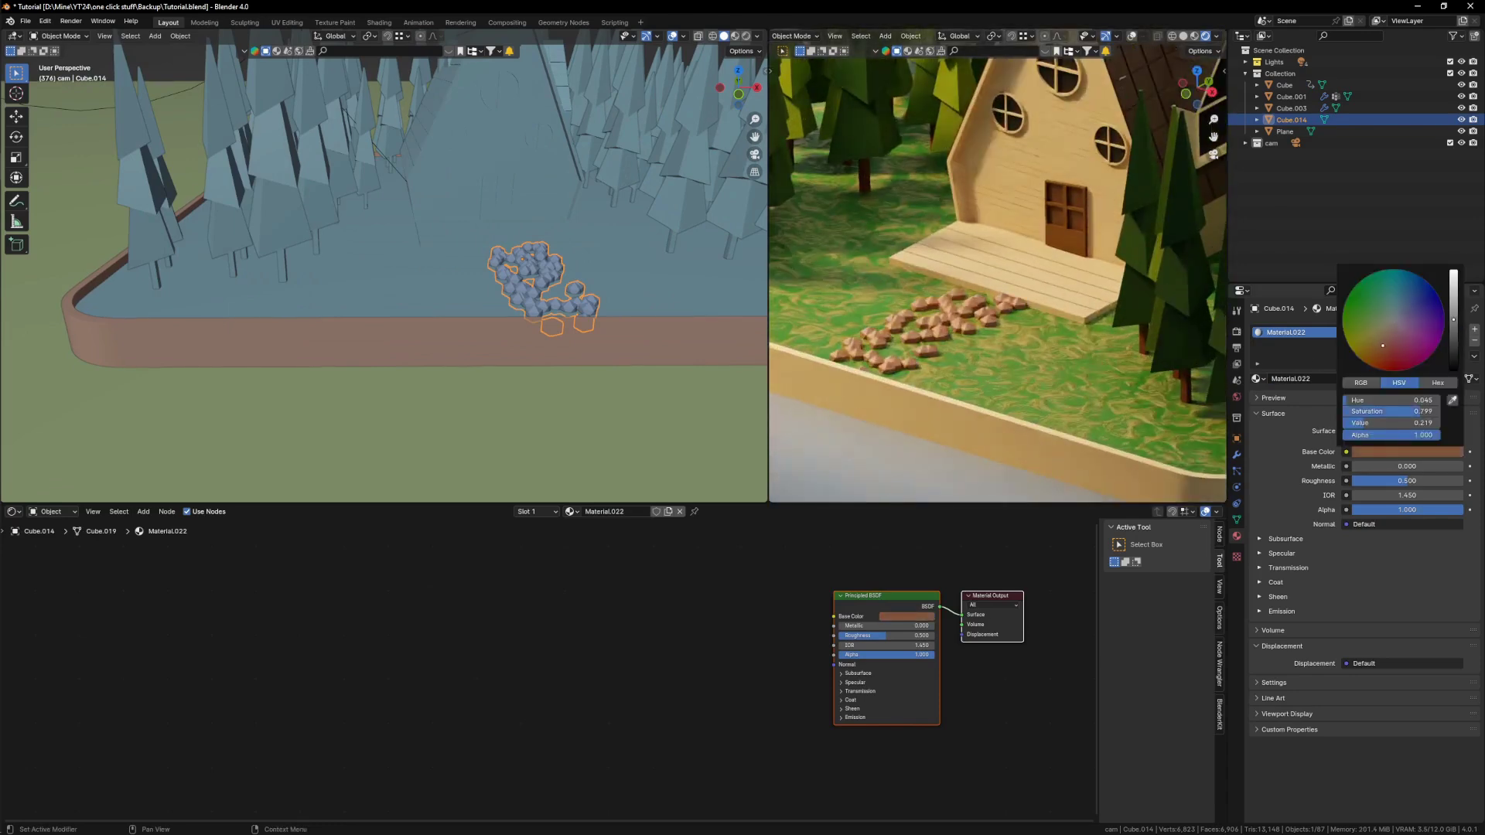
left_click_drag(1449, 348, 1454, 342)
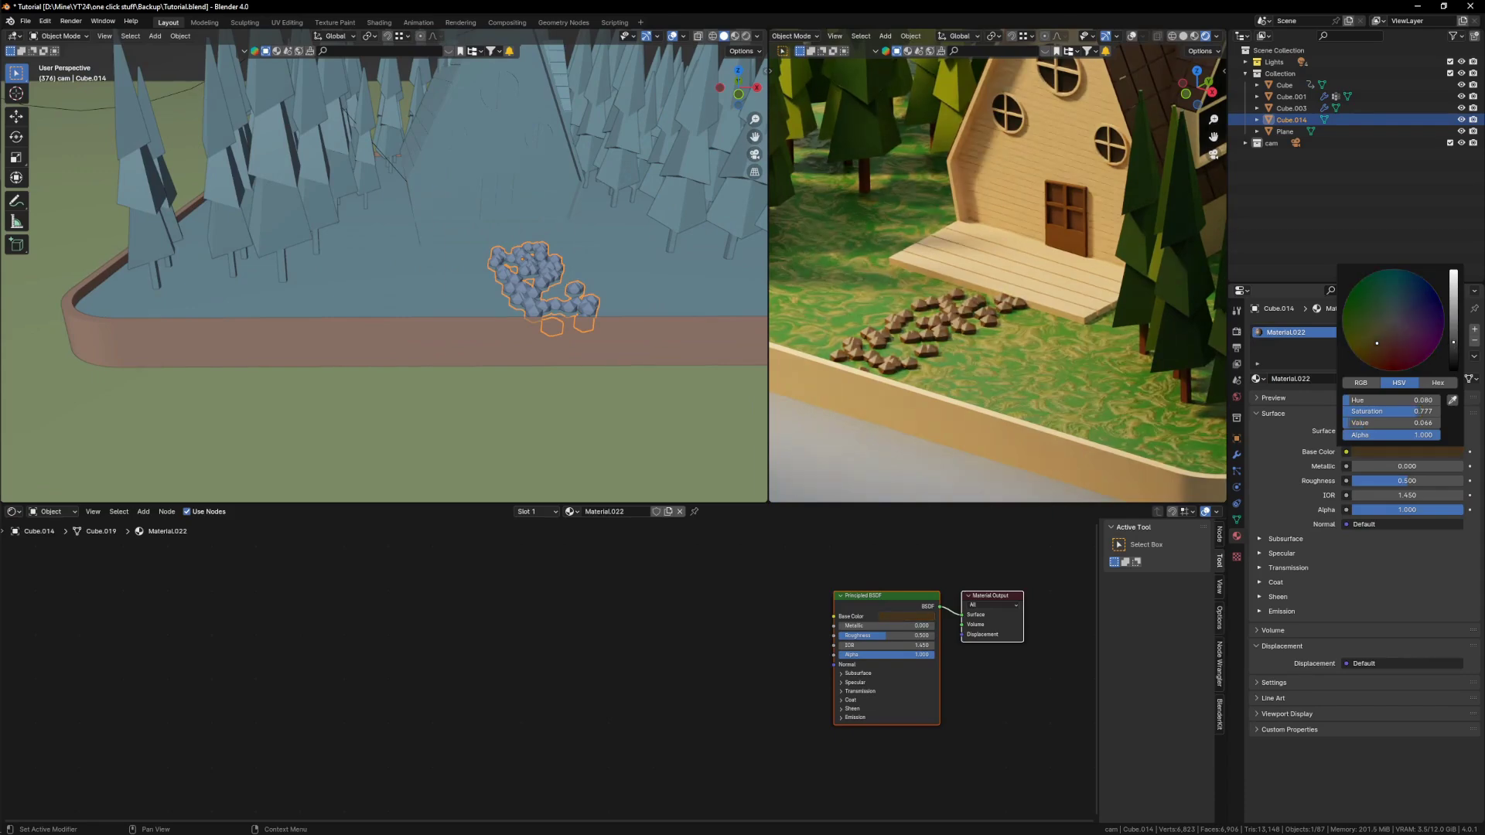
scroll(1006, 333, "down", 7)
key("Tab")
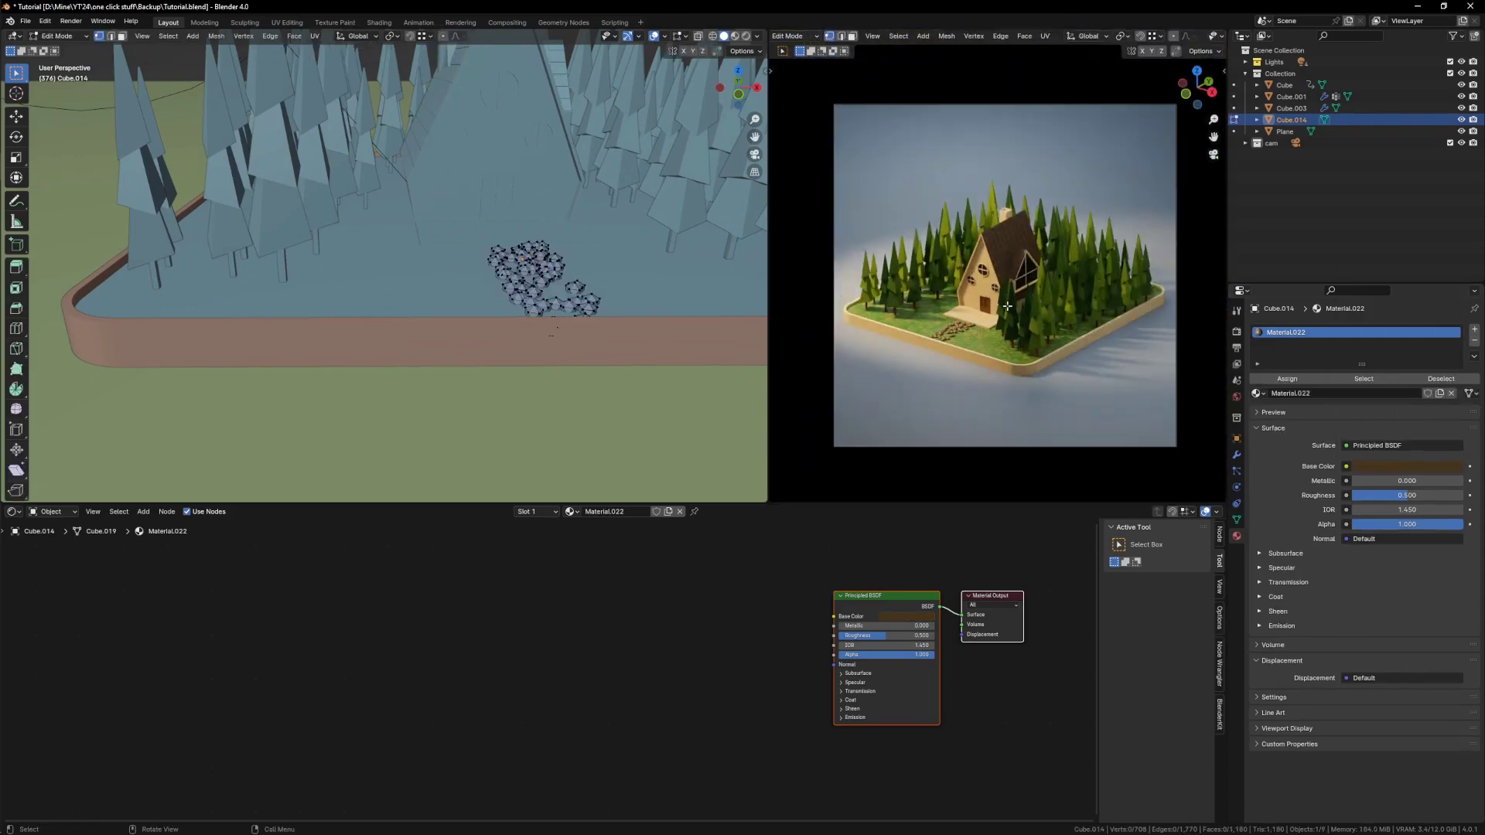
scroll(420, 315, "down", 6)
scroll(421, 316, "down", 3)
key("Tab")
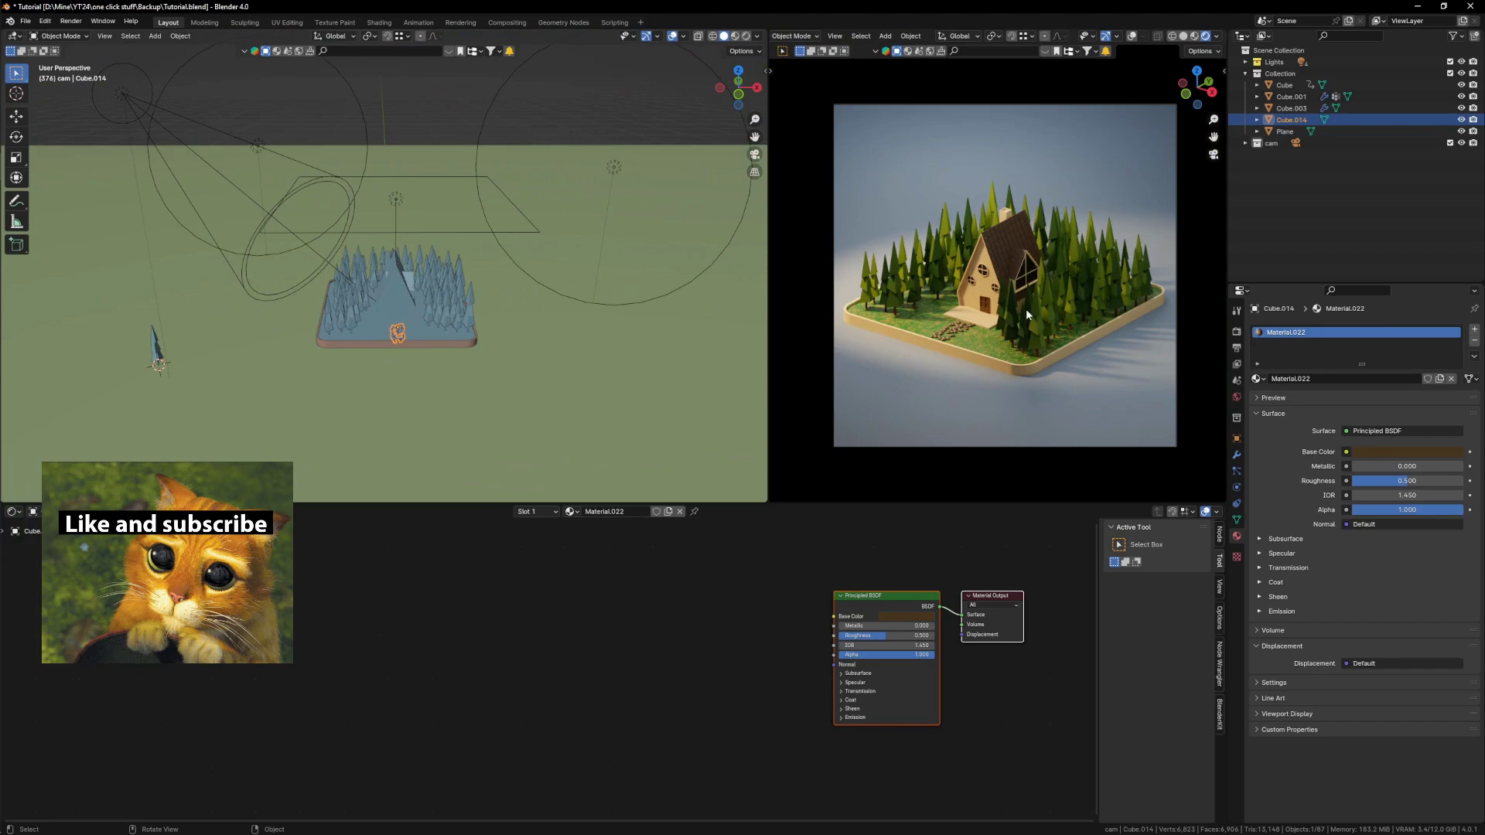
Step: Duplicate the Principled BSDF in the source tree's foliage material and place the copy below the original
middle_click_drag(451, 332, 414, 345)
scroll(427, 298, "up", 2)
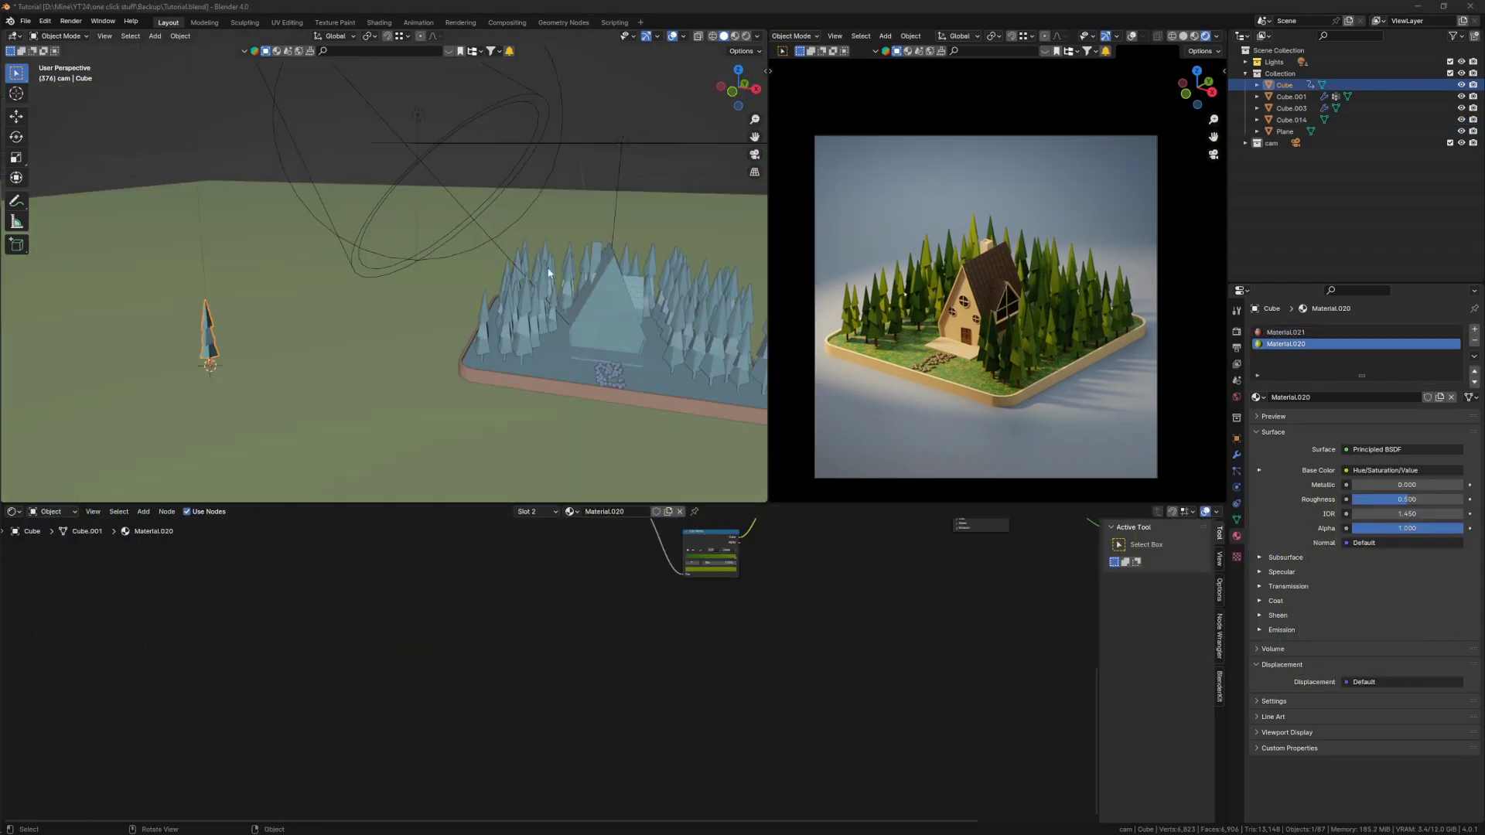
scroll(550, 305, "down", 3)
middle_click_drag(550, 305, 576, 338, "shift")
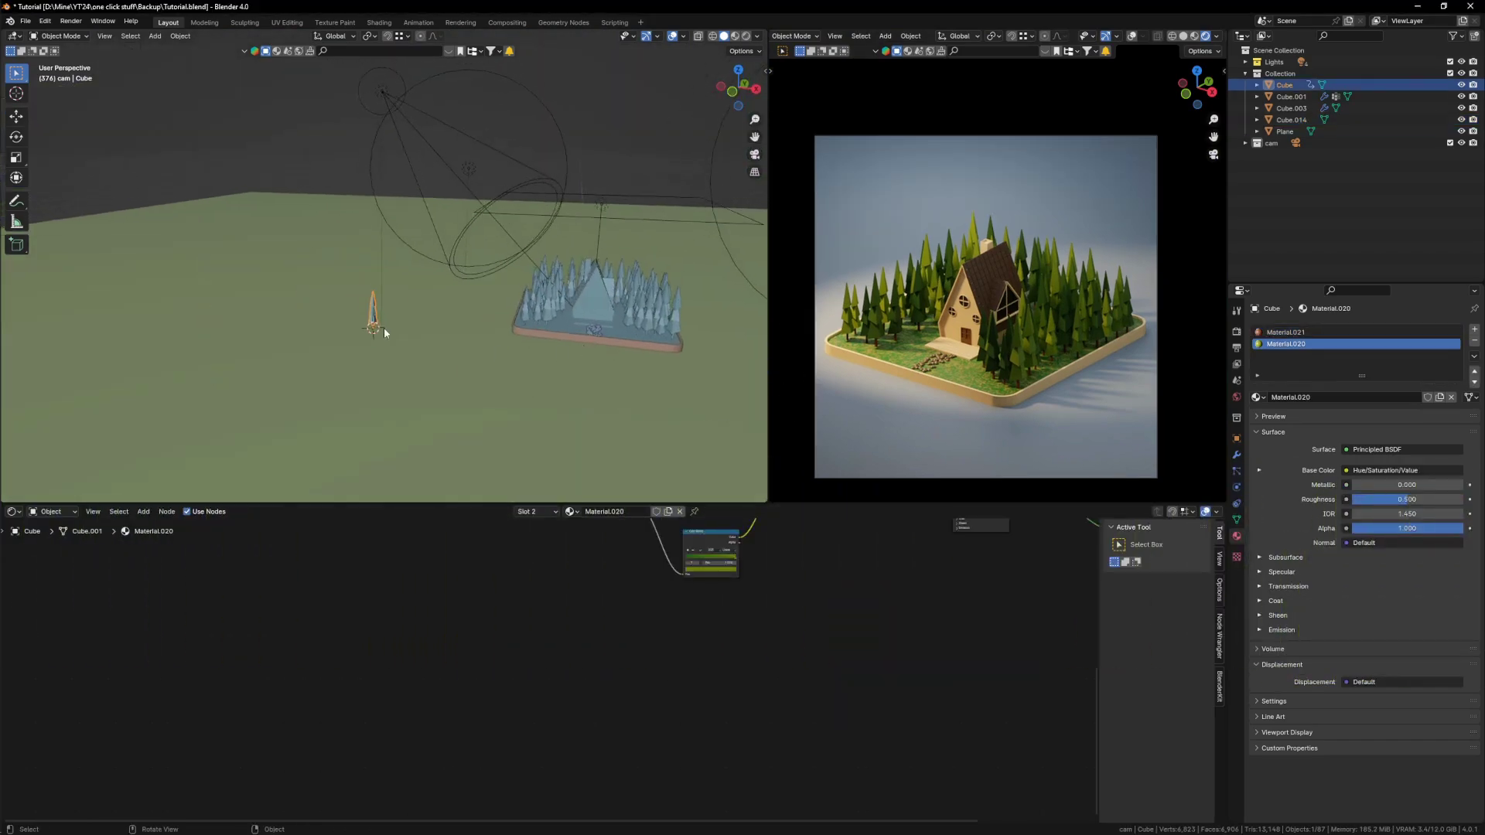
scroll(384, 333, "up", 4)
middle_click_drag(922, 624, 797, 699)
scroll(803, 659, "up", 1)
left_click(872, 547)
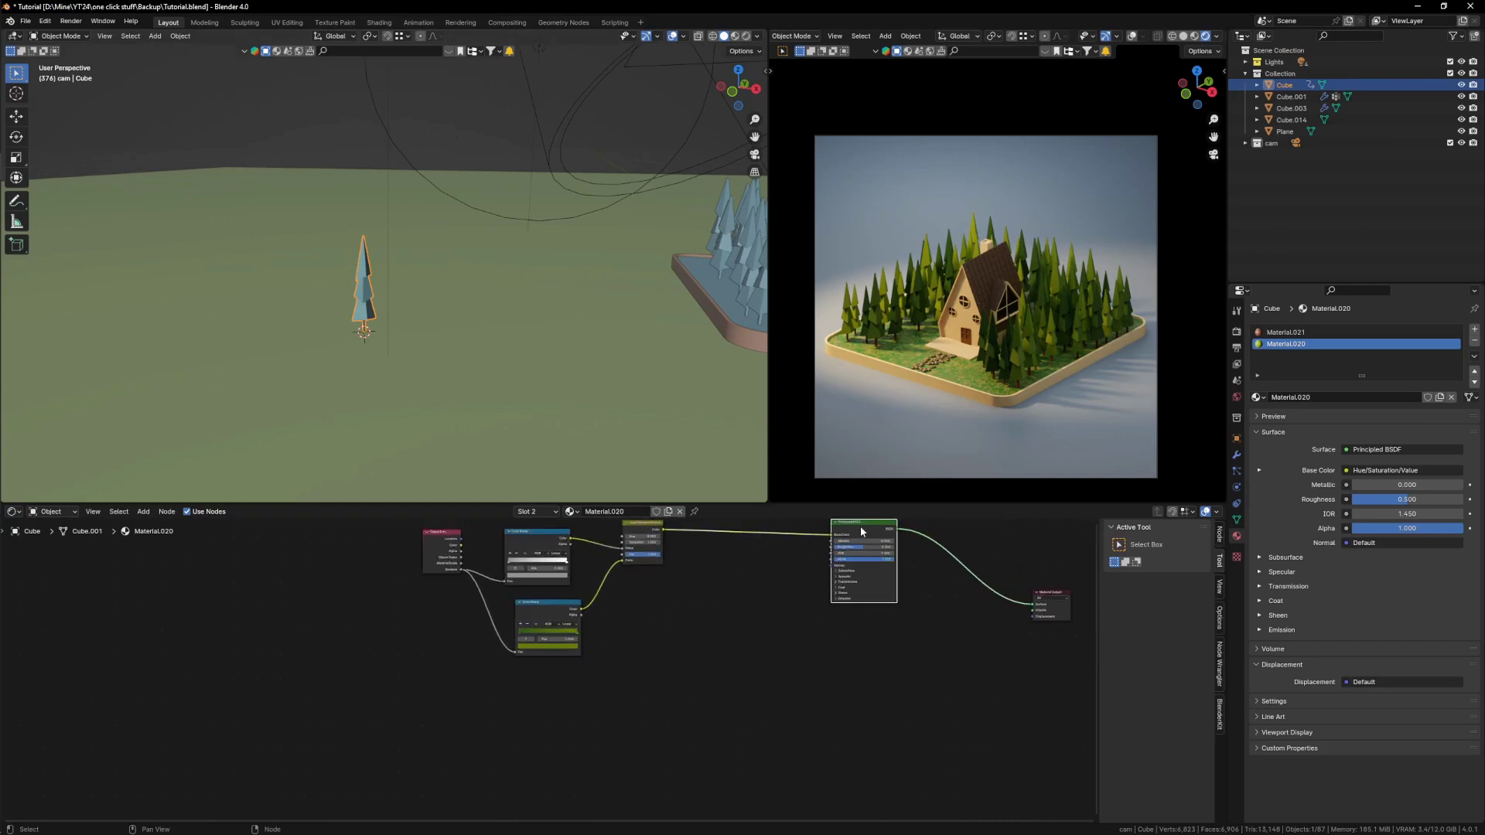
key("shift+d")
scroll(804, 696, "up", 2)
middle_click_drag(721, 683, 828, 731)
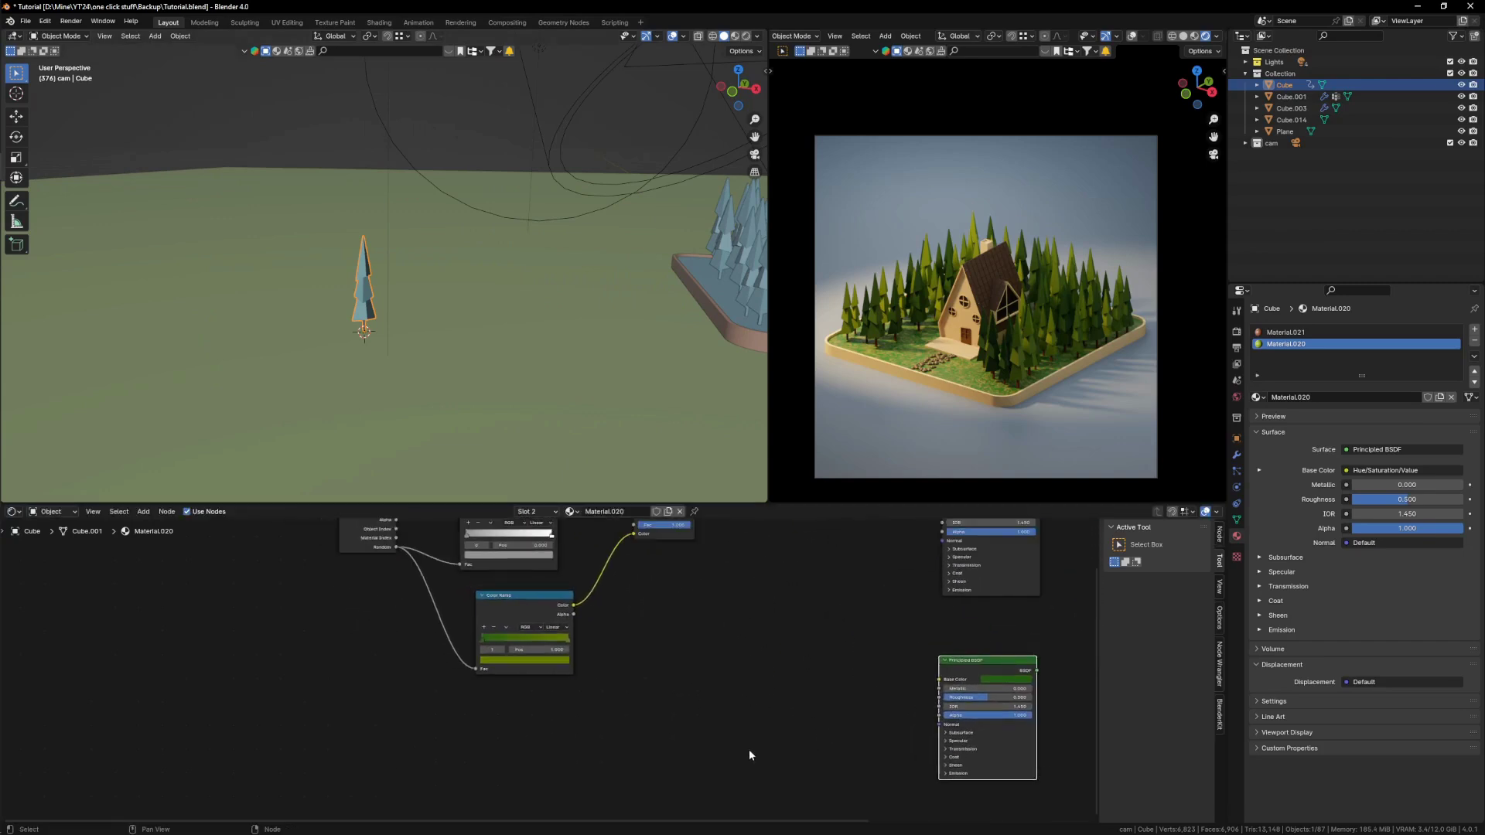
Step: Add a Gradient Texture node to the foliage material, beside the duplicated Principled BSDF
middle_click_drag(735, 745, 787, 686)
scroll(726, 653, "up", 2)
key("shift+a")
left_click(889, 608)
type("g")
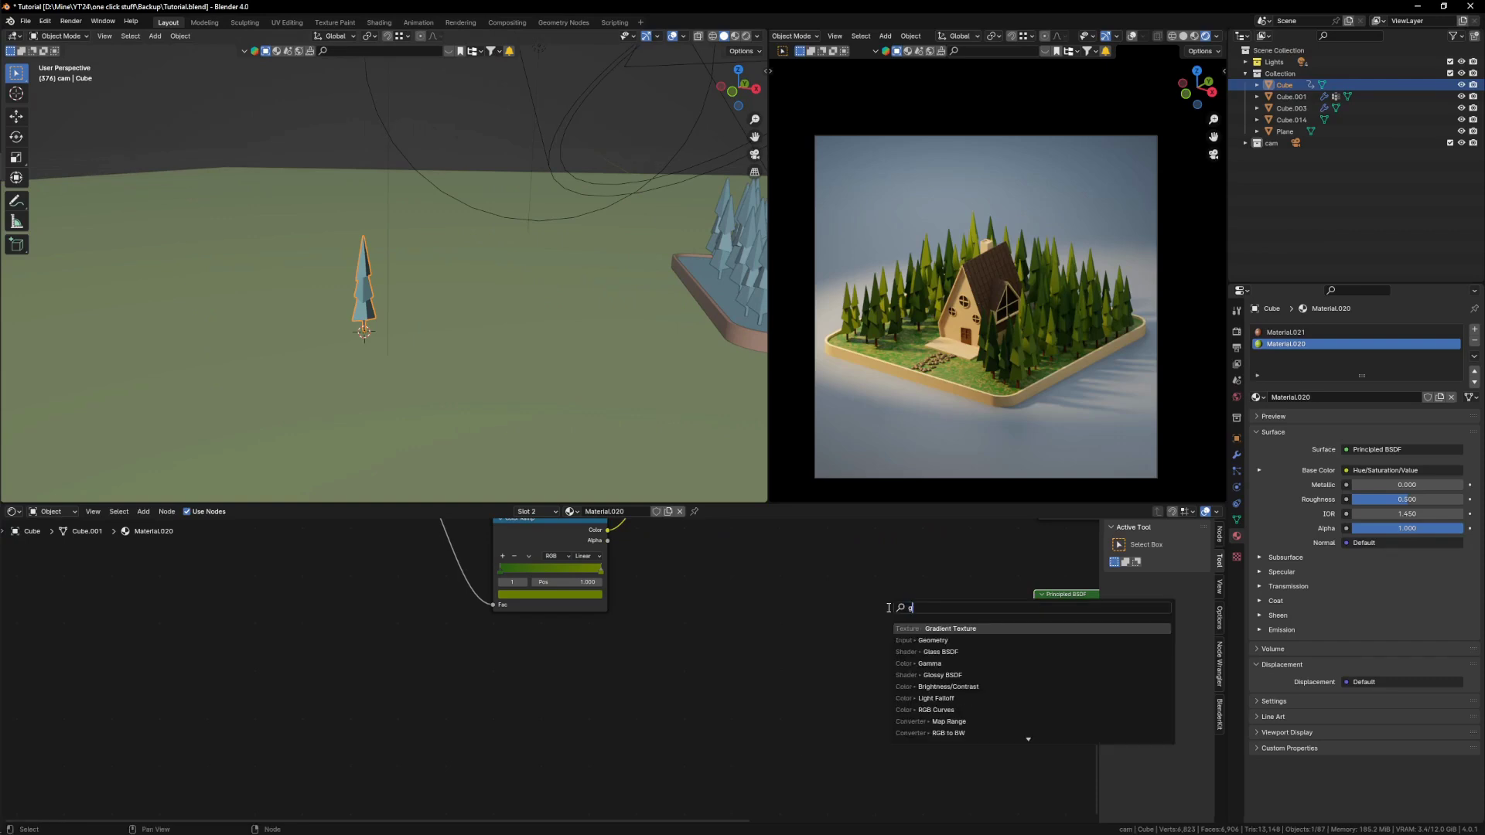
left_click(945, 629)
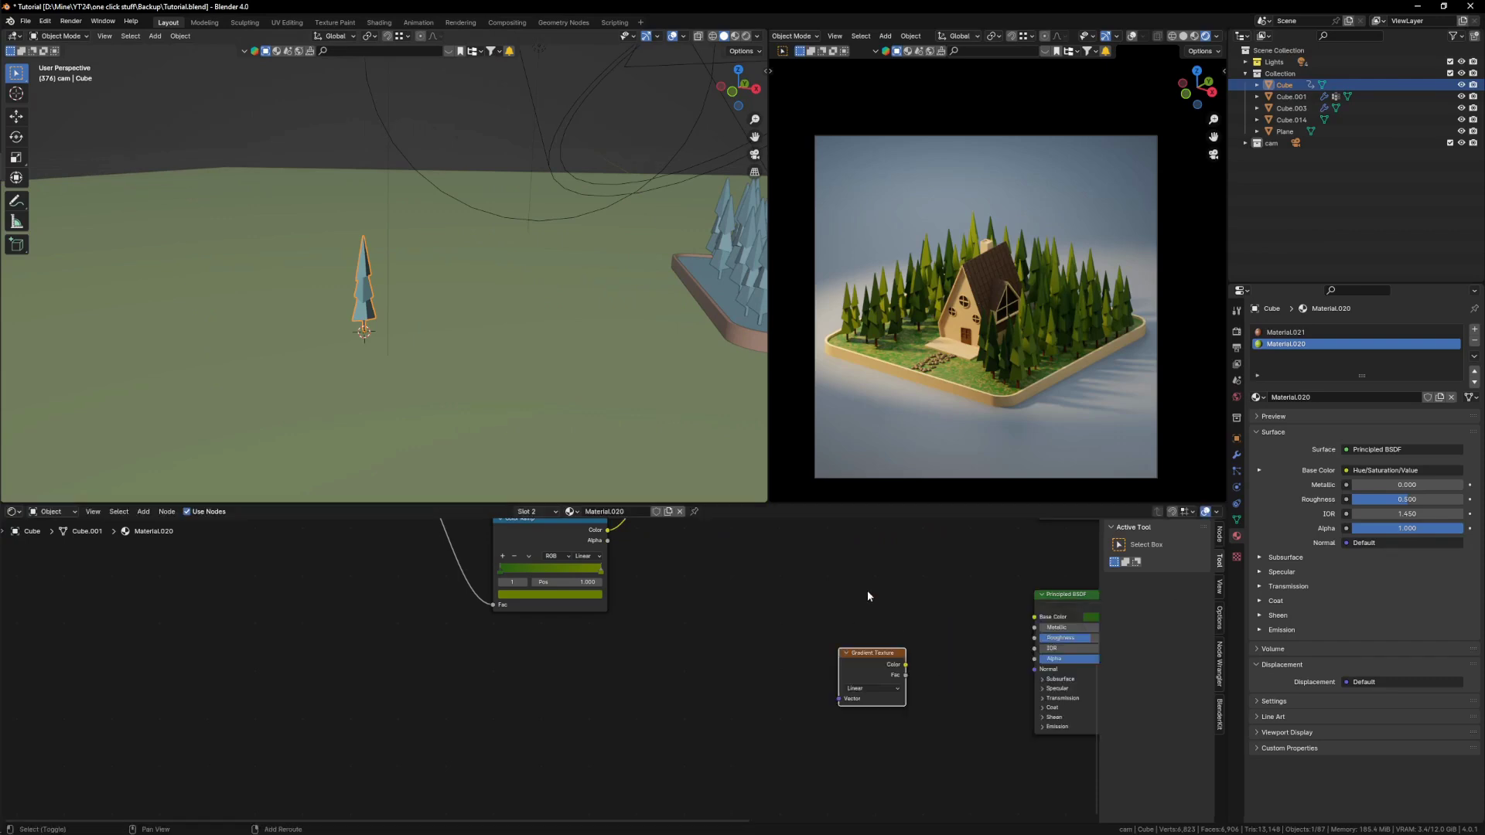
Step: Add a Noise Texture node and place it just below the Gradient Texture
left_click(913, 611)
key("shift+a")
type("noi")
left_click(914, 611)
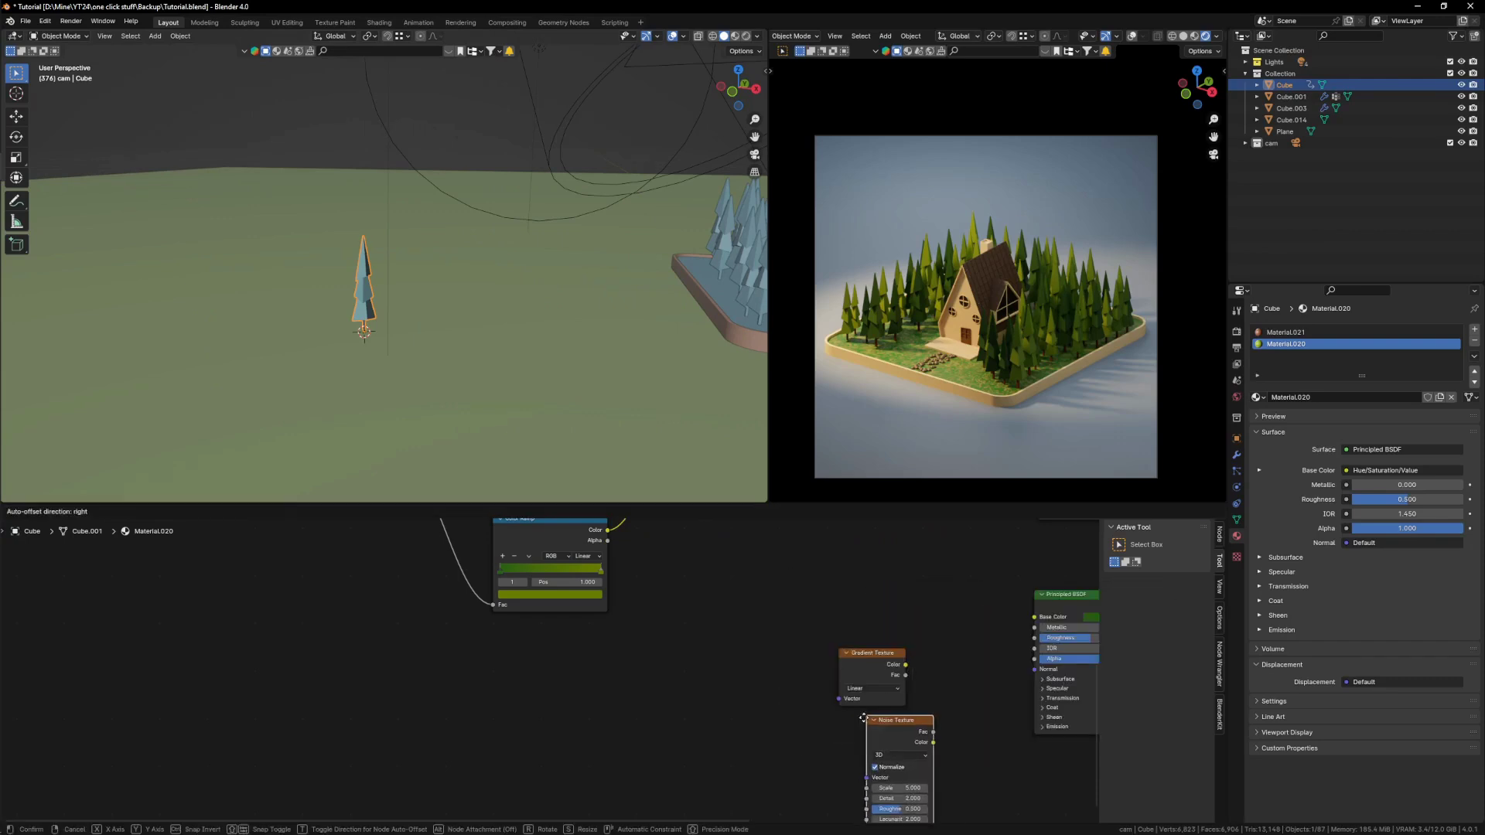
left_click(845, 714)
Step: Add a Color Ramp node near the two texture nodes
scroll(822, 702, "up", 1)
middle_click_drag(822, 702, 836, 667)
key("shift+a")
left_click(838, 578)
type("col")
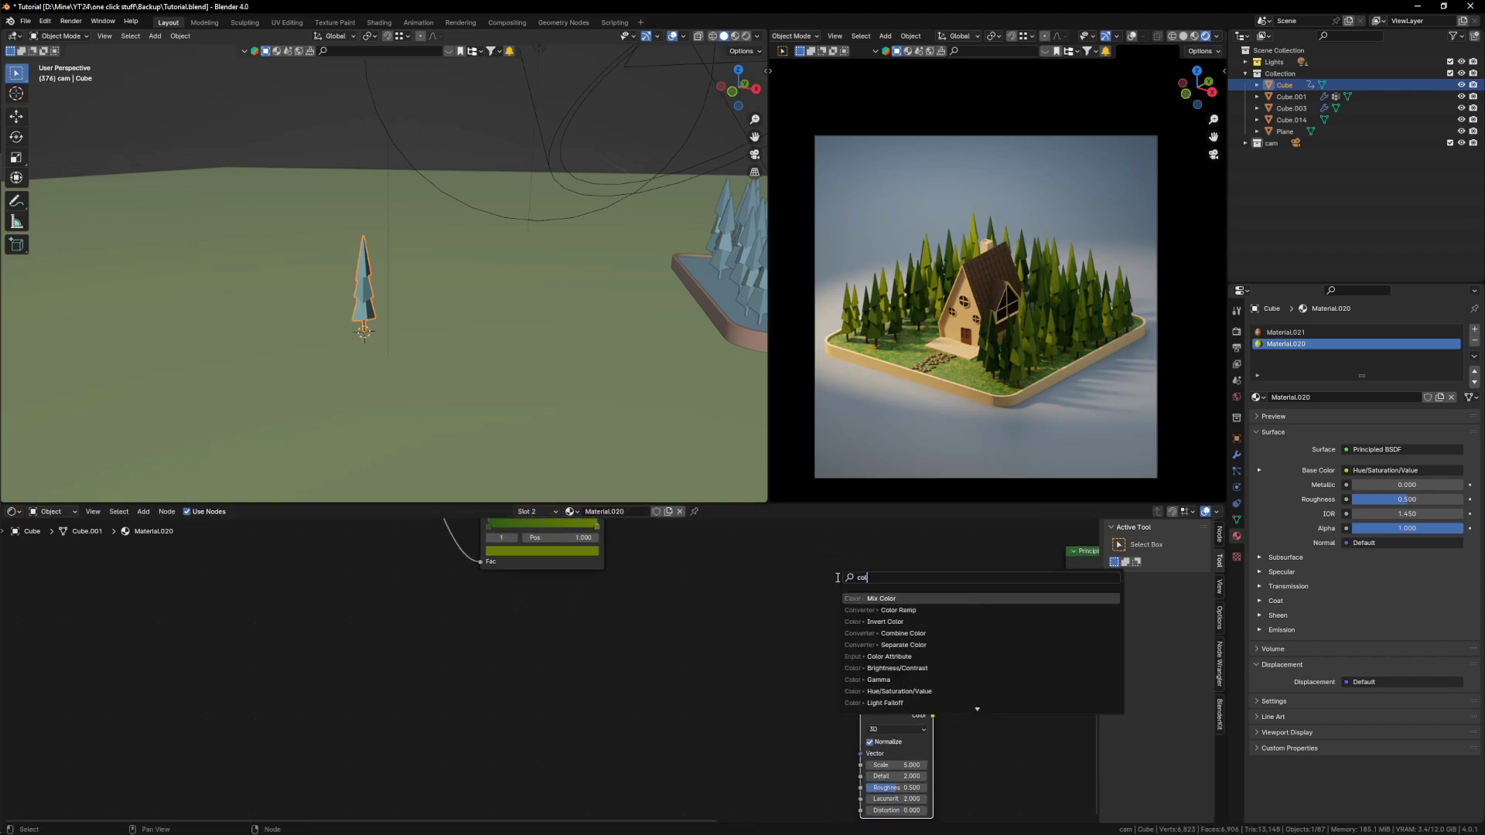
left_click(897, 599)
Step: Place the Gradient Texture ahead of the Color Ramp and feed it with new Texture Coordinate and Mapping nodes spaced in front of it
left_click_drag(871, 618, 579, 630)
key("ctrl+t")
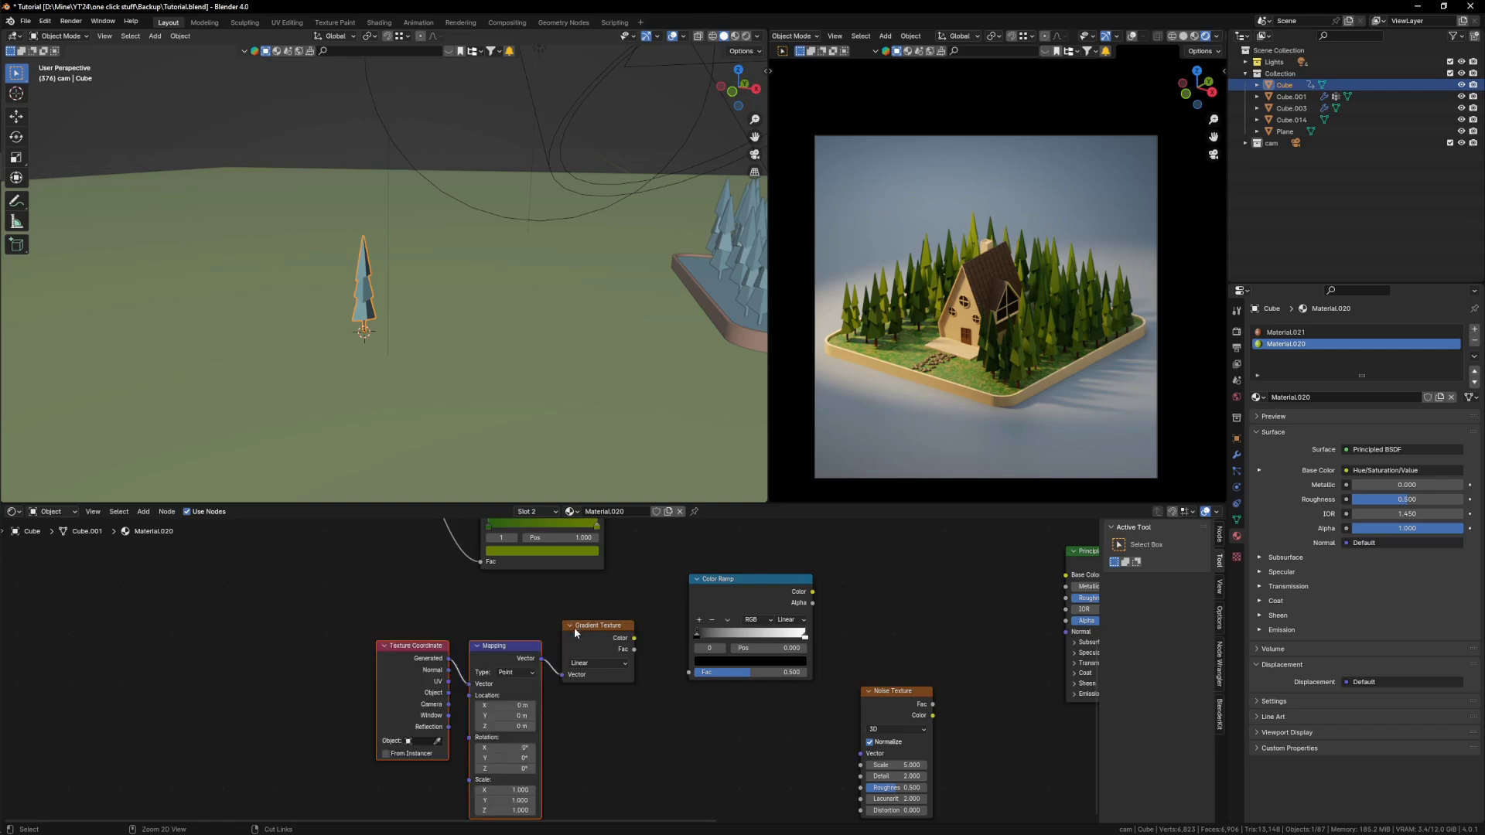
middle_click_drag(502, 644, 606, 631)
left_click_drag(576, 605, 411, 700)
key("g")
left_click(476, 695)
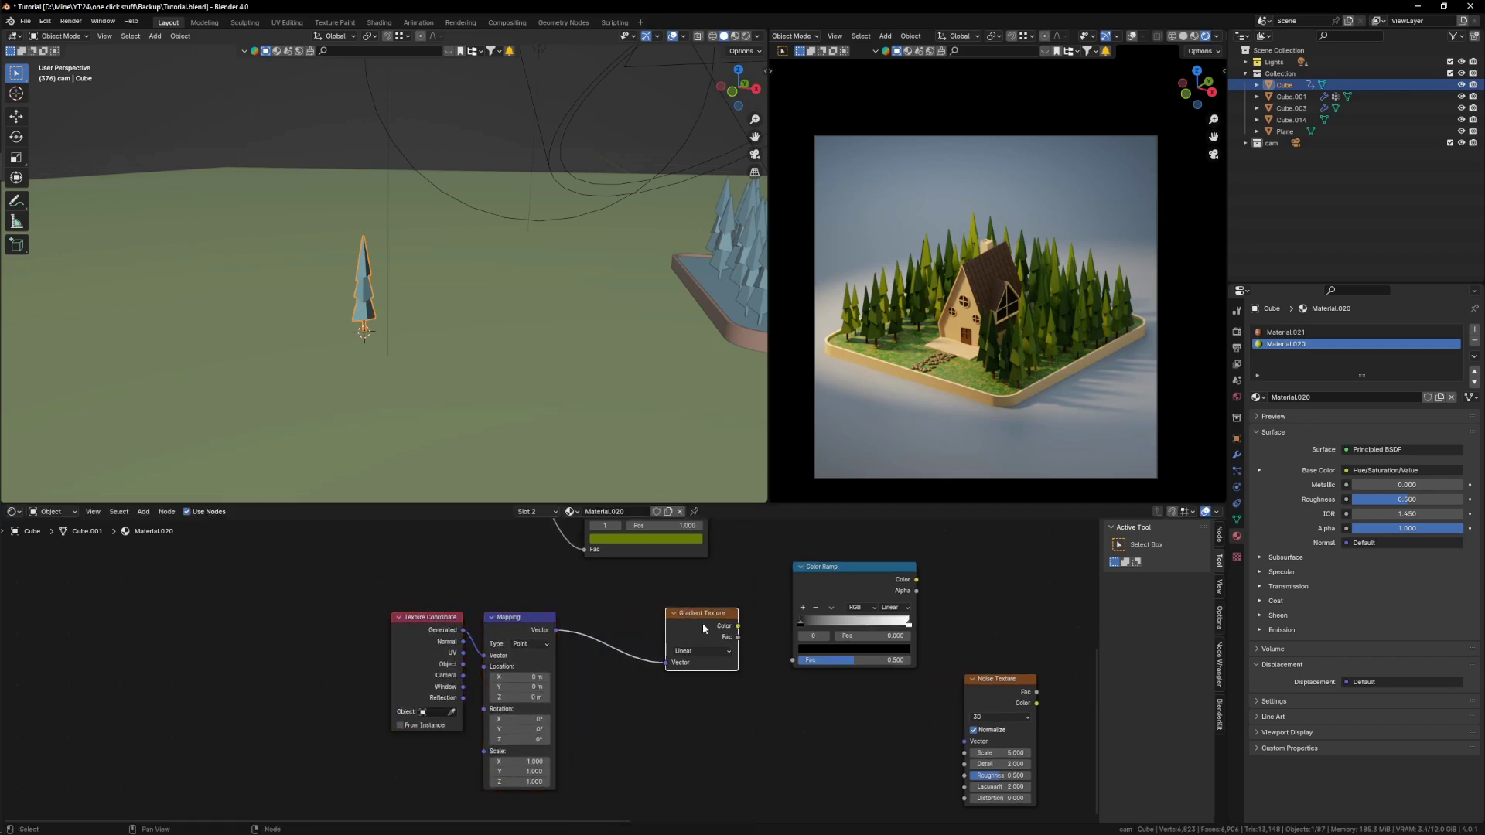
Step: Preview the Gradient Texture through the Color Ramp on the trees and move the ramp's black stop to 0.532
left_click_drag(700, 614, 798, 661)
middle_click_drag(939, 649, 708, 709)
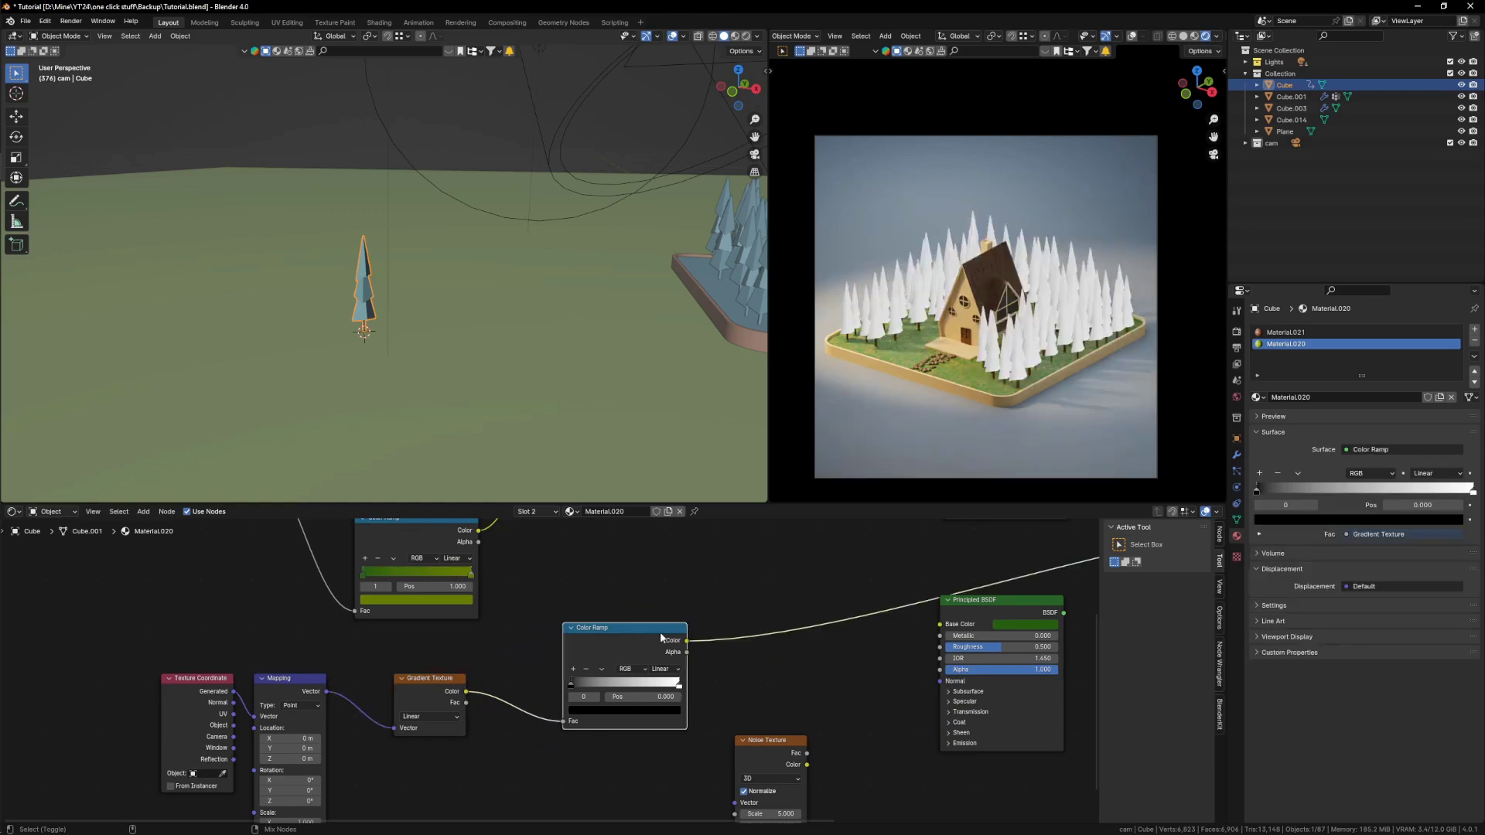
scroll(1009, 343, "up", 1)
scroll(615, 696, "up", 3)
left_click_drag(625, 626, 682, 618)
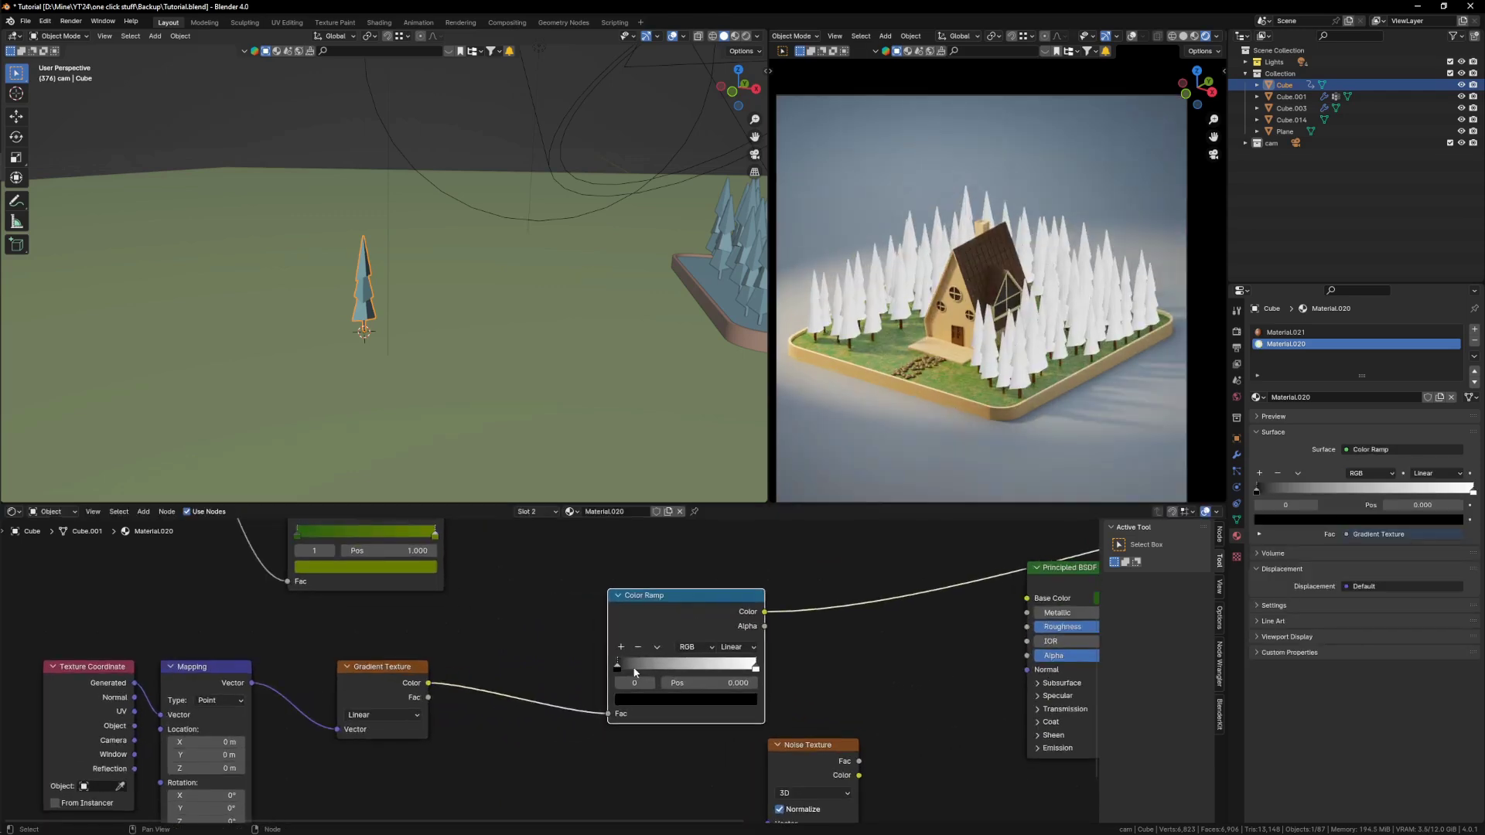
left_click_drag(625, 670, 703, 669)
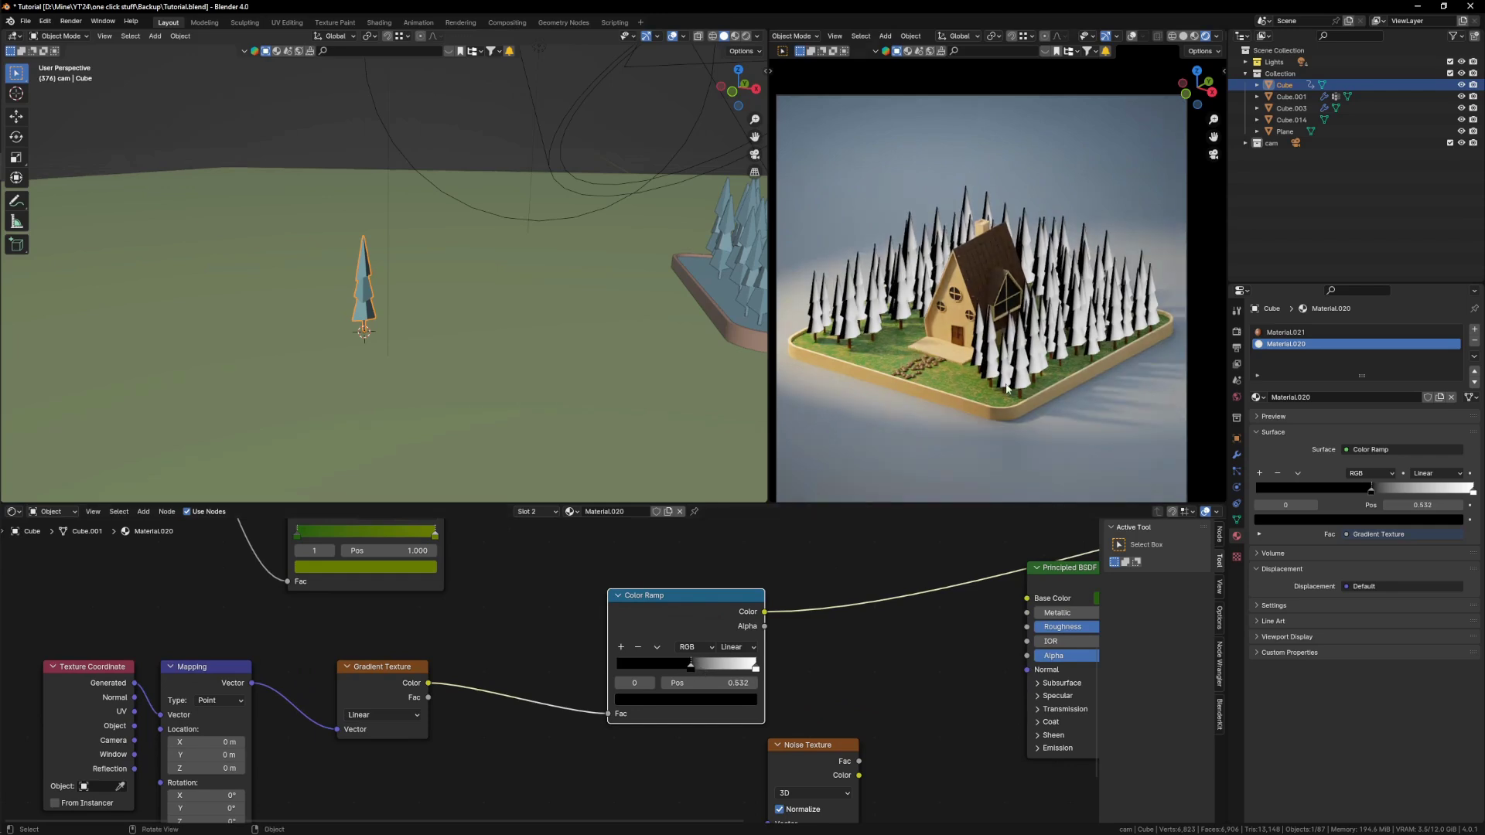
Step: Insert a Separate XYZ node between Mapping and Gradient Texture and drive the gradient from its Z output
middle_click_drag(424, 706, 557, 691)
left_click_drag(544, 692, 603, 682)
key("shift+a")
type("se")
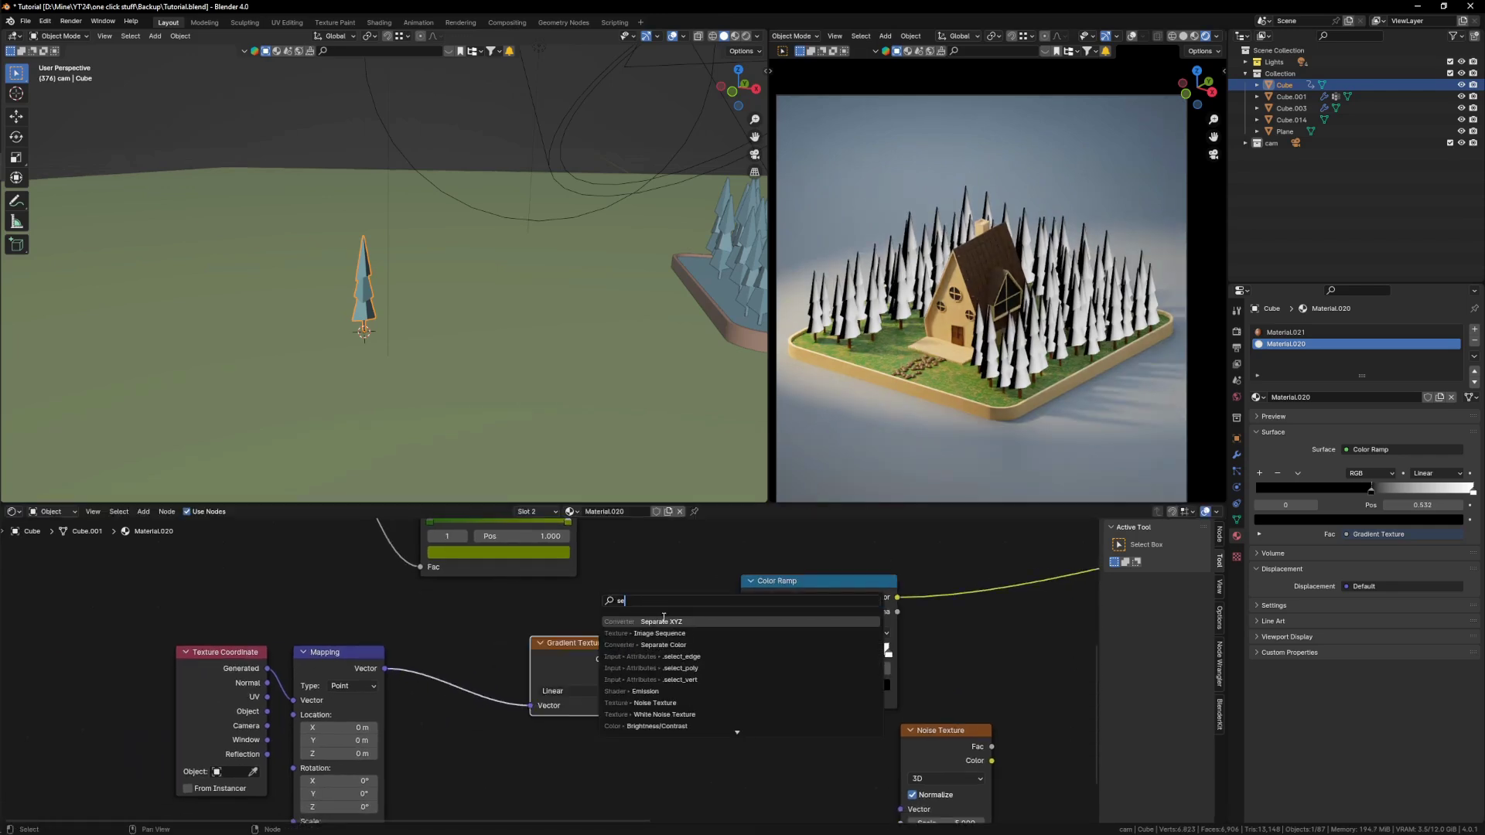
key("Return")
left_click(448, 615)
scroll(512, 664, "up", 1)
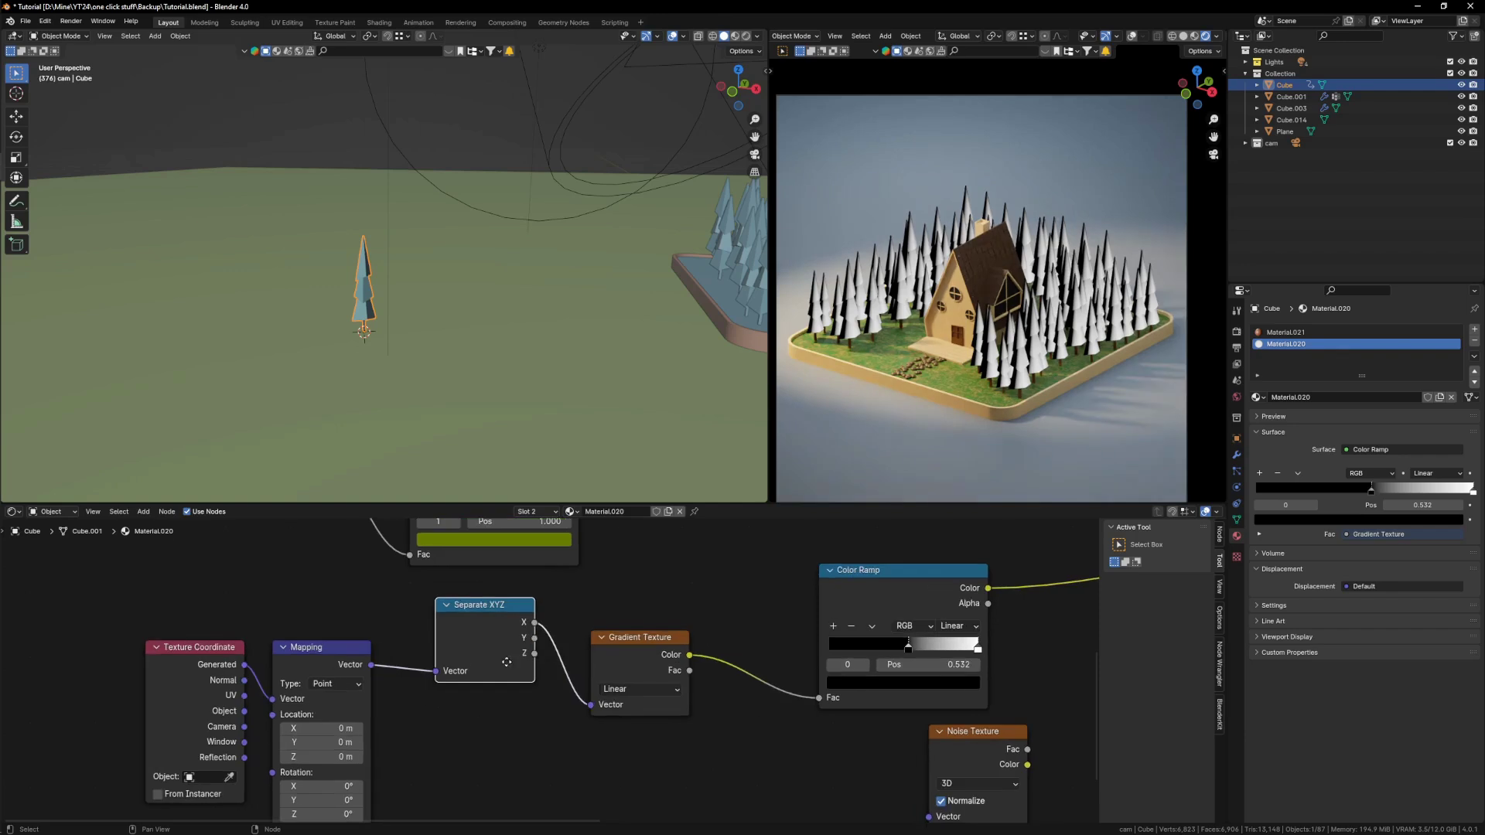
middle_click_drag(507, 660, 482, 646)
left_click_drag(583, 689, 574, 693)
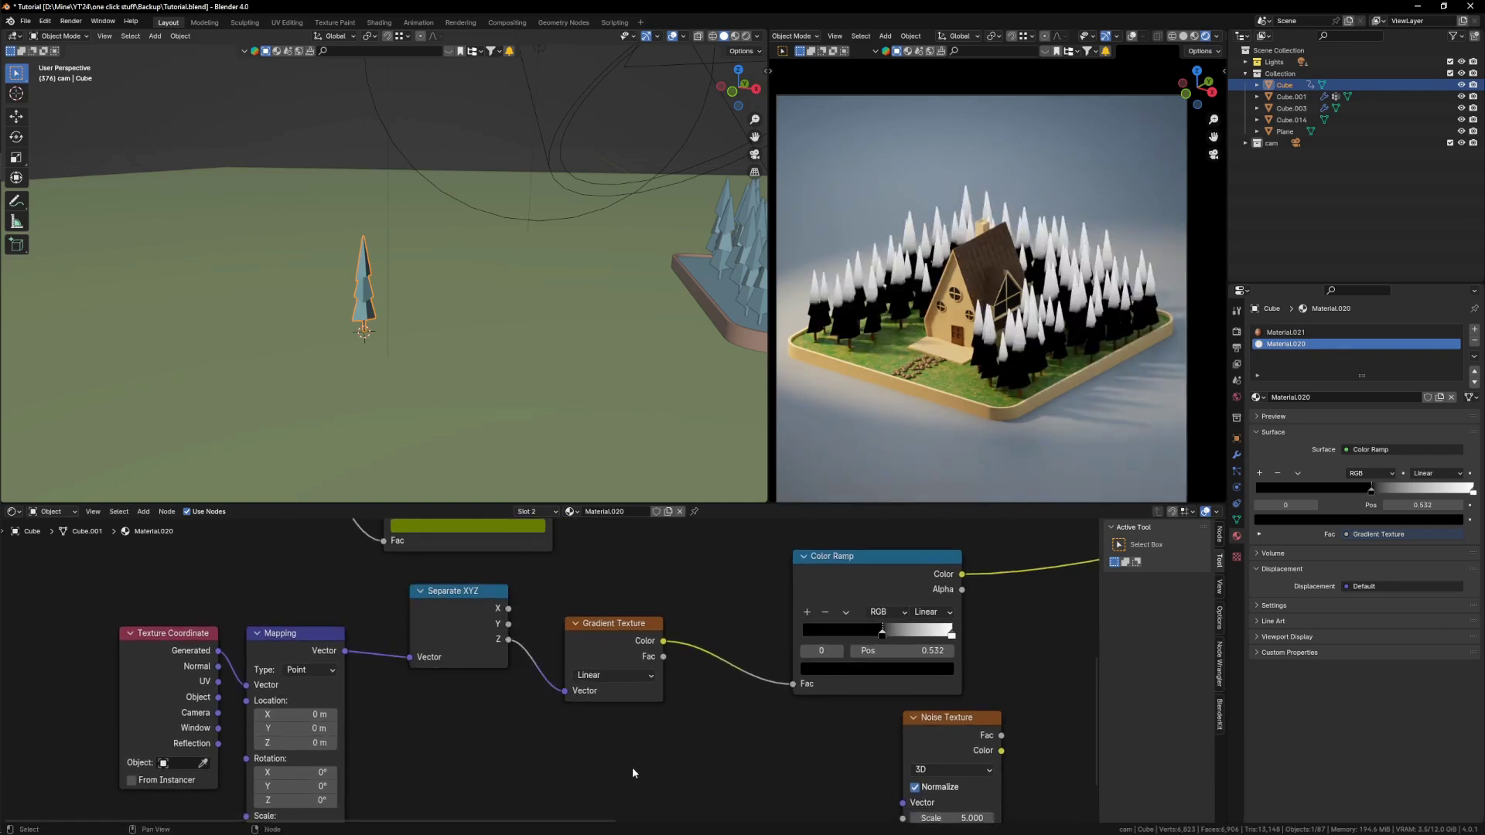
Step: Set the gradient Color Ramp's black stop to 0.391 and its white stop to 0.668
scroll(882, 630, "up", 1)
middle_click_drag(883, 631, 715, 671)
left_click_drag(716, 675, 692, 676)
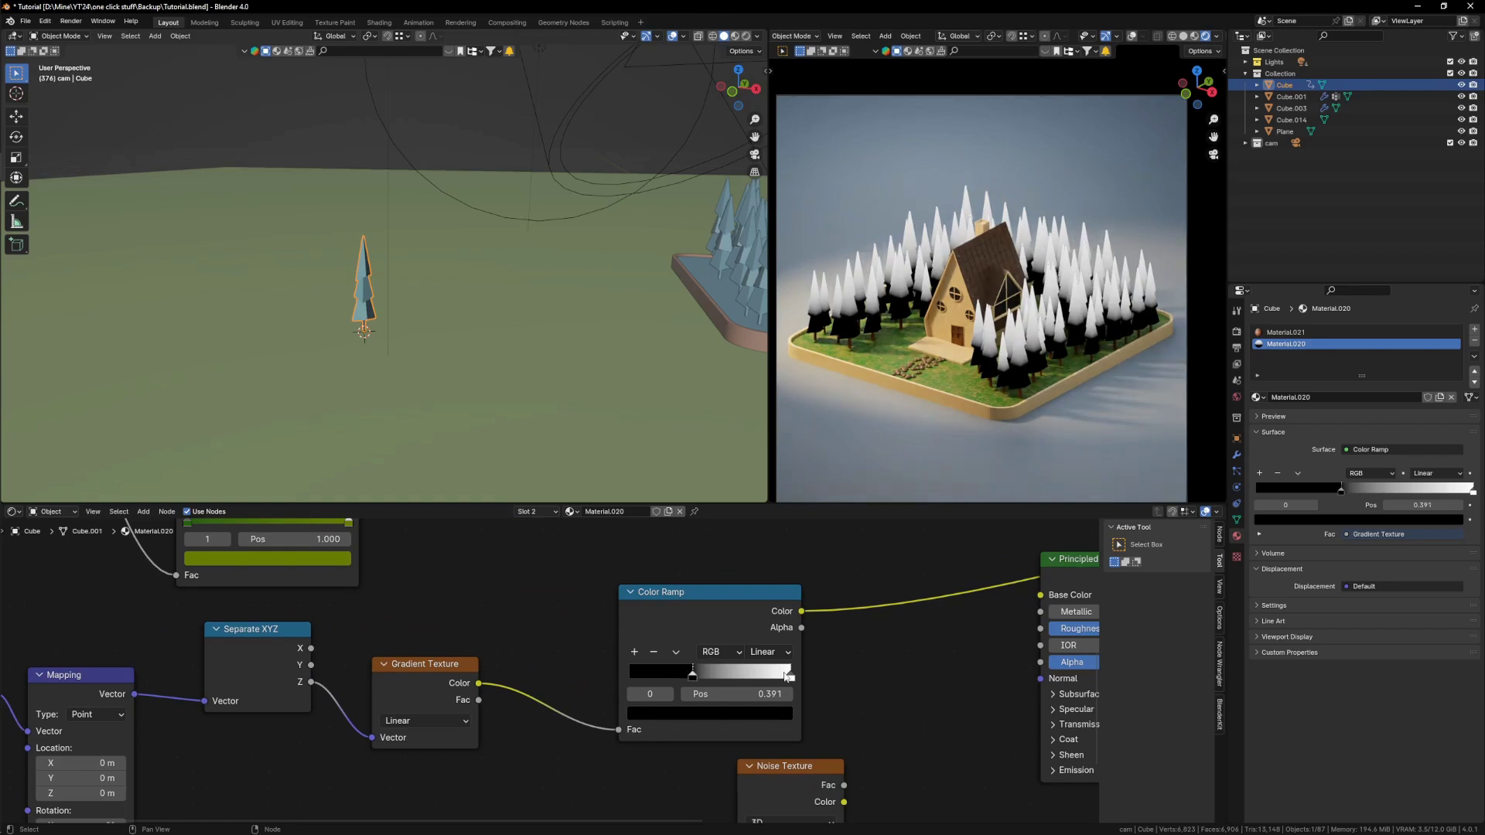
left_click_drag(790, 677, 741, 677)
Step: Insert a Mix Color node between the Gradient Texture and the Color Ramp
scroll(727, 678, "down", 3)
middle_click_drag(685, 679, 763, 651)
key("shift+a")
left_click(692, 583)
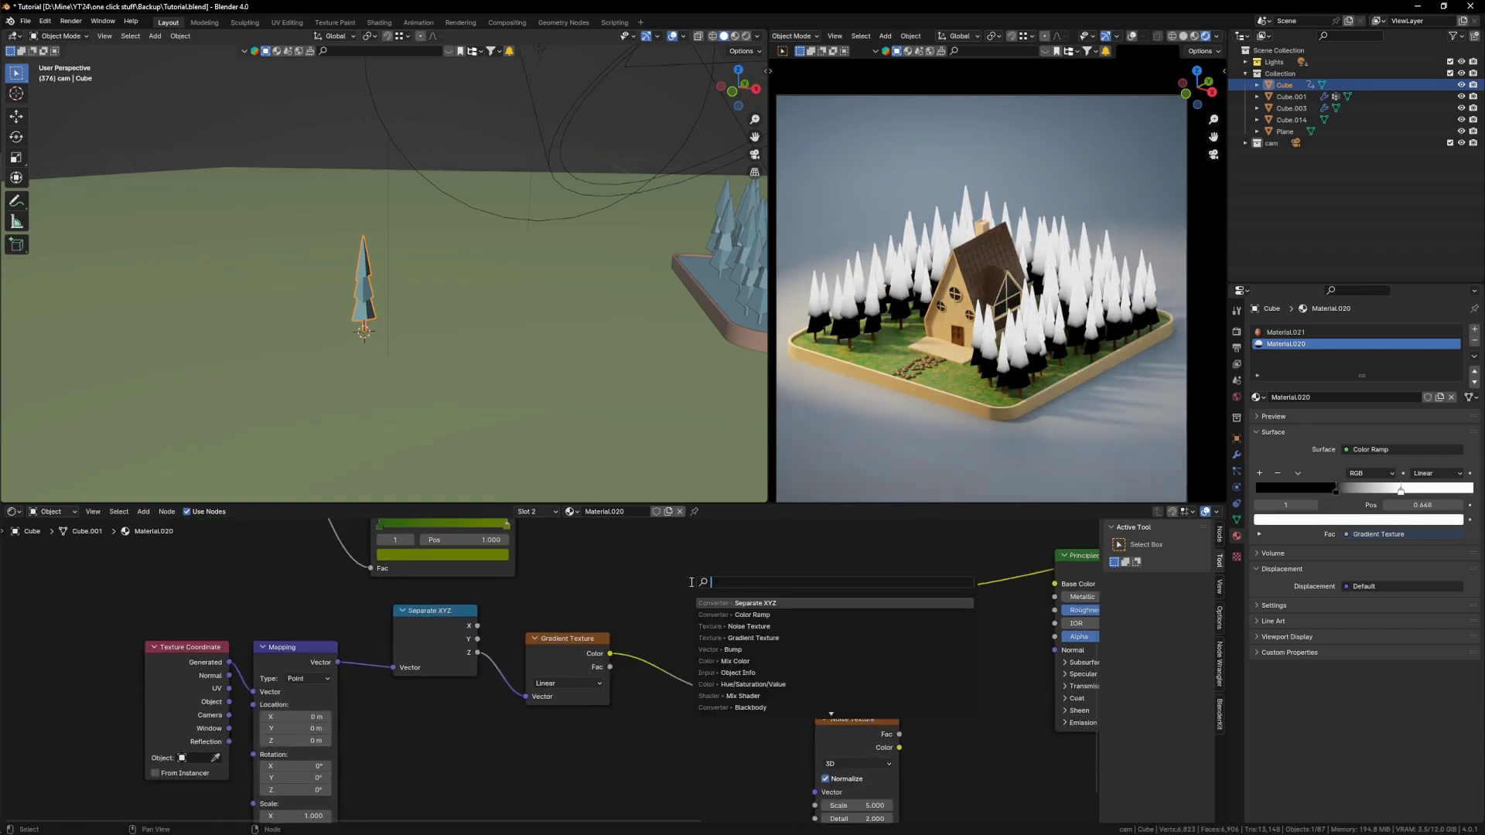
type("mi")
left_click(771, 615)
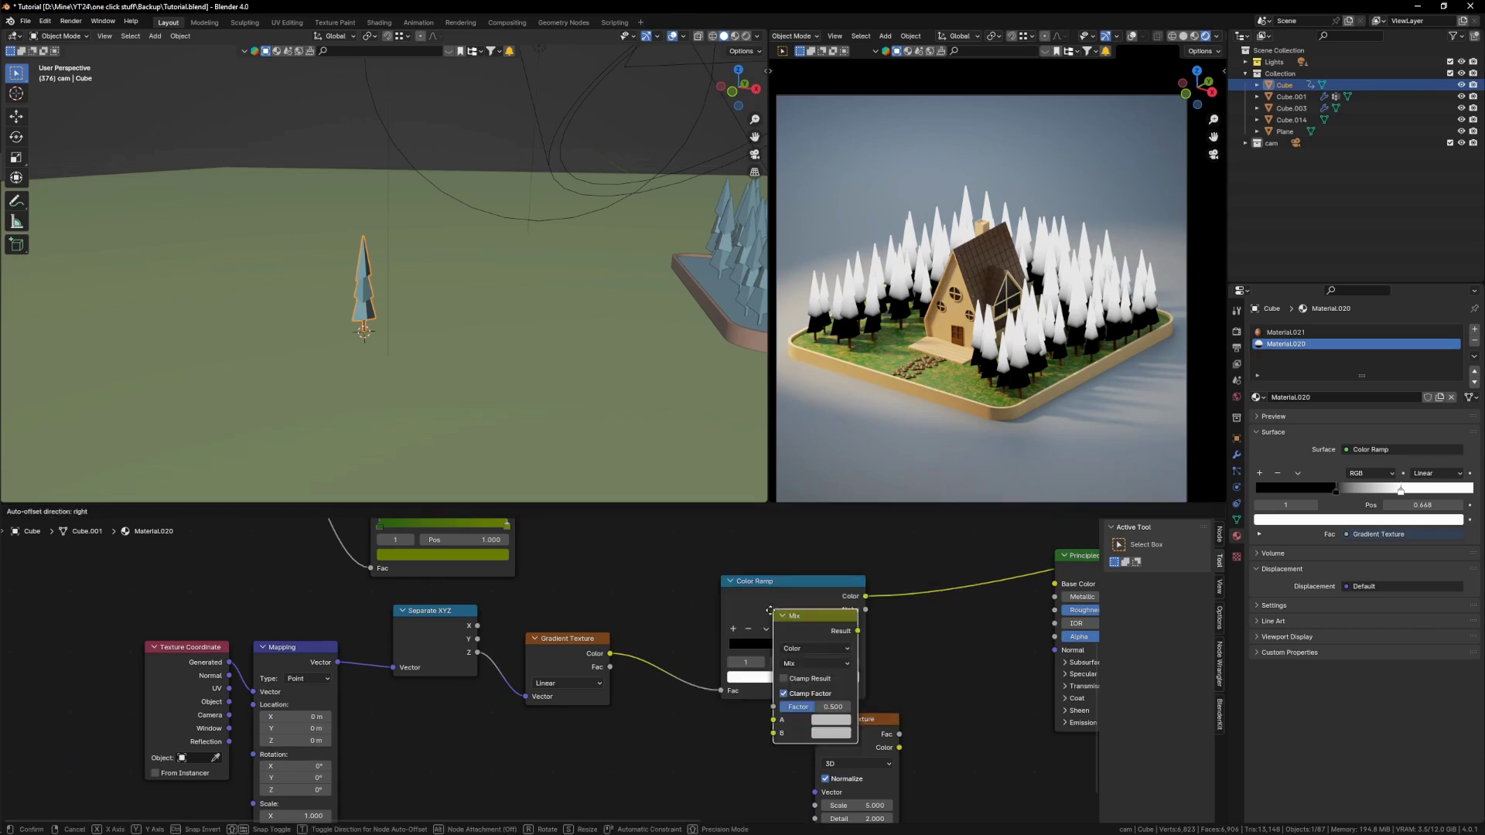
left_click(670, 634)
Step: Move the Noise Texture below the gradient, feed it Object coordinates, and connect its Color to the Mix node's B input
middle_click_drag(696, 664, 749, 597)
left_click_drag(892, 678, 574, 680)
left_click(573, 679)
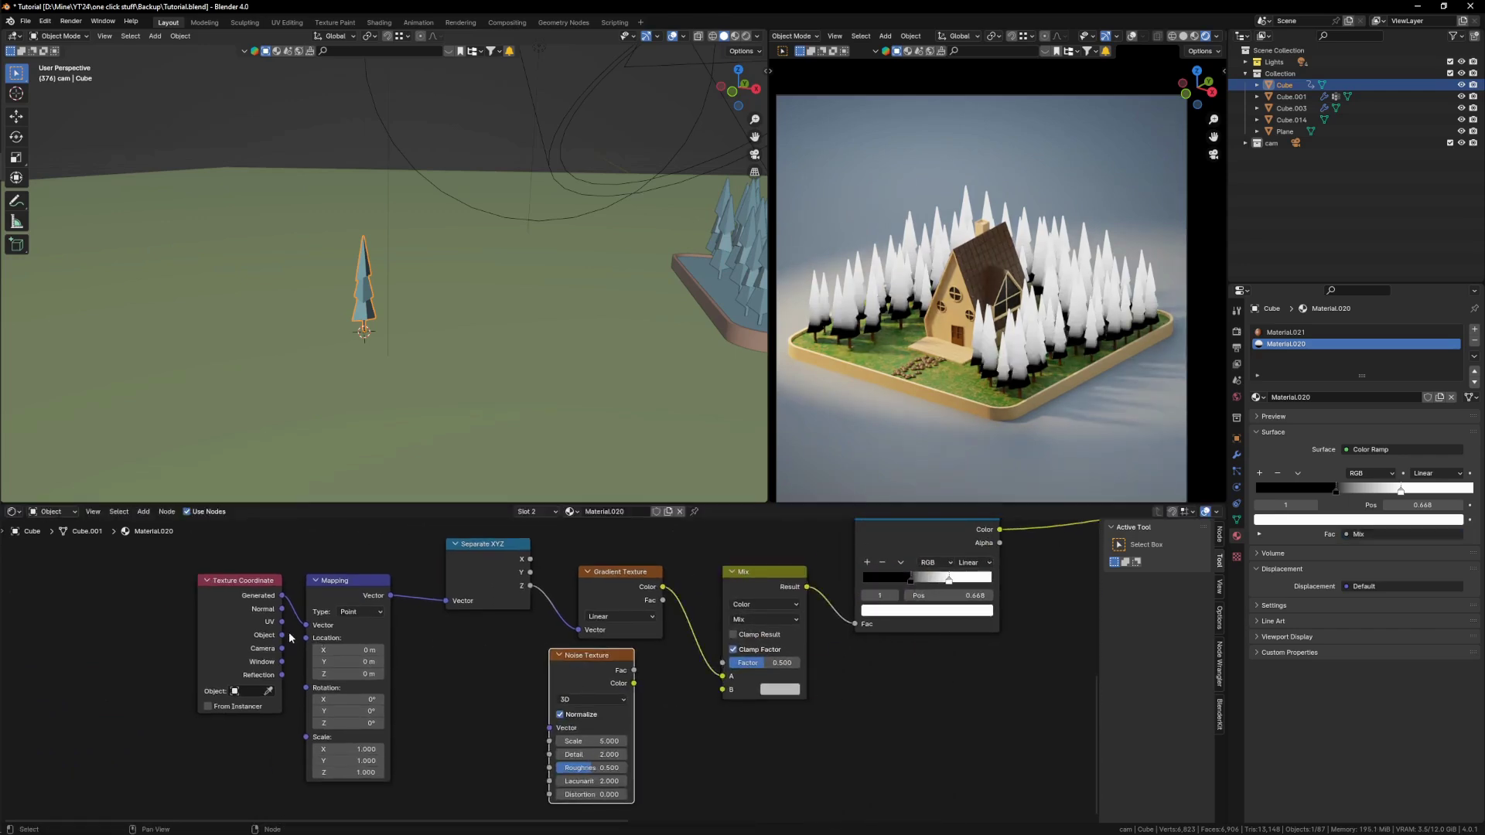
left_click_drag(283, 635, 569, 728)
left_click_drag(633, 686, 723, 689)
Step: Set the Mix node's Factor to 0.383 and tighten the Color Ramp's stops, with the dark stop at 0.327
scroll(1038, 364, "up", 4)
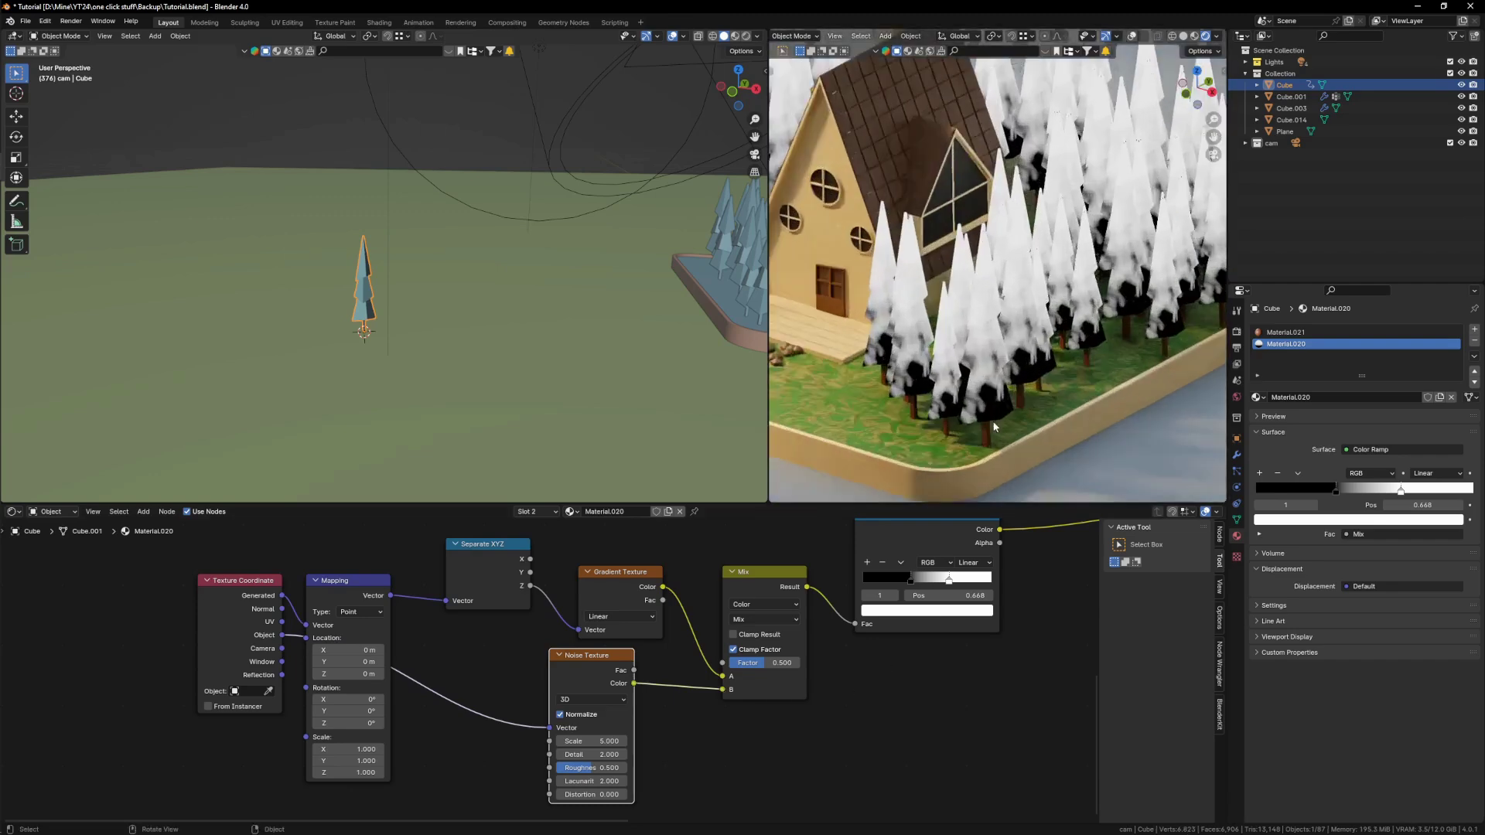
scroll(696, 696, "up", 1)
scroll(856, 647, "up", 1)
middle_click_drag(857, 646, 803, 679)
mouse_move(708, 690)
left_mouse_down()
mouse_move(666, 690)
mouse_move(698, 691)
left_mouse_up()
middle_click_drag(836, 675, 648, 706)
mouse_move(644, 658)
left_mouse_down()
mouse_move(663, 659)
mouse_move(647, 658)
left_mouse_up()
Step: Copy the duplicated Principled BSDF's green Base Color onto the Color Ramp's dark stop
left_click_drag(651, 710, 1051, 602)
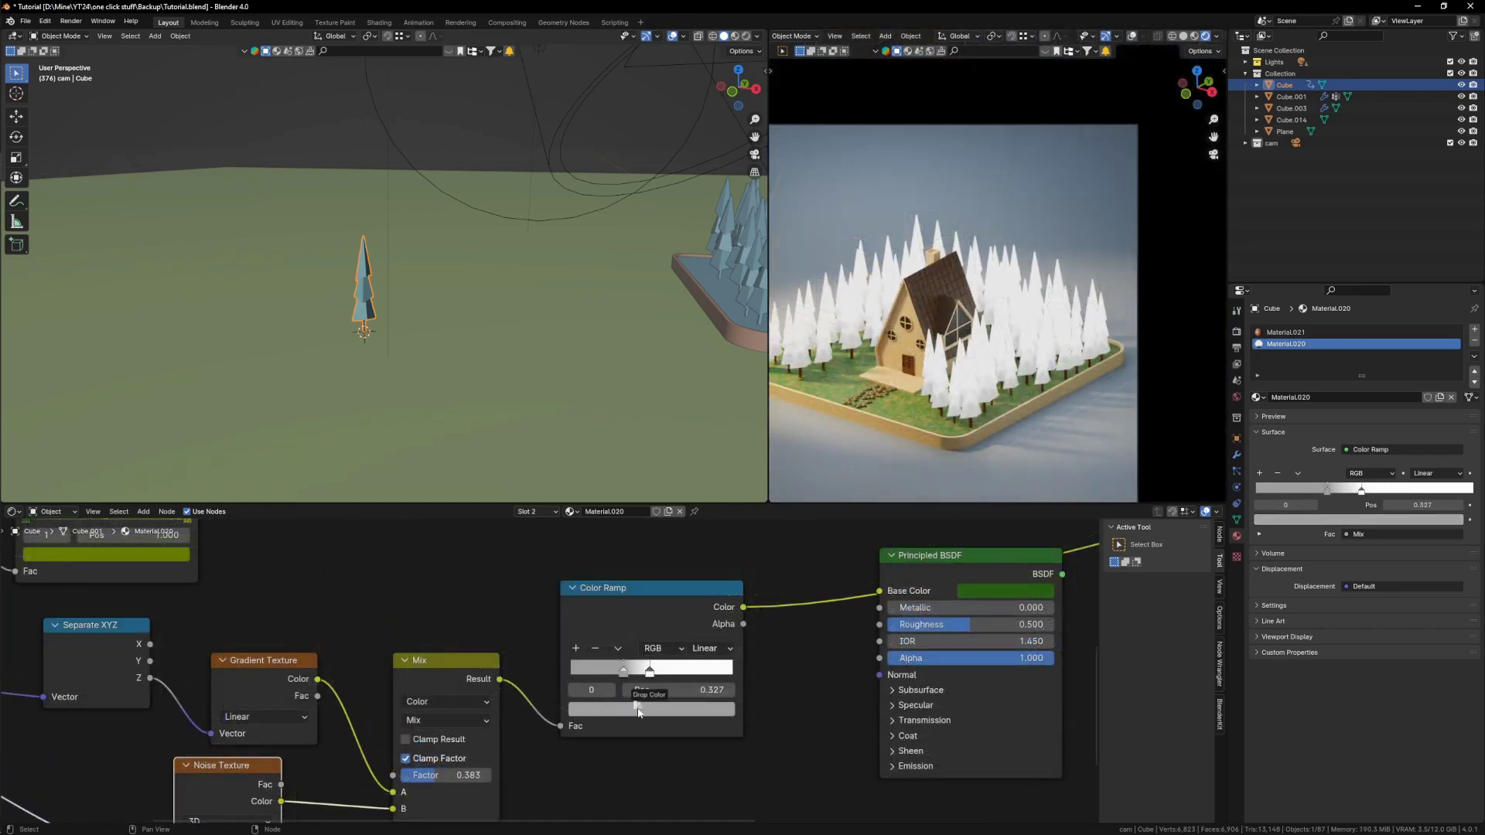
left_click_drag(632, 716, 632, 717)
scroll(689, 682, "up", 2)
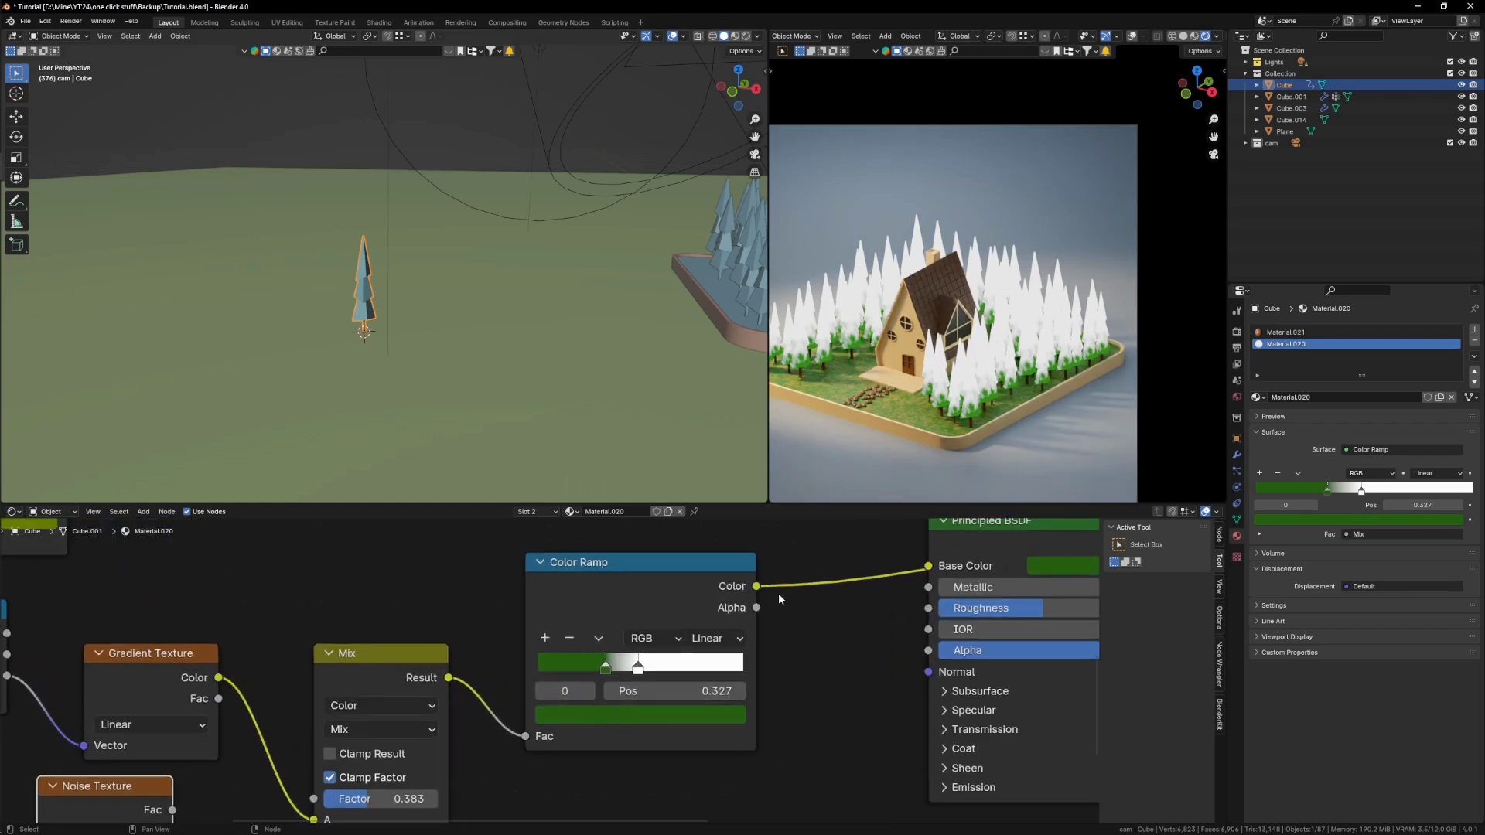
Step: Connect the Color Ramp to the duplicated Principled BSDF's Base Color and output that shader on the trees
left_click_drag(757, 586, 944, 587)
middle_click_drag(1020, 567, 735, 669)
scroll(728, 667, "down", 9)
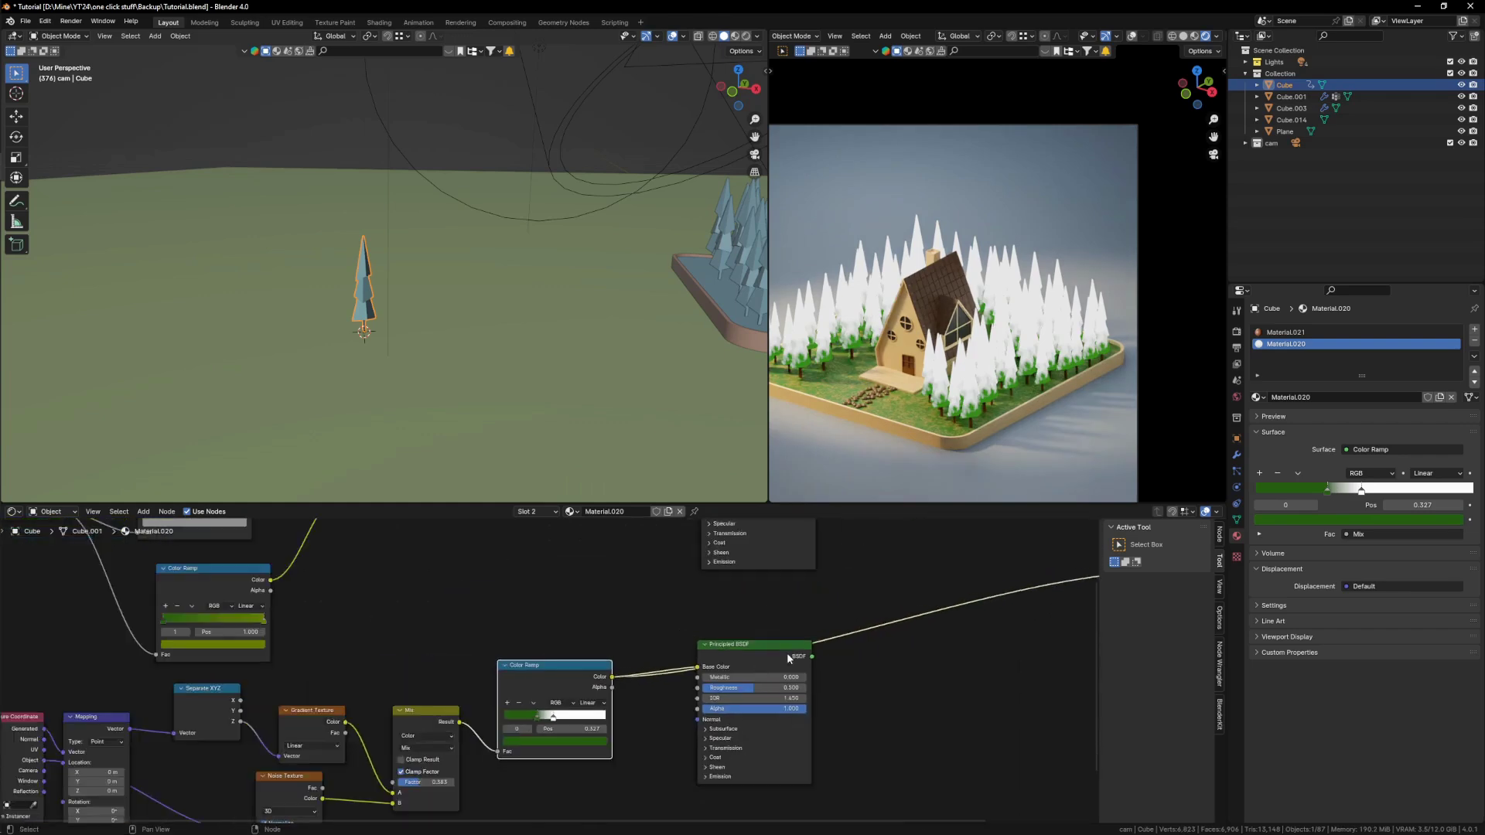
left_click(788, 652, "ctrl+shift")
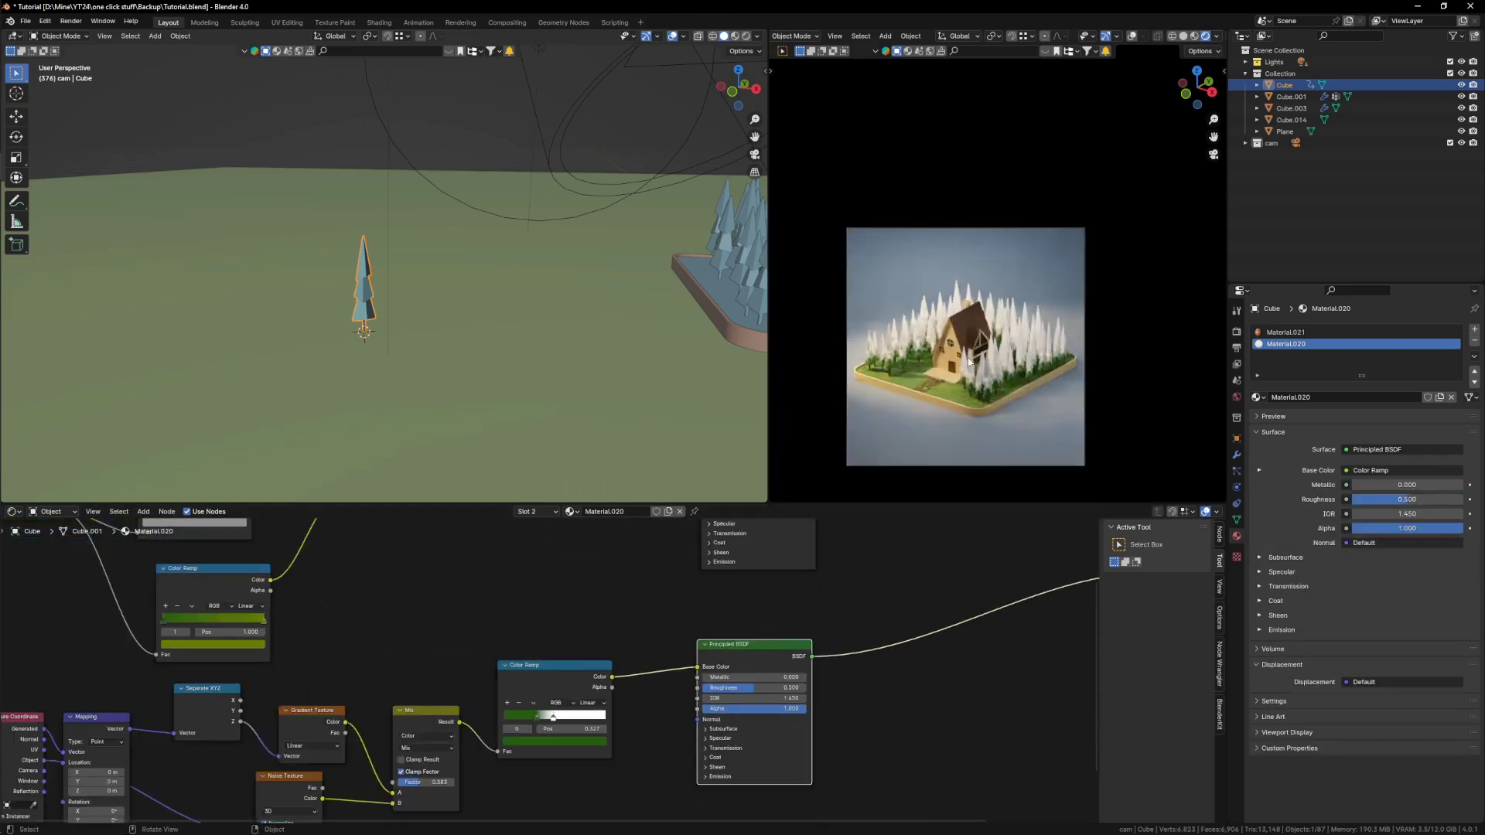
Step: Shift the Color Ramp's green stop to position 0.318
scroll(758, 617, "up", 4)
mouse_move(758, 617)
left_mouse_down()
mouse_move(745, 621)
mouse_move(782, 614)
mouse_move(761, 611)
left_mouse_up()
scroll(819, 594, "down", 3)
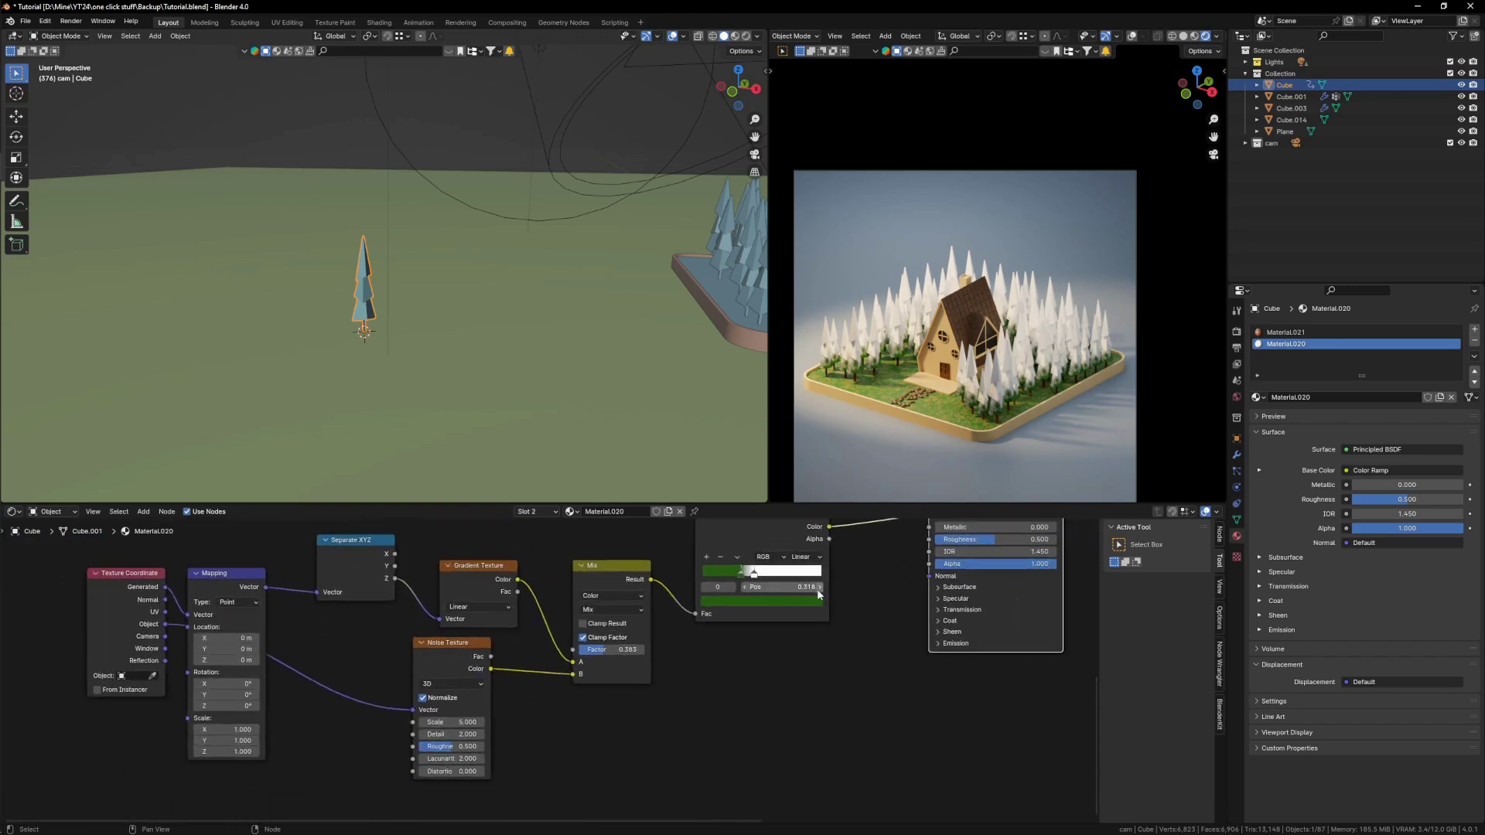
Step: Add a Bump node beneath the duplicated Principled BSDF and its green-to-white Color Ramp
left_click(859, 596)
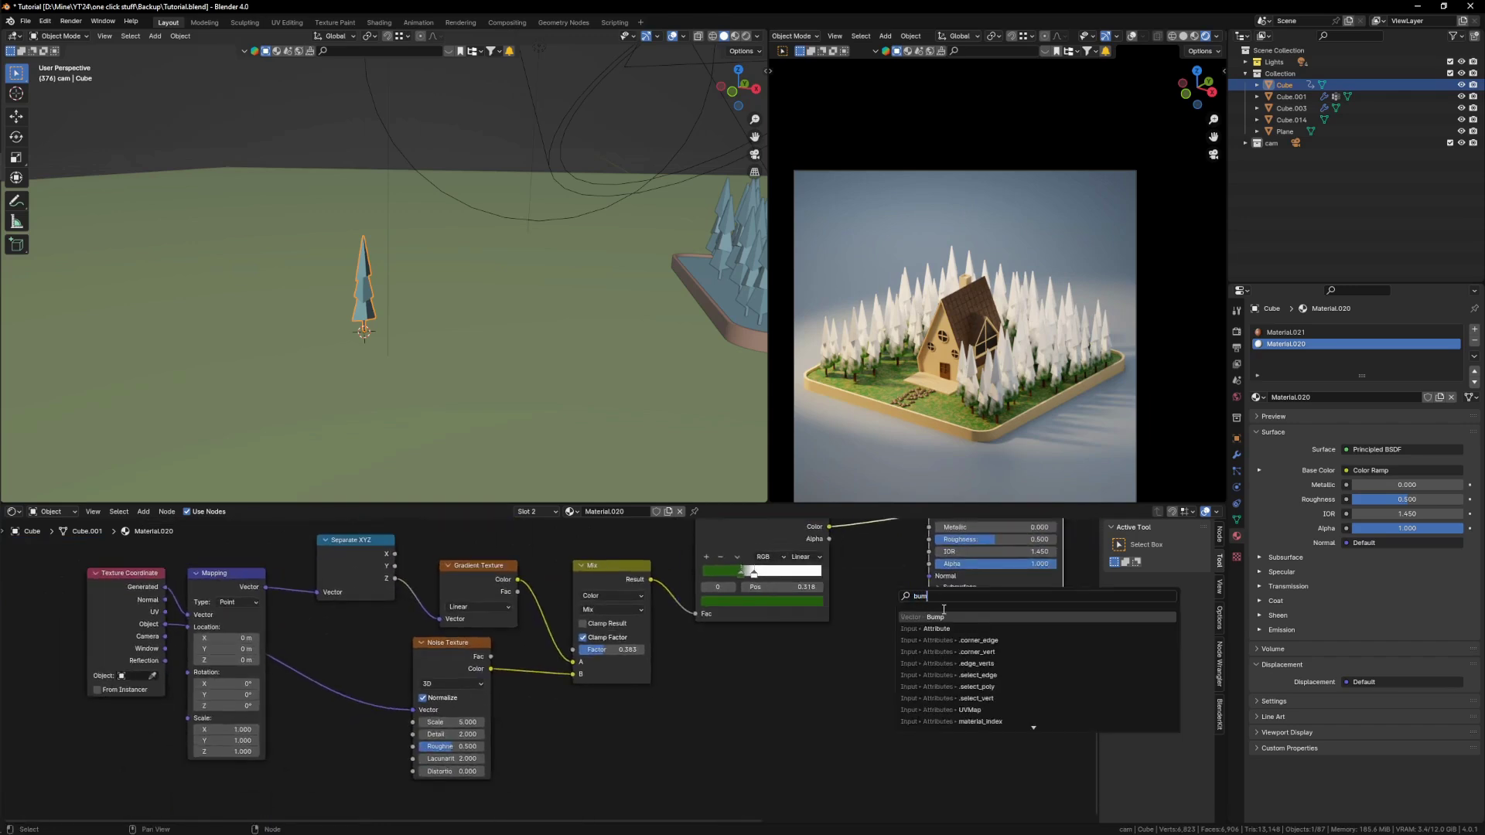
key("Return")
left_click(789, 639)
Step: Add a second Color Ramp node between the Mix node and the Bump node
middle_click_drag(719, 677, 801, 649)
scroll(802, 649, "down", 6)
key("shift+a")
left_click(820, 638)
type("c")
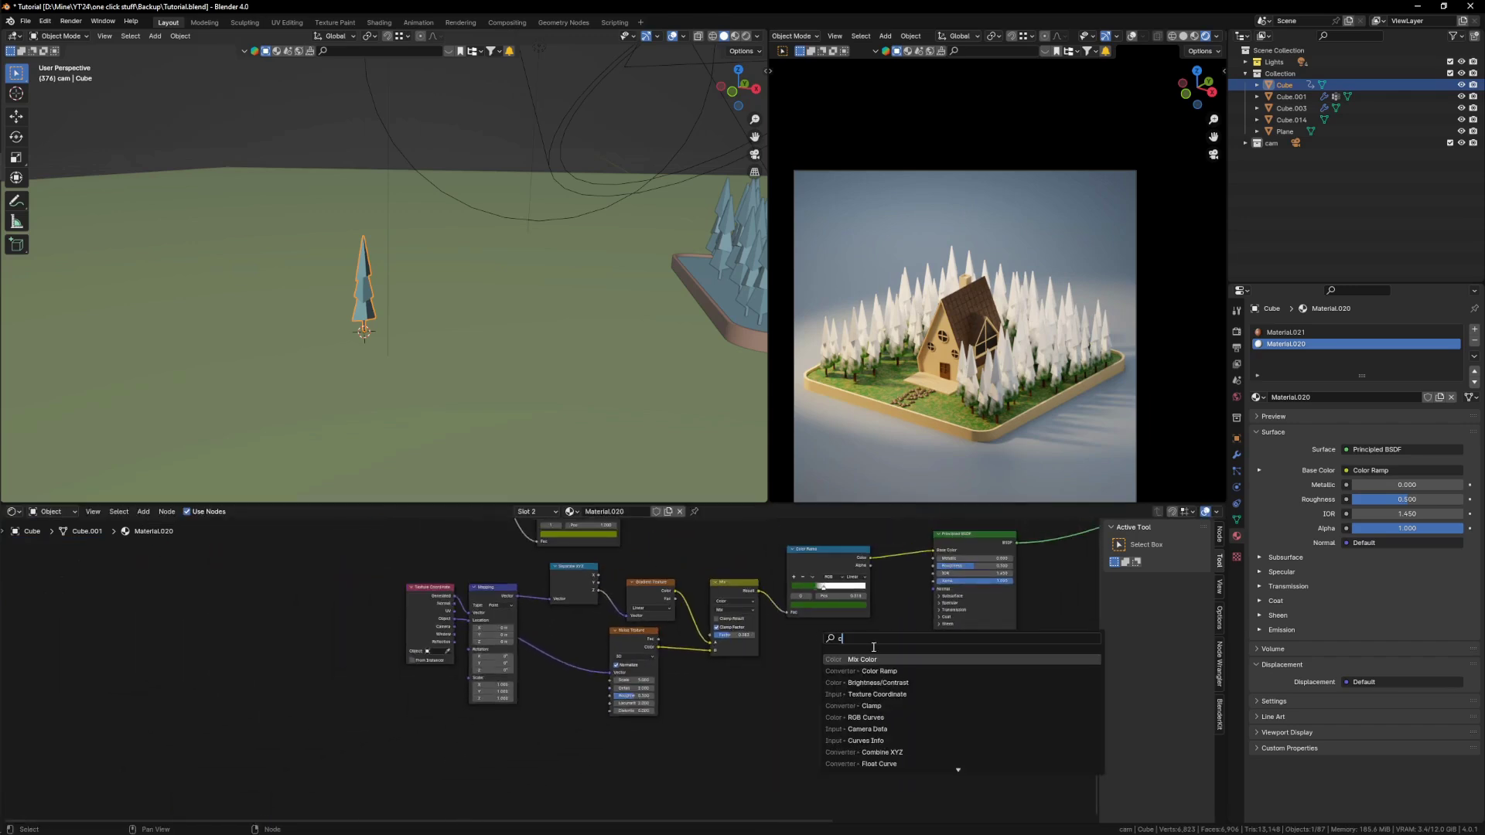
left_click(878, 671)
left_click(753, 660)
Step: Connect the Mix result to the second Color Ramp's Fac and the ramp's Color to the Bump node's Height
scroll(749, 590, "up", 4)
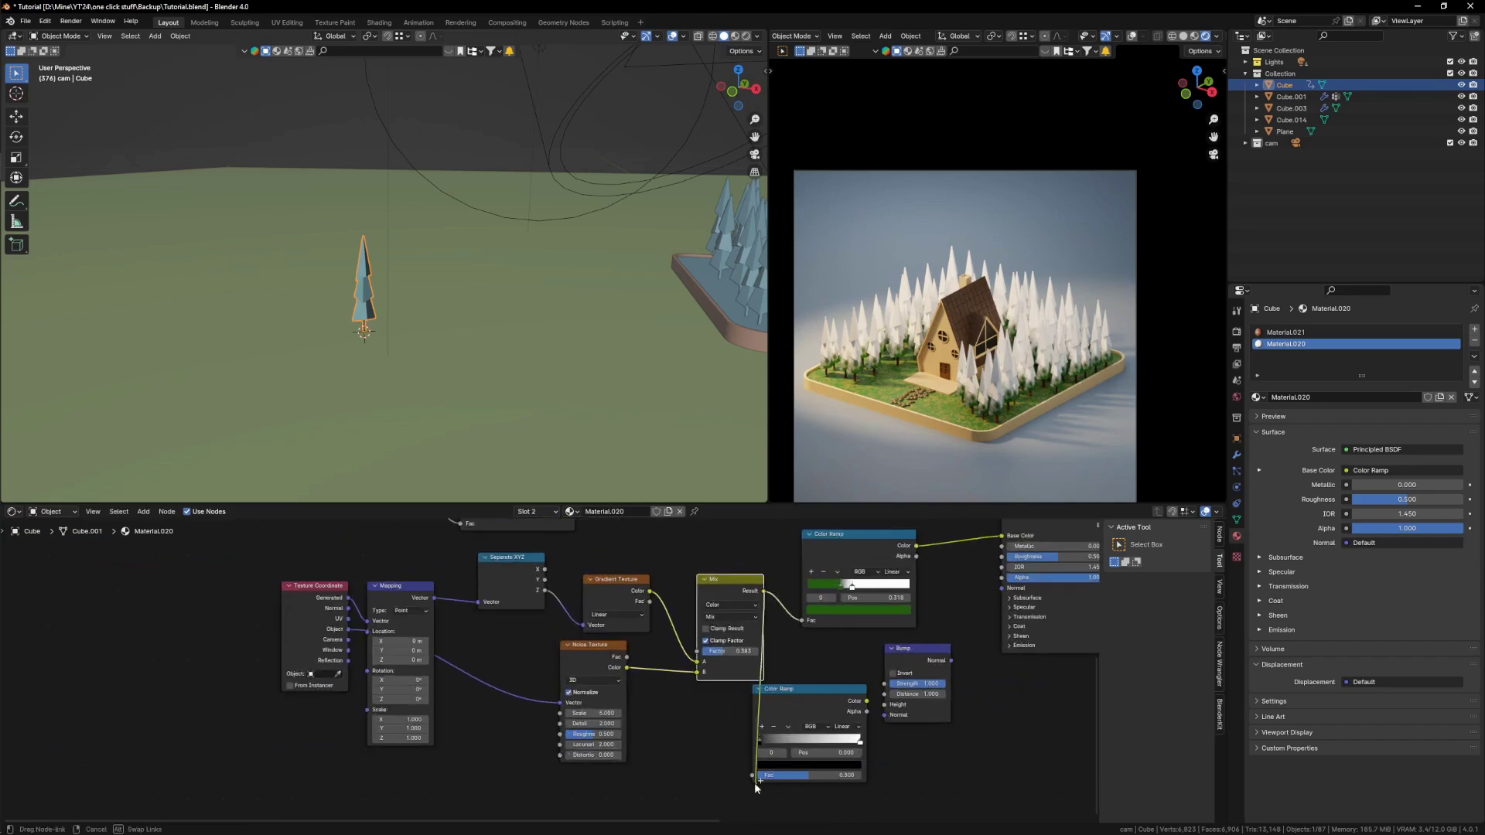
scroll(804, 735, "up", 1)
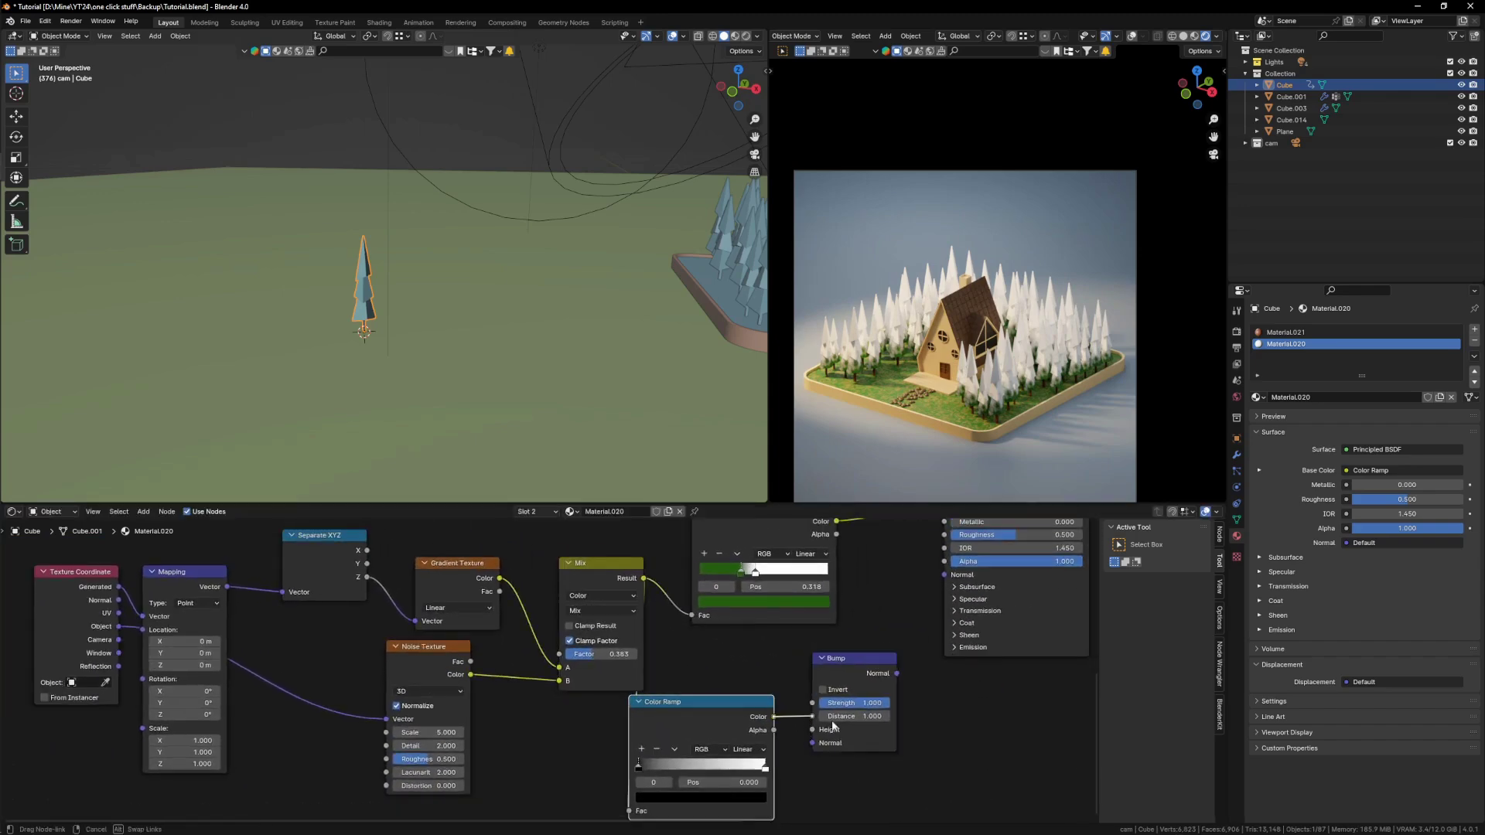
middle_click_drag(845, 710, 810, 712)
Step: Preview the second Color Ramp on the trees and set its black stop to 0.327 and white stop to 0.682
scroll(808, 712, "up", 3)
left_click(670, 713, "ctrl+shift")
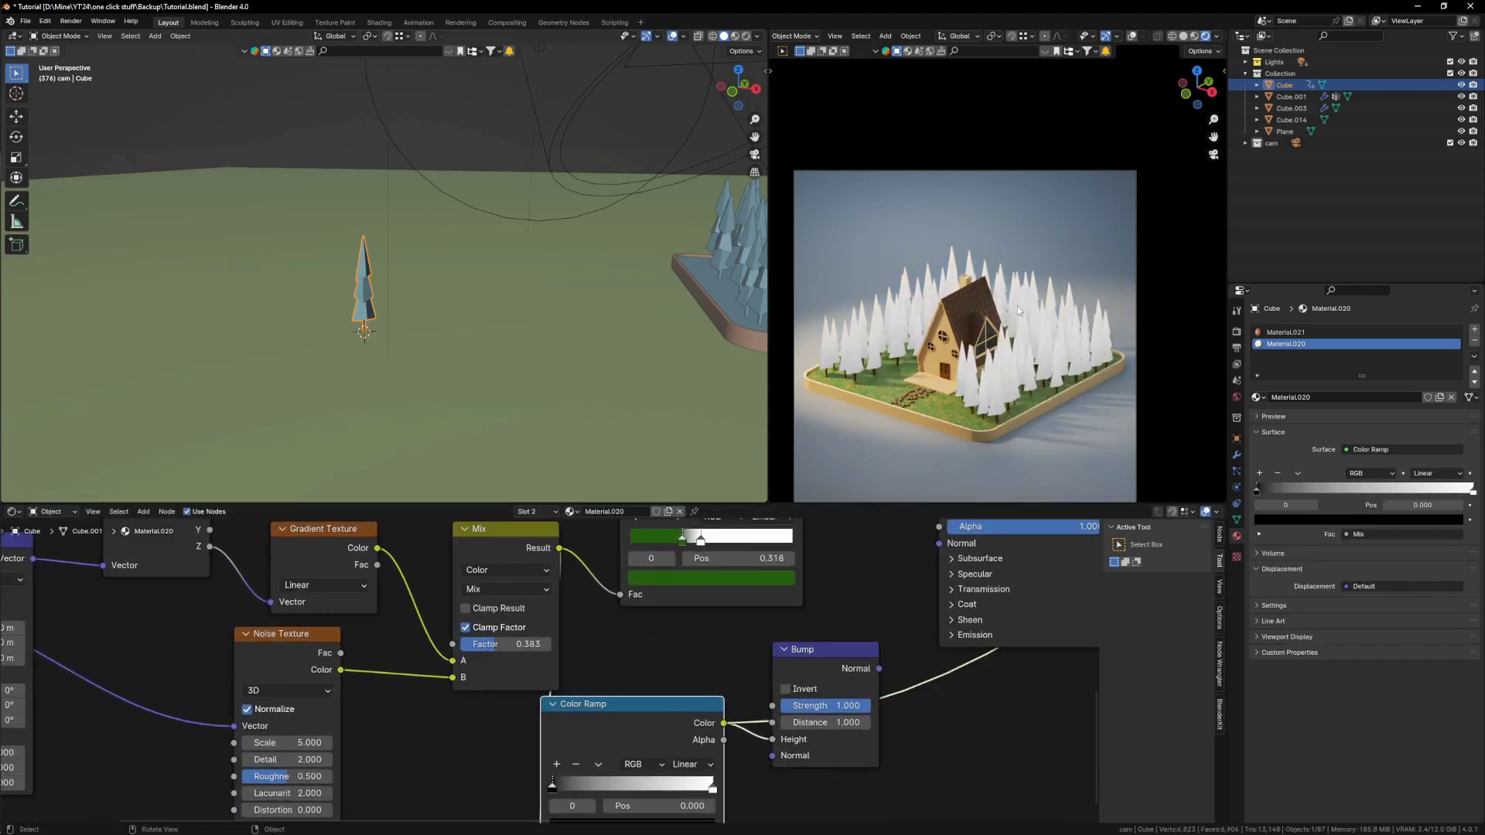
scroll(1002, 356, "up", 6)
scroll(936, 460, "down", 8)
scroll(991, 319, "up", 8)
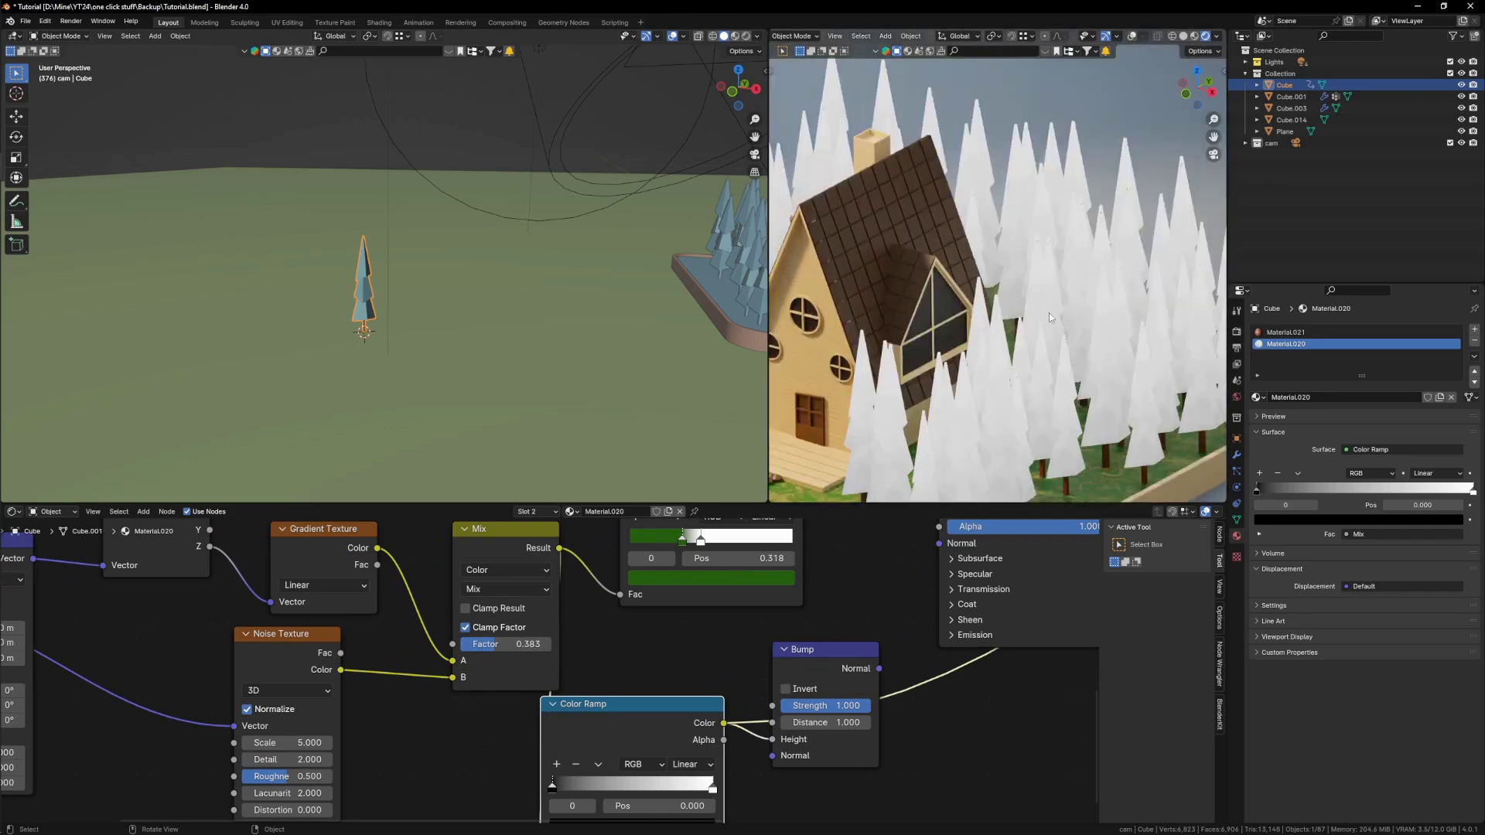
scroll(568, 653, "up", 2)
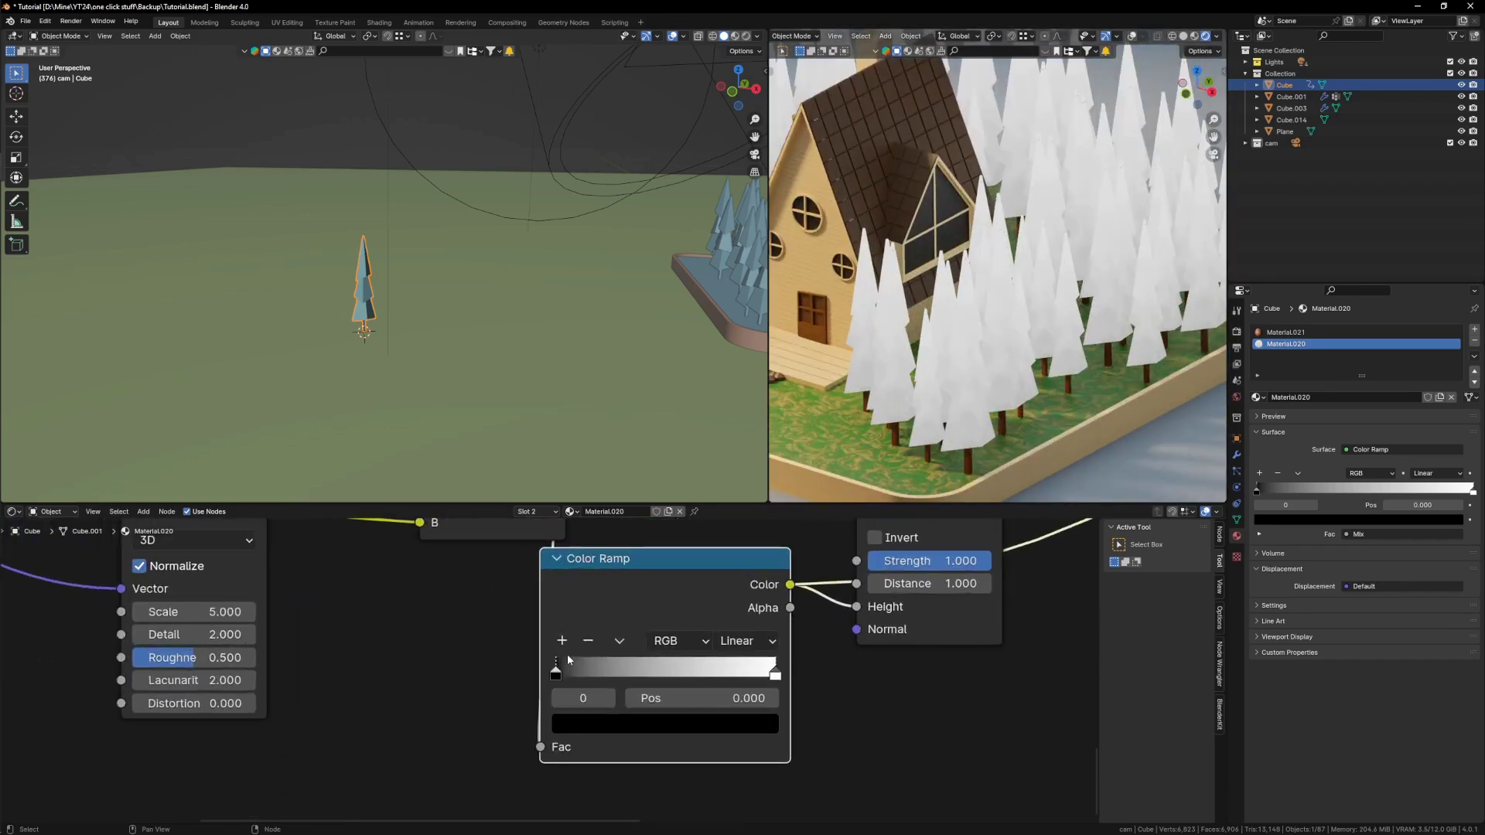
left_click_drag(556, 673, 639, 677)
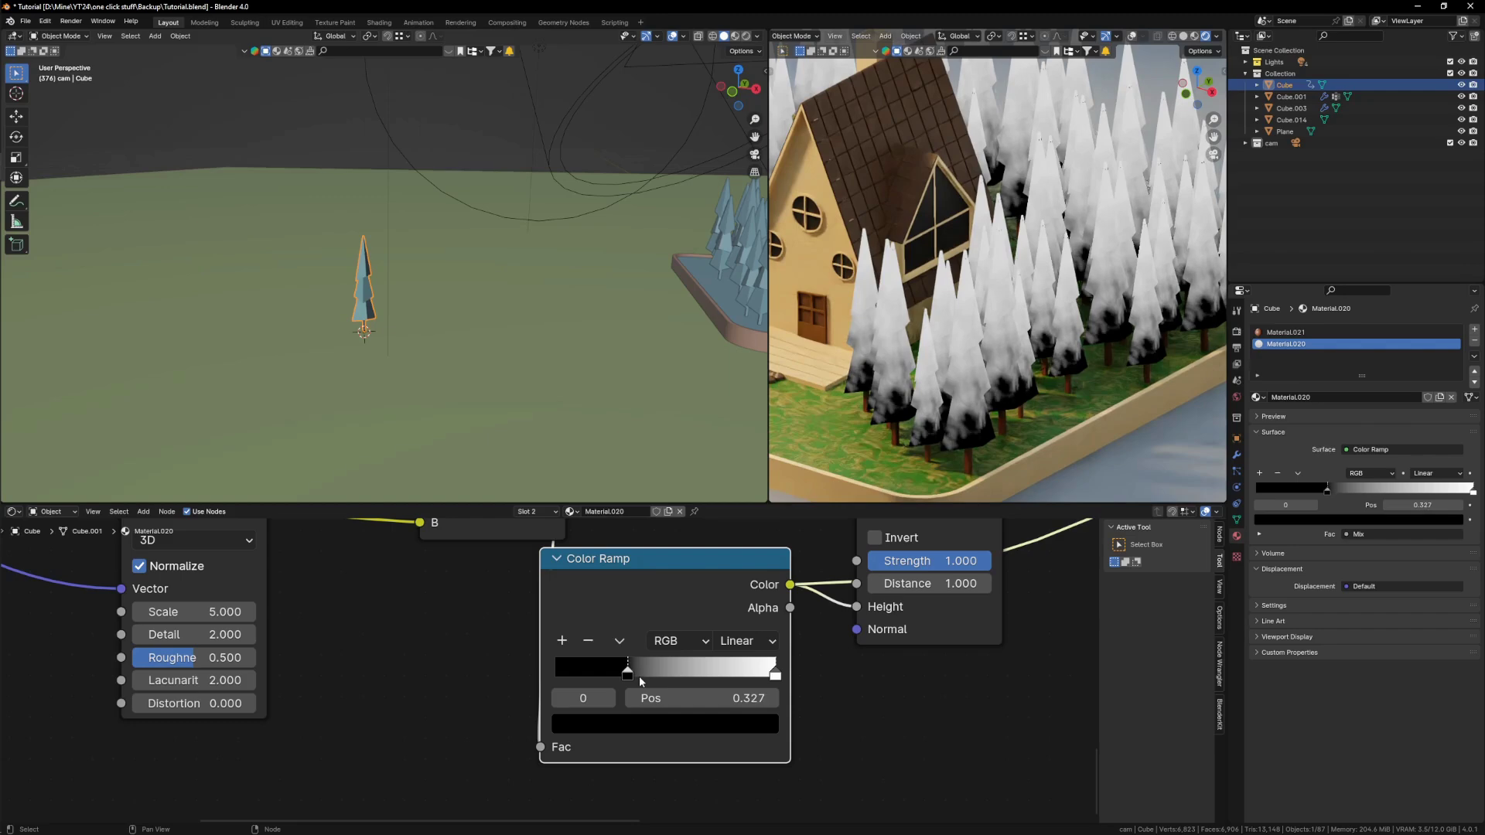
left_click_drag(765, 670, 687, 680)
Step: Connect the Bump node to the duplicated Principled BSDF's Normal input and output that shader on the trees
scroll(717, 679, "down", 3)
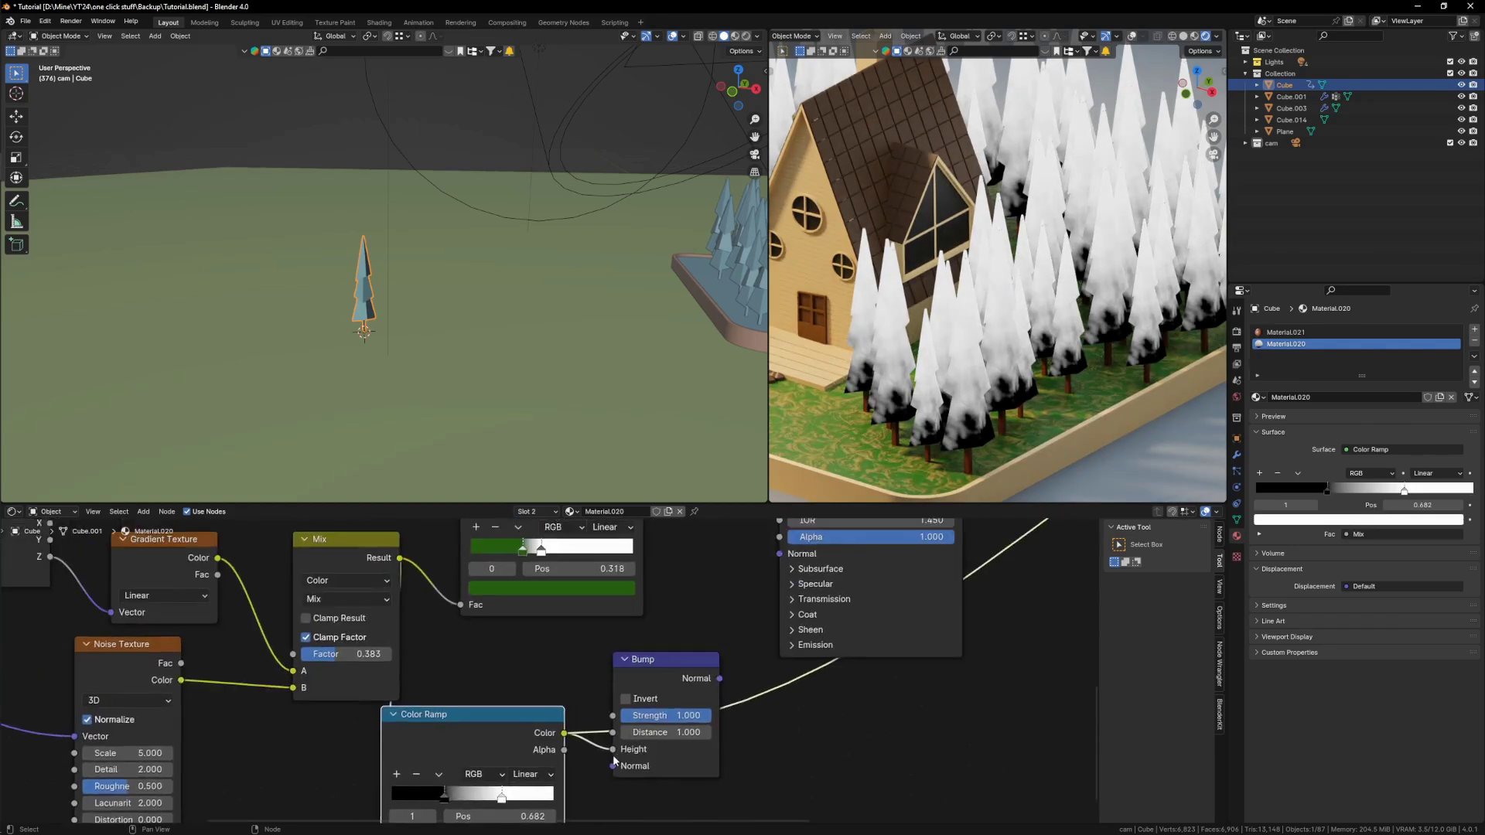
scroll(787, 726, "down", 2)
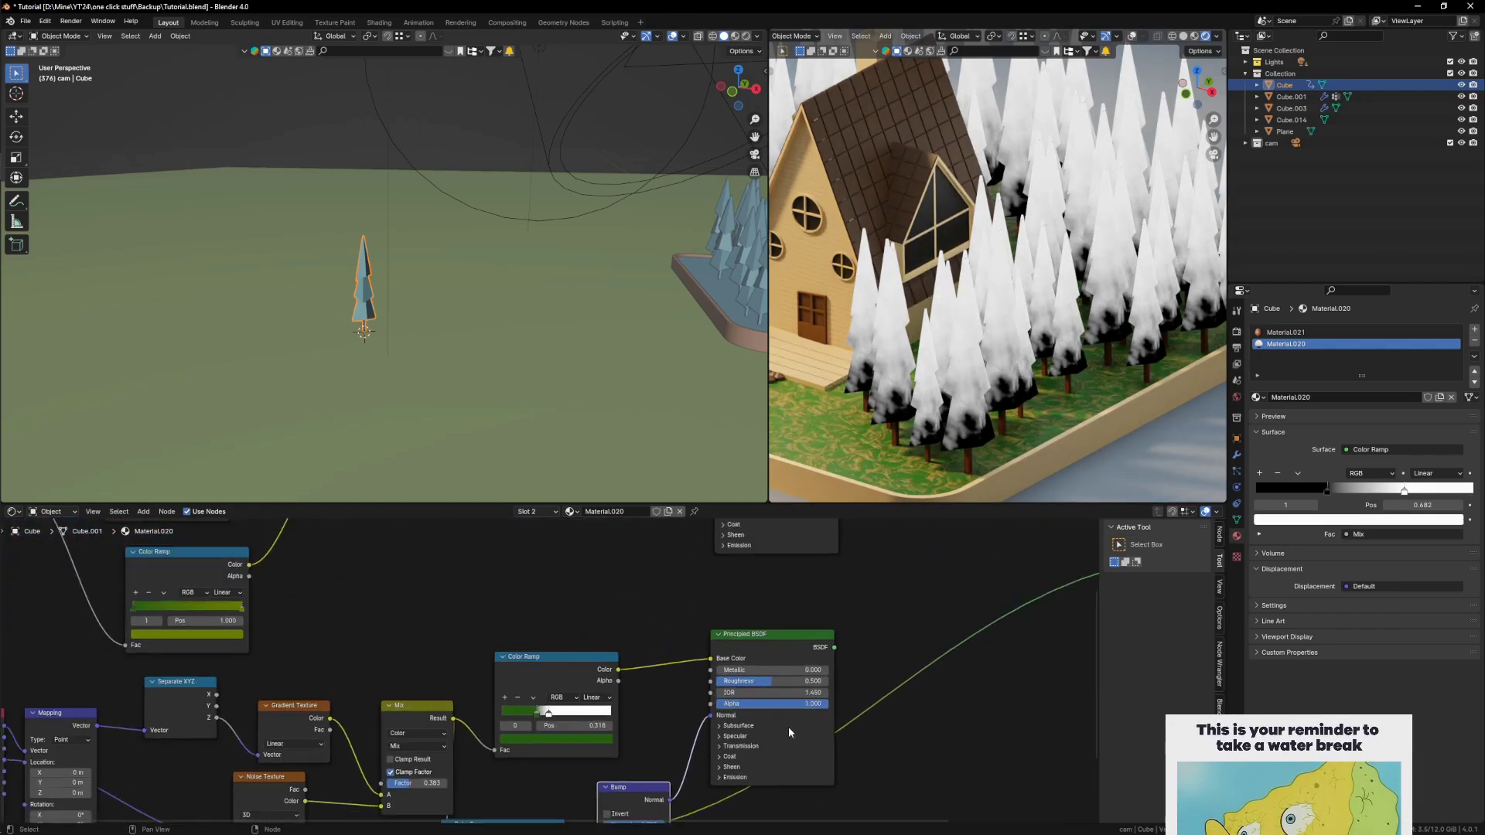
left_click(809, 647, "ctrl+shift")
scroll(720, 717, "up", 4)
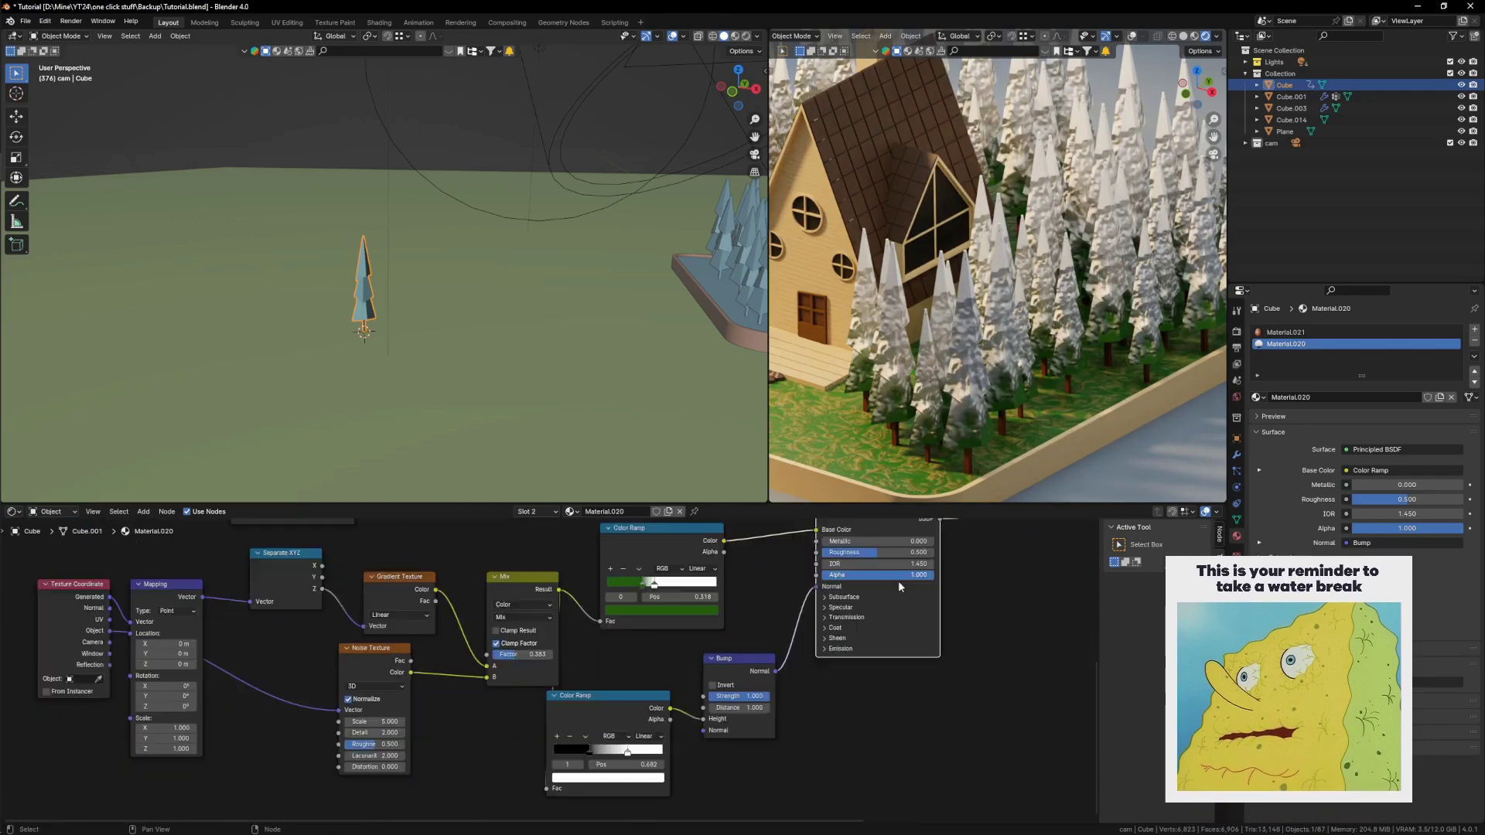
Step: Move the bump Color Ramp's white stop to 0.436 and set the Bump Strength to 0.467
scroll(720, 718, "up", 1)
left_click_drag(600, 747, 531, 759)
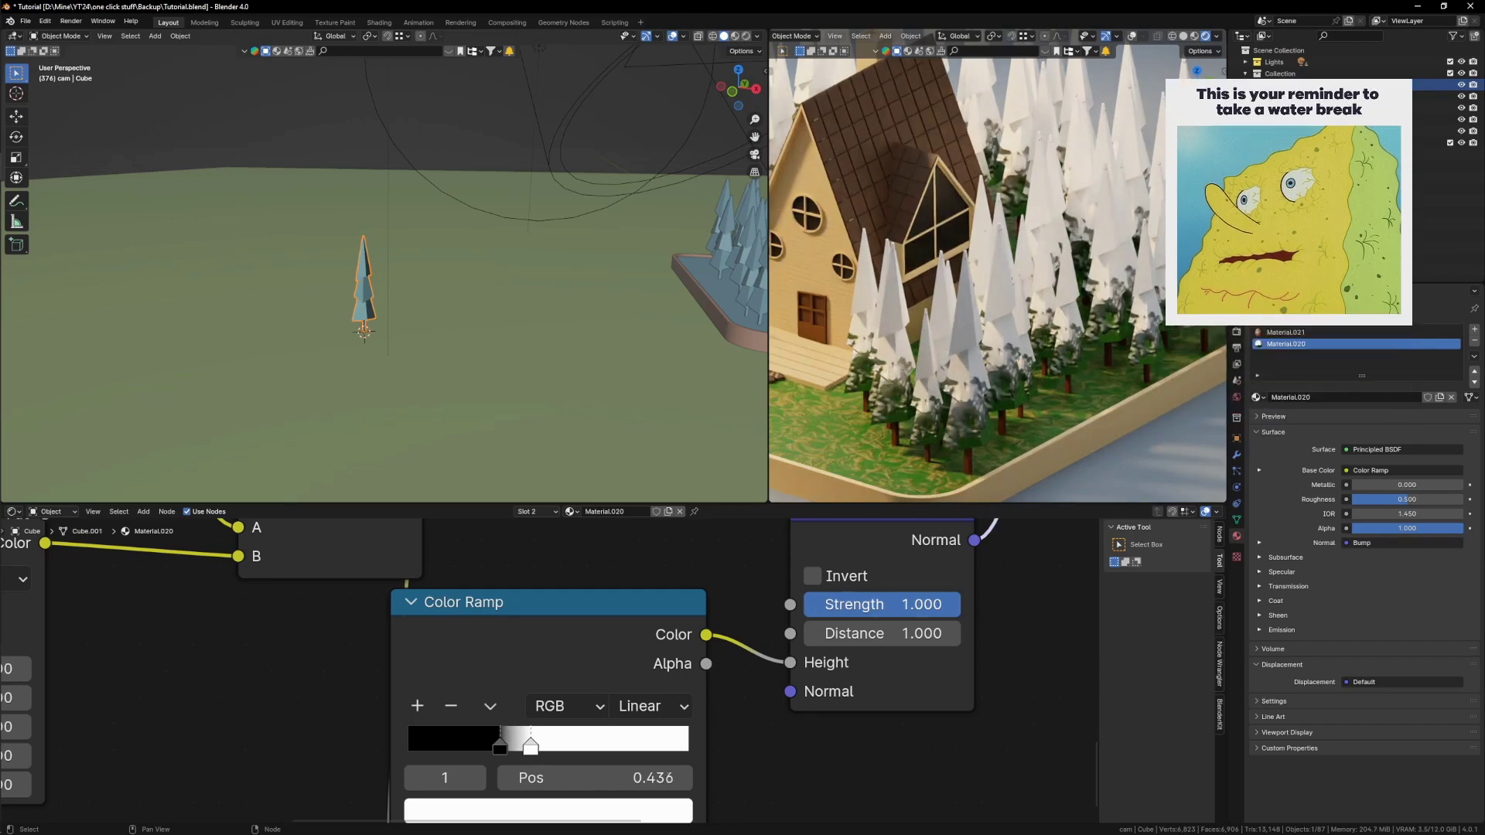
left_click_drag(928, 605, 876, 605)
scroll(877, 316, "down", 5)
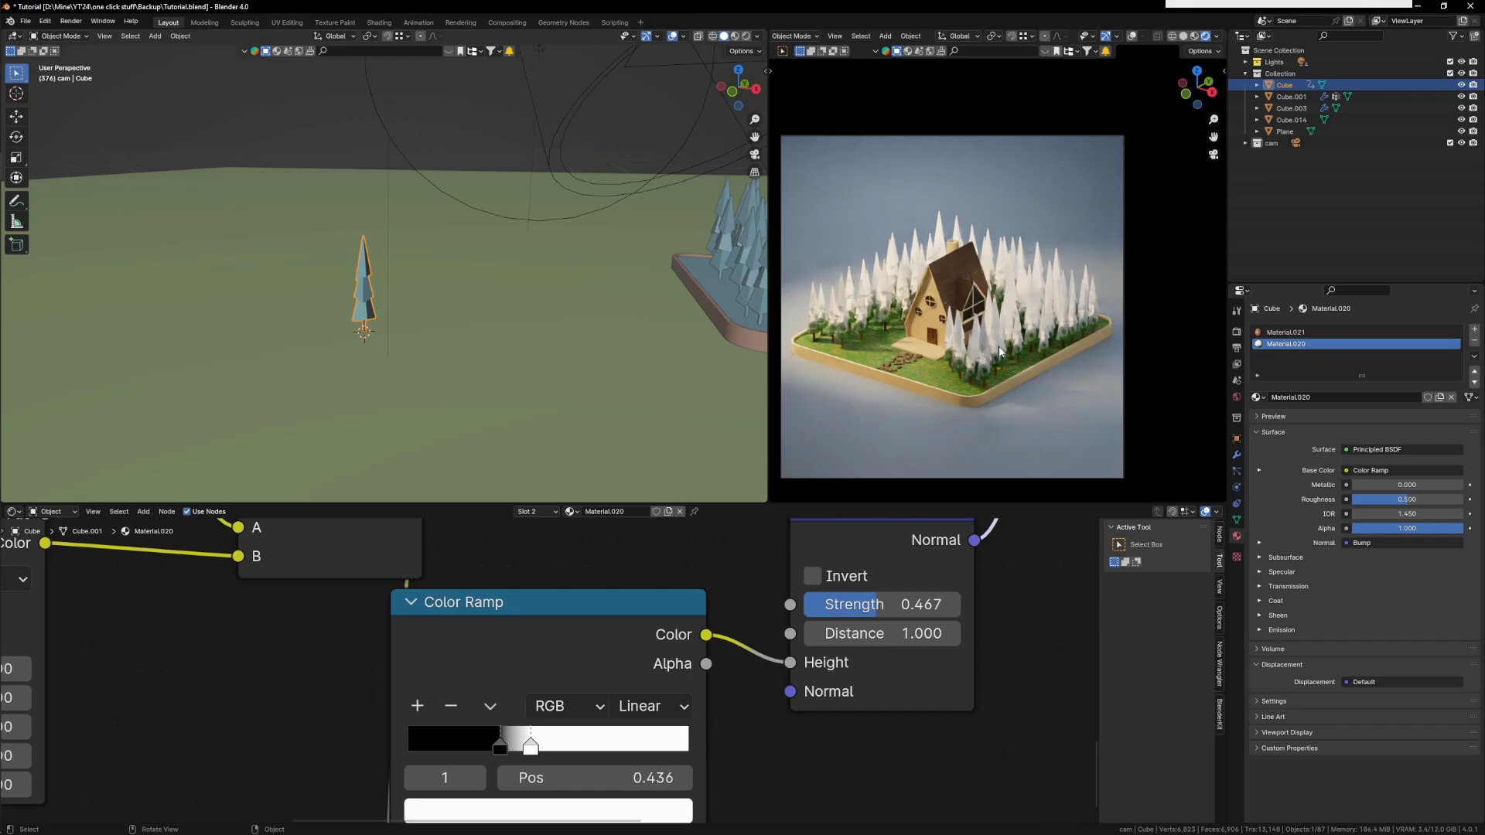
Step: Move the bump Color Ramp's black stop to 0.286
scroll(877, 316, "up", 2)
middle_click_drag(583, 727, 632, 643)
left_click_drag(633, 643, 628, 644)
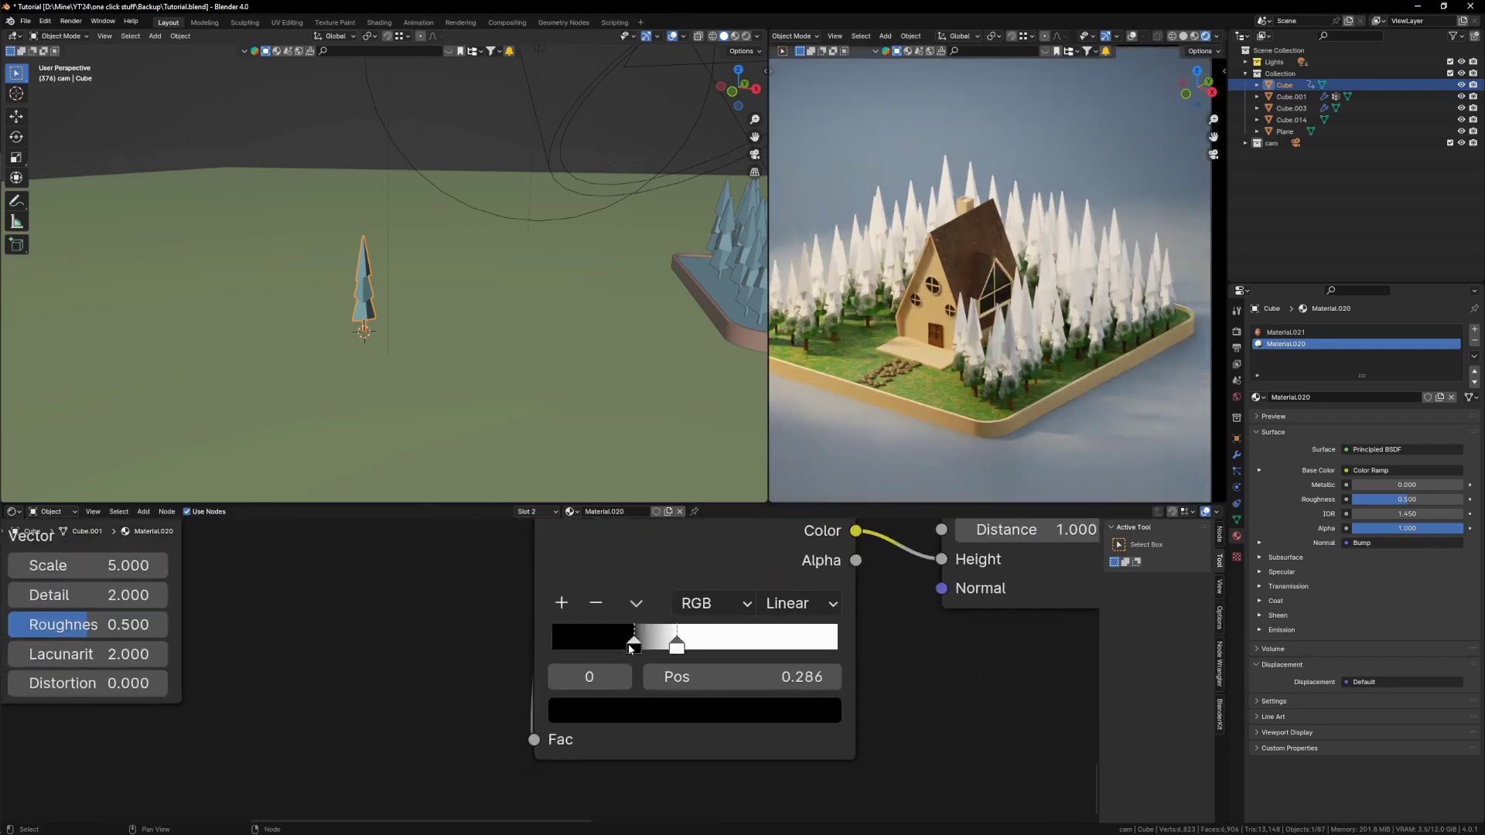
Step: Set the snow color ramp's green stop to 0.305 and return the rendered view to the camera
scroll(725, 752, "down", 7)
middle_click_drag(805, 529, 777, 656)
scroll(976, 418, "up", 6)
mouse_move(739, 592)
left_mouse_down()
mouse_move(719, 589)
mouse_move(744, 590)
mouse_move(732, 589)
left_mouse_up()
left_click(753, 588)
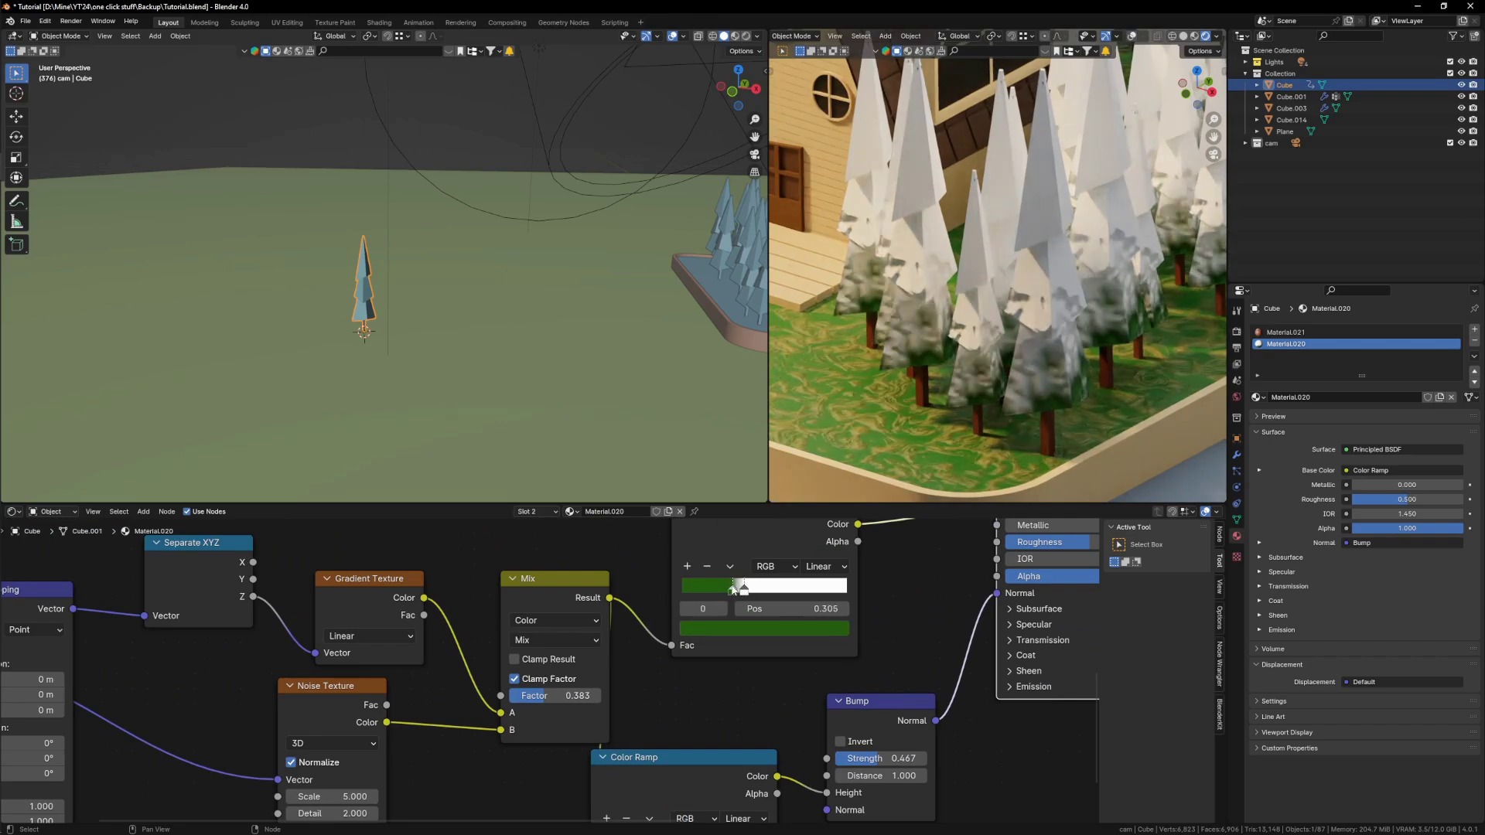
key("KP_0")
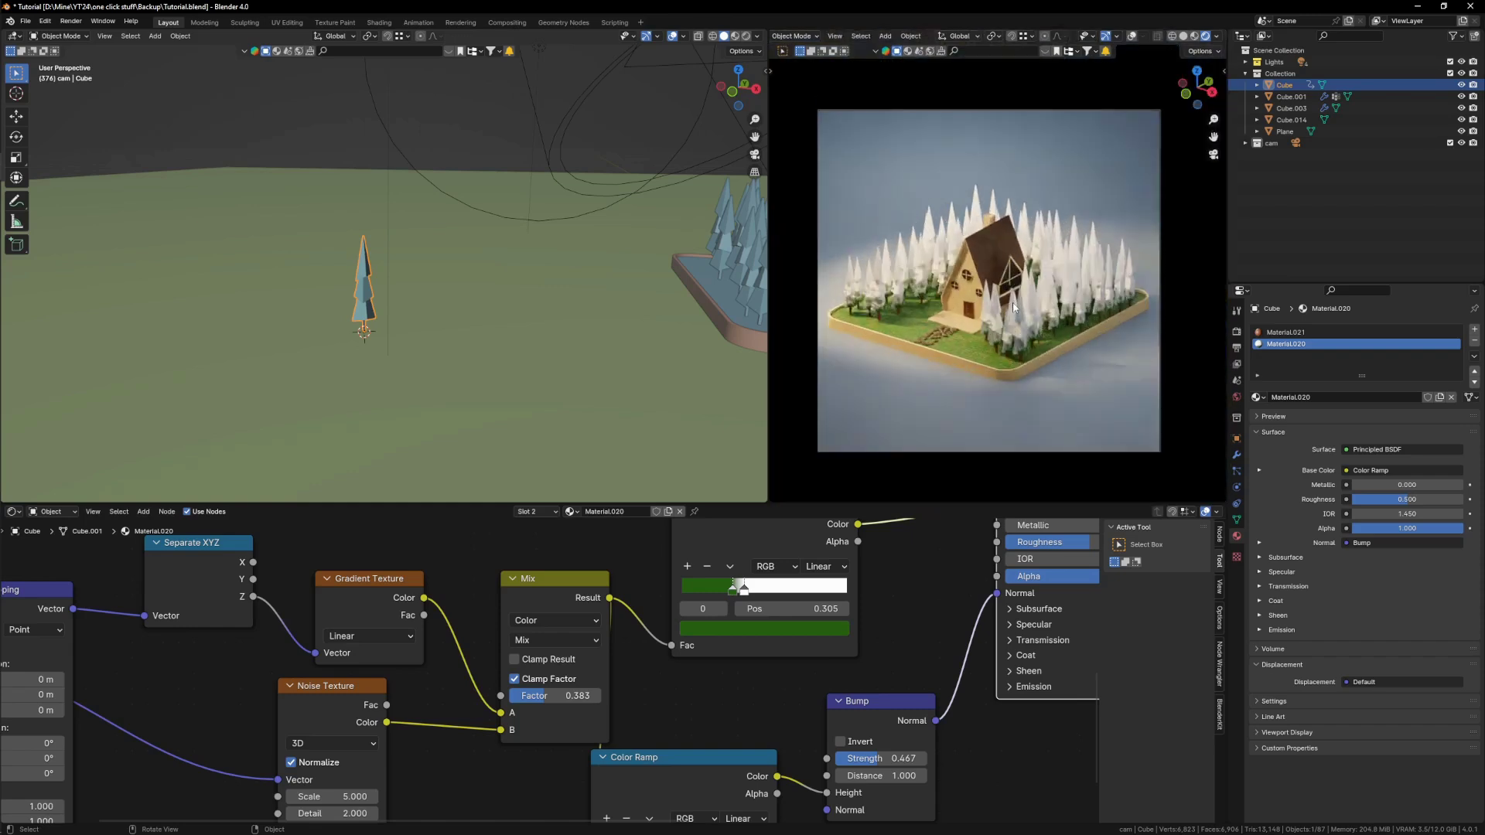
Step: Insert a Mix Shader before the trees' Material Output, combine the snow and green Principled BSDFs in it, and test its Fac at 1.000
scroll(429, 367, "down", 4)
middle_click_drag(642, 365, 475, 385, "shift")
scroll(476, 385, "up", 1)
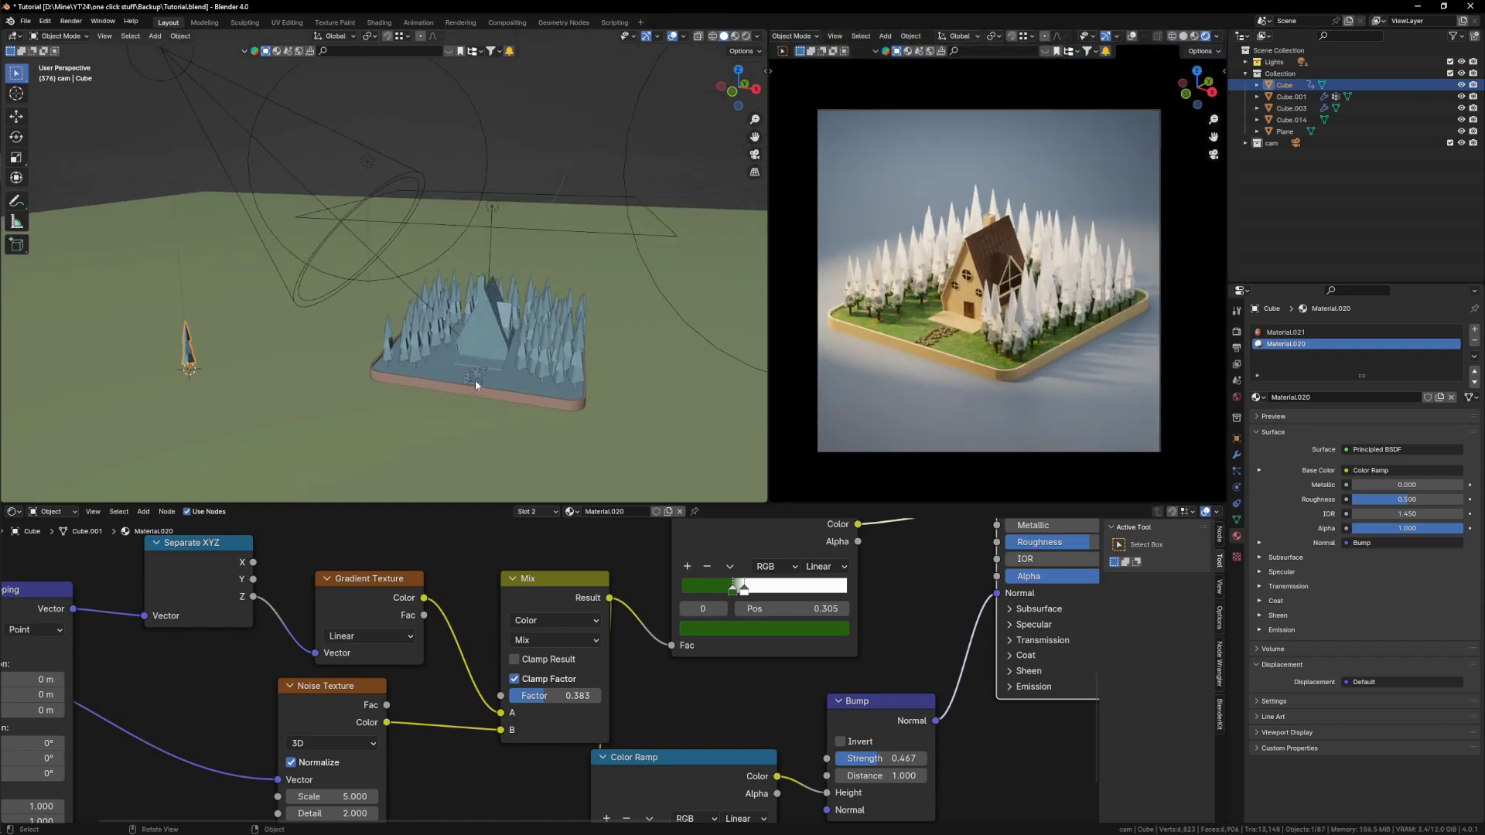
scroll(848, 563, "down", 4)
key("shift+a")
type("mi")
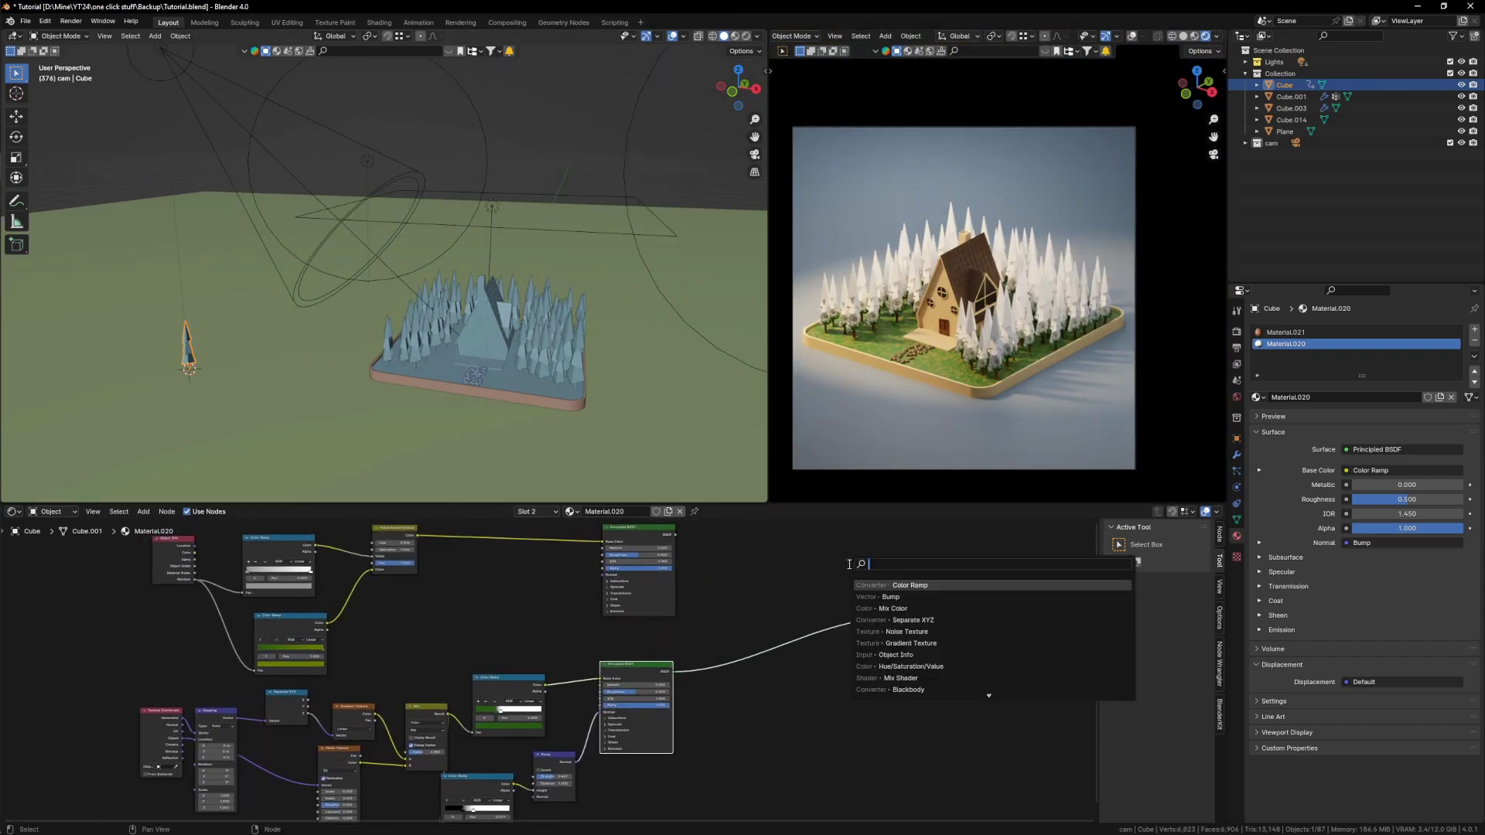
left_click(900, 609)
left_click(801, 635)
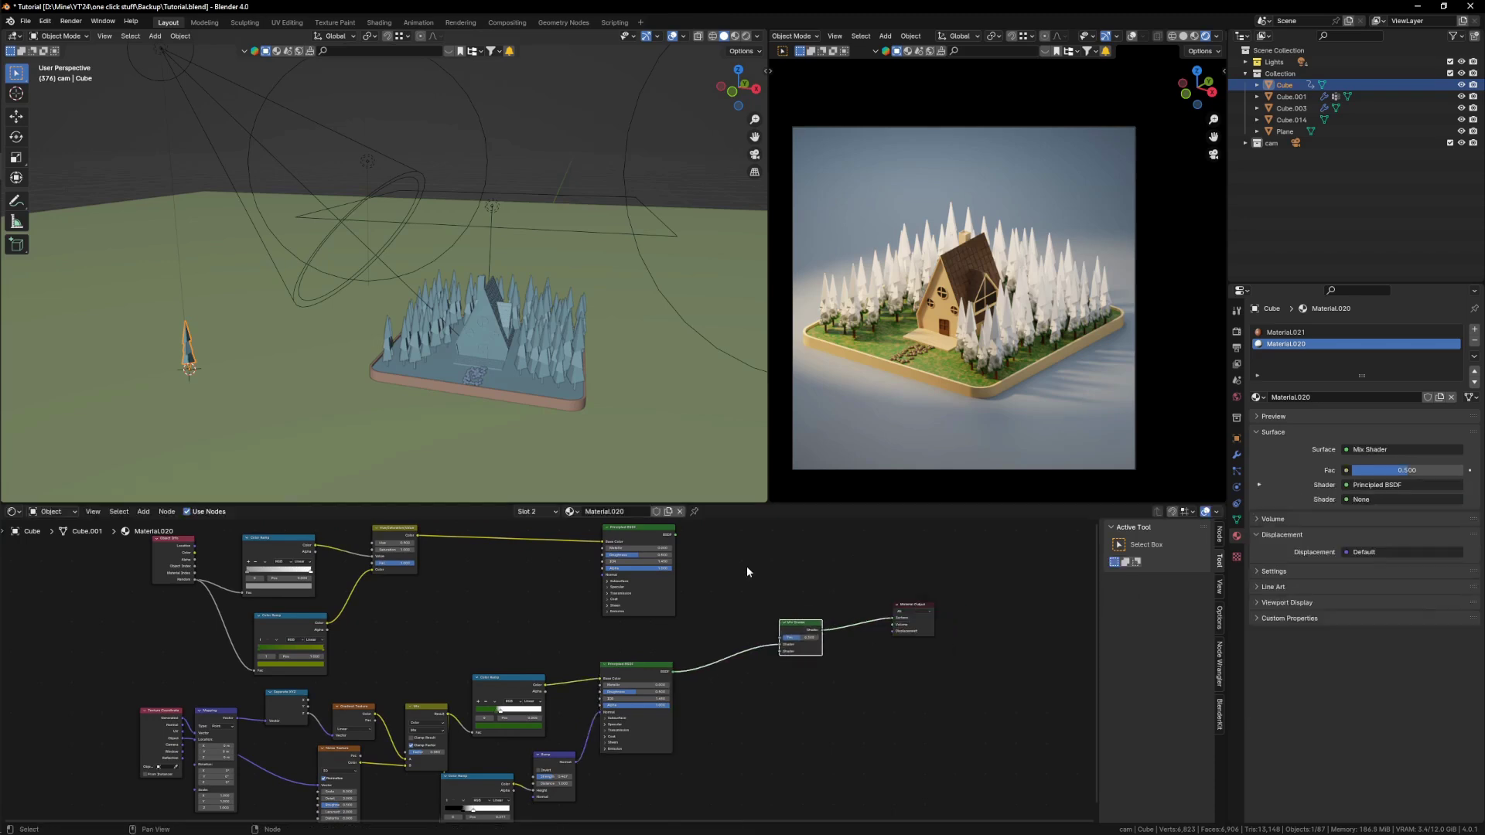
left_click_drag(782, 648, 820, 638)
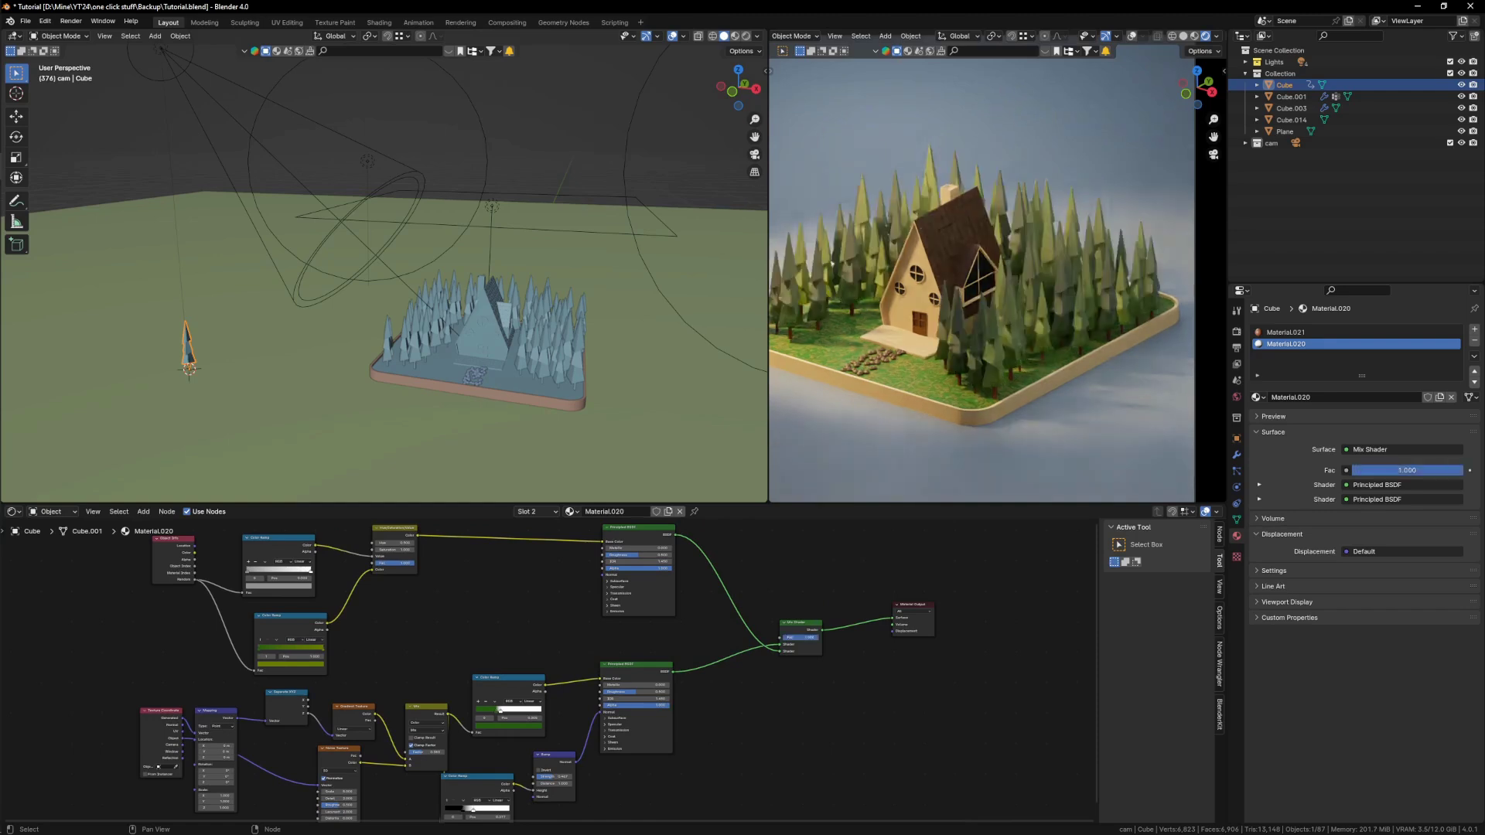
scroll(1042, 328, "down", 5)
scroll(1007, 333, "up", 2)
scroll(793, 635, "up", 3)
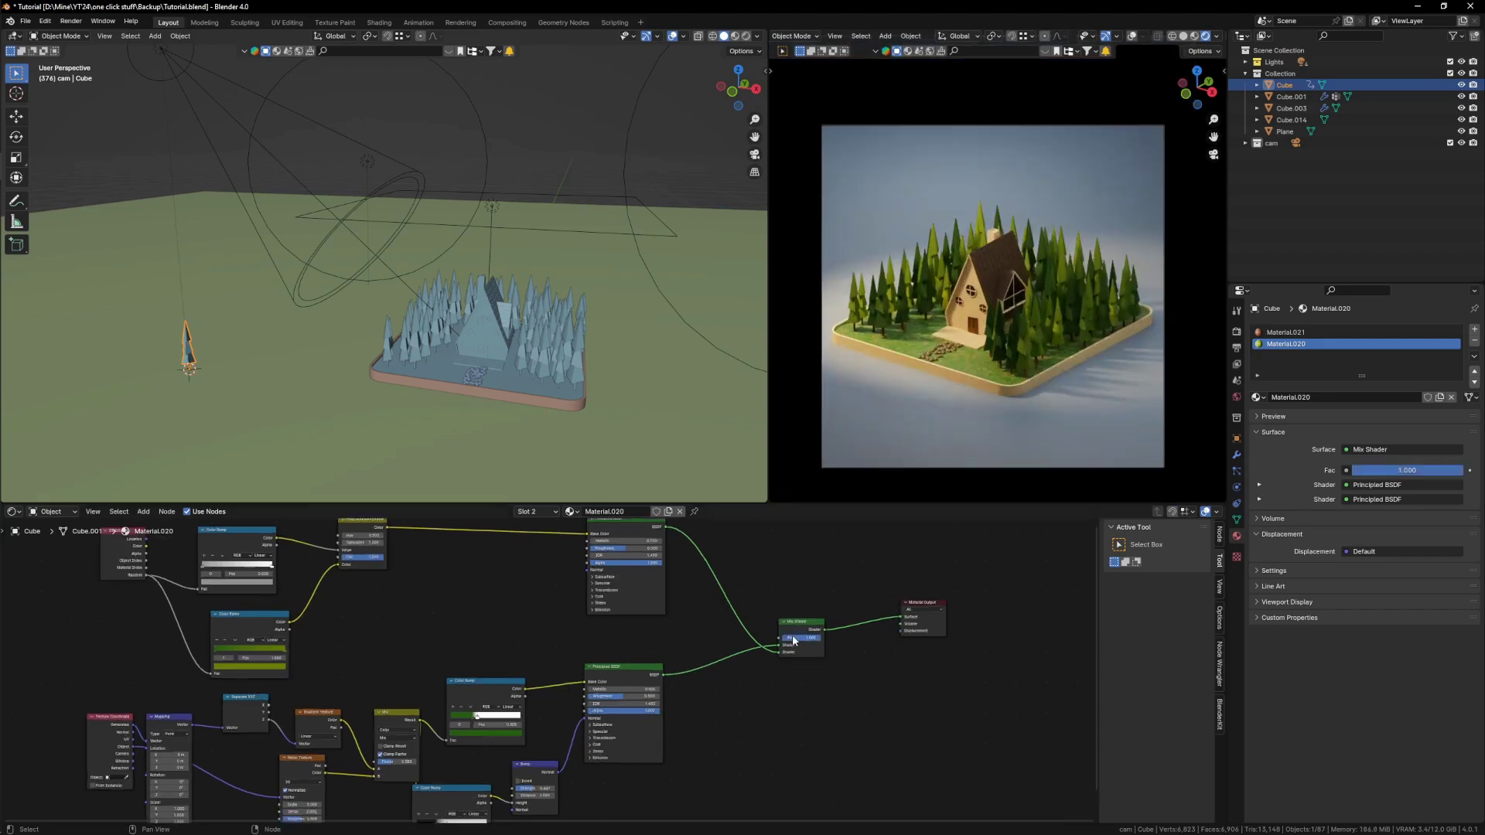
scroll(563, 348, "up", 3)
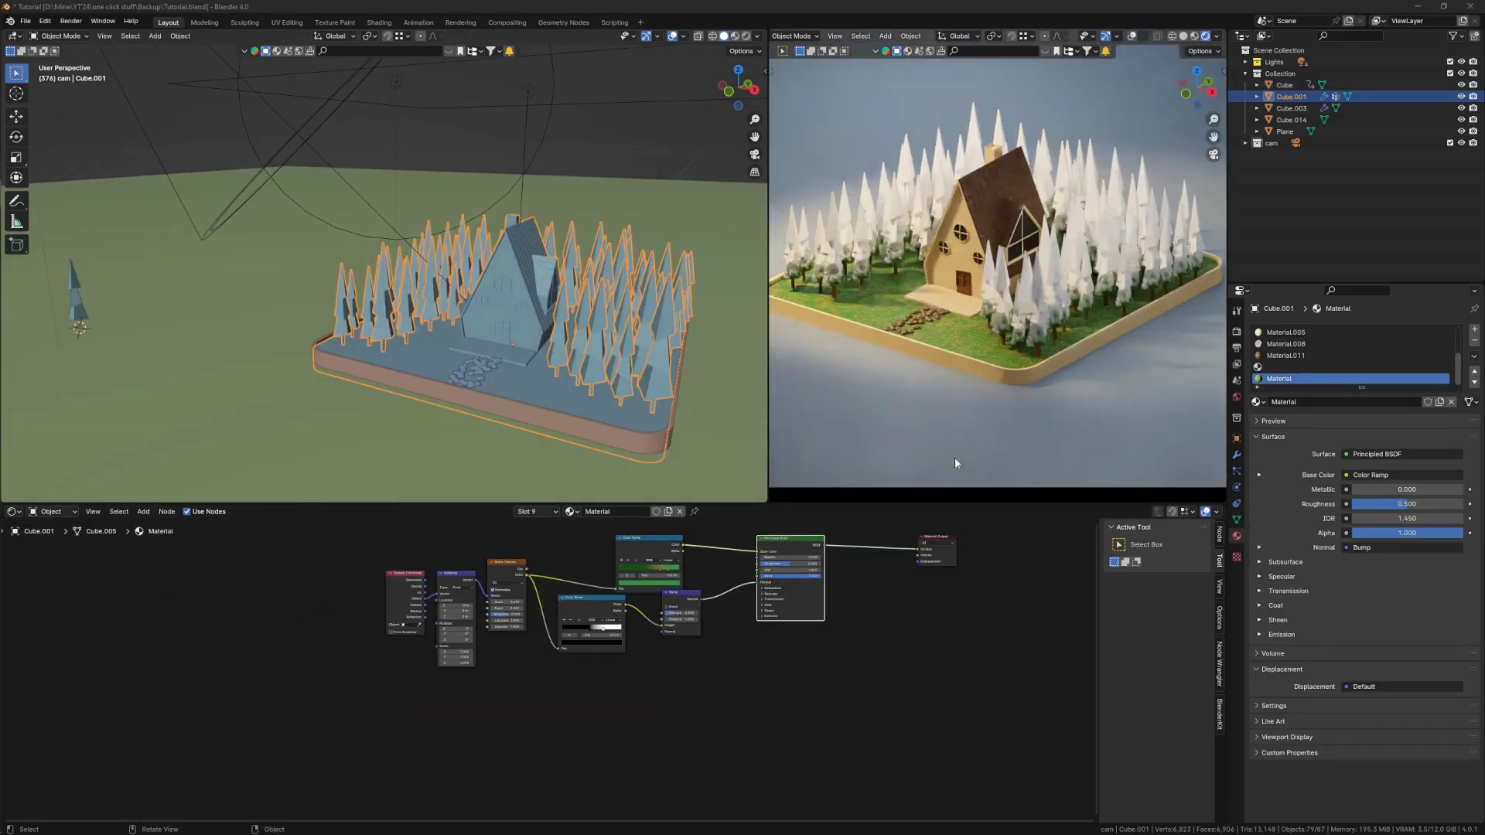
Step: Duplicate the ground material's full node setup, except the Material Output, and place the copy below the original
middle_click_drag(704, 651, 809, 656, "shift")
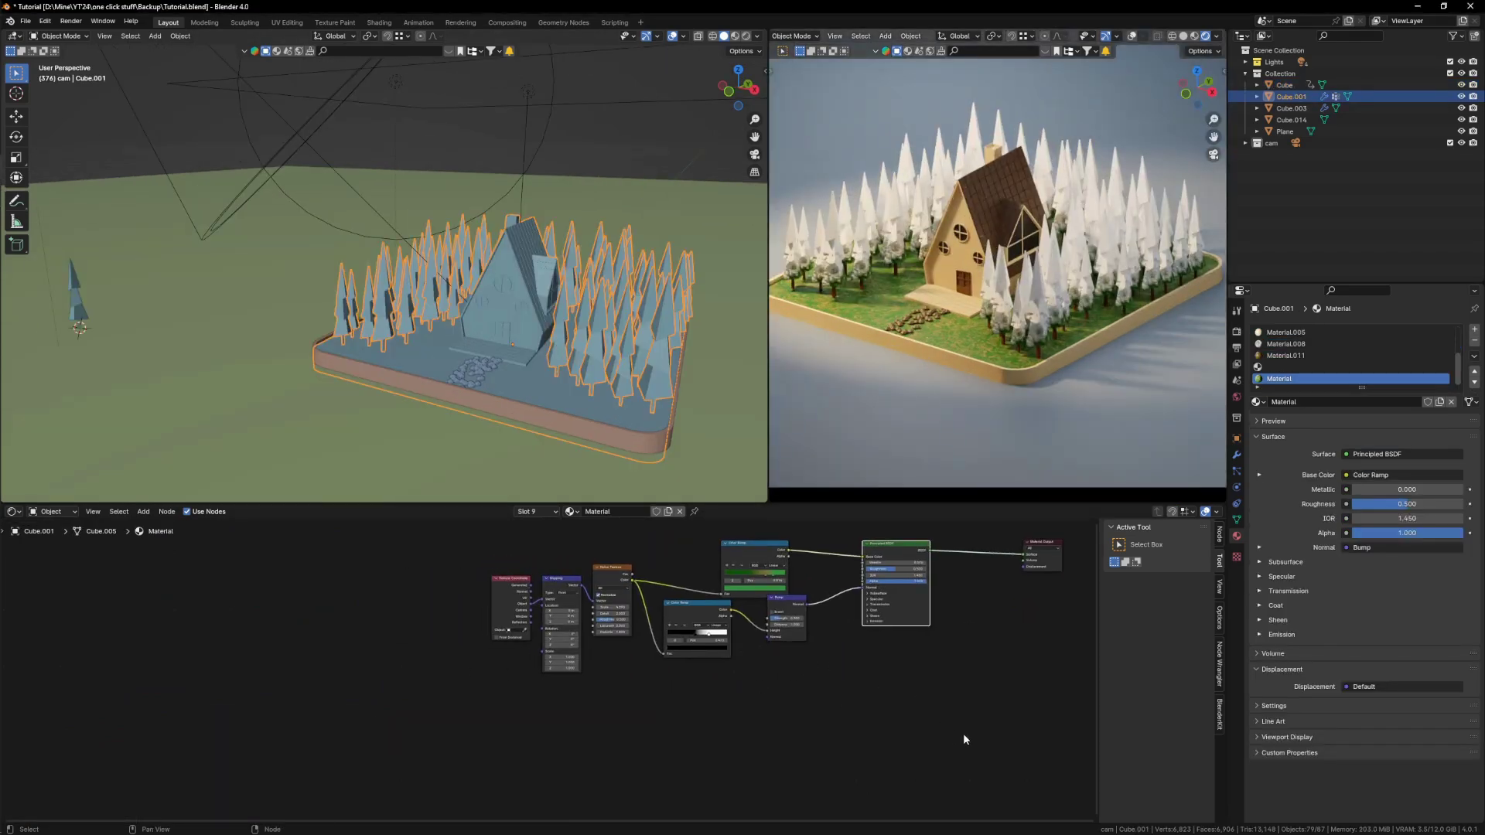
left_click_drag(963, 735, 341, 545)
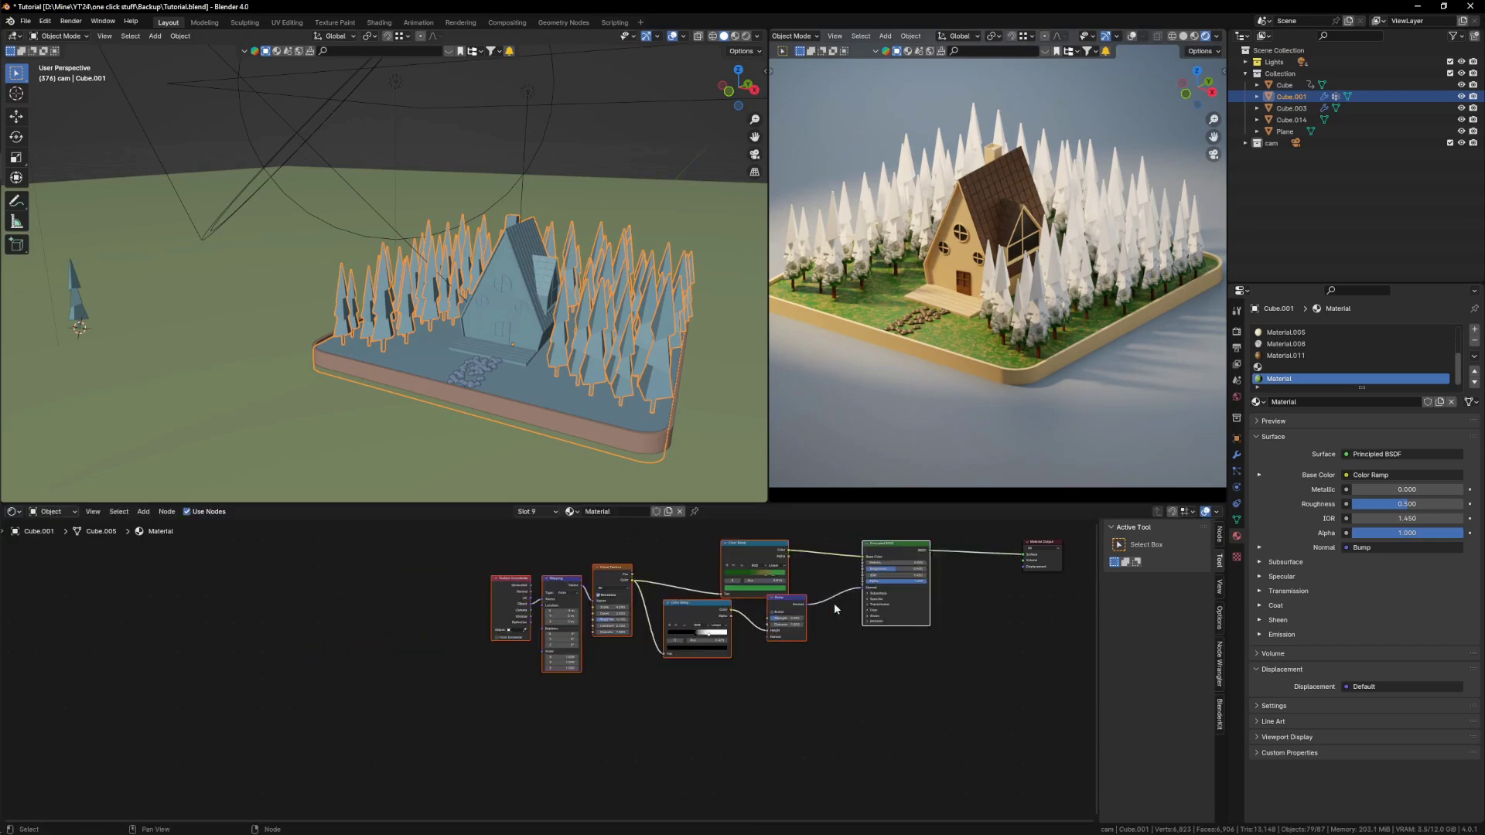
key("shift+d")
left_click(828, 789)
middle_click_drag(835, 674, 845, 600)
scroll(851, 593, "up", 3)
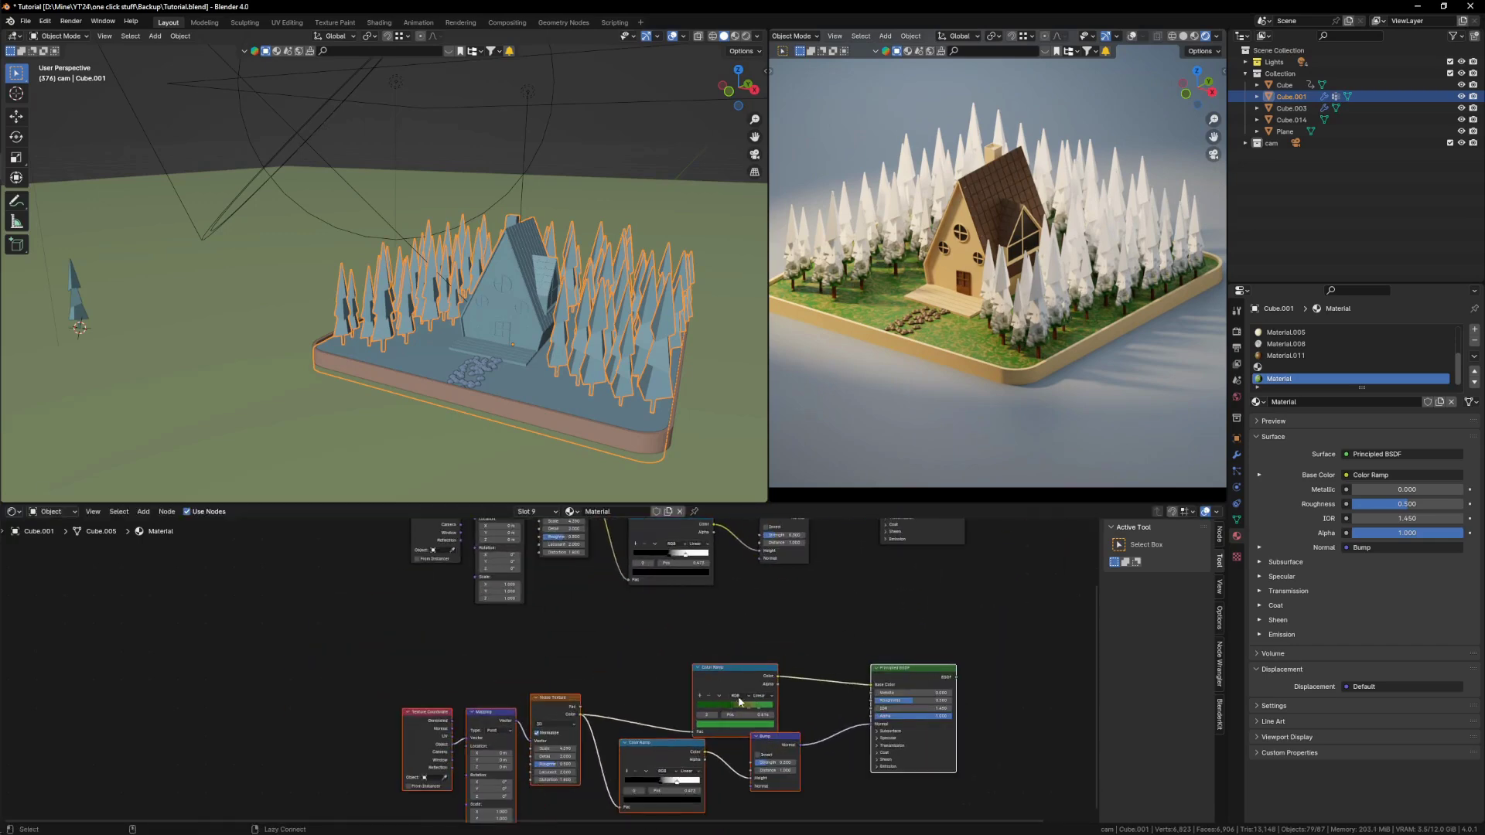
Step: Replace the copy's green Color Ramp with a duplicate of its black-and-white ramp on the Base Color link, and output the copied shader
left_click_drag(728, 686, 178, 626, "alt")
middle_click_drag(639, 674, 629, 605)
scroll(628, 611, "up", 3)
left_click(624, 701)
key("shift+d")
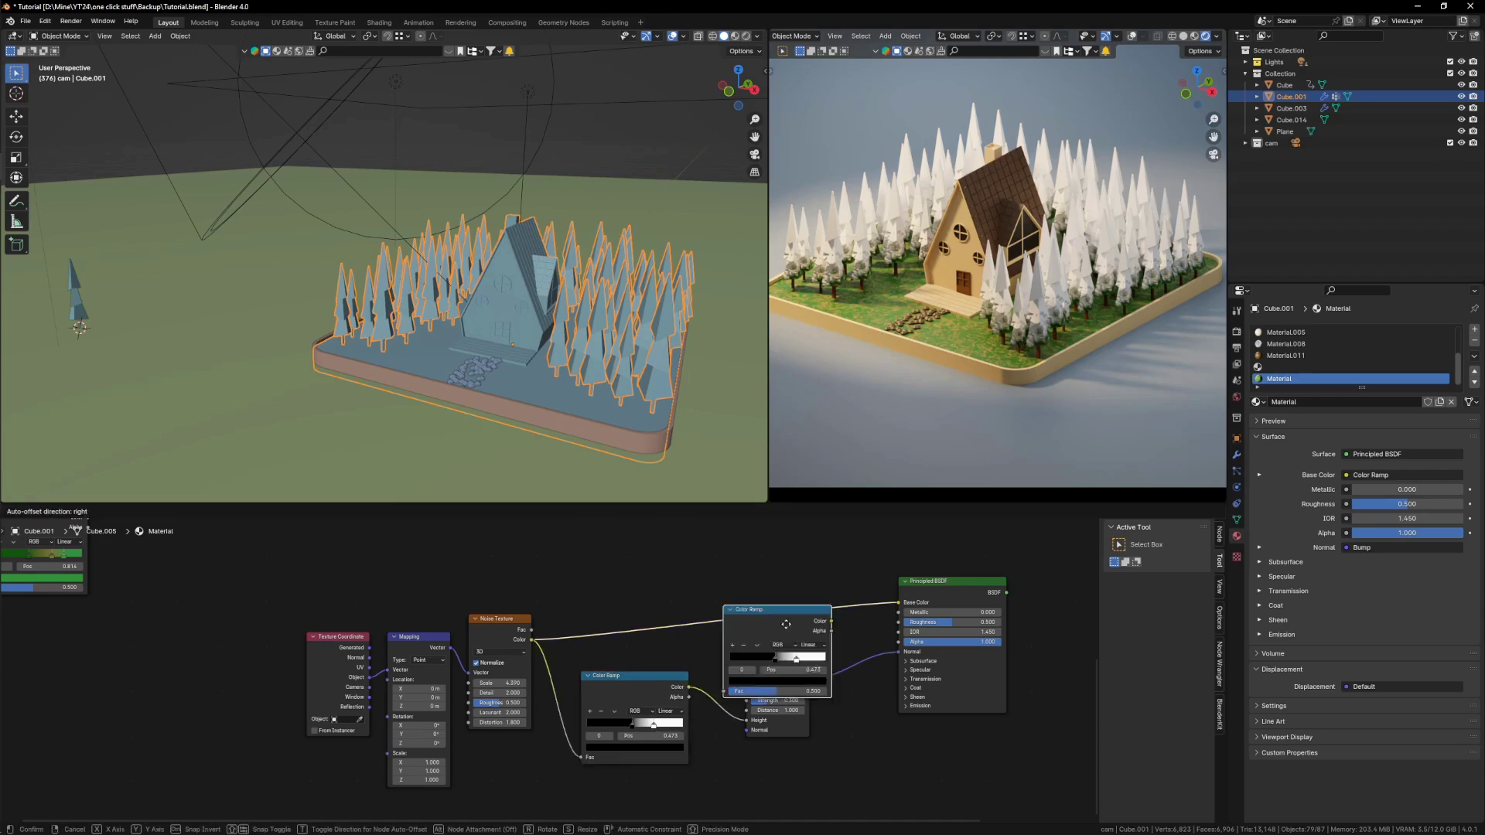
left_click(710, 589)
middle_click_drag(971, 592, 845, 588)
left_click(849, 594, "ctrl+shift")
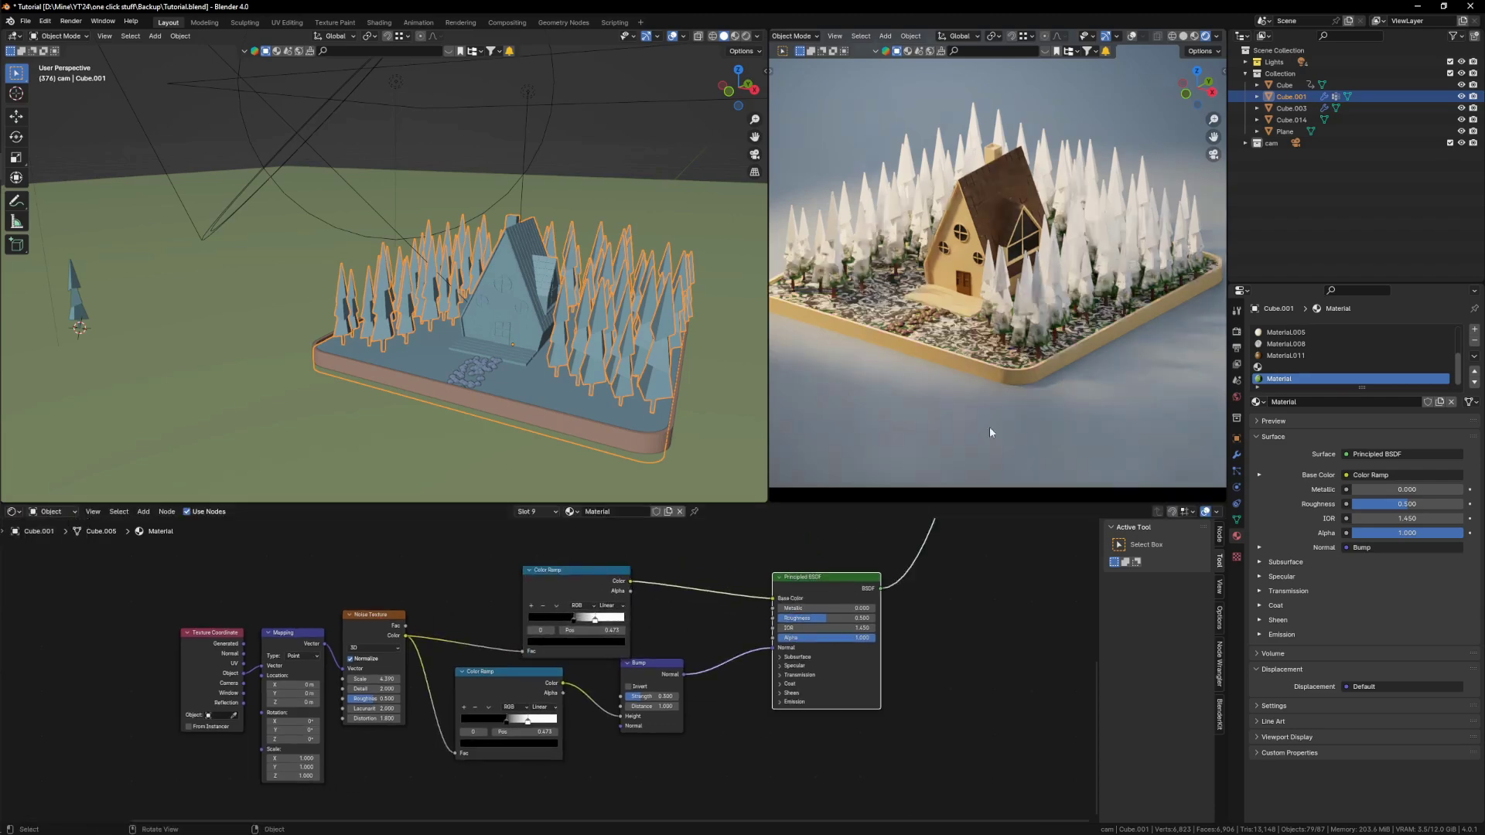
Step: Move the copied ground's base color ramp stops toward the dark end, with the black stop at 0.314
scroll(990, 425, "up", 5)
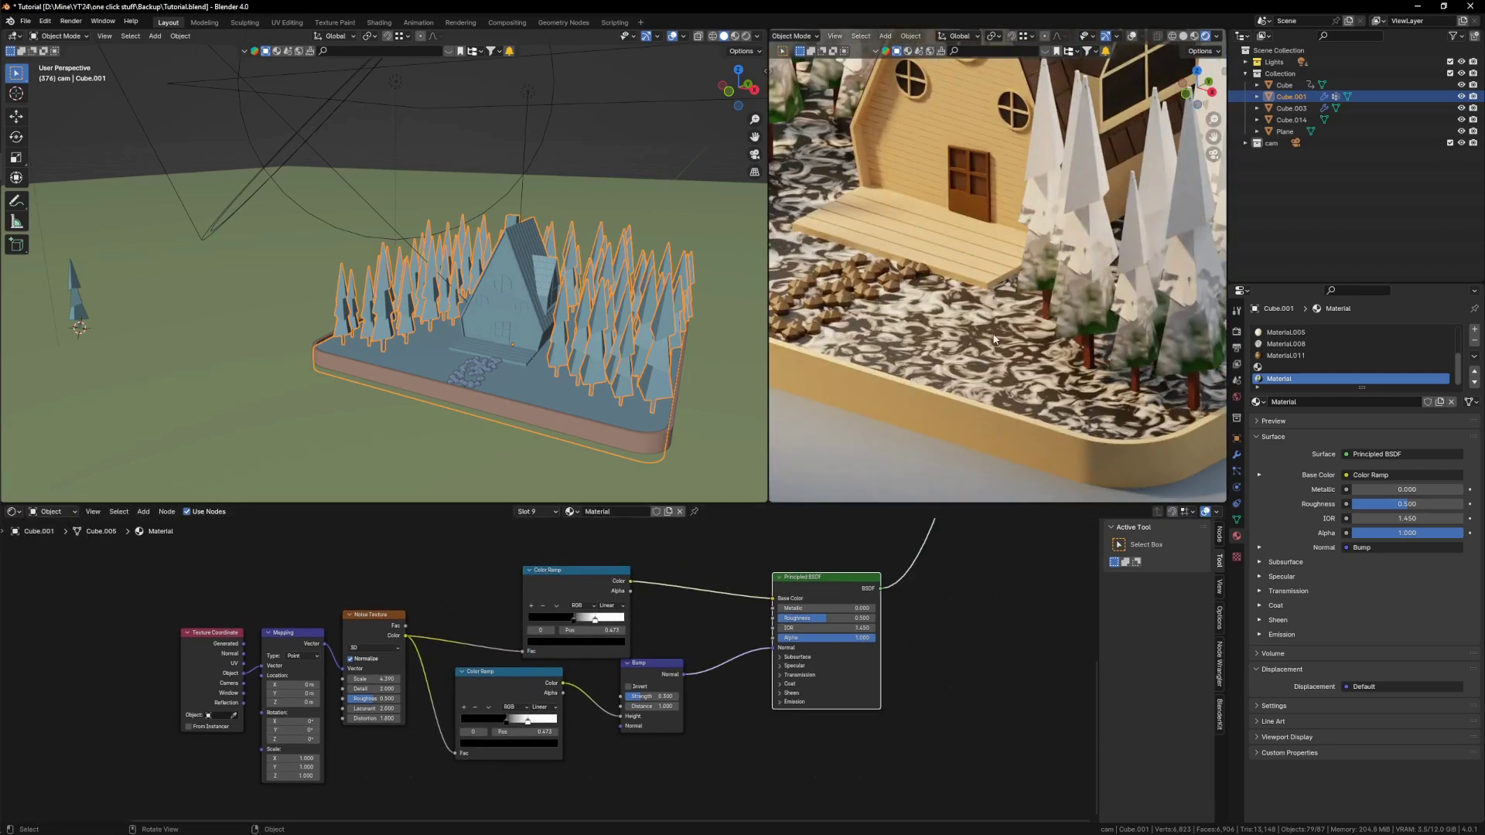
scroll(562, 624, "up", 2)
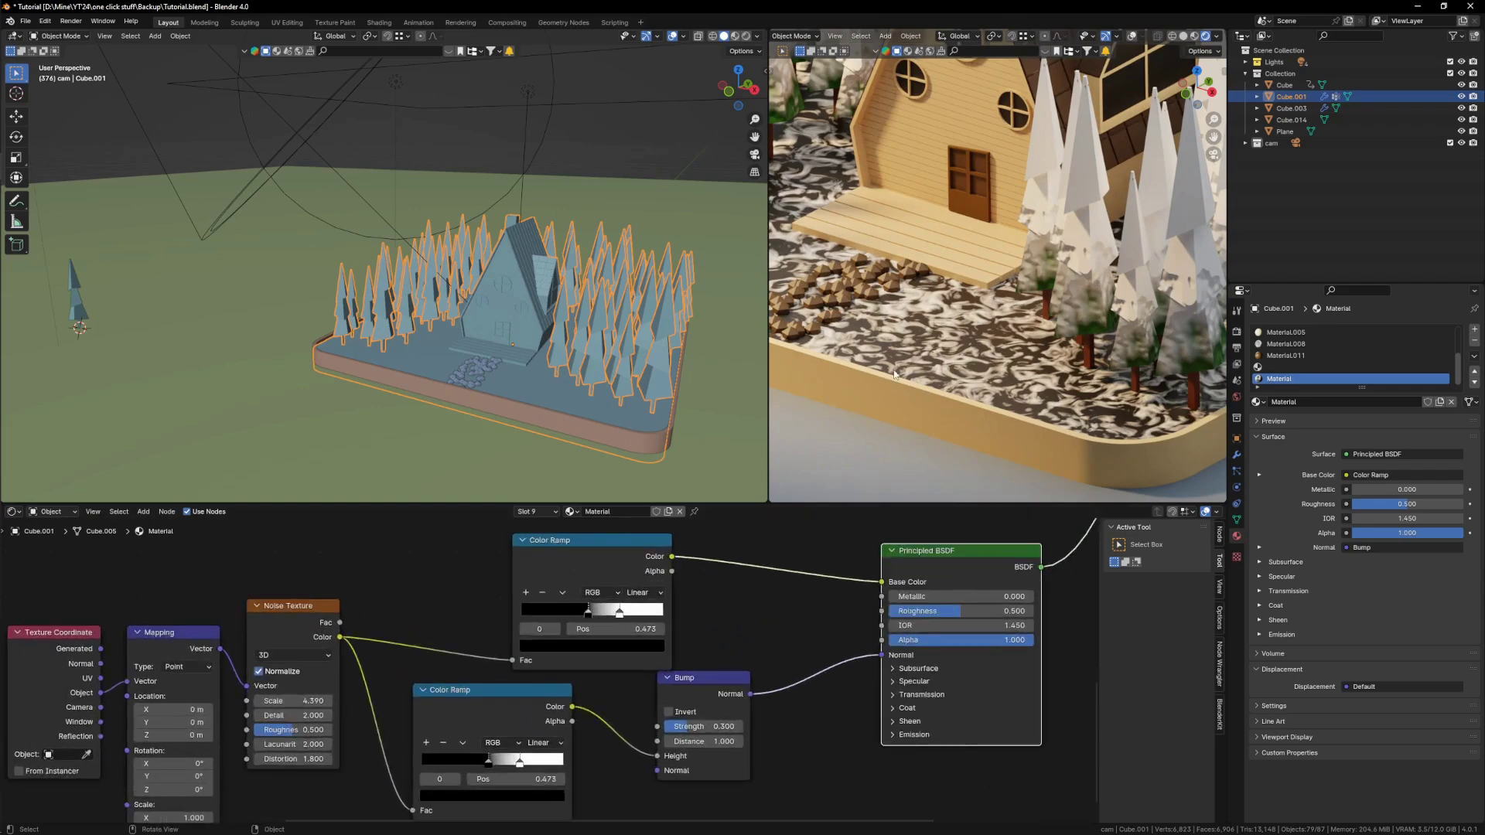
scroll(958, 330, "down", 3)
scroll(604, 625, "up", 3)
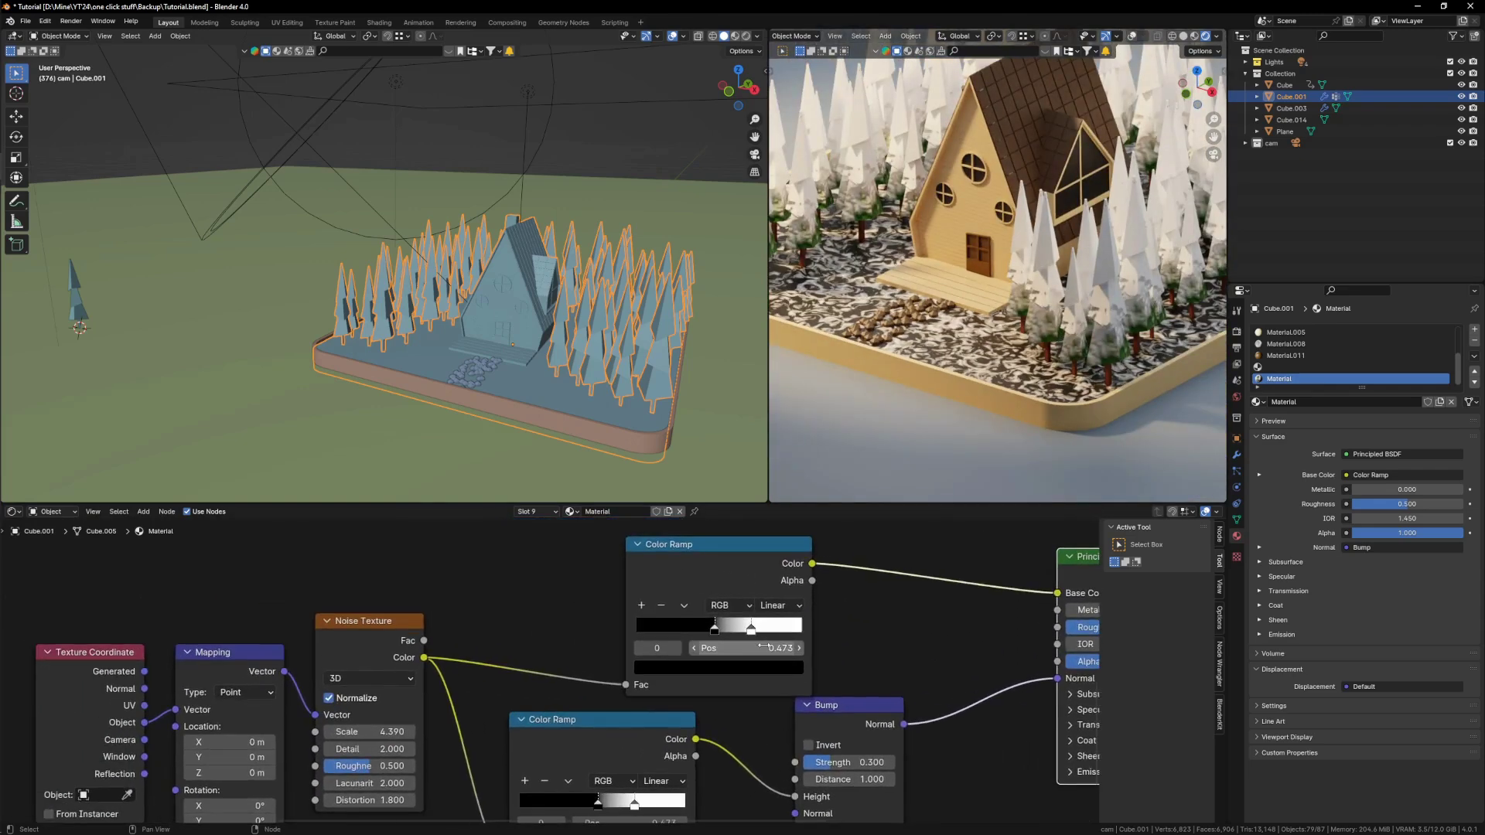
scroll(740, 639, "up", 1)
left_click_drag(721, 636, 654, 632)
left_click_drag(777, 634, 734, 634)
Step: Color the ramp's black stop green with hue 0.329, saturation 0.935 and value 0.243
left_click(678, 634)
left_click(686, 695)
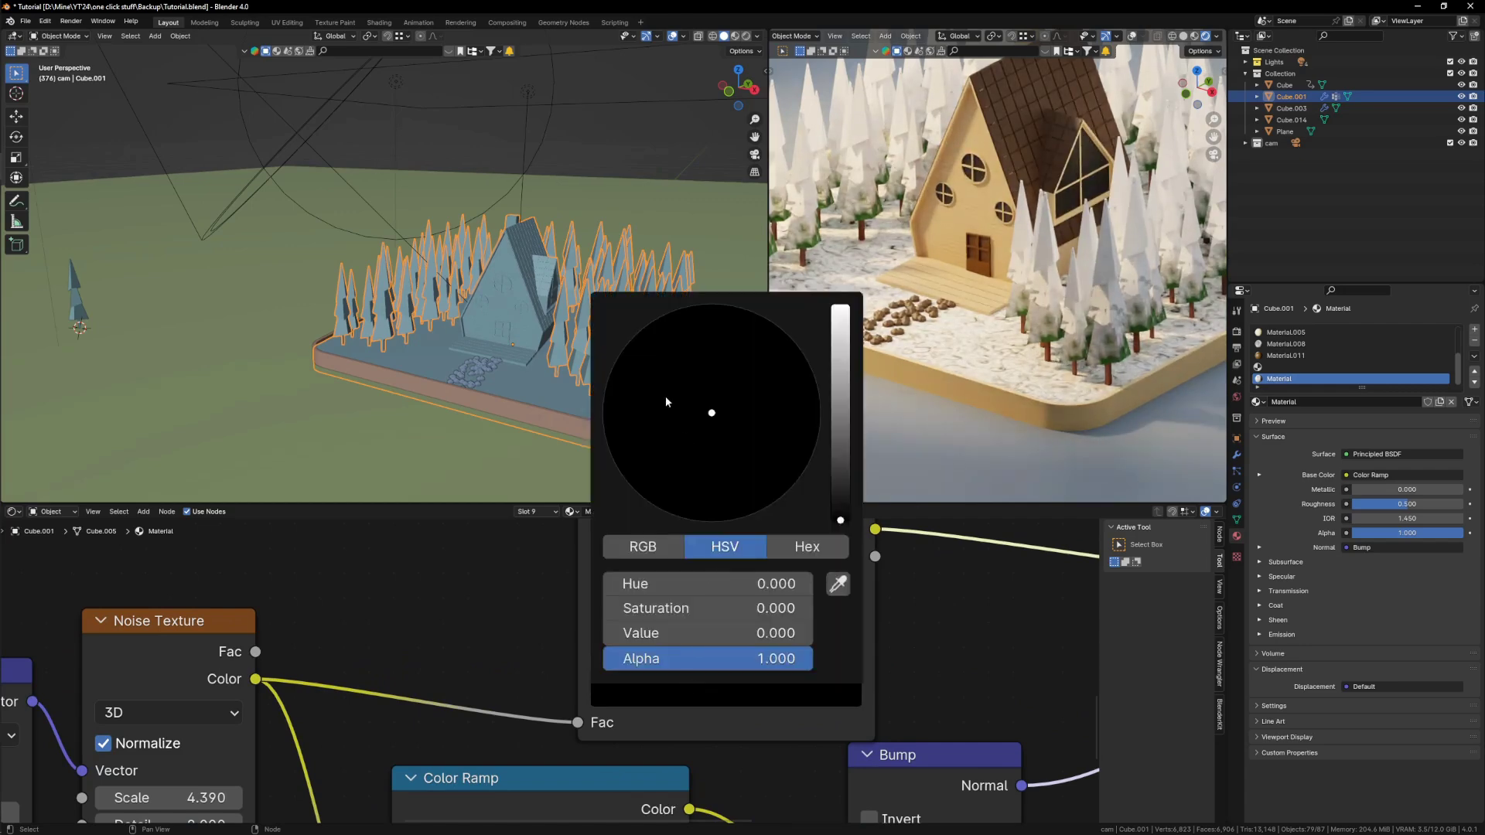
left_click(832, 425)
left_click(638, 378)
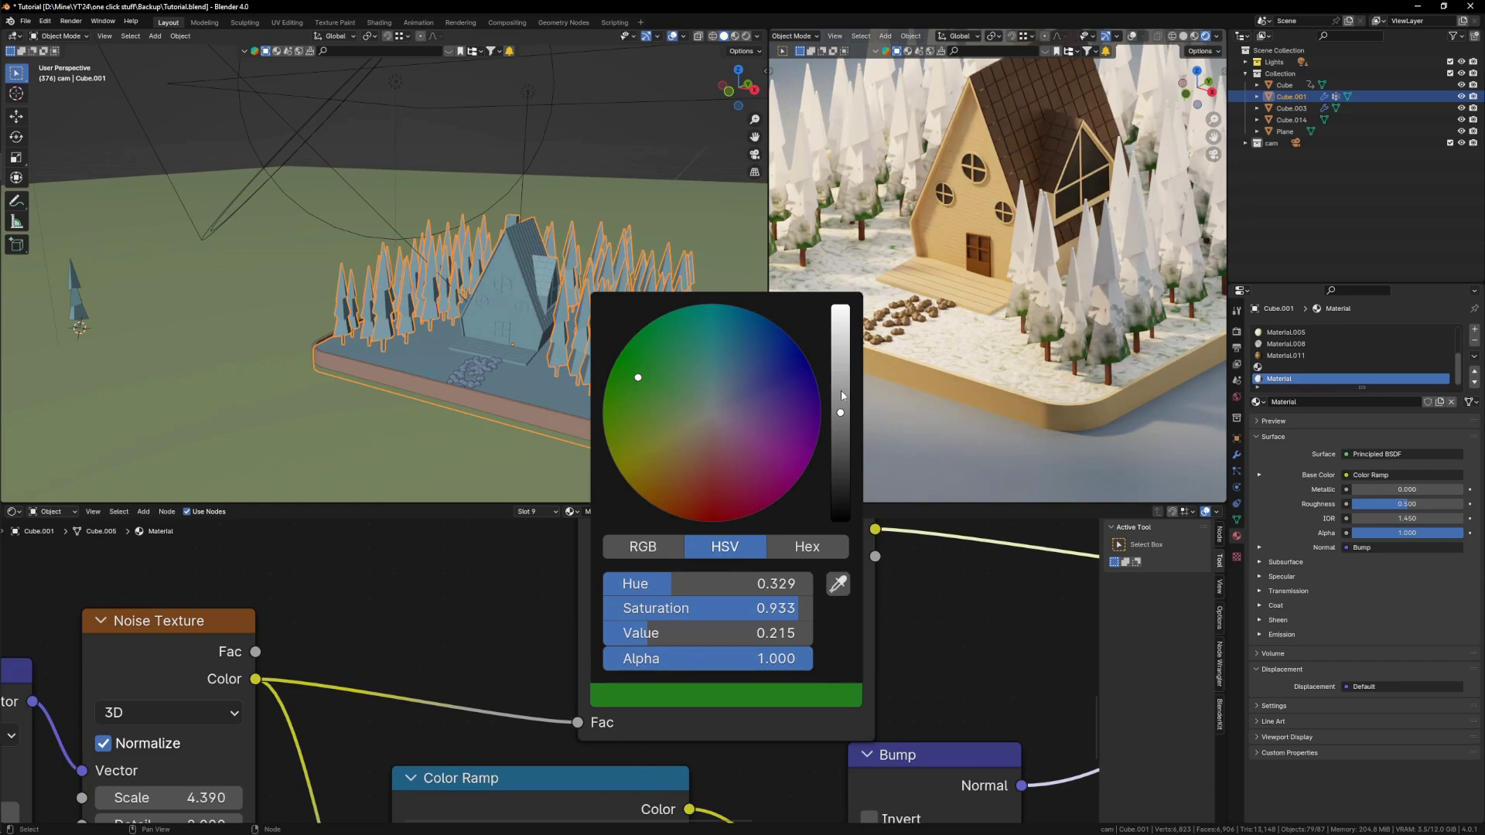
left_click_drag(841, 413, 842, 406)
Step: Move the ground ramp's green stop to 0.359 and darken its green
scroll(754, 631, "up", 1)
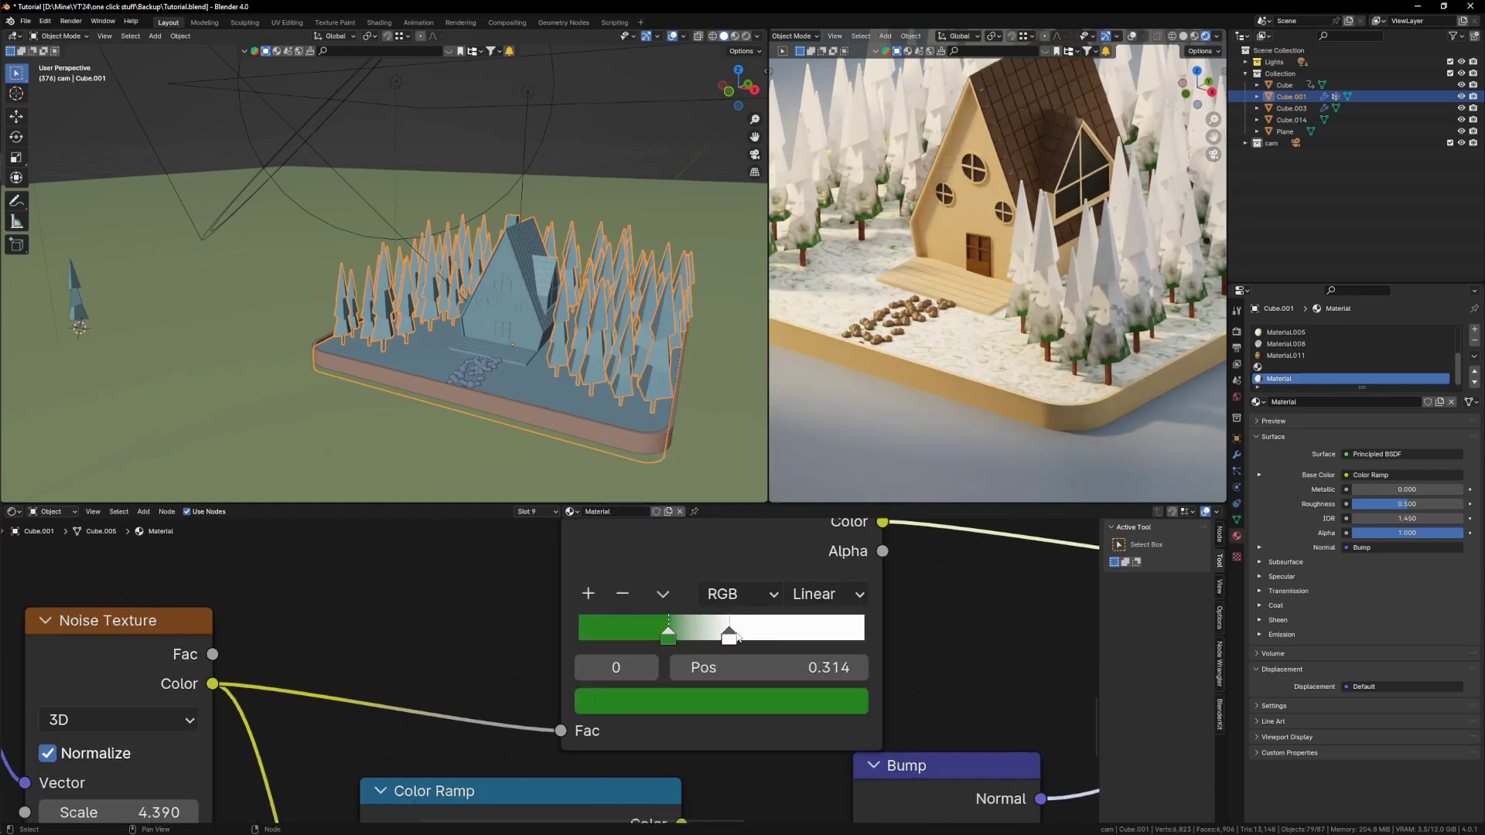
scroll(994, 371, "up", 3)
left_click_drag(674, 631, 687, 631)
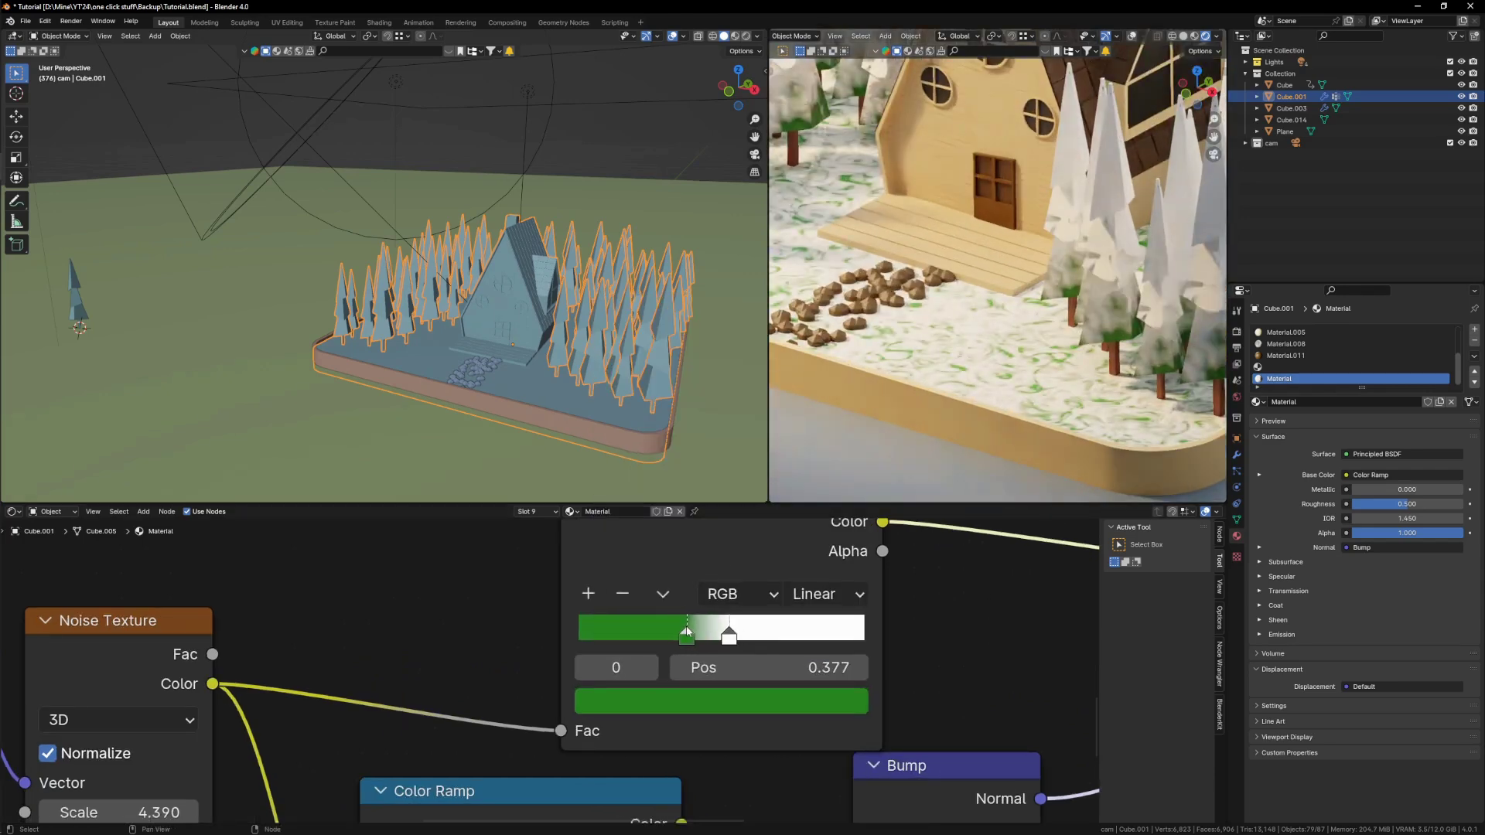
left_click(707, 696)
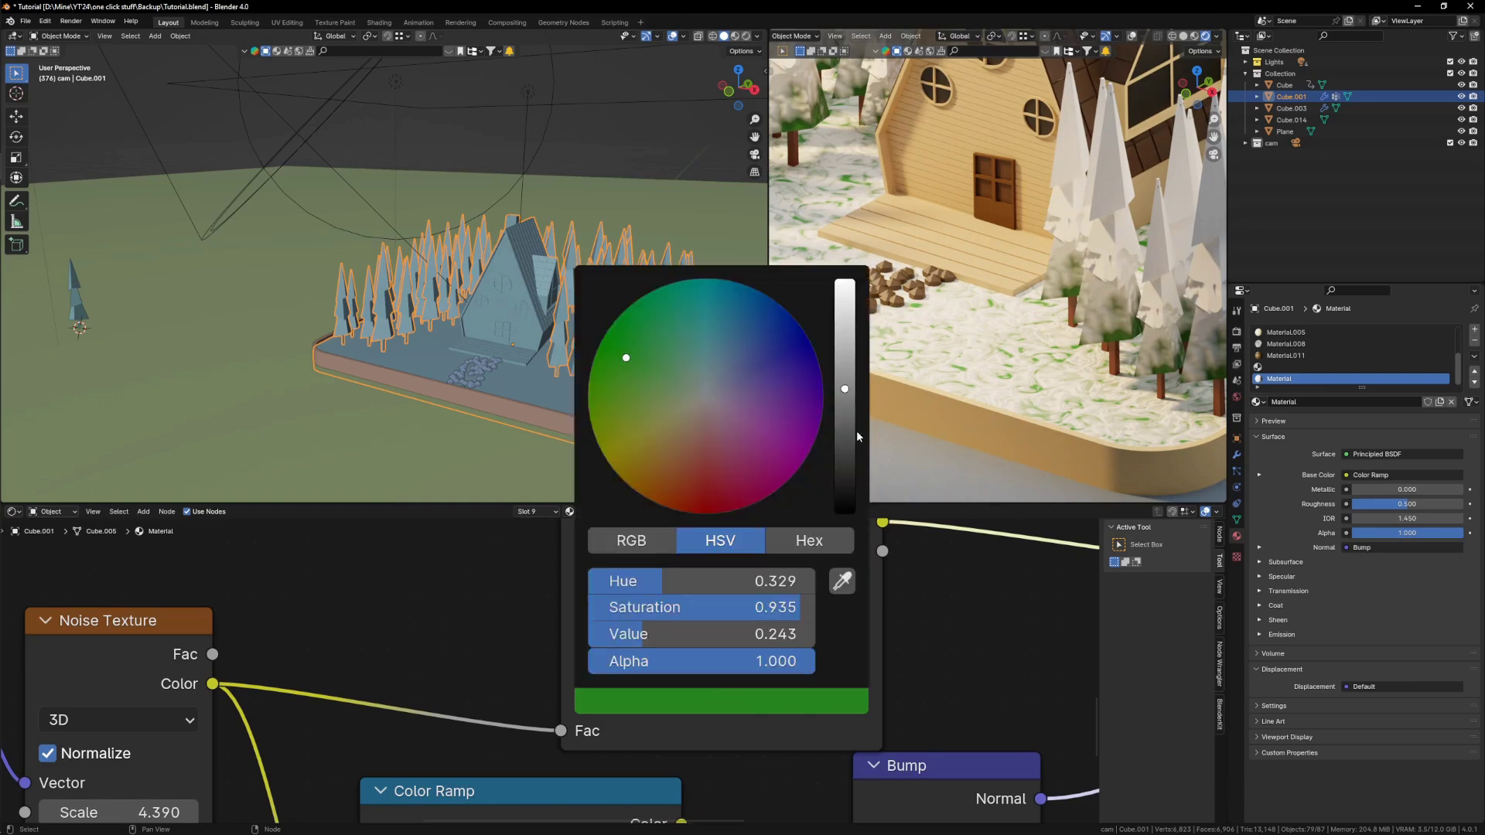
left_click(844, 432)
scroll(998, 243, "down", 2)
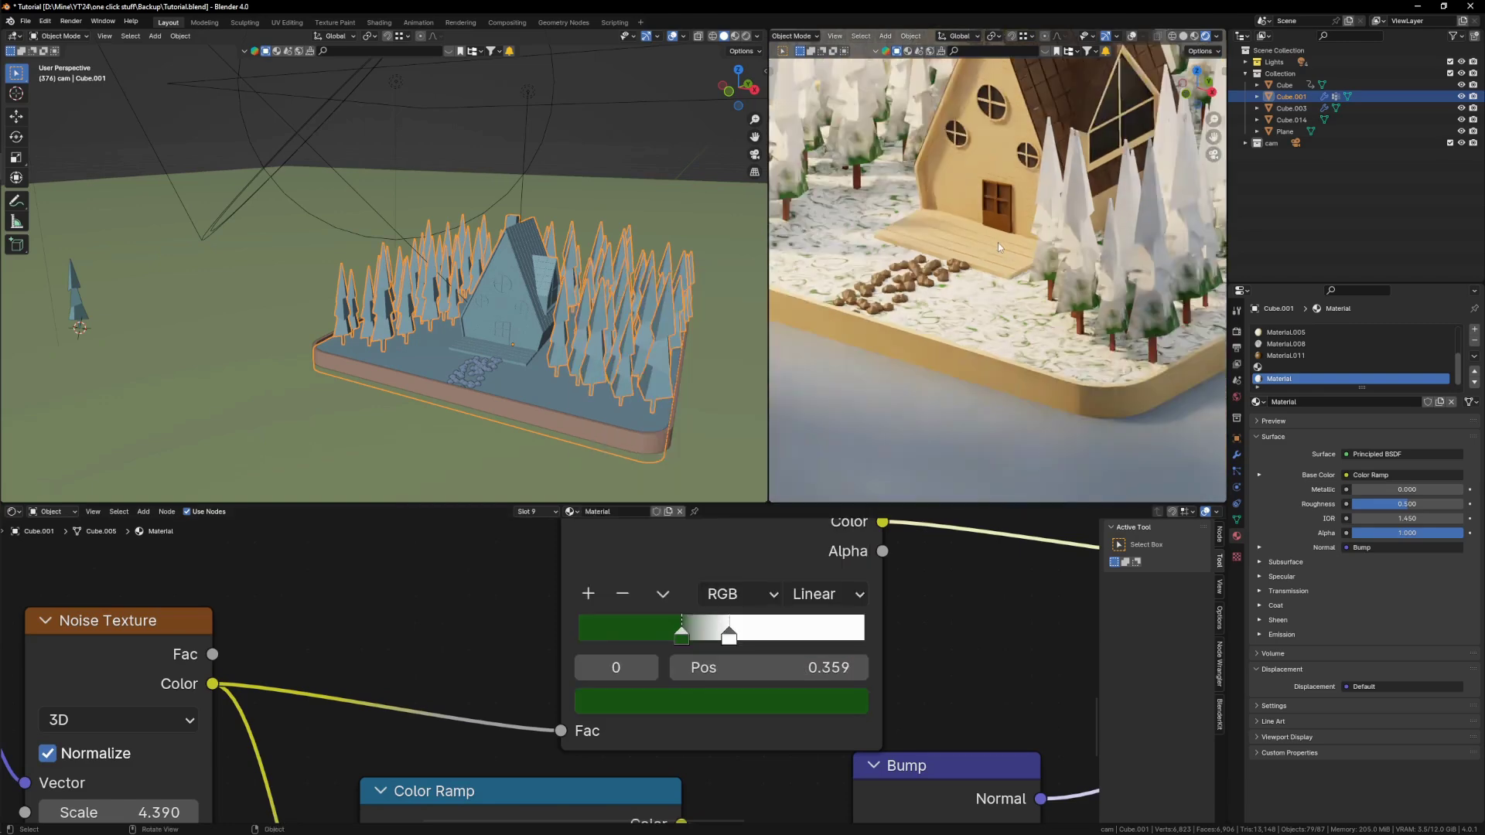
Step: Set the copied ground shader's Bump Strength to 0.500 and view the diorama through the camera
scroll(943, 751, "down", 3)
scroll(832, 662, "up", 2)
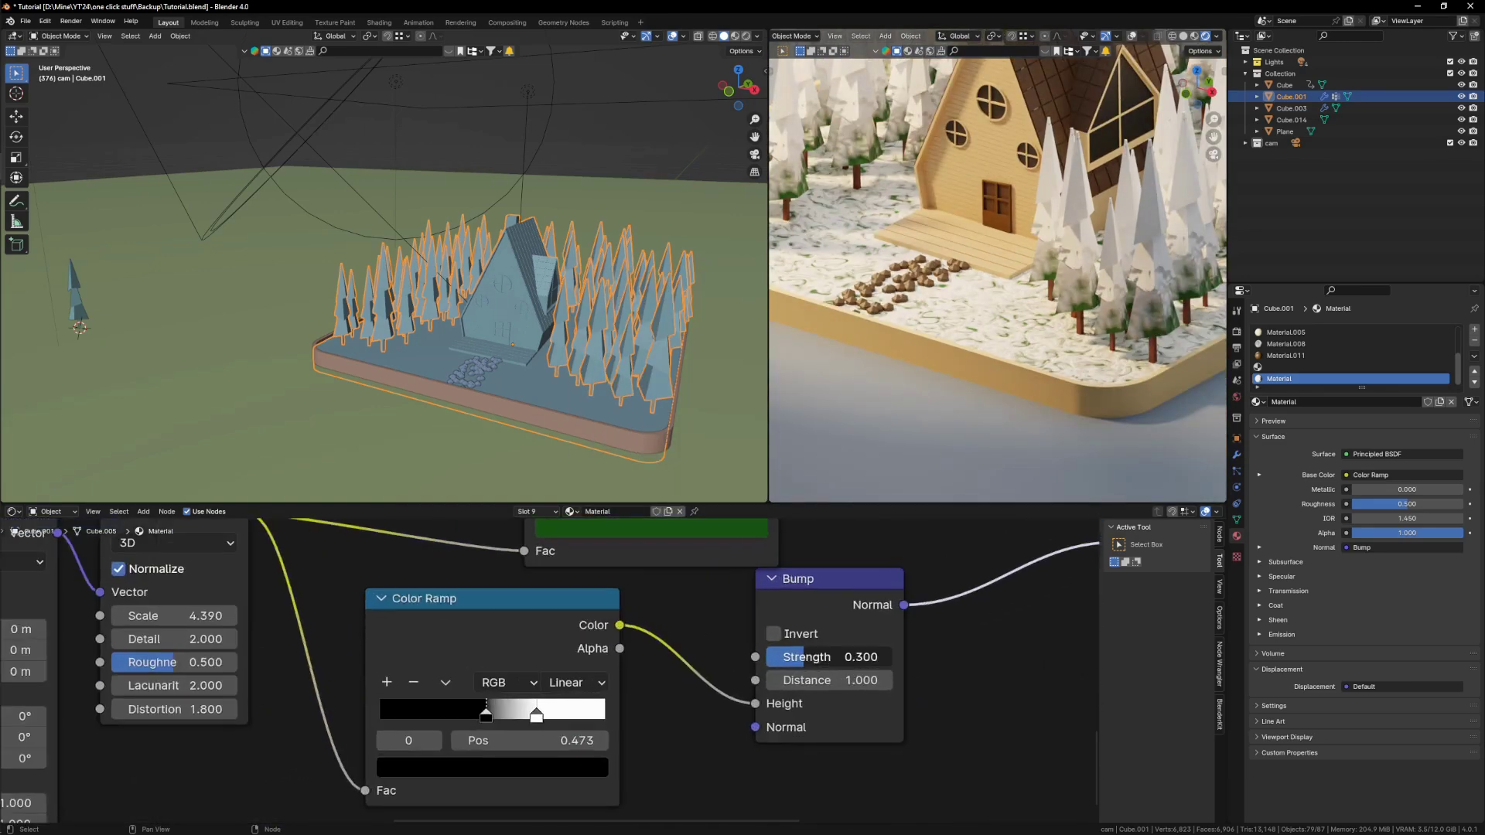
left_click_drag(827, 658, 830, 658)
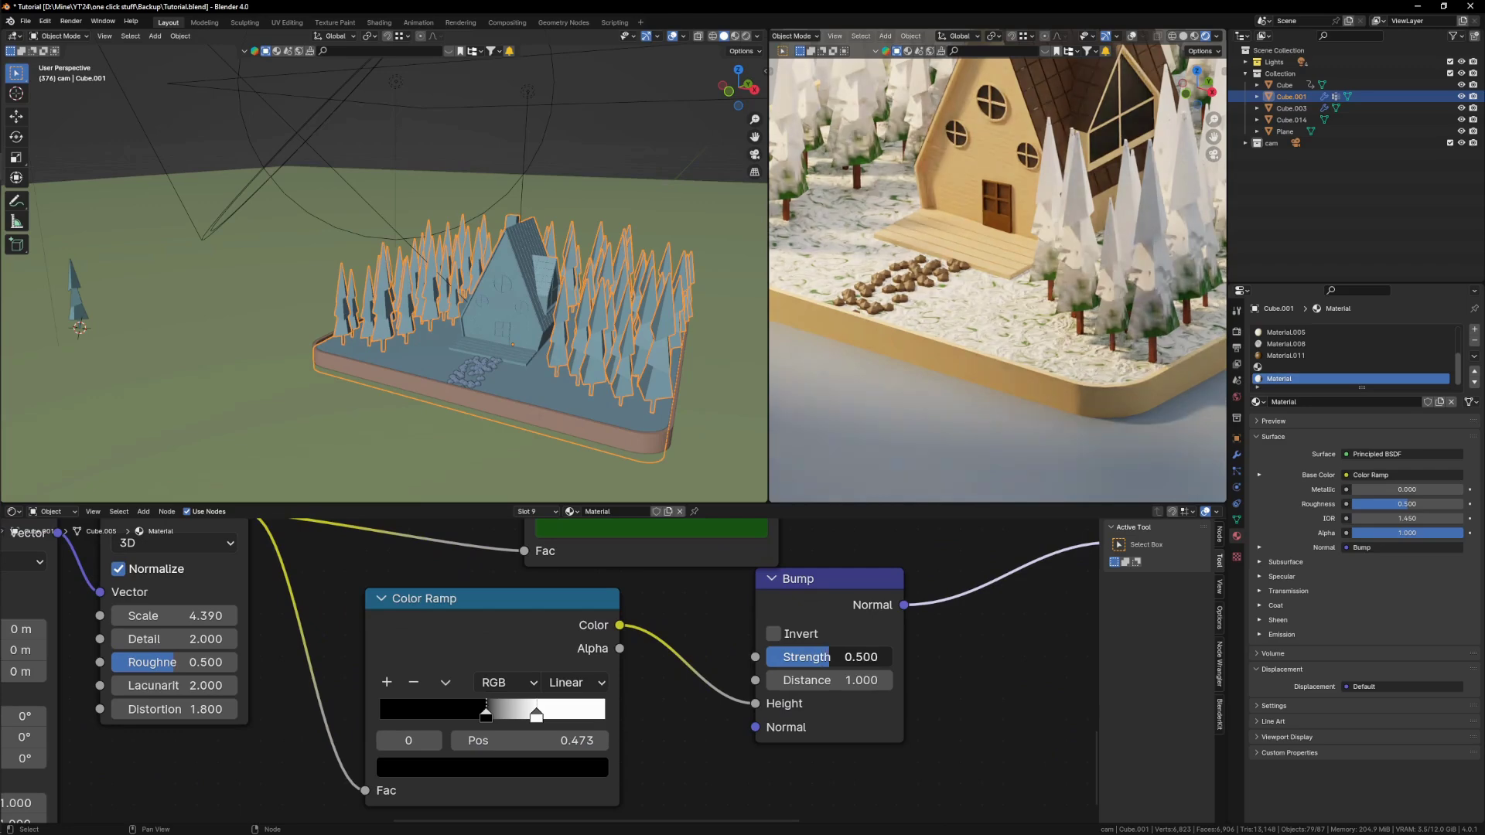
scroll(1034, 352, "down", 2)
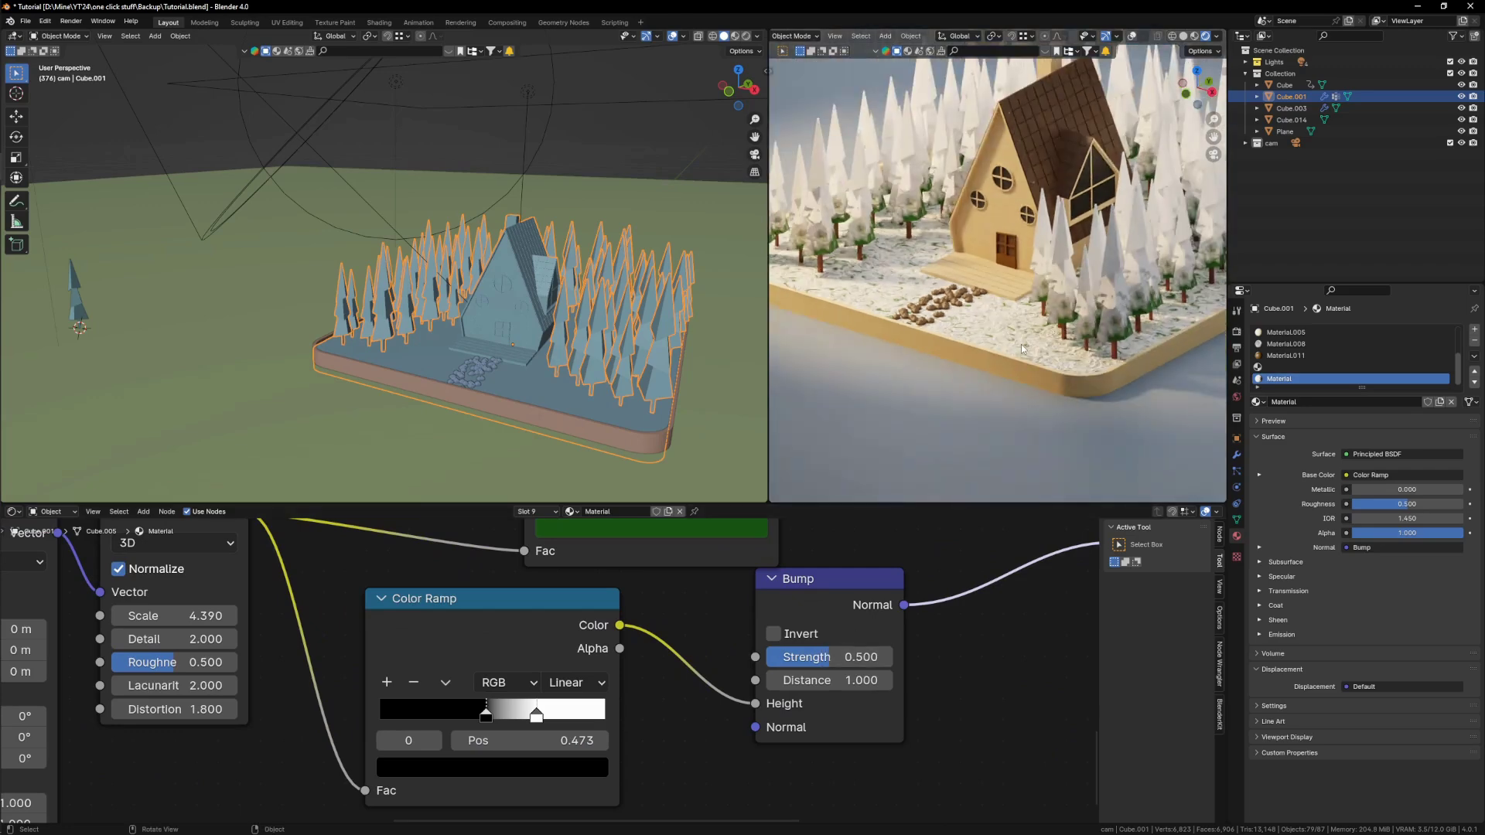
scroll(1005, 300, "down", 2)
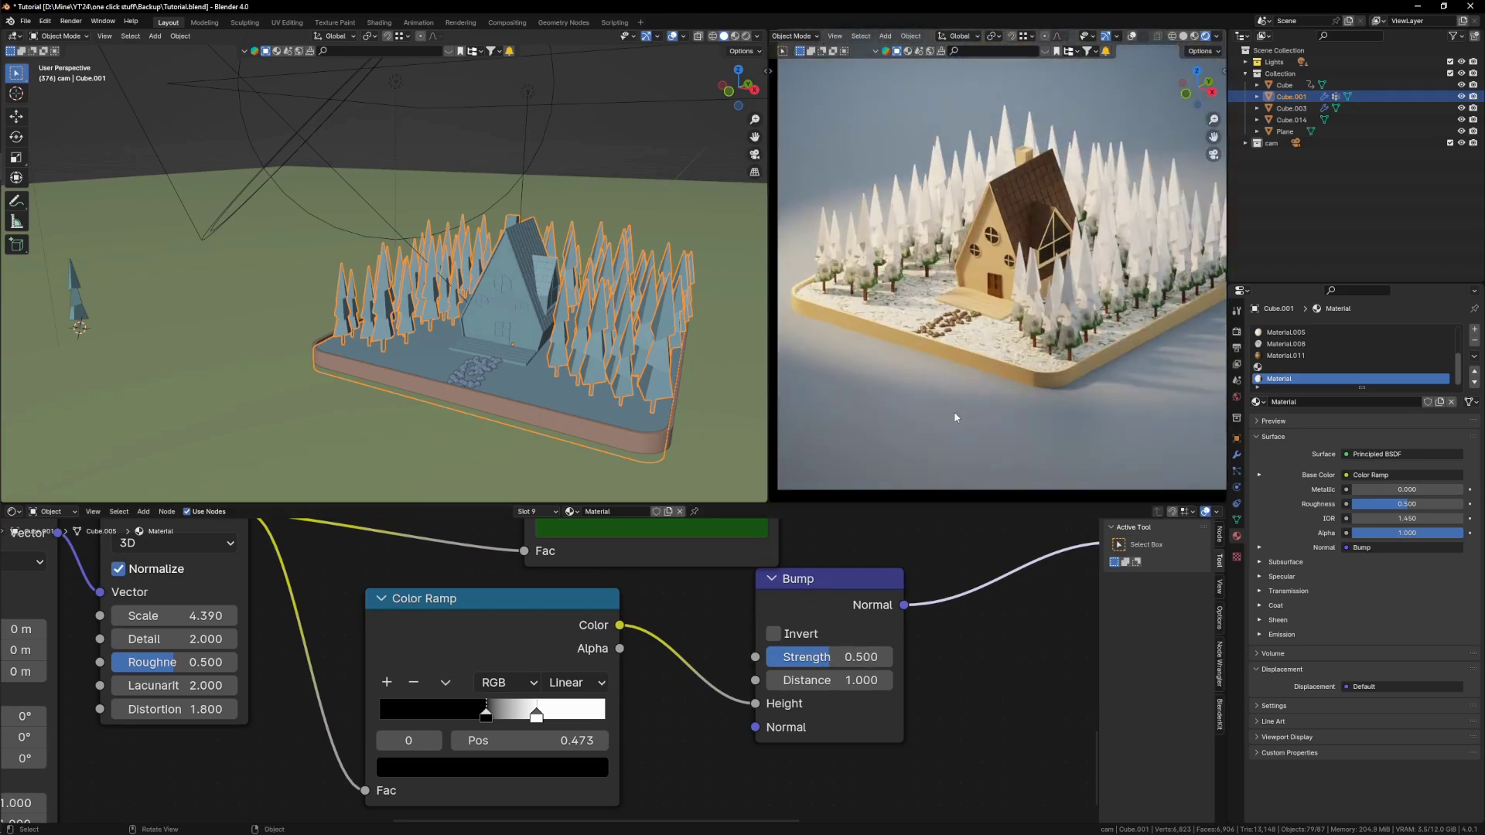
scroll(978, 592, "down", 1)
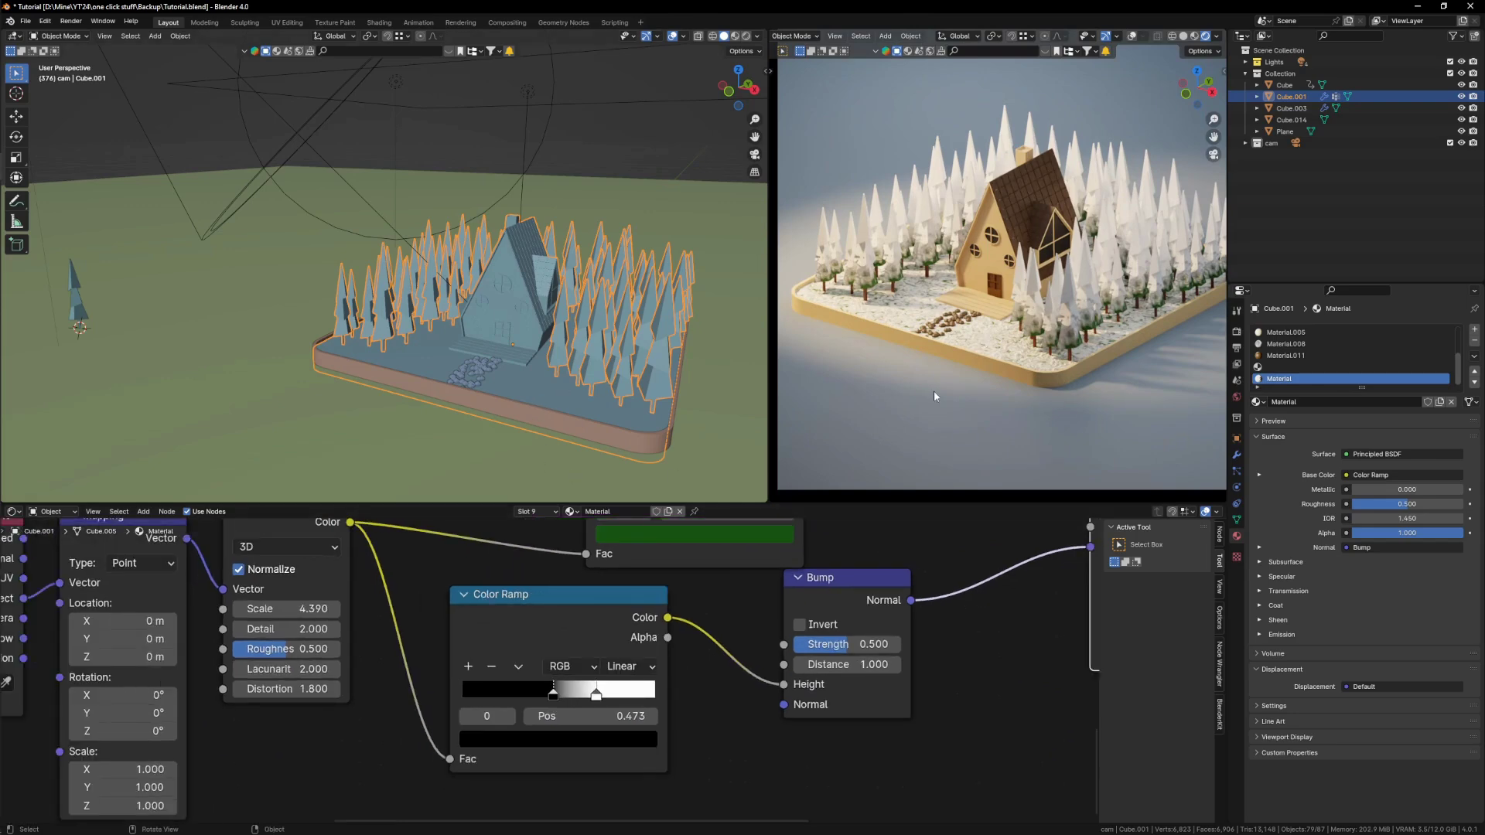
key("KP_0")
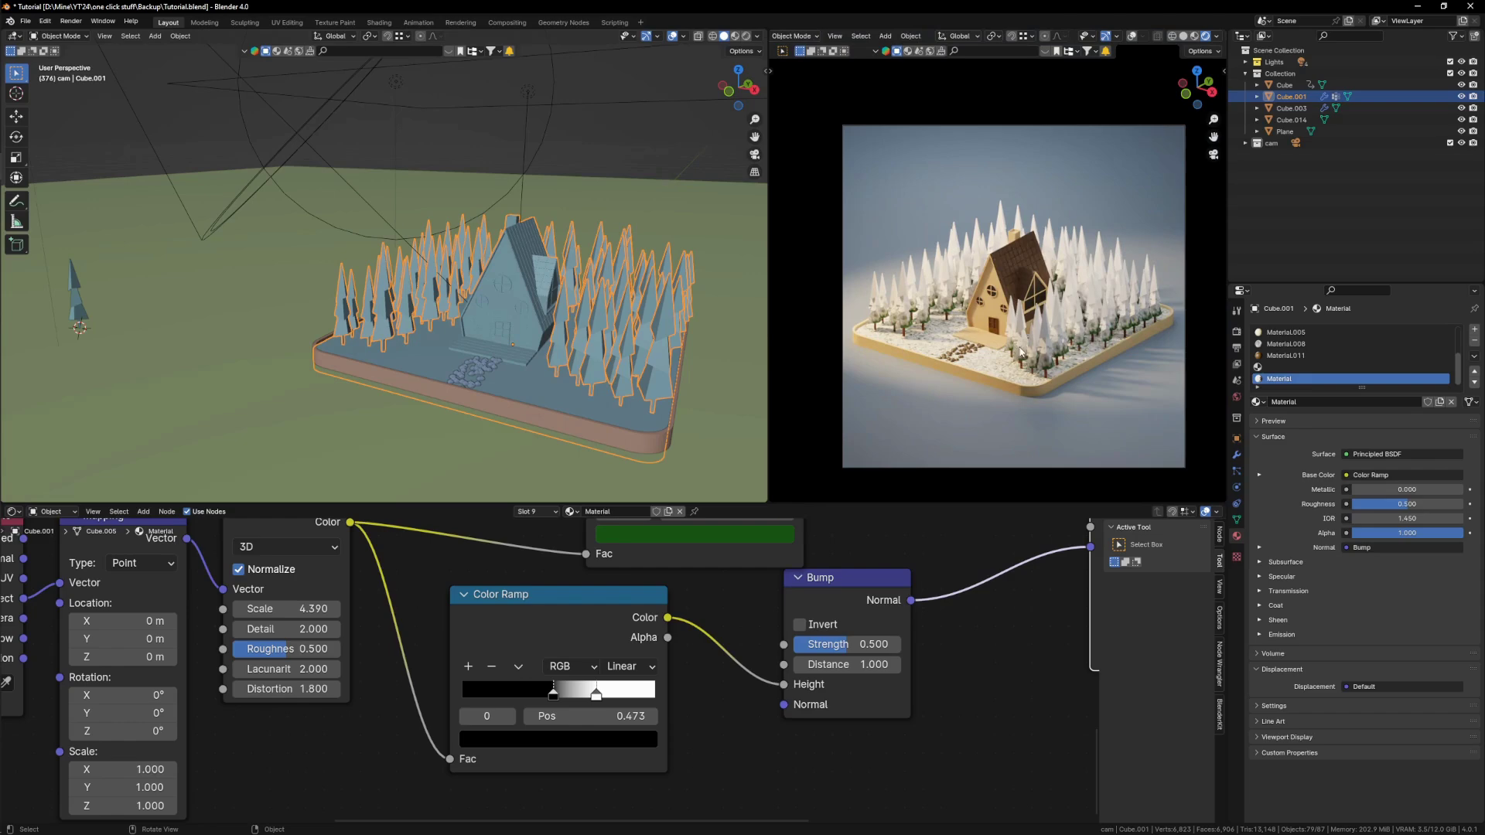
Step: Add a Mix Shader on the link between the snowy ground's Principled BSDF and the Material Output
scroll(1032, 346, "up", 1)
scroll(832, 668, "down", 8)
middle_click_drag(1033, 595, 716, 722)
scroll(721, 723, "down", 5)
key("shift+a")
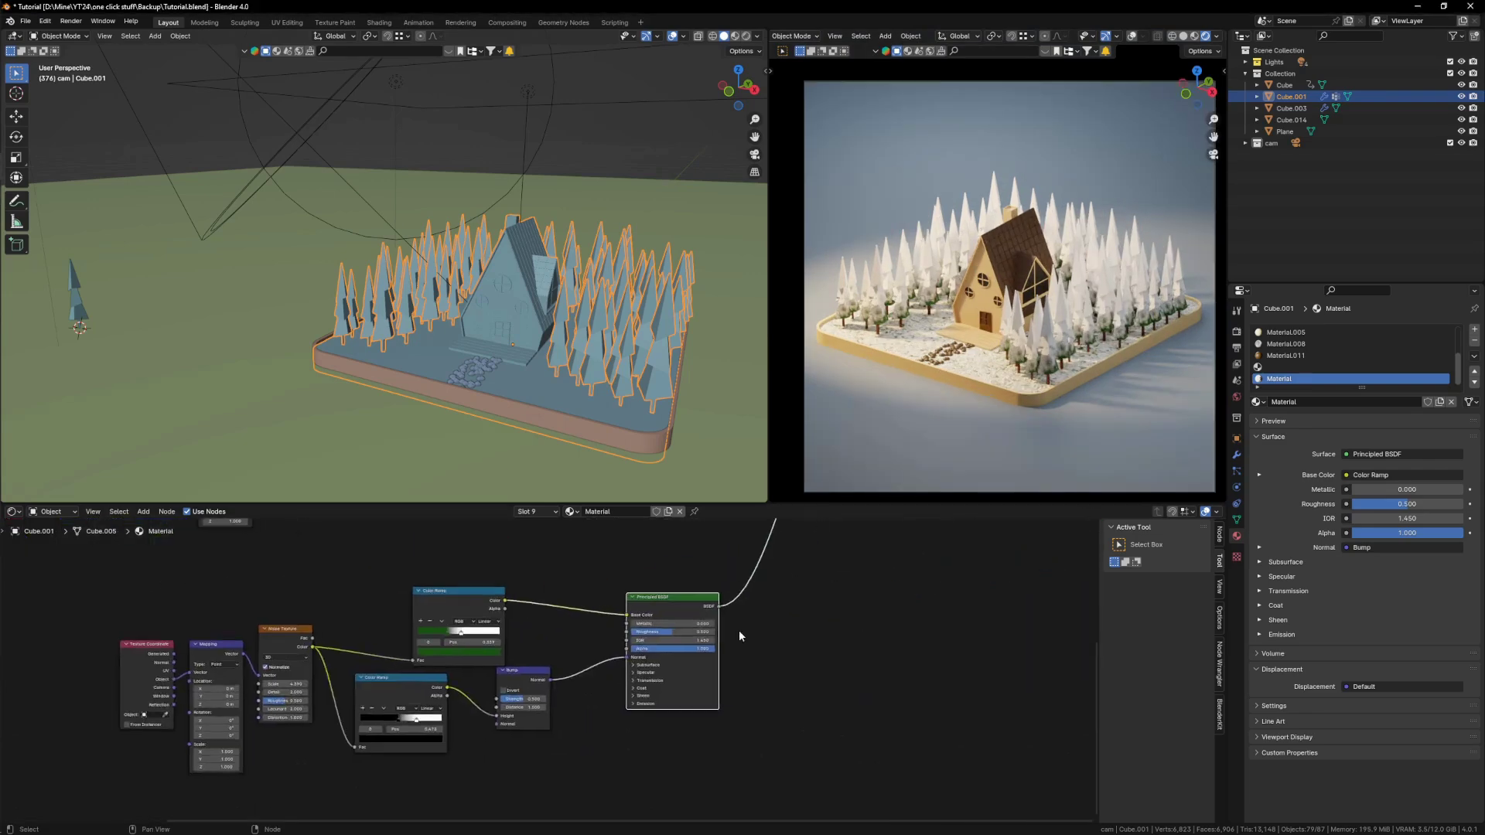
left_click(809, 613)
type("mi")
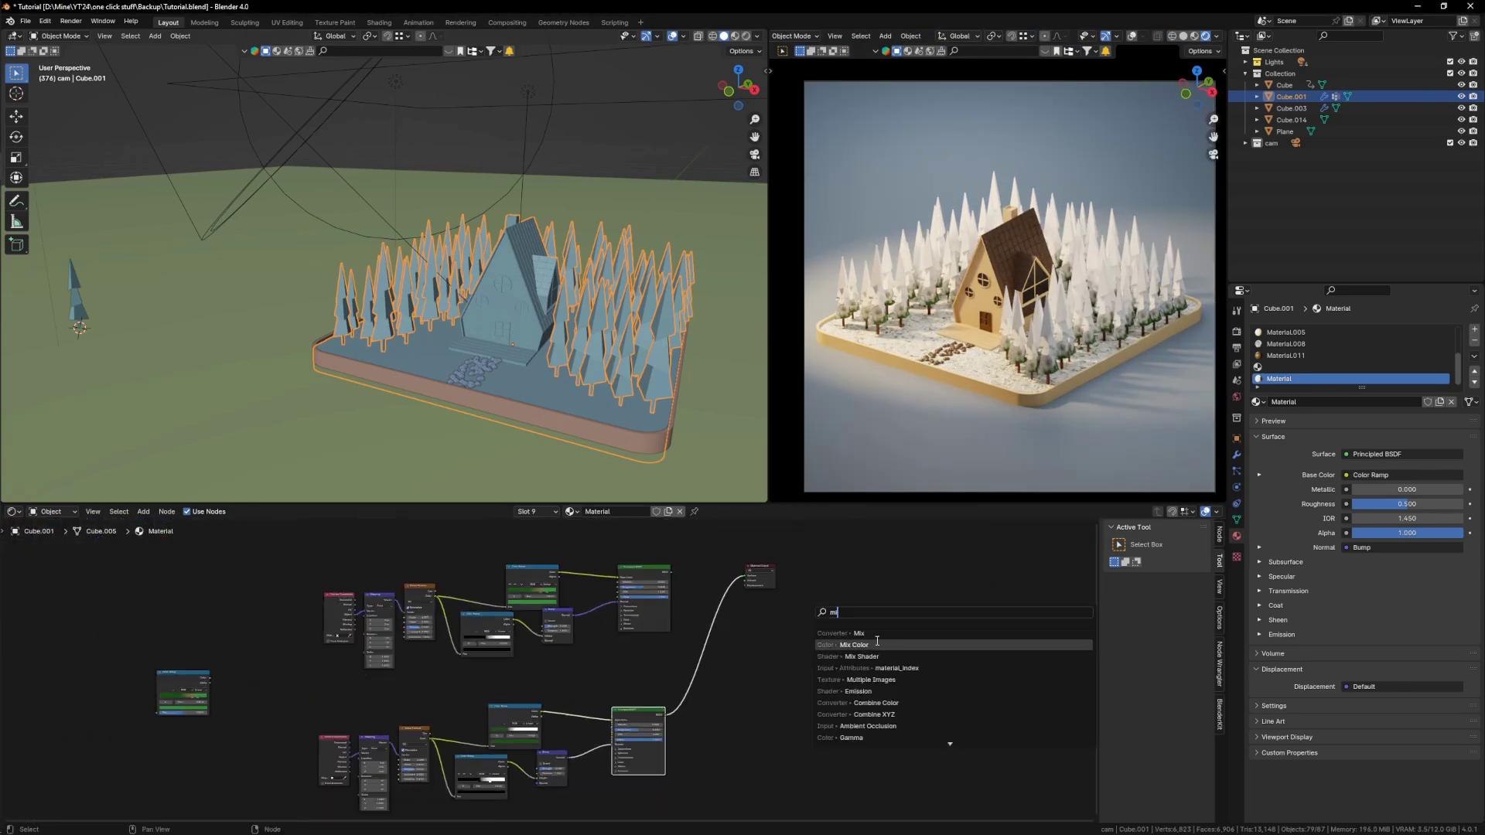
left_click(881, 657)
left_click(701, 629)
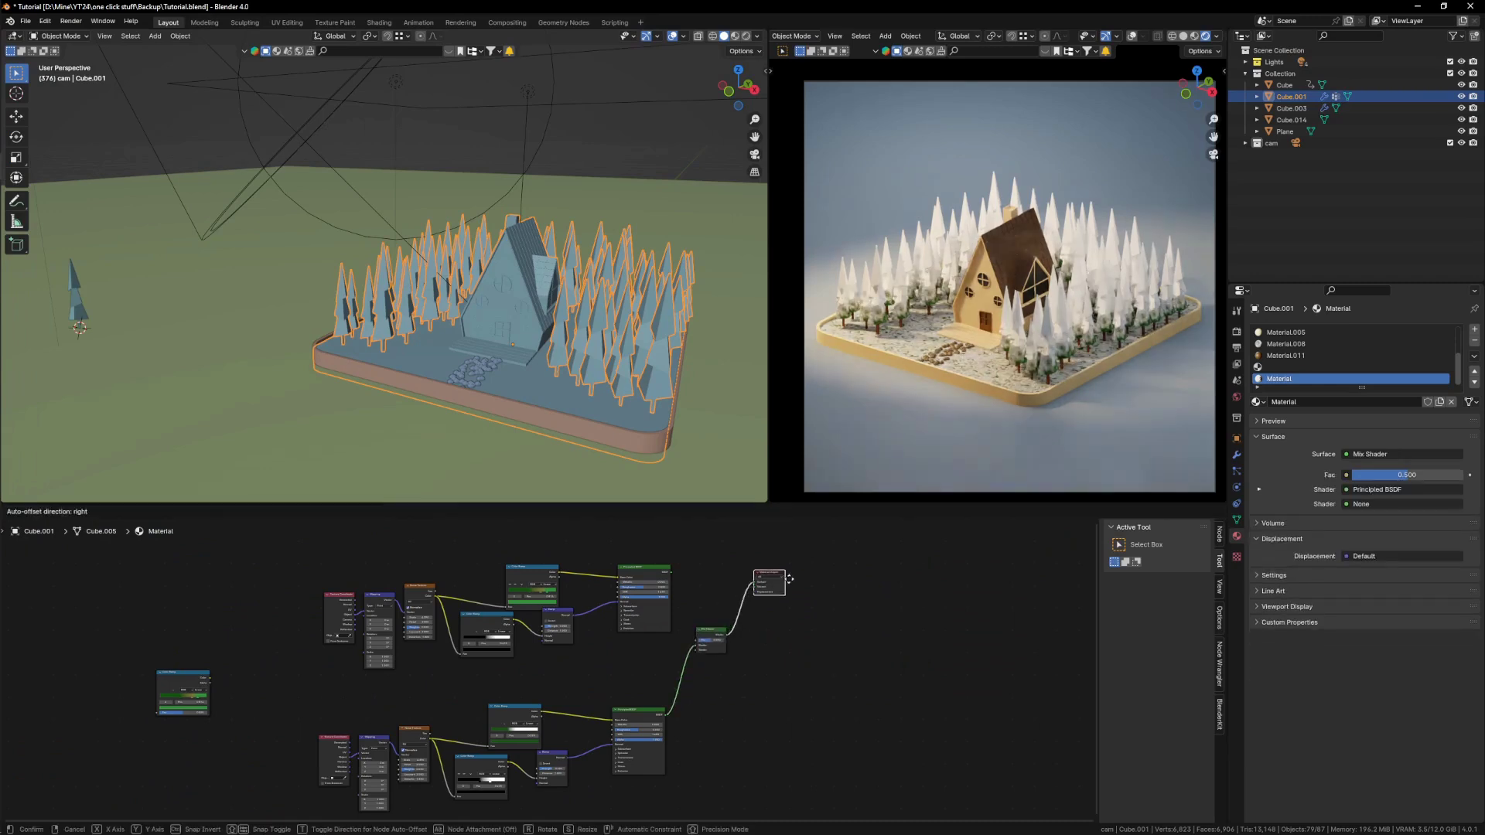
Step: Connect the green ground's Principled BSDF to the Mix Shader, keeping the snow shader in the first input, and set Fac to 0.000
scroll(710, 622, "up", 2)
left_click_drag(716, 650, 772, 658)
left_click_drag(648, 558, 736, 628)
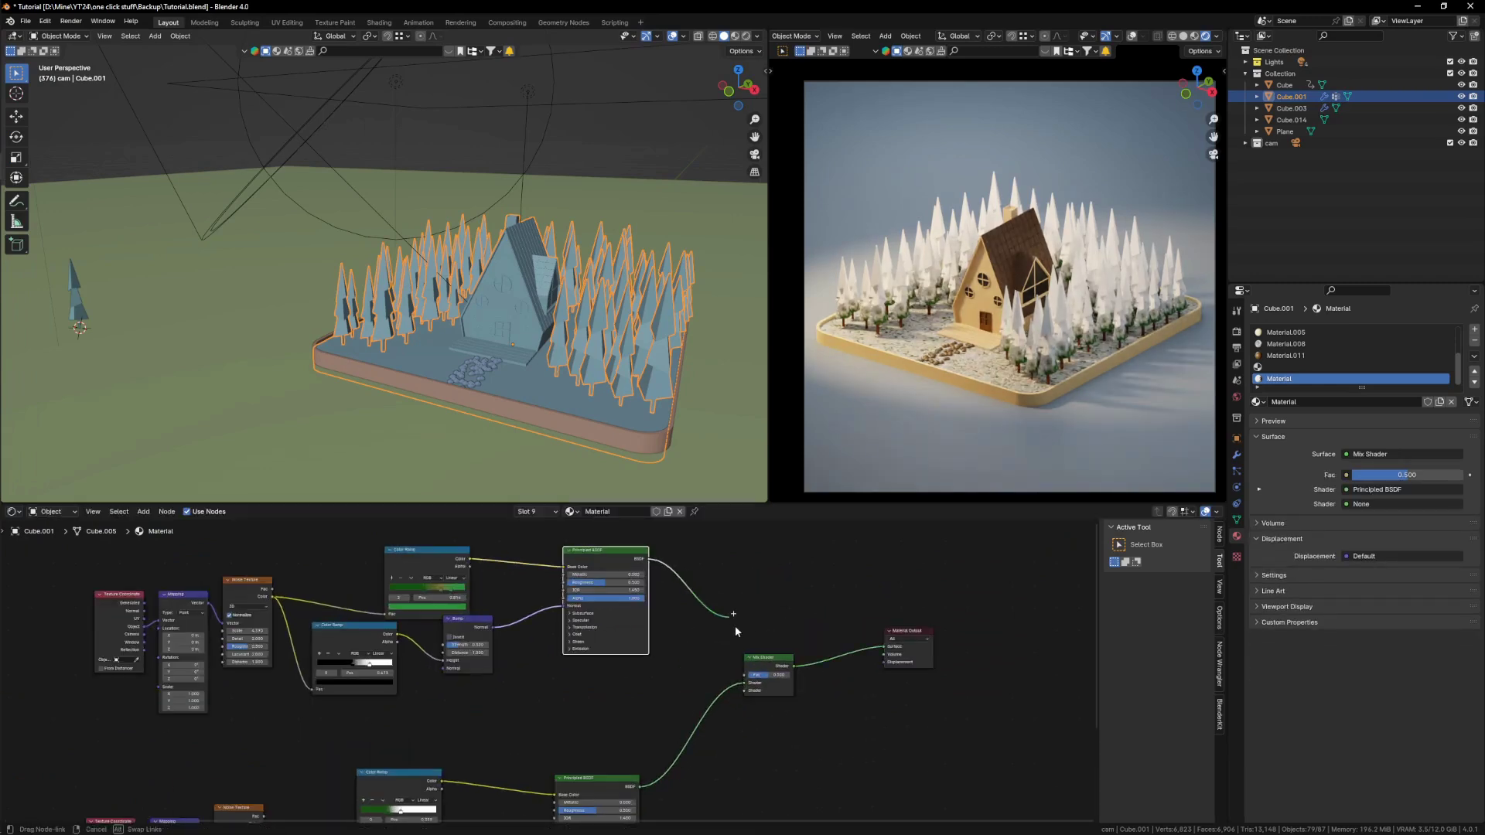
mouse_move(748, 689)
left_mouse_down()
mouse_move(735, 672)
mouse_move(820, 671)
mouse_move(743, 673)
left_mouse_up()
scroll(757, 680, "up", 3)
right_click(818, 676)
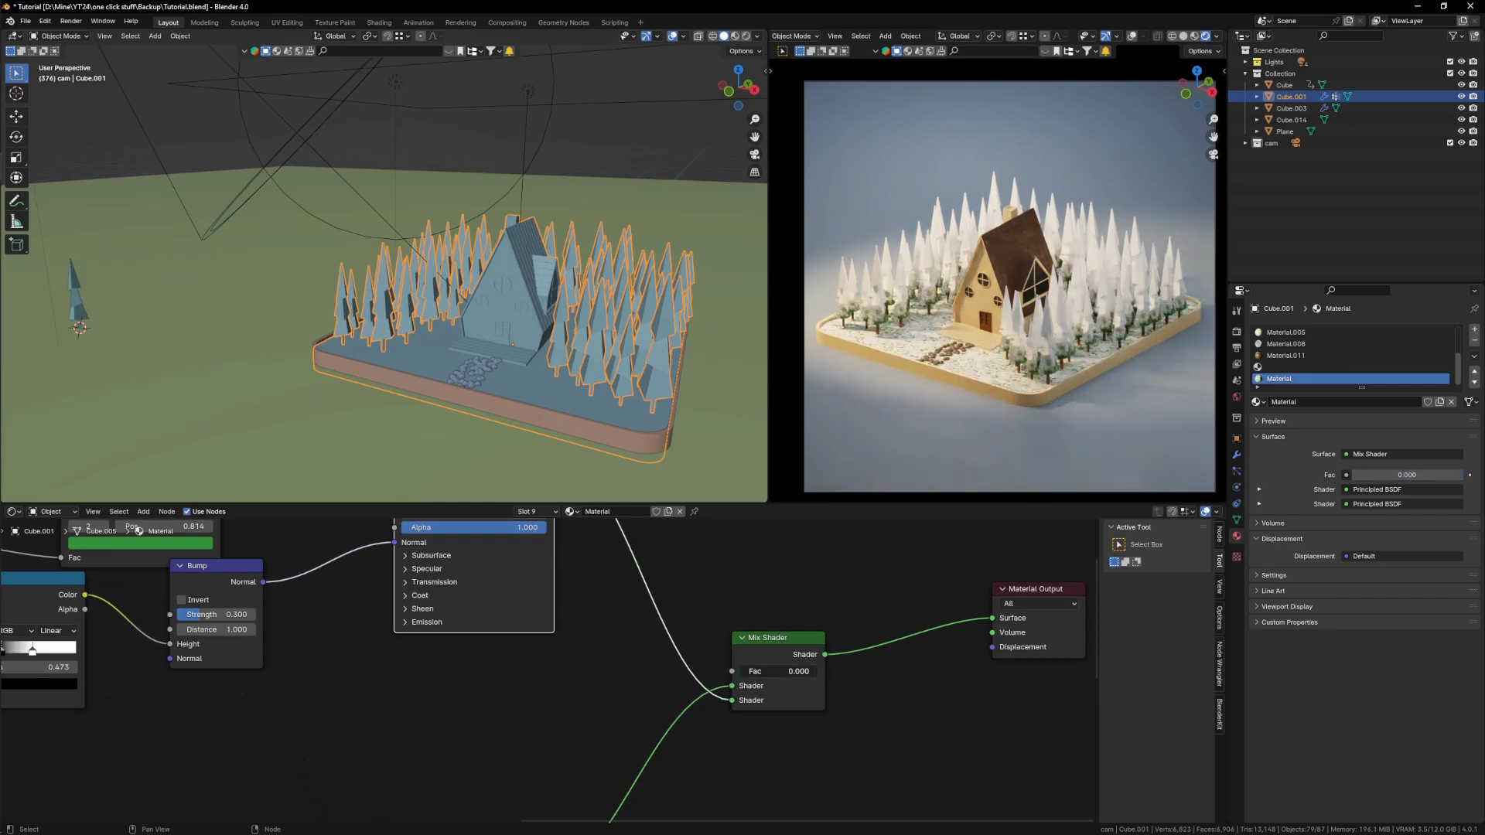
scroll(943, 373, "down", 3)
scroll(582, 279, "up", 5)
scroll(939, 357, "up", 4)
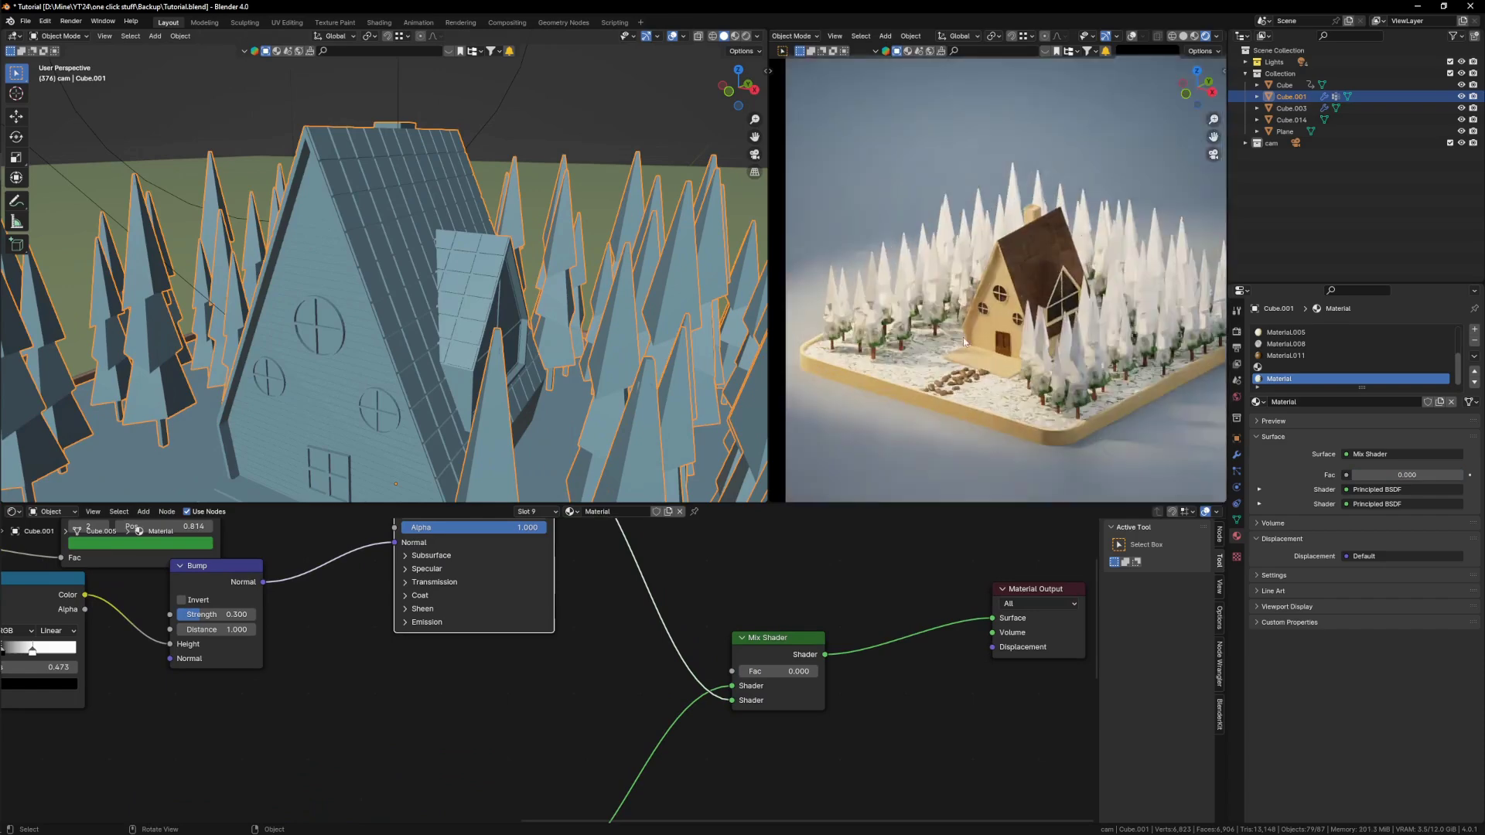
Step: In the ground's Material, select and copy the complete node chain of the green-and-white shader, from Texture Coordinate to Principled BSDF
scroll(491, 301, "down", 4)
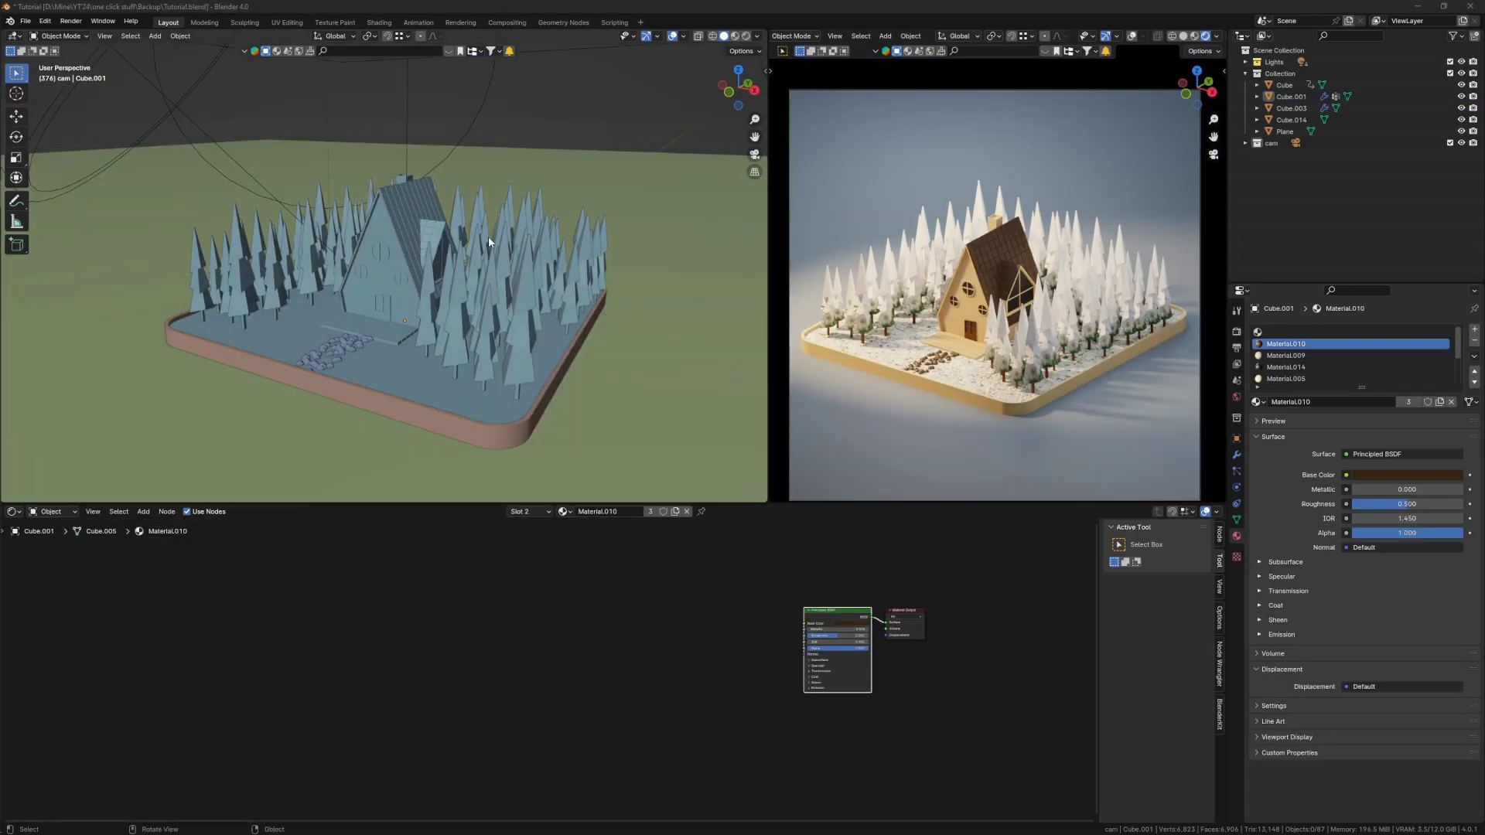
scroll(489, 241, "up", 2)
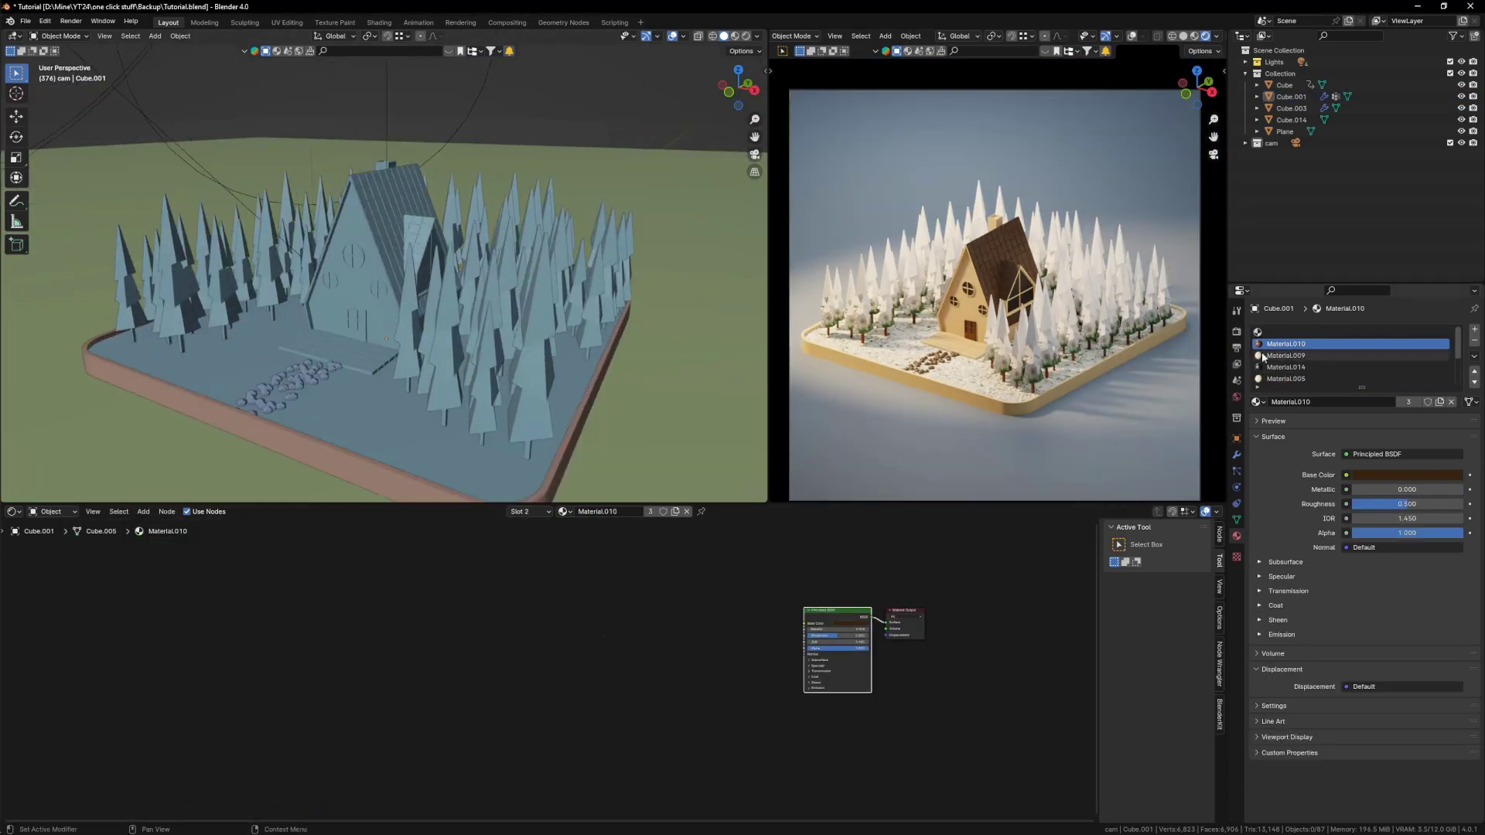
scroll(481, 276, "up", 5)
scroll(1298, 346, "down", 4)
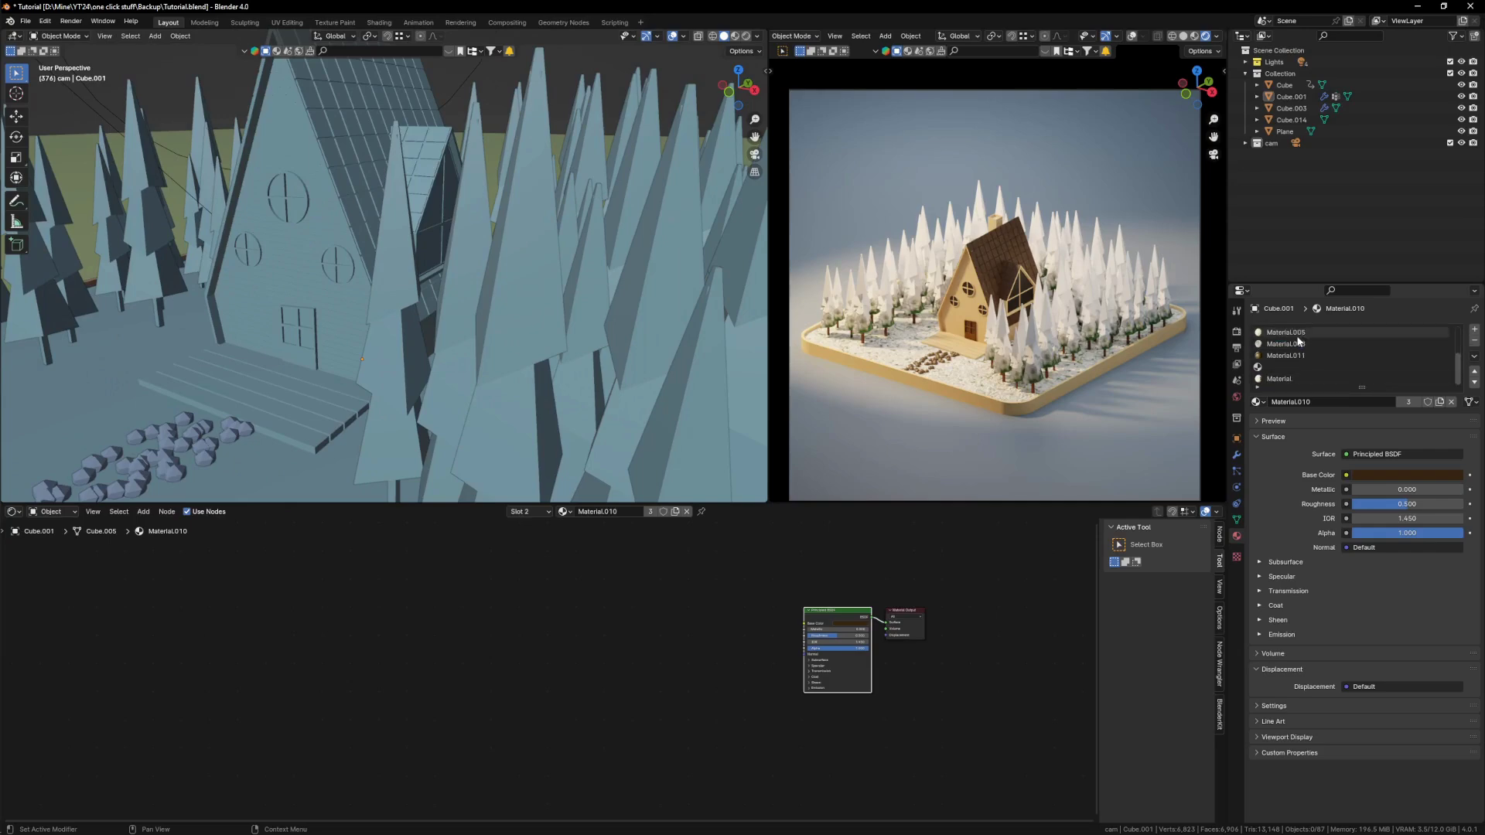
left_click(1281, 379)
scroll(355, 278, "down", 6)
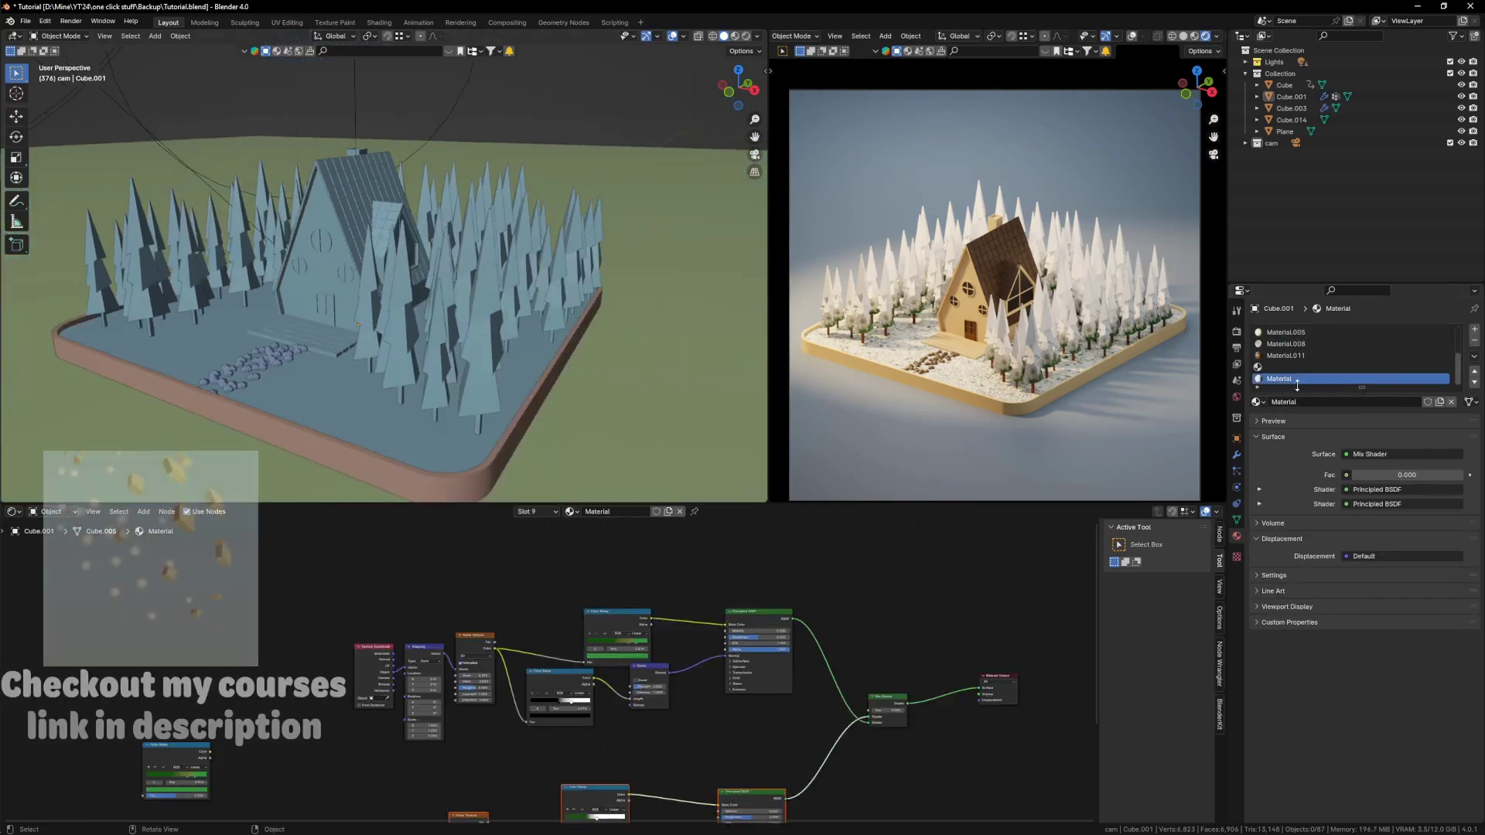
scroll(743, 623, "down", 5)
middle_click_drag(650, 719, 750, 634)
scroll(765, 679, "up", 2)
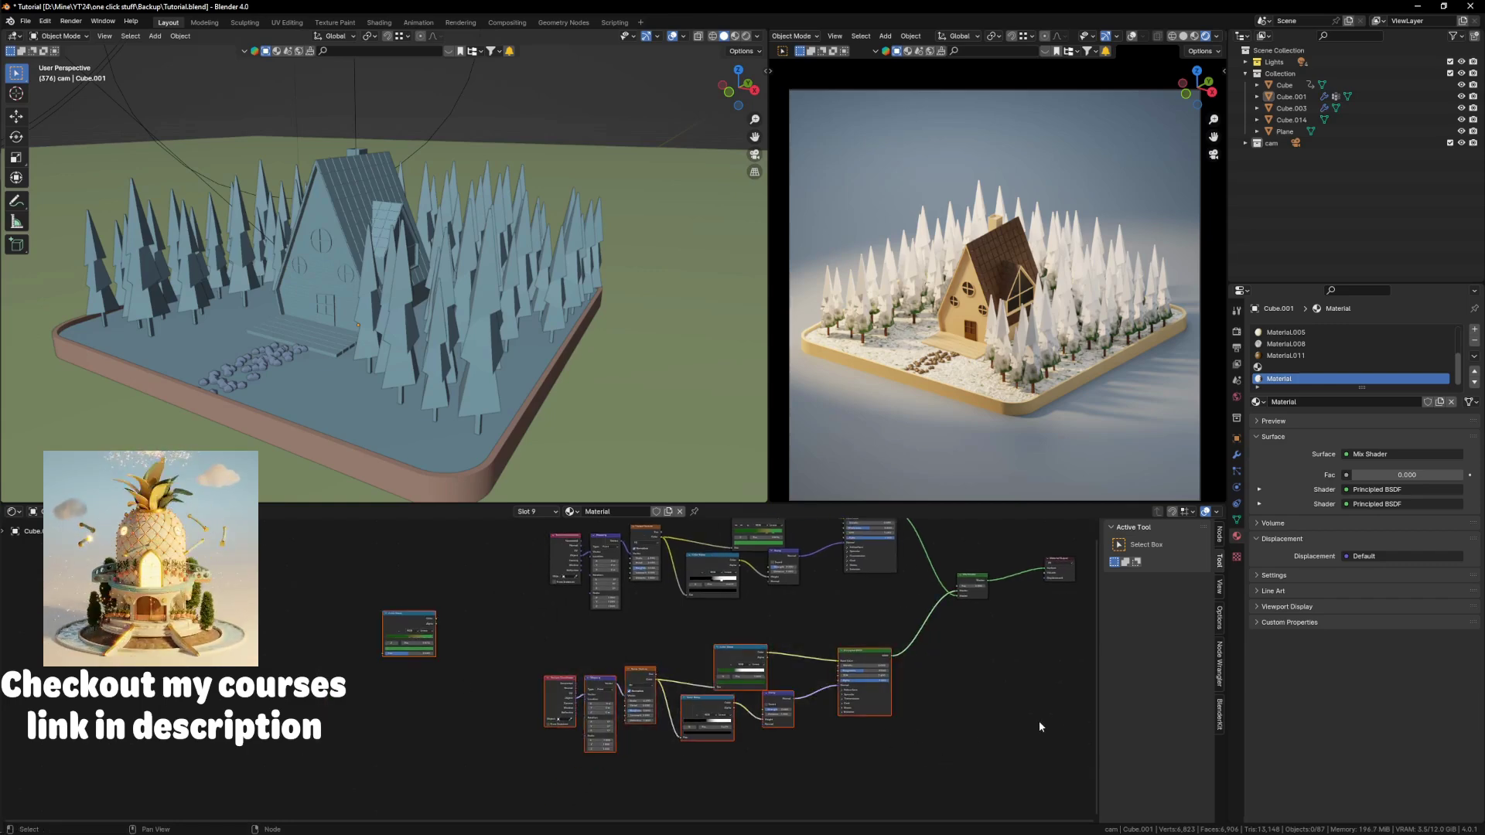
left_click_drag(1056, 766, 565, 635)
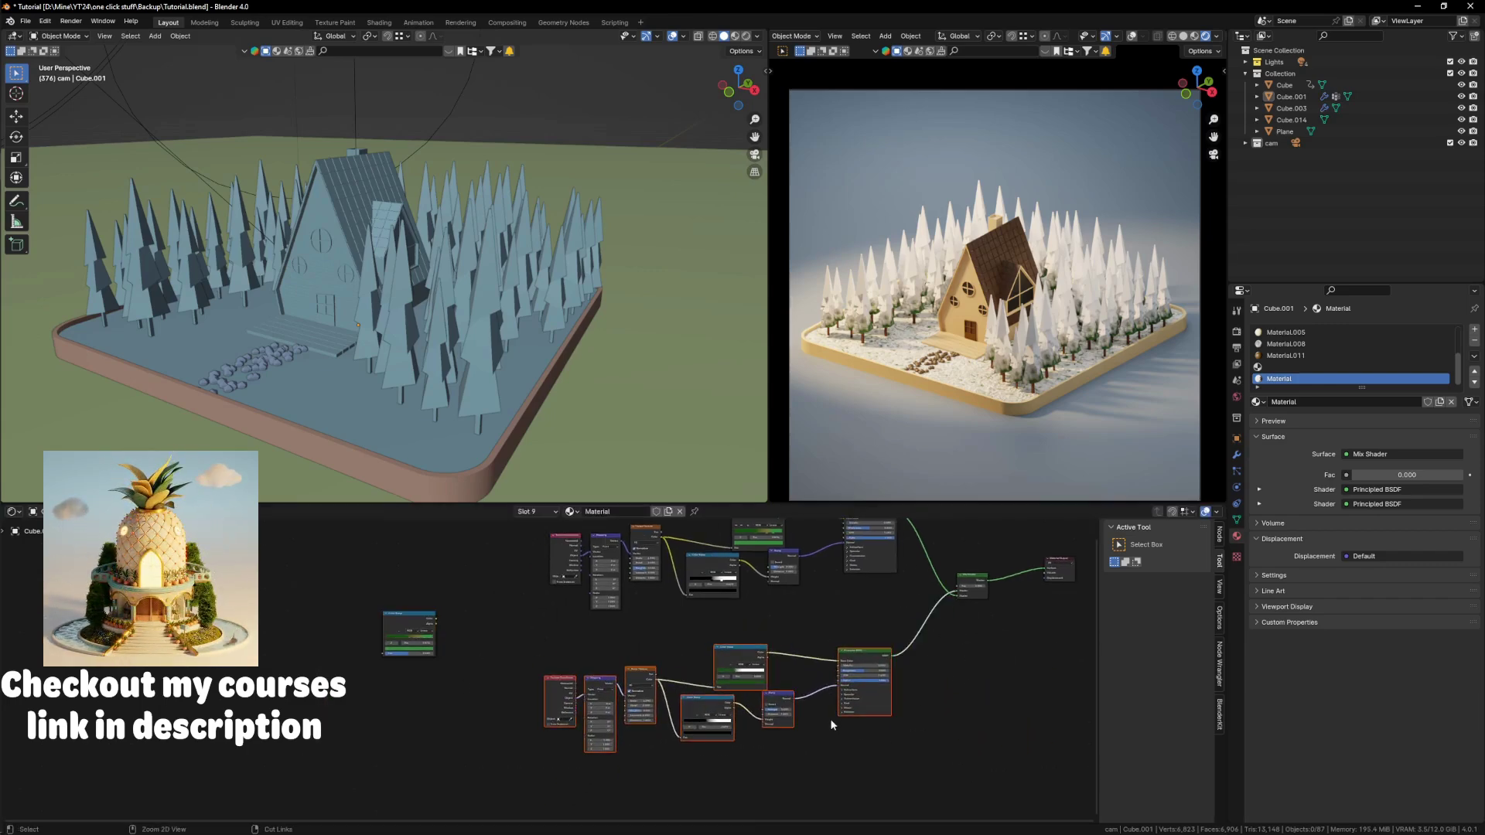
scroll(1312, 354, "up", 4)
Step: Paste the copied node chain into the roof's Material.010 and copy the original brown base color onto the color ramp's green stop
left_click(1312, 345)
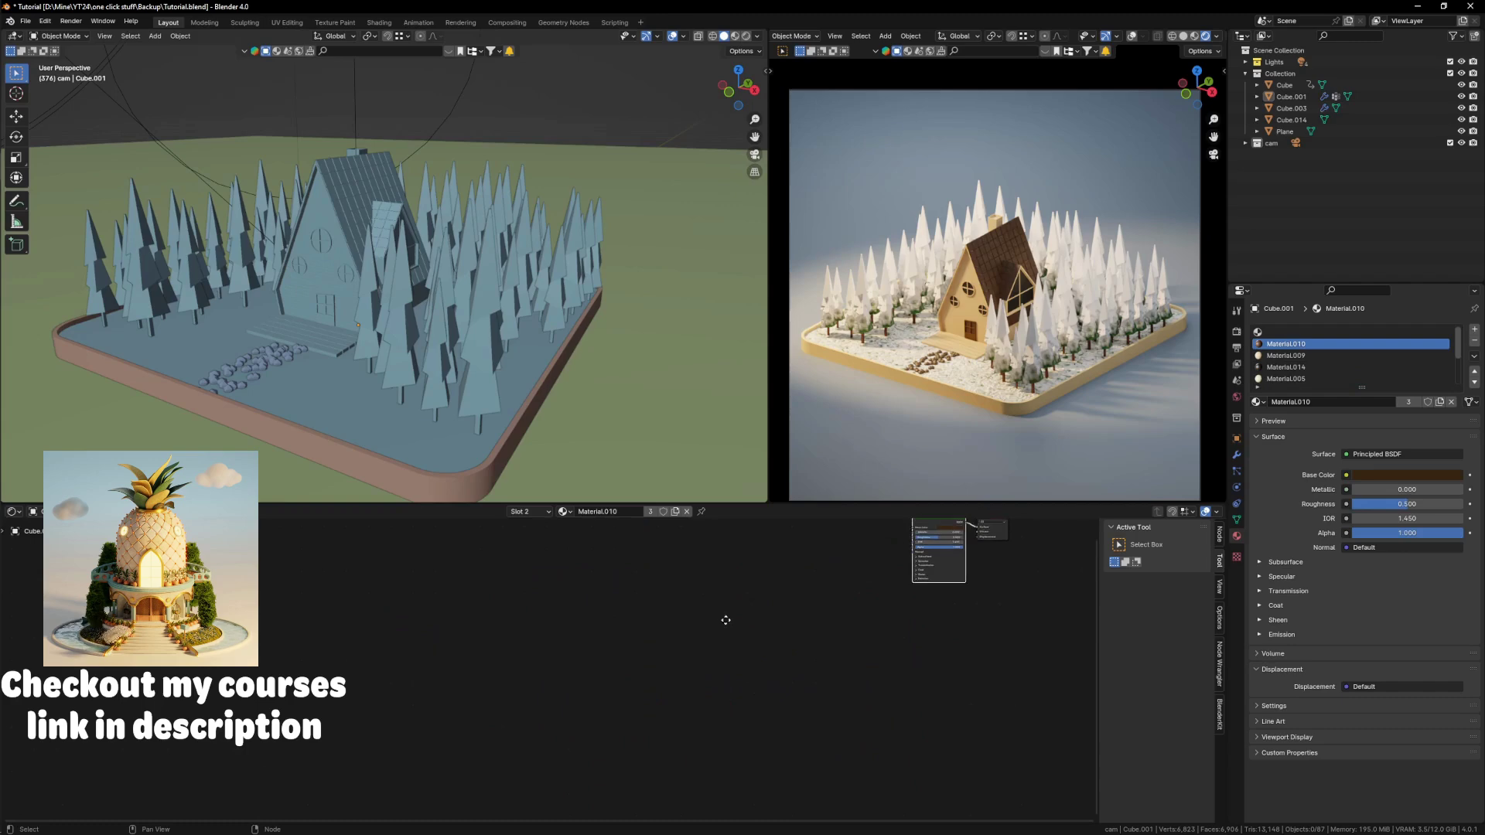
key("ctrl+v")
left_click_drag(937, 562, 819, 646)
scroll(818, 645, "up", 5)
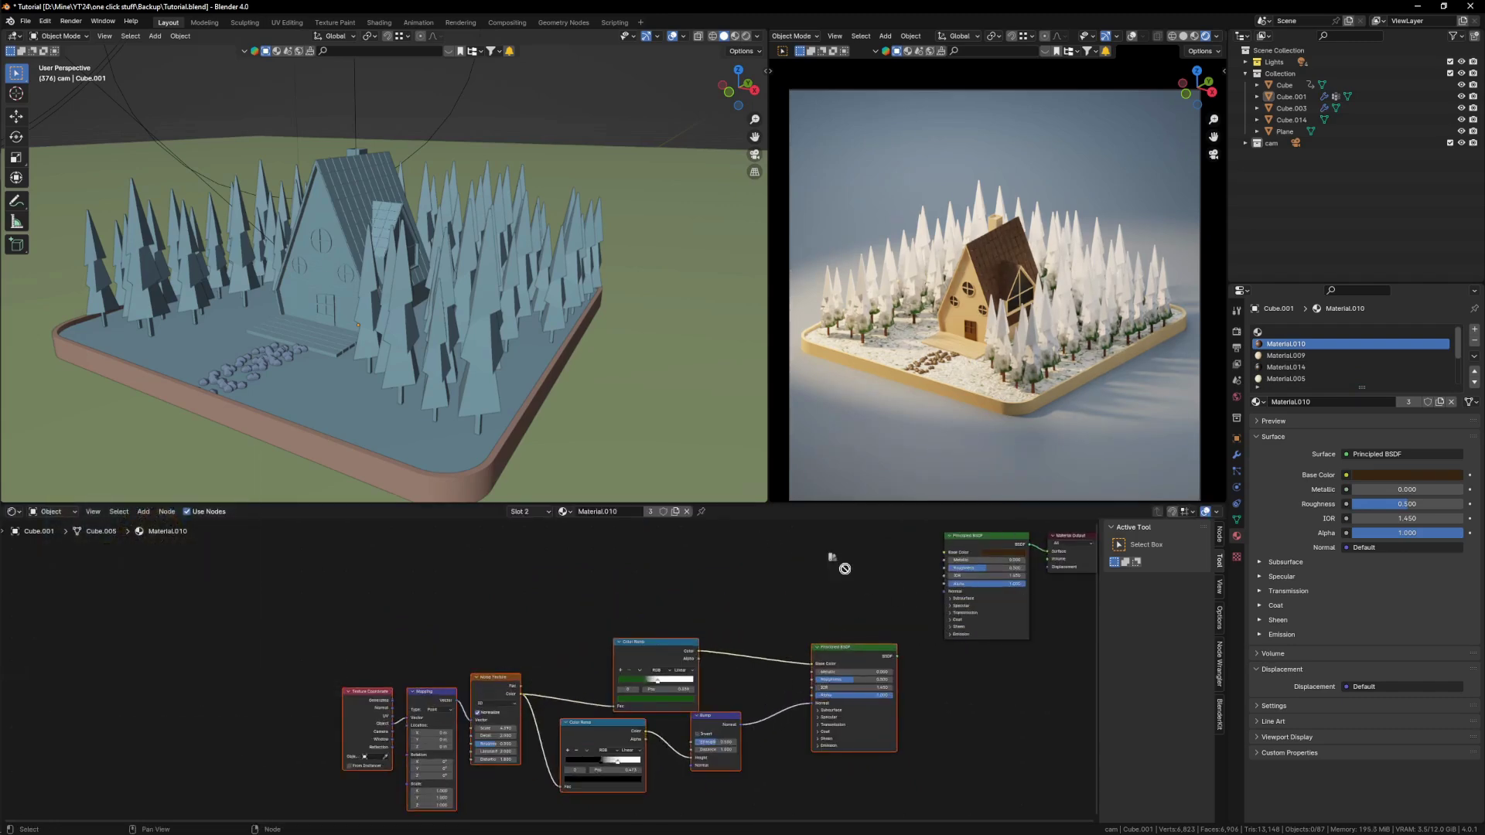
middle_click_drag(638, 705, 521, 710)
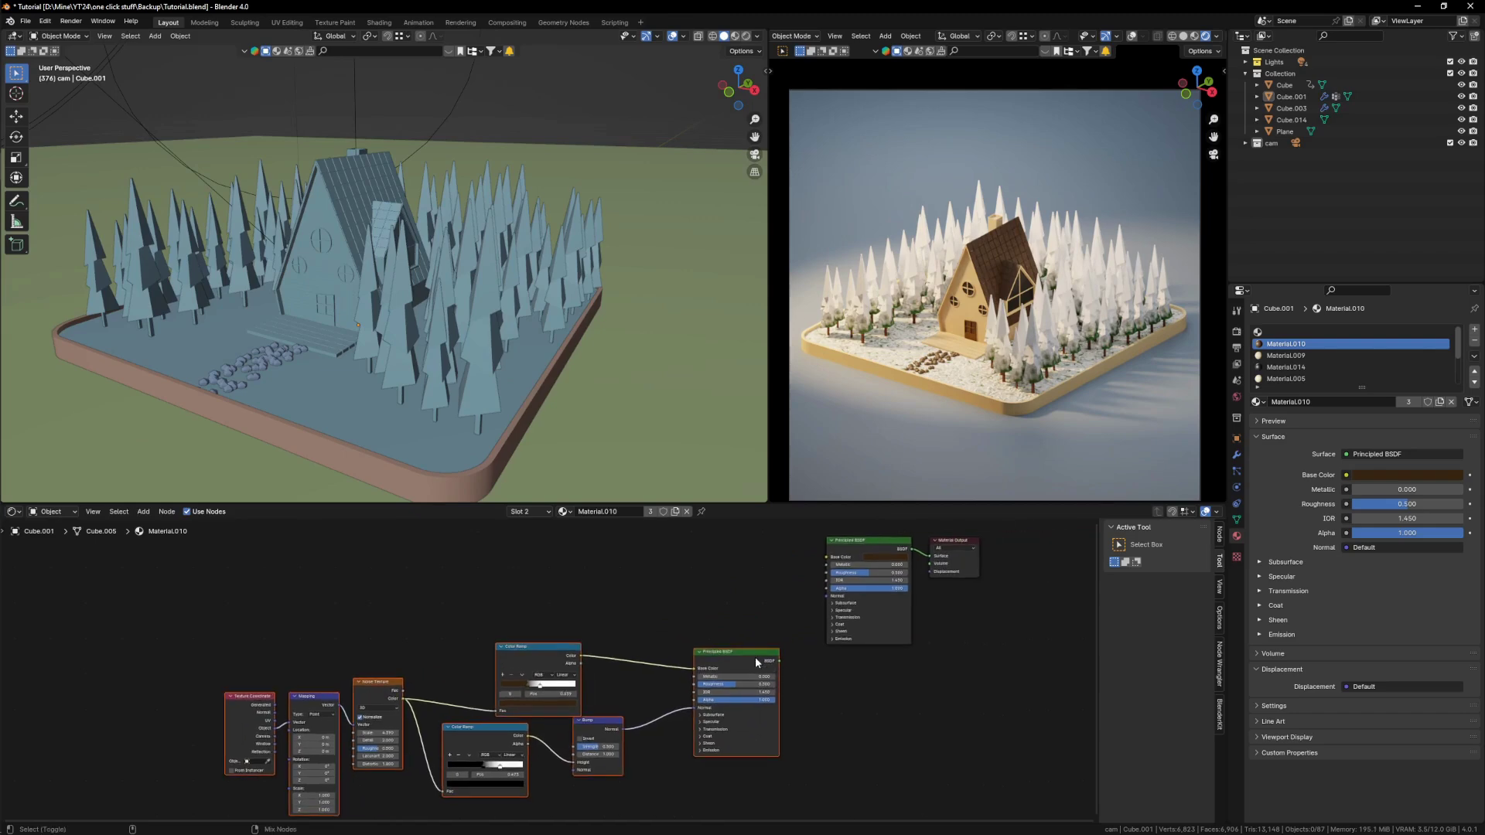
Step: Connect the pasted Principled BSDF to the Material Output and move the ramp's brown stop to 0.518 and white stop to 0.577
left_click(755, 657, "ctrl+shift")
scroll(963, 355, "up", 5)
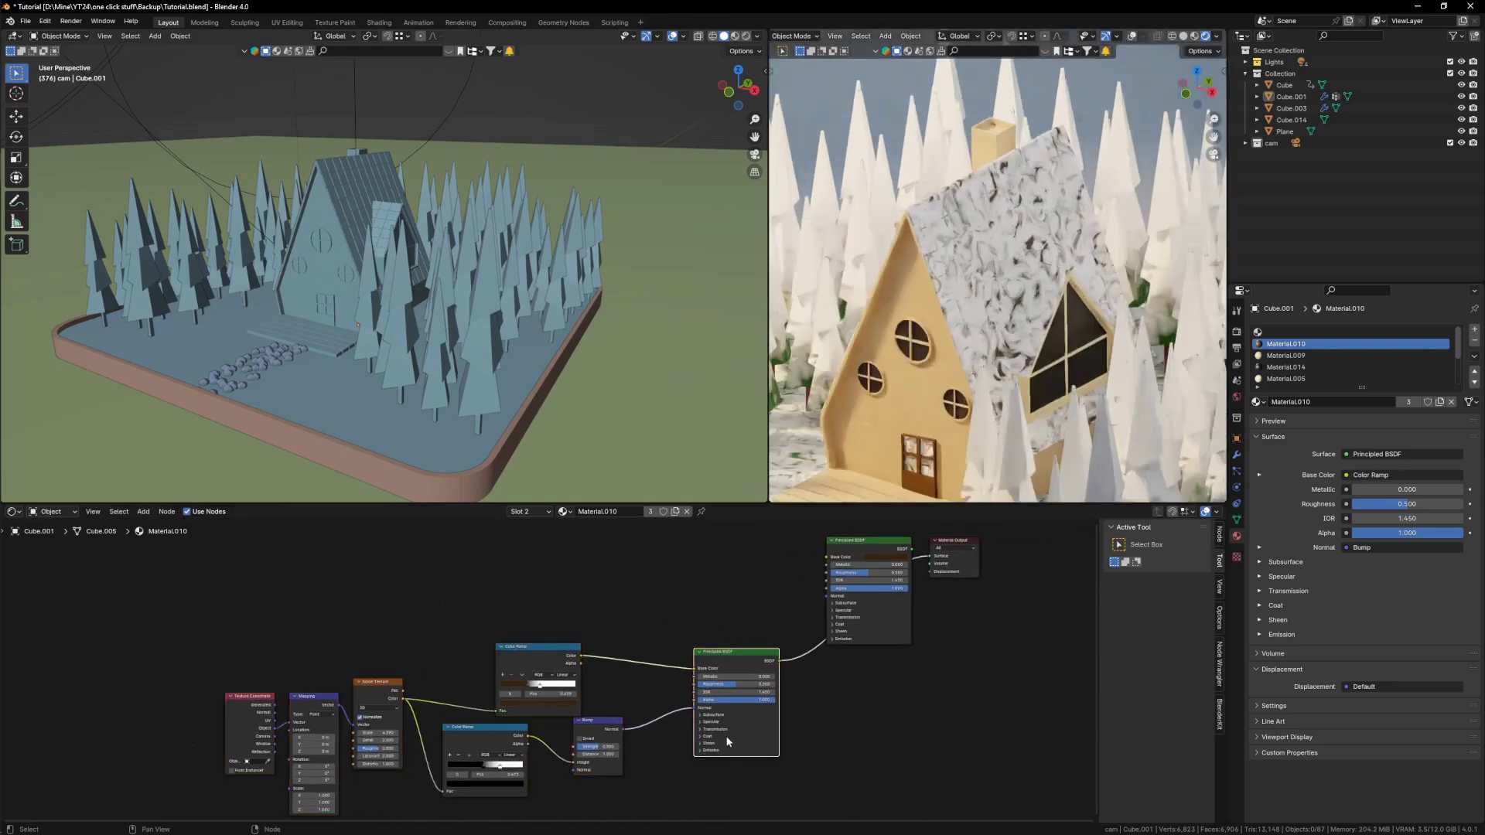
scroll(619, 689, "up", 4)
scroll(626, 687, "up", 2)
mouse_move(623, 667)
left_mouse_down()
mouse_move(689, 664)
mouse_move(603, 669)
left_mouse_up()
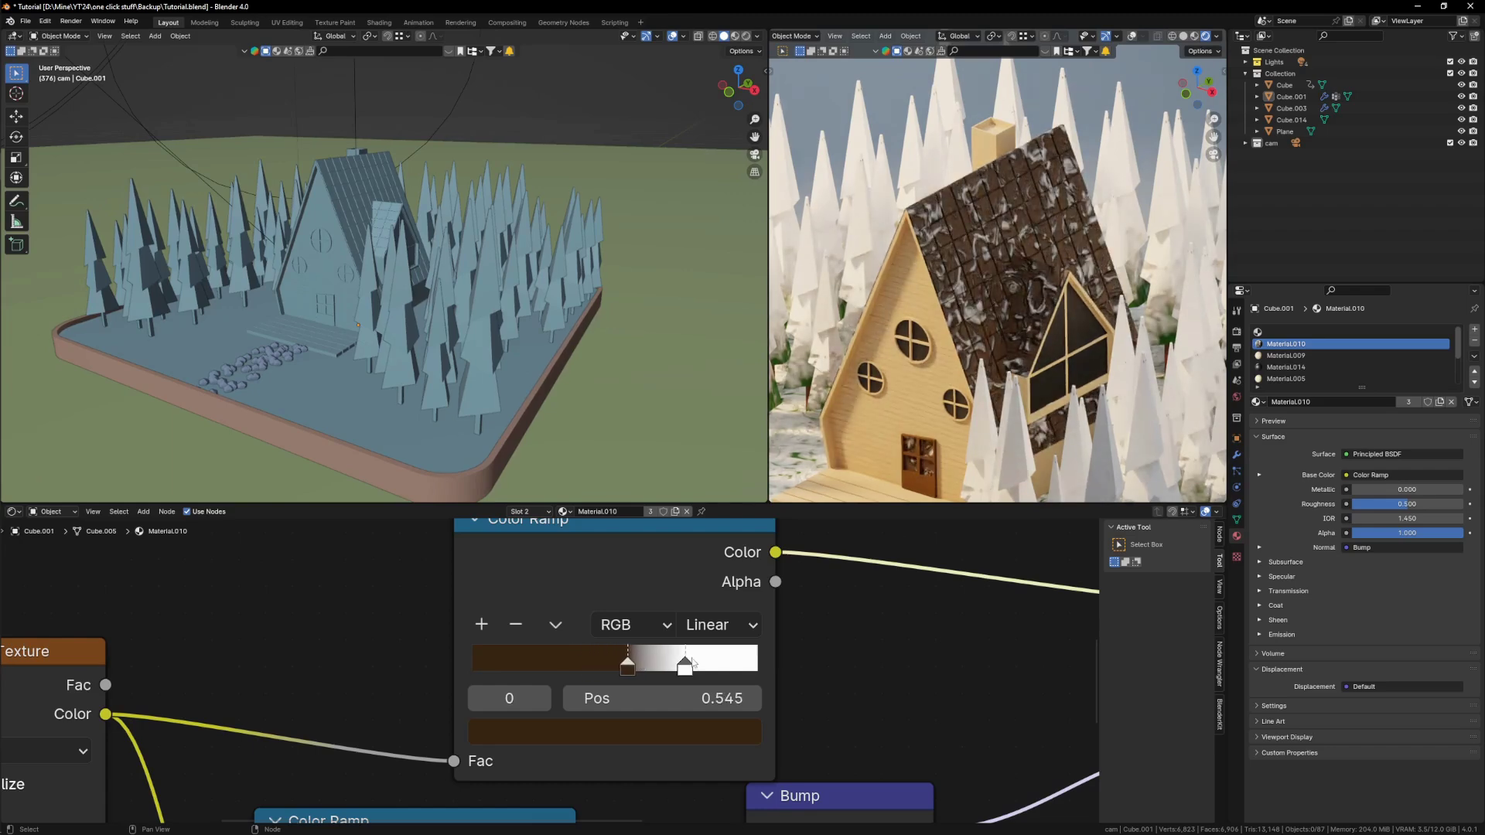
left_click_drag(693, 663, 616, 670)
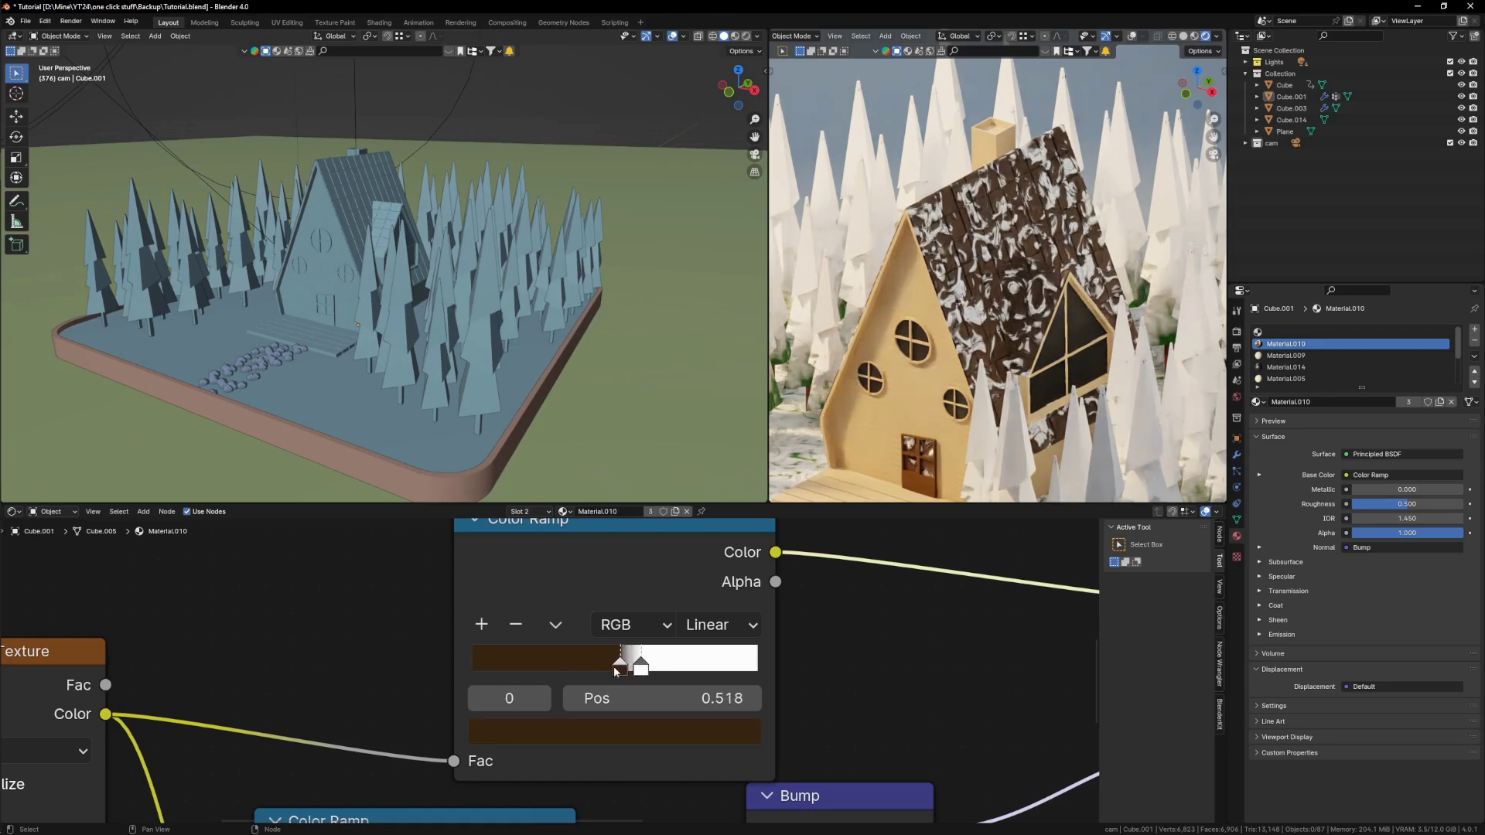
left_click(640, 670)
key("KP_0")
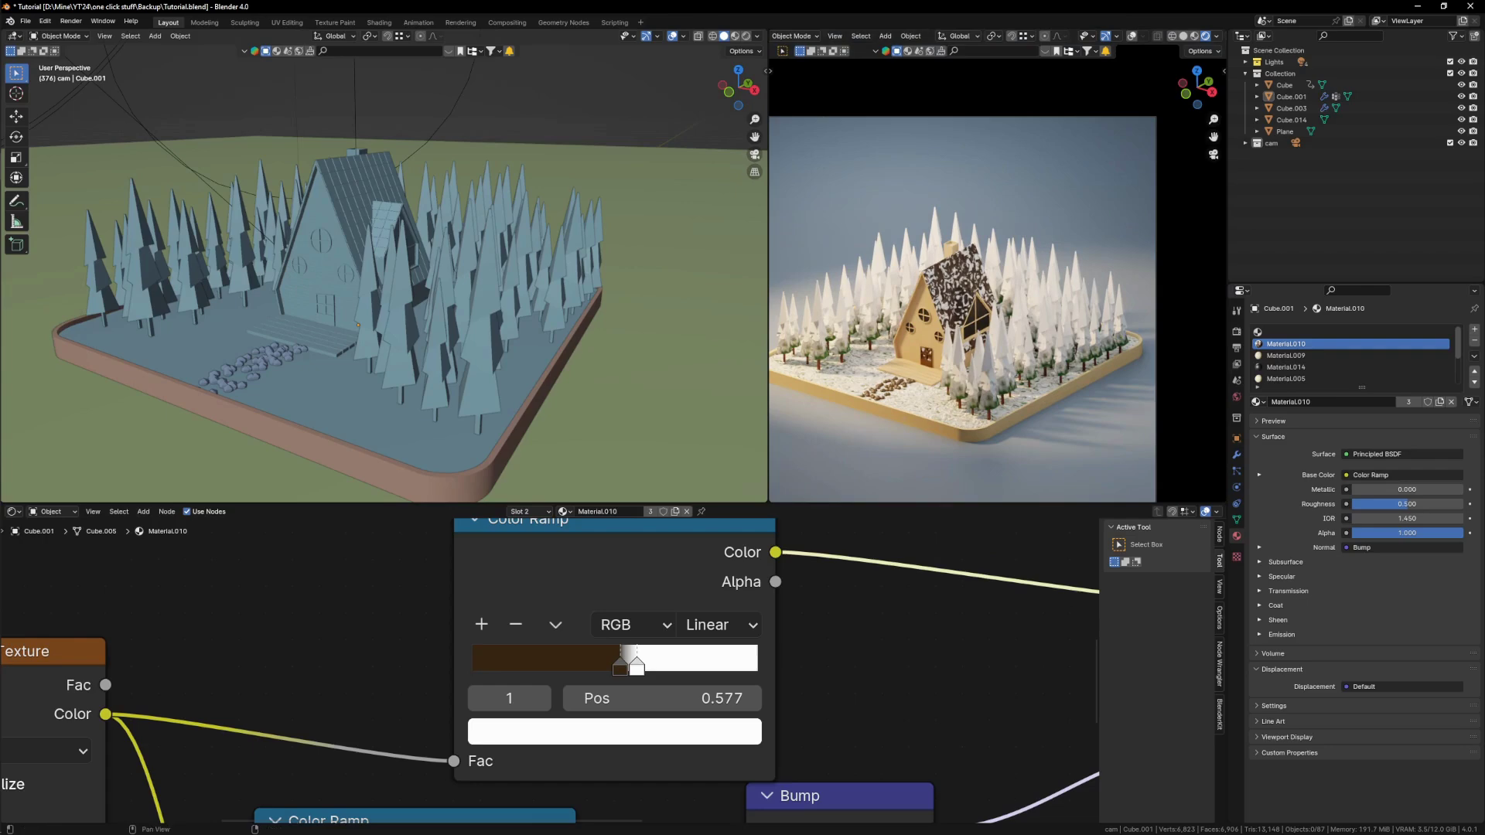
Step: Edit the house mesh and select the four window pane faces of the front door
scroll(979, 347, "up", 3)
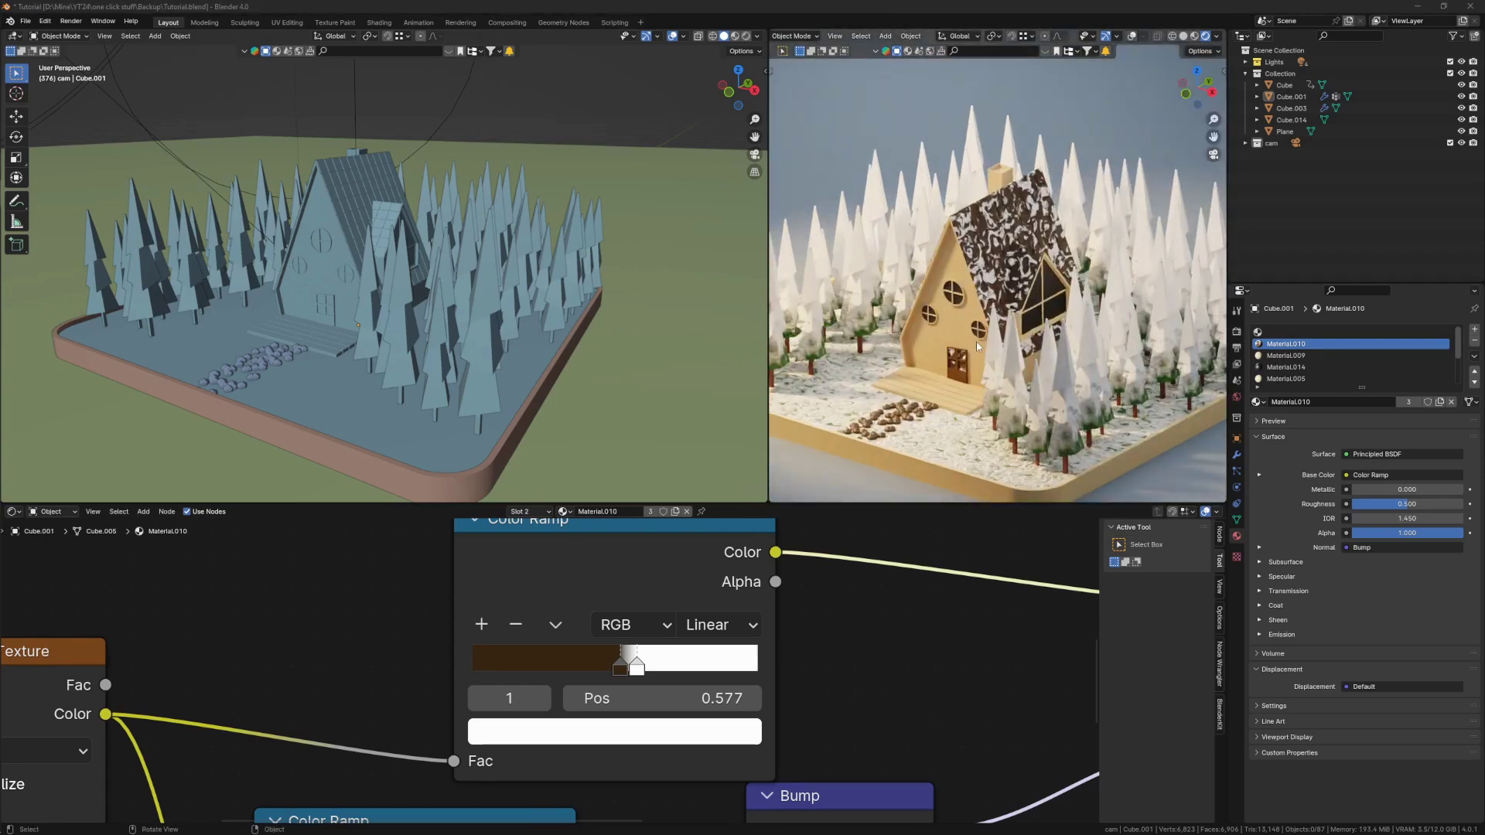
left_click(301, 307)
scroll(357, 294, "up", 4)
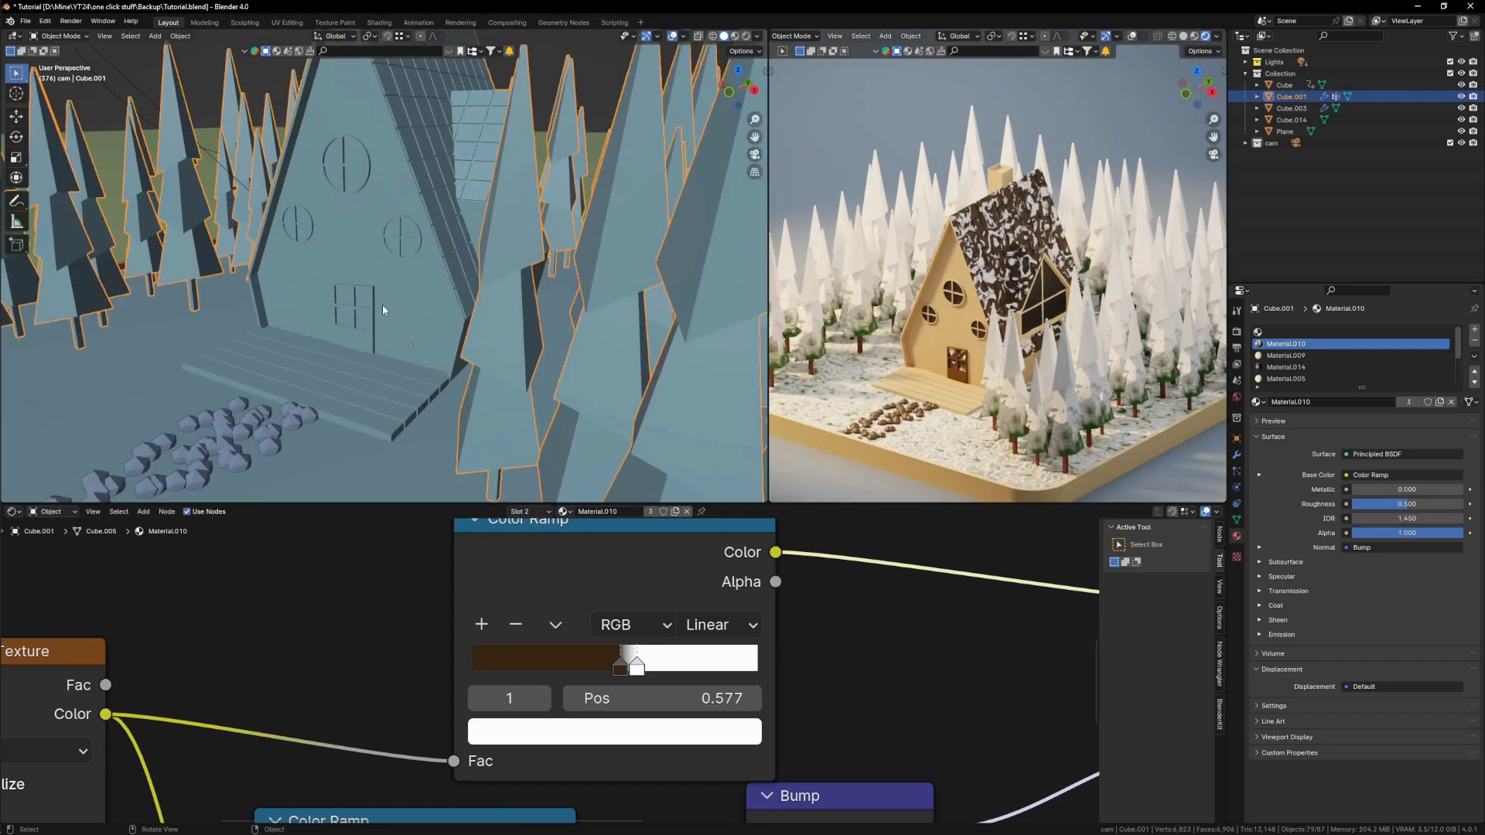
key("Tab")
scroll(371, 303, "up", 4)
left_click(391, 348)
left_click(391, 291, "shift")
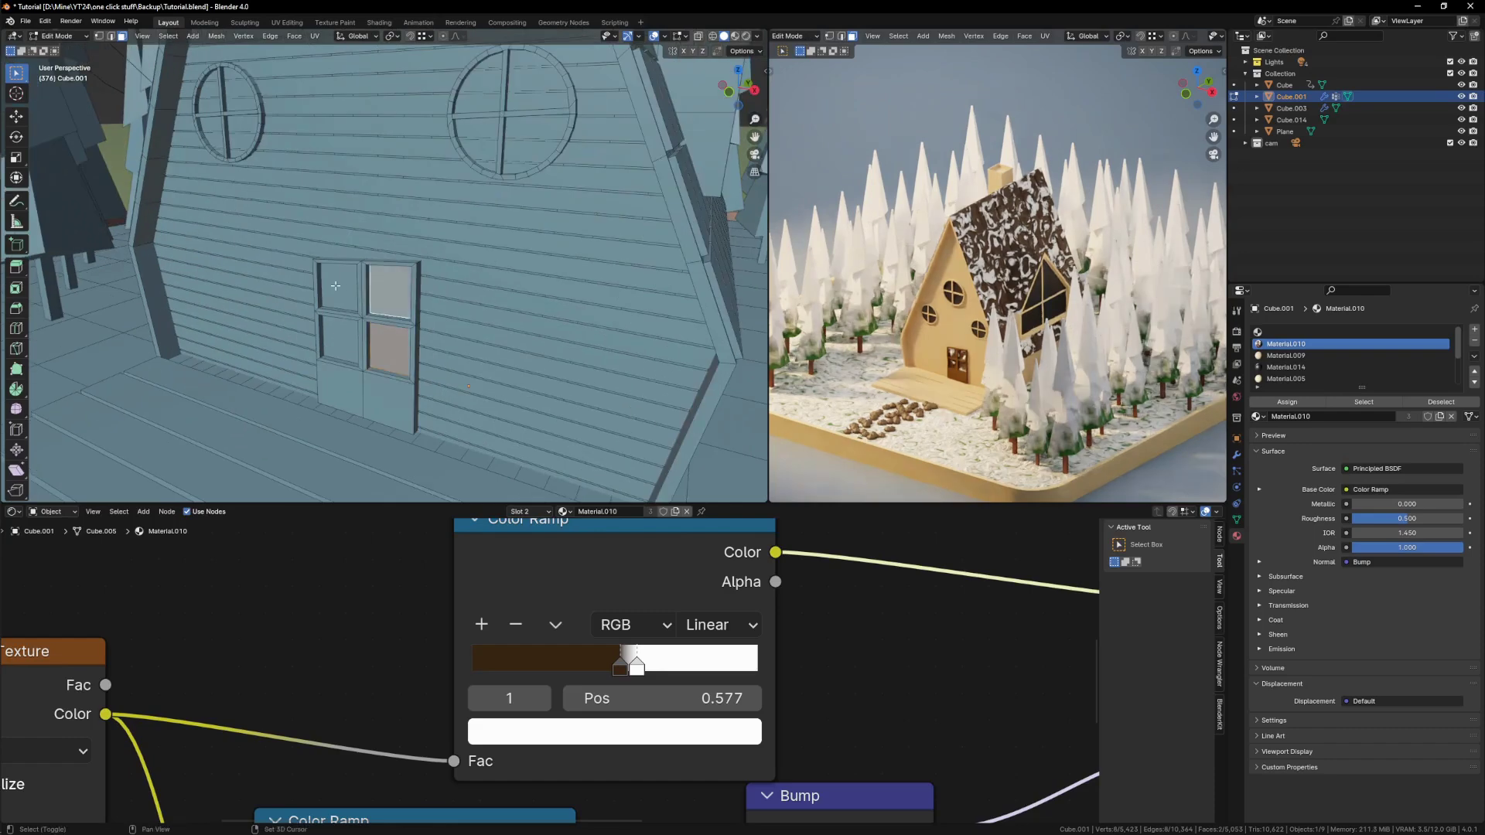
left_click(336, 286, "shift")
left_click(339, 338, "shift")
Step: Assign the door panes a new material with a muted reddish-brown base color of Value 0.174, and return to Object Mode in camera view
left_click(1474, 331)
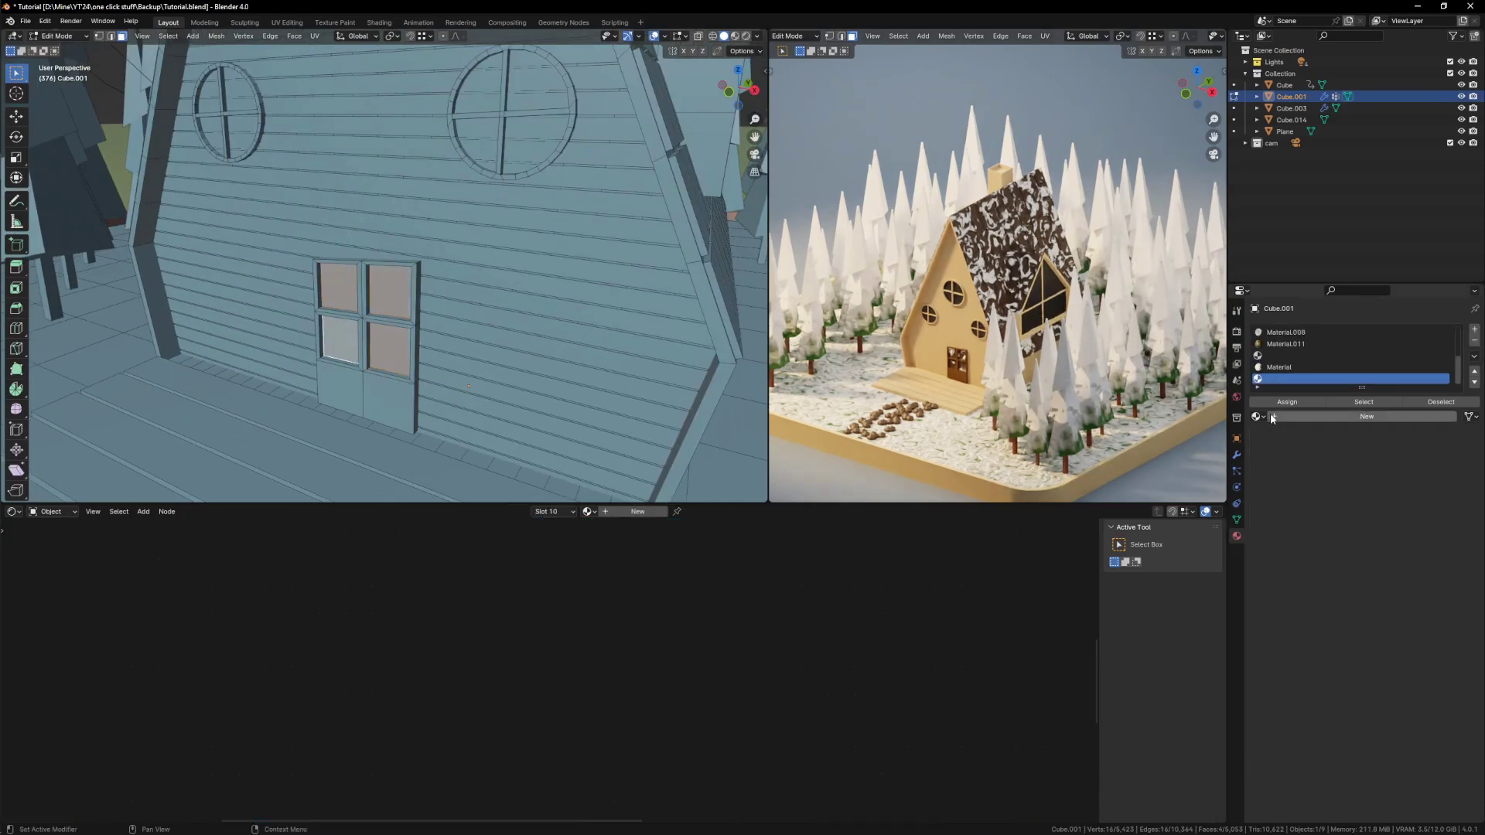
left_click(1321, 418)
left_click(1389, 490)
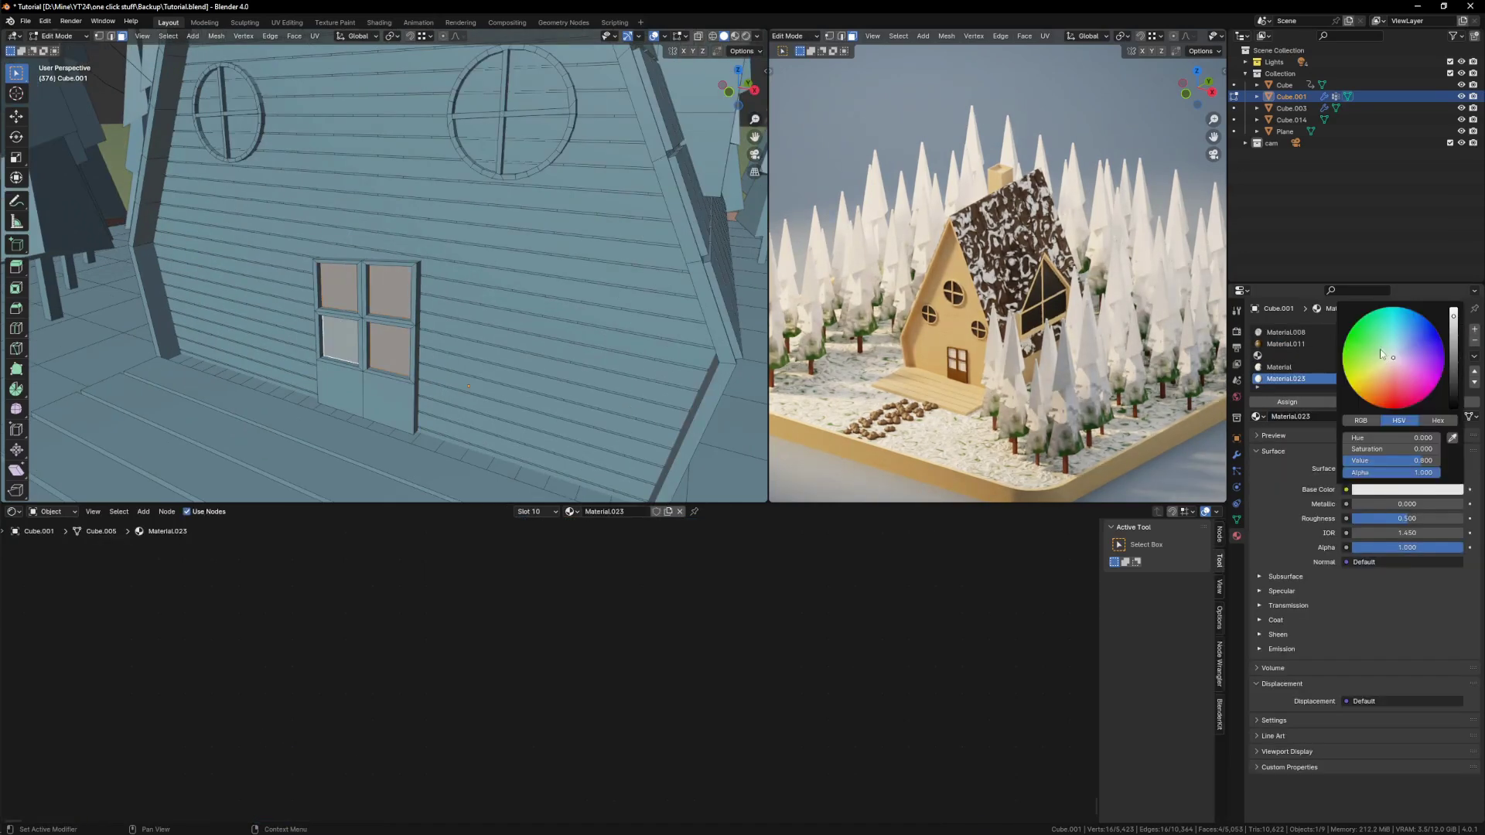
left_click_drag(1456, 368, 1389, 373)
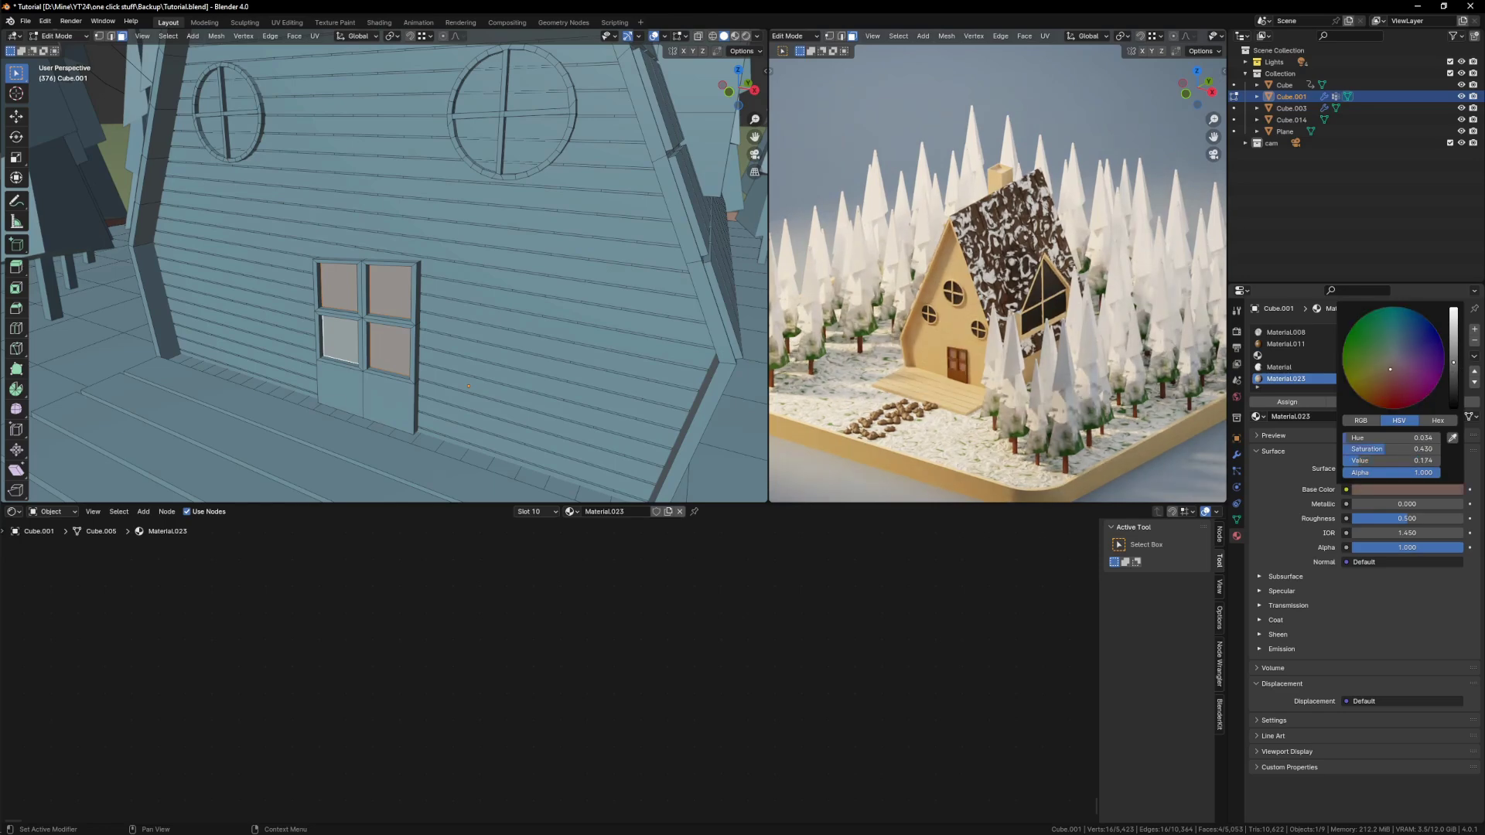
key("Tab")
key("KP_0")
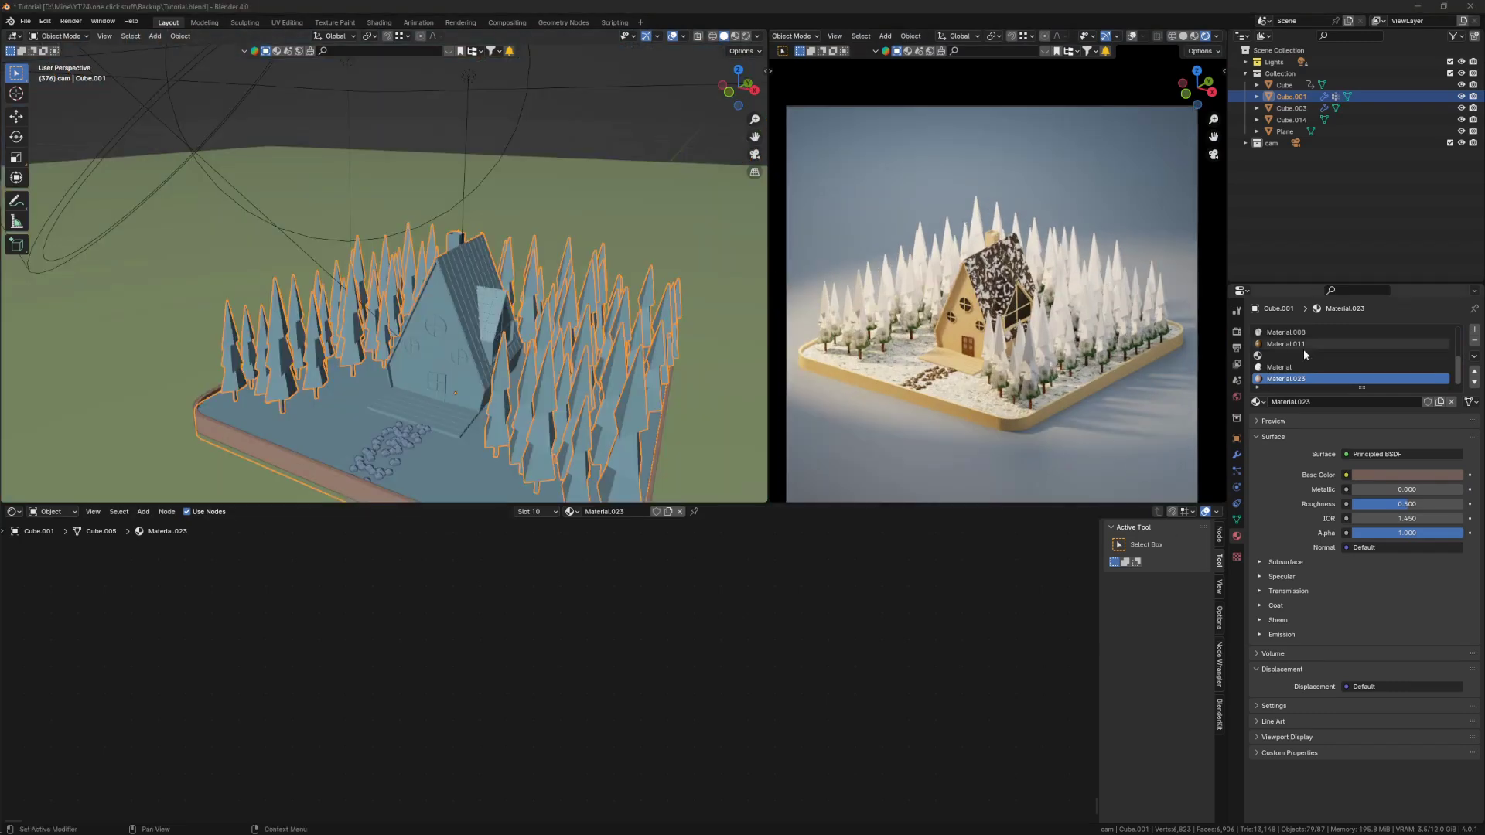
Step: In Material.010, move the original Principled BSDF aside and insert a Mix Shader between the snowy Principled BSDF and the Material Output
scroll(1304, 355, "up", 2)
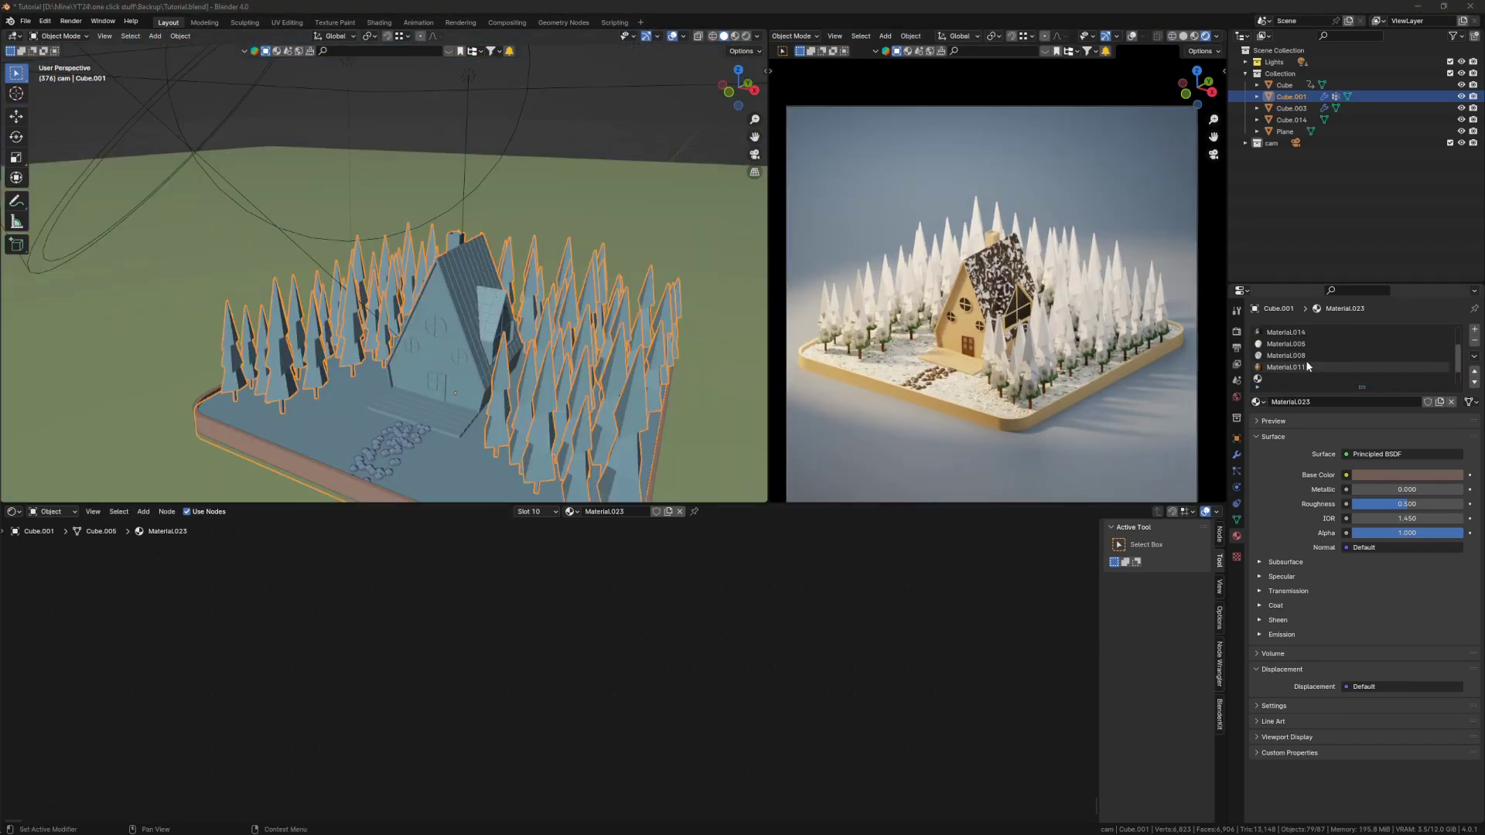
left_click(1315, 344)
scroll(744, 628, "down", 6)
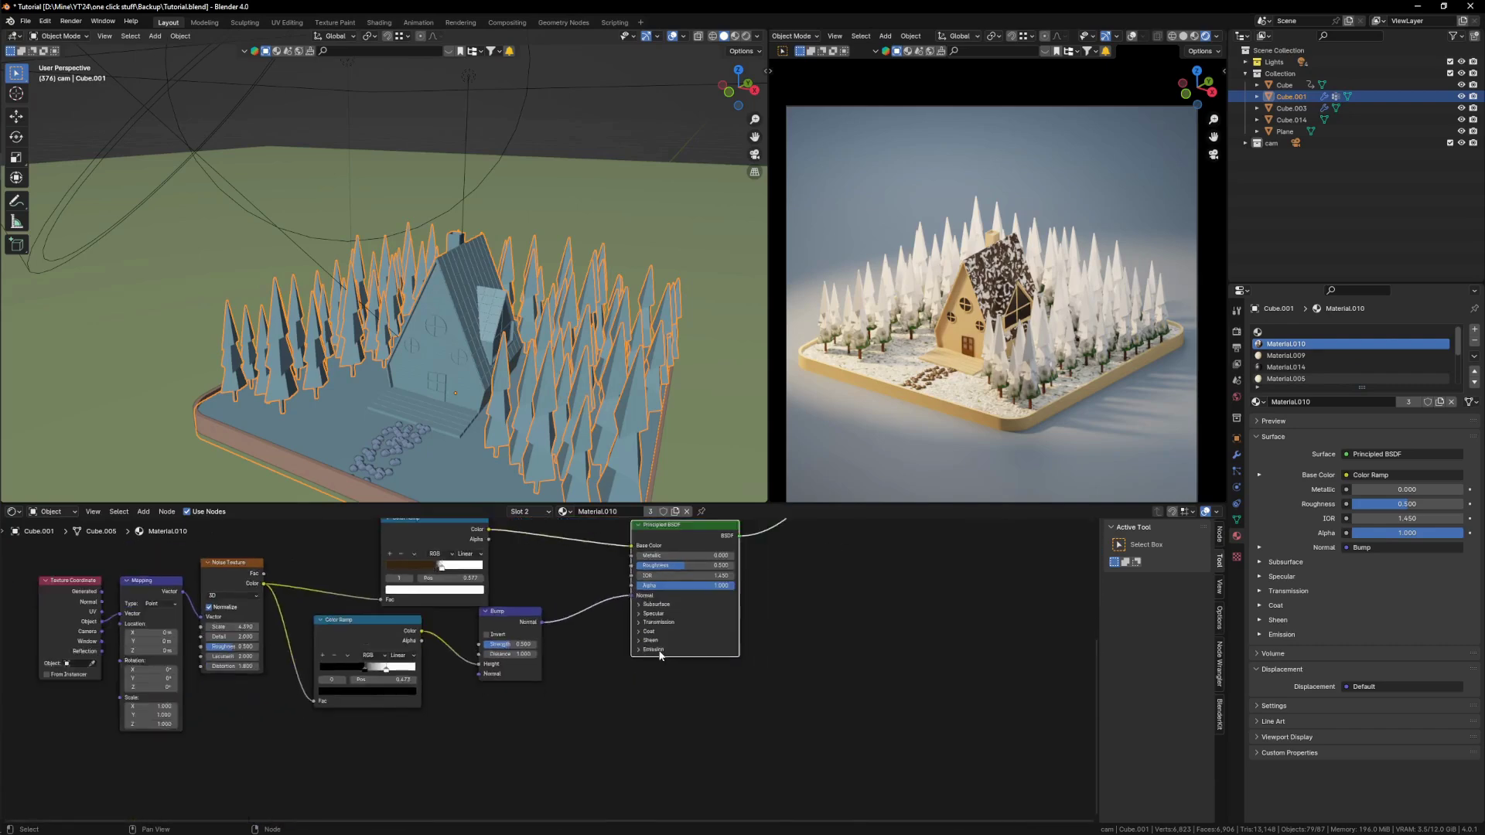
scroll(742, 600, "up", 2)
left_click_drag(735, 579, 513, 529)
key("shift+a")
type("m")
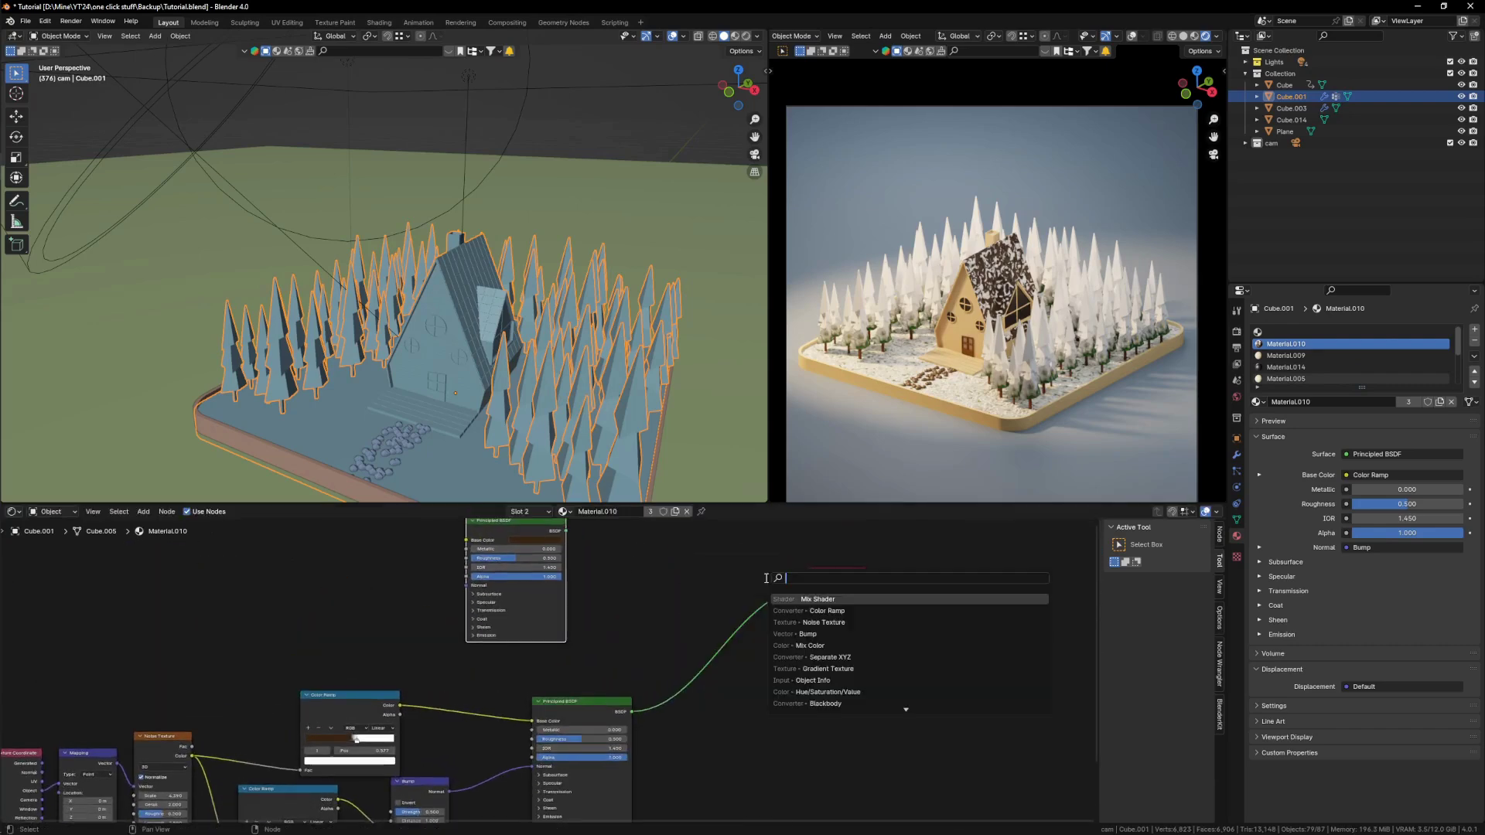
type("i")
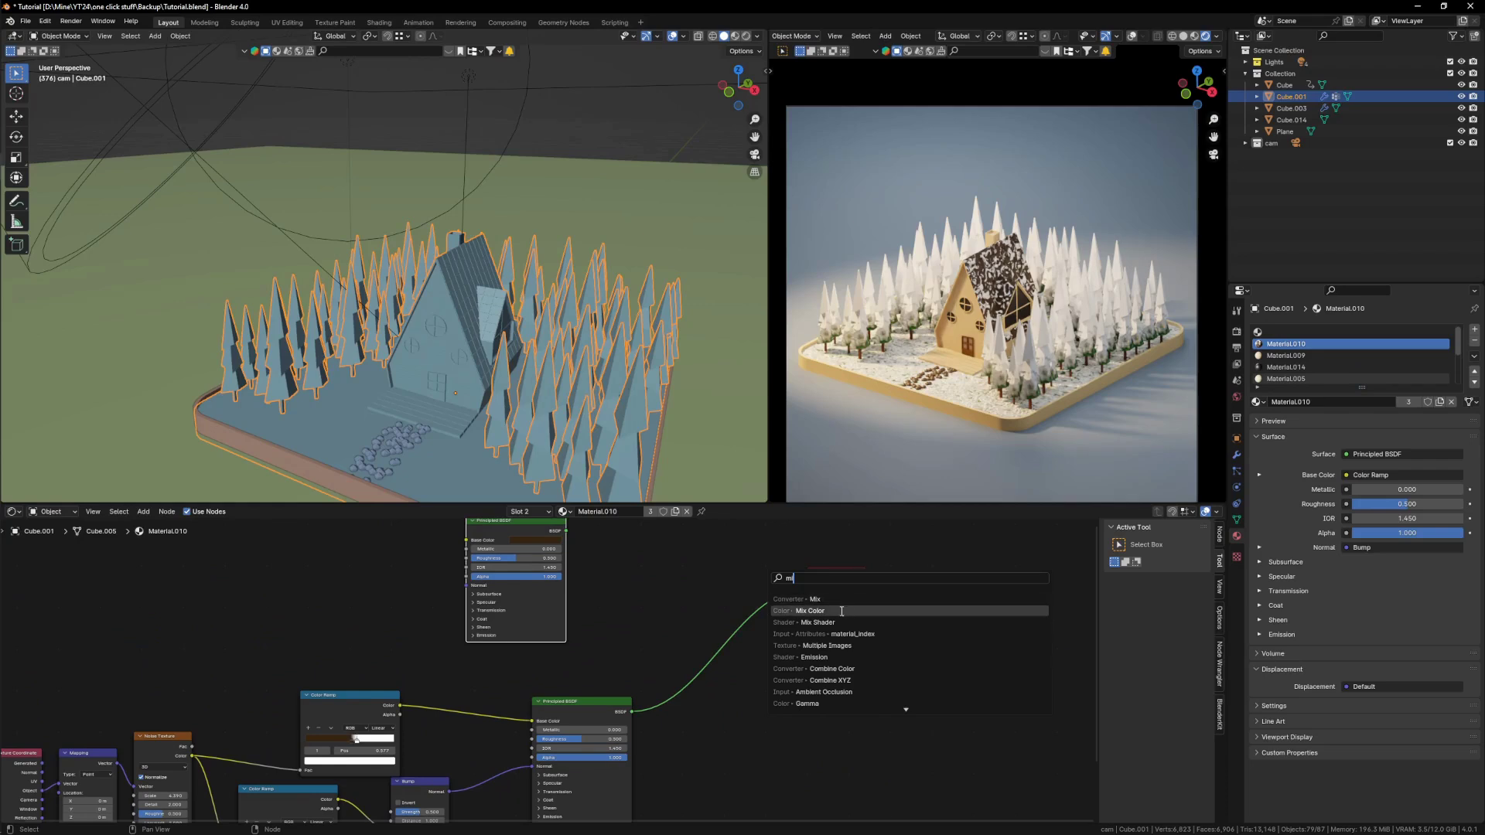
left_click(840, 622)
left_click(708, 628)
Step: Connect the roof's original brown Principled BSDF to the Mix Shader
scroll(635, 687, "down", 3)
scroll(587, 543, "up", 3)
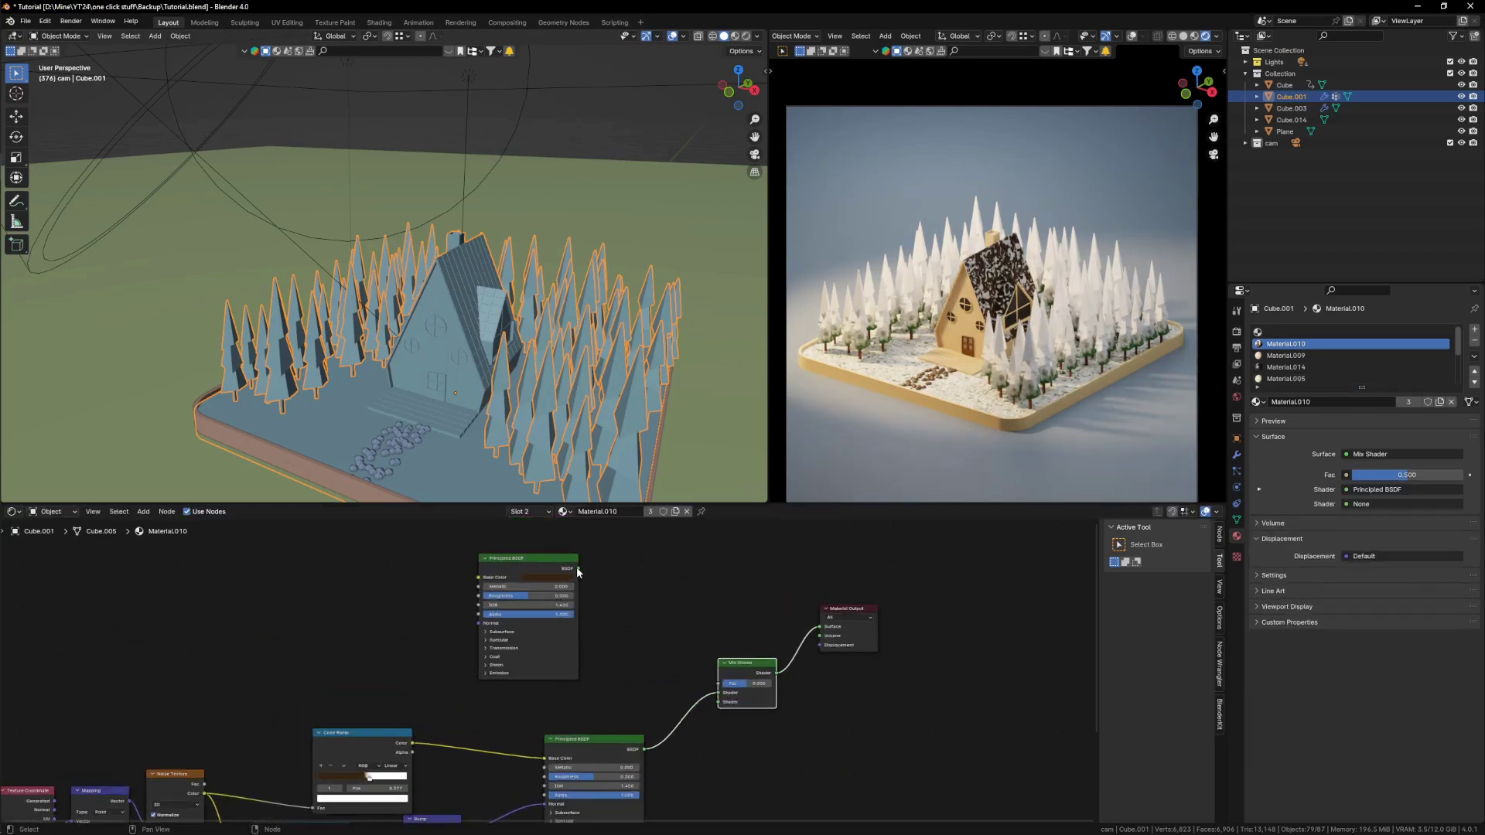
left_click_drag(577, 568, 720, 693)
scroll(718, 699, "up", 2)
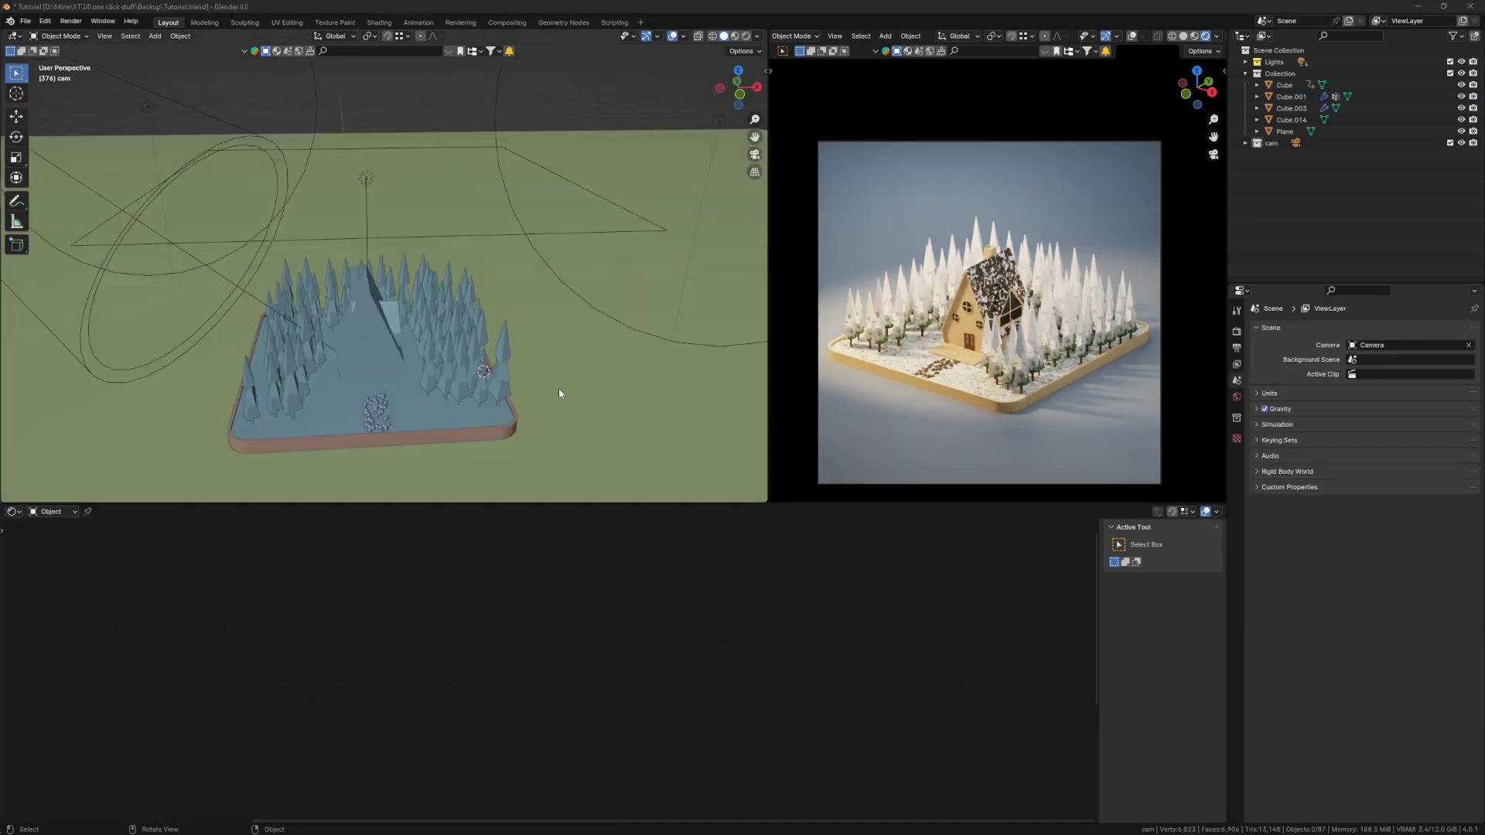
Step: Add a UV sphere at the 3D cursor near the diorama's front corner
left_click(602, 357)
key("shift+a")
mouse_move(599, 352)
left_click(665, 390)
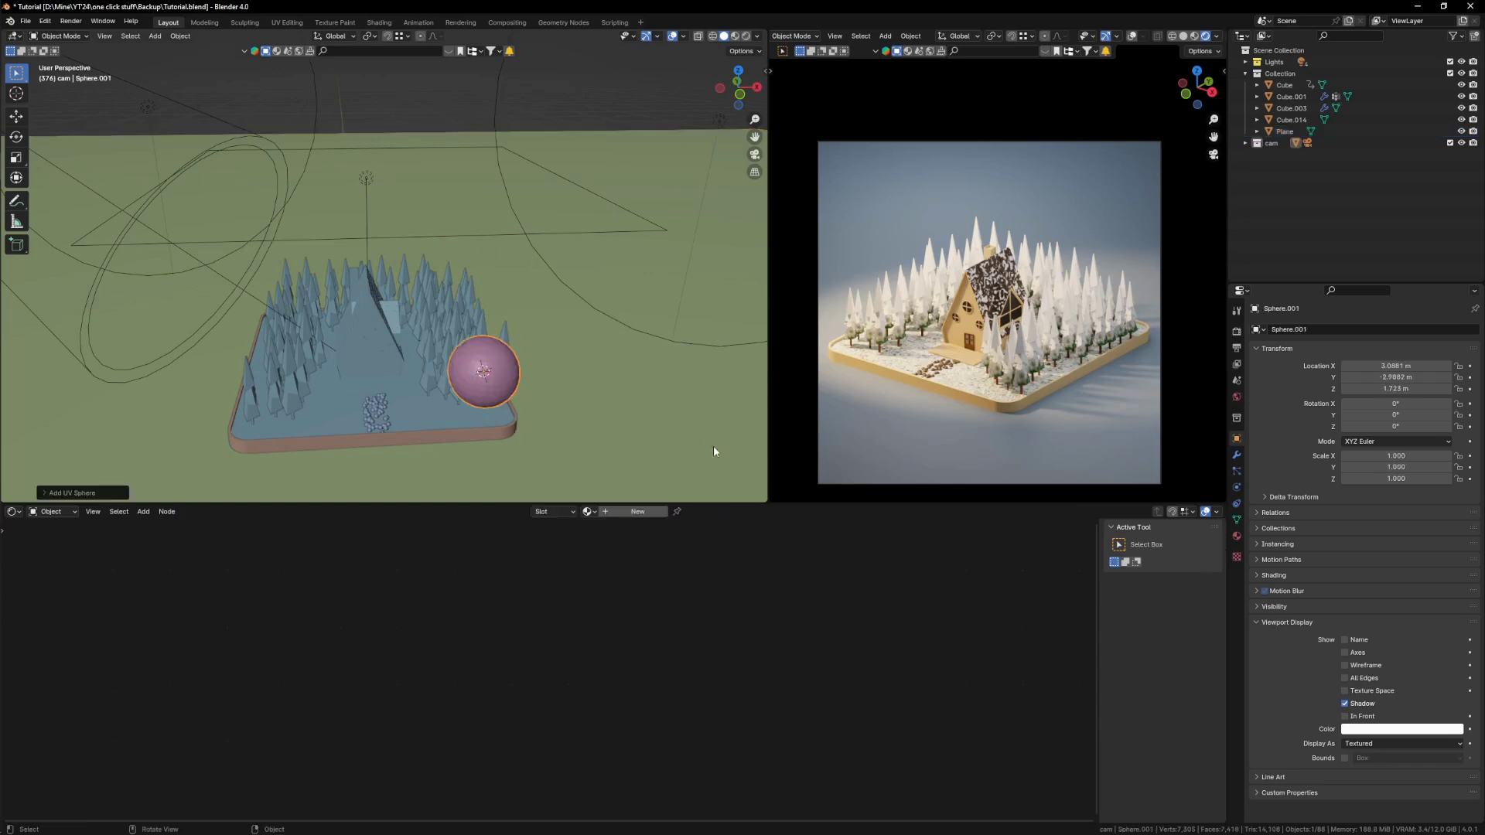
key("s")
right_click(548, 388)
key("g")
right_click(548, 382)
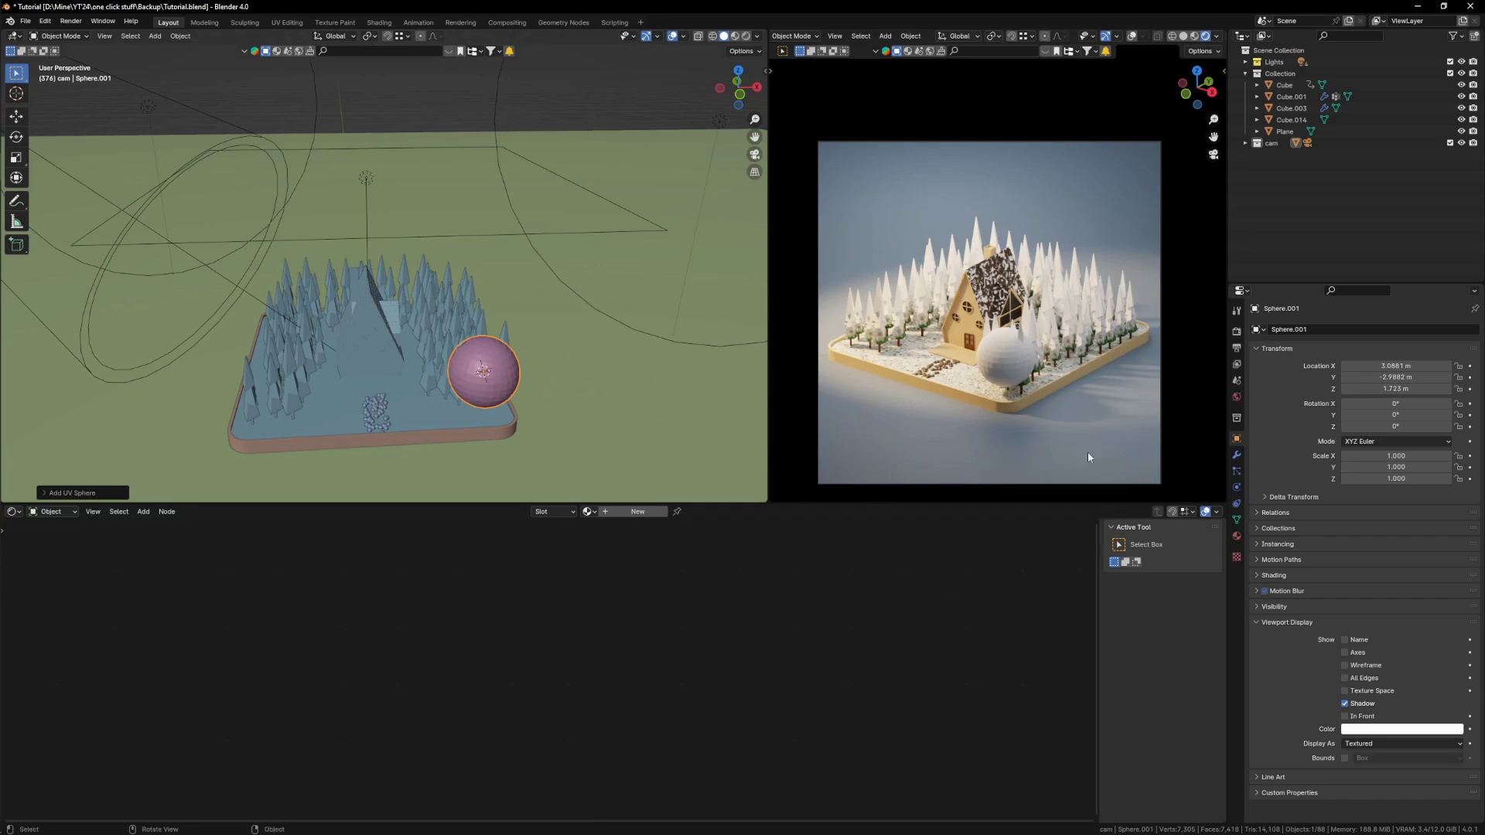
Step: Set the sphere's viewport display to Bounds and show the bounds with the Sphere shape
left_click(1375, 741)
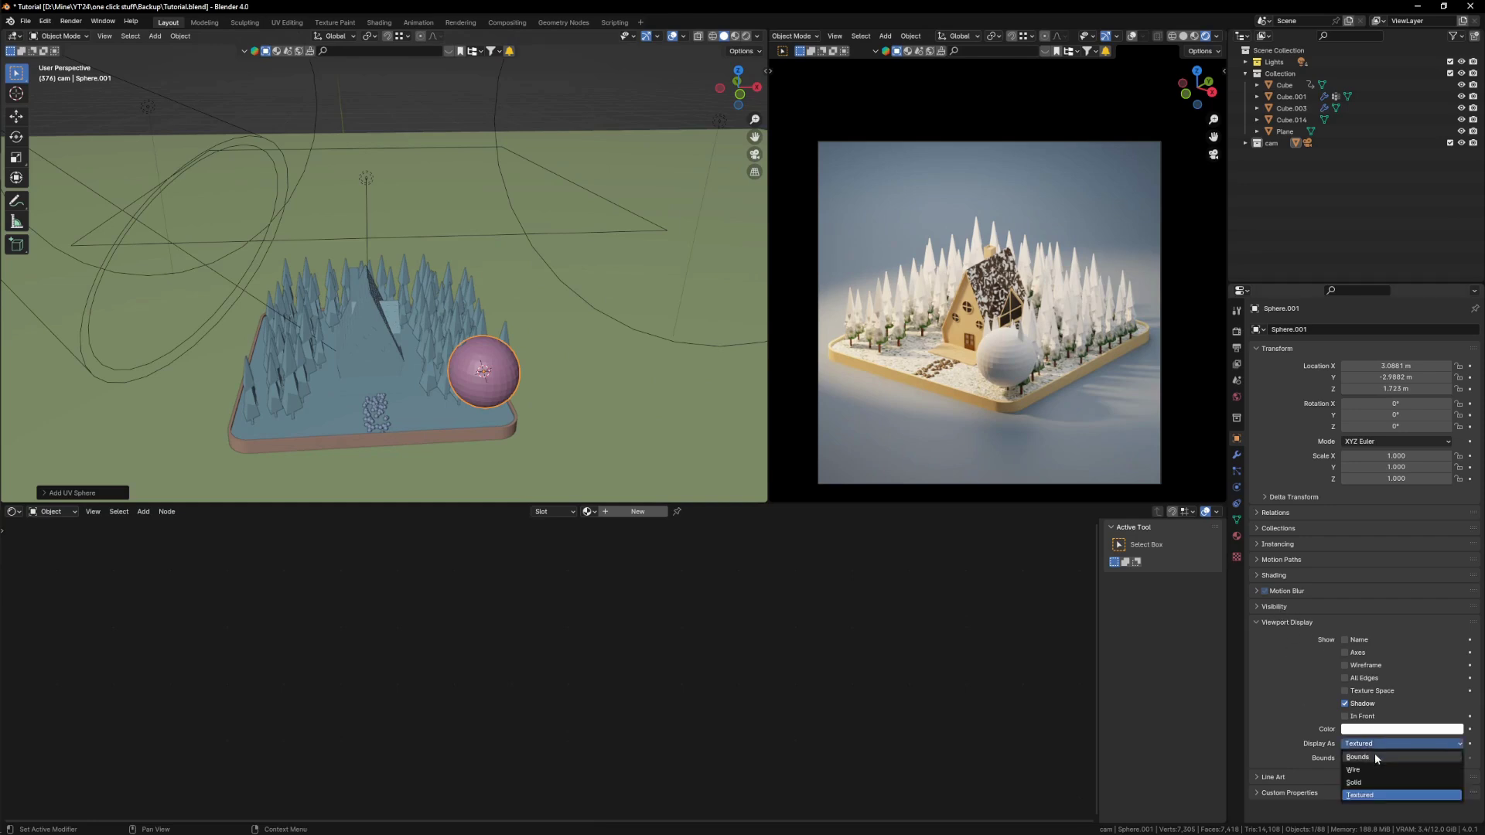
left_click(1350, 762)
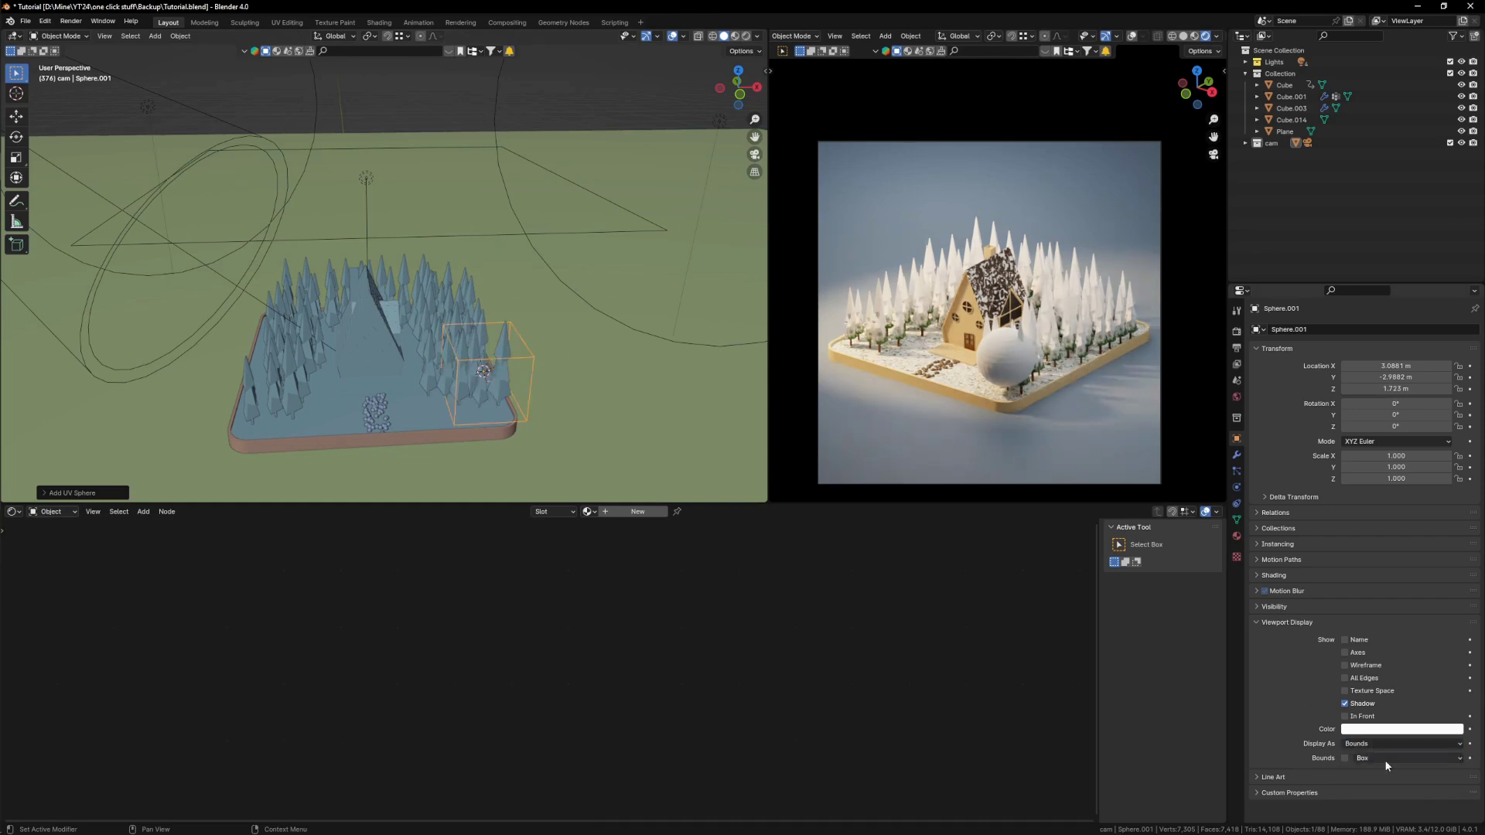
left_click(1345, 758)
left_click(1388, 758)
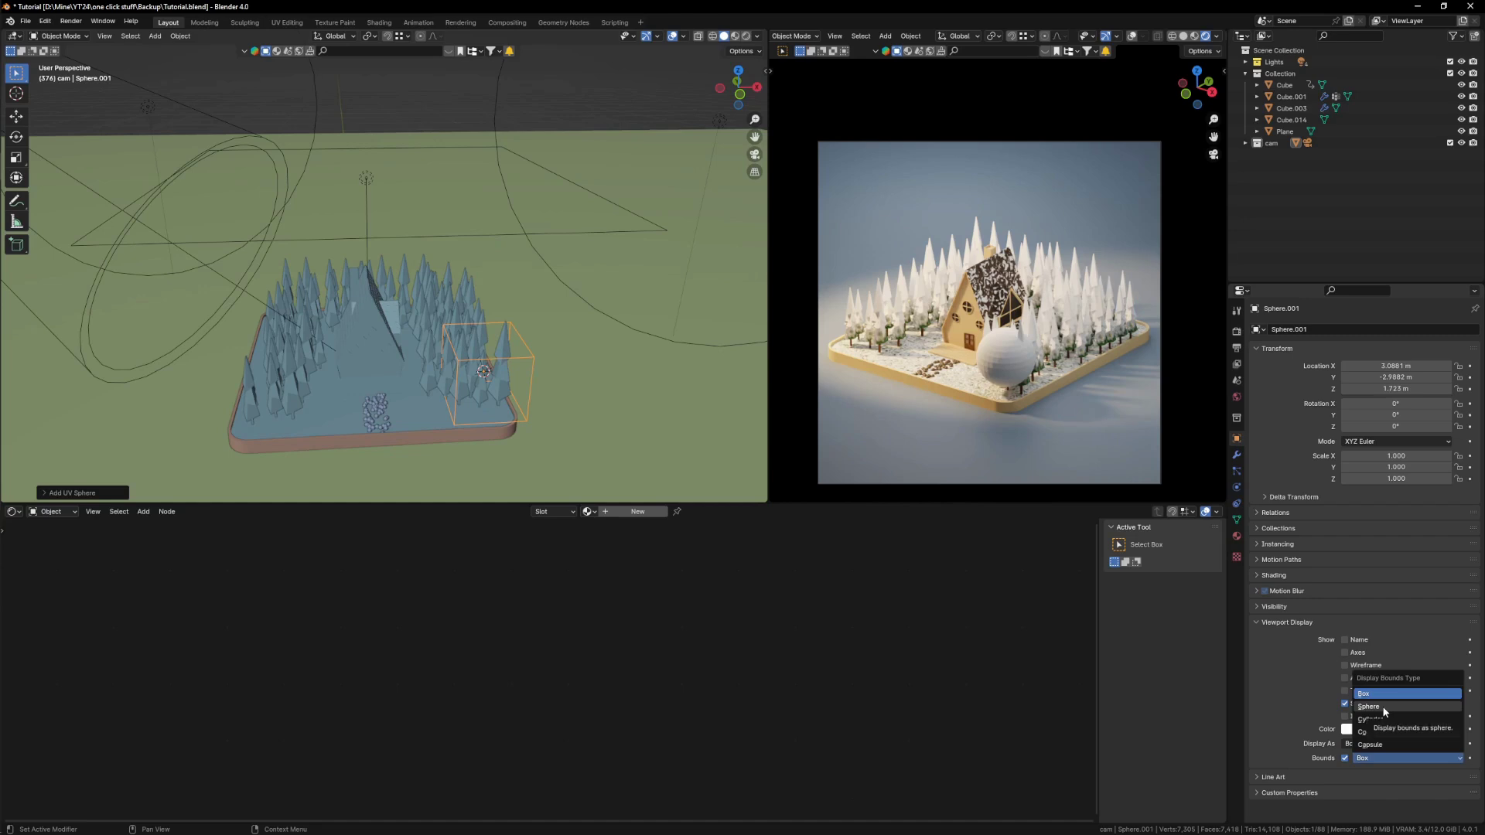
left_click(1384, 707)
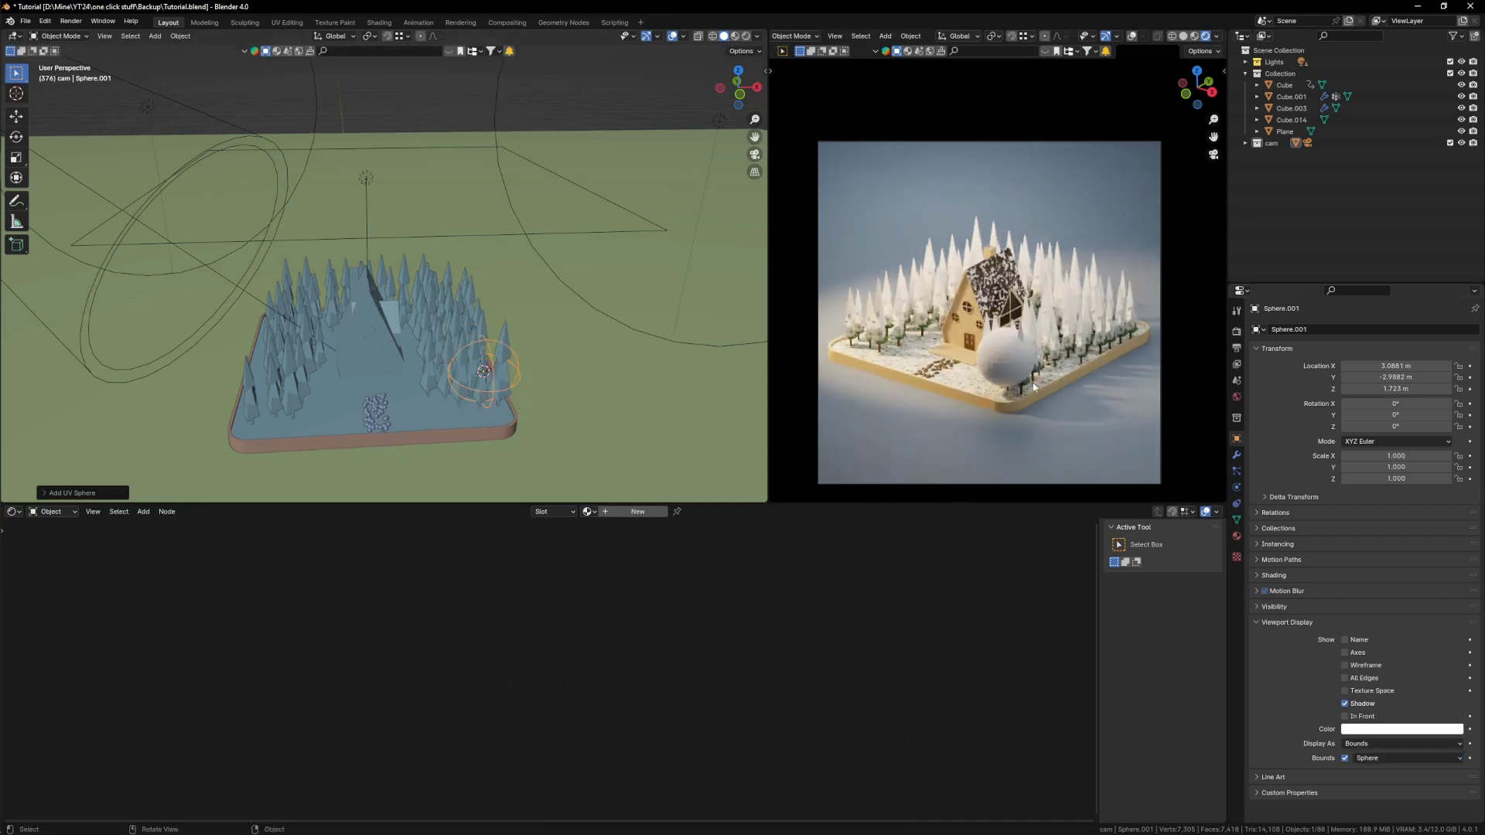
Step: Give the sphere a new material and connect a Transparent BSDF to its Material Output
left_click(637, 511)
key("shift+a")
type("TRA")
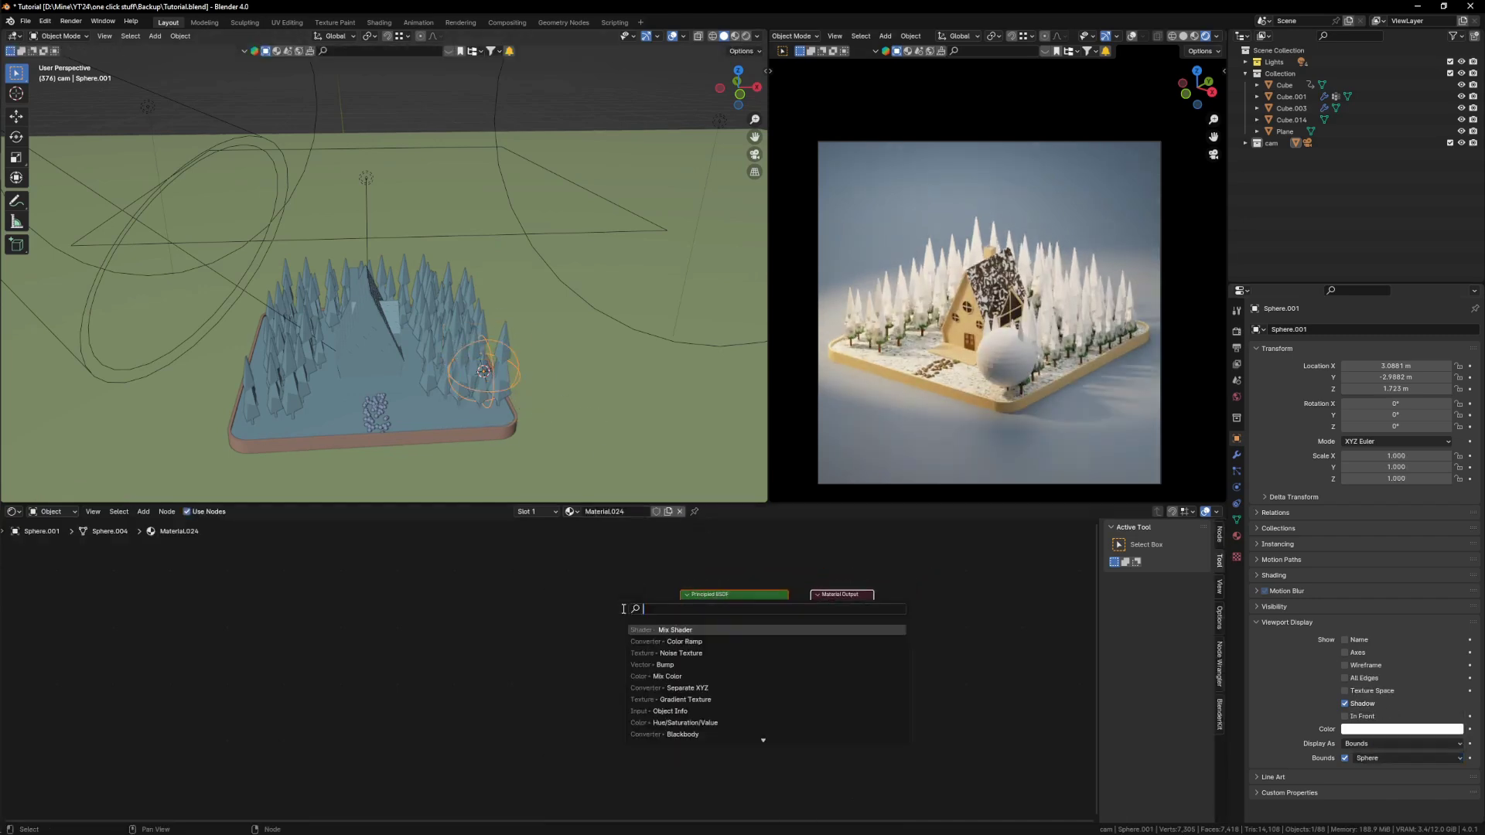
left_click(701, 640)
left_click(564, 631)
left_click(596, 643, "ctrl+shift")
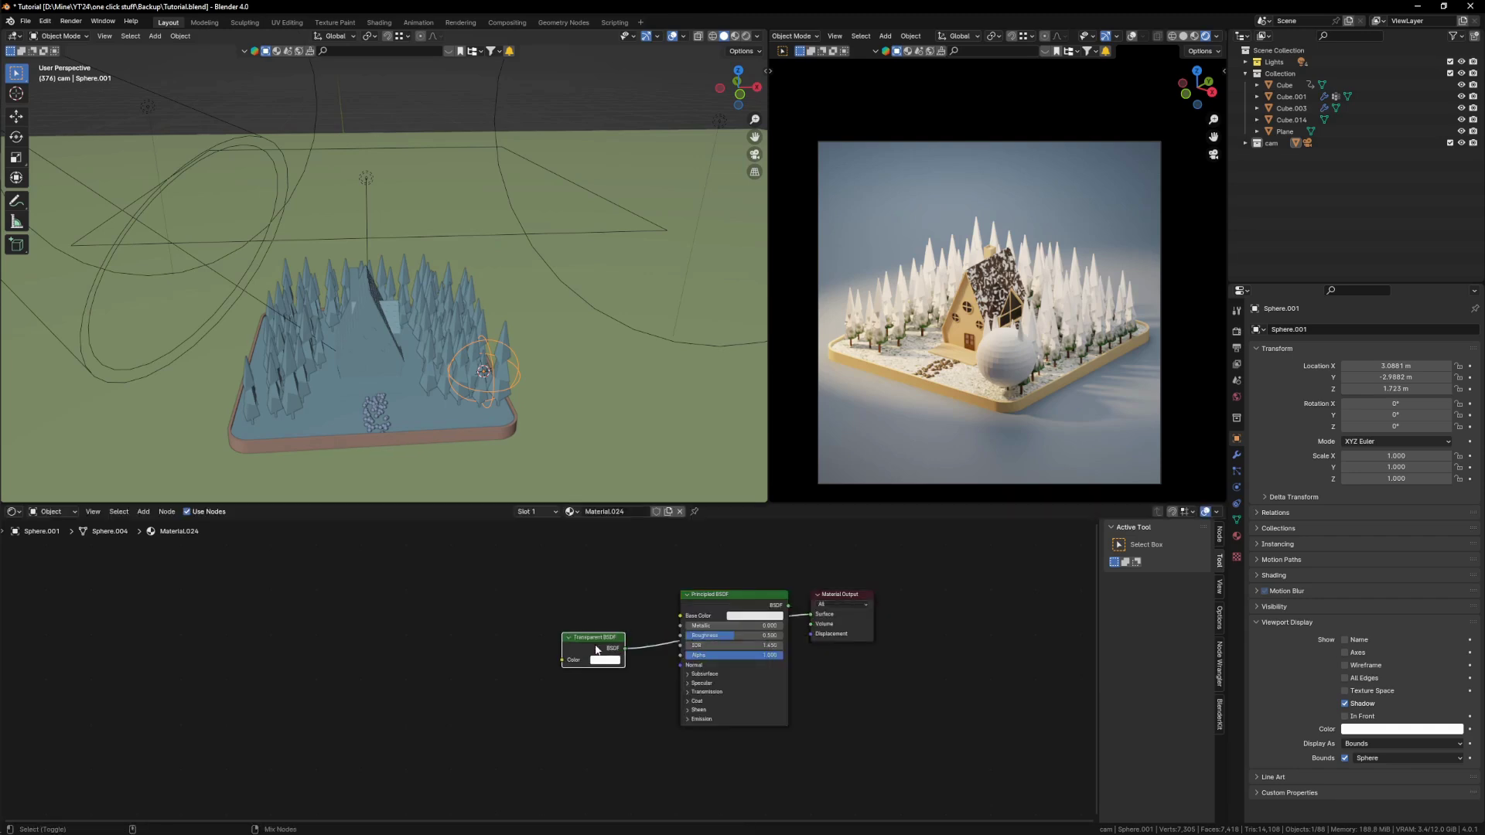
Step: Disable the control sphere in renders within the cam collection
left_click(1245, 143)
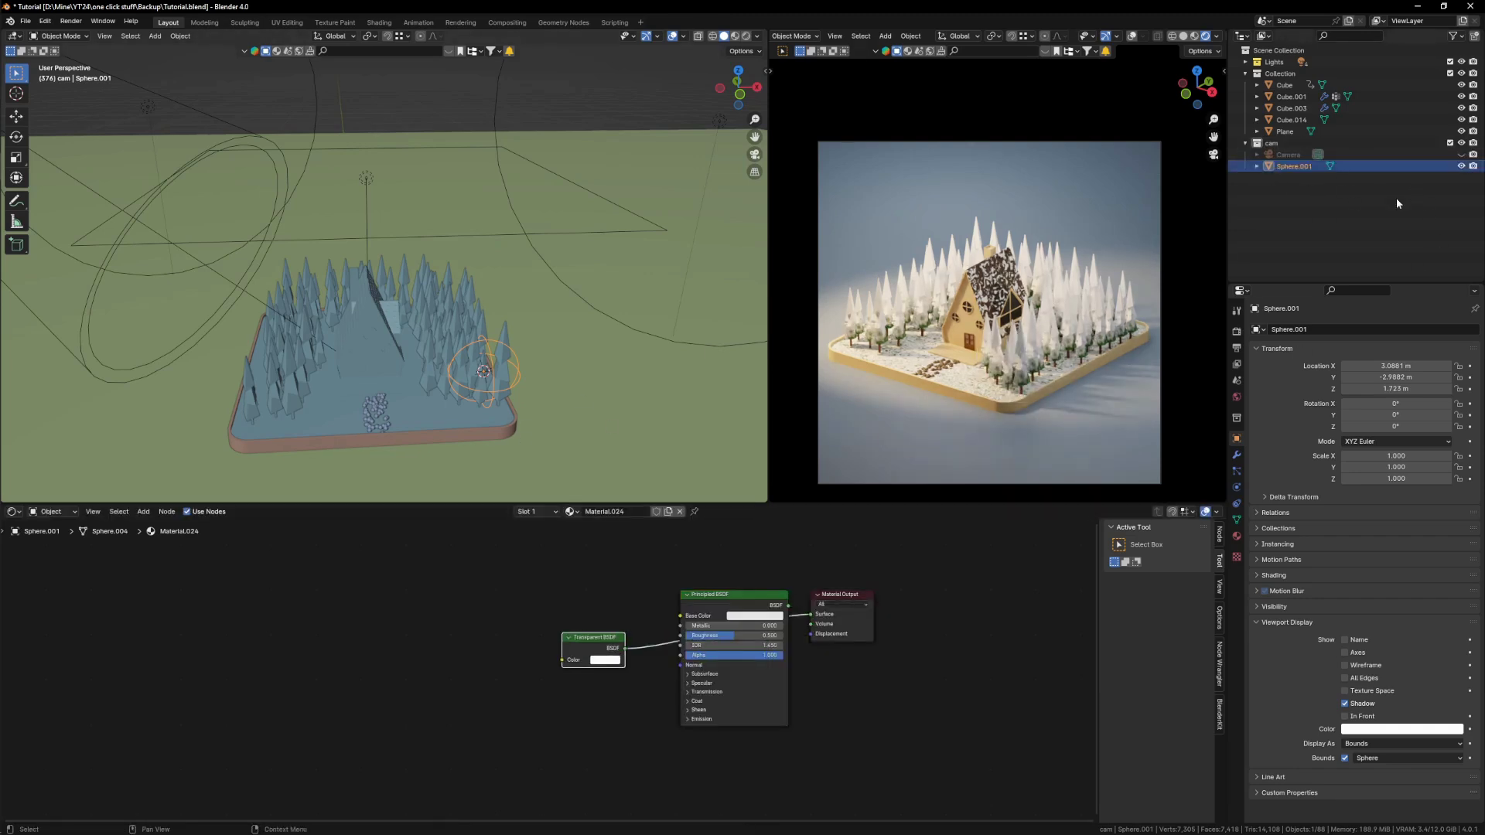
left_click(1474, 166)
key("s")
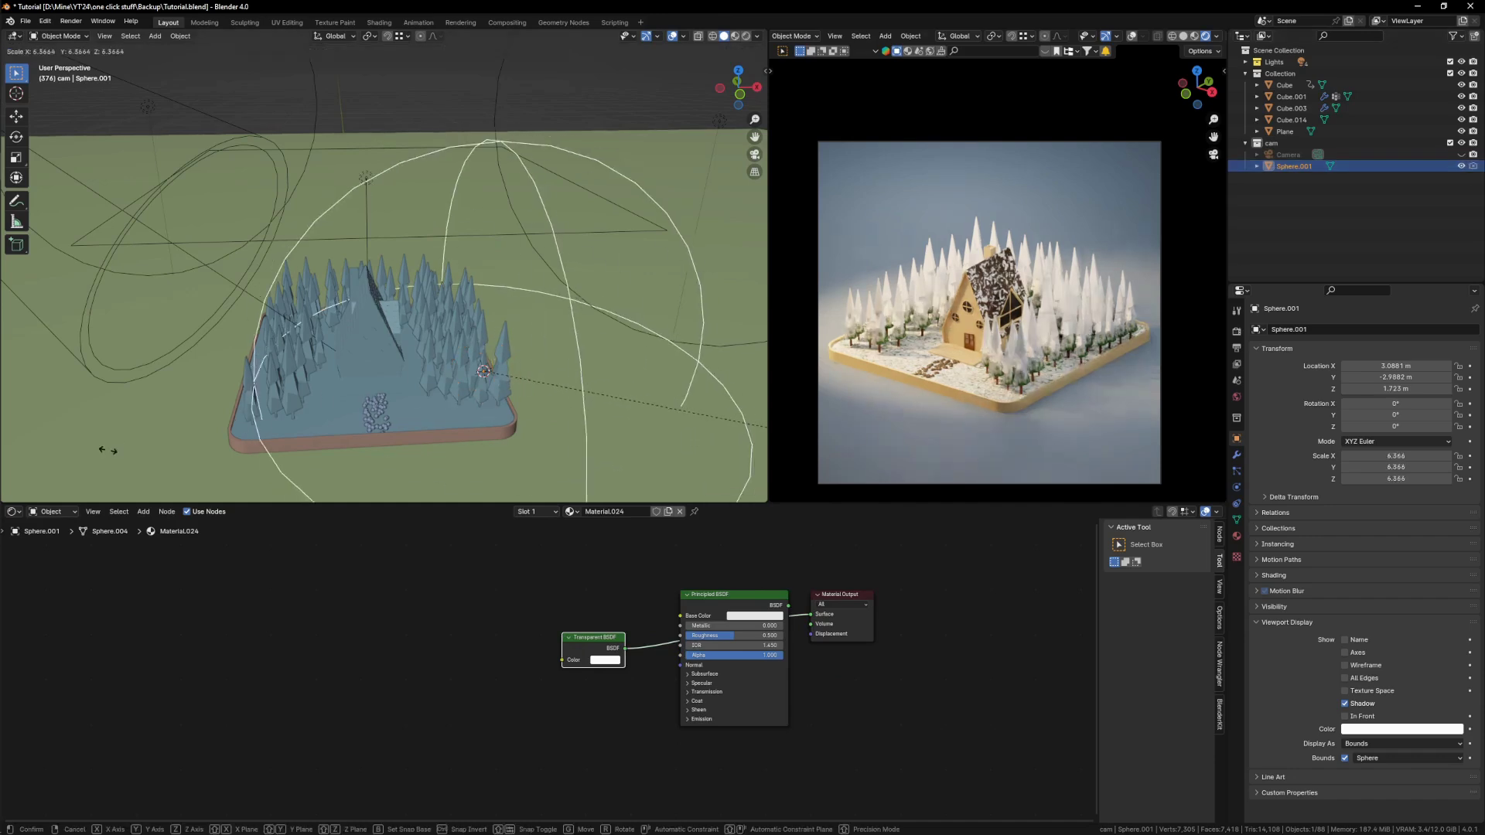
right_click(629, 393)
scroll(526, 371, "down", 3)
scroll(526, 372, "up", 2)
key("g")
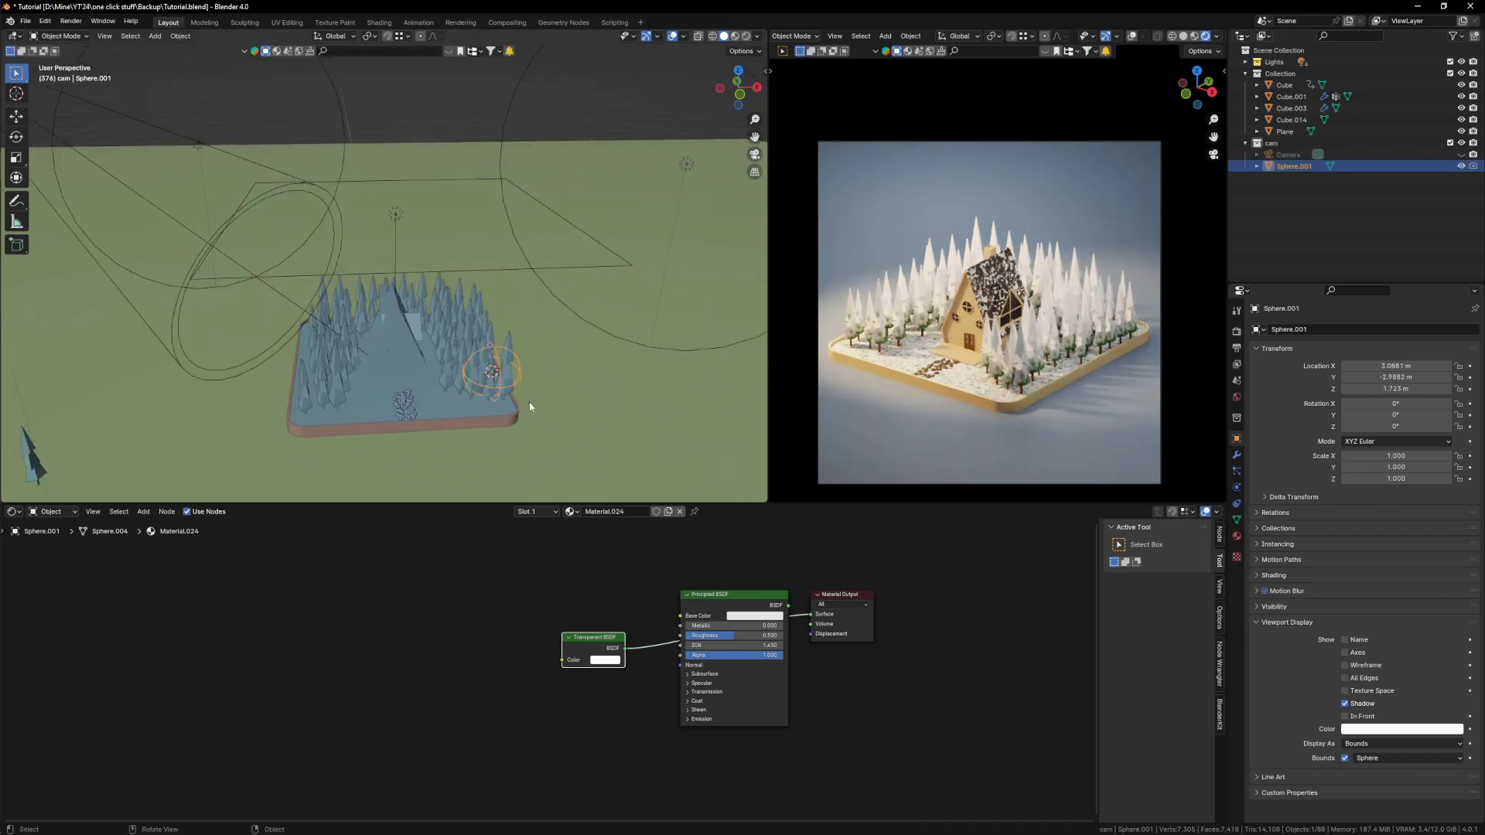
key("s")
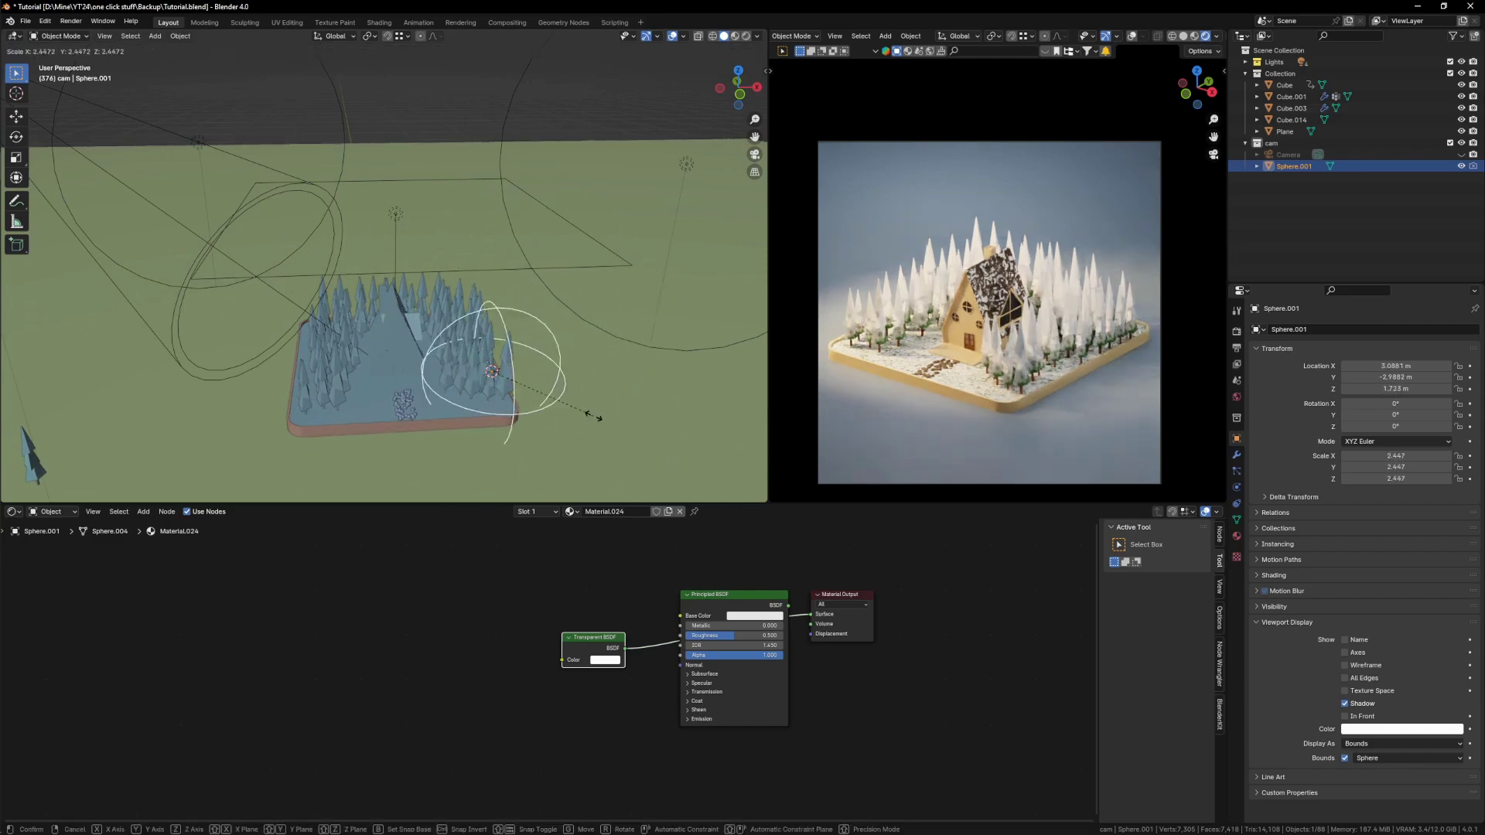
key("Escape")
middle_click_drag(464, 341, 475, 345)
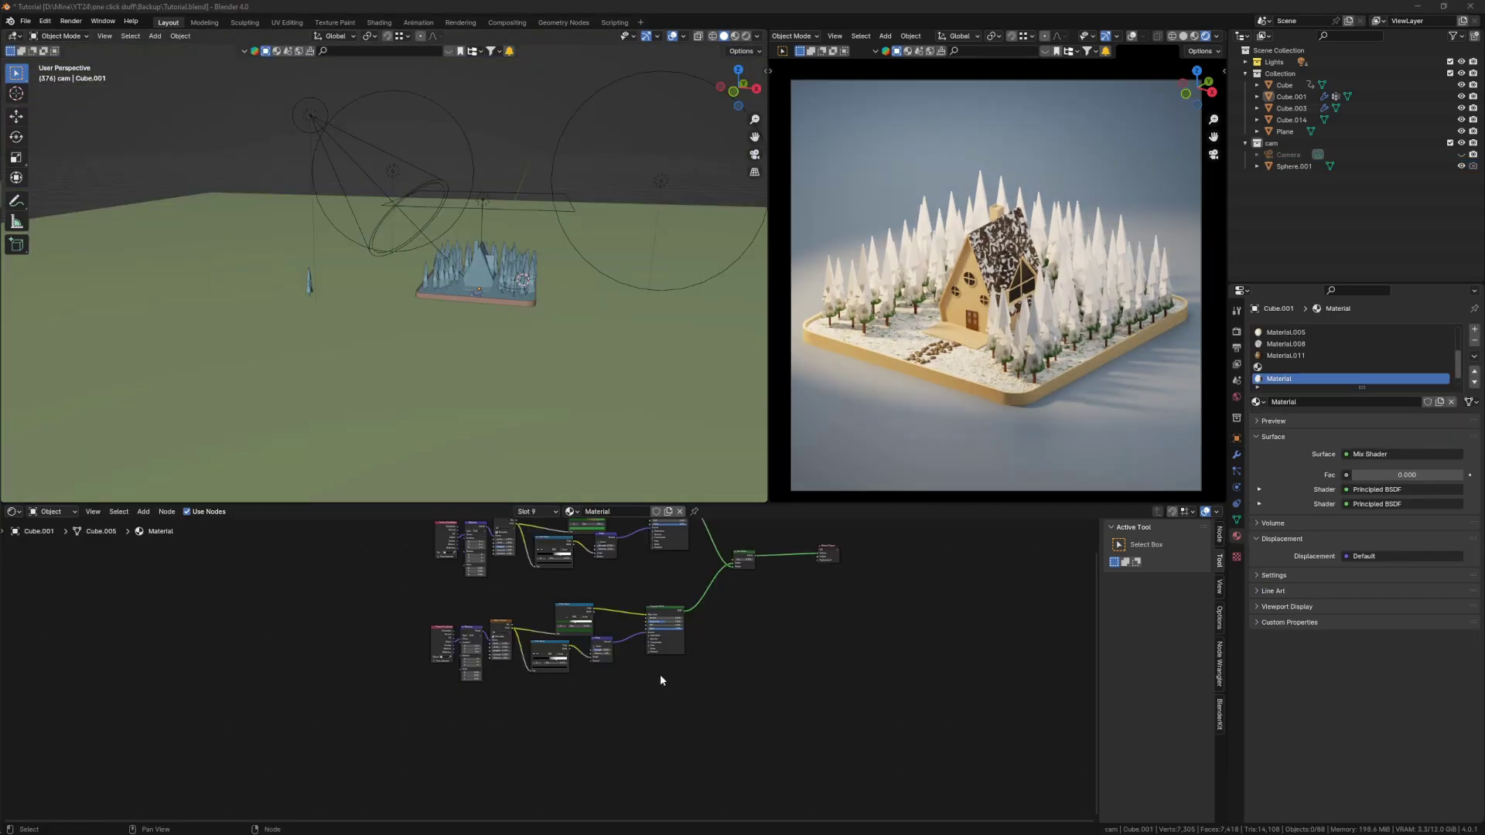
Step: Add a Texture Coordinate node to the ground material and set its Object to the control sphere
scroll(684, 676, "up", 3)
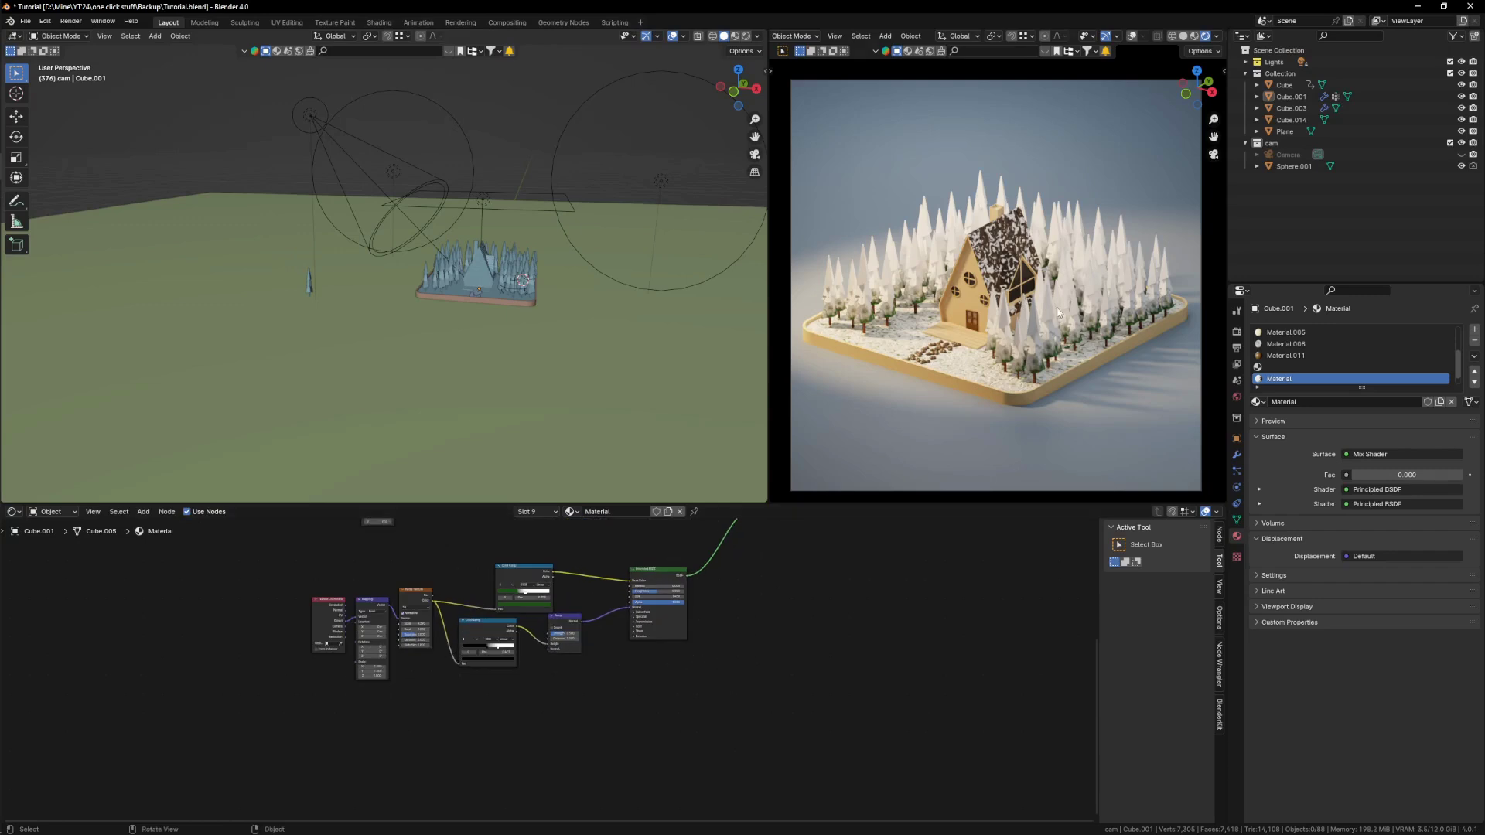
scroll(604, 341, "up", 3)
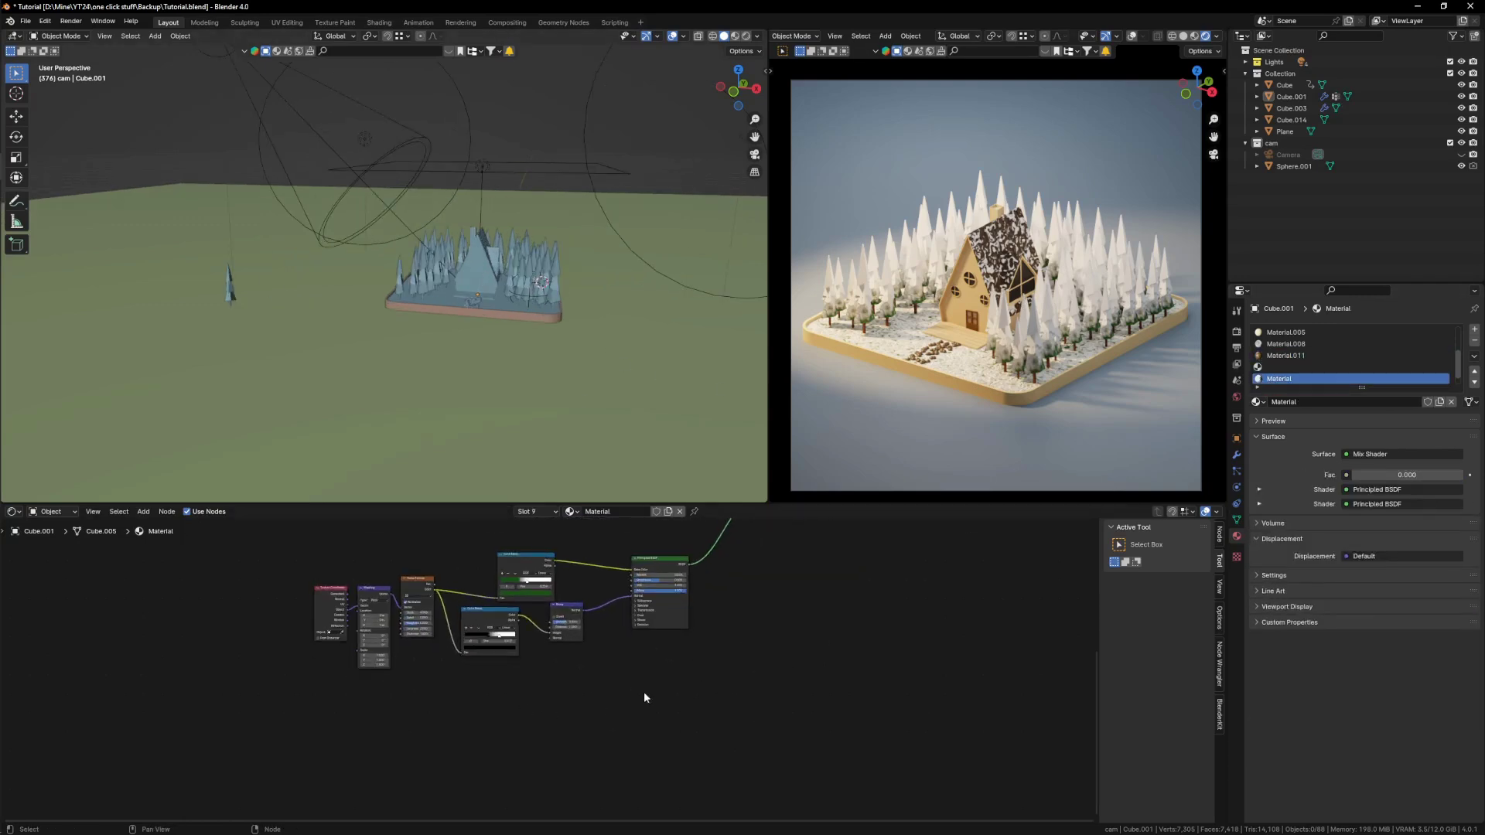
key("shift+a")
type("textu")
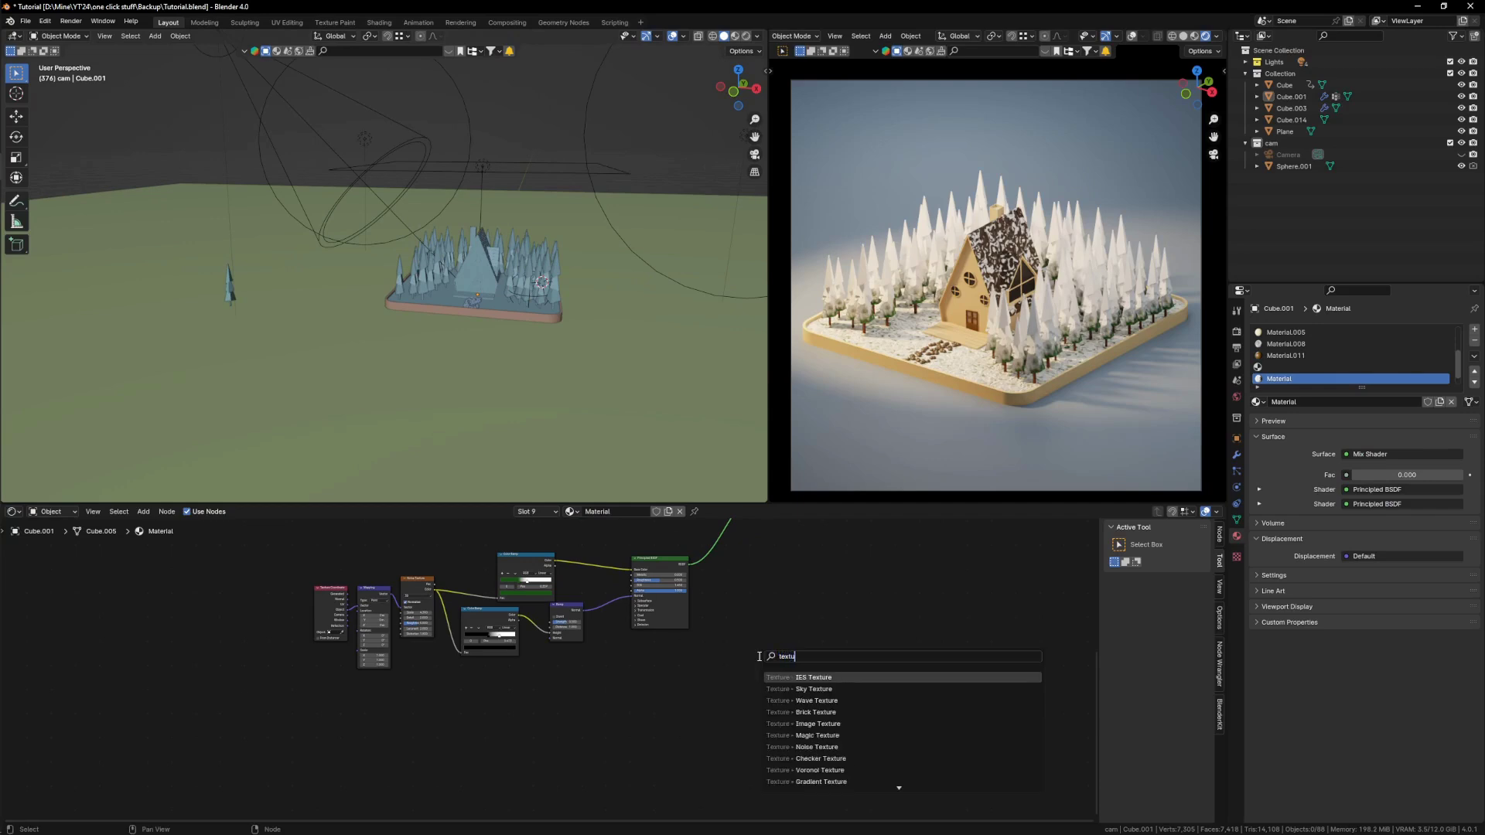
type("re c")
key("Return")
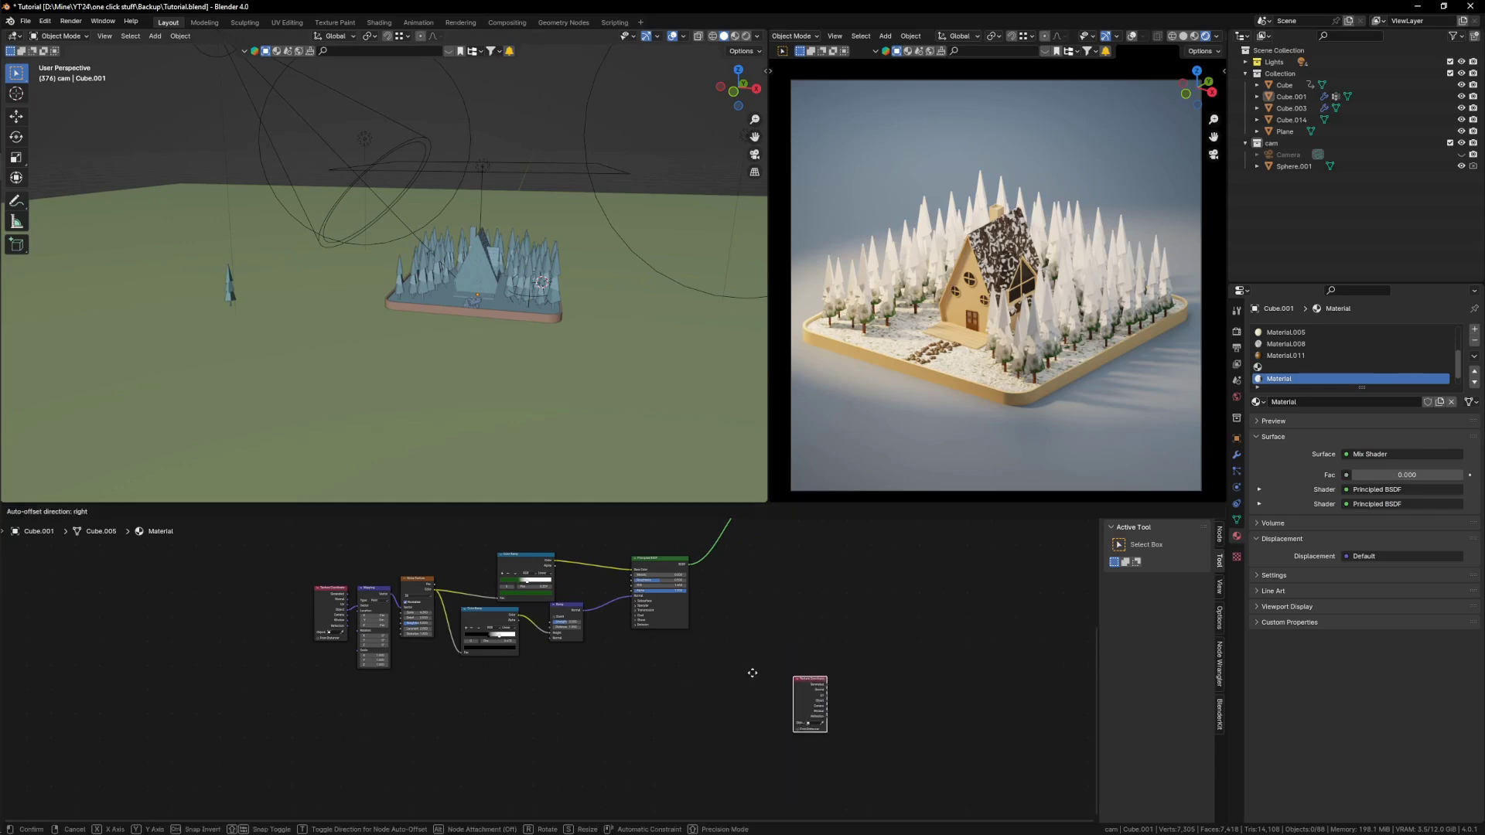
left_click(635, 669)
scroll(666, 741, "up", 8)
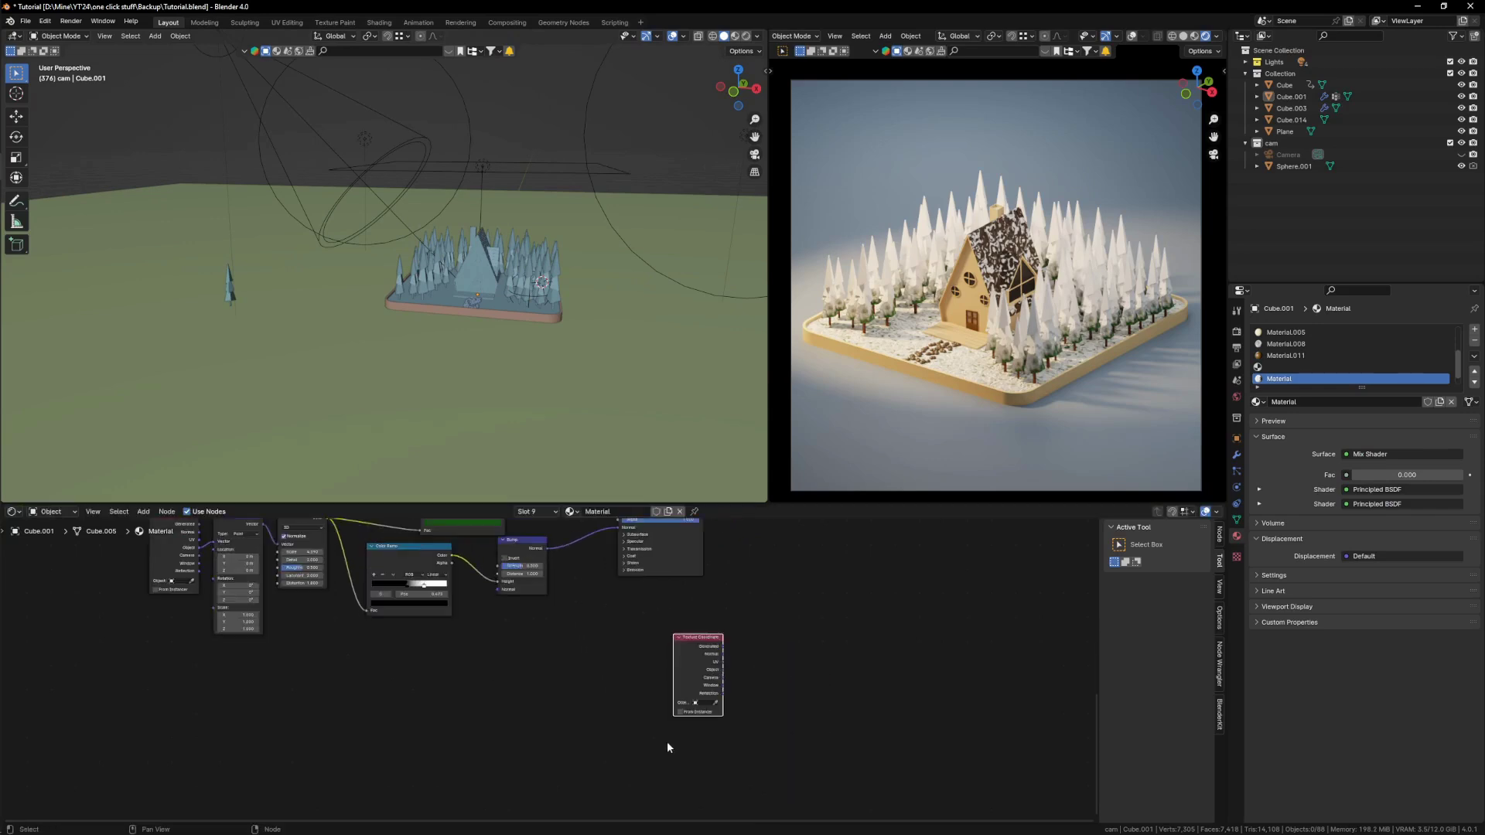
left_click(528, 300)
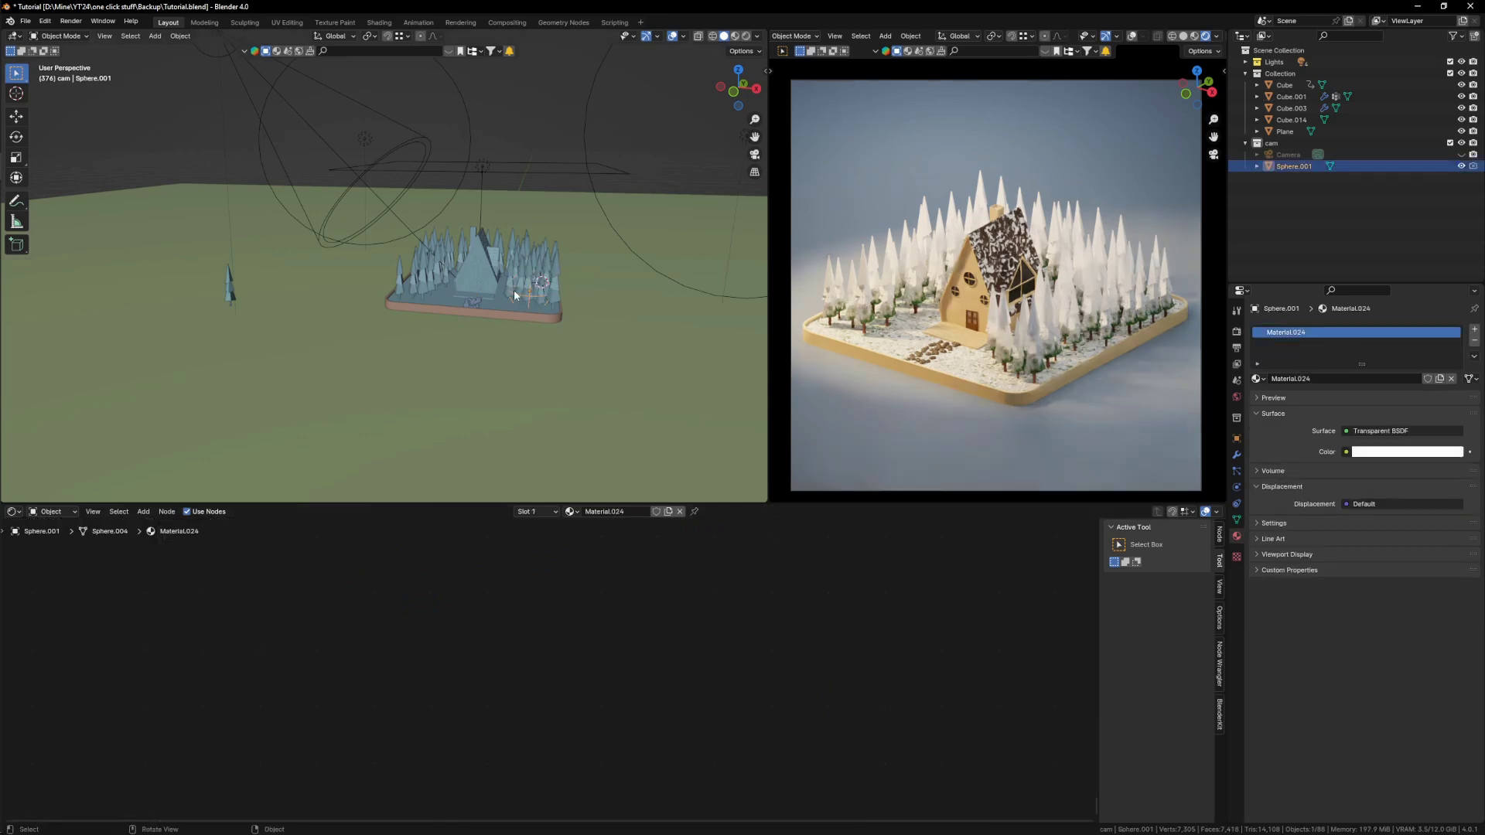
left_click(513, 289)
Step: Add a Vector Math node set to Length and feed it the Texture Coordinate's Object output
scroll(718, 659, "down", 4)
middle_click_drag(721, 660, 670, 663)
key("shift+a")
type("vect")
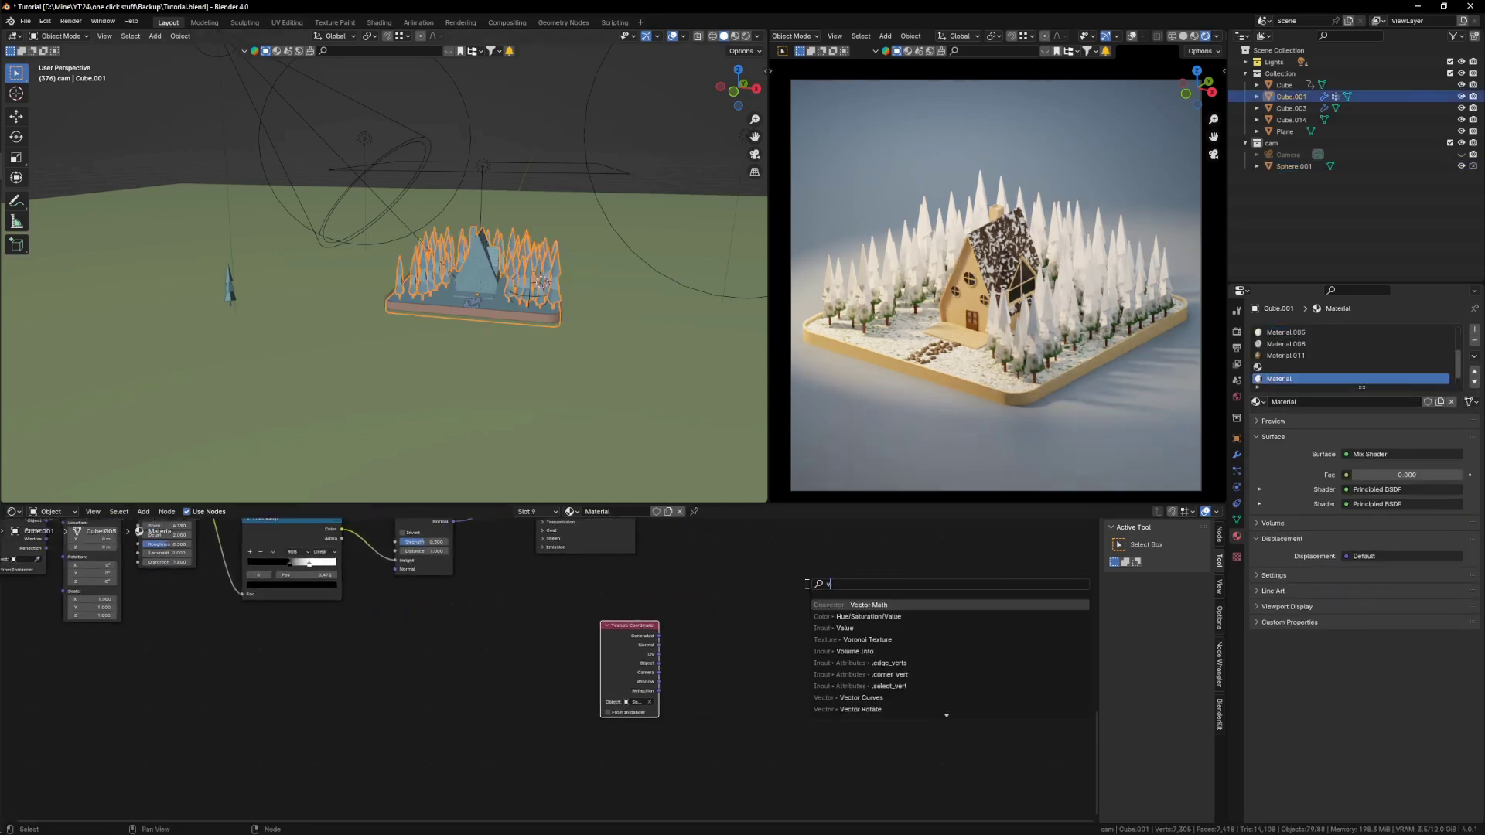
left_click(879, 605)
scroll(731, 642, "up", 2)
left_click(761, 638)
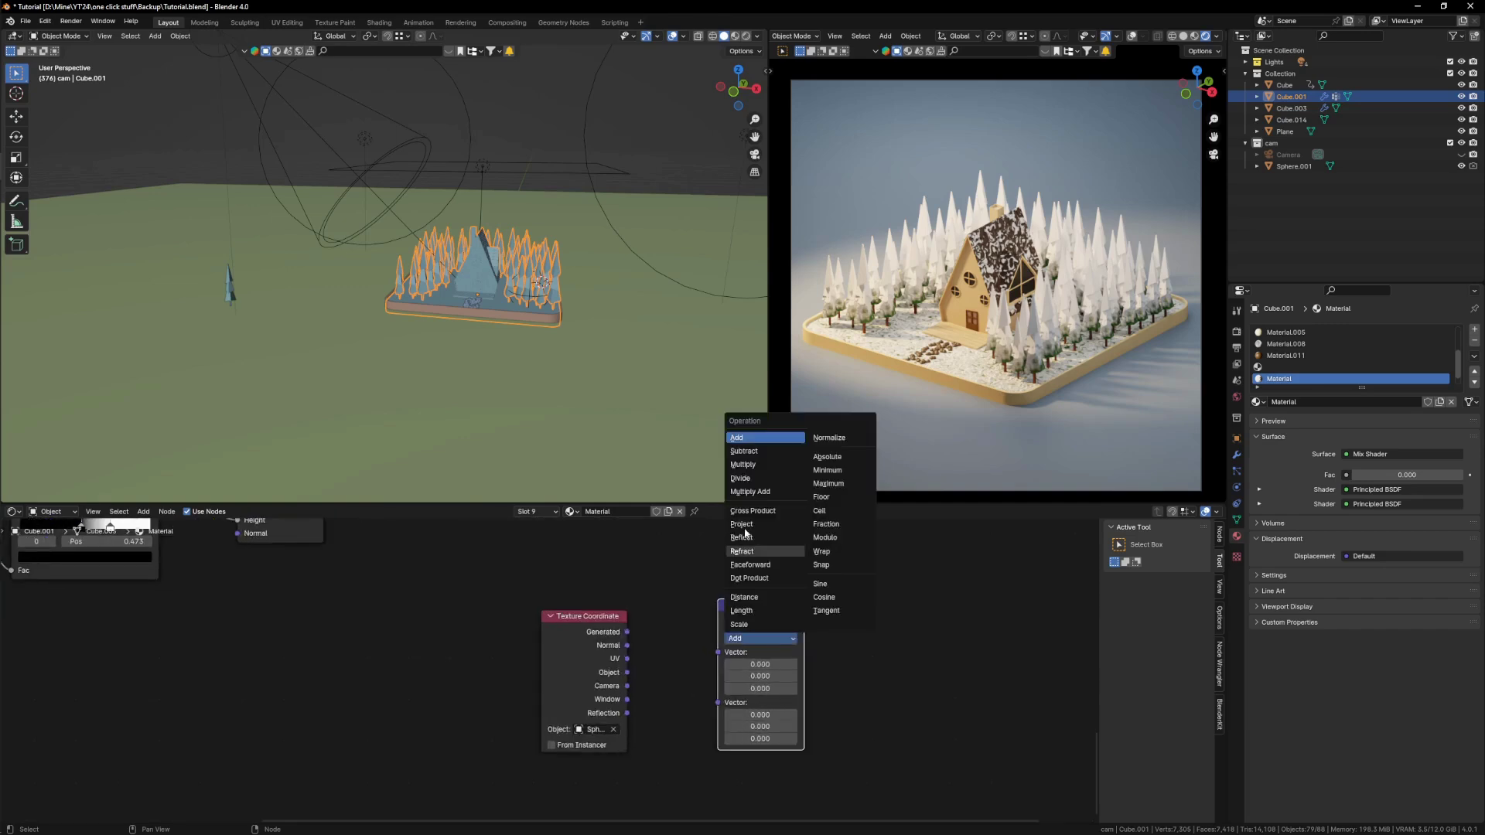
left_click(760, 616)
scroll(636, 716, "up", 1)
left_click_drag(634, 675, 742, 651)
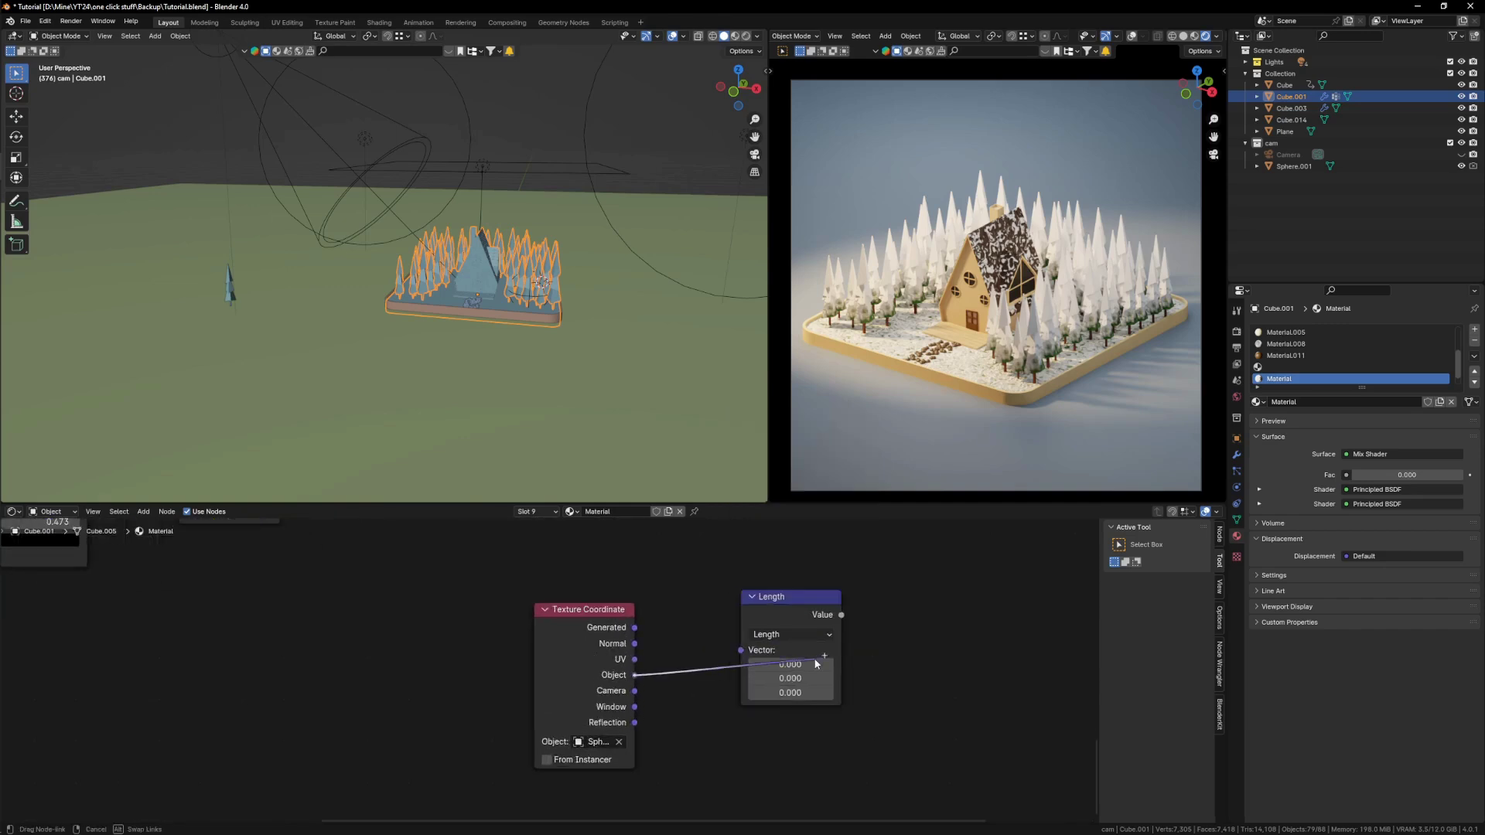
Step: Preview the Length node's value on the ground by linking it to the Material Output
middle_click_drag(891, 632, 729, 637)
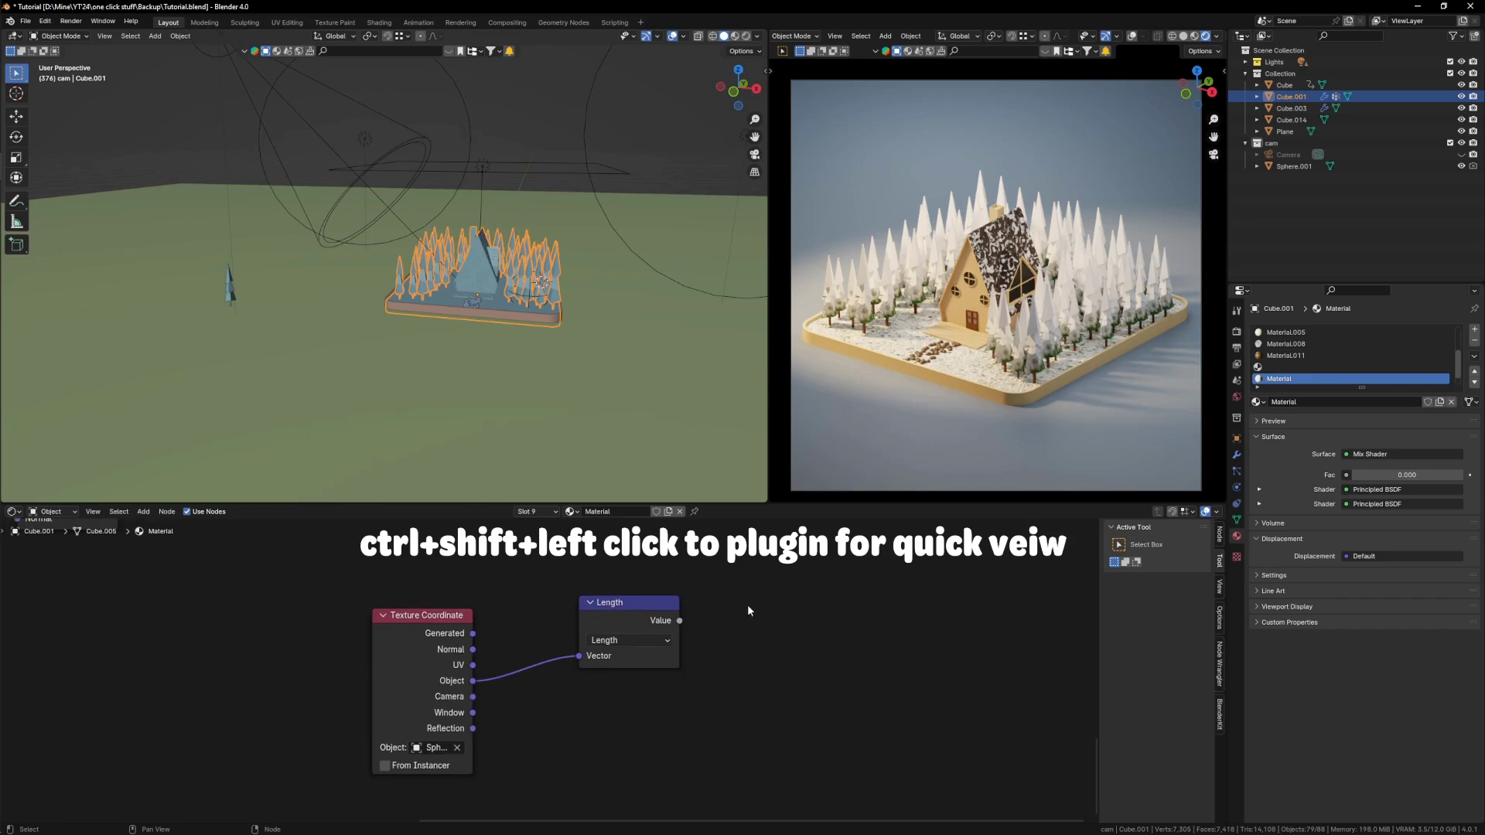
left_click(643, 623, "ctrl+shift")
scroll(523, 317, "up", 3)
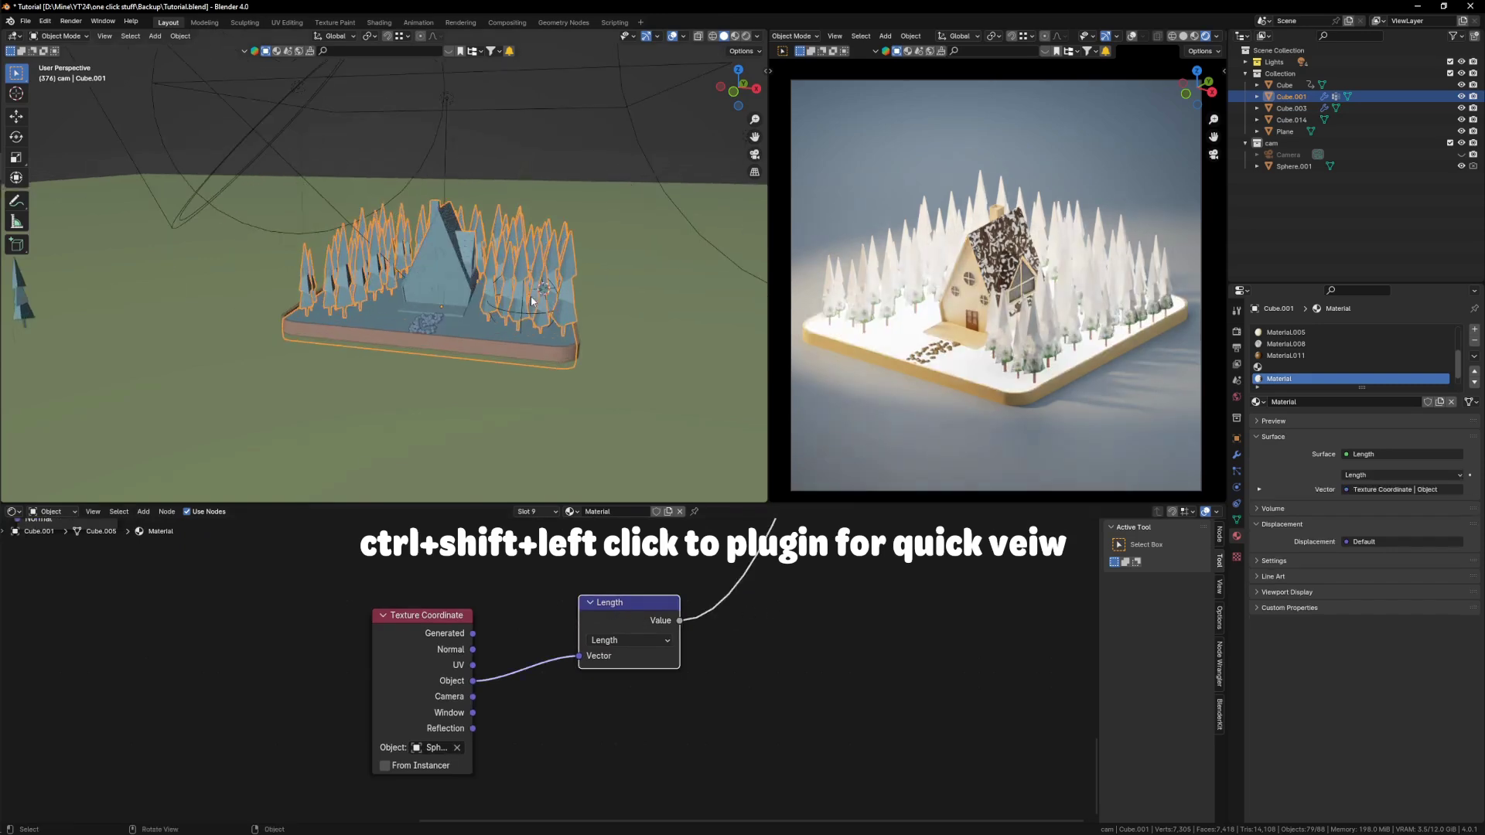
left_click(524, 317)
key("s")
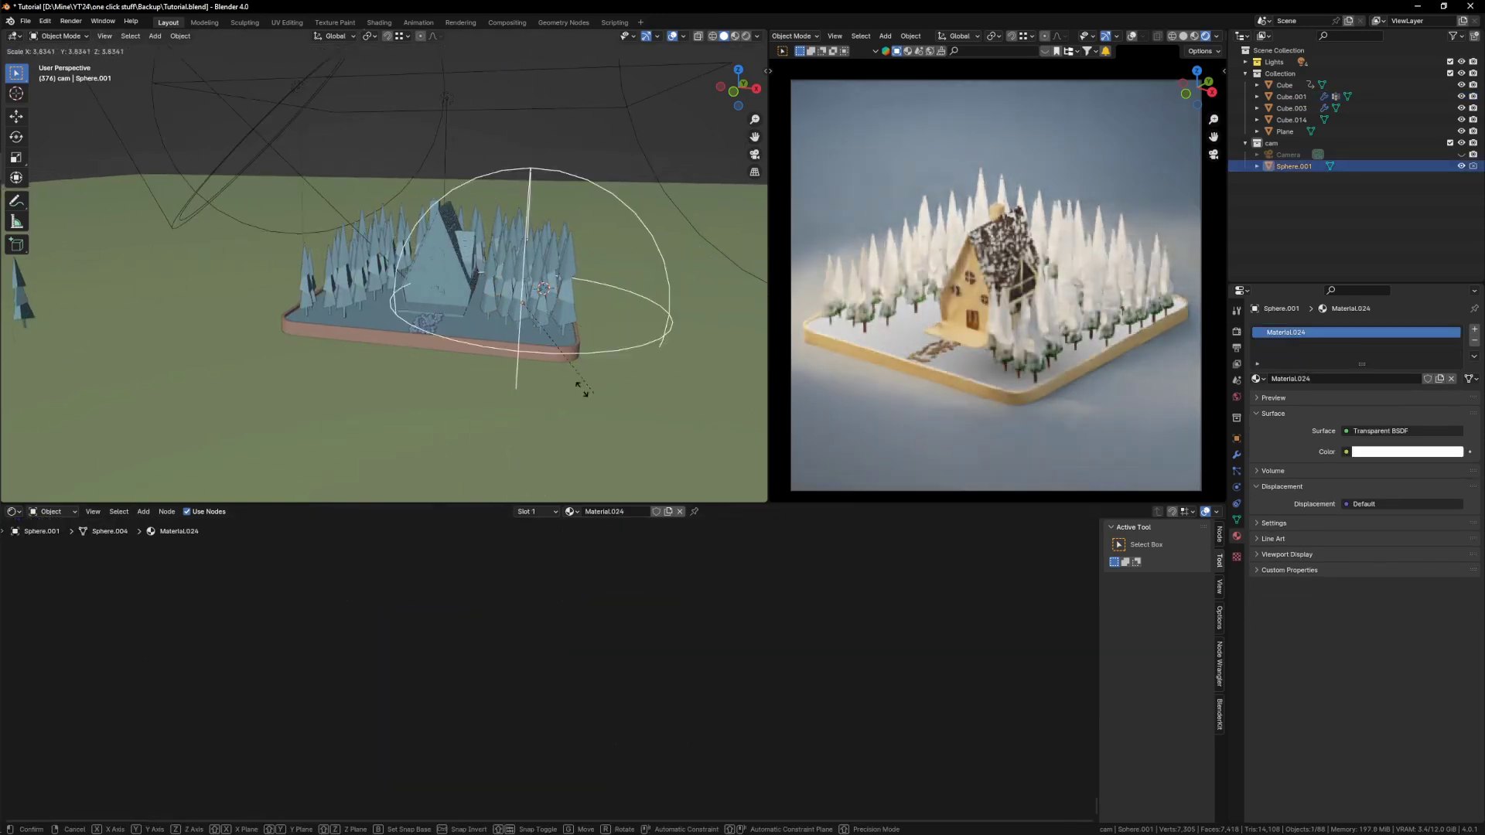
right_click(625, 399)
key("s")
key("Escape")
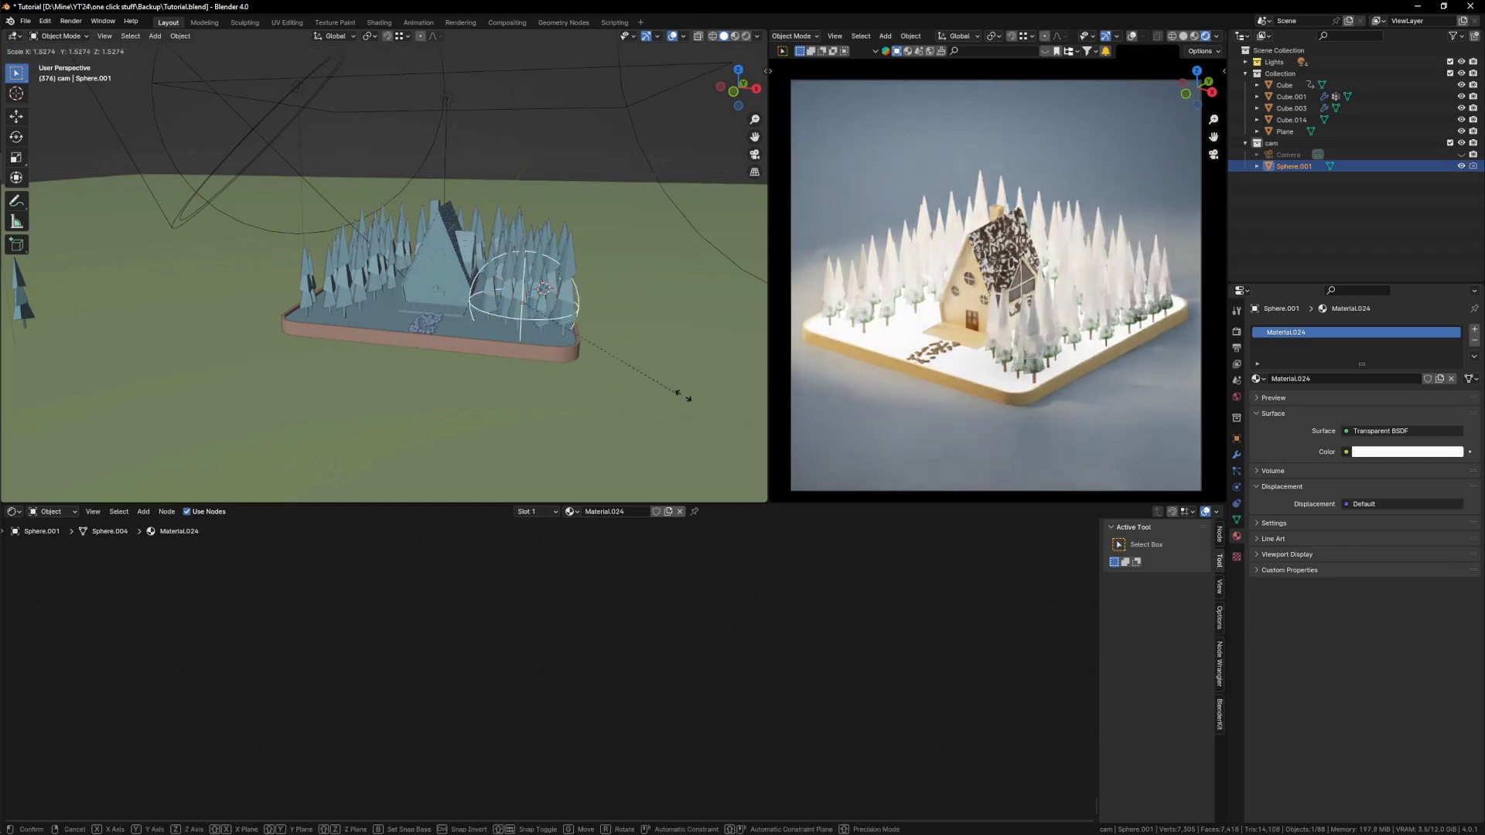
Step: Duplicate the Length node in the ground material, place it after the original, and set its operation to Add
left_click(544, 347)
scroll(600, 619, "down", 1)
middle_click_drag(662, 620, 622, 625)
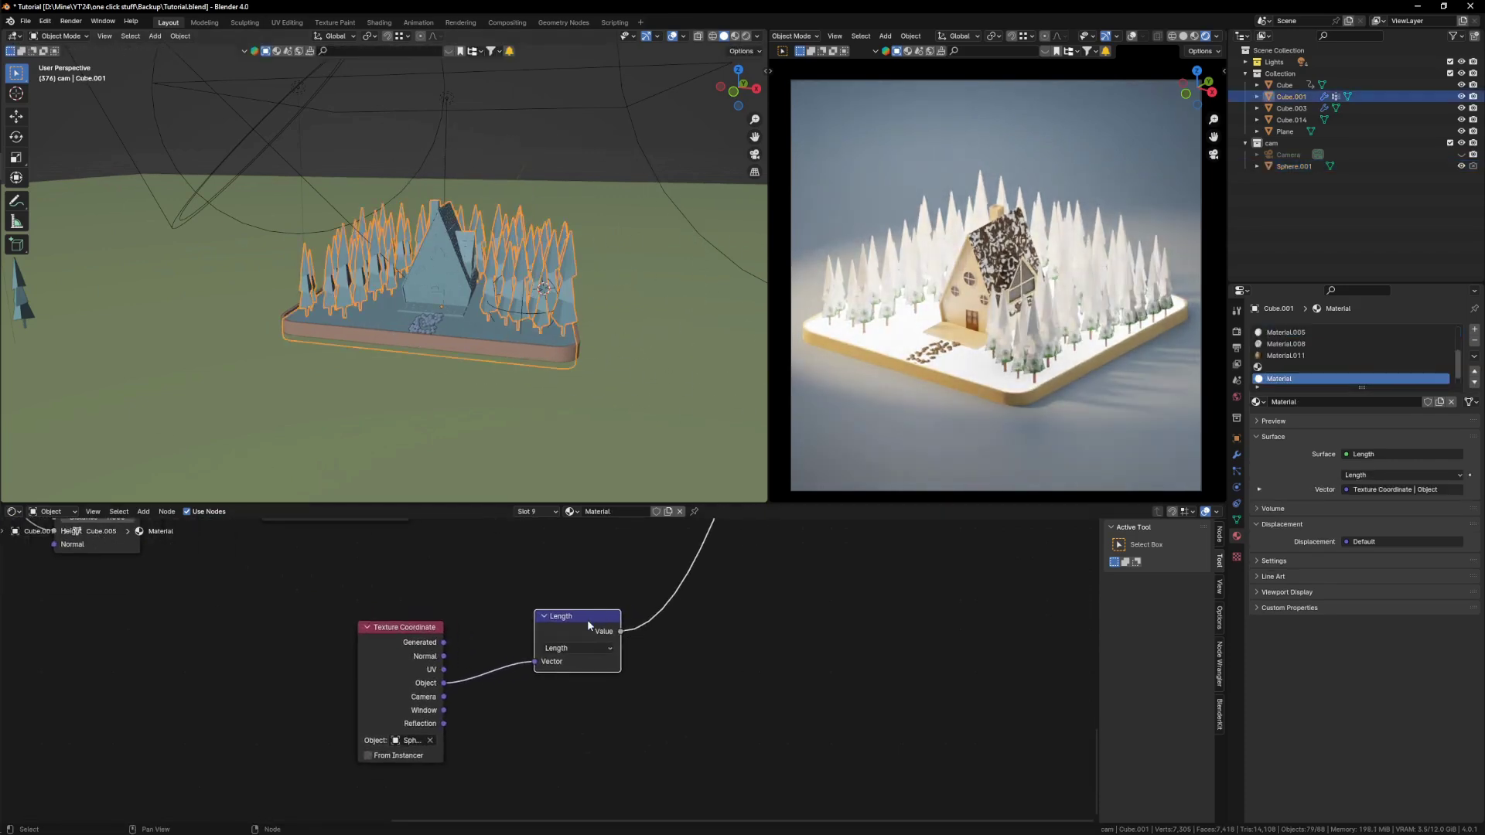
key("shift+d")
left_click(713, 593)
left_click(712, 621)
left_click(700, 418)
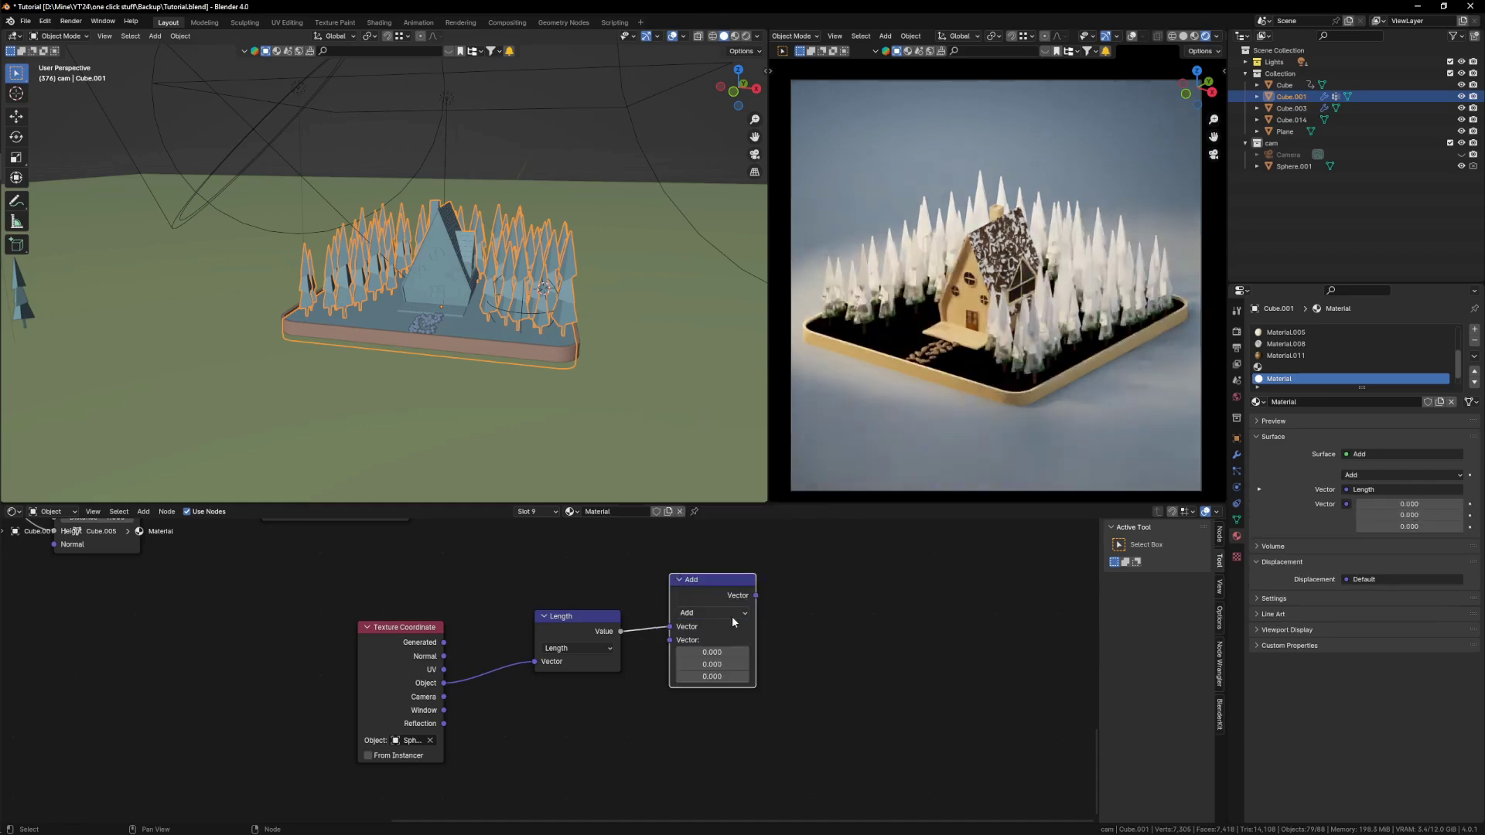
Step: Set all three components of the Add node's second vector to -1.460
scroll(724, 651, "up", 1)
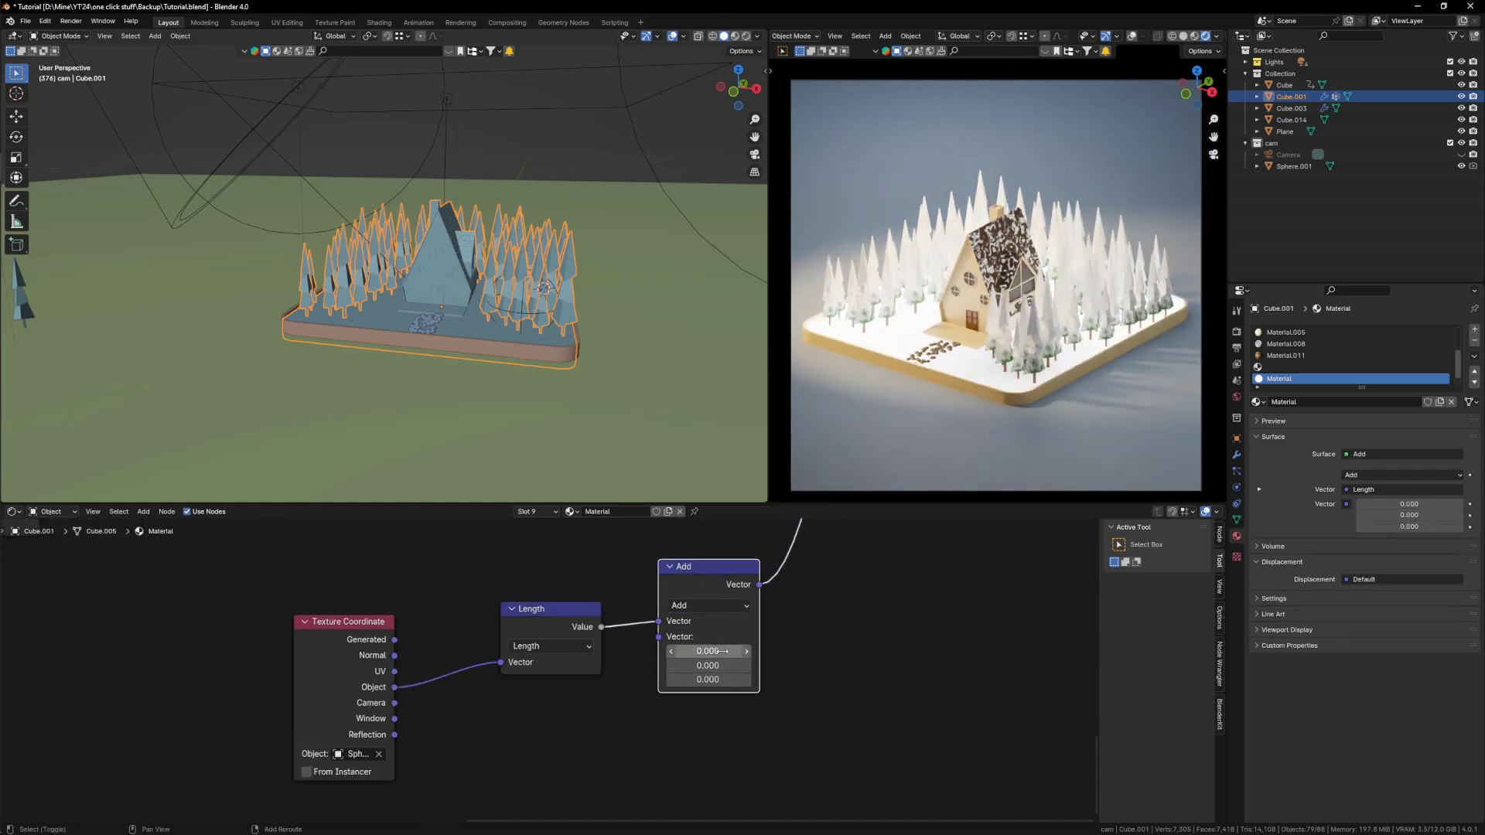
left_click(712, 693)
key("Return")
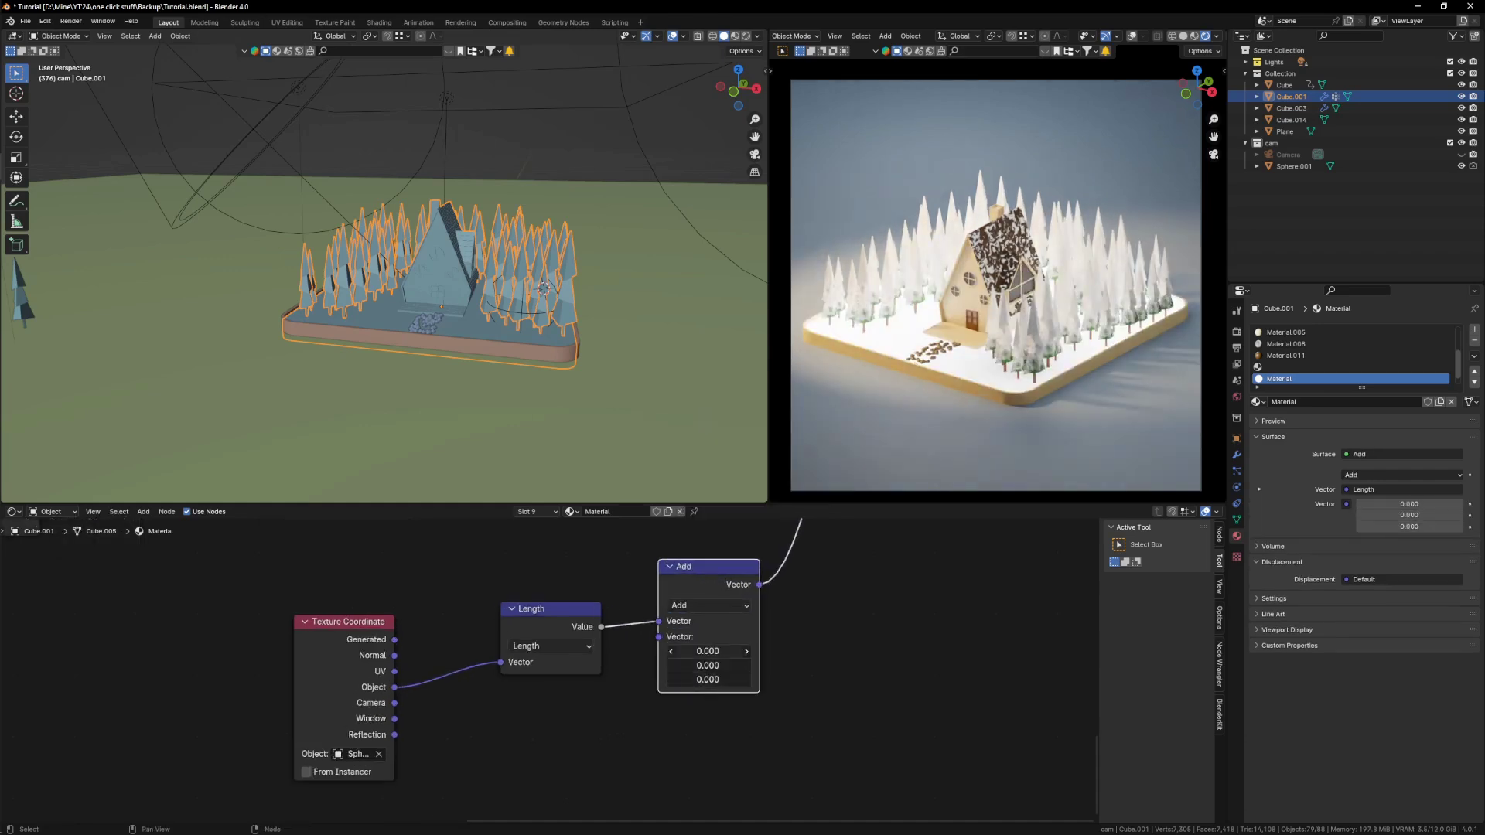
left_click_drag(708, 651, 659, 679)
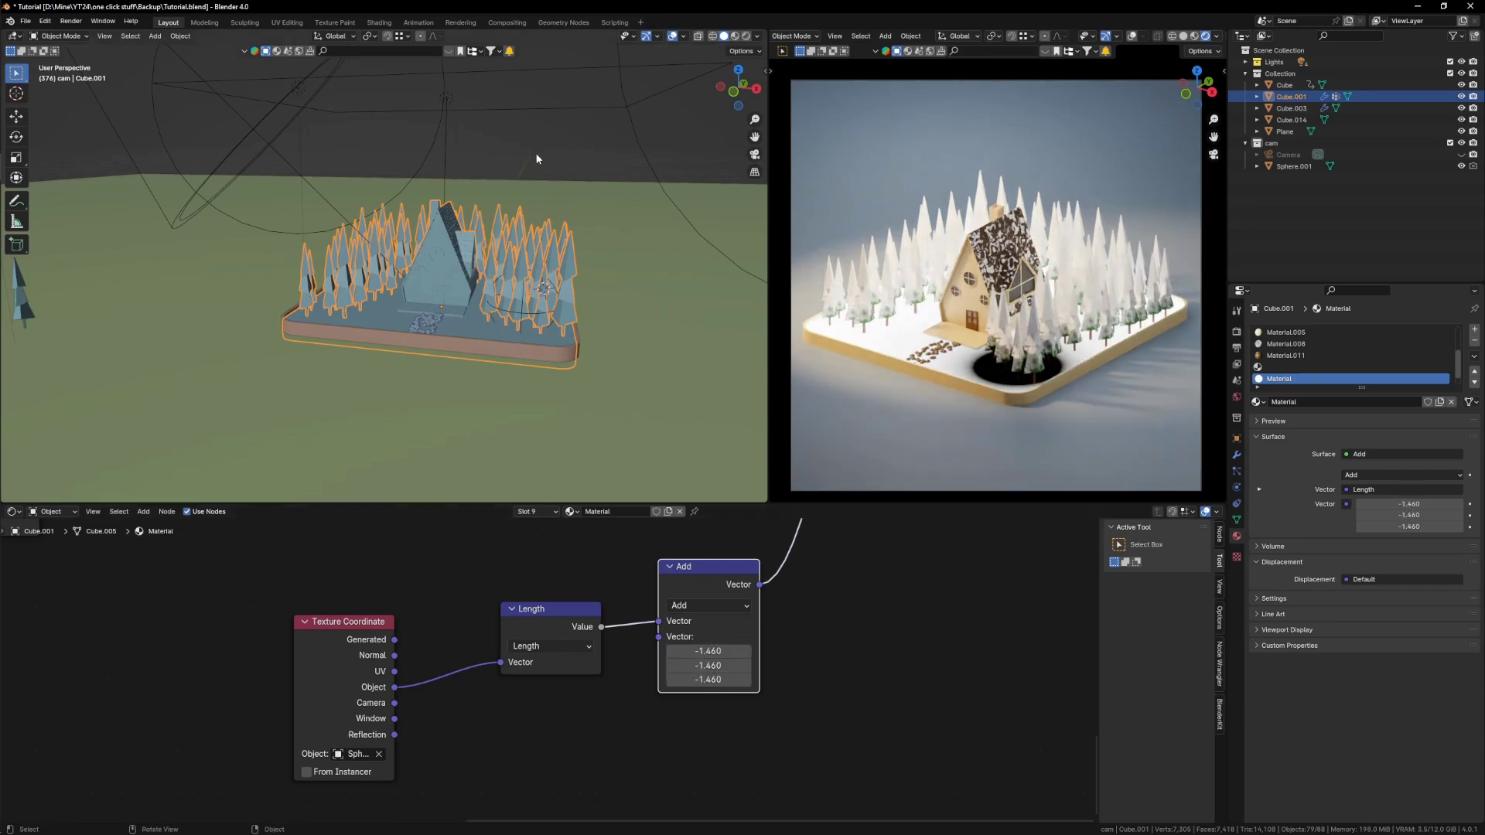
Step: From the top view, move the control sphere from the front corner trees slightly toward the stone path
key("KP_7")
scroll(525, 344, "down", 2)
left_click(530, 341)
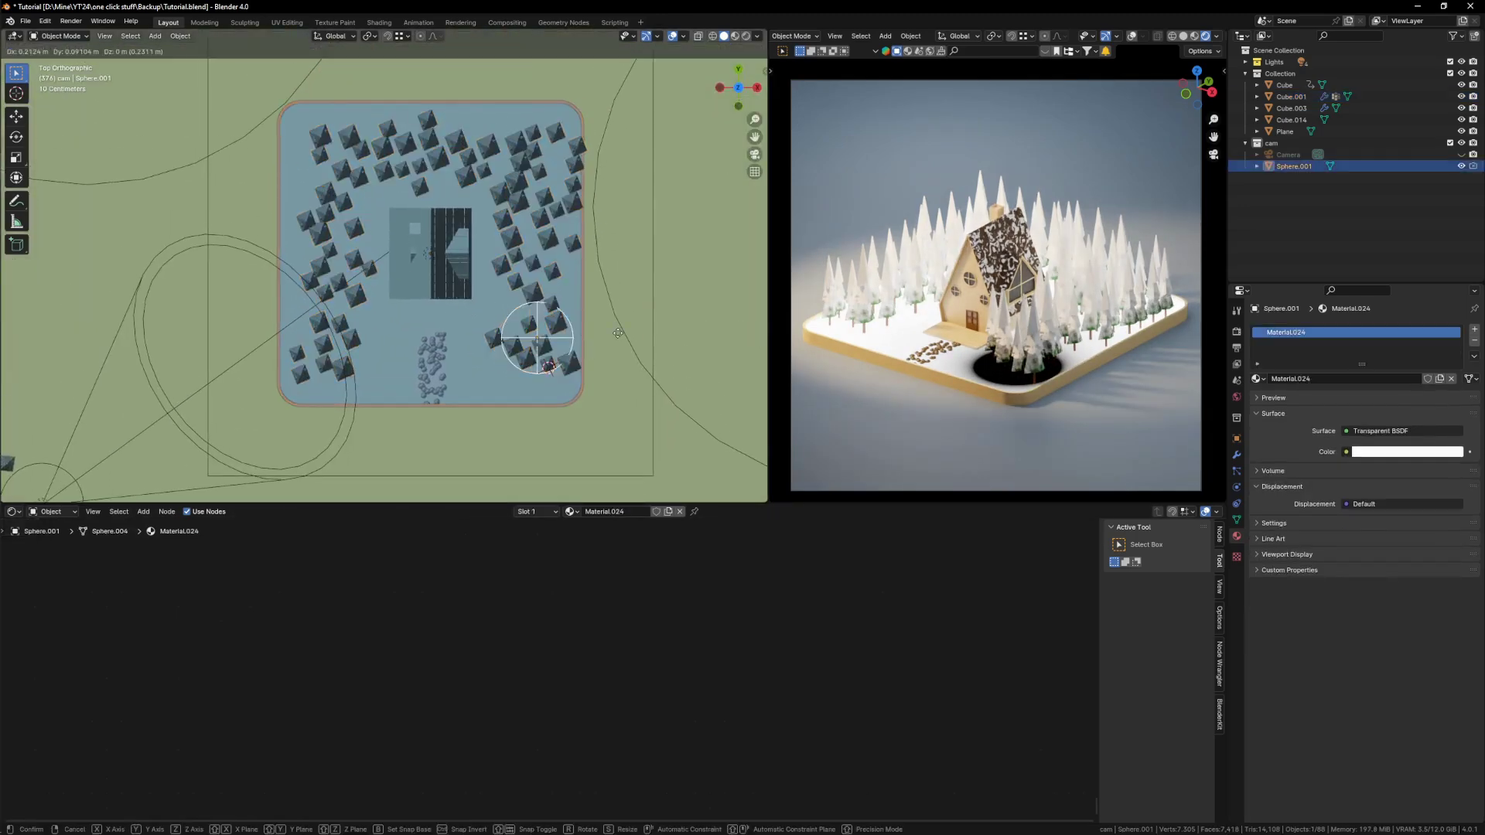
key("g")
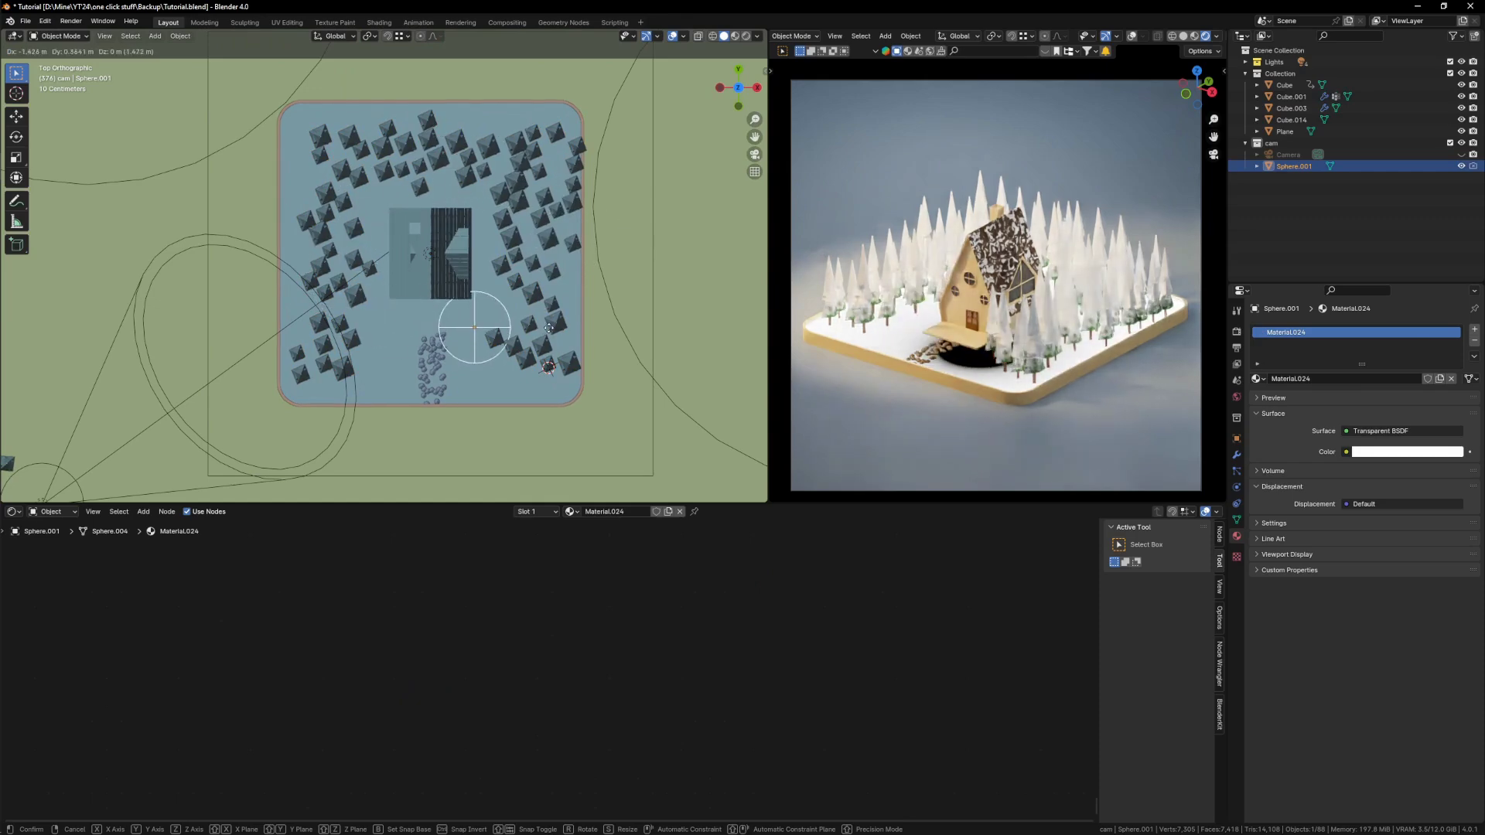
left_click(588, 348)
Step: Scale the control sphere up so its mask covers more of the ground near the path
middle_click_drag(592, 351, 573, 247)
scroll(572, 247, "up", 3)
key("s")
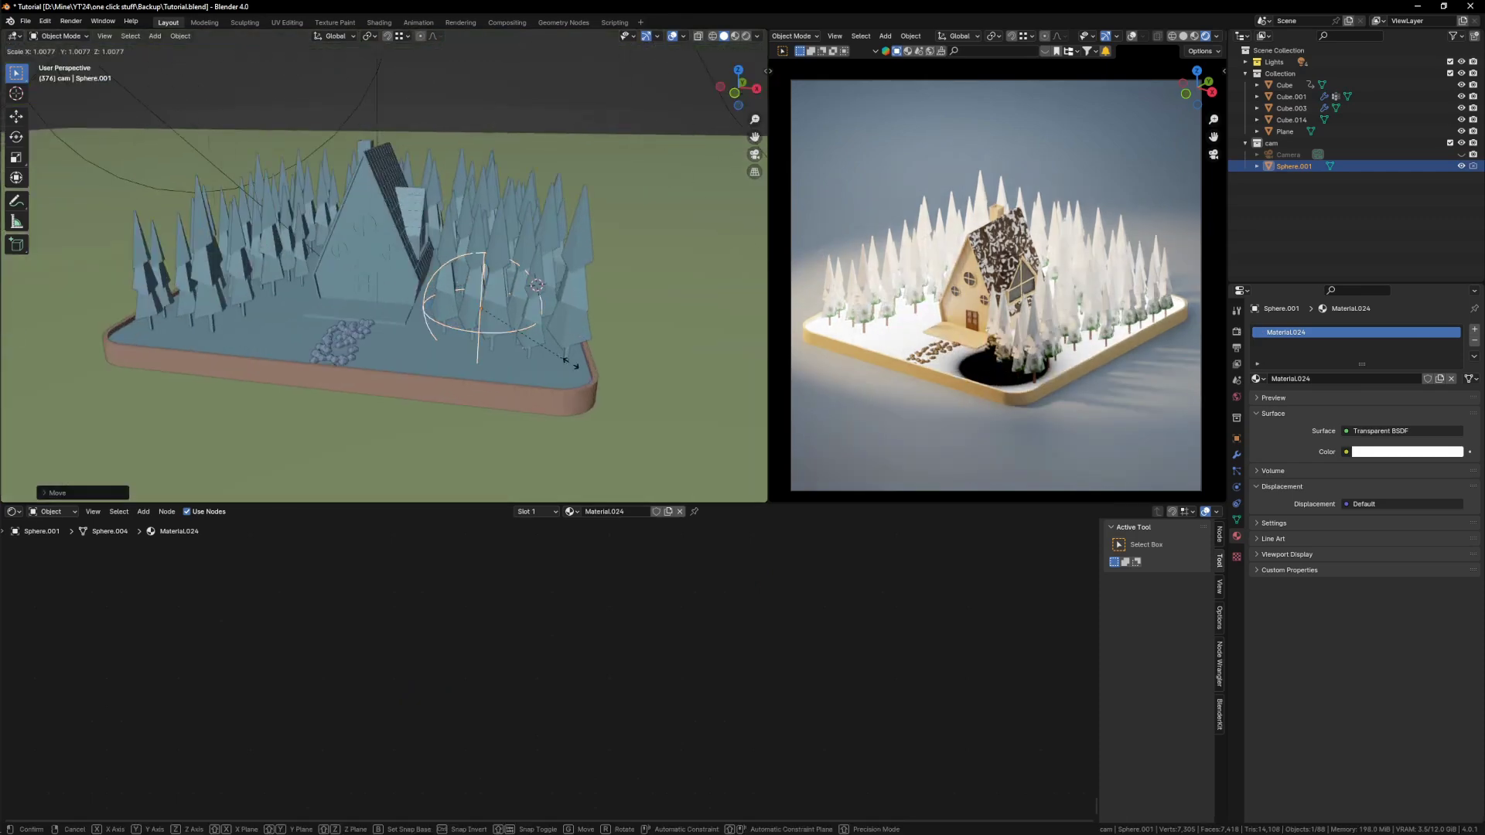
left_click(574, 390)
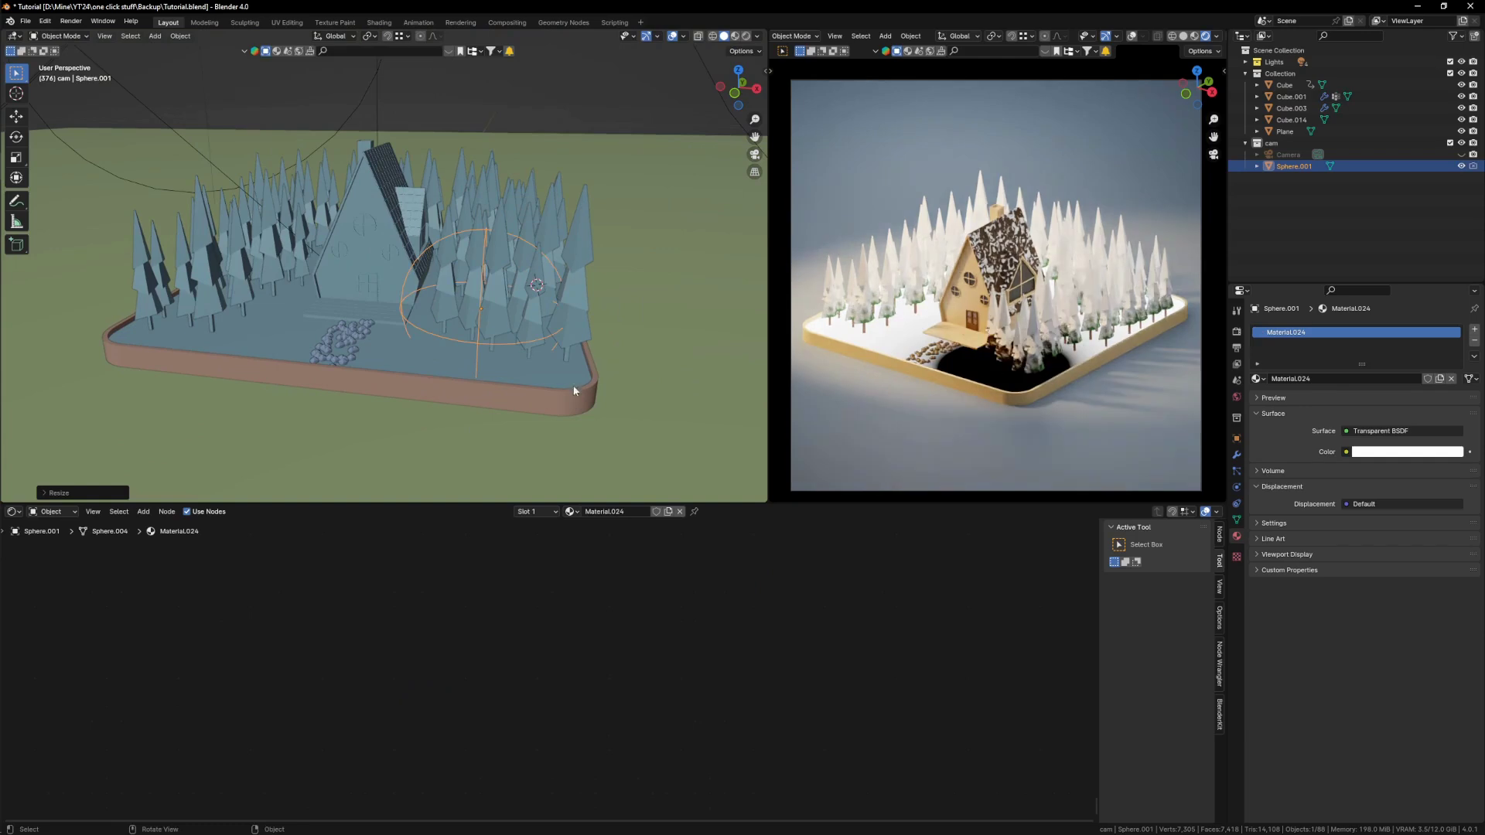
Step: Insert a Mix Color node between the Add node and the Material Output in the ground material
left_click(518, 327)
scroll(627, 657, "down", 4)
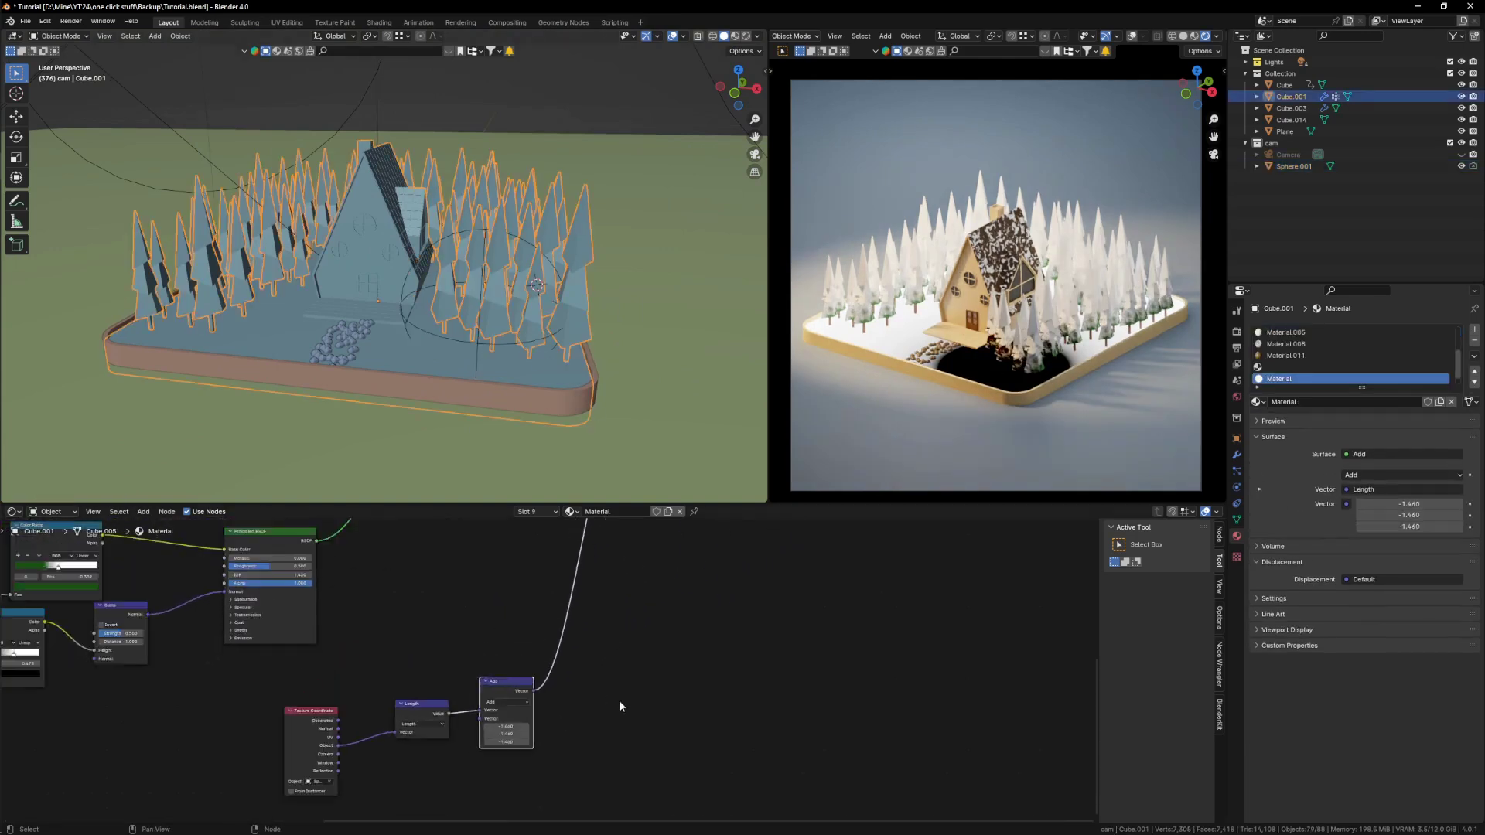
scroll(586, 680, "up", 5)
middle_click_drag(600, 782, 702, 712)
left_click_drag(656, 748, 389, 670)
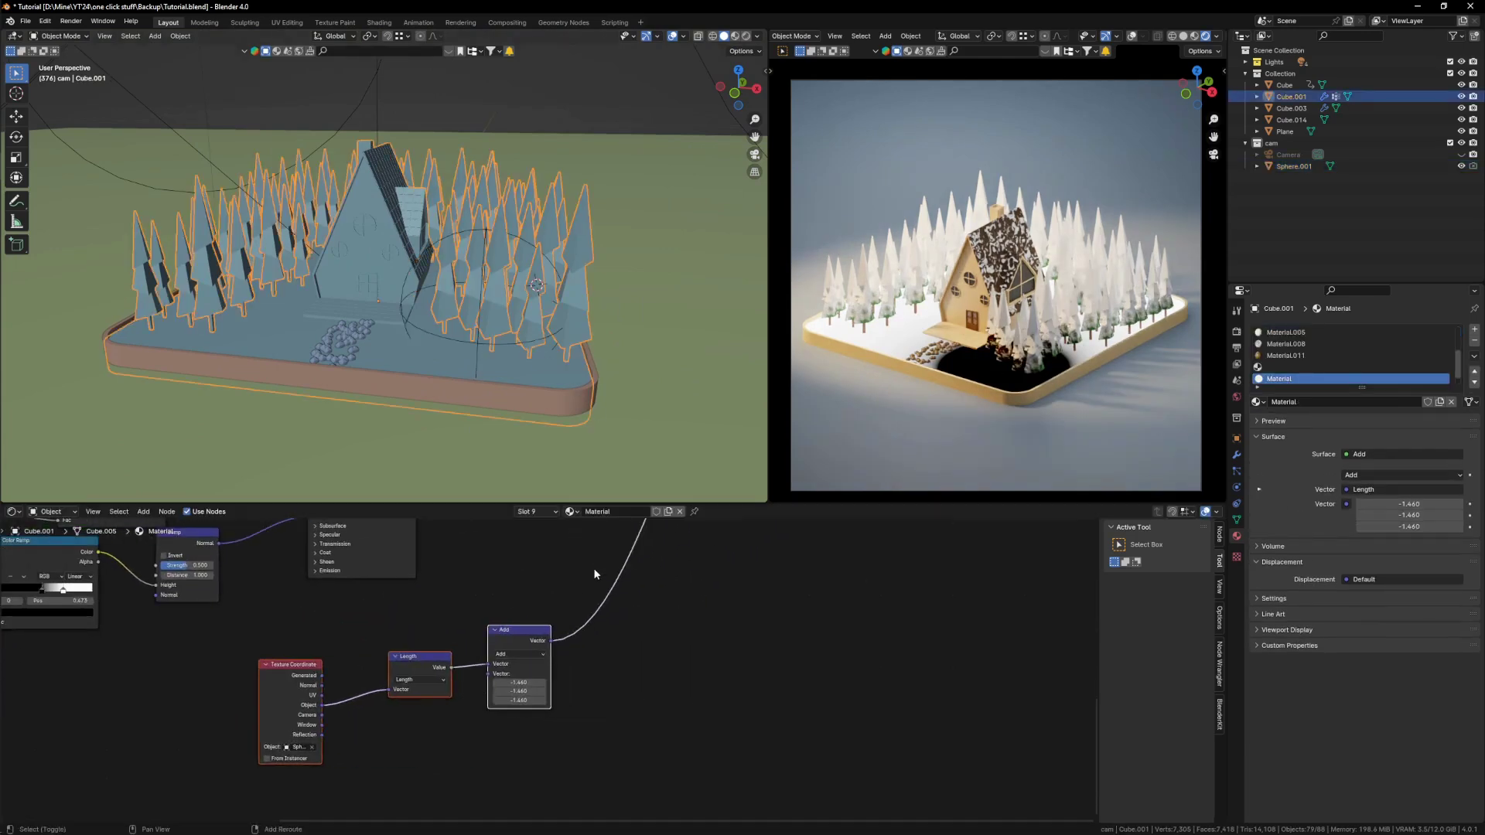
key("shift+a")
left_click(595, 566)
type("mi")
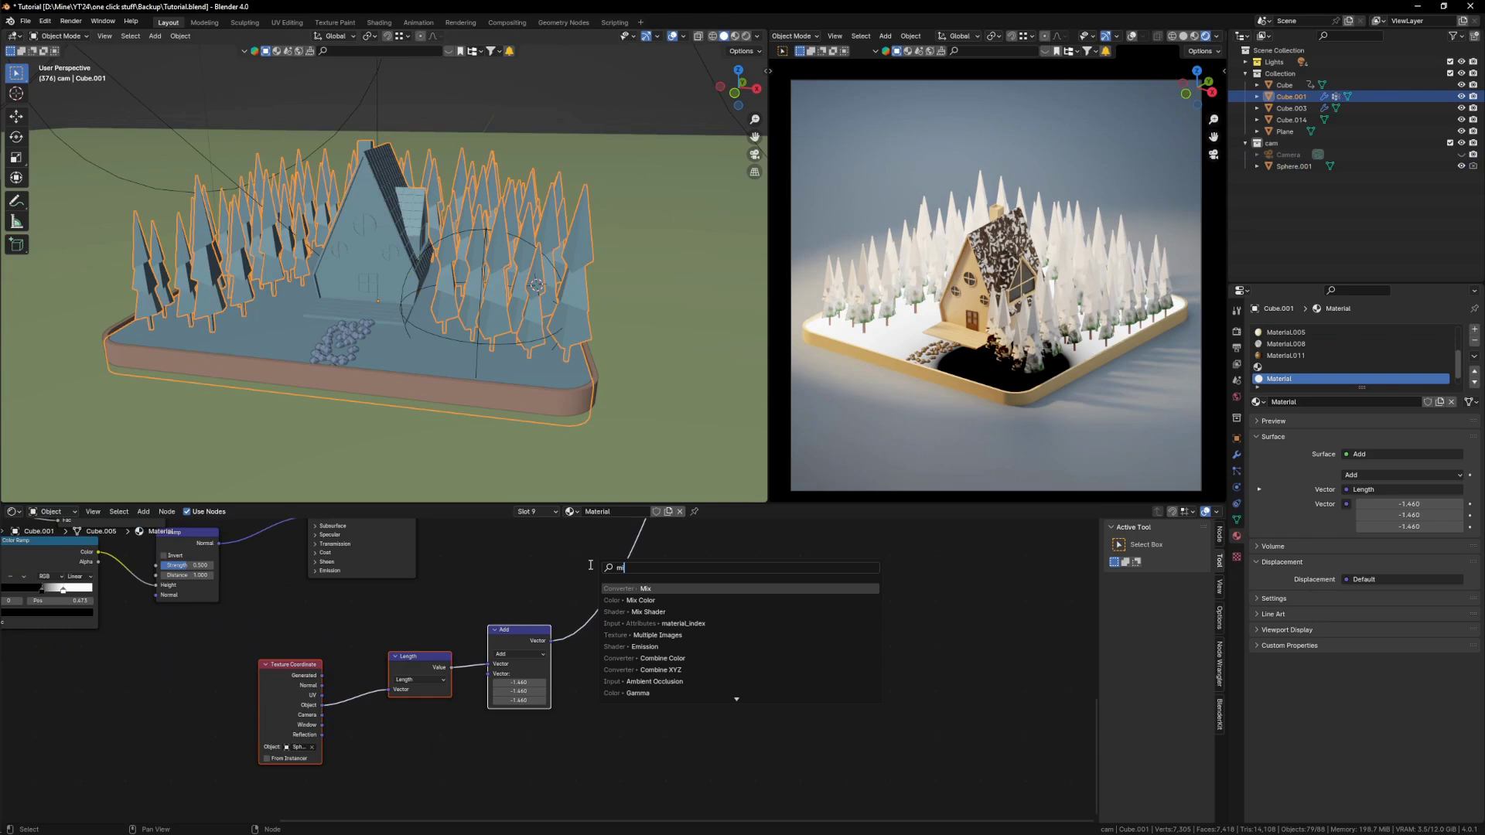
left_click(663, 599)
left_click(588, 580)
middle_click_drag(554, 658, 602, 595)
Step: Add a Noise Texture node below the Add node and feed it the Texture Coordinate's Object output
key("shift+a")
left_click(524, 539)
type("noi")
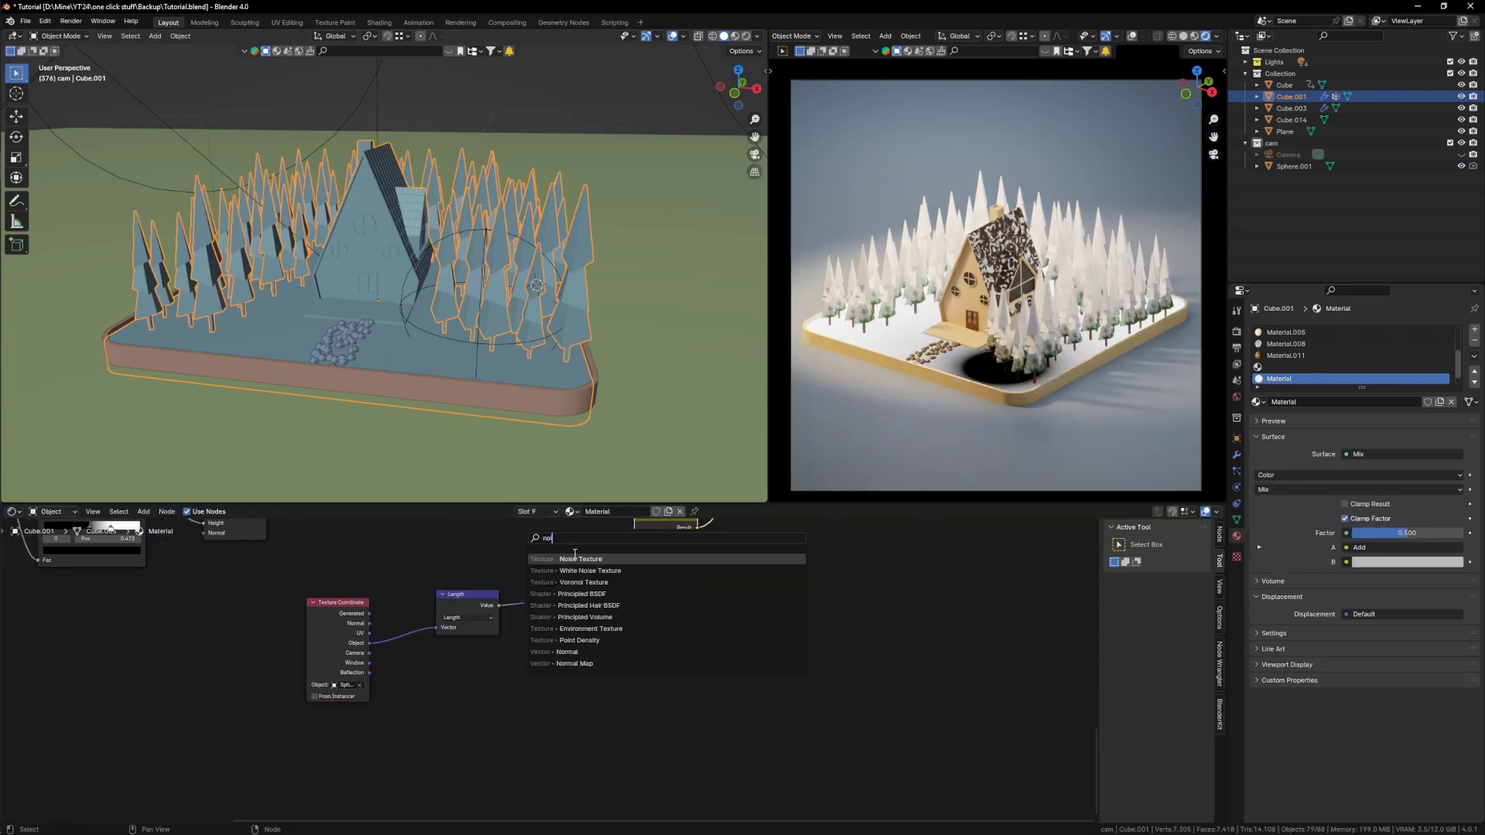
left_click(575, 559)
left_click(518, 666)
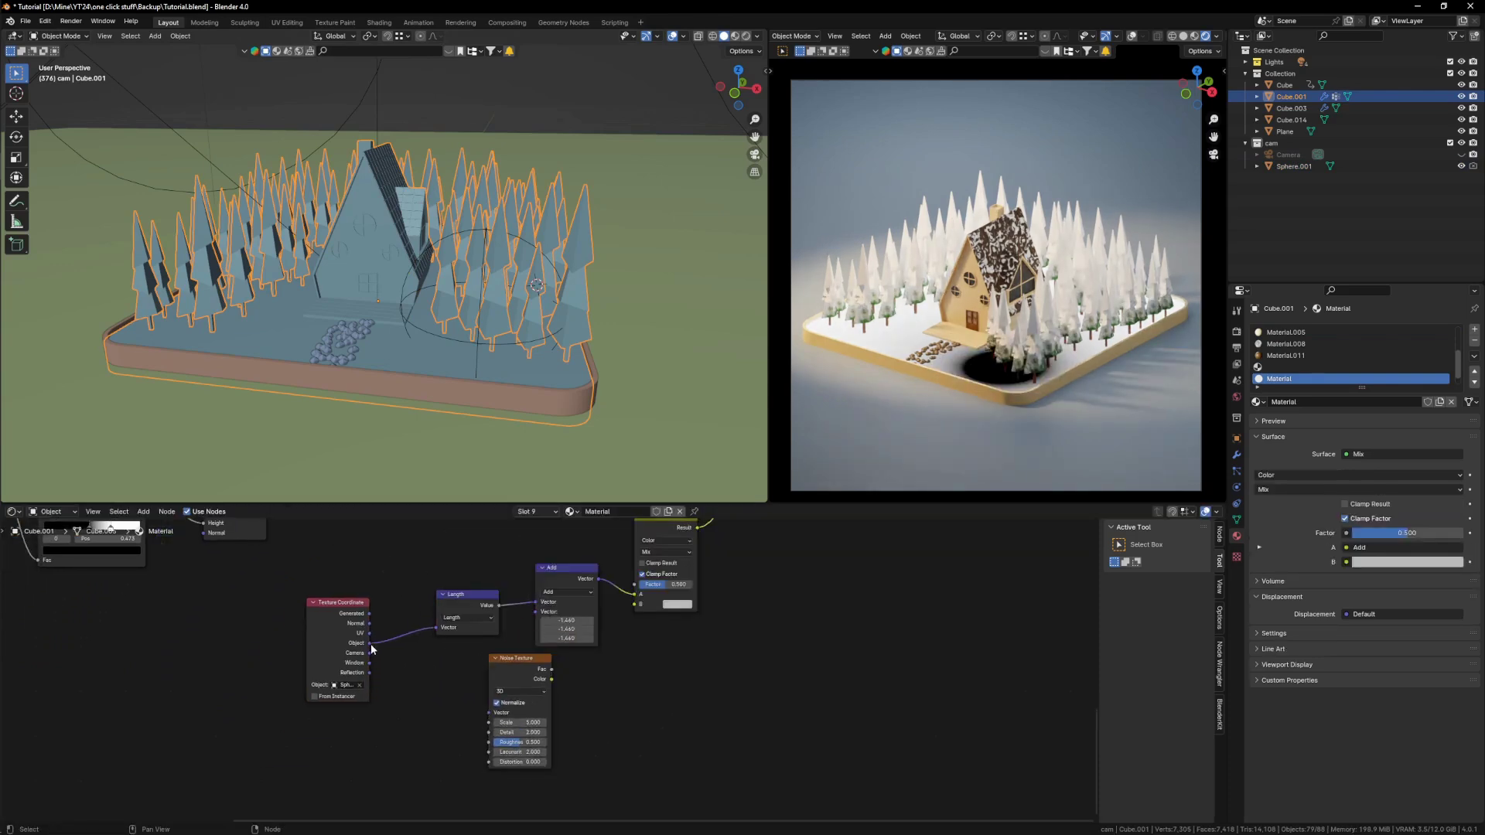
left_click_drag(370, 644, 492, 714)
left_click_drag(522, 679, 495, 683)
Step: Rearrange the mask nodes and connect the Noise Texture's Color output to the Mix node's B input
middle_click_drag(576, 668, 523, 698)
left_click_drag(524, 590, 401, 636)
left_click_drag(400, 640, 372, 620)
scroll(440, 680, "up", 2)
left_click_drag(479, 721, 617, 621)
Step: Add a Color Ramp node after the Mix node in the ground material
scroll(617, 621, "down", 3)
key("shift+a")
type("c")
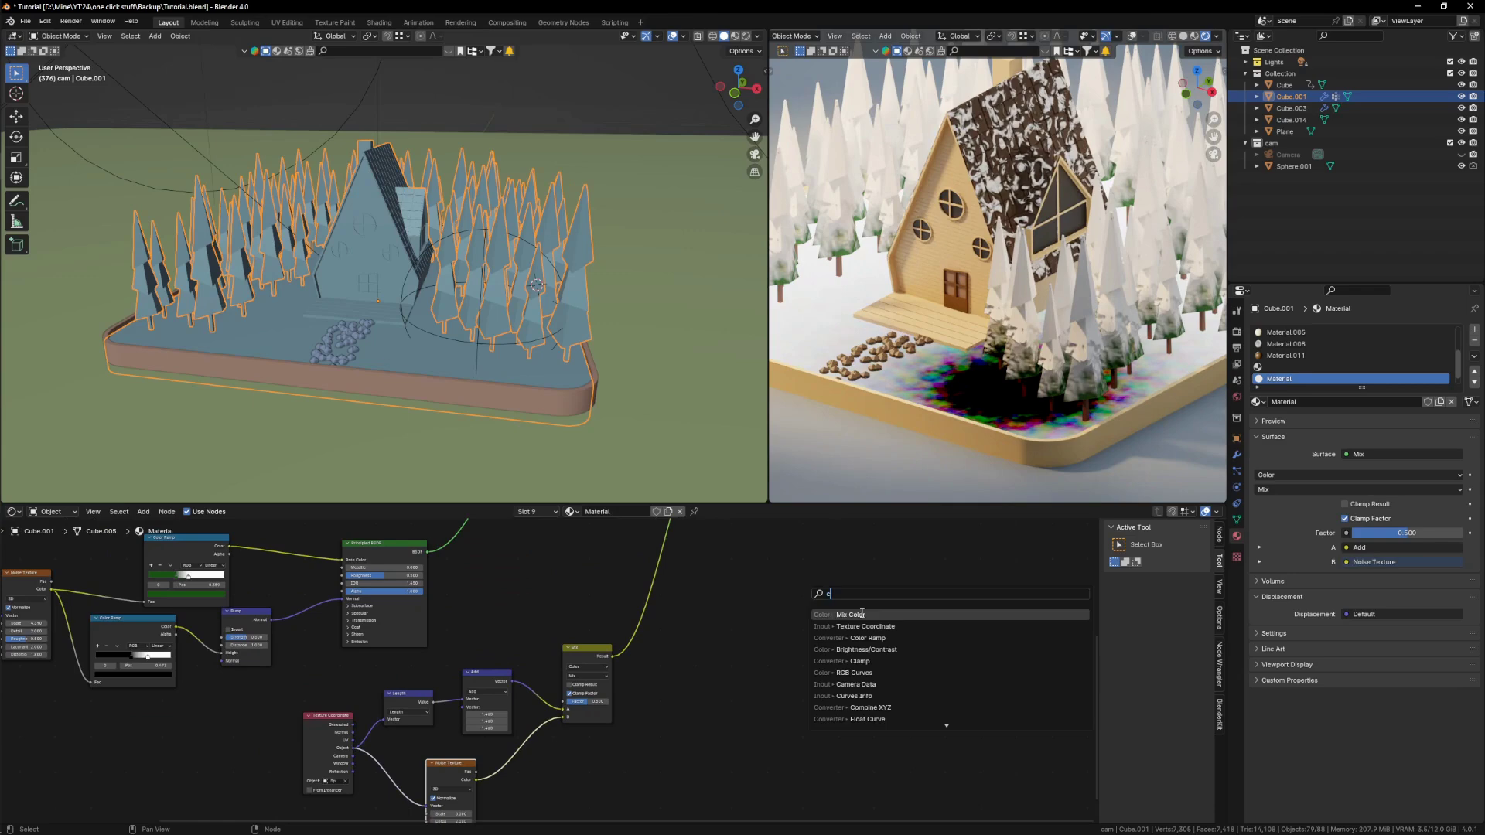
left_click(862, 627)
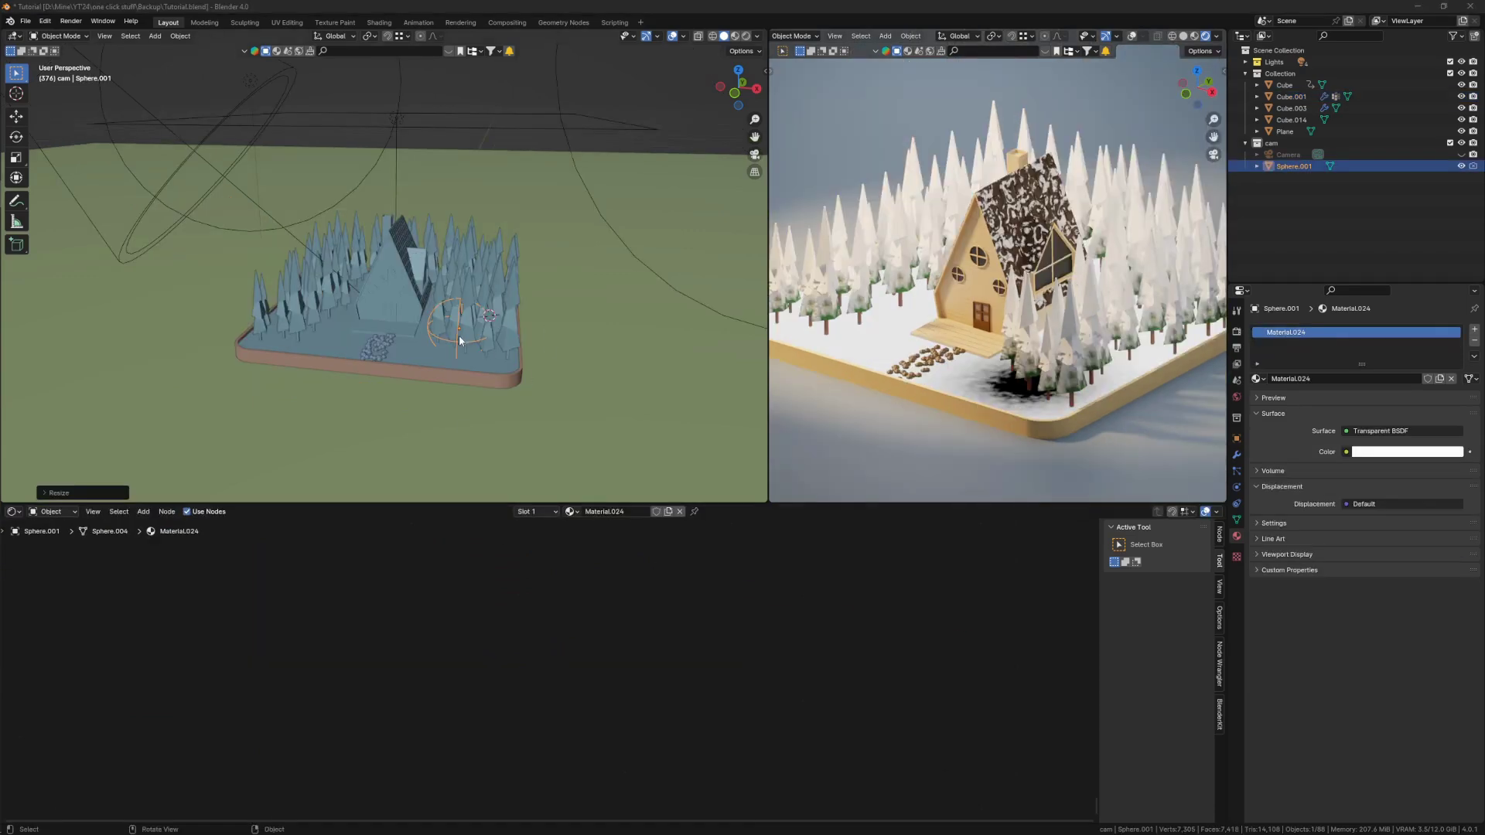
Step: Enlarge the control sphere slightly to test how the mask spreads over the ground
left_click(458, 352)
key("s")
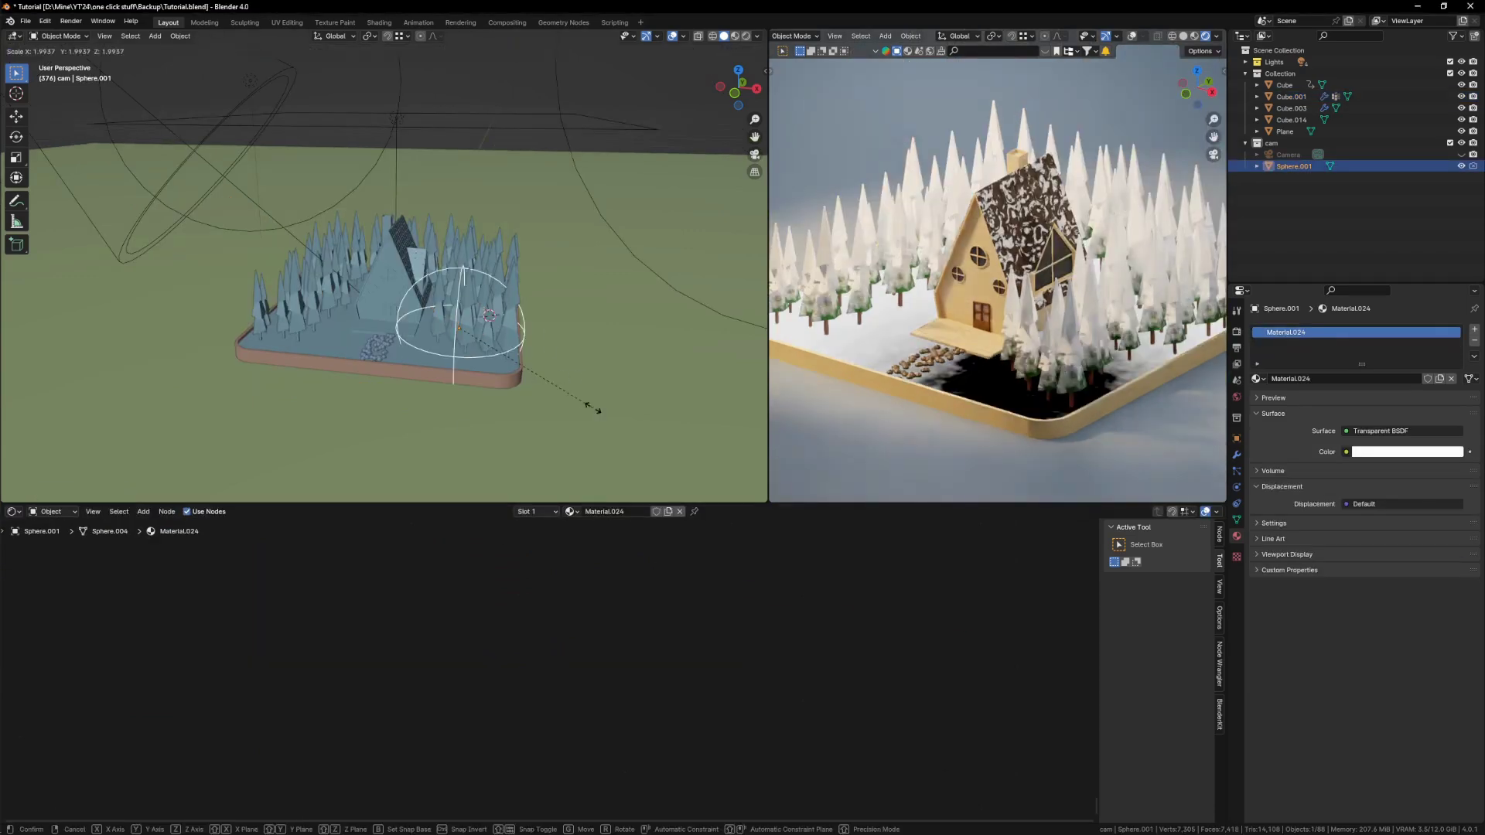
left_click(554, 402)
Step: Connect the Color Ramp's Color output to the Mix Shader's Fac in the ground material and link the Mix Shader to the Material Output
left_click(433, 359)
key("KP_0")
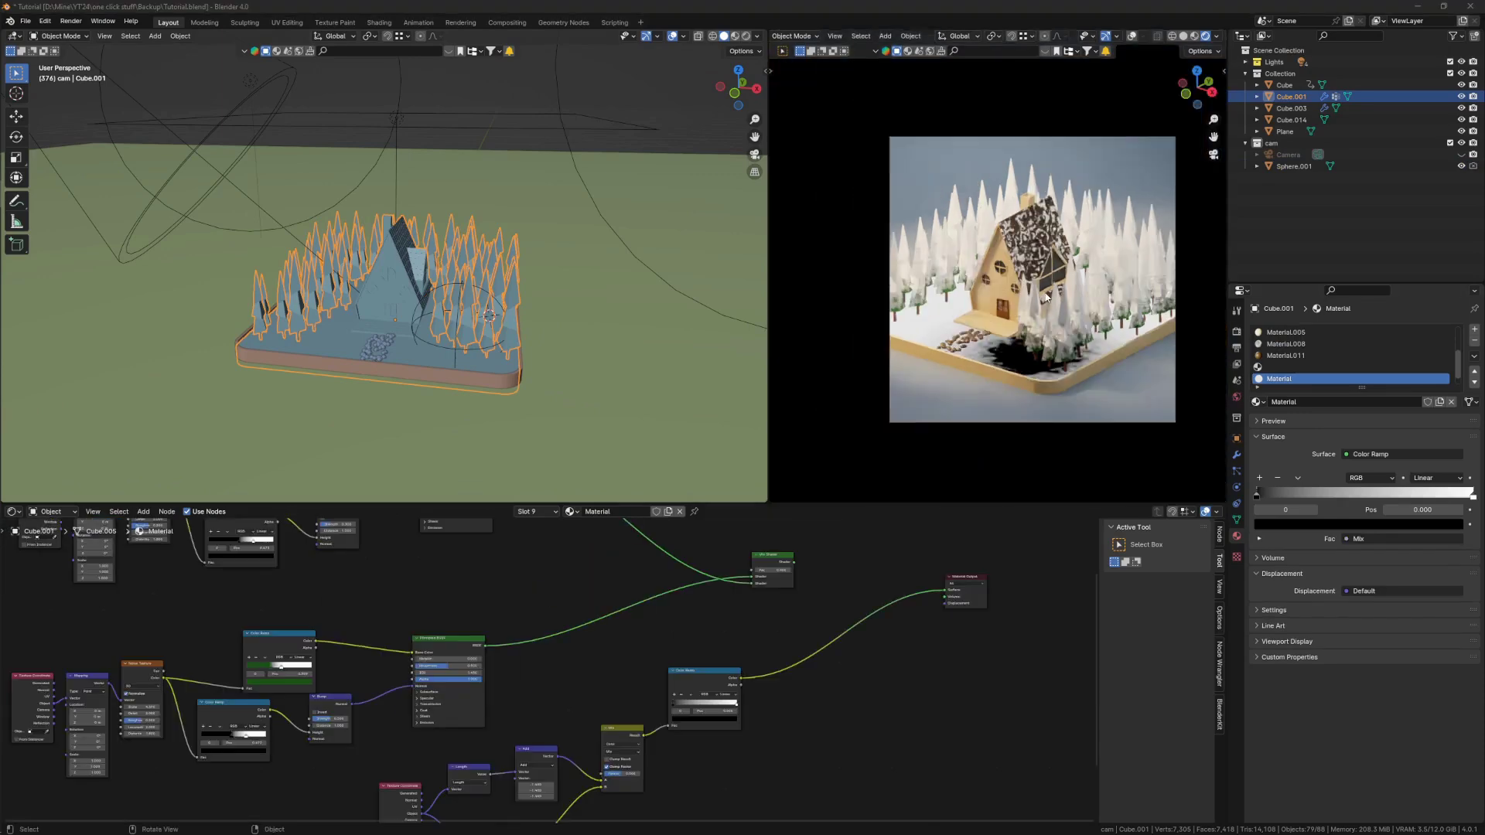
scroll(1047, 293, "up", 2)
middle_click_drag(776, 631, 813, 680)
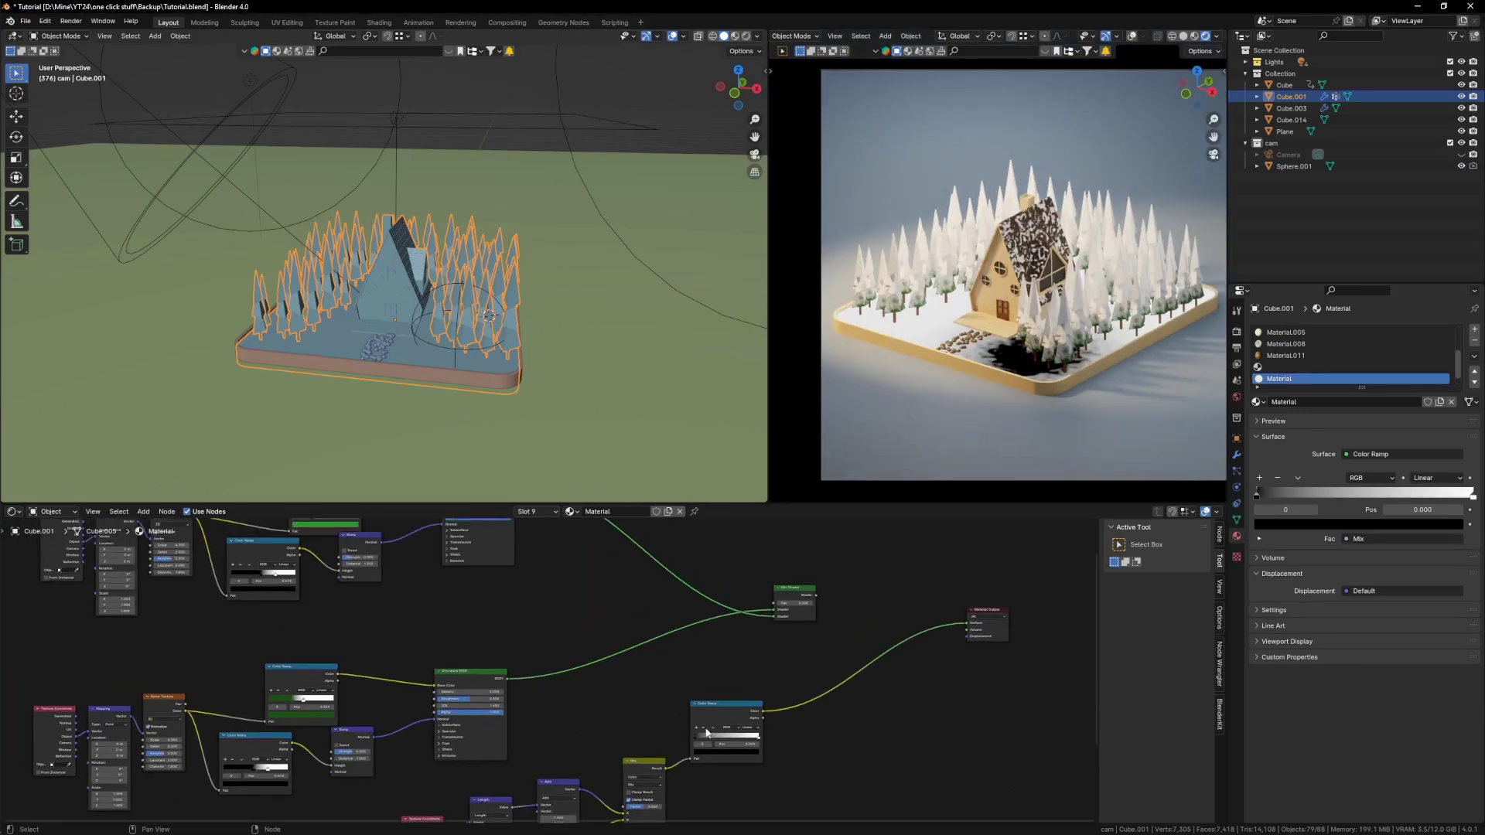
scroll(706, 733, "down", 2)
middle_click_drag(733, 623, 666, 660)
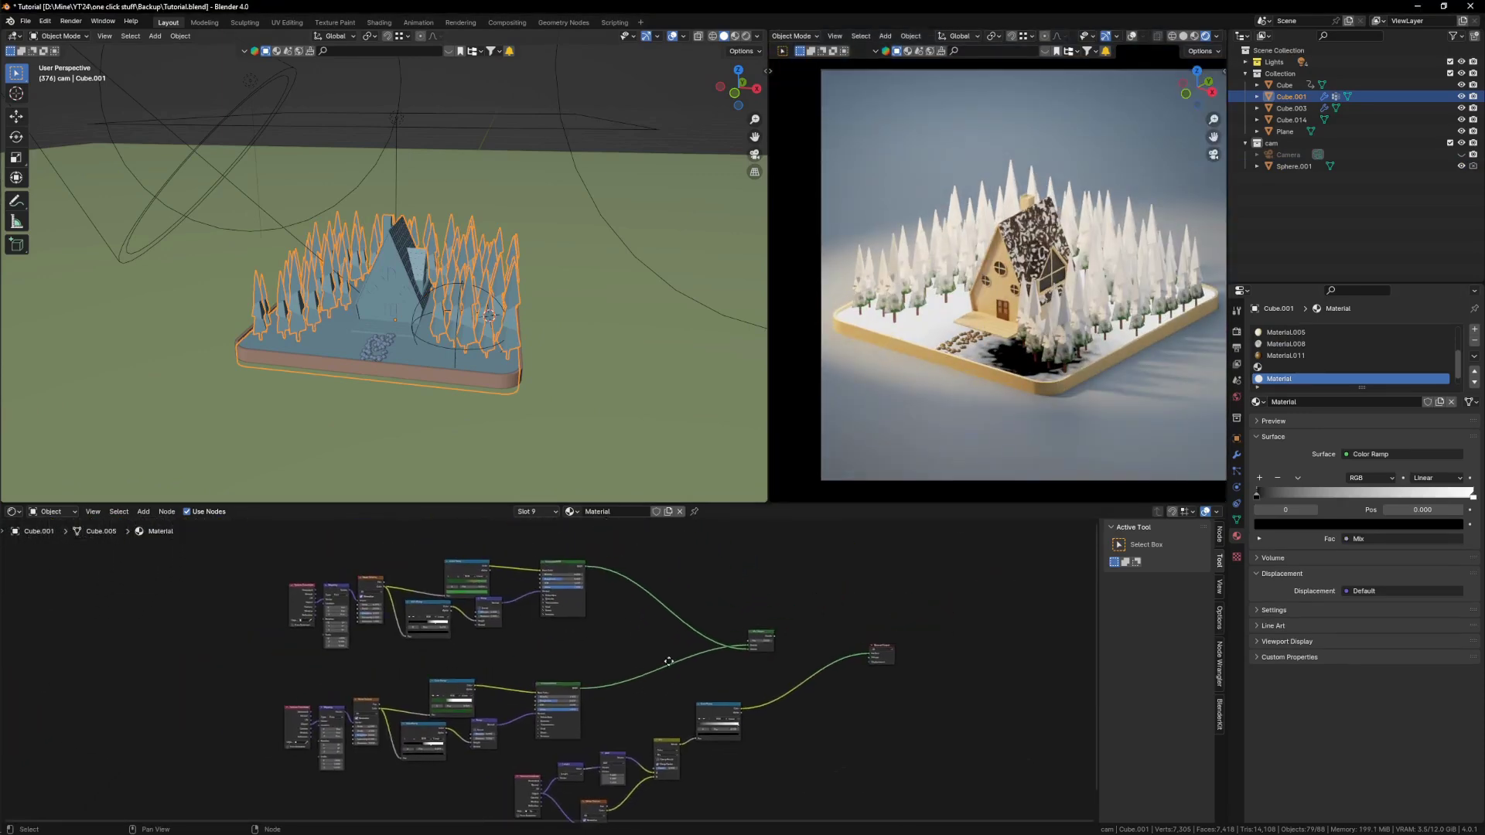
scroll(758, 708, "up", 8)
left_click_drag(710, 706, 876, 600)
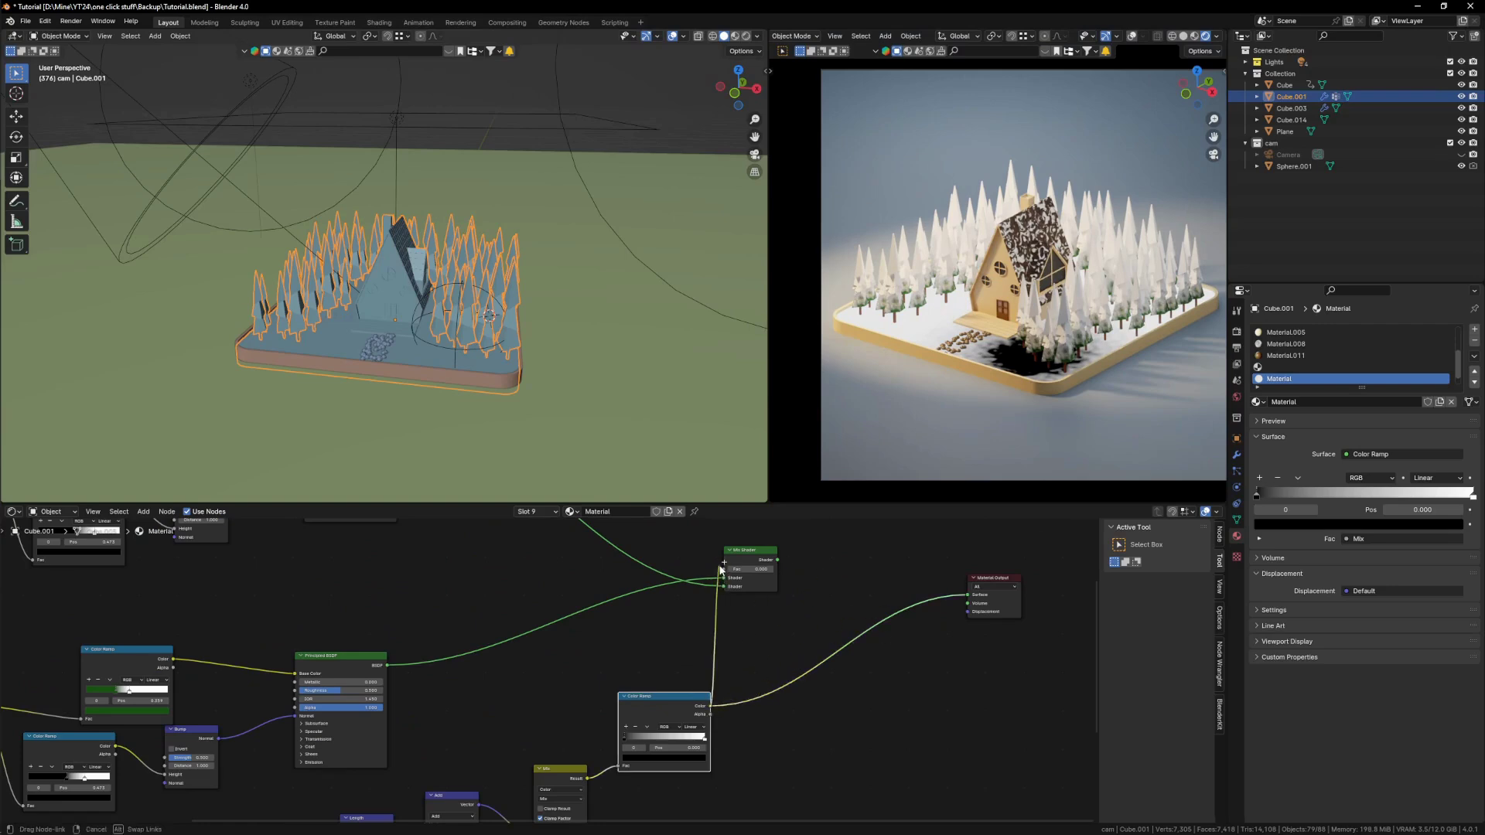
left_click_drag(724, 569, 725, 569)
middle_click_drag(836, 610, 753, 617)
scroll(753, 618, "up", 1)
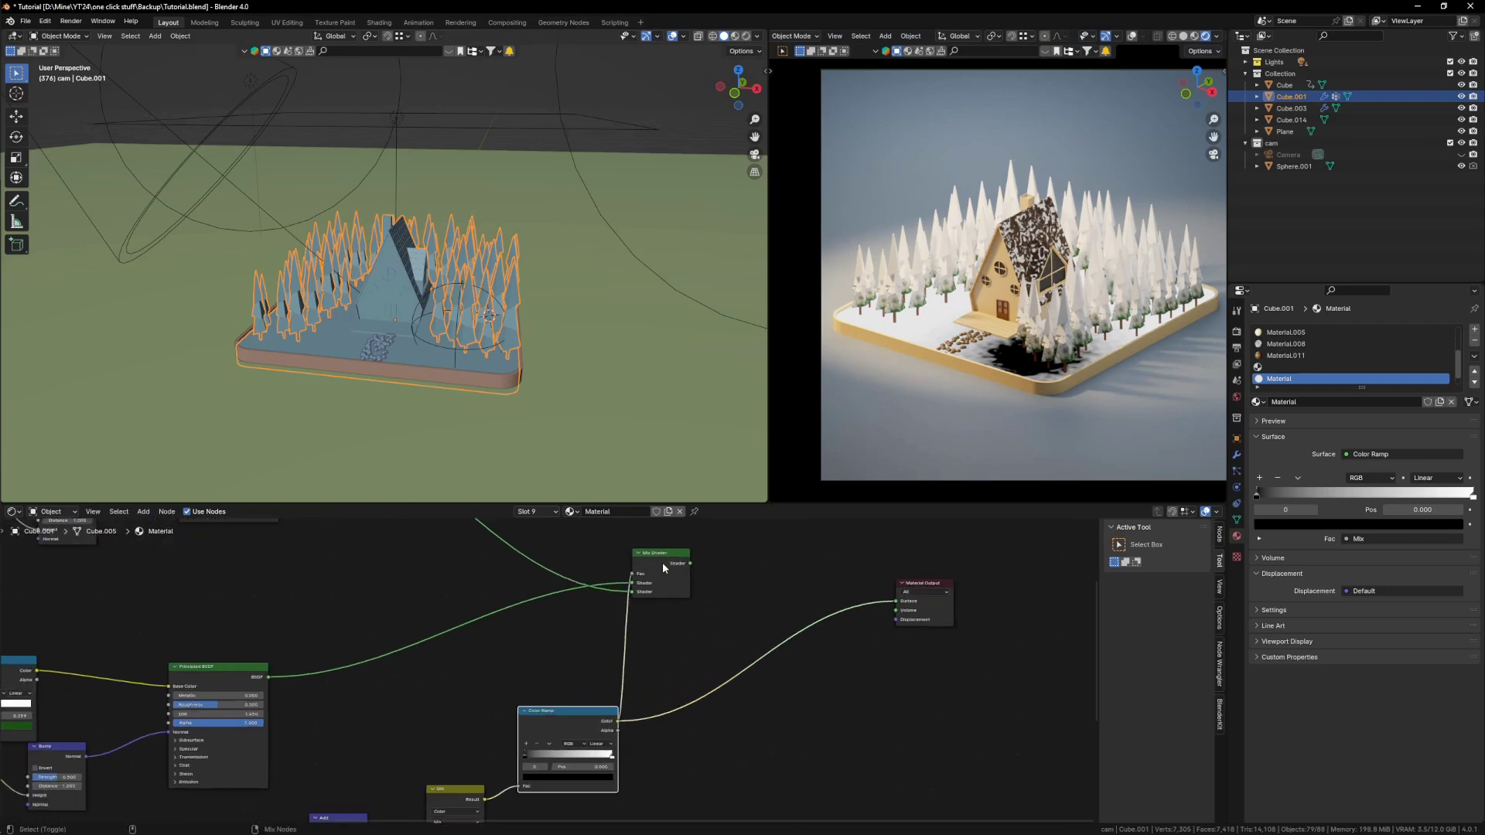
left_click(663, 564, "ctrl+shift")
Step: Scale up the control sphere until it surrounds most of the diorama
left_click(472, 346)
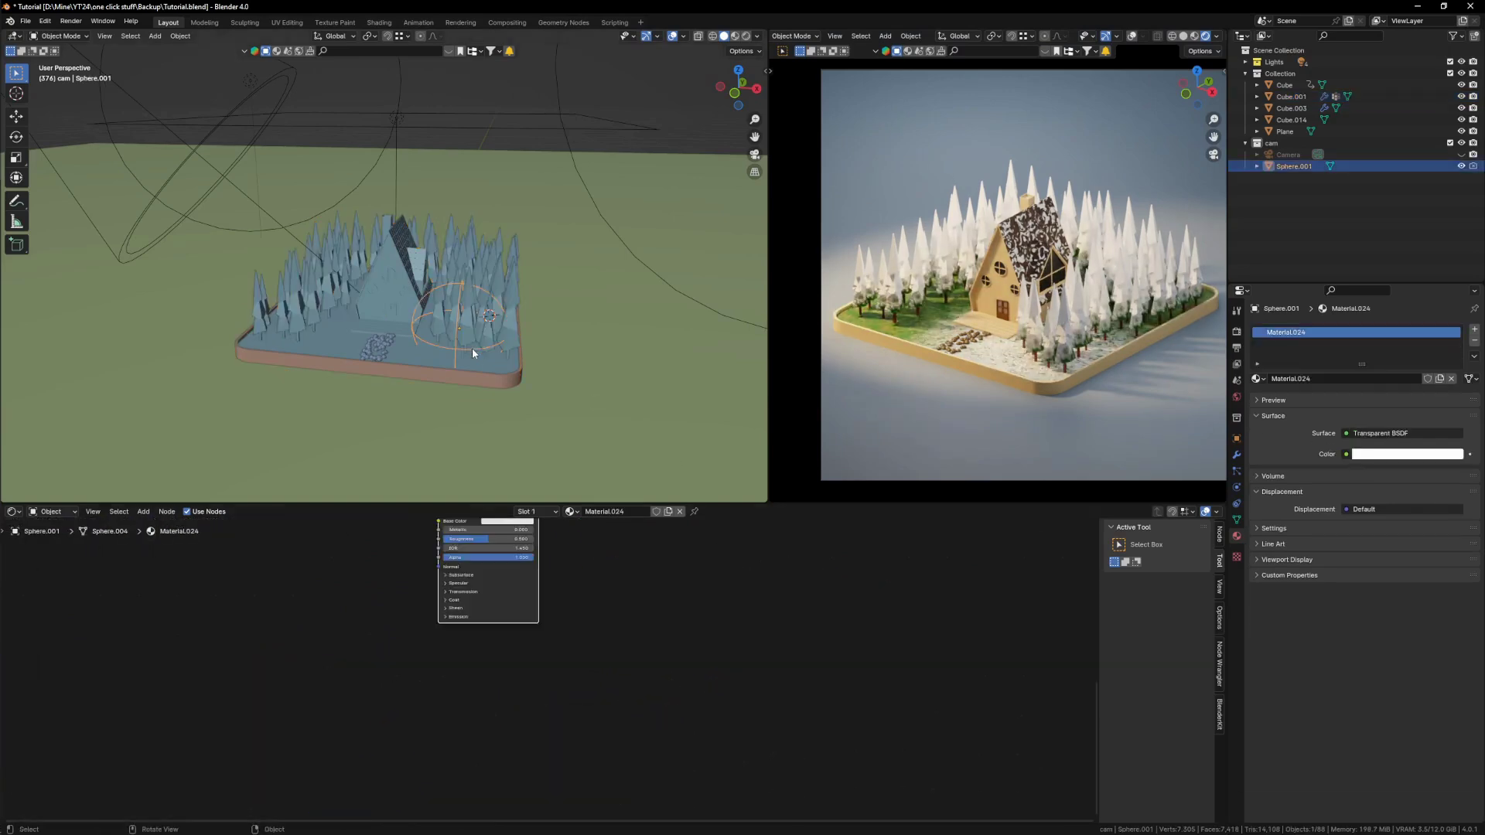
key("s")
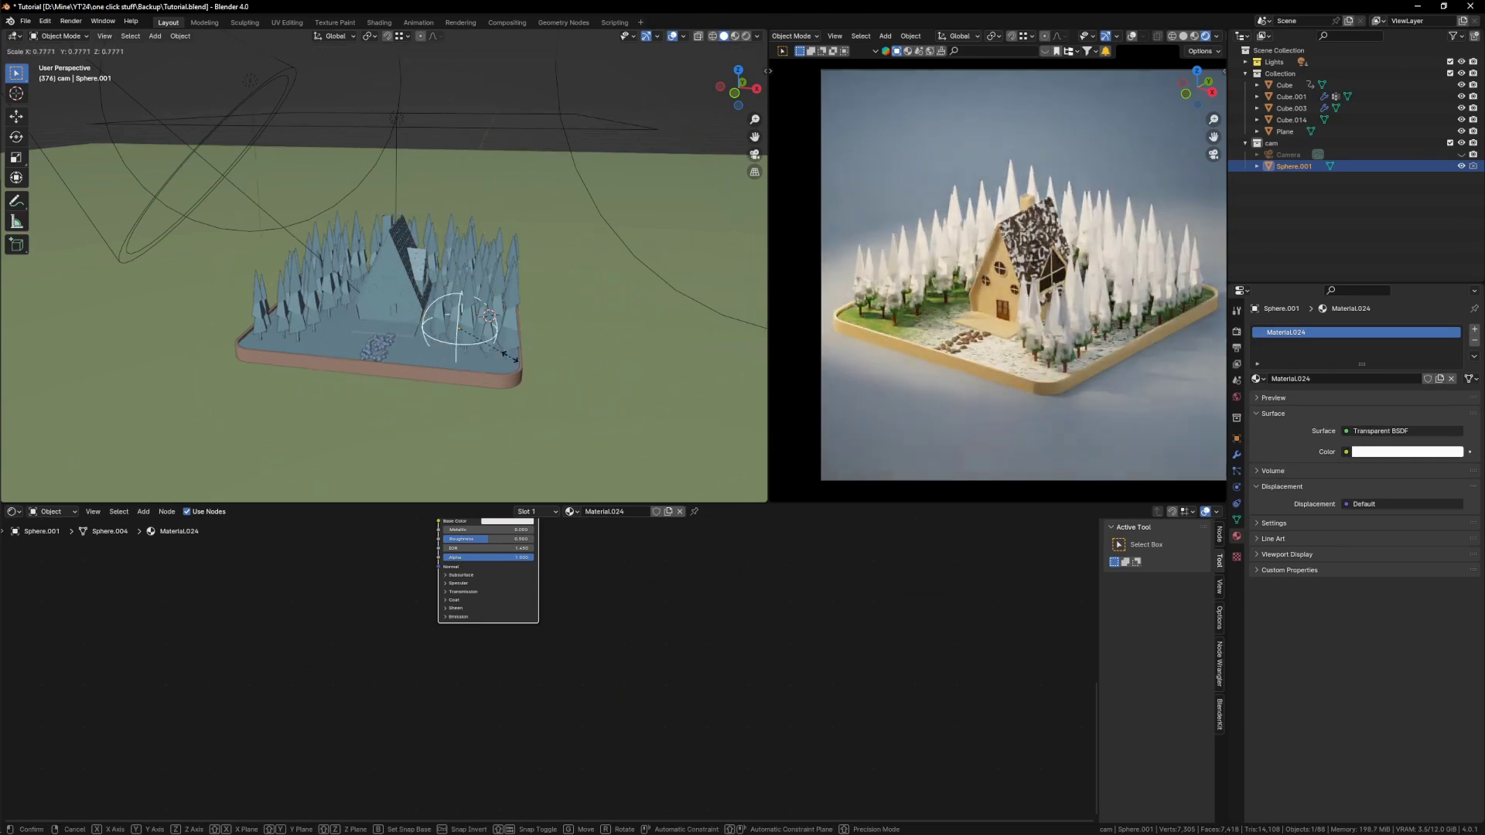
left_click(674, 403)
Step: Copy the ground material's mask nodes, from the Texture Coordinate through the Color Ramp
left_click(479, 343)
left_click_drag(786, 752, 435, 646)
key("g")
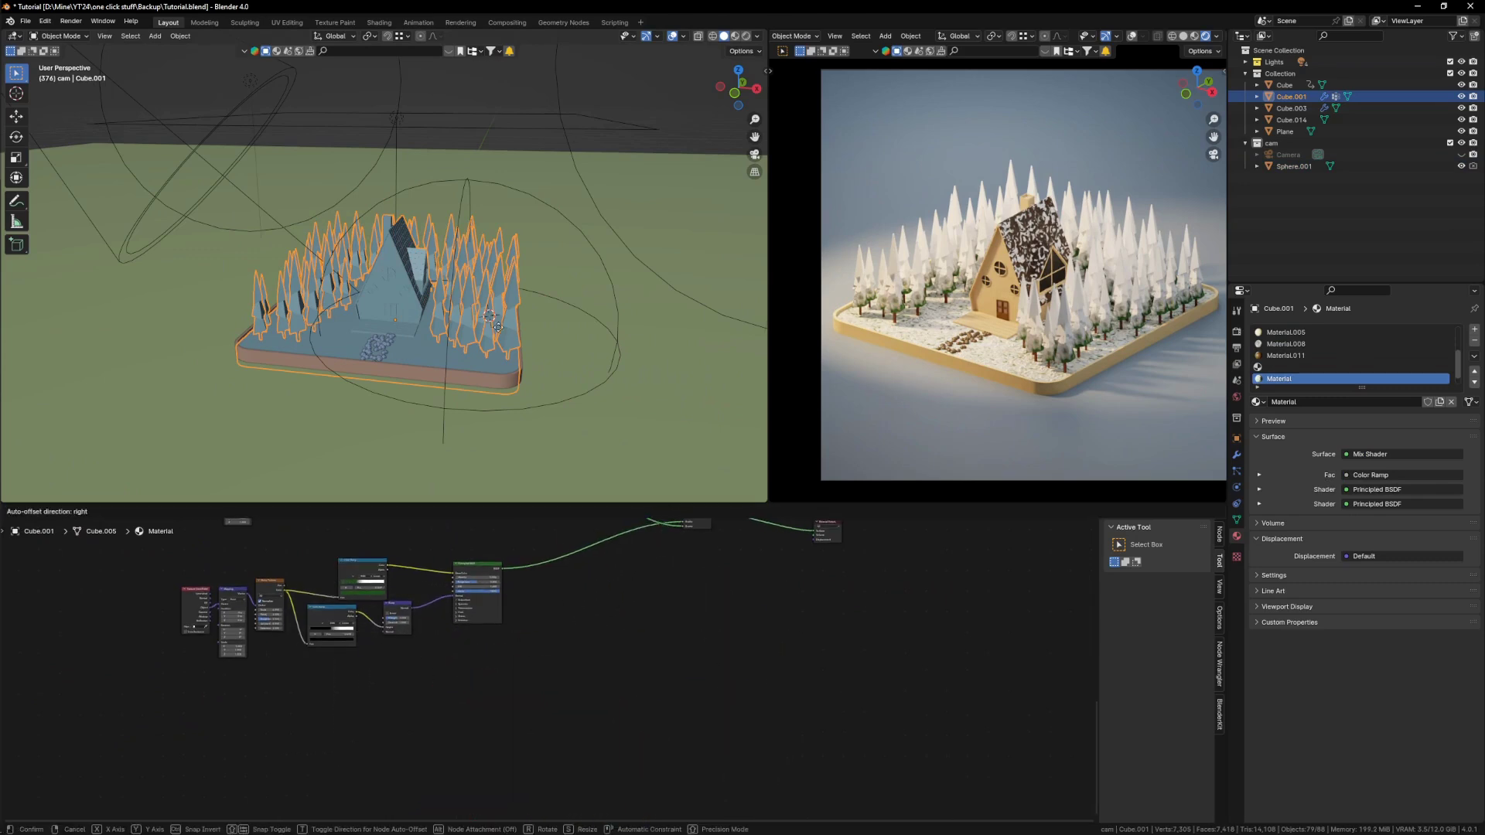
right_click(539, 476)
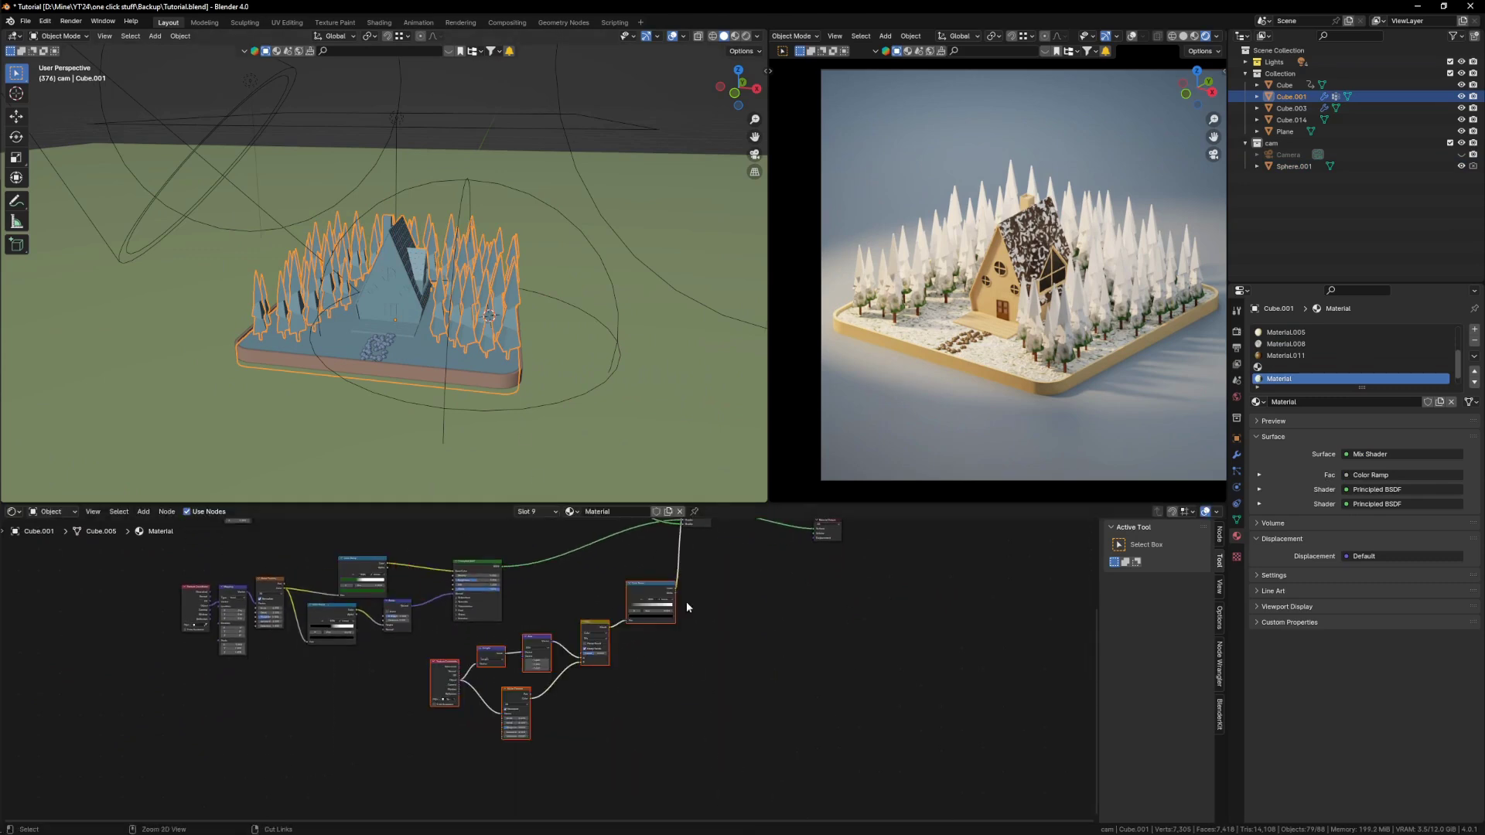
scroll(534, 357, "down", 4)
scroll(263, 339, "up", 2)
Step: Paste the mask nodes into the tree's Material.020 and connect their Color Ramp to the Mix Shader's Fac
left_click(244, 333)
scroll(609, 676, "down", 1)
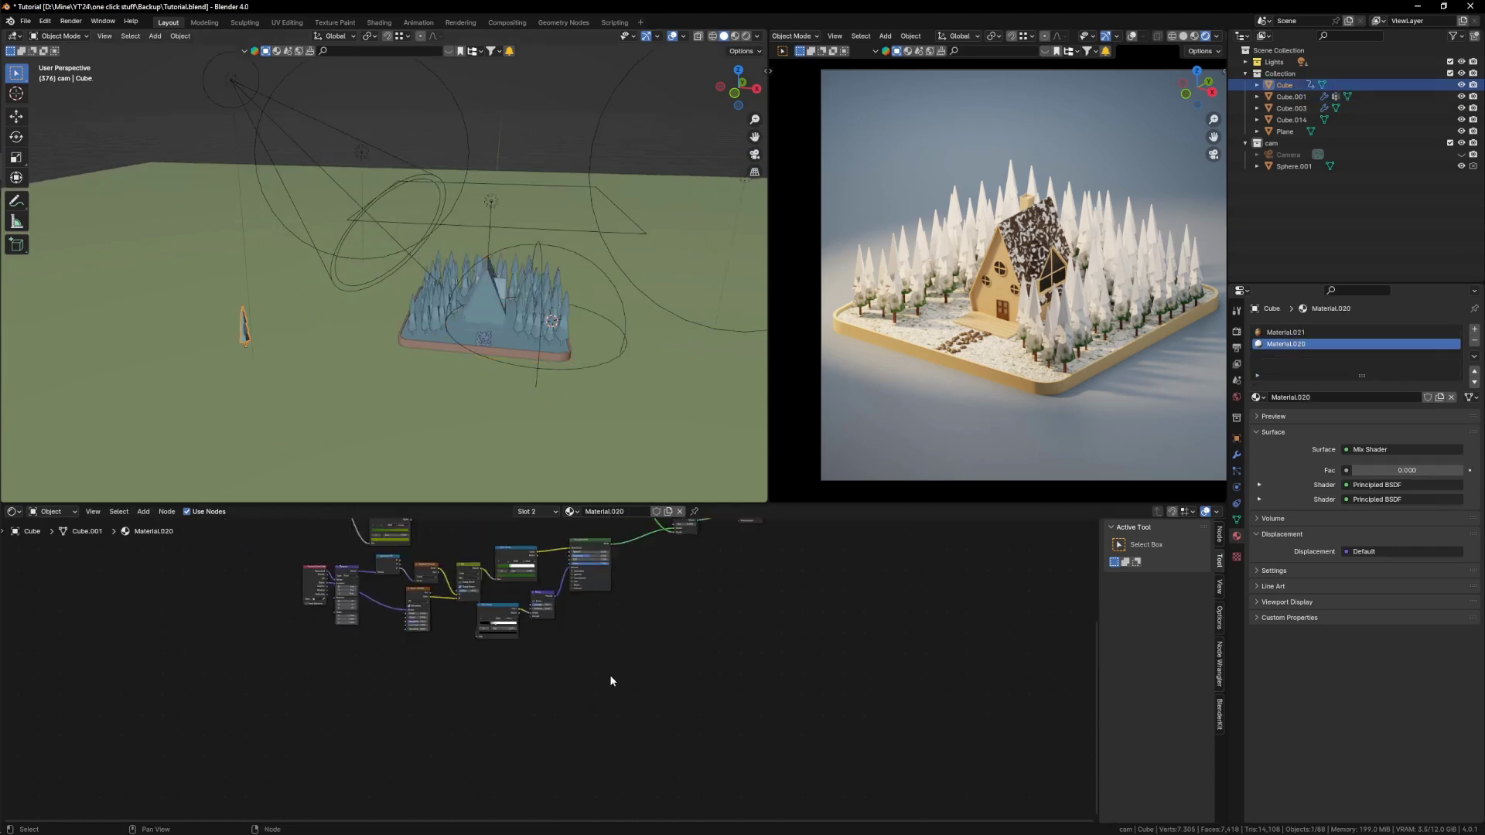
middle_click_drag(610, 676, 658, 670)
scroll(602, 679, "up", 1)
key("ctrl+v")
middle_click_drag(719, 600, 562, 726)
key("g")
left_click(586, 657)
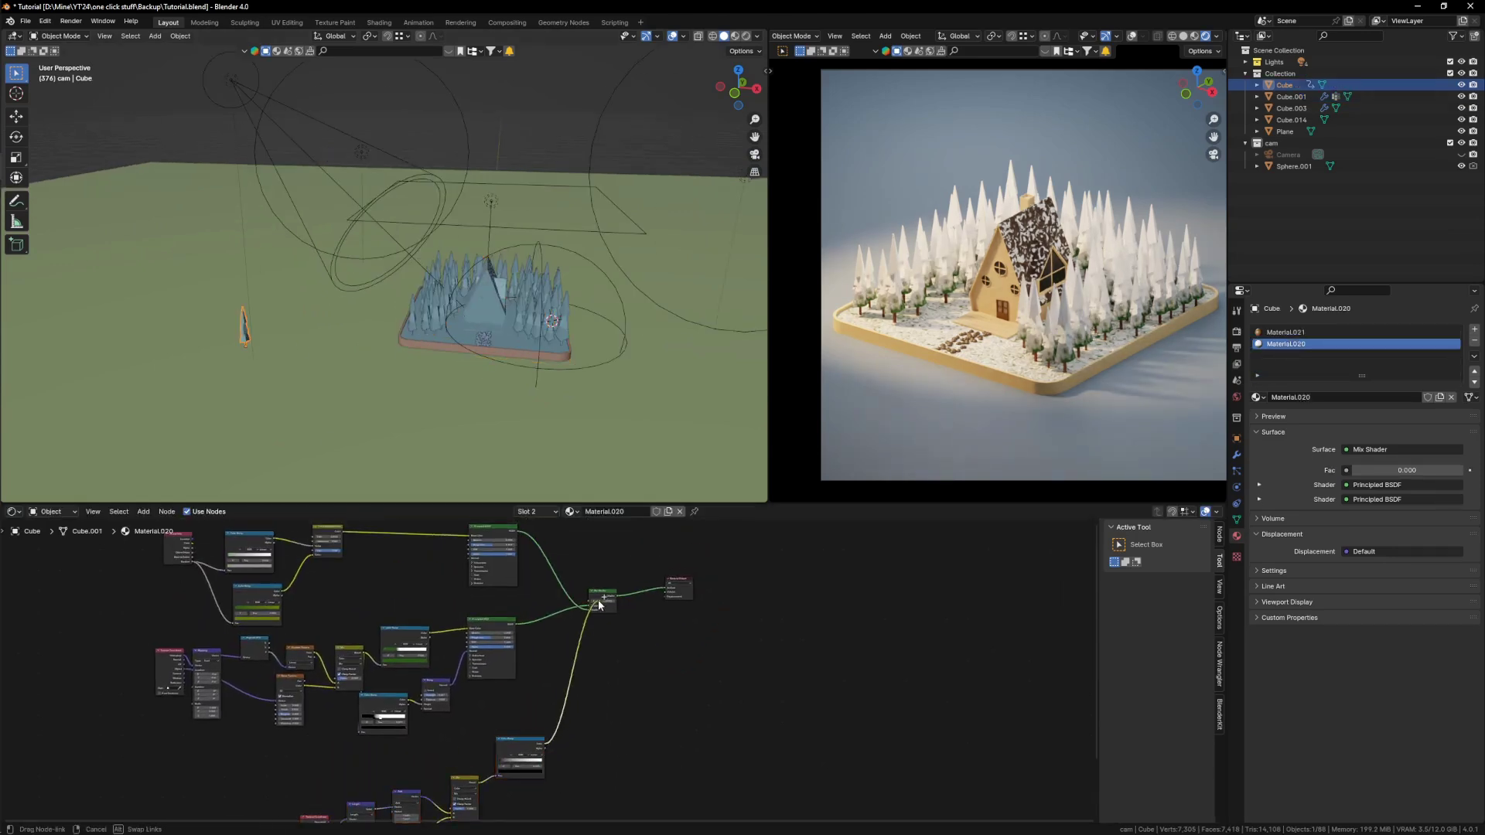
left_click_drag(600, 605, 593, 603)
Step: Shrink the control sphere and, in top view, move it to the ground's corner beside the stone path
left_click(623, 347)
key("s")
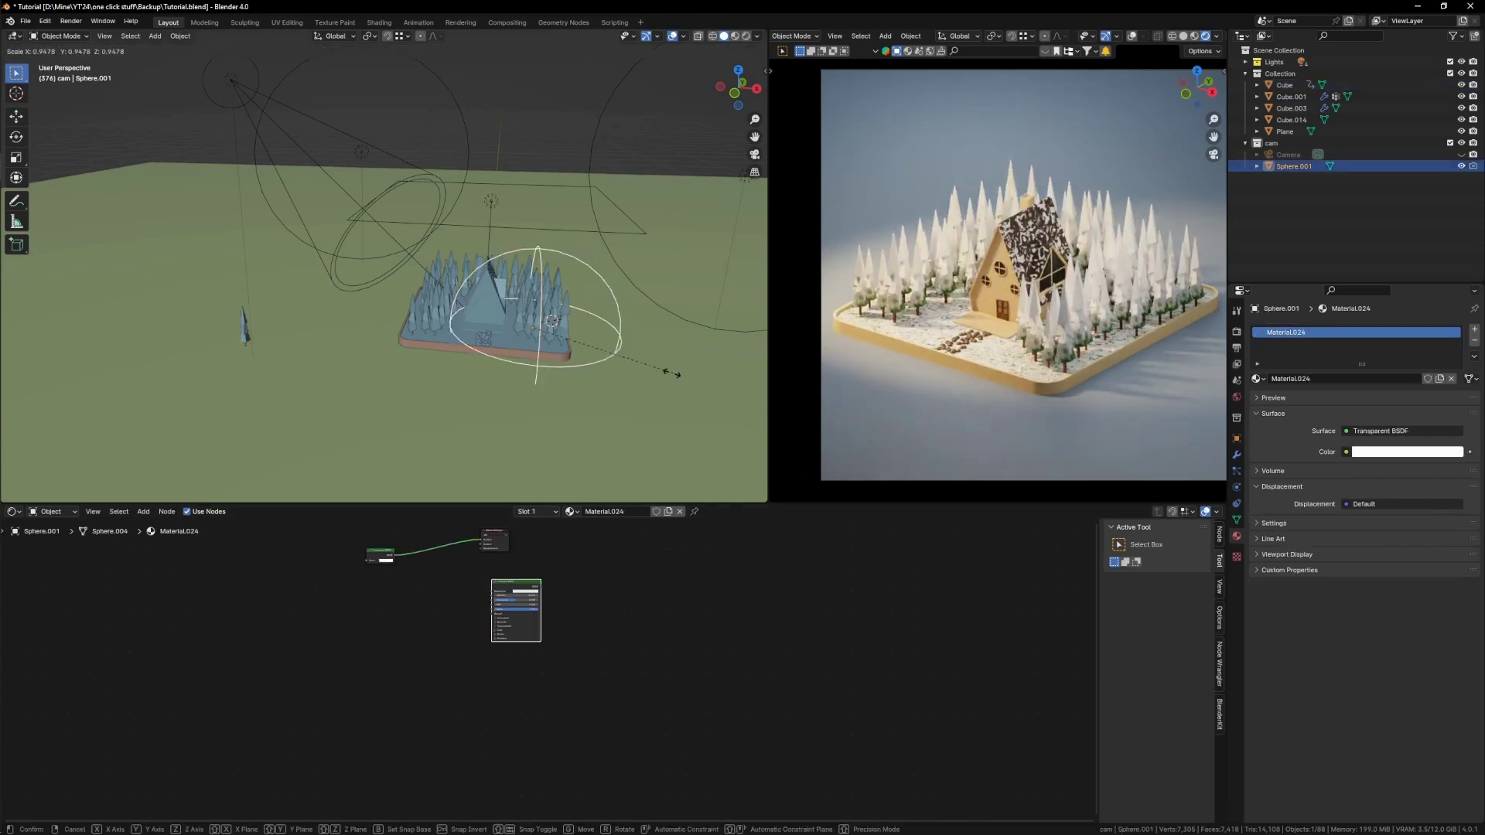
left_click(594, 371)
key("KP_7")
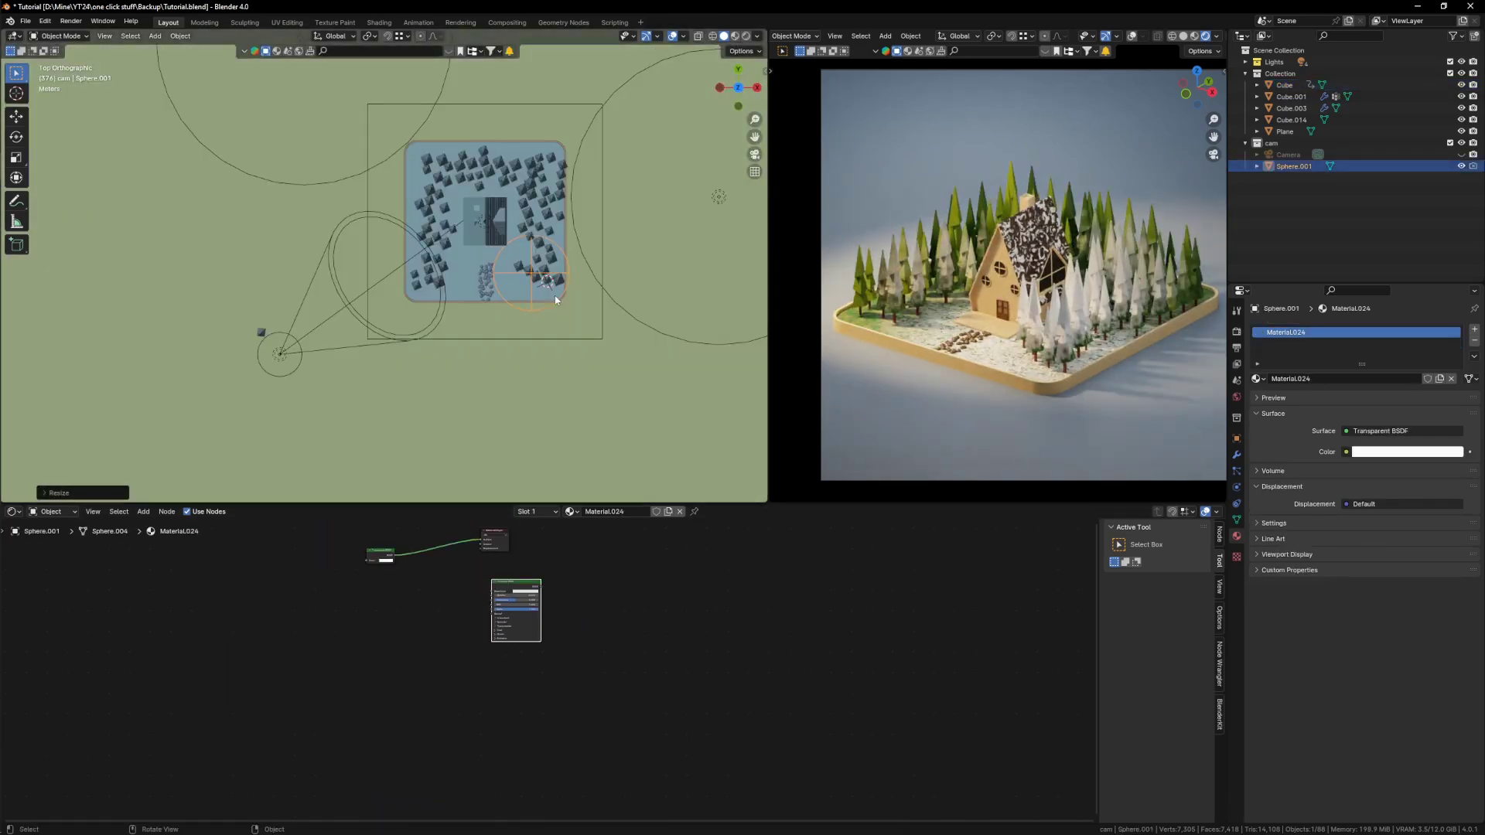
key("g")
left_click(632, 372)
key("s")
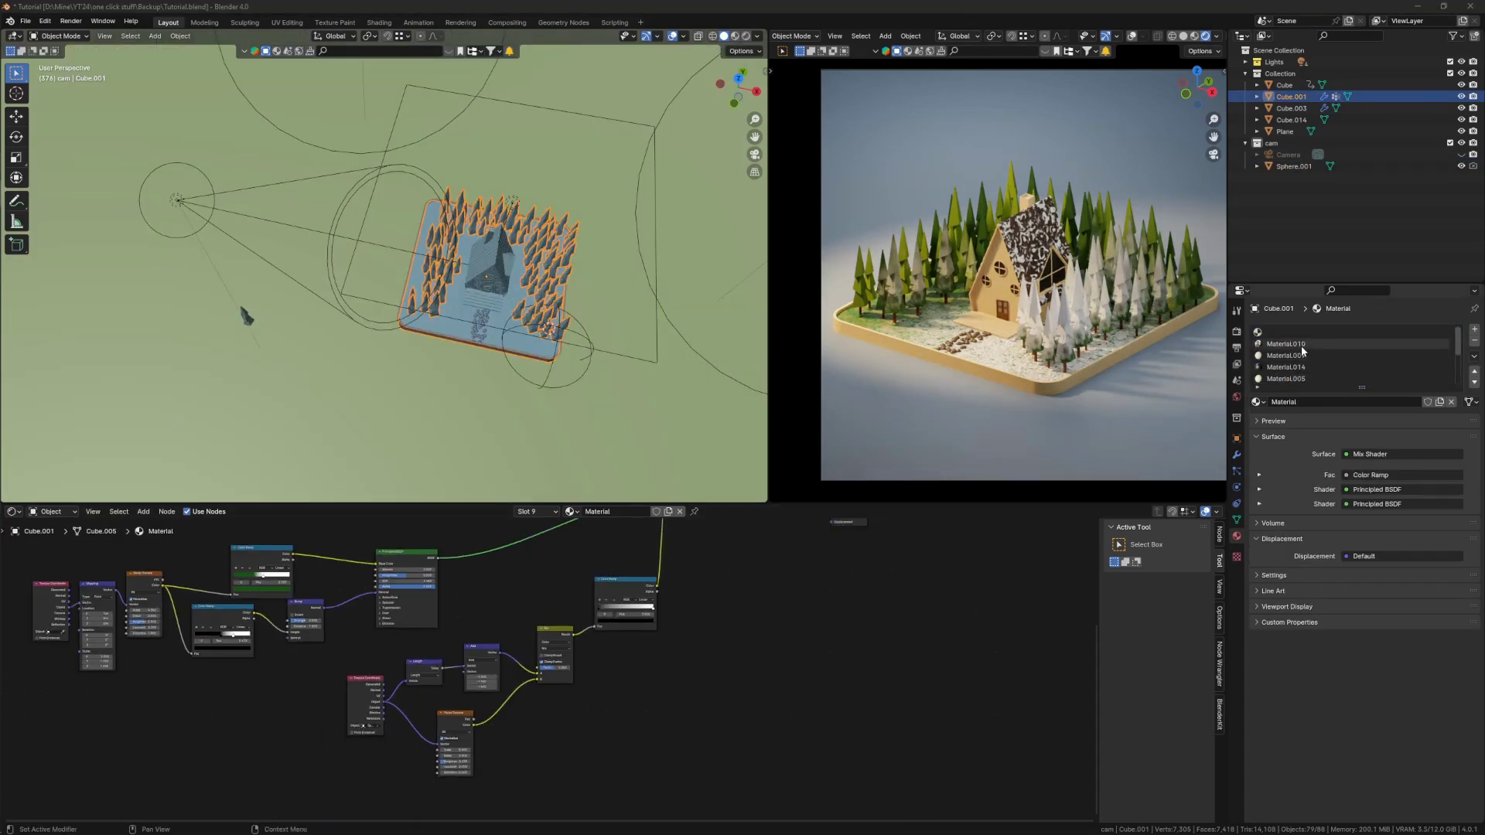
Step: Paste the mask nodes into the roof's Material.010 and connect their Color Ramp to the Mix Shader's Fac
left_click(1304, 343)
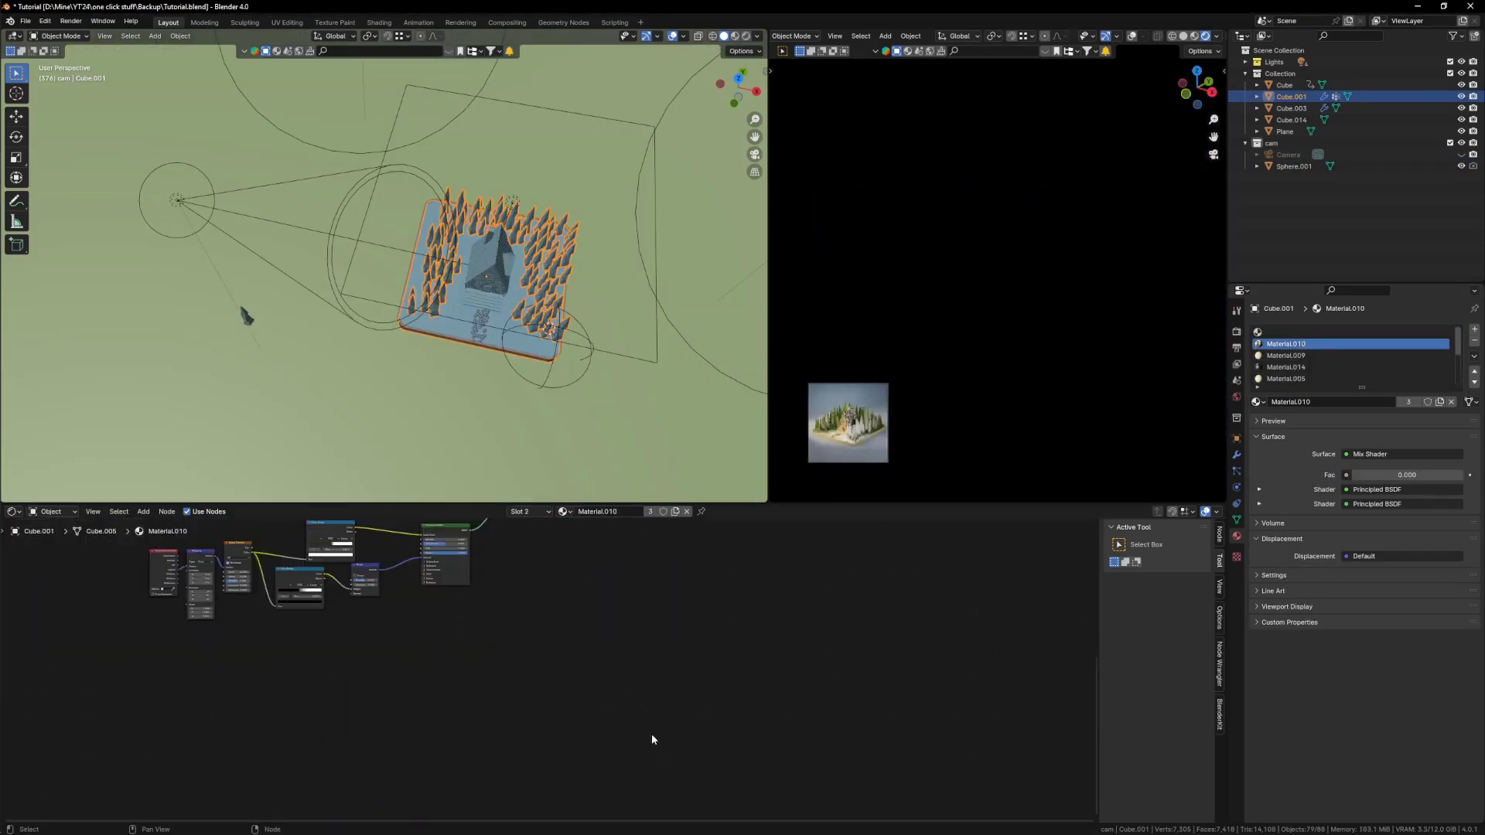
scroll(828, 429, "up", 4)
scroll(998, 384, "down", 4)
scroll(948, 420, "up", 7)
scroll(743, 576, "down", 3)
scroll(577, 643, "up", 3)
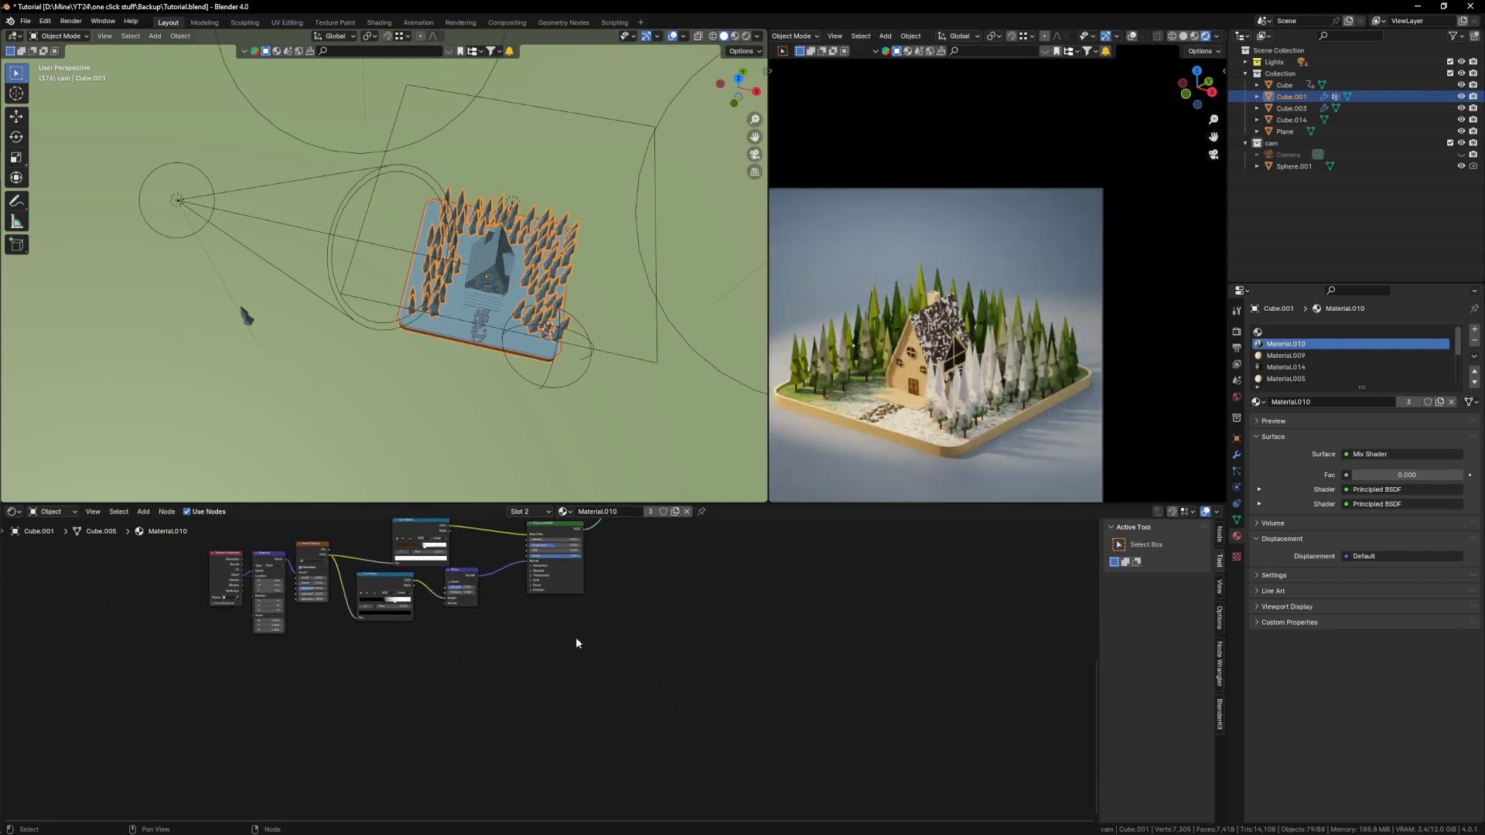
key("ctrl+v")
middle_click_drag(816, 566, 693, 653)
key("g")
left_click(510, 695)
scroll(510, 695, "up", 4)
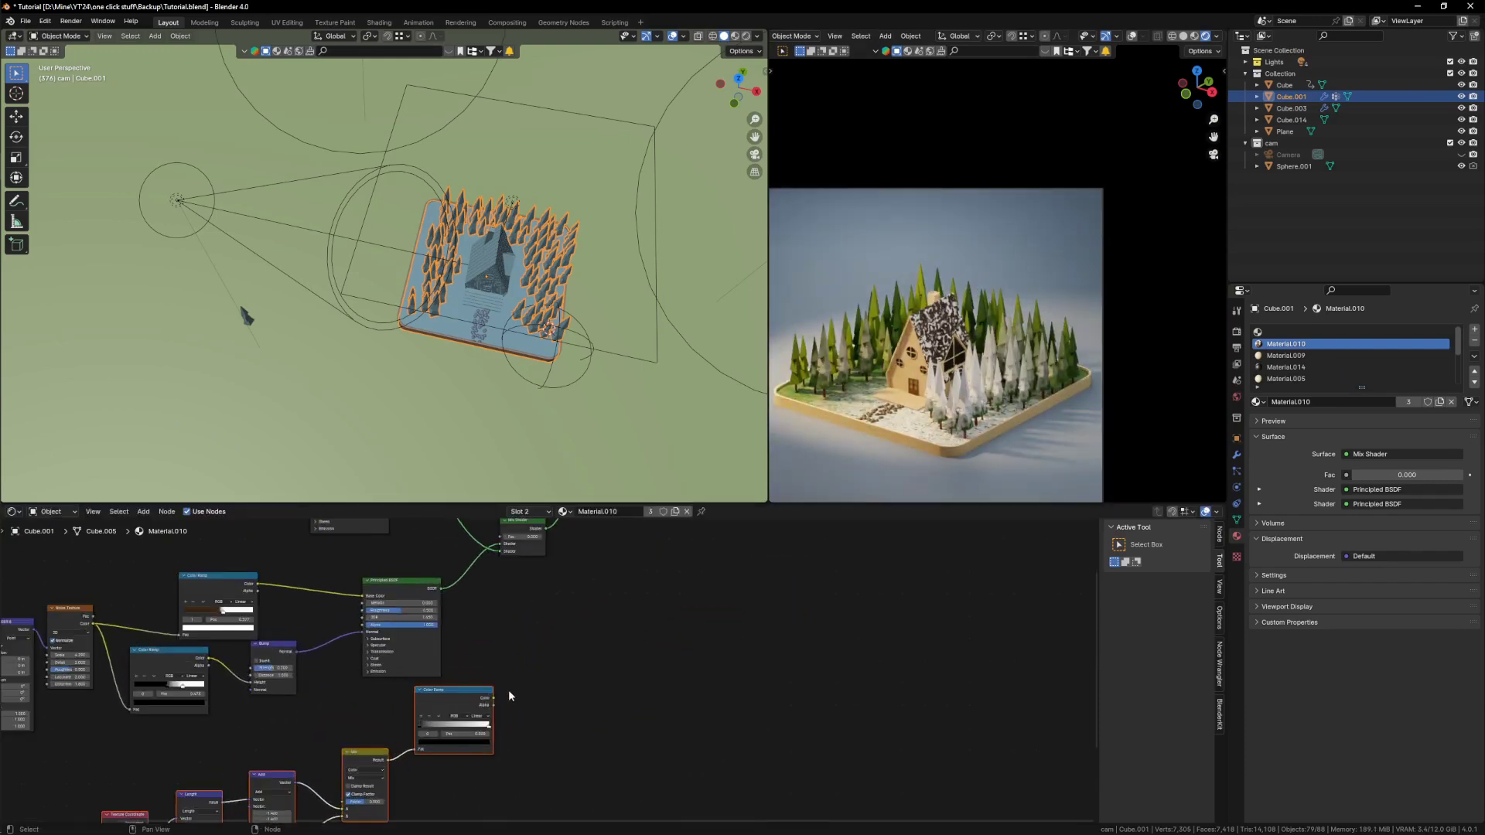
left_click_drag(530, 681, 500, 536)
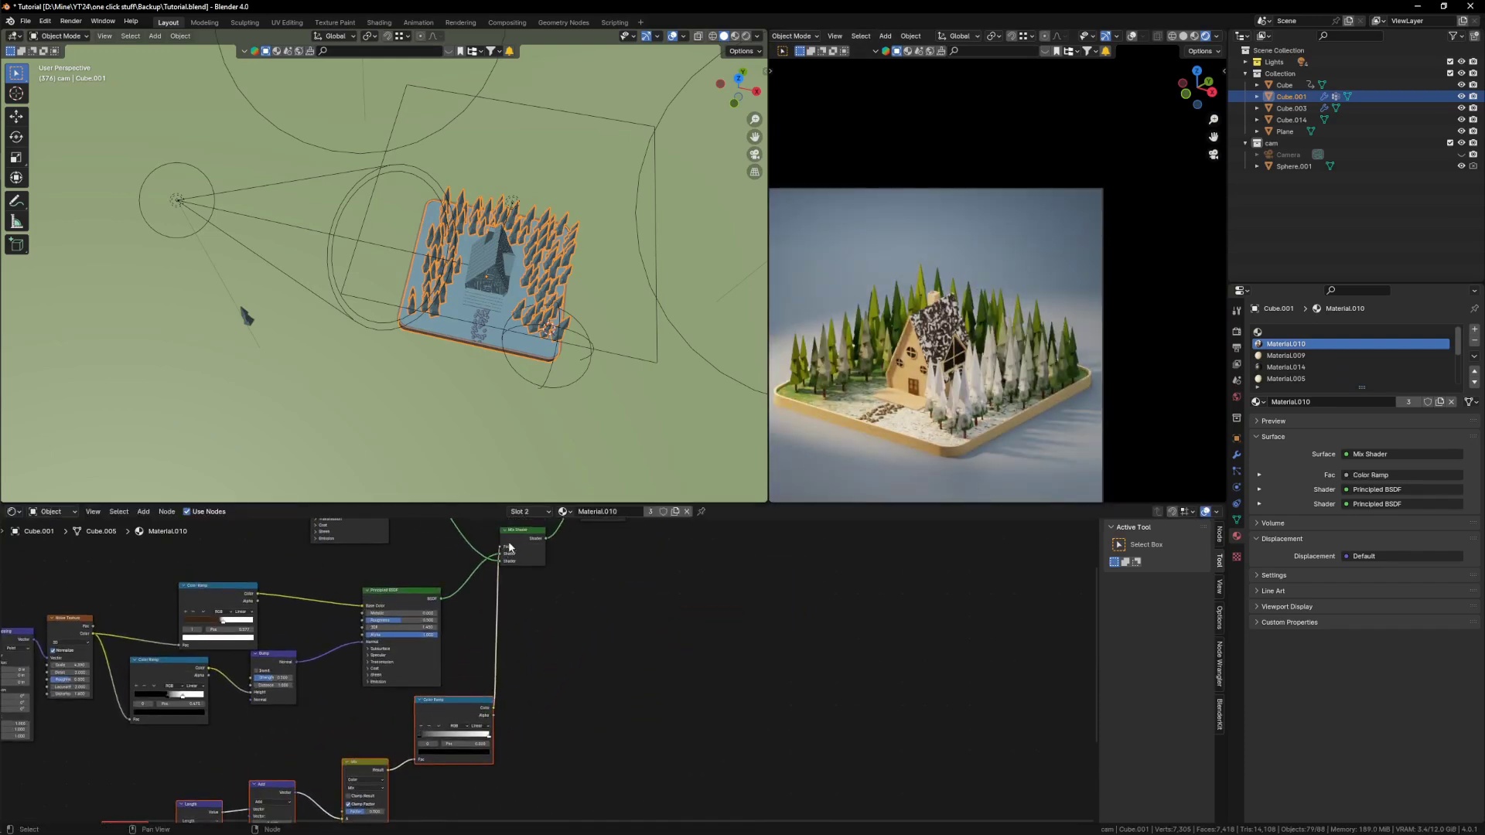
Step: Rescale the control sphere and move it in top view to the opposite side of the base, then return the render preview to camera view
middle_click_drag(579, 379, 586, 335)
key("s")
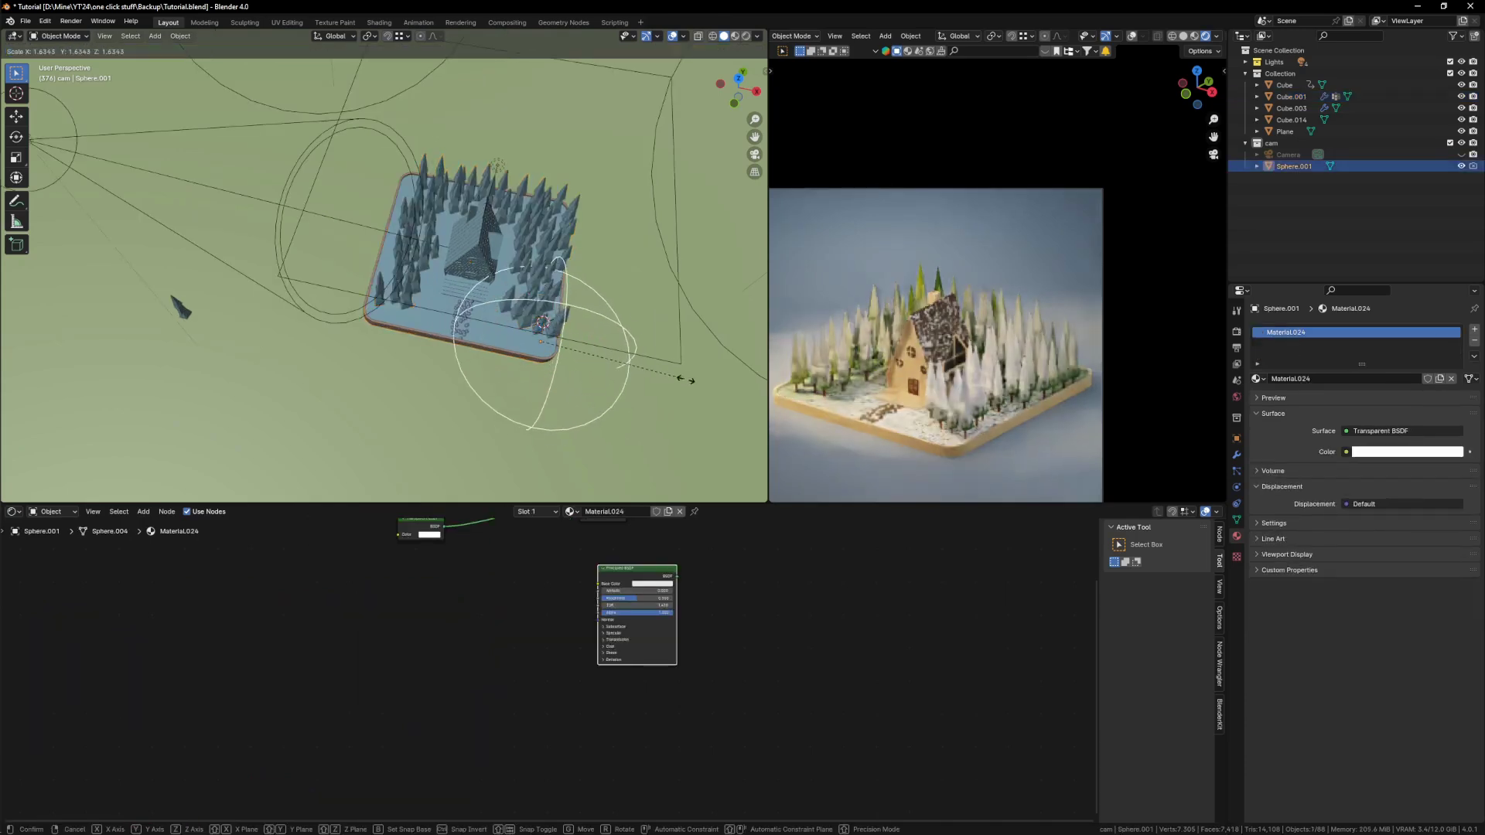
left_click(642, 389)
key("KP_7")
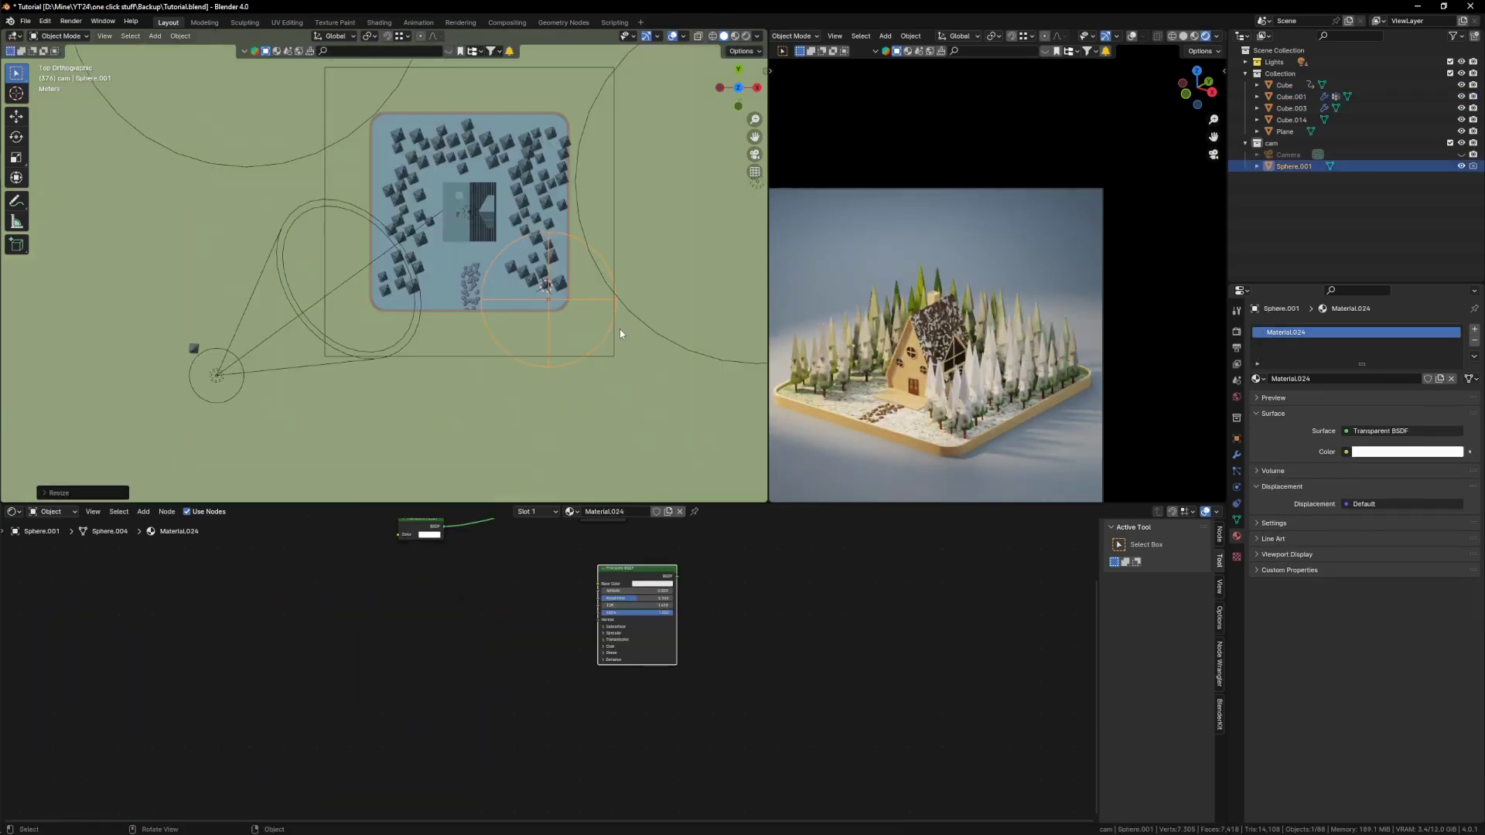
key("g")
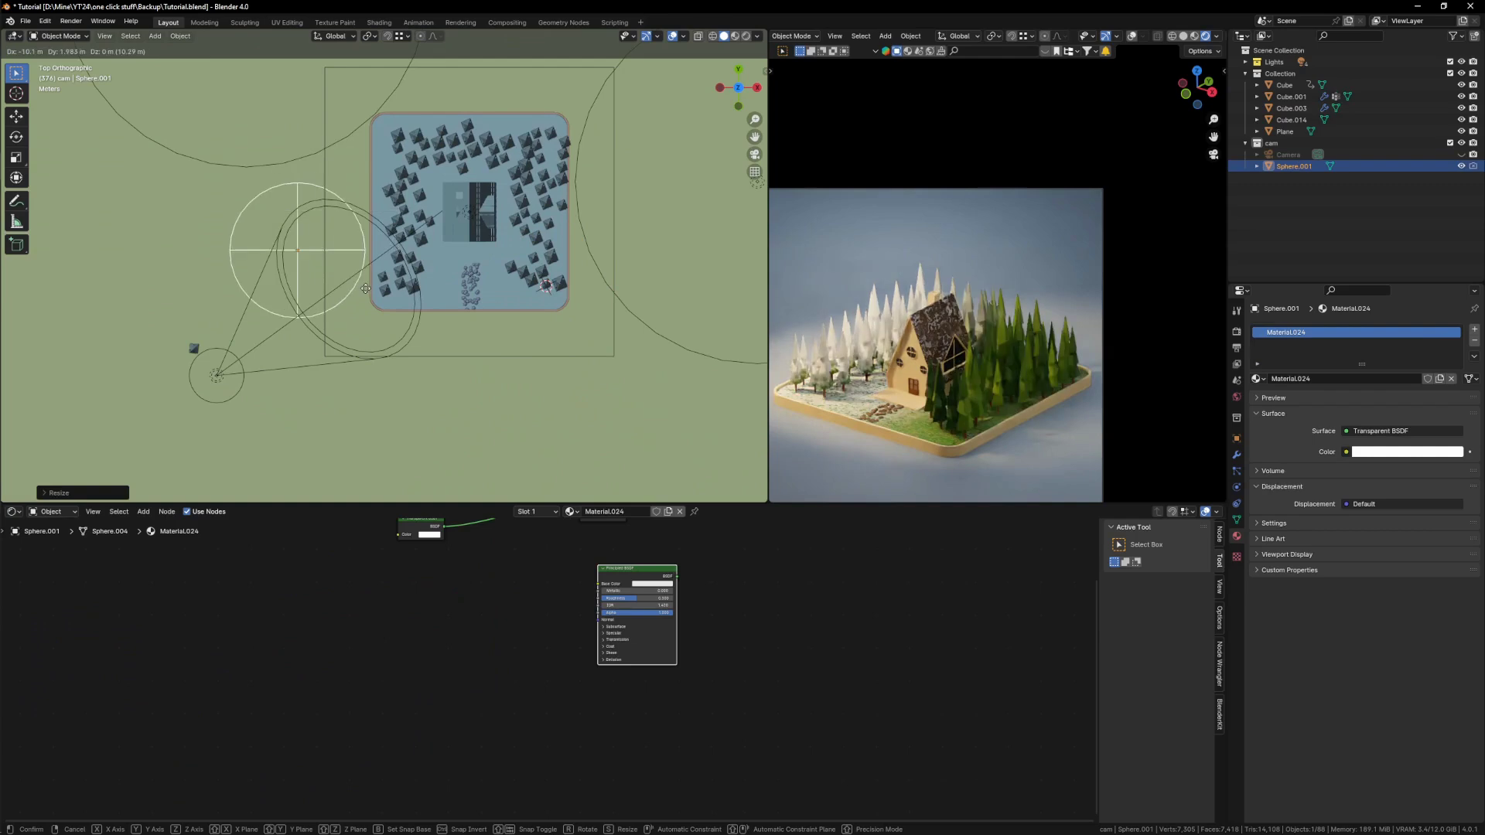
left_click(348, 324)
key("s")
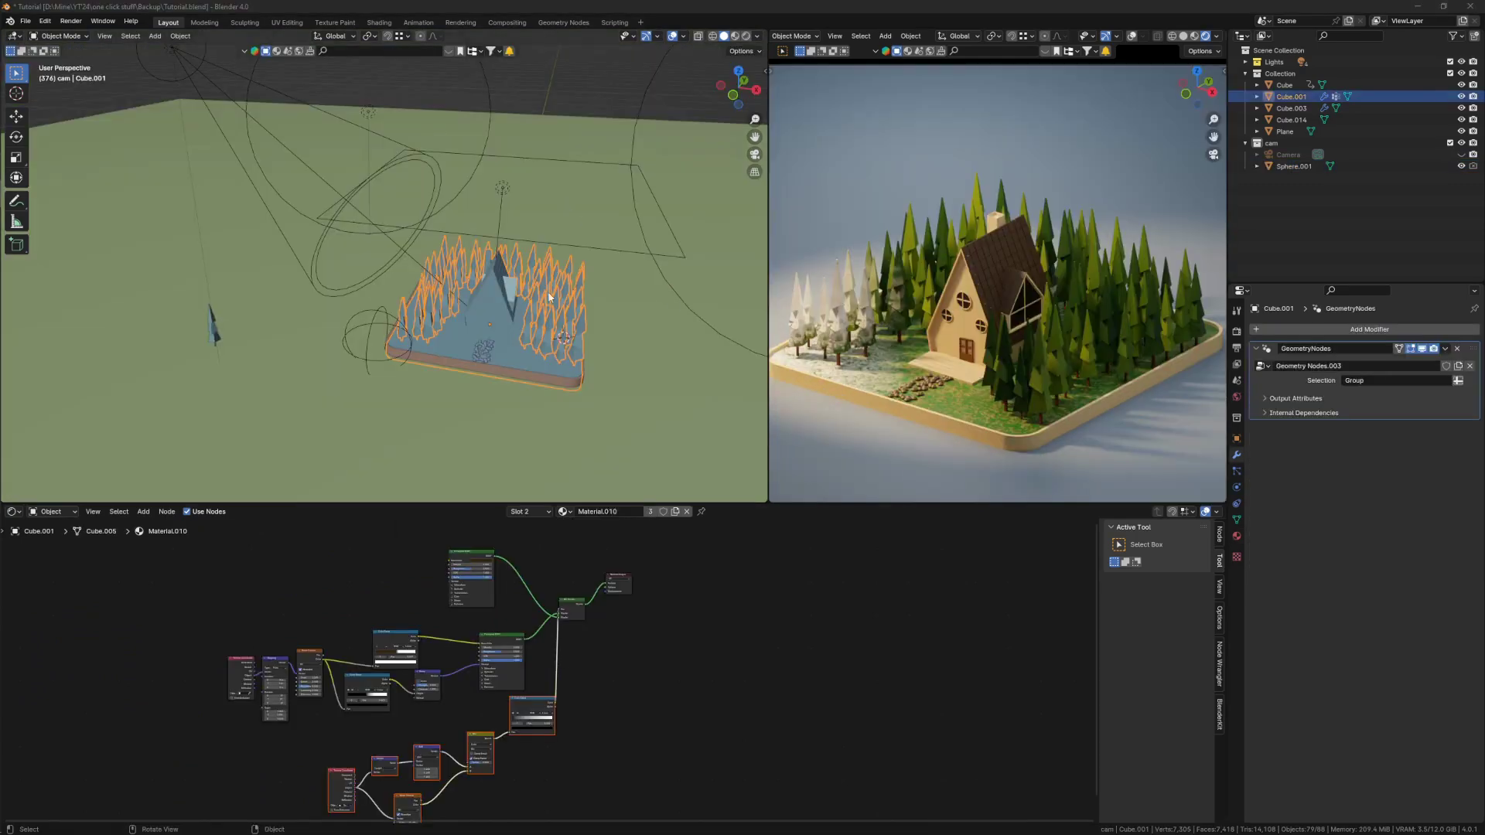
key("KP_0")
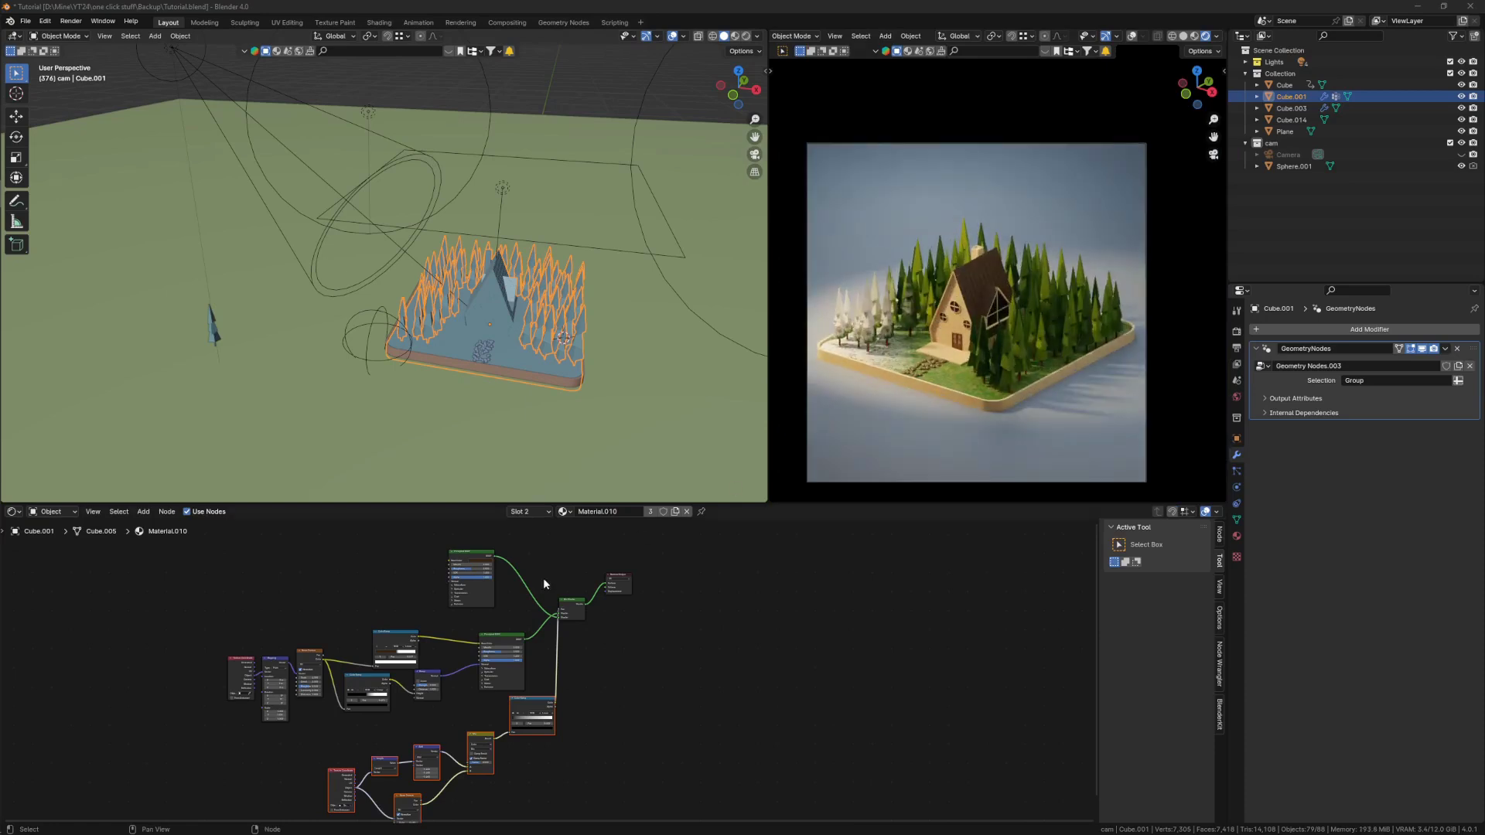
Step: Insert a Rotate Instances node between Scale Instances and Join Geometry in the trees' Geometry Nodes.003 setup
left_click(12, 511)
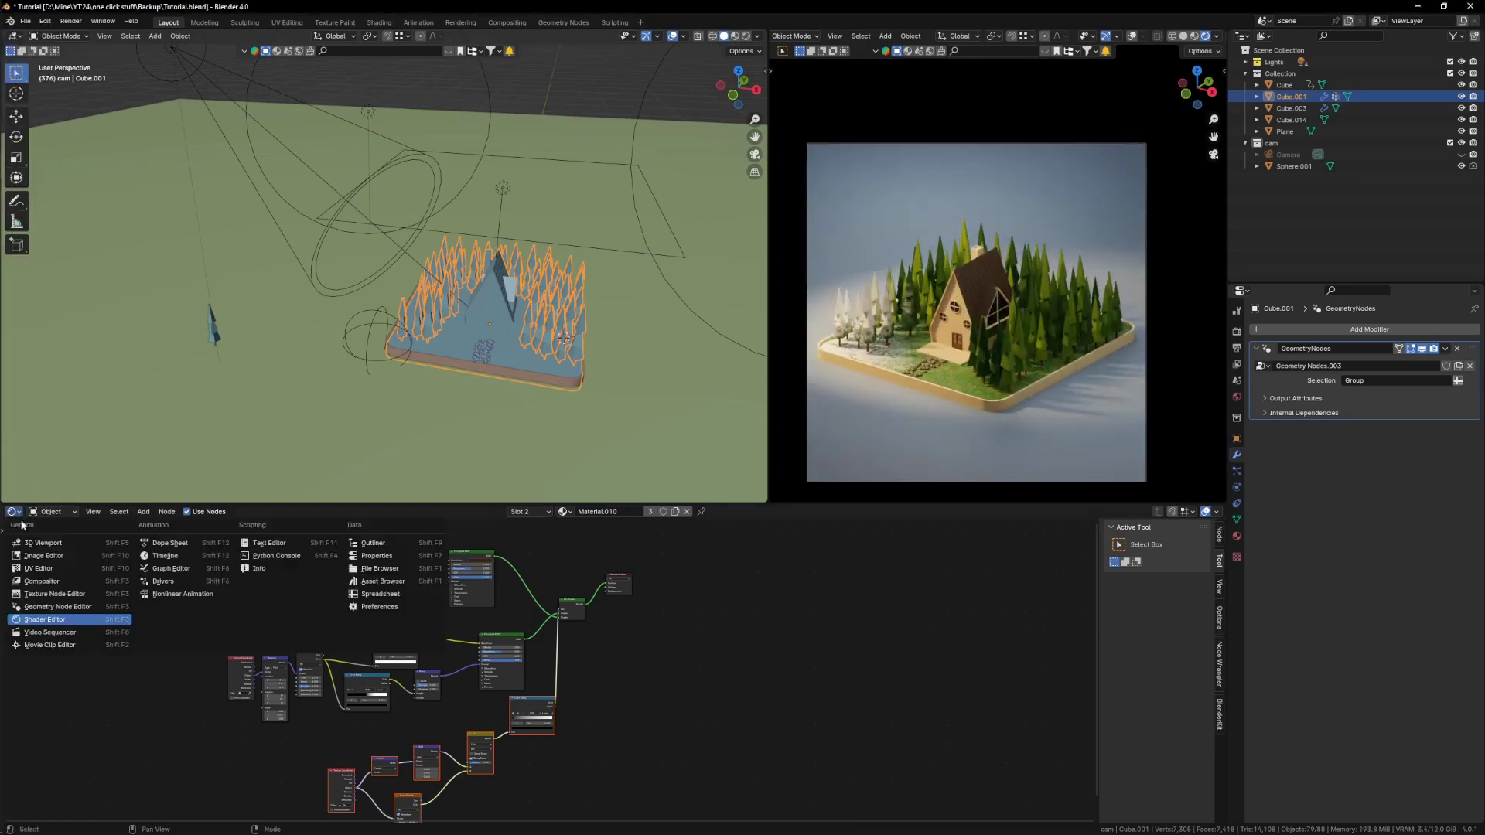
left_click(61, 609)
scroll(557, 655, "down", 5)
scroll(648, 649, "up", 10)
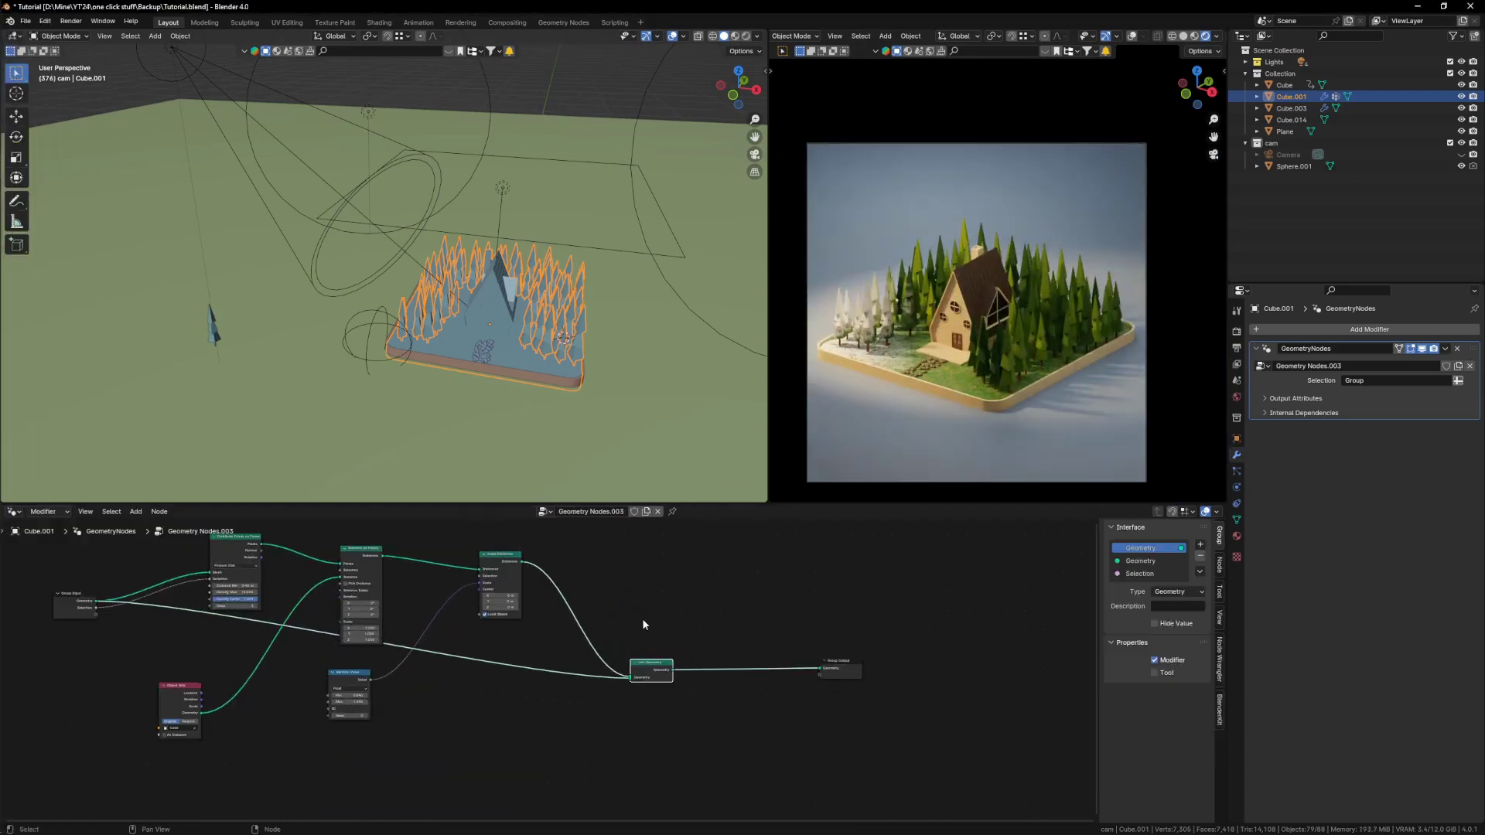
middle_click_drag(643, 619, 671, 647)
key("shift+a")
left_click(769, 583)
type("rotat")
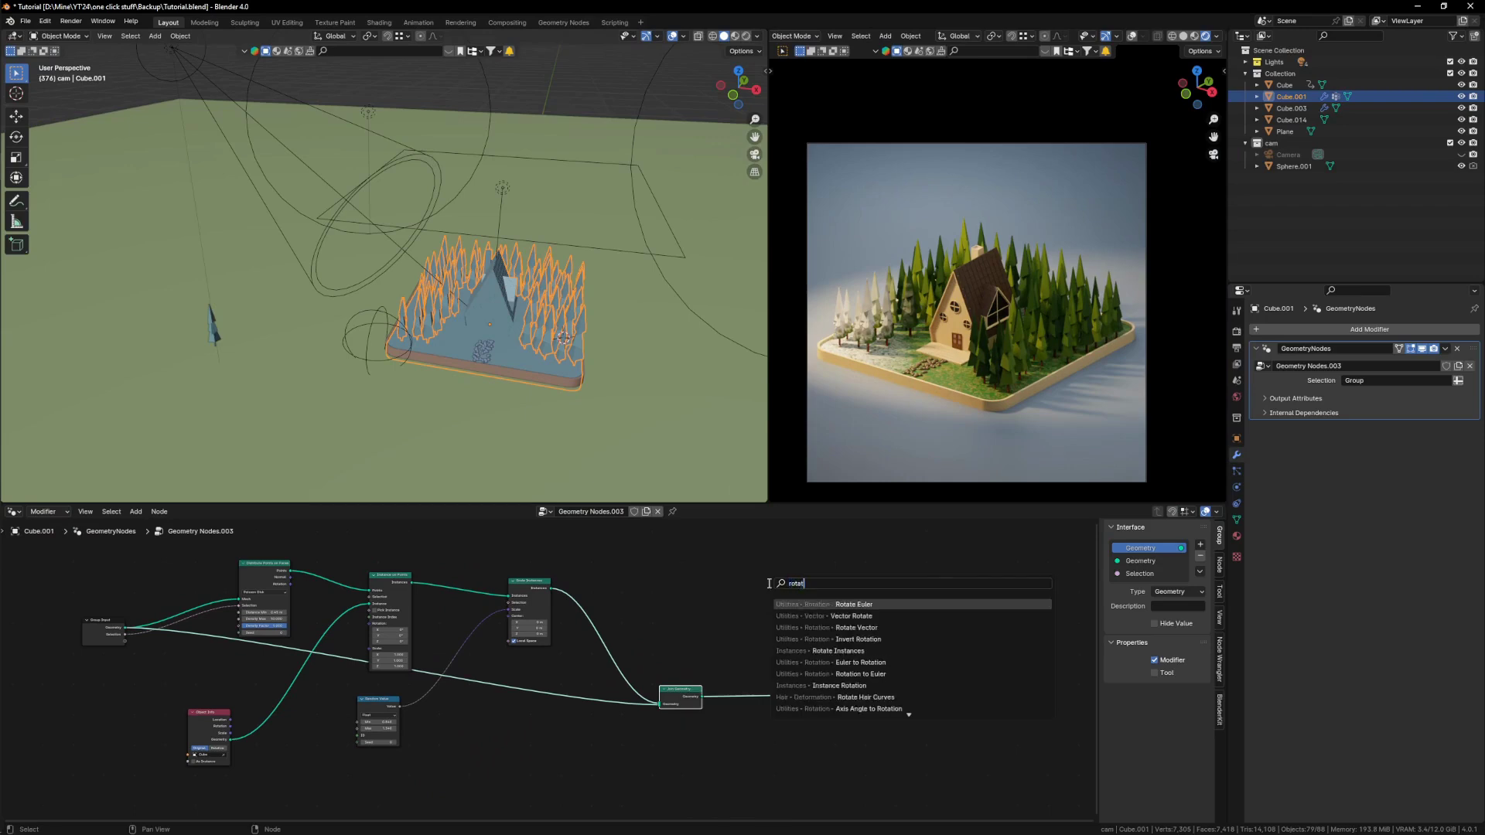
type("e ins")
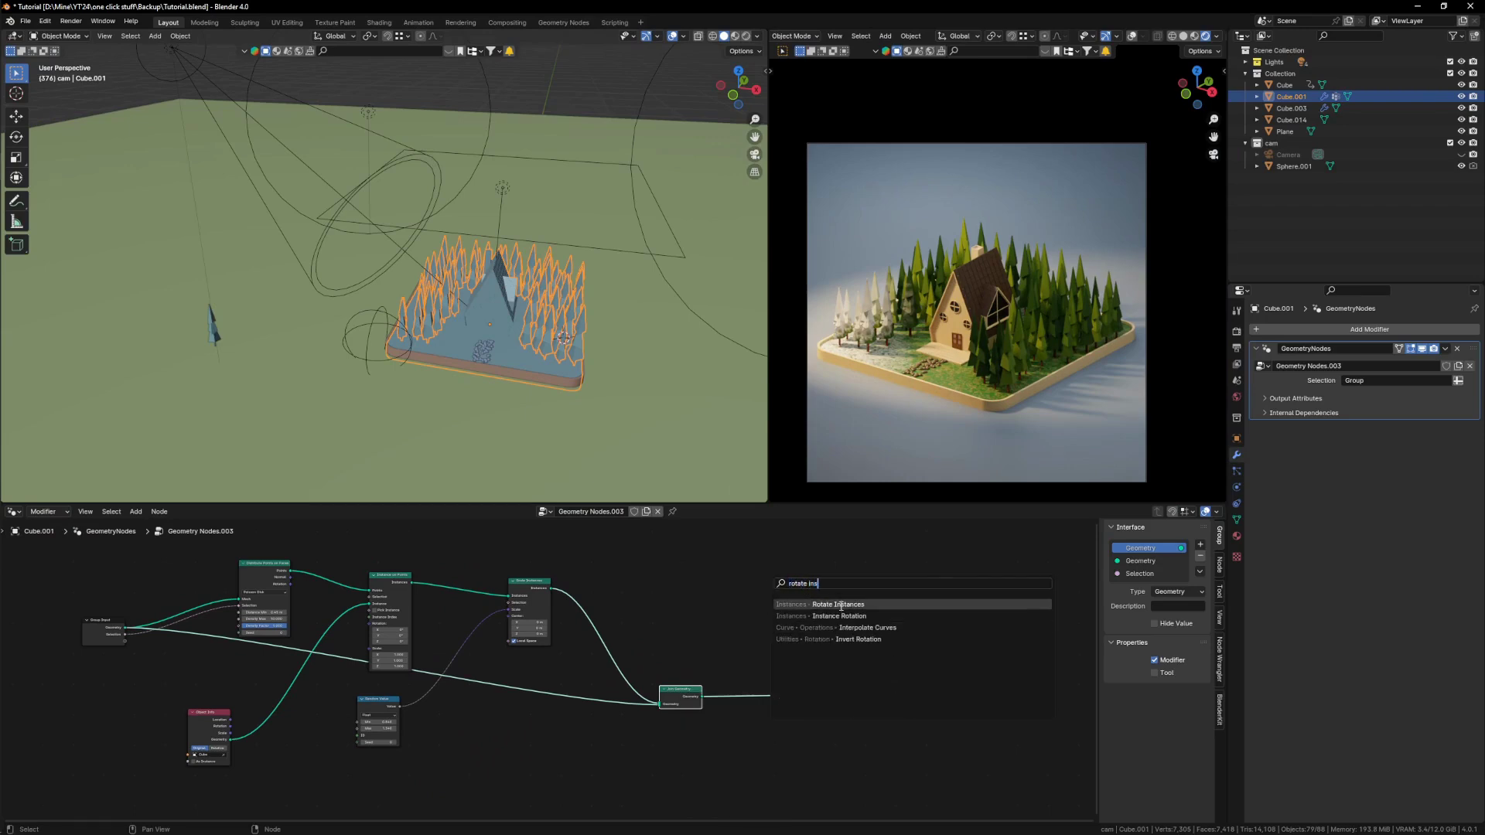
left_click(838, 605)
left_click(604, 577)
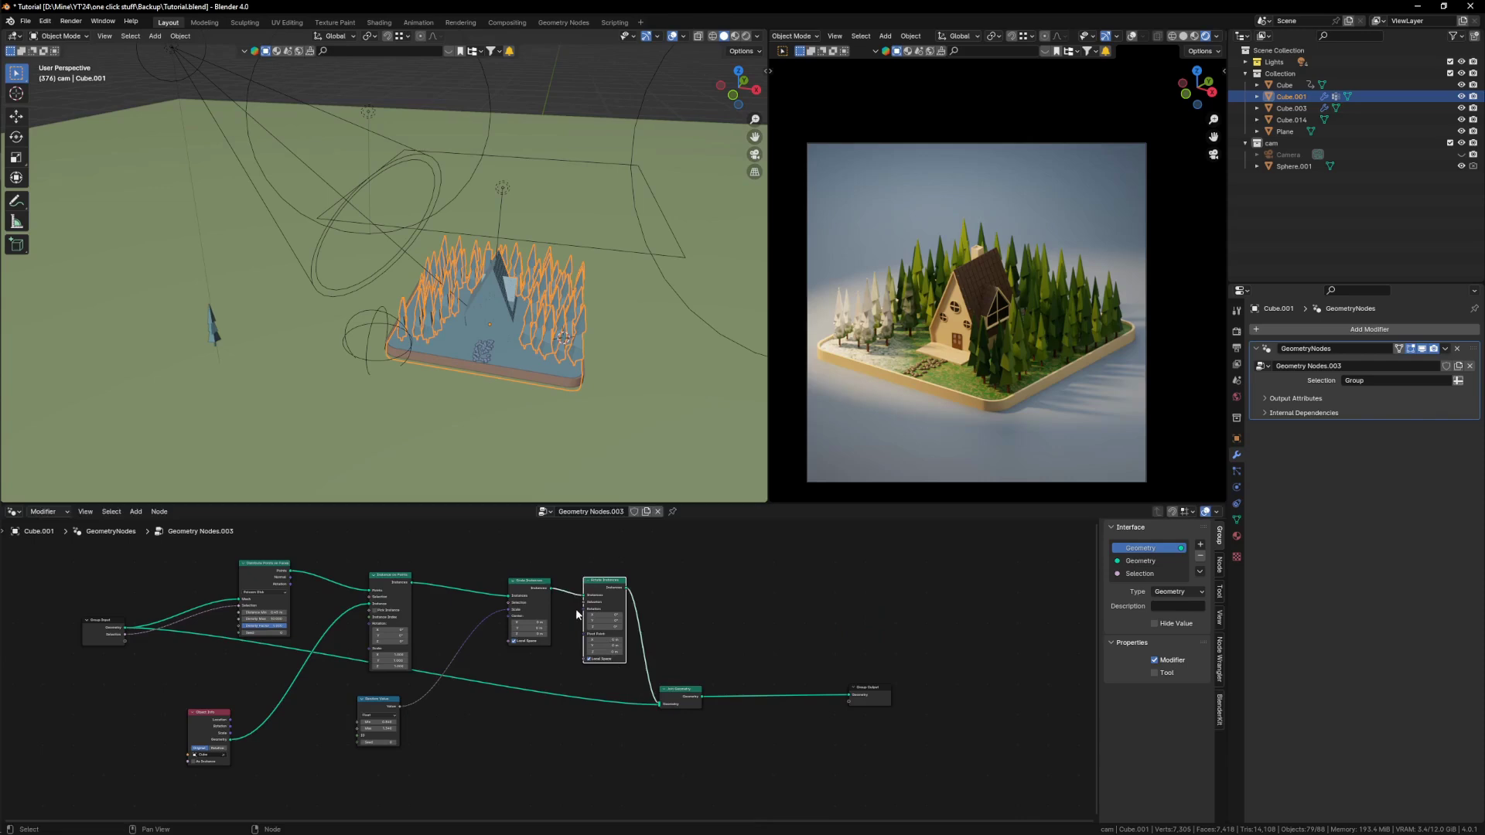
Step: Add a second Random Value node beside the existing one, below the Scale Instances node
scroll(572, 589, "up", 2)
key("shift+a")
type("ra")
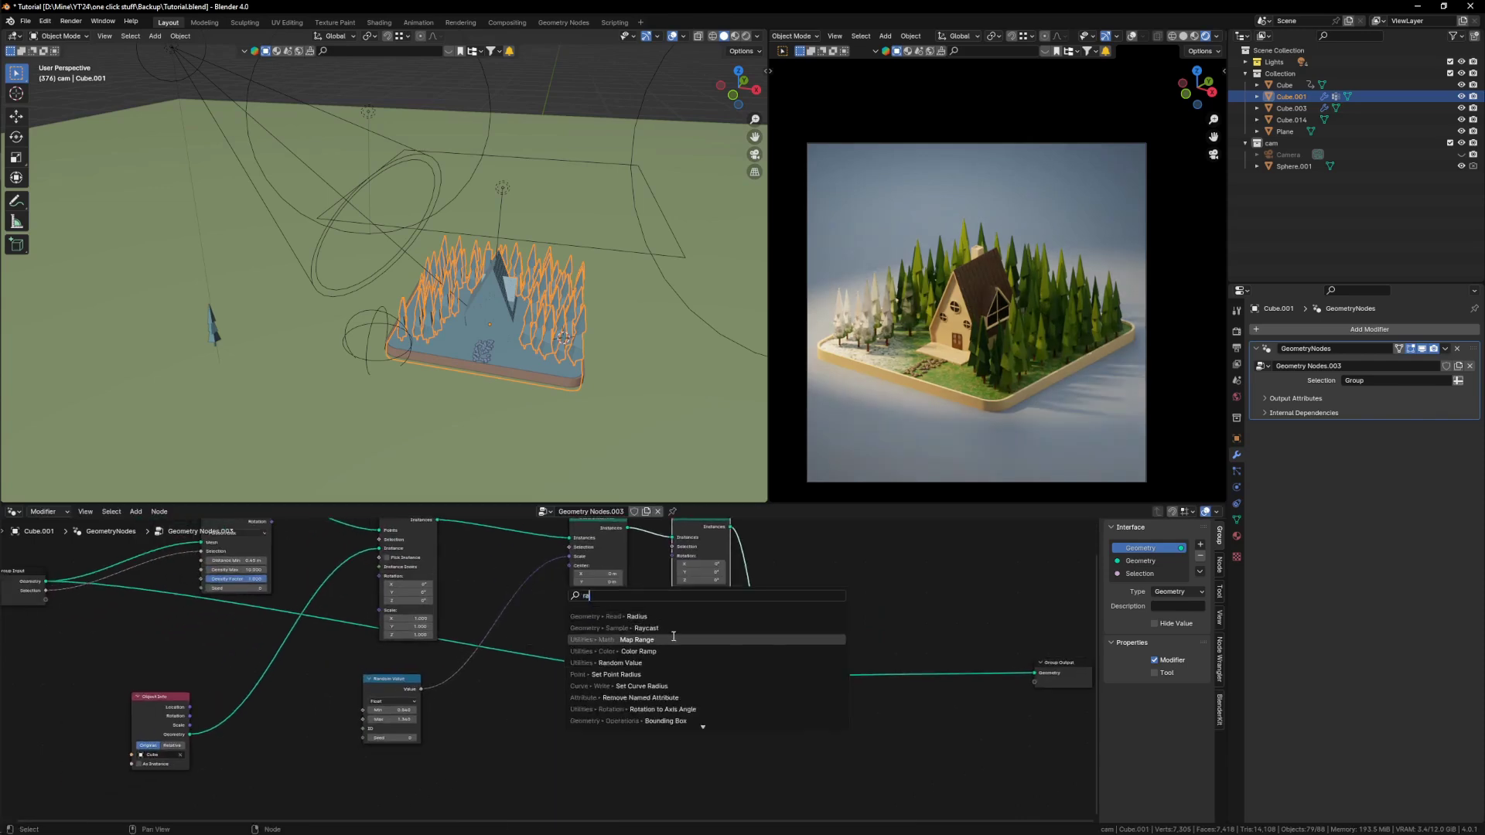
type("ndom")
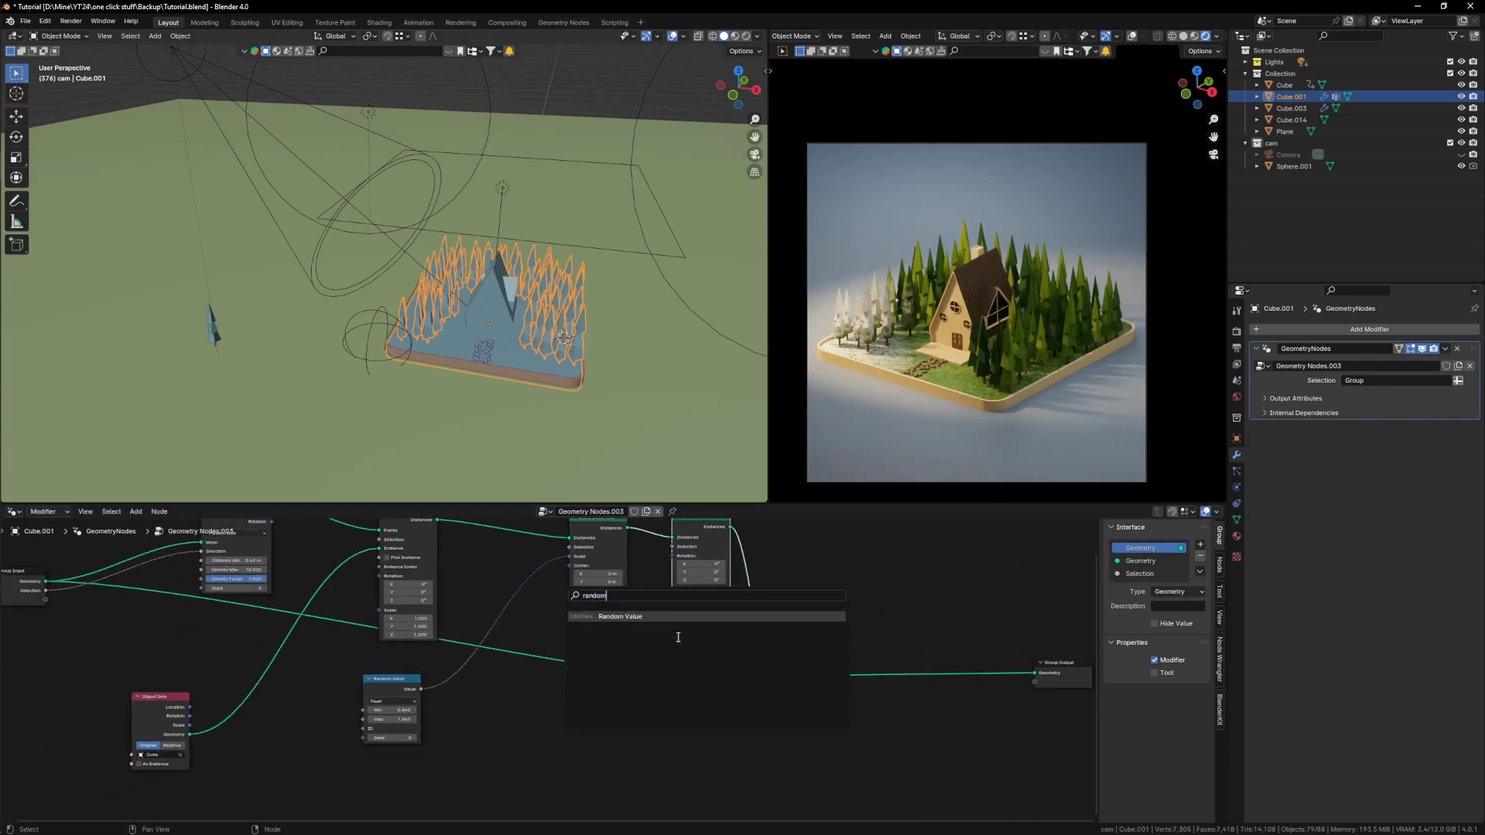
left_click(678, 614)
left_click(516, 684)
scroll(603, 688, "up", 3)
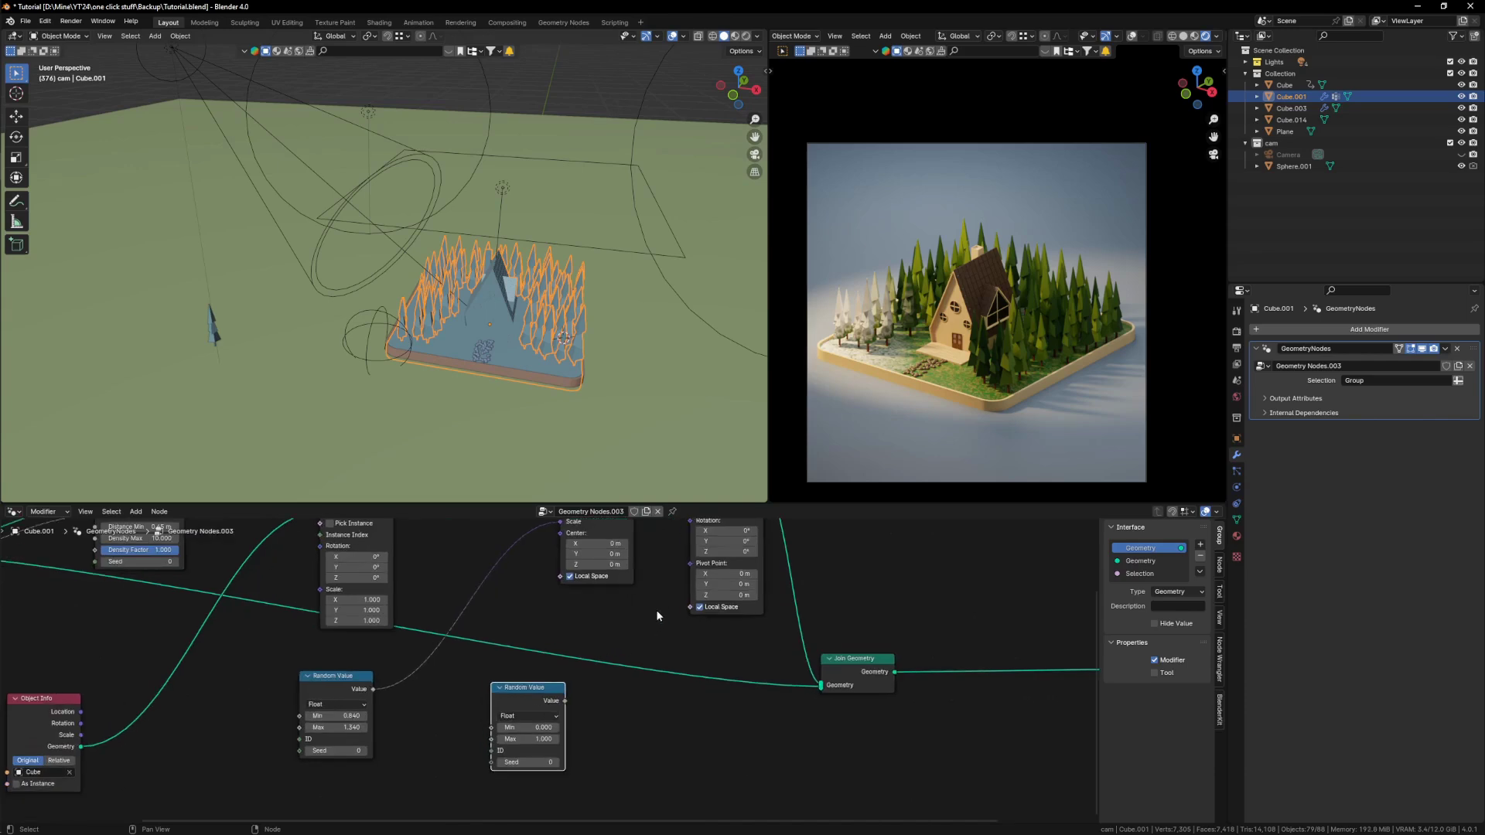
Step: Add a Combine XYZ node and connect the new Random Value's output to its Z input
key("shift+a")
type("co")
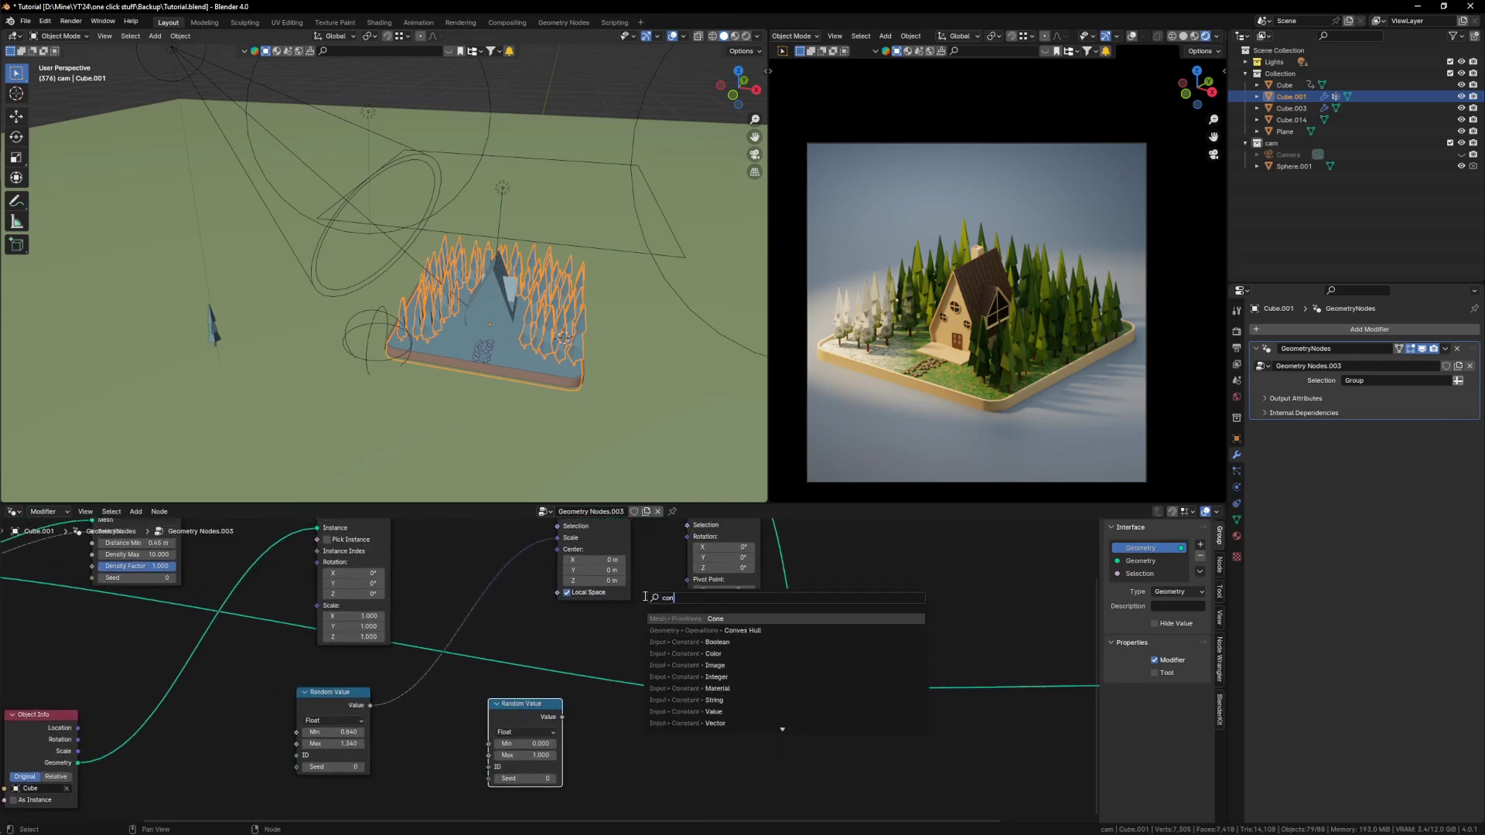
type("mbi")
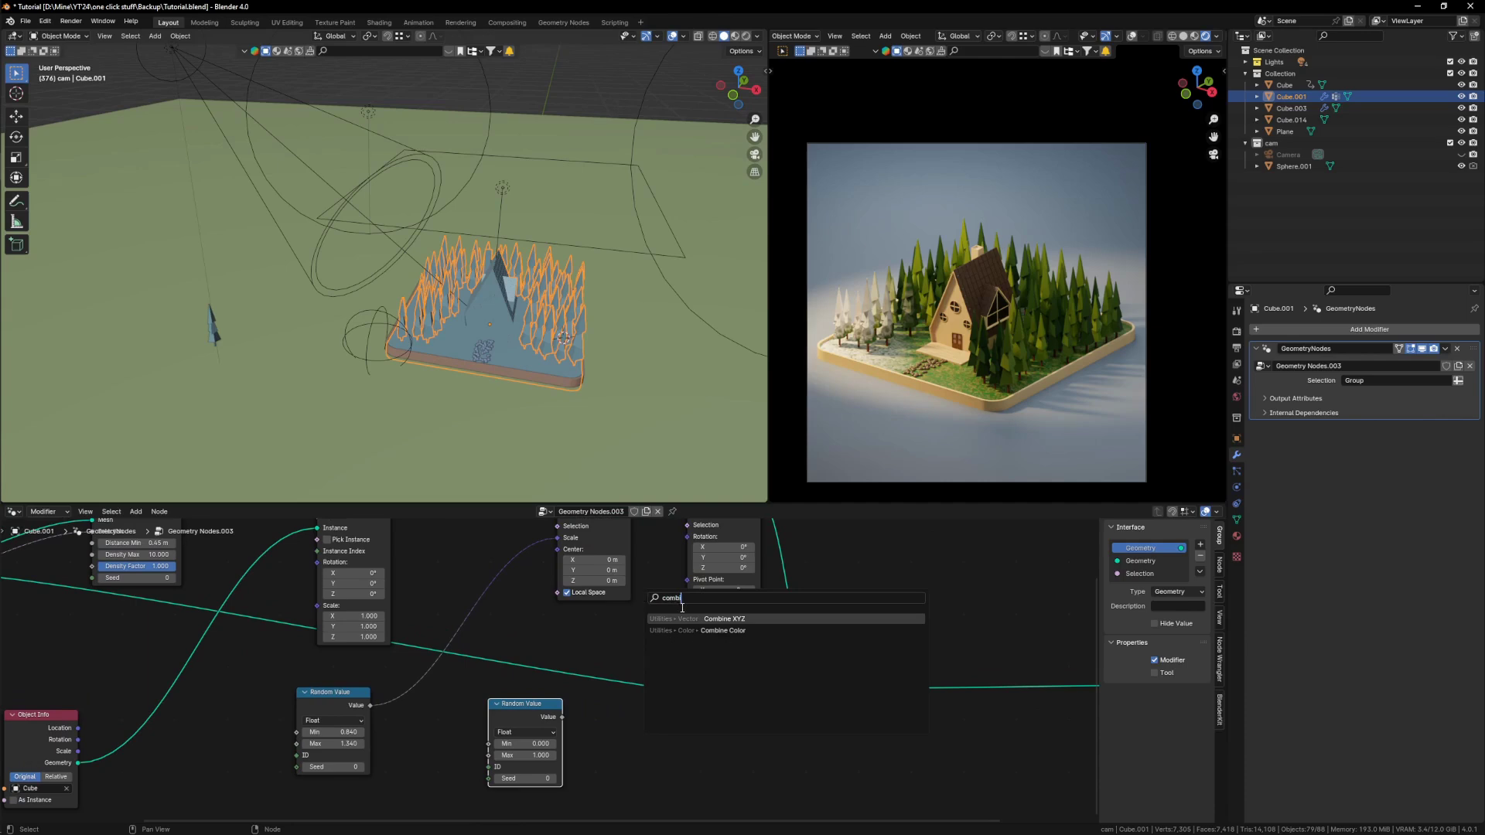
key("Return")
left_click_drag(602, 777, 603, 777)
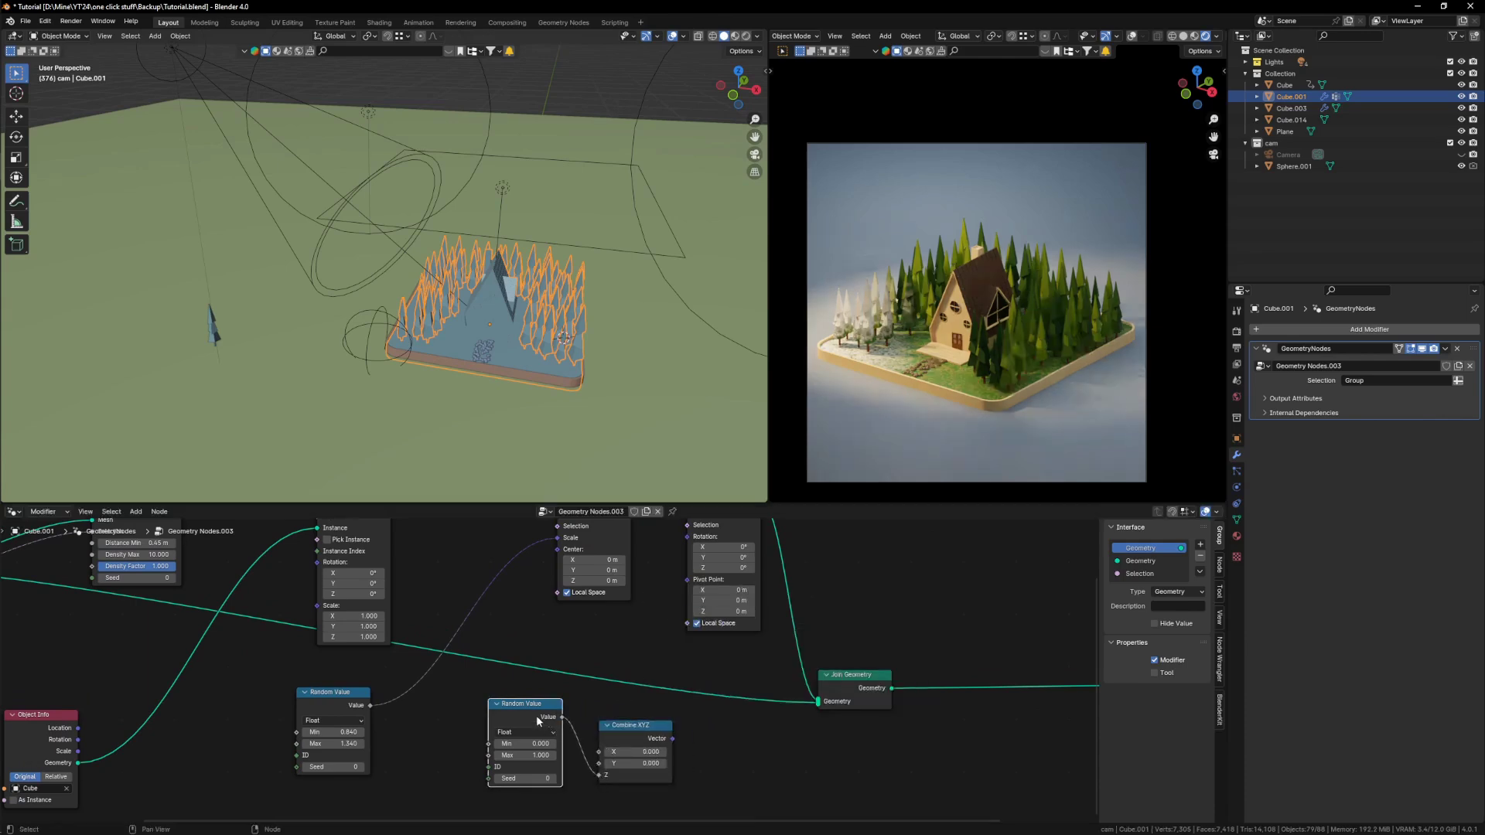
Step: Connect the Combine XYZ vector output to the Rotation input of the Rotate Instances node
left_click_drag(536, 715, 502, 730)
middle_click_drag(653, 658, 629, 726)
left_click_drag(649, 808, 774, 661)
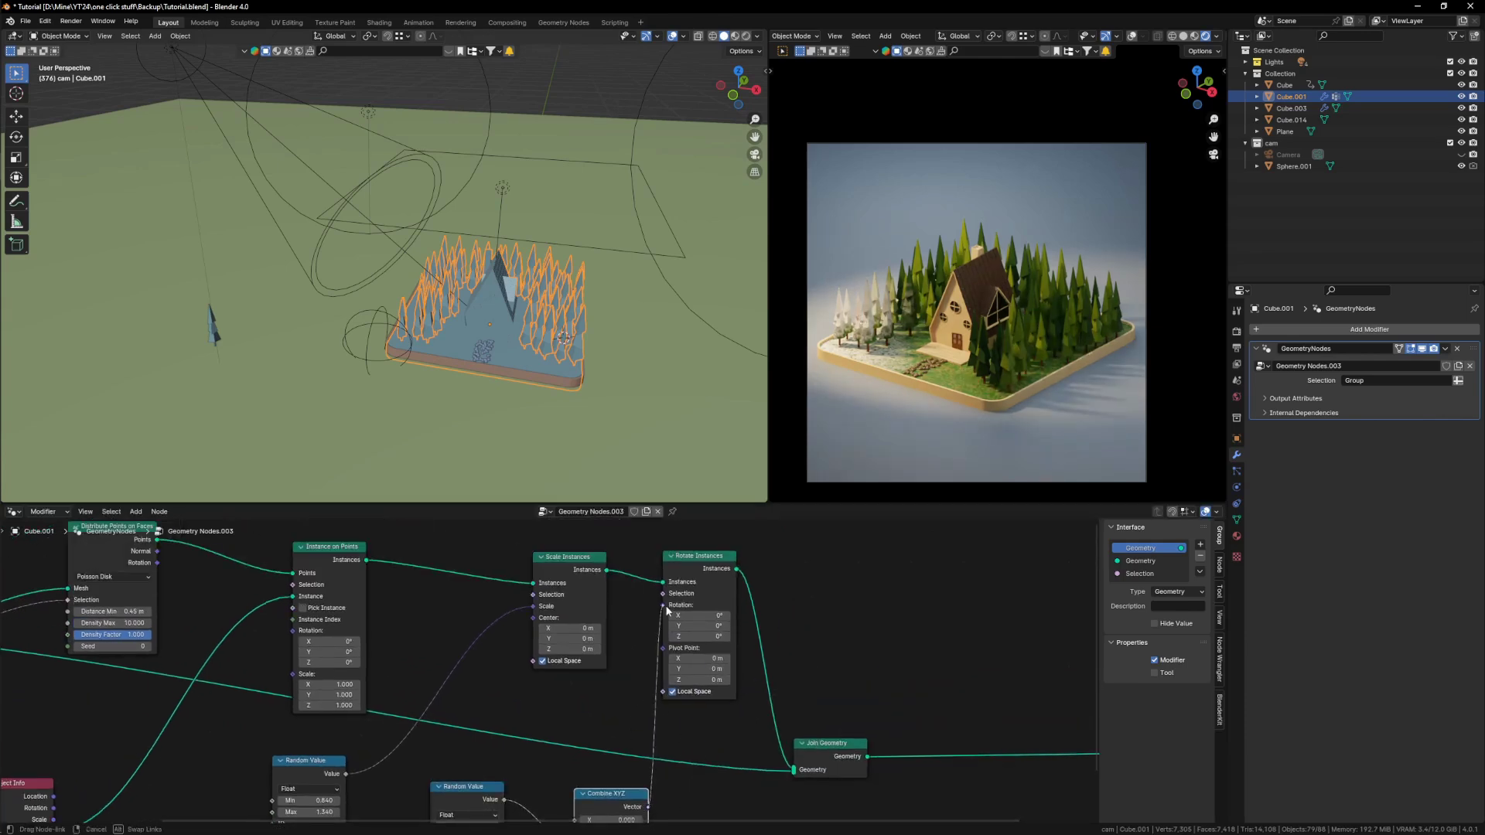
left_click_drag(667, 610, 665, 607)
Step: Set the rotation Random Value node's Min to 1.700 and Max to 3.400
scroll(947, 269, "up", 2)
scroll(673, 657, "down", 4)
middle_click_drag(508, 802, 532, 706)
scroll(532, 706, "up", 7)
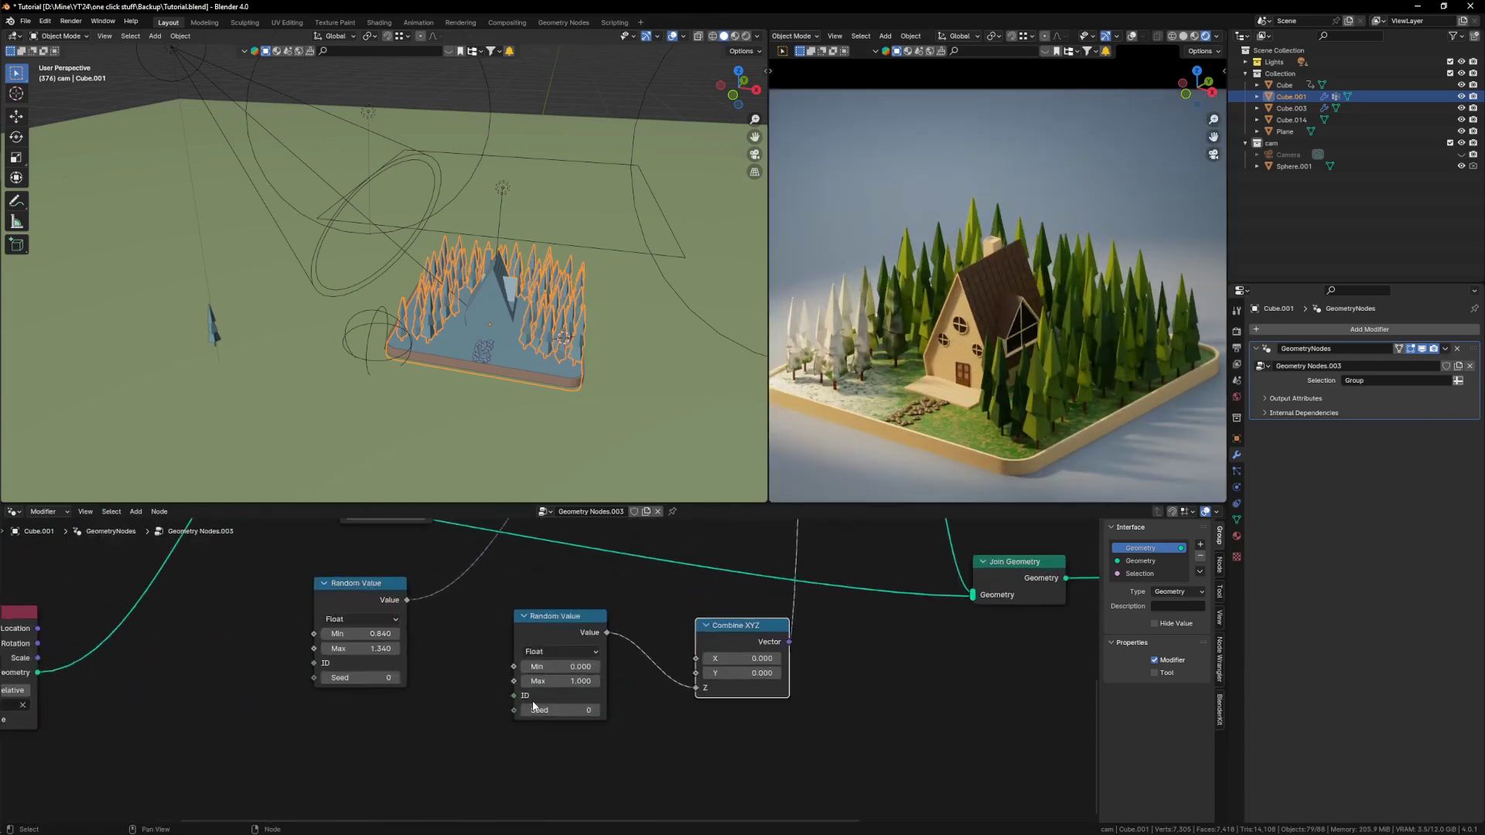
scroll(564, 686, "up", 6)
left_click_drag(566, 654, 602, 678)
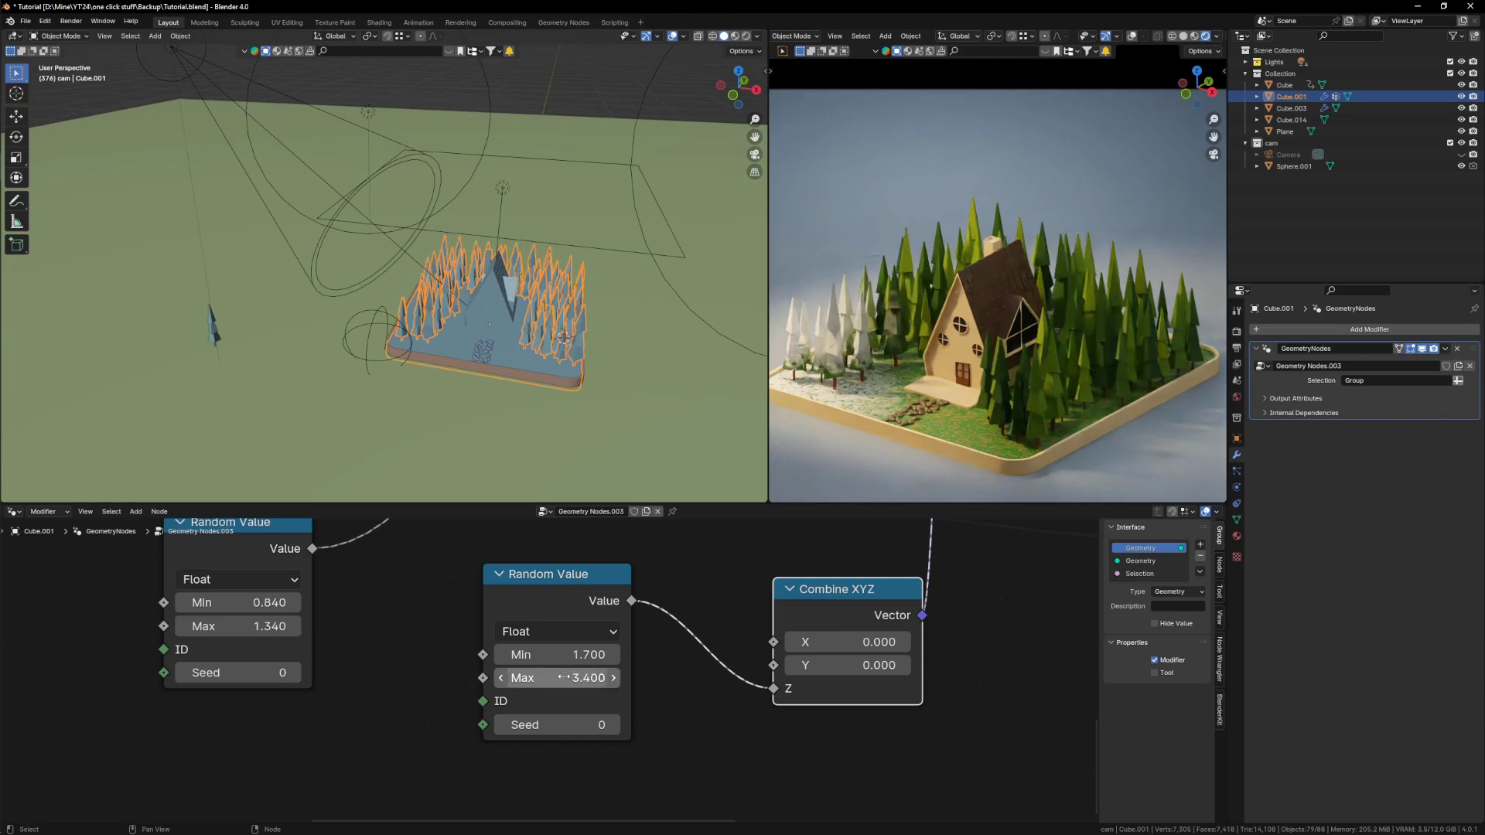
scroll(1050, 317, "down", 3)
scroll(725, 707, "down", 5)
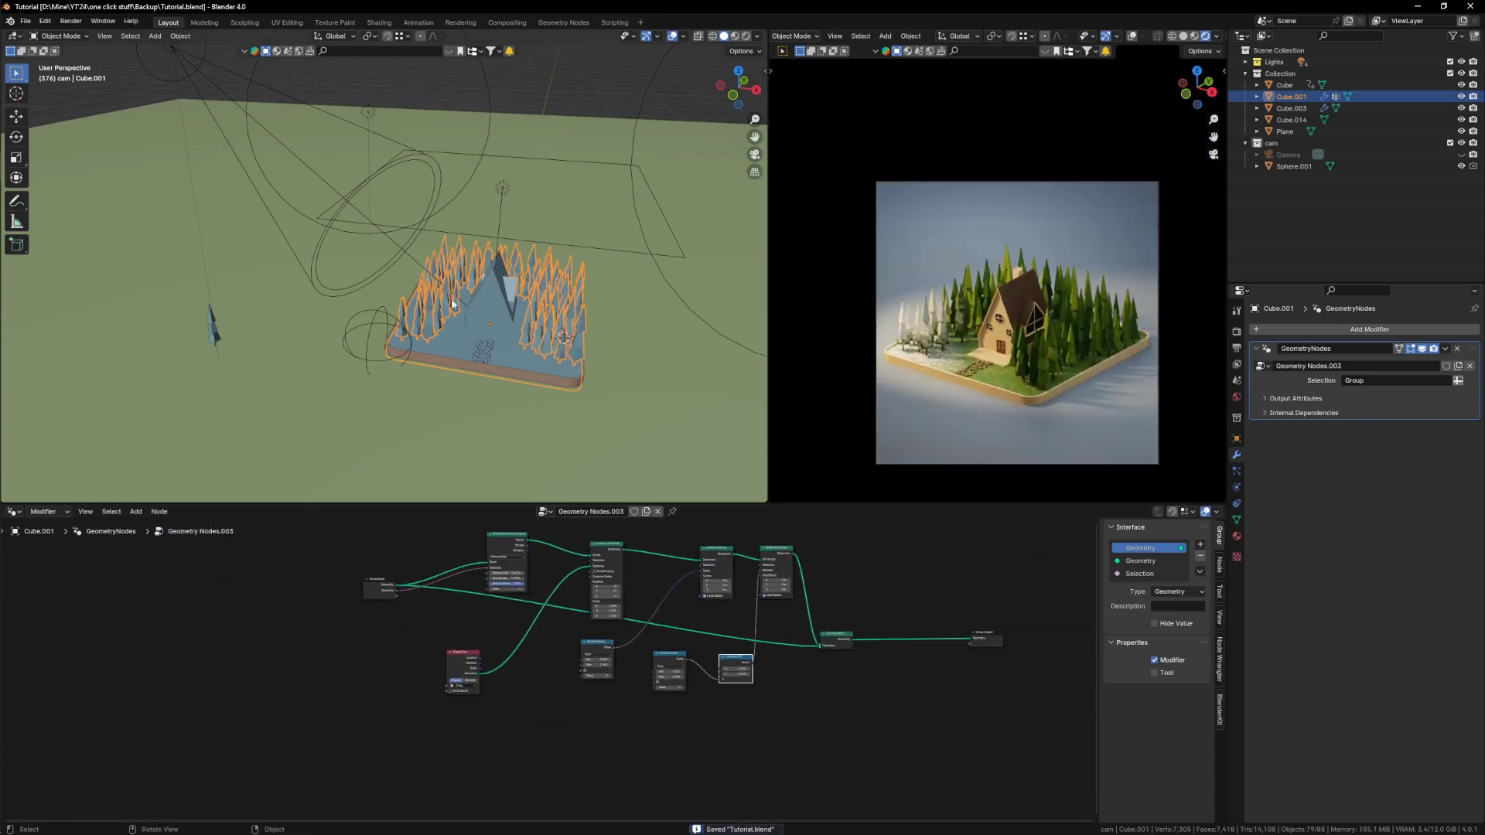
scroll(357, 304, "up", 2)
left_click(333, 274)
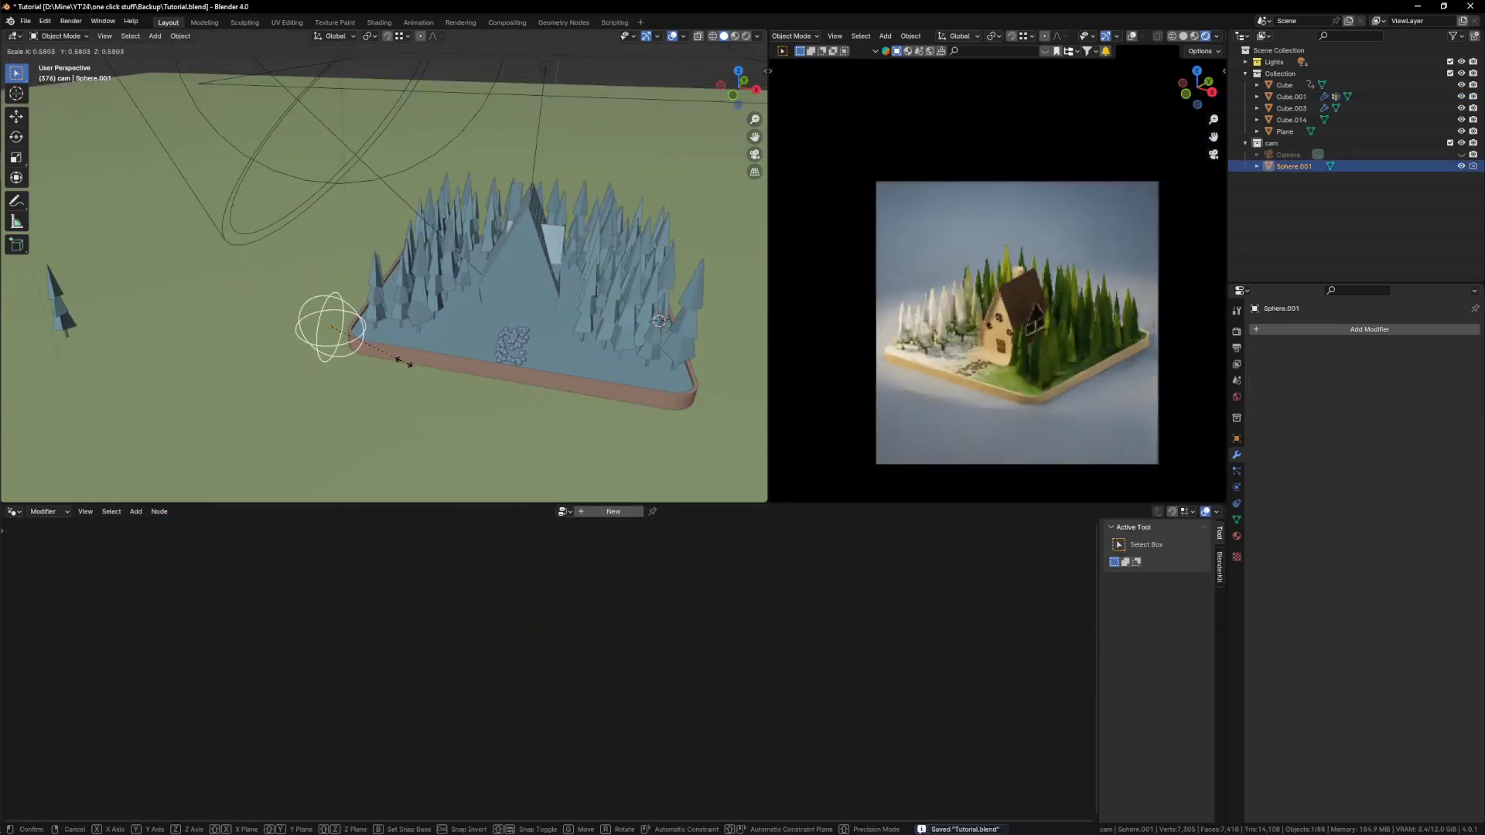
key("s")
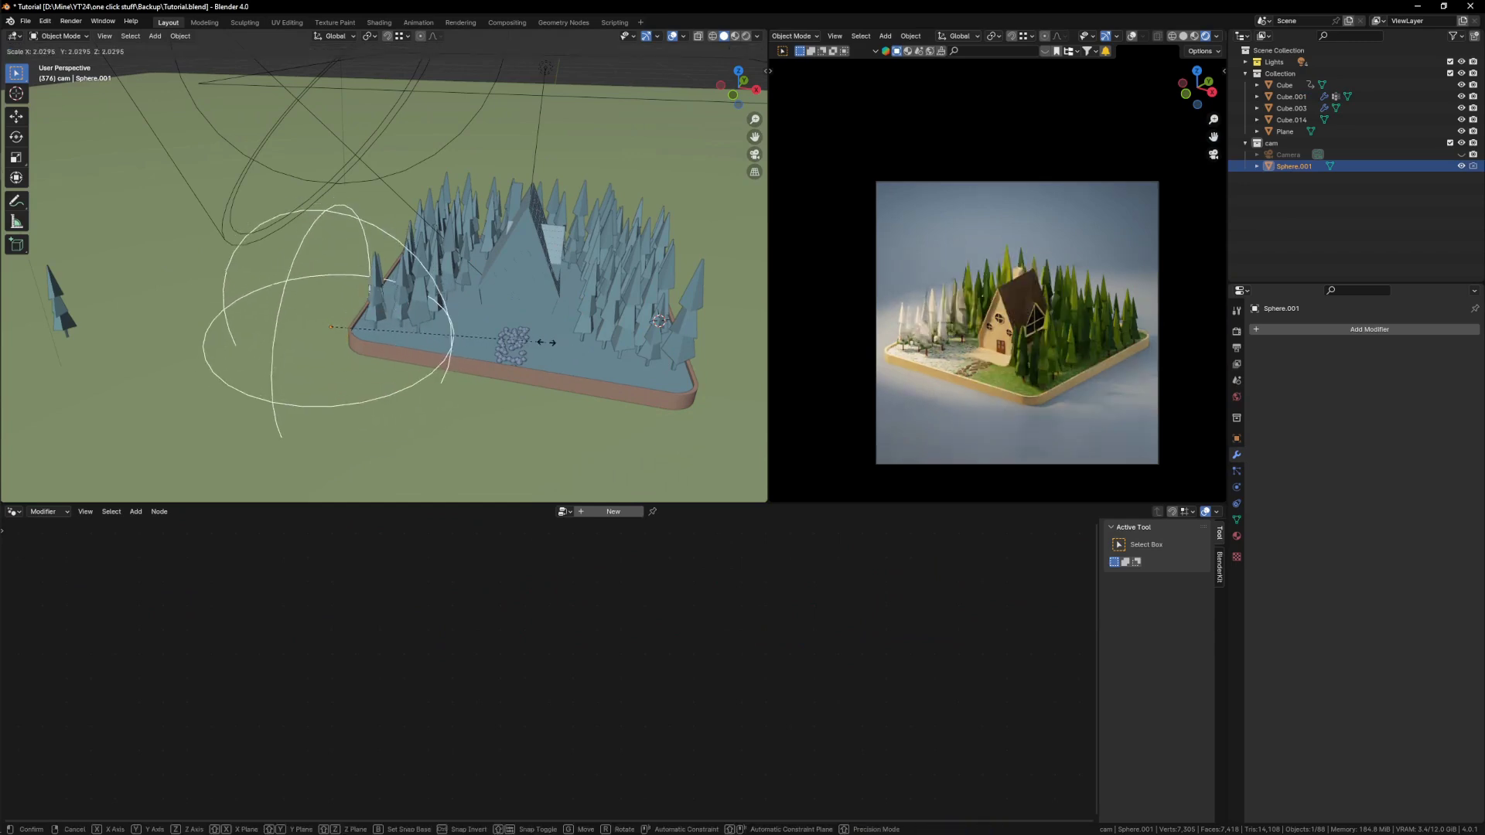
right_click(503, 341)
left_click(413, 266)
scroll(592, 661, "down", 2)
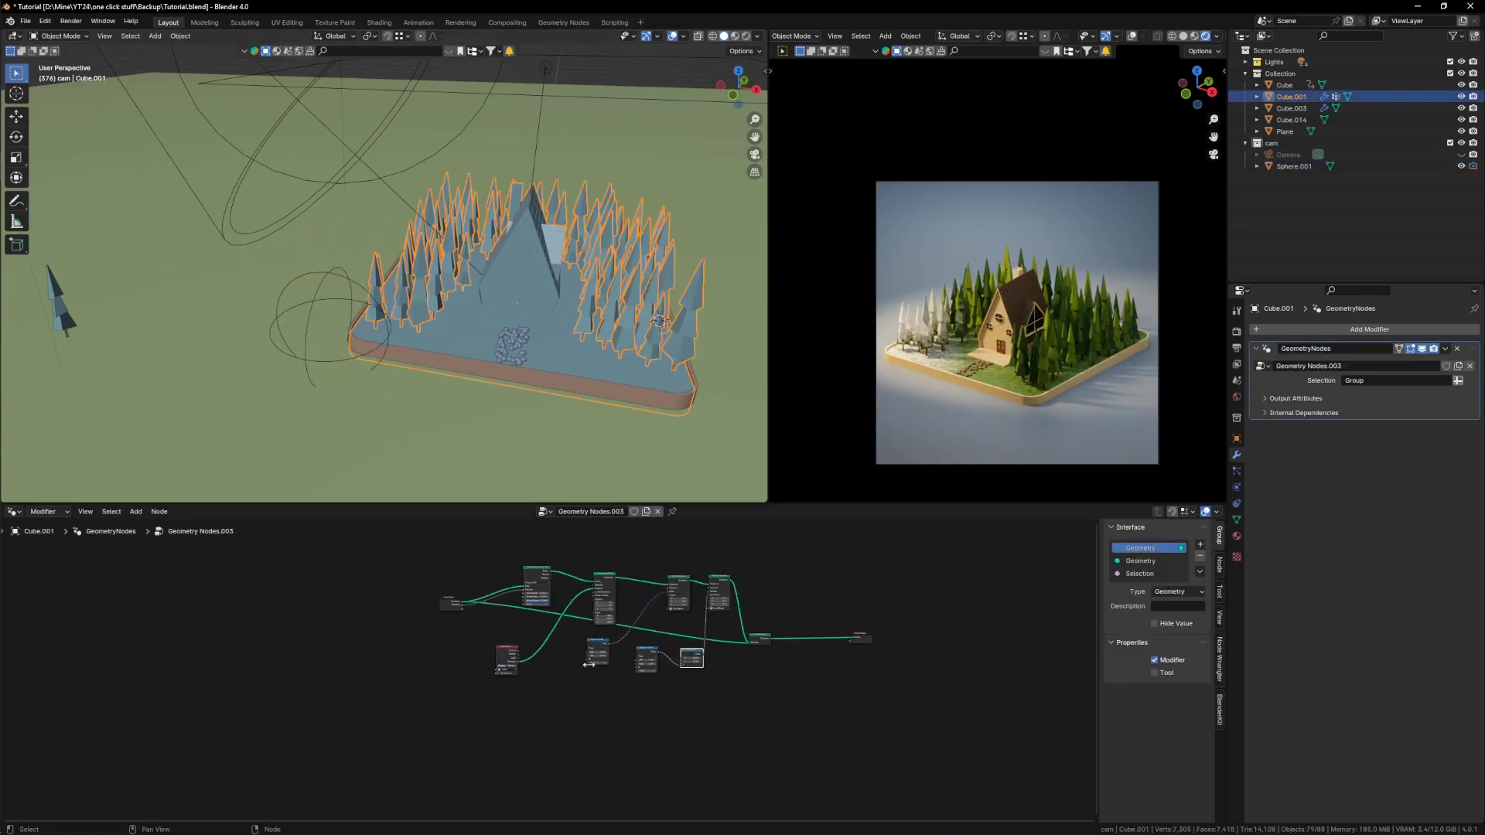
Step: Make room in the tree node setup and insert a Set Position node between Distribute Points on Faces and Instance on Points
scroll(576, 623, "up", 4)
middle_click_drag(574, 619, 618, 675)
left_click_drag(416, 627, 212, 641)
left_click_drag(595, 557, 470, 563)
key("shift+a")
type("se")
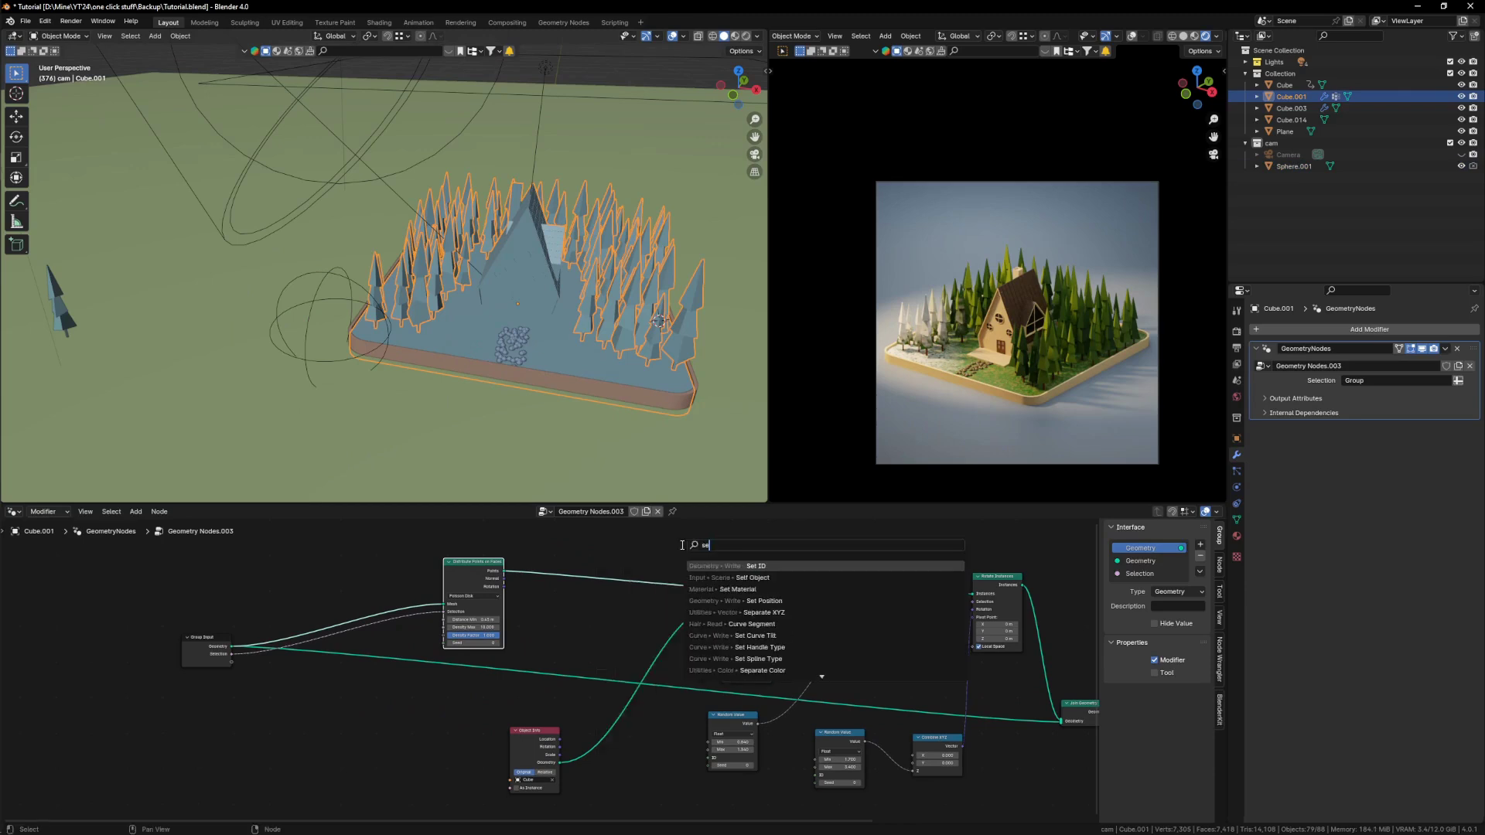
left_click(788, 601)
left_click(614, 548)
scroll(395, 545, "up", 3)
scroll(449, 570, "up", 1)
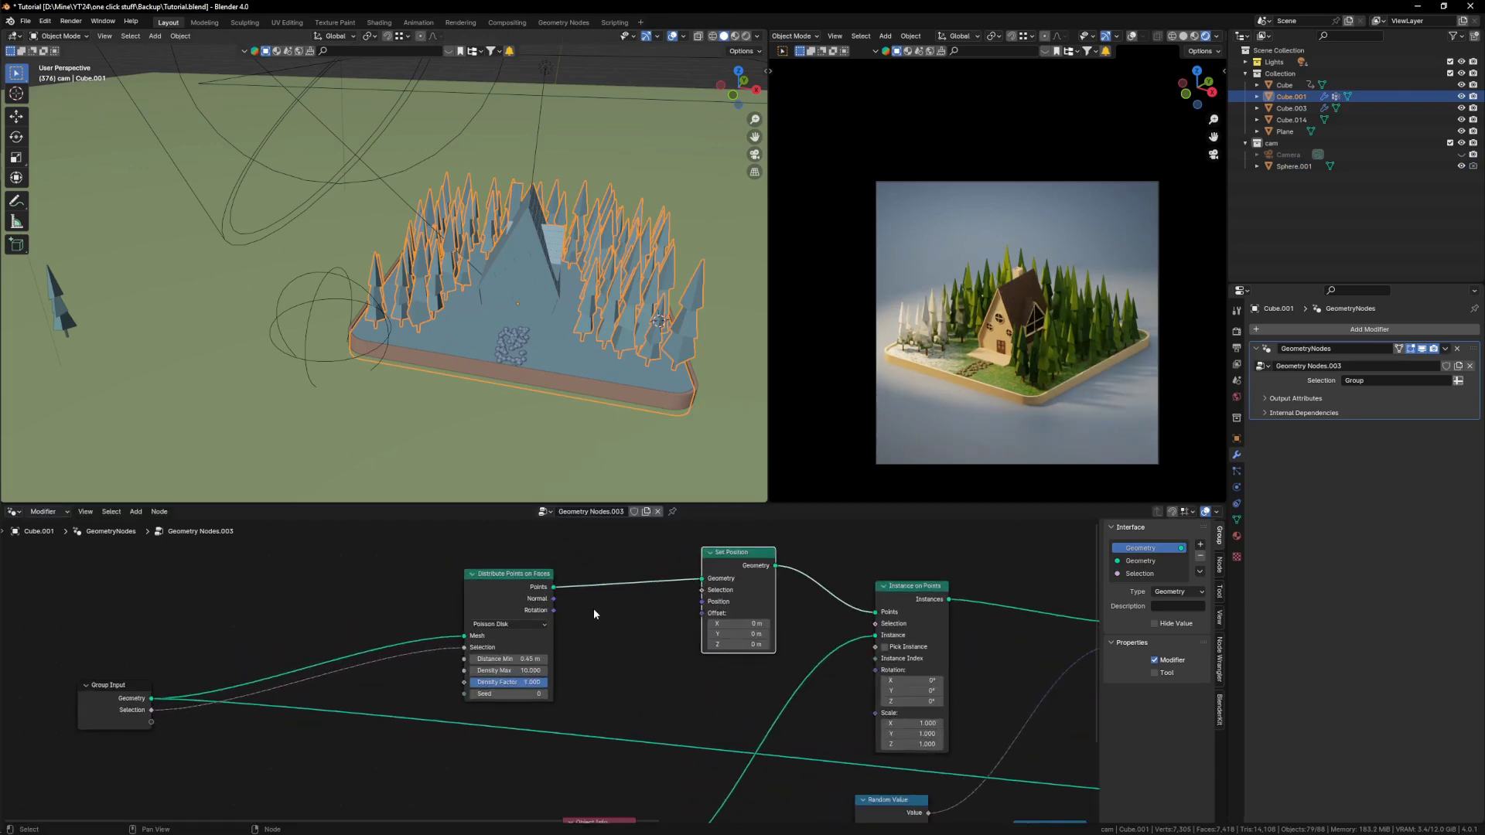
middle_click_drag(594, 613, 541, 604)
left_click_drag(677, 569, 681, 596)
scroll(674, 594, "down", 4)
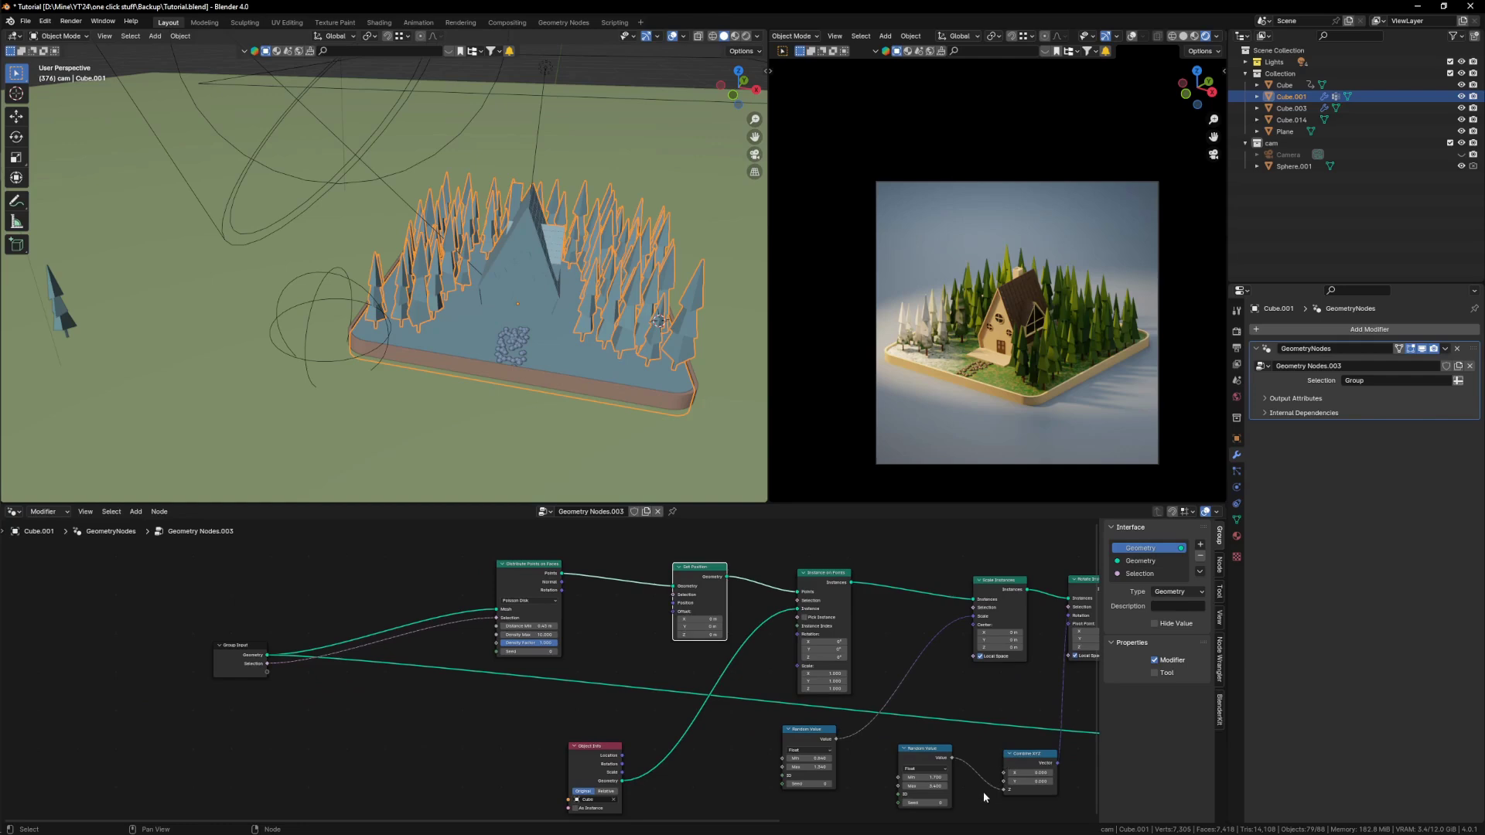
Step: Duplicate the Combine XYZ node near the Group Input and connect its vector to the Set Position node's Offset
scroll(983, 791, "up", 1)
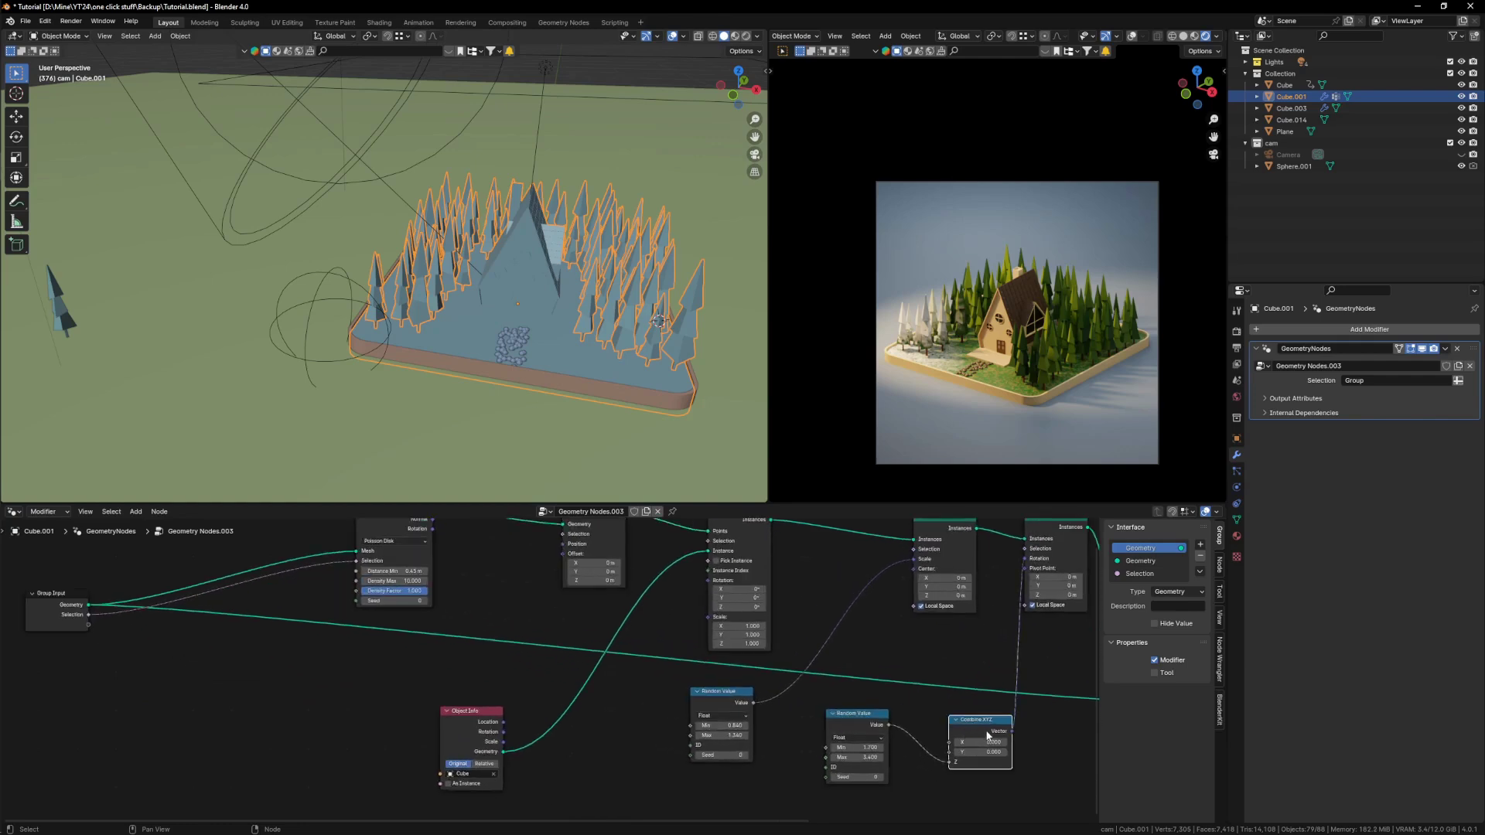
key("shift+d")
left_click(299, 683)
middle_click_drag(372, 642, 383, 707)
scroll(382, 707, "up", 1)
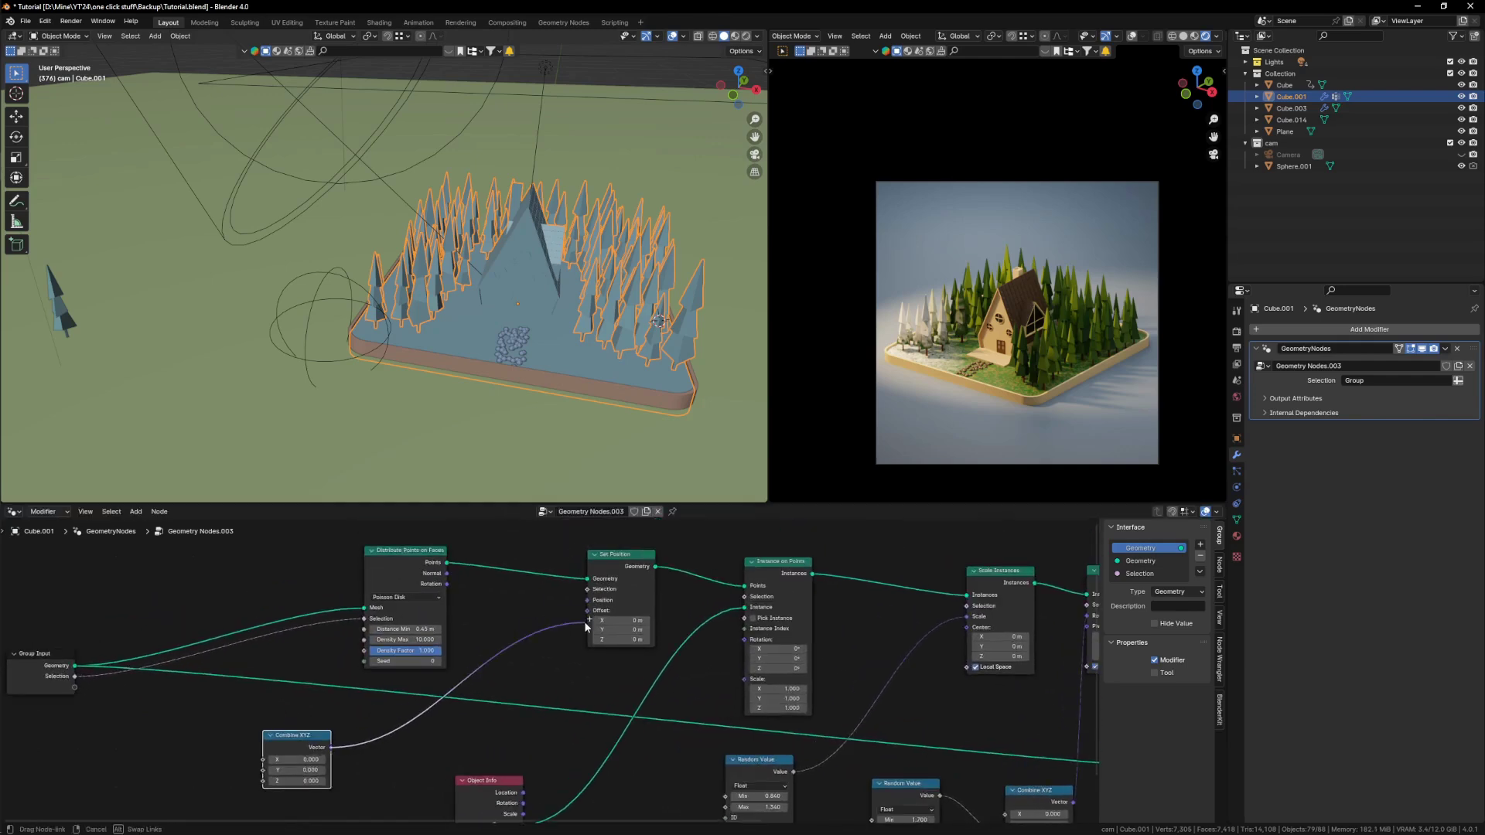
left_click_drag(586, 617, 588, 611)
scroll(516, 652, "up", 1)
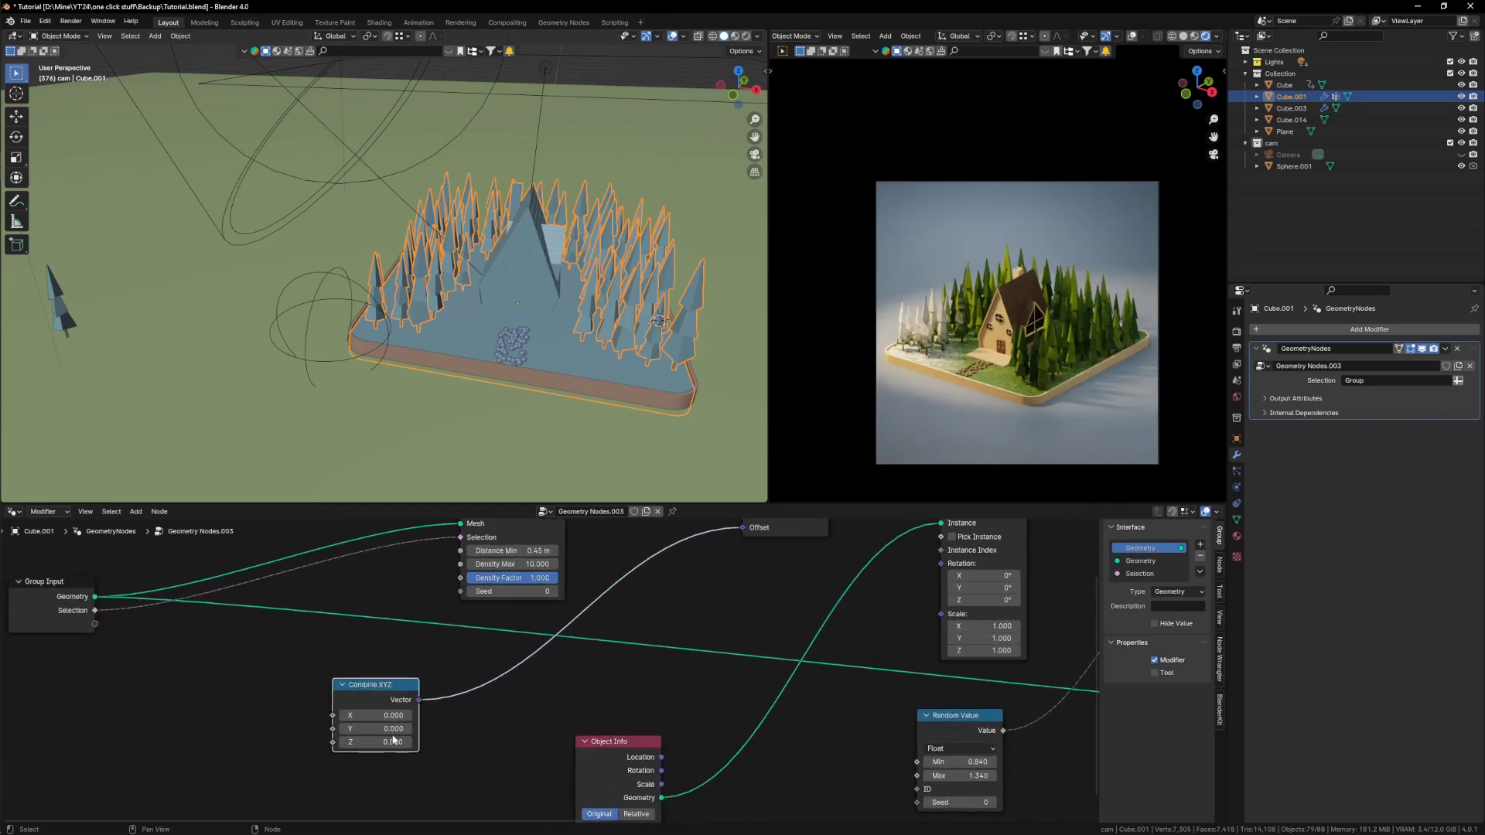
mouse_move(371, 744)
left_mouse_down()
mouse_move(431, 743)
mouse_move(325, 743)
mouse_move(402, 743)
mouse_move(341, 742)
mouse_move(372, 743)
left_mouse_up()
right_click(372, 743)
key("Home")
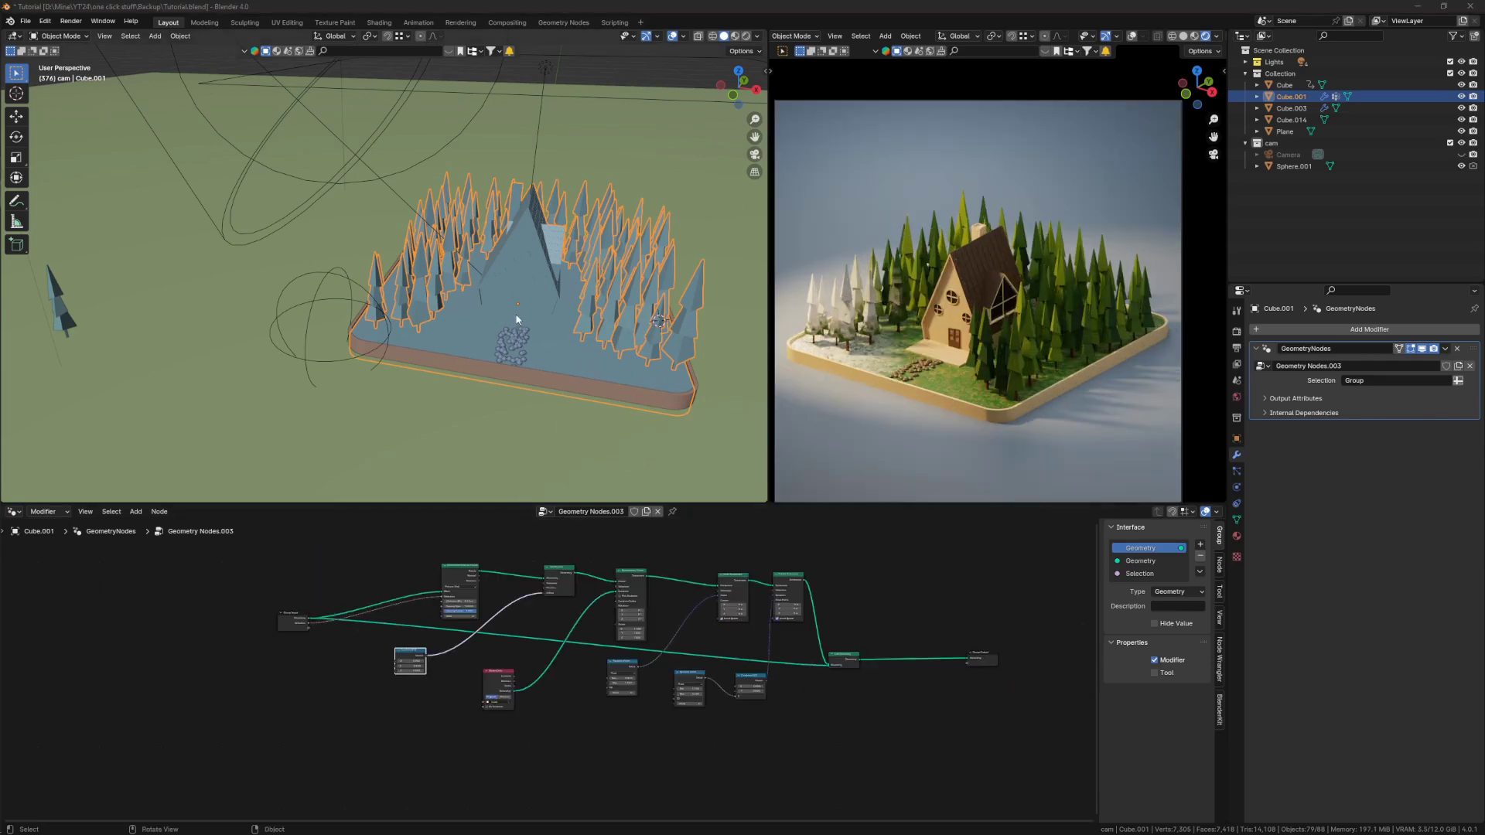
Step: Show Cube.001's material in the Shader Editor and examine the nodes that build the sphere mask
left_click(13, 513)
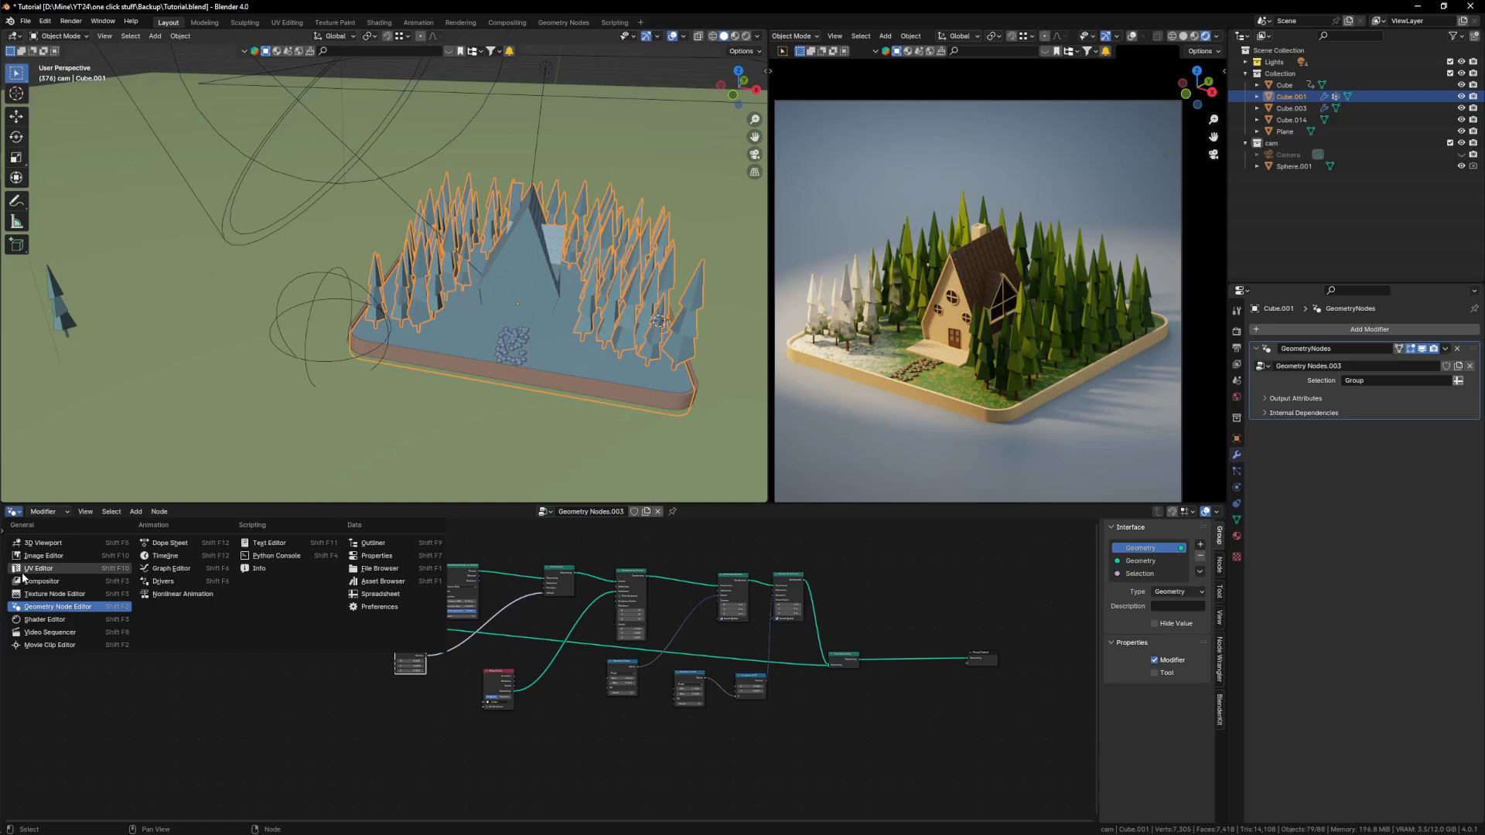
left_click(38, 620)
scroll(658, 743, "down", 6)
middle_click_drag(659, 777, 678, 679)
scroll(618, 687, "up", 5)
scroll(619, 687, "up", 2)
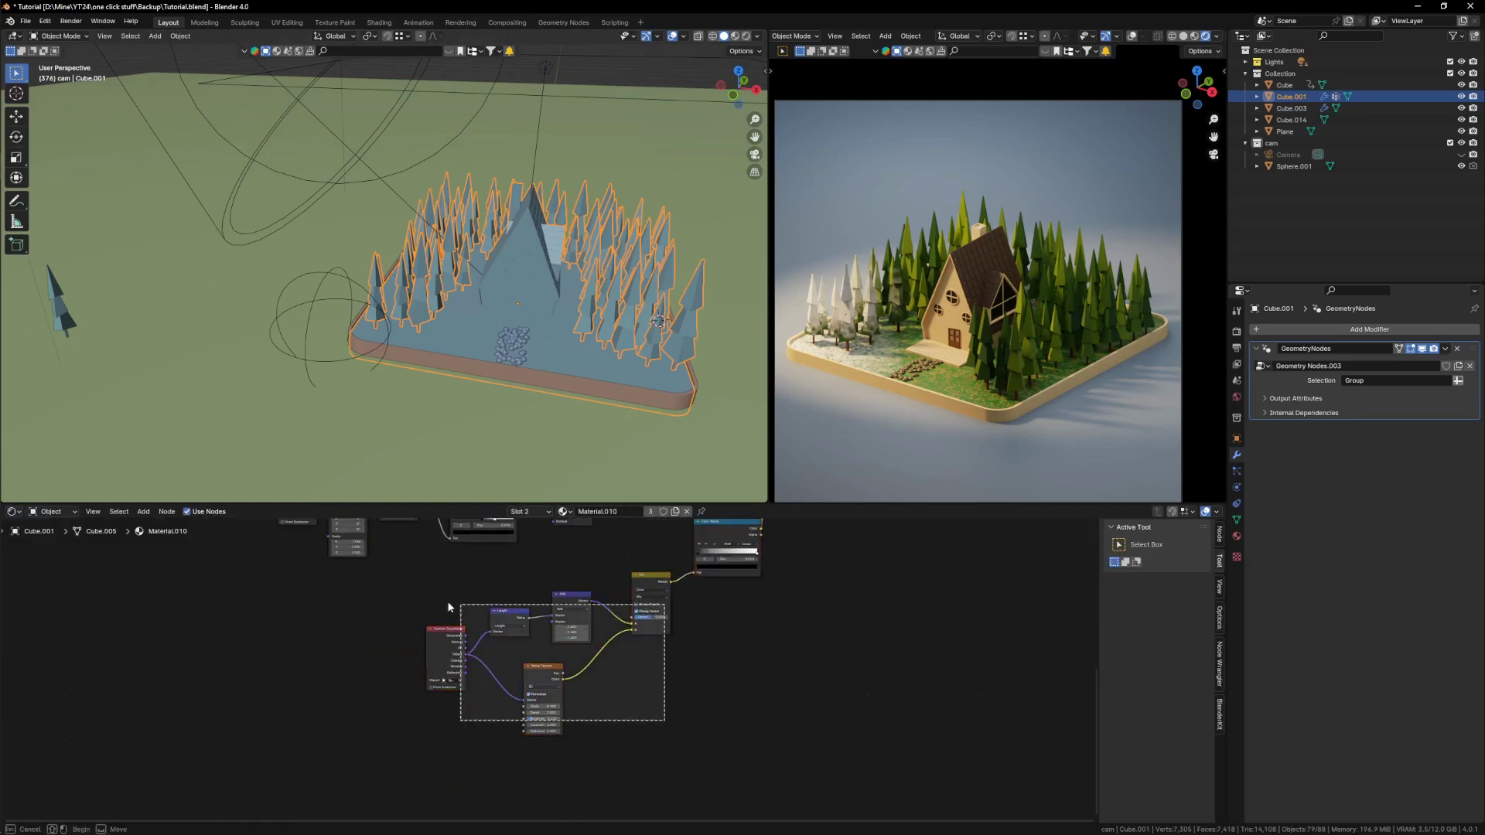
left_click(346, 282)
key("s")
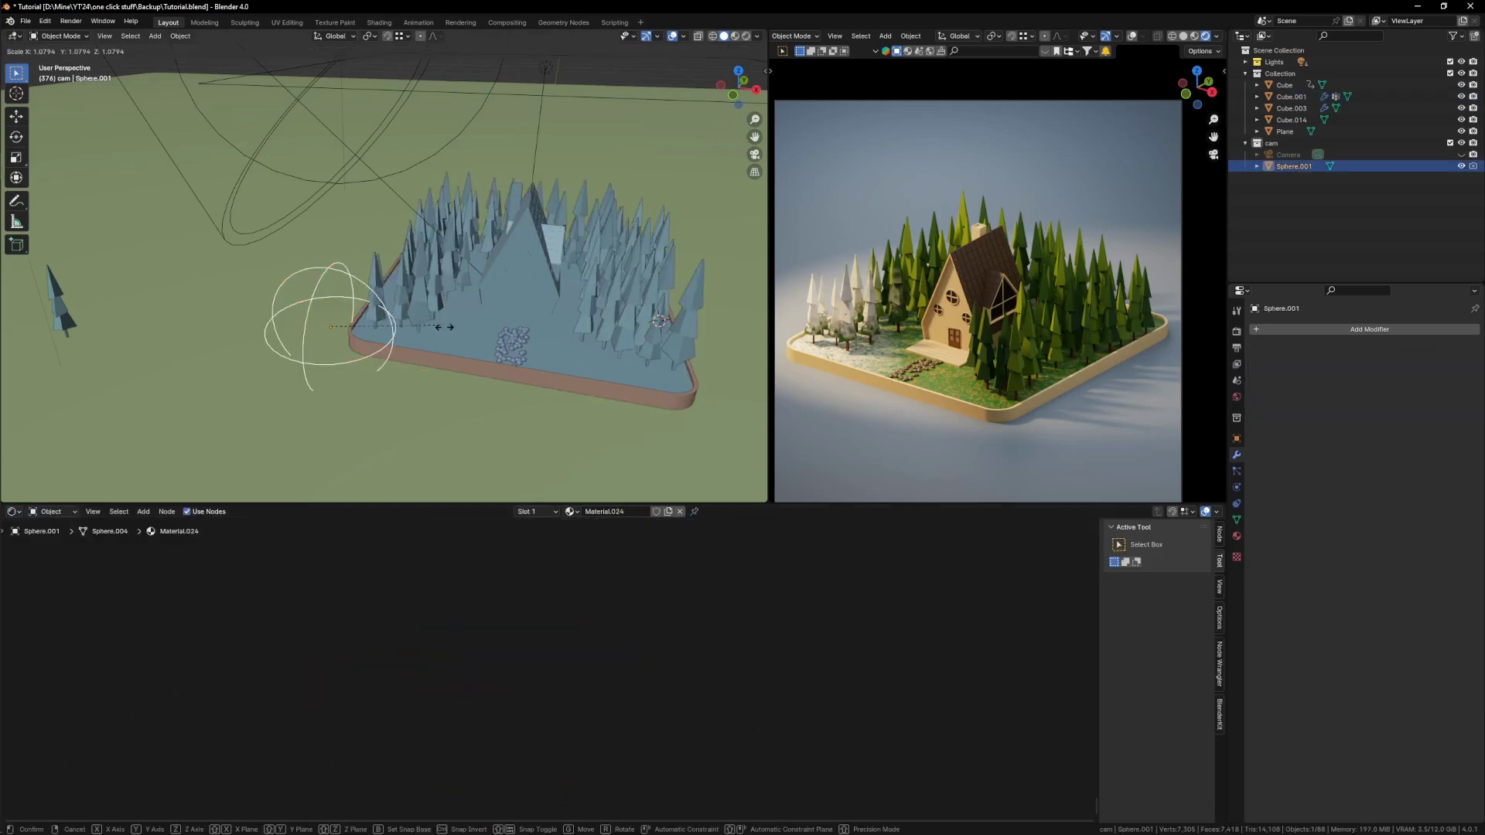
right_click(362, 255)
left_click(523, 318)
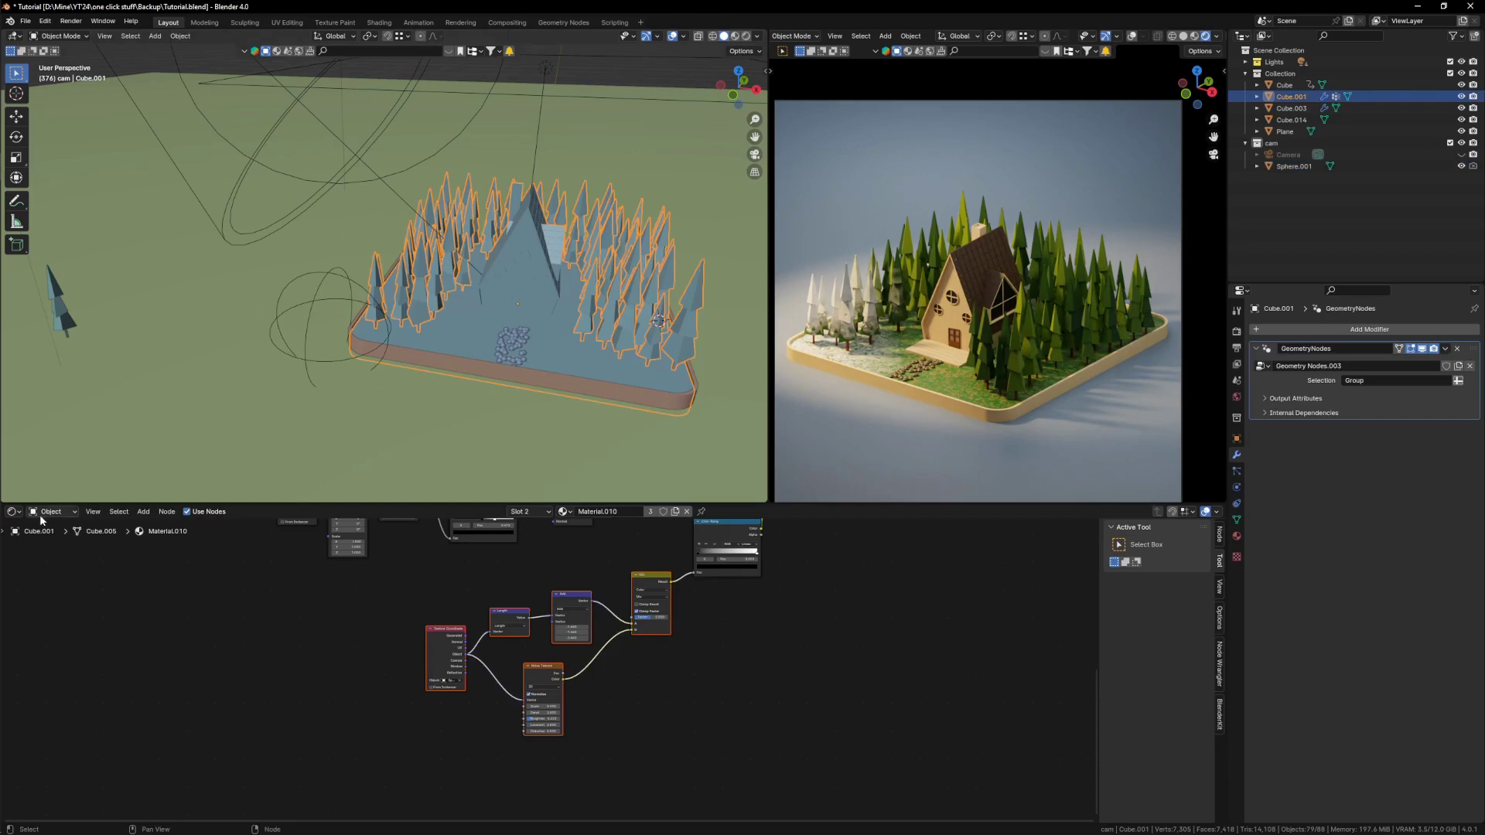
Step: Return the node area to the Geometry Node Editor and show the empty space below the Combine XYZ node
left_click(13, 512)
left_click(47, 603)
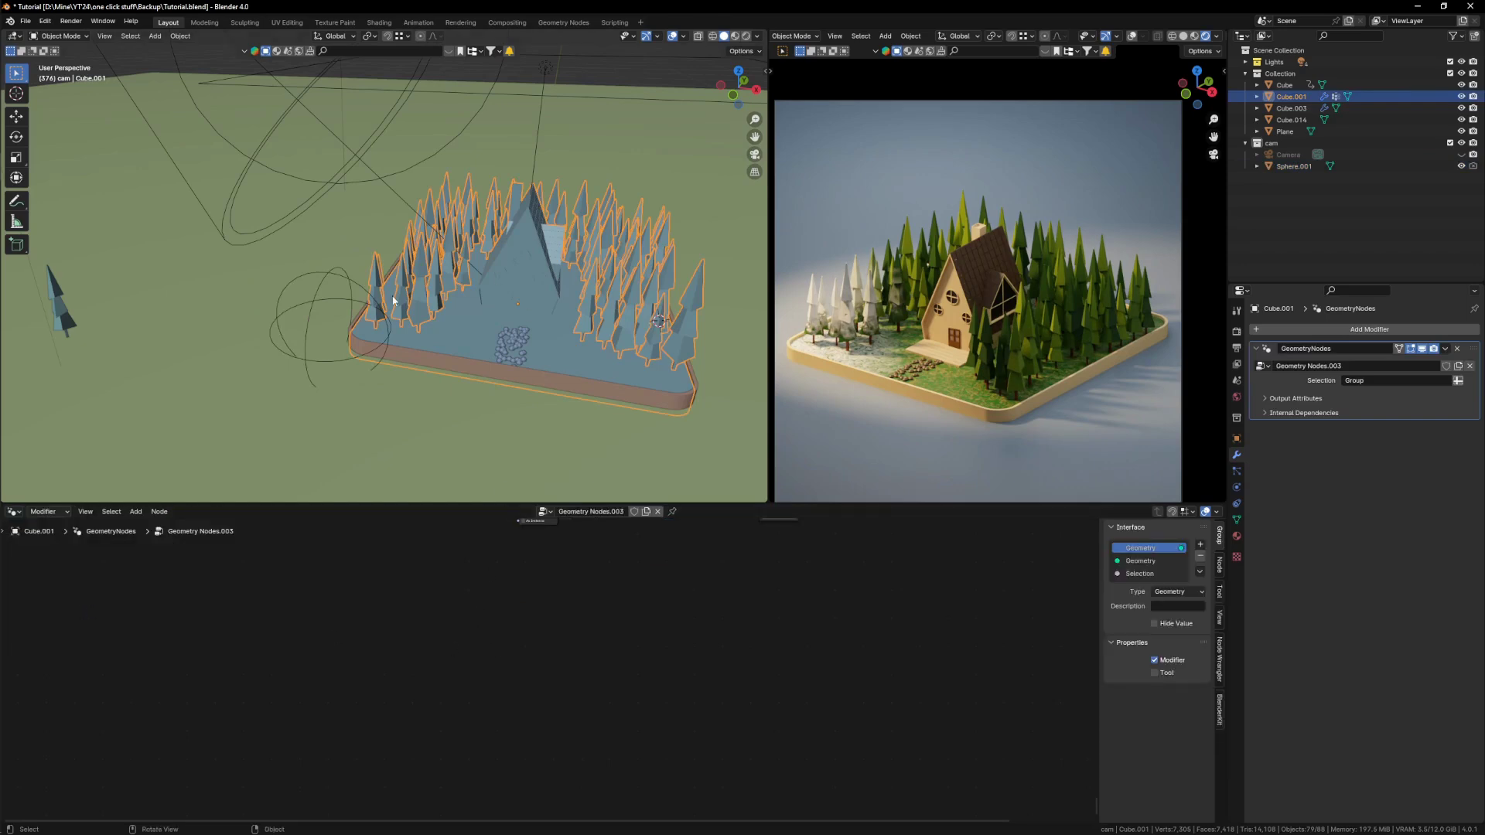
middle_click_drag(735, 674, 721, 800)
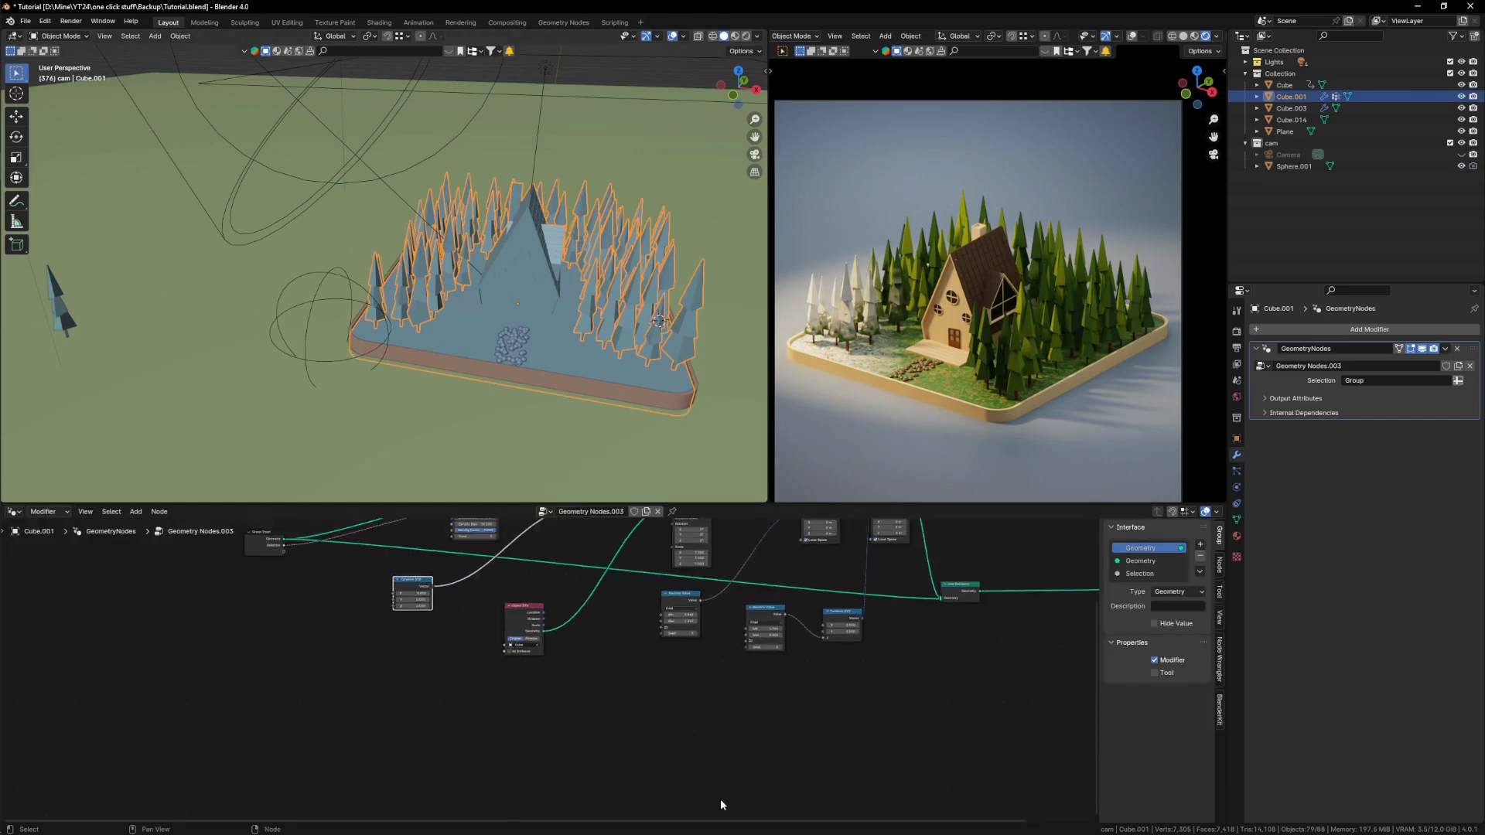
scroll(721, 800, "down", 4)
middle_click_drag(599, 706, 655, 636)
scroll(654, 636, "up", 2)
middle_click_drag(387, 626, 627, 681)
key("shift+a")
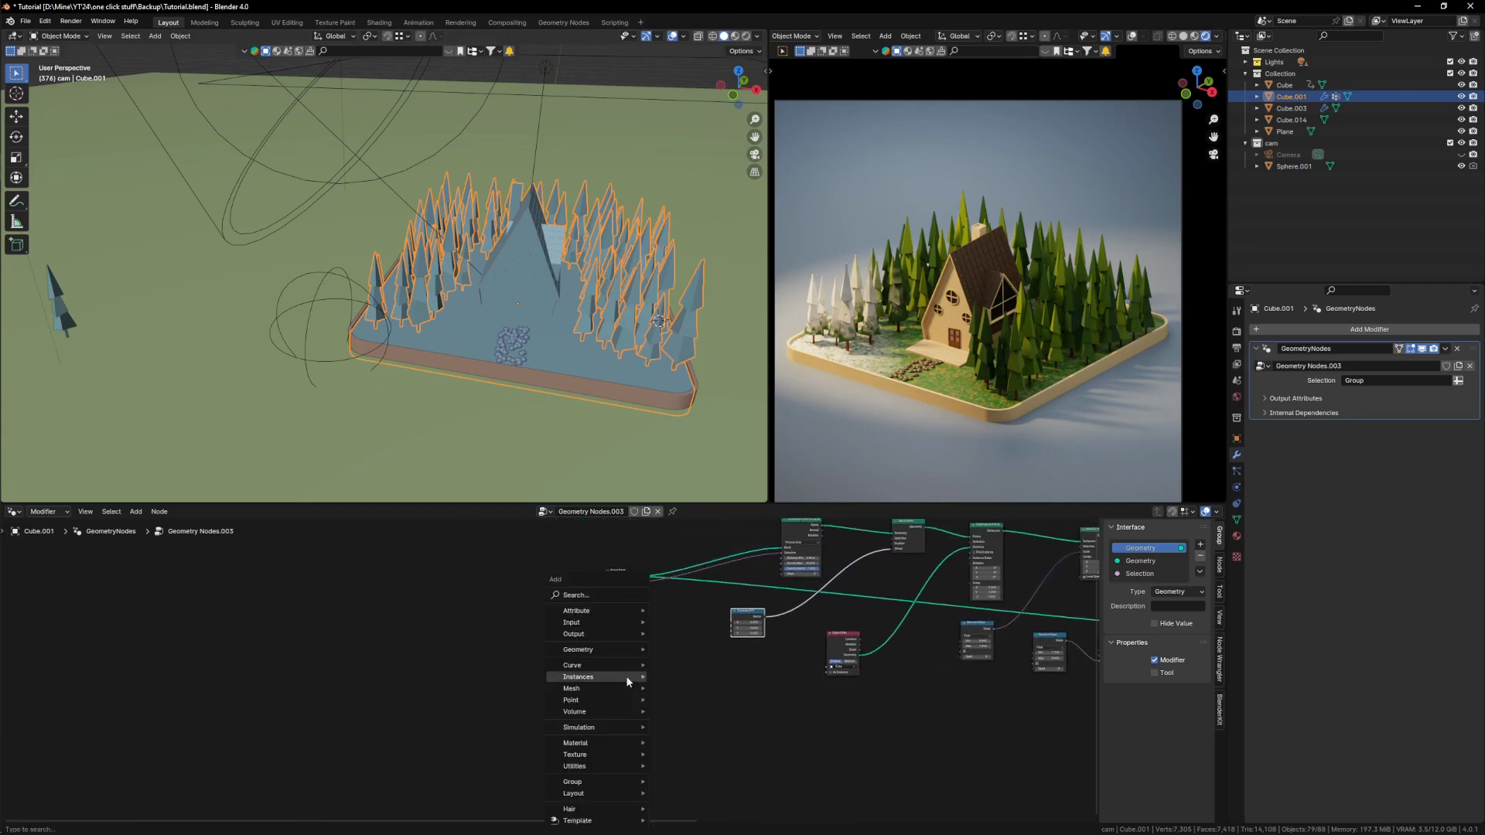
scroll(741, 744, "up", 3)
middle_click_drag(741, 744, 620, 714)
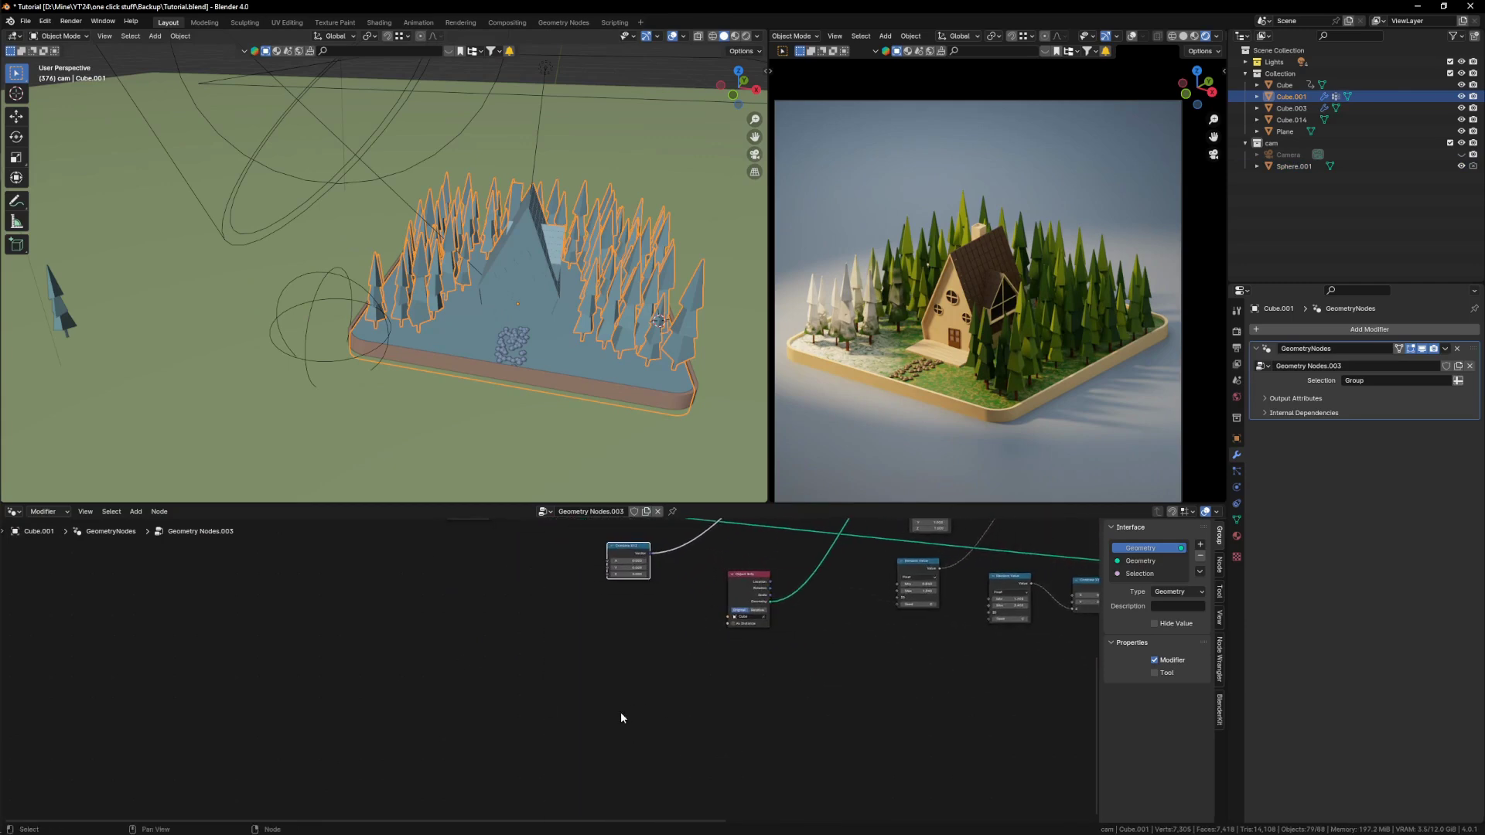
middle_click_drag(608, 634, 606, 683)
Step: Add an Object Info node for Sphere.001 below the Group Input, using Relative transform space
left_click(360, 278)
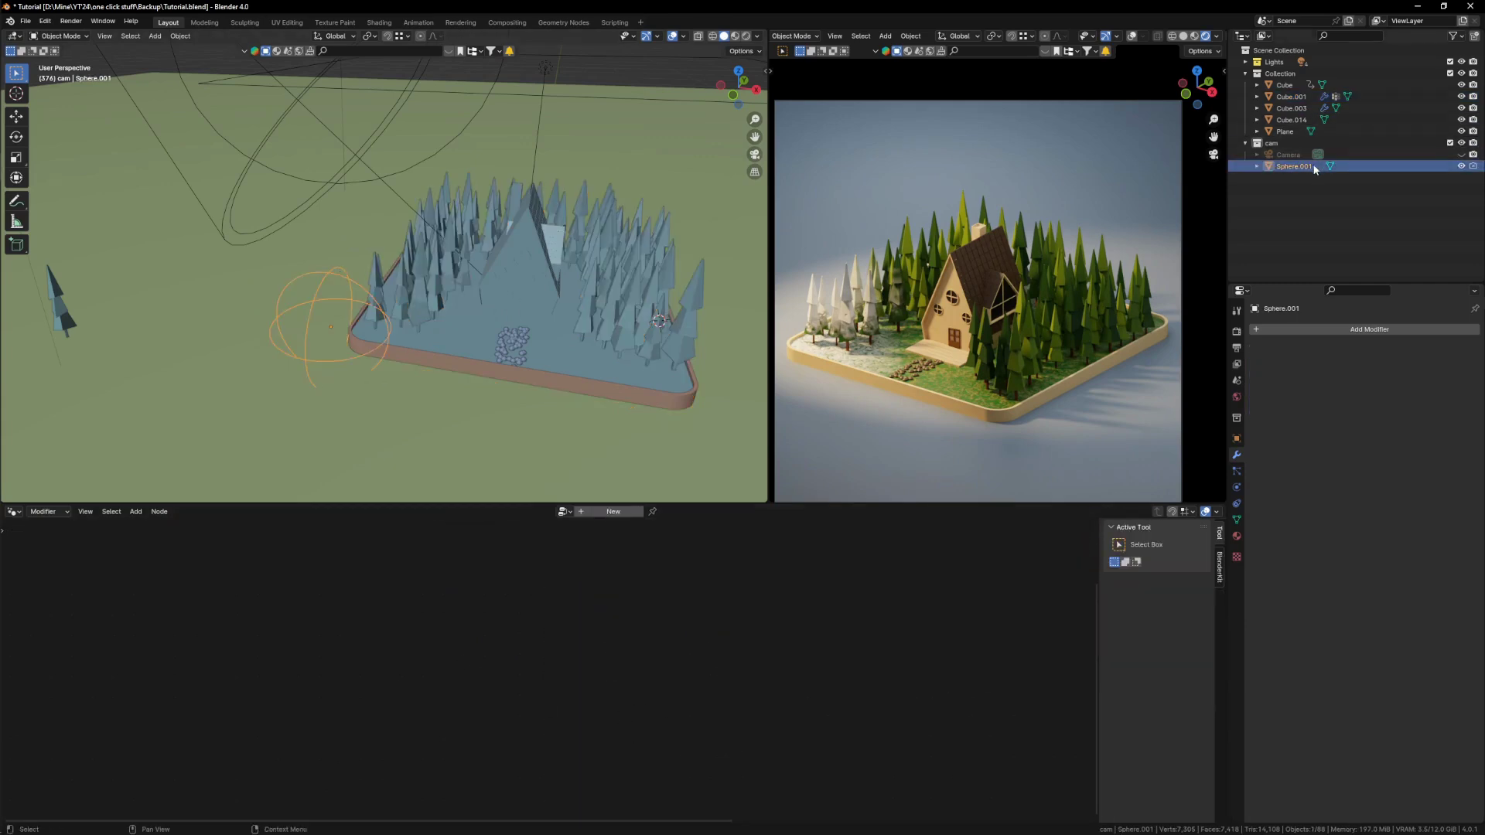
left_click(630, 330)
left_click_drag(1287, 167, 354, 714)
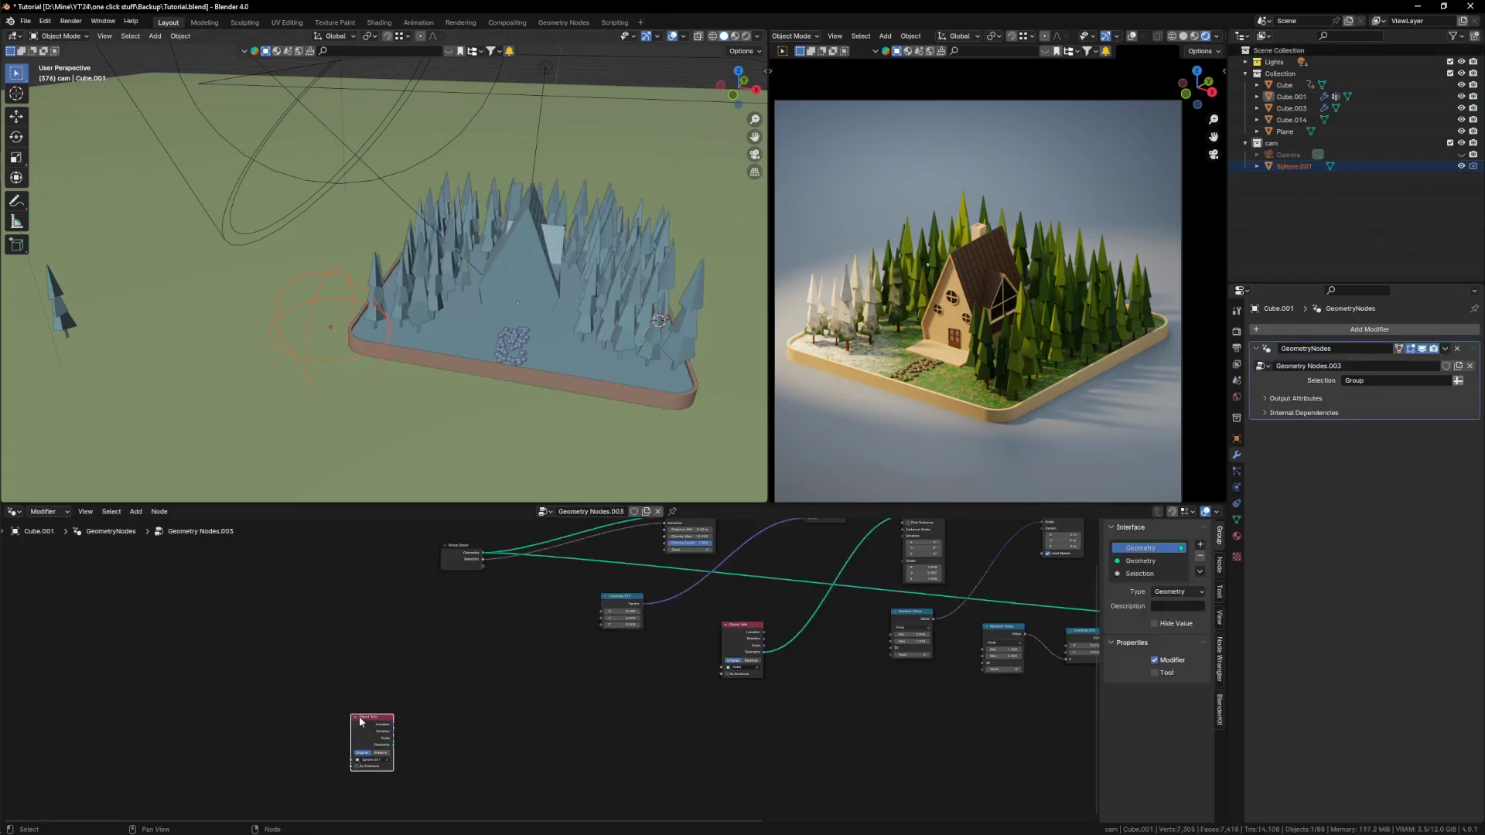
middle_click_drag(359, 720, 496, 637)
scroll(460, 729, "up", 2)
scroll(511, 673, "up", 2)
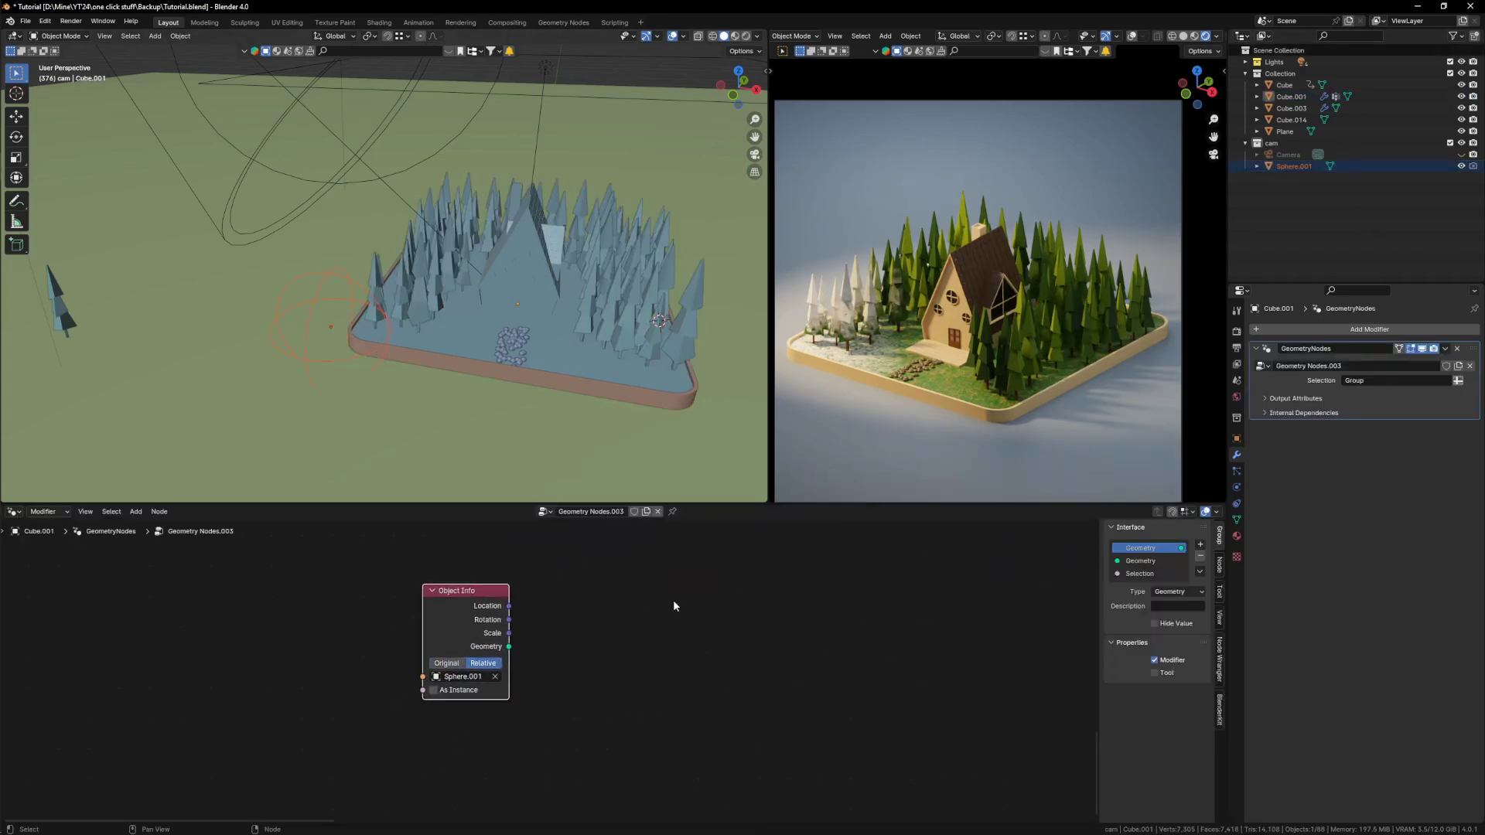
Step: Add a Geometry Proximity node and connect the sphere Object Info's Geometry to its Target
key("shift+a")
type("pr")
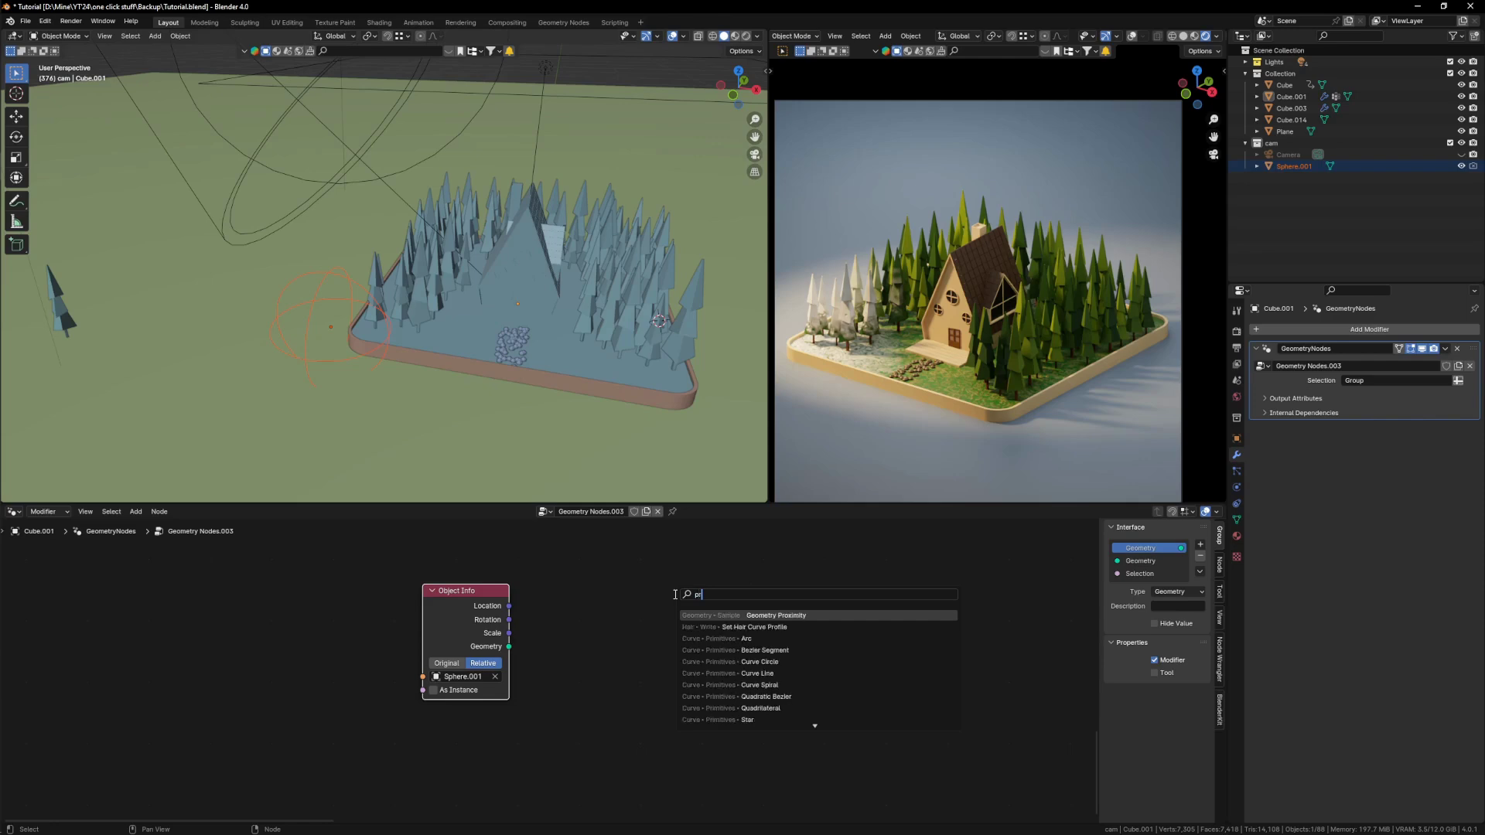
type("o")
left_click(759, 615)
left_click_drag(509, 647, 637, 622)
Step: Add a Math node and connect the Geometry Proximity Distance to its second Value input
key("shift+a")
type("math")
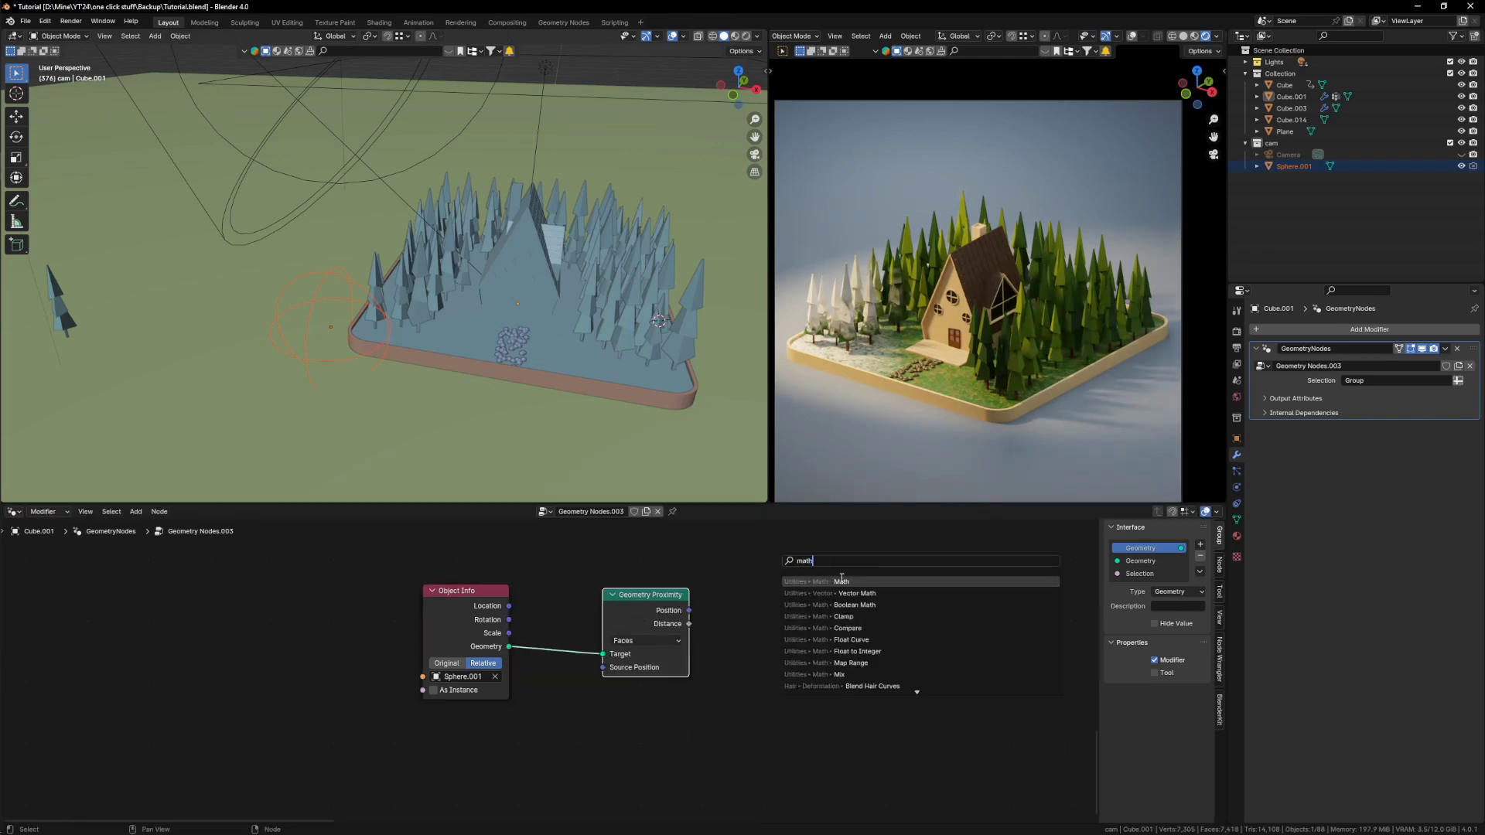
left_click(841, 581)
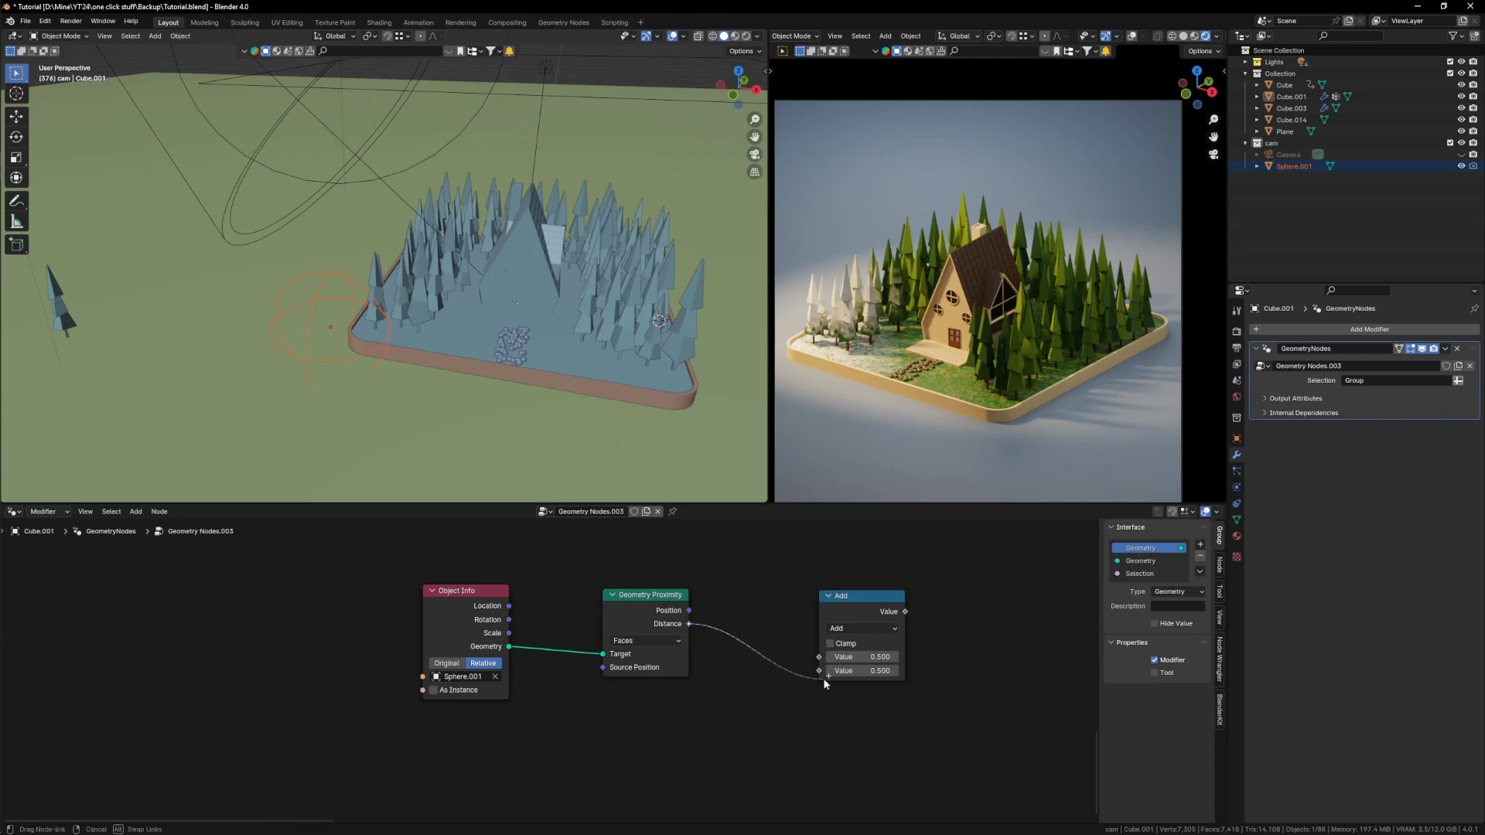
left_click_drag(824, 684, 820, 671)
Step: Connect the sphere Object Info's Scale to the Math node's first Value and rearrange the three proximity nodes
left_click_drag(650, 595, 633, 648)
left_click_drag(500, 629, 471, 625)
left_click_drag(822, 659, 820, 658)
left_click_drag(842, 616, 756, 589)
left_click_drag(869, 764, 390, 543)
key("g")
left_click(739, 697)
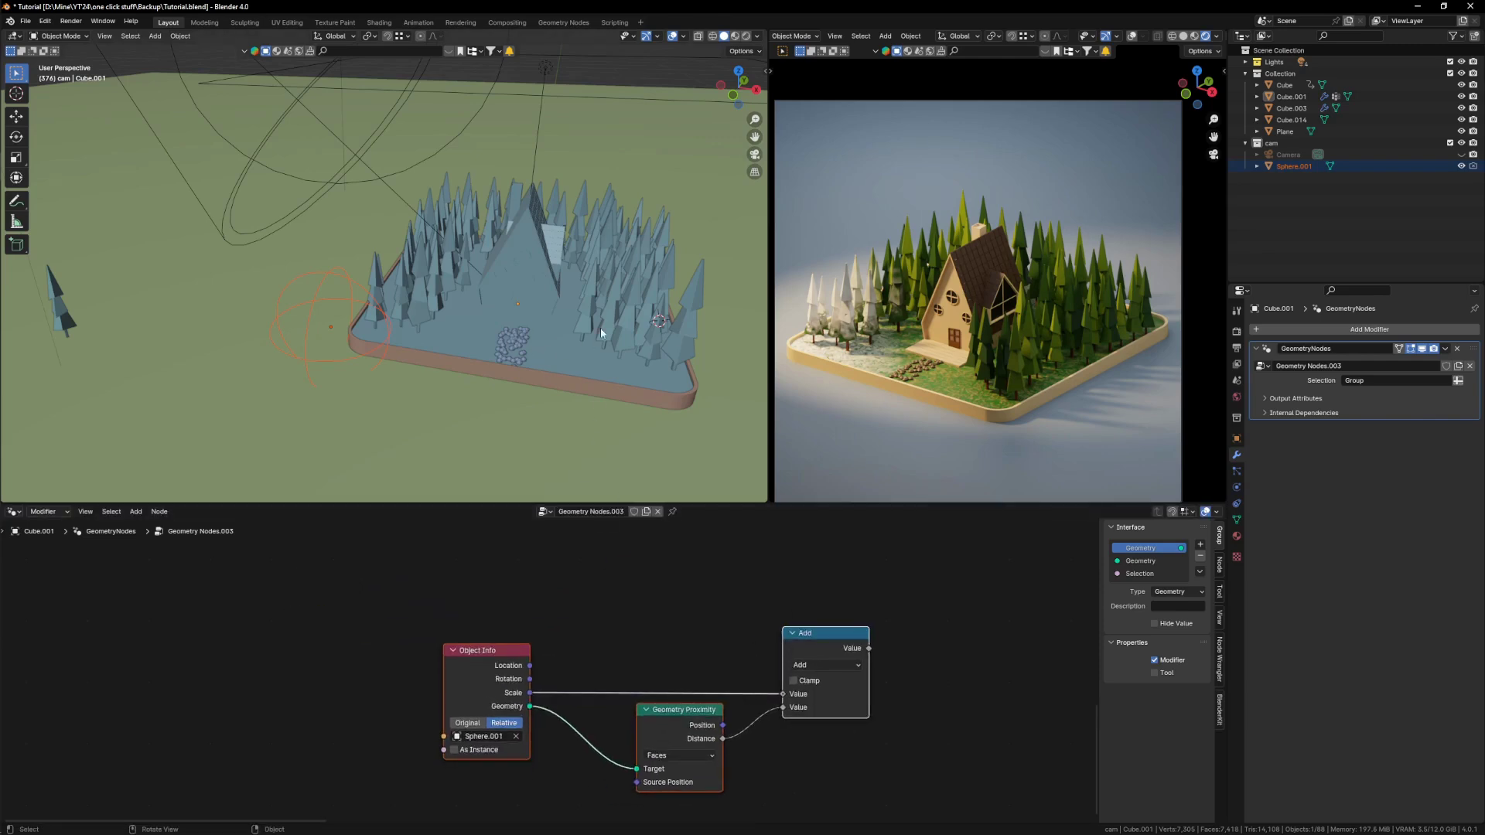
Step: Select Cube.001 and review its material's sphere mask nodes in the Shader Editor for comparison with the geometry node setup
left_click(601, 328)
left_click(14, 512)
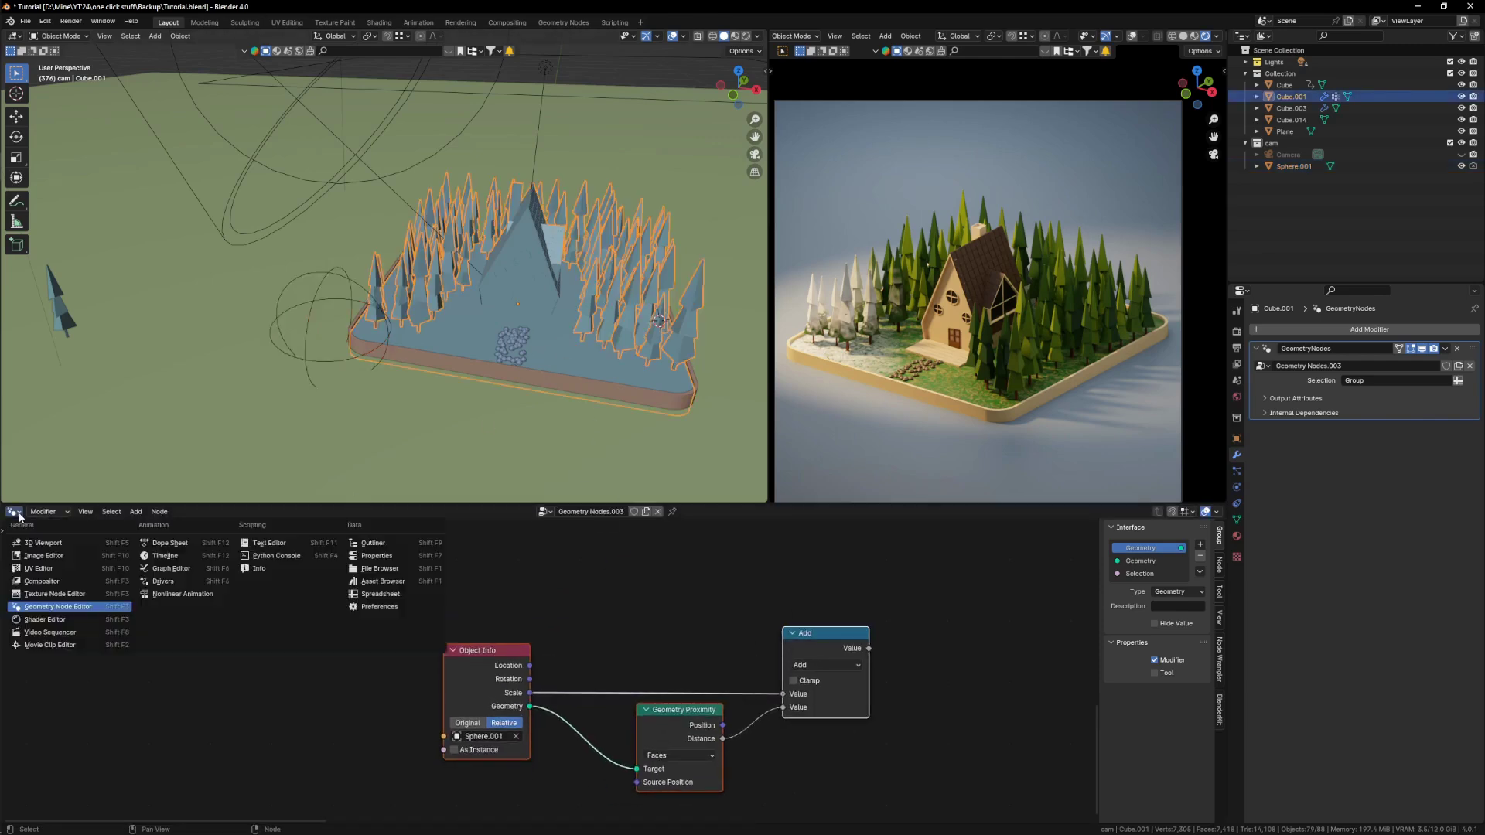
left_click(46, 620)
scroll(762, 686, "down", 2)
middle_click_drag(897, 717, 531, 614)
scroll(530, 614, "down", 2)
left_click_drag(861, 722, 561, 543)
middle_click_drag(757, 601, 684, 680)
left_click(346, 354)
left_click(362, 353)
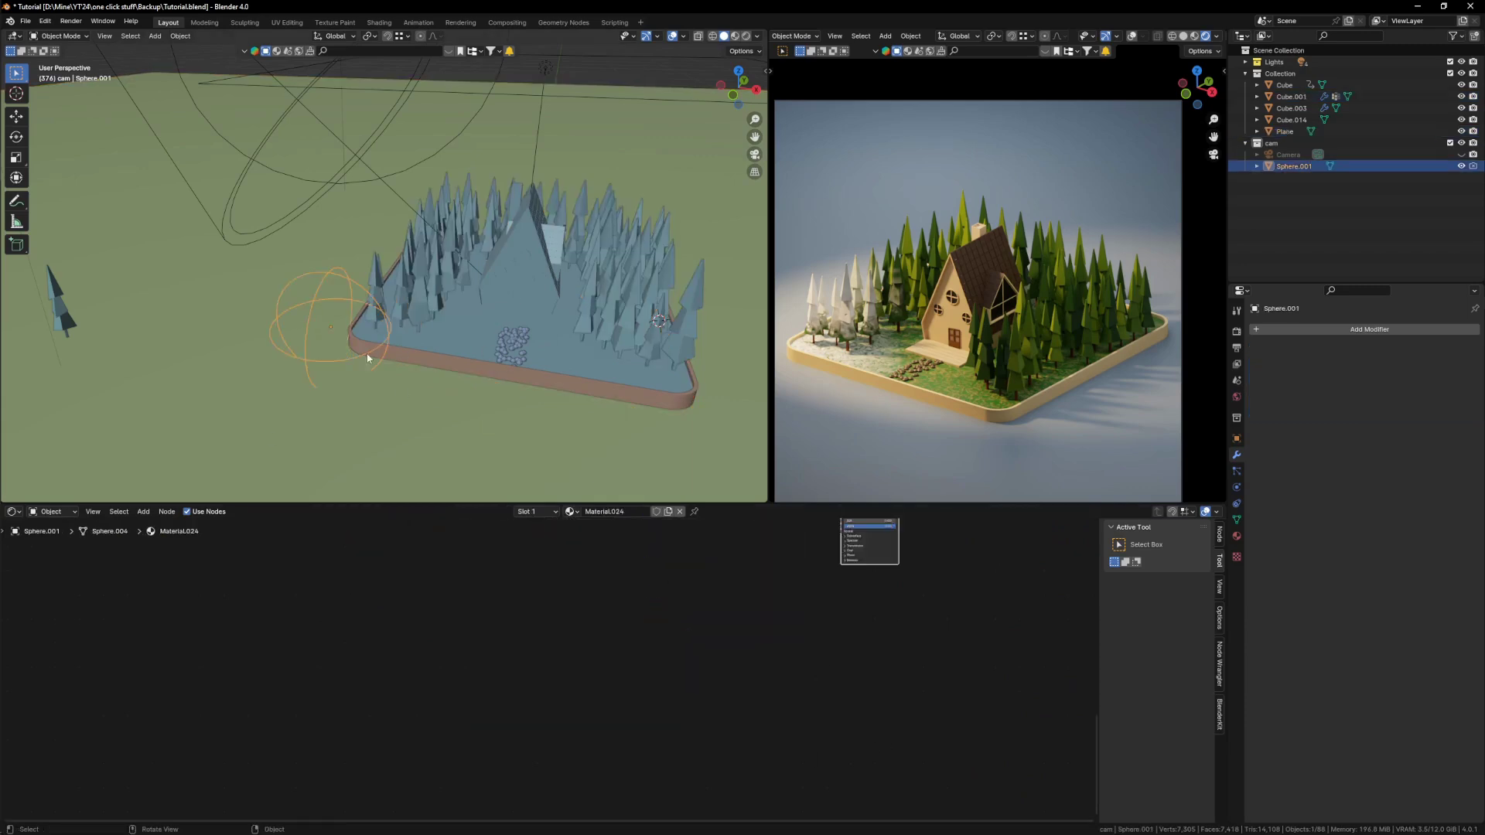
left_click(365, 352)
Step: Return to the Geometry Node Editor, reposition the proximity nodes, and connect the Math output to the offset Combine XYZ's Z input
left_click(14, 512)
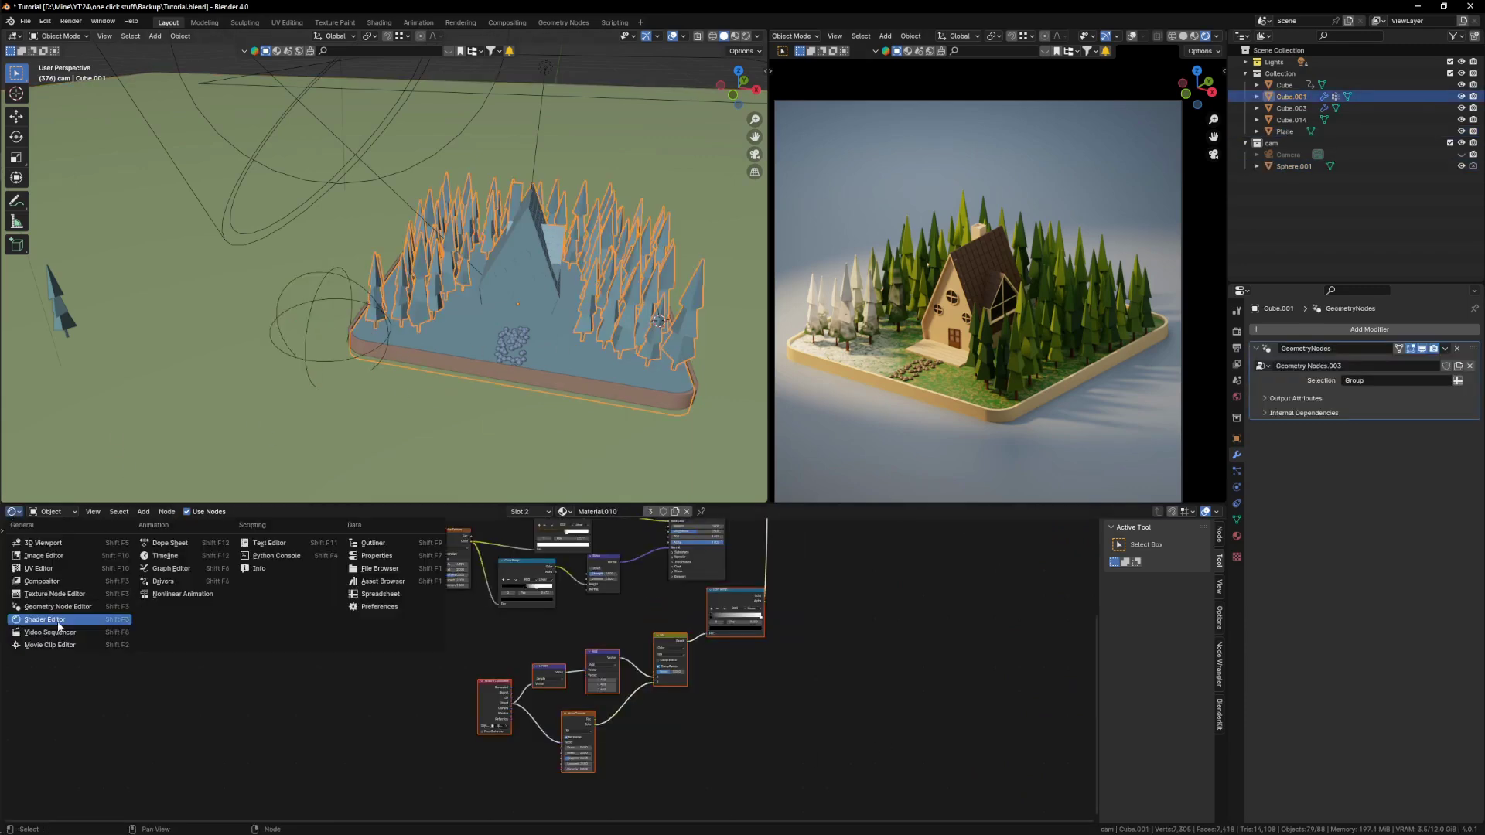
left_click(47, 609)
key("g")
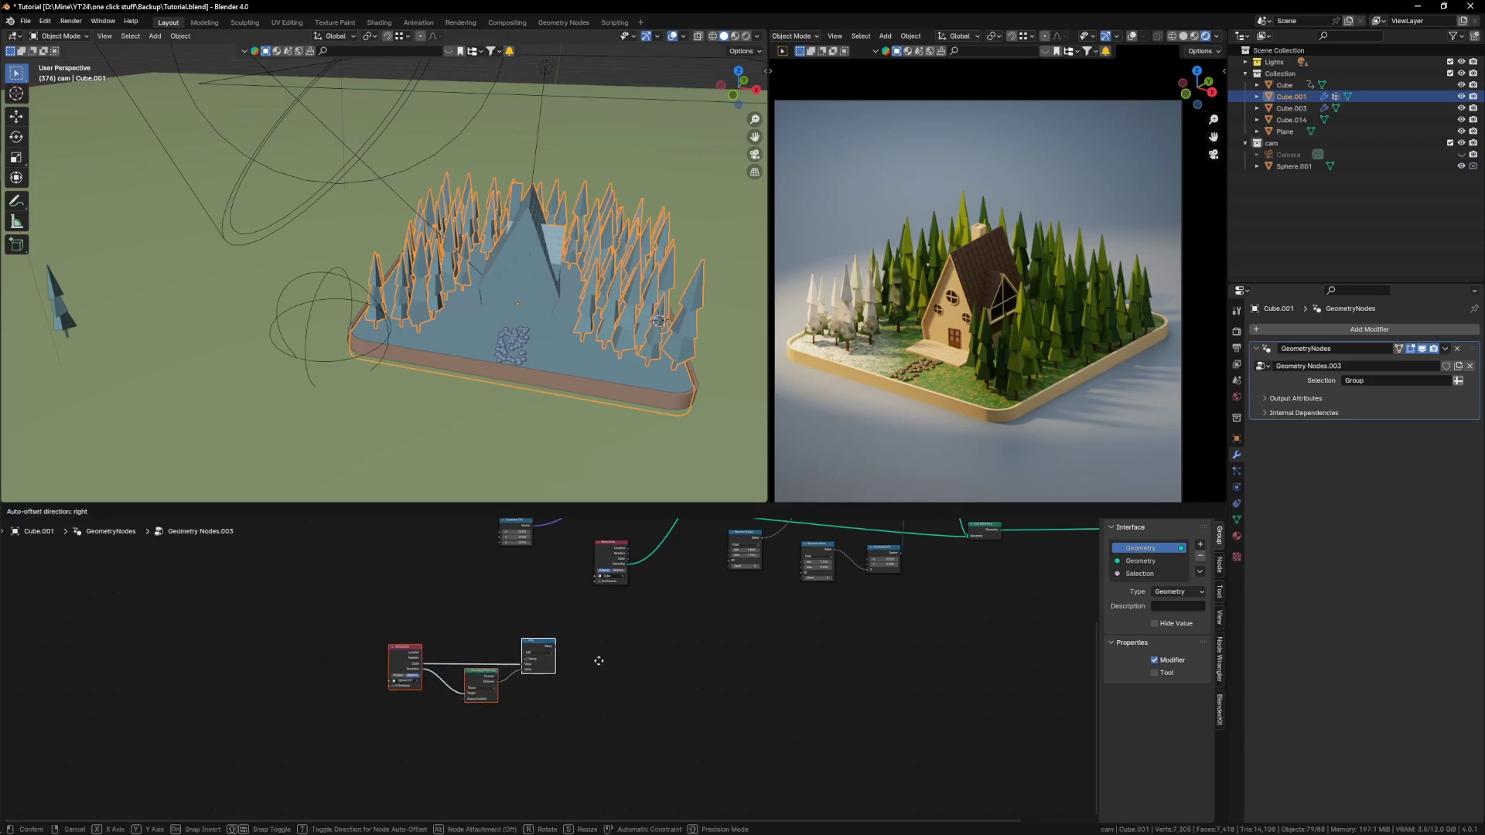
left_click(597, 659)
middle_click_drag(611, 619, 621, 708)
scroll(549, 758, "up", 3)
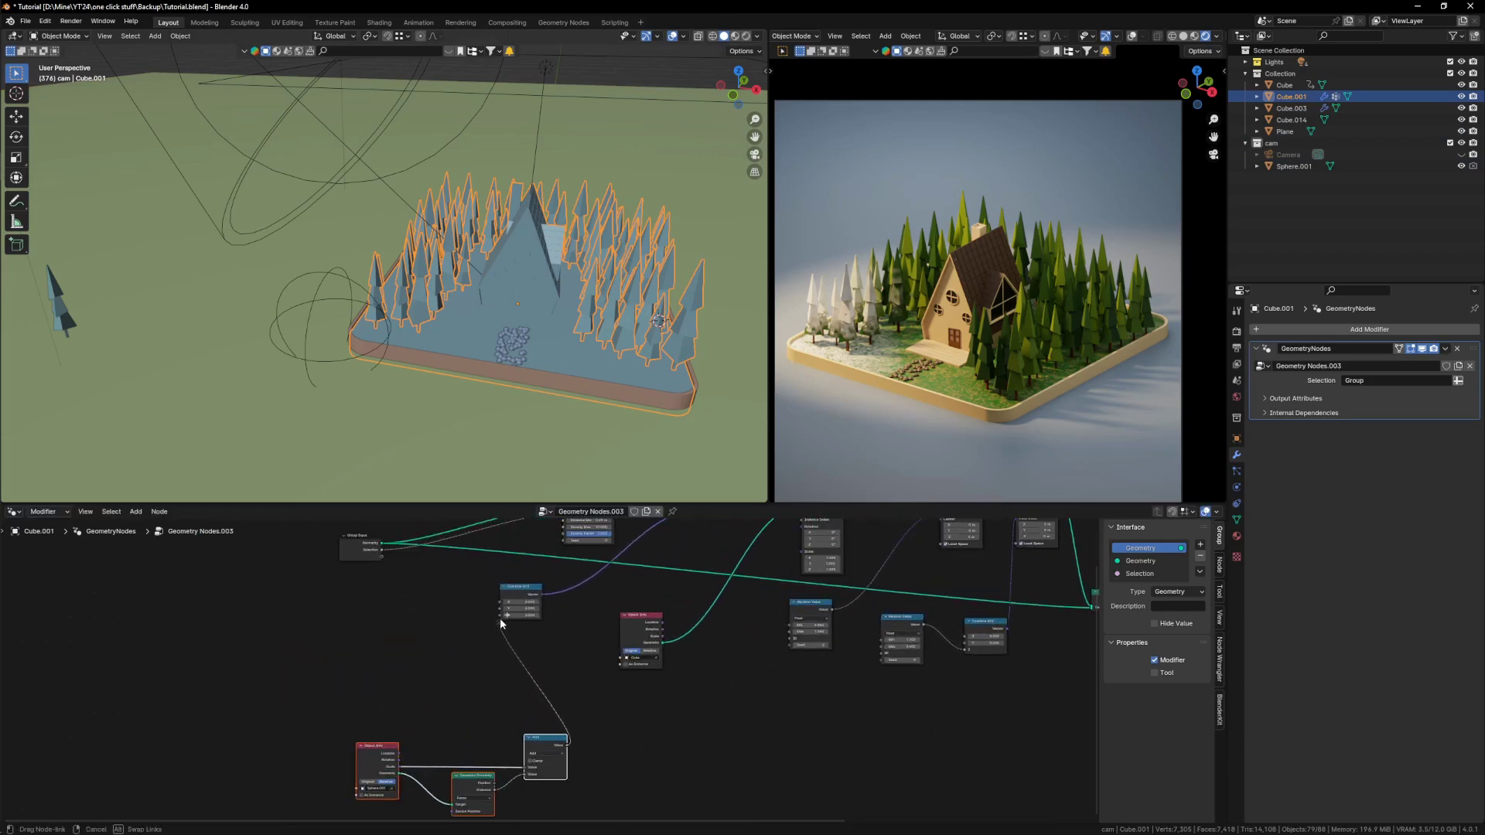
left_click_drag(499, 619, 500, 619)
Step: Set the proximity Math node to Divide and connect its output to the offset Combine XYZ's Z input
scroll(568, 730, "up", 4)
left_click(604, 689)
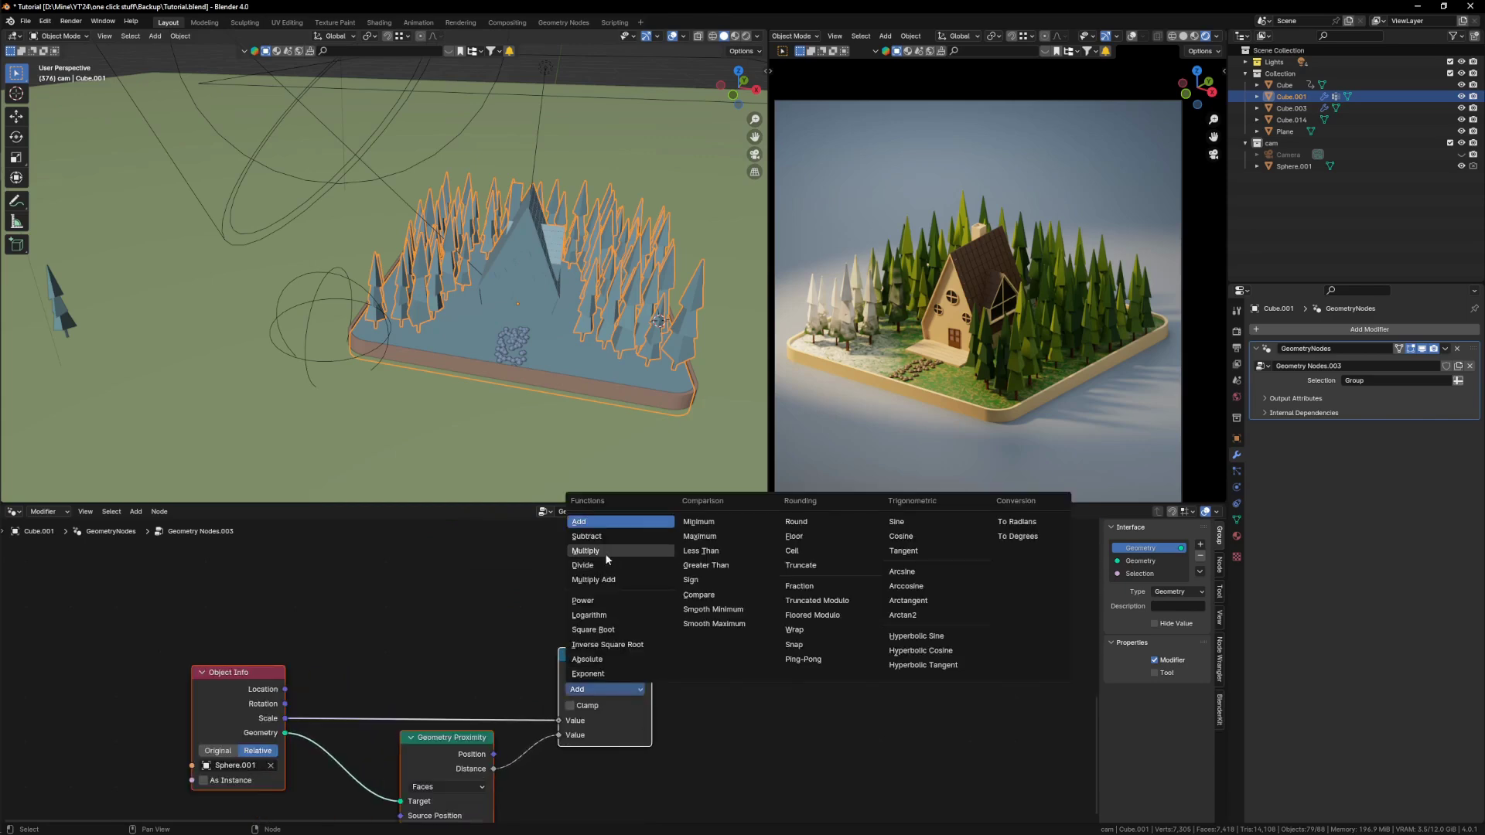
left_click(587, 566)
scroll(667, 710, "down", 3)
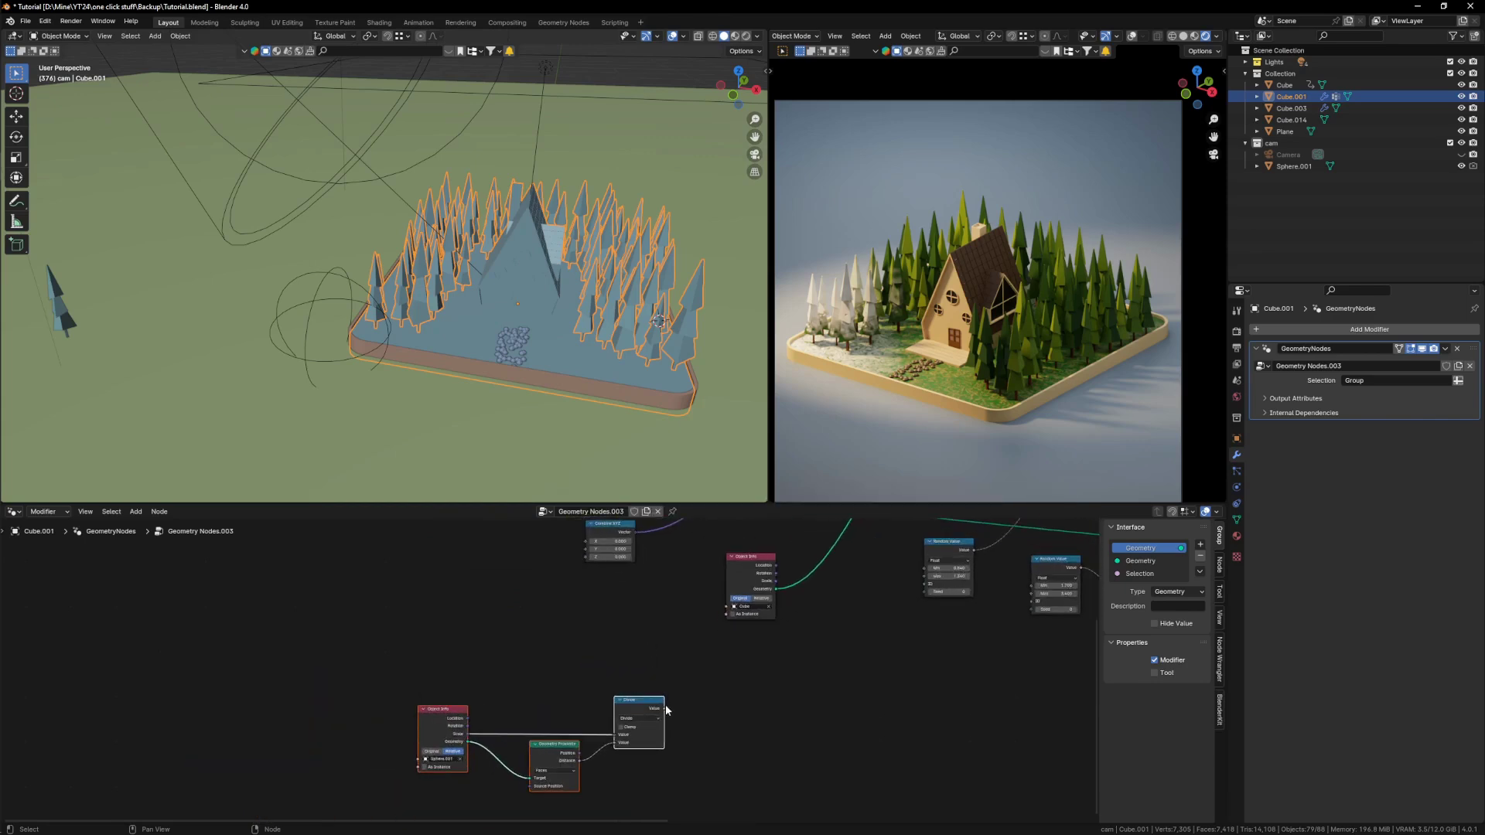
left_click_drag(585, 562, 585, 557)
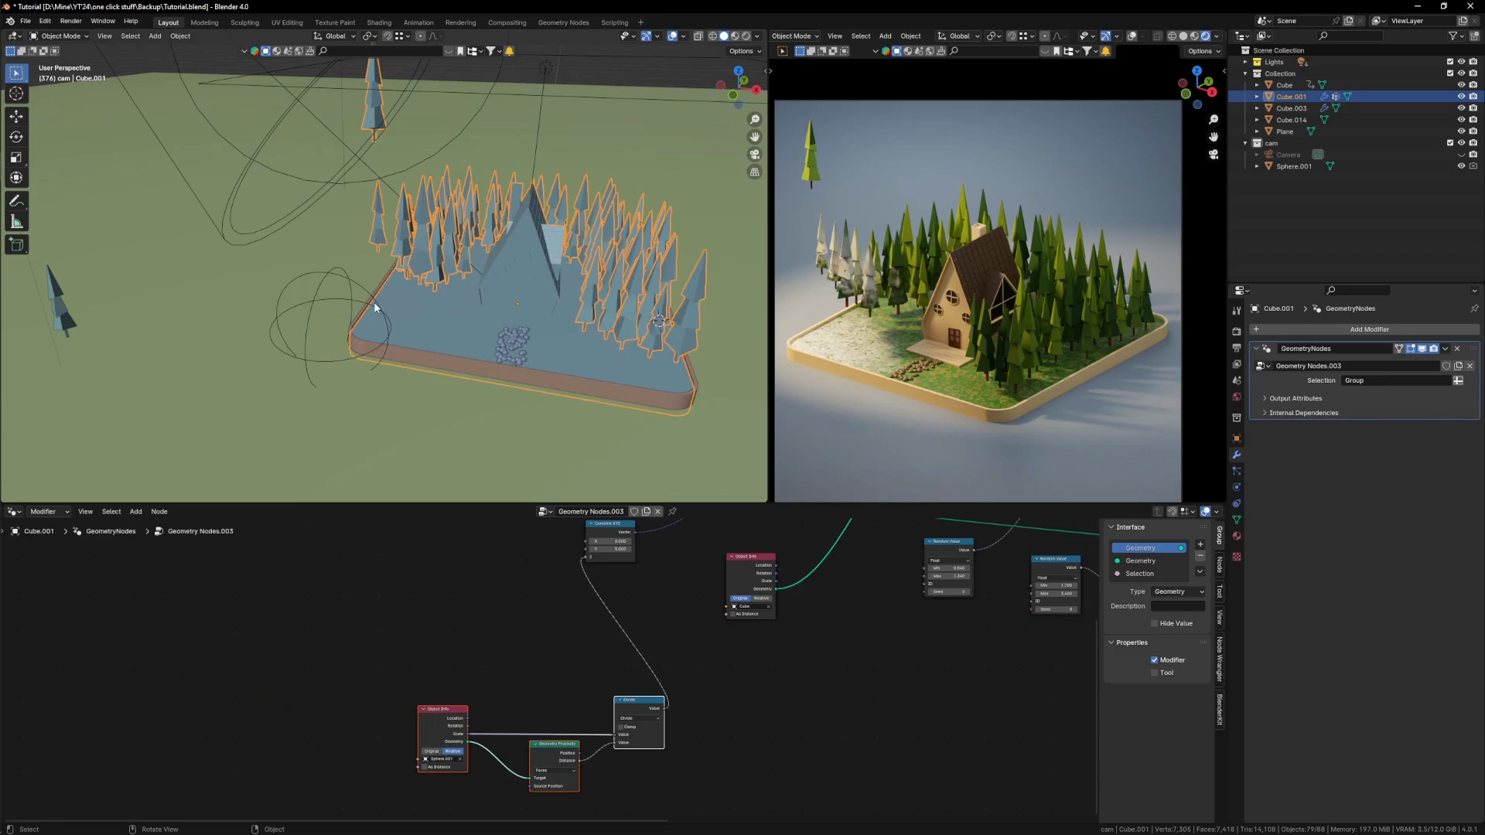
Step: Select Sphere.001, move it onto the front of the diorama and rescale it to test the tree offset
scroll(374, 308, "down", 3)
left_click(398, 305)
key("g")
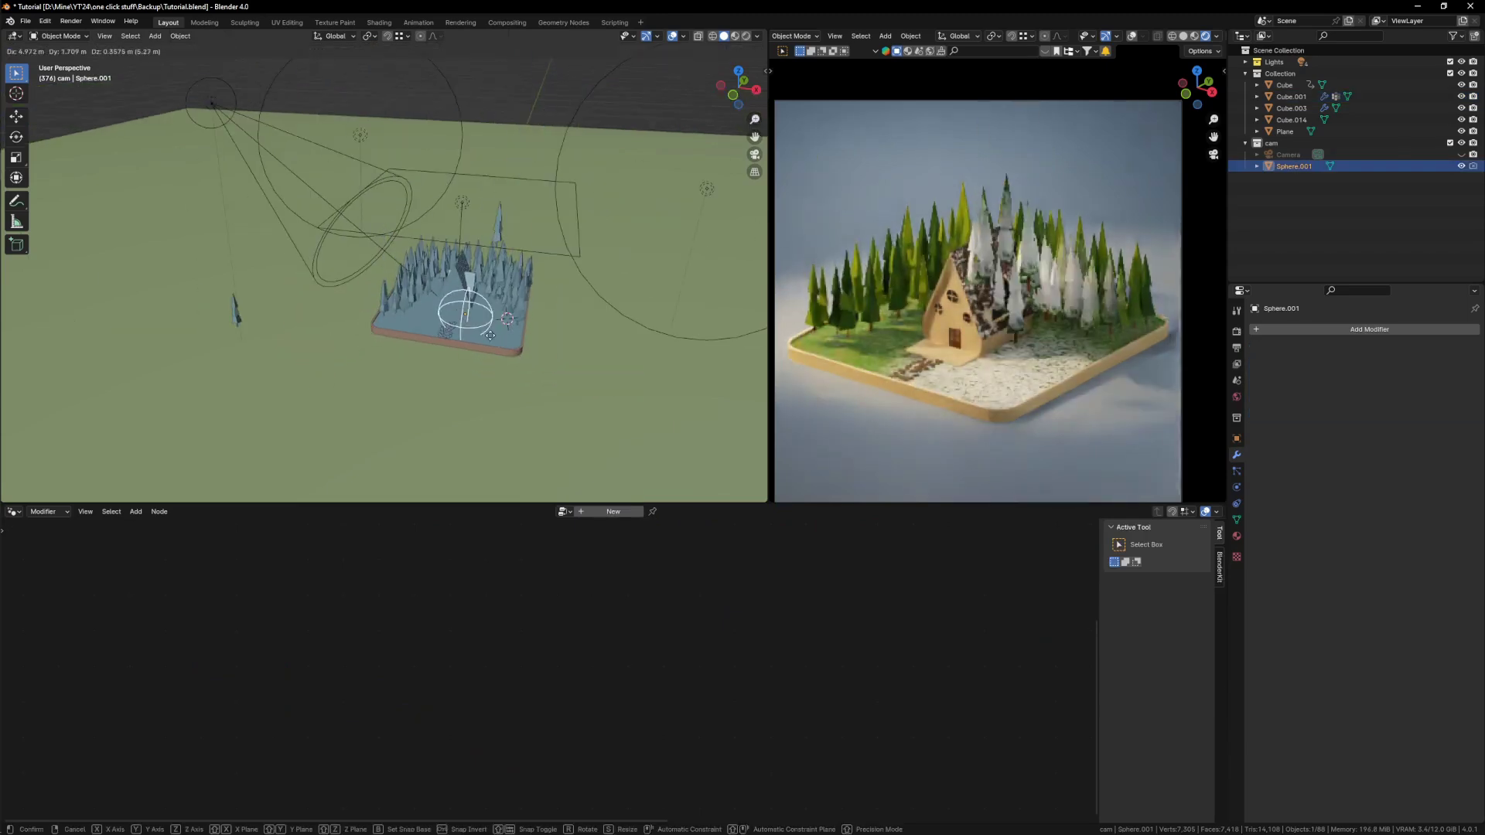
left_click(490, 335)
key("s")
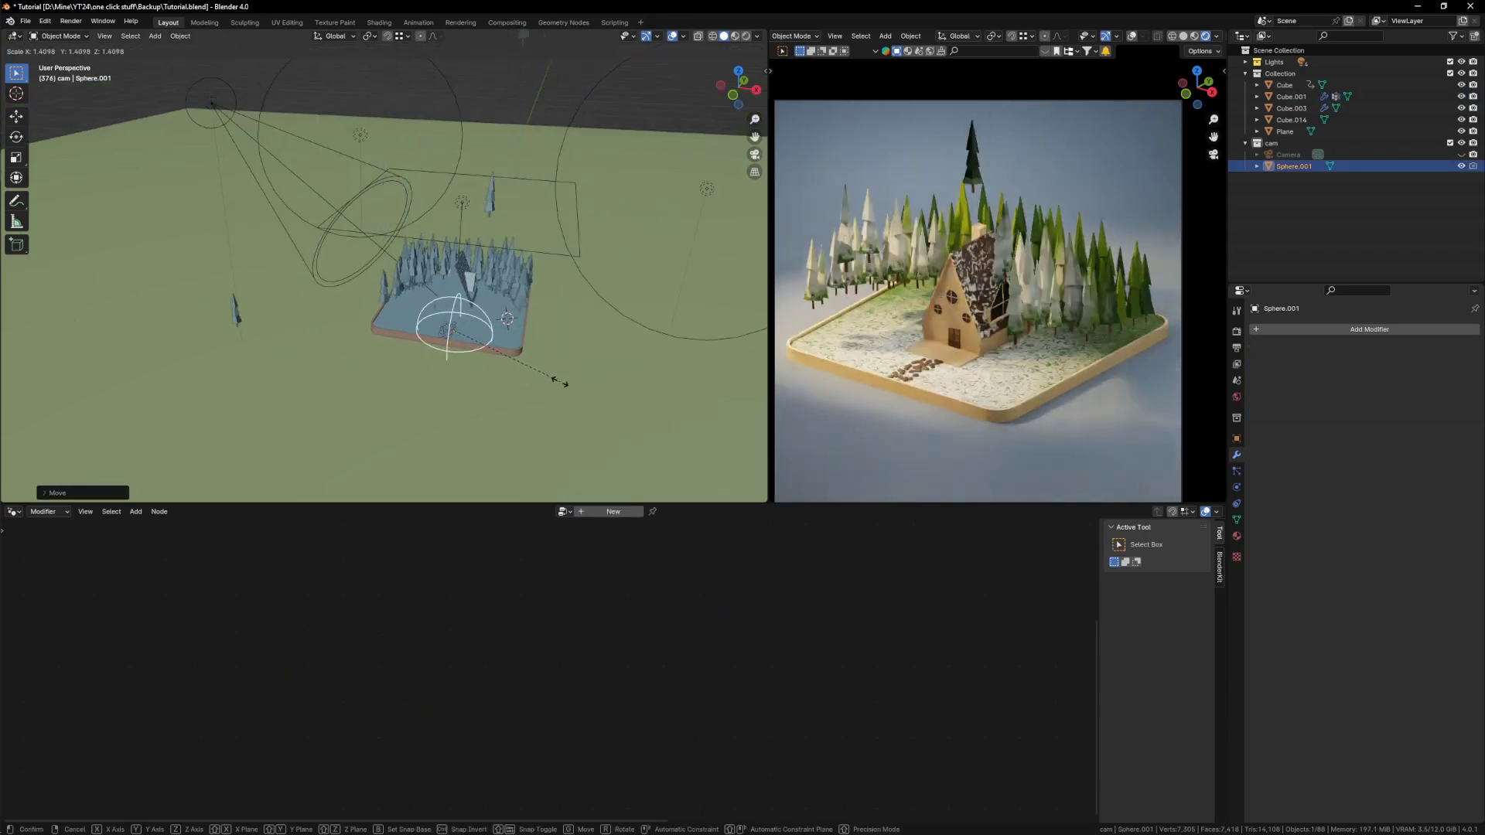
left_click(512, 384)
Step: Select Cube.001 and move its sphere proximity nodes farther away from the Combine XYZ node to make room
left_click(407, 296)
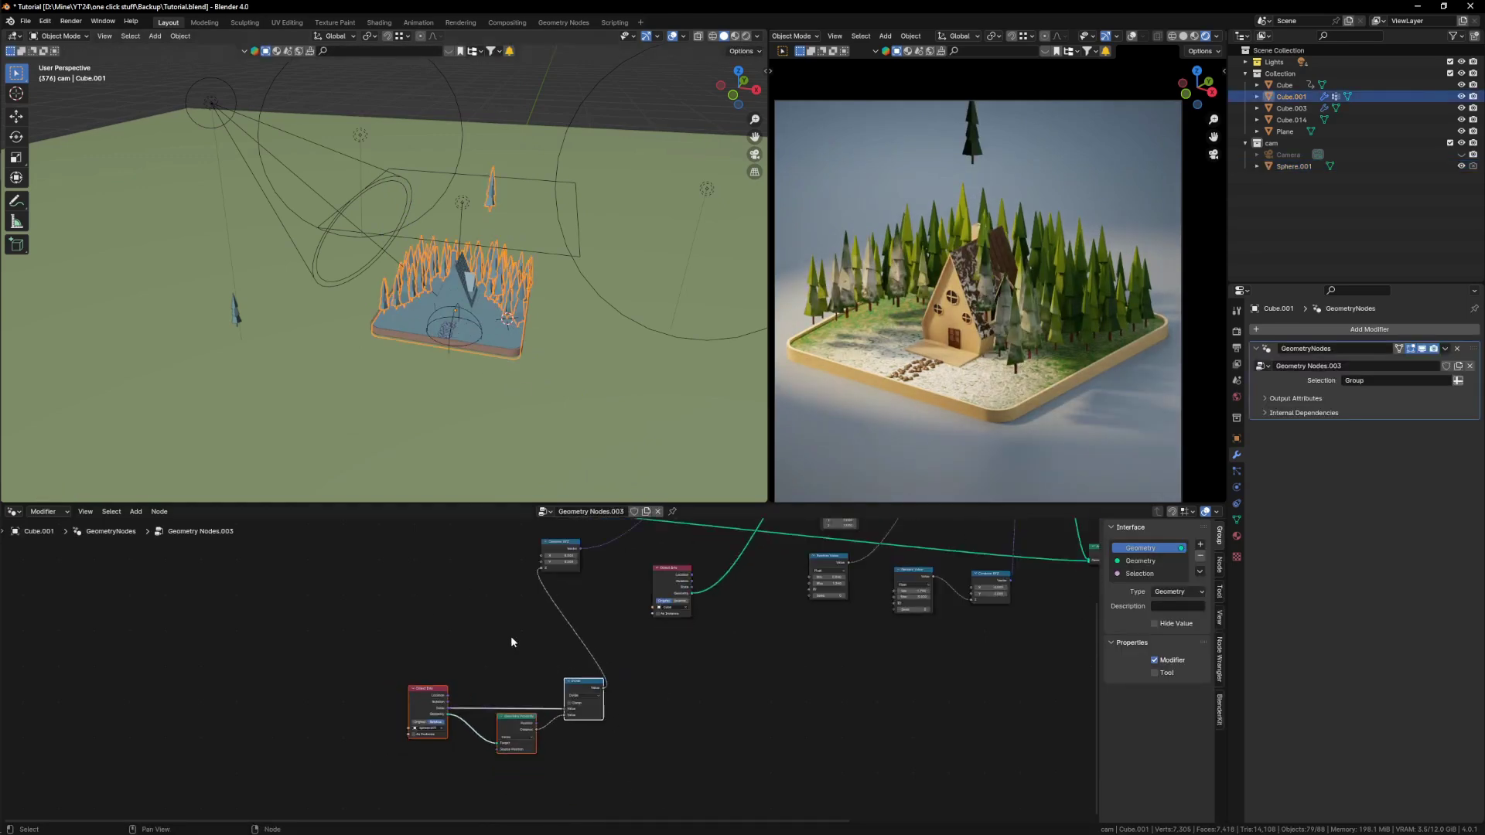
scroll(511, 642, "up", 1)
middle_click_drag(511, 642, 658, 700)
key("g")
left_click(548, 755)
scroll(526, 670, "up", 4)
middle_click_drag(522, 670, 629, 670)
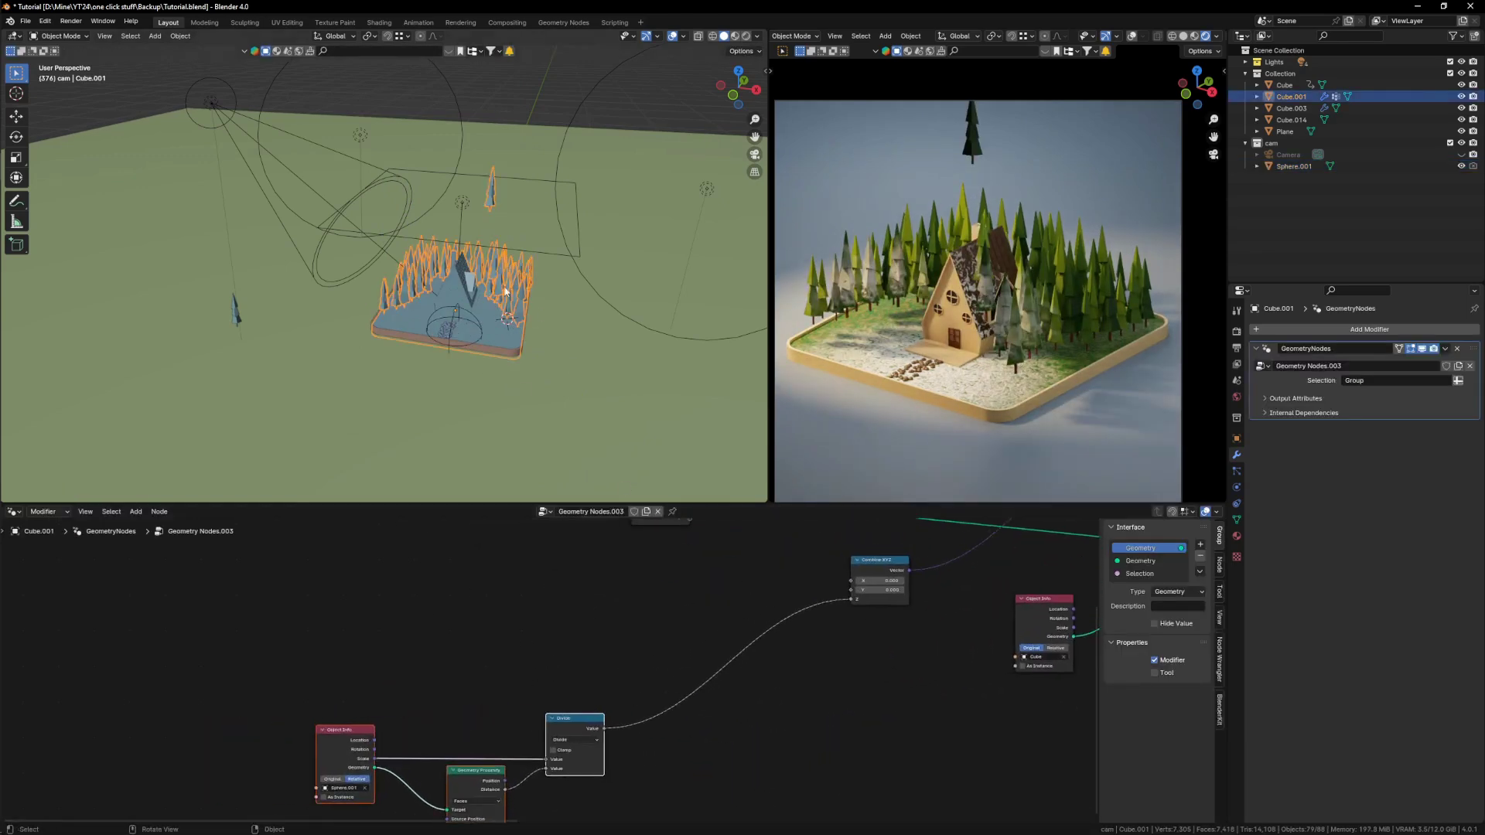
Step: Add a Float Curve node and insert it on the link between the Divide and Combine XYZ nodes
scroll(635, 667, "up", 3)
middle_click_drag(711, 730, 629, 676)
key("shift+a")
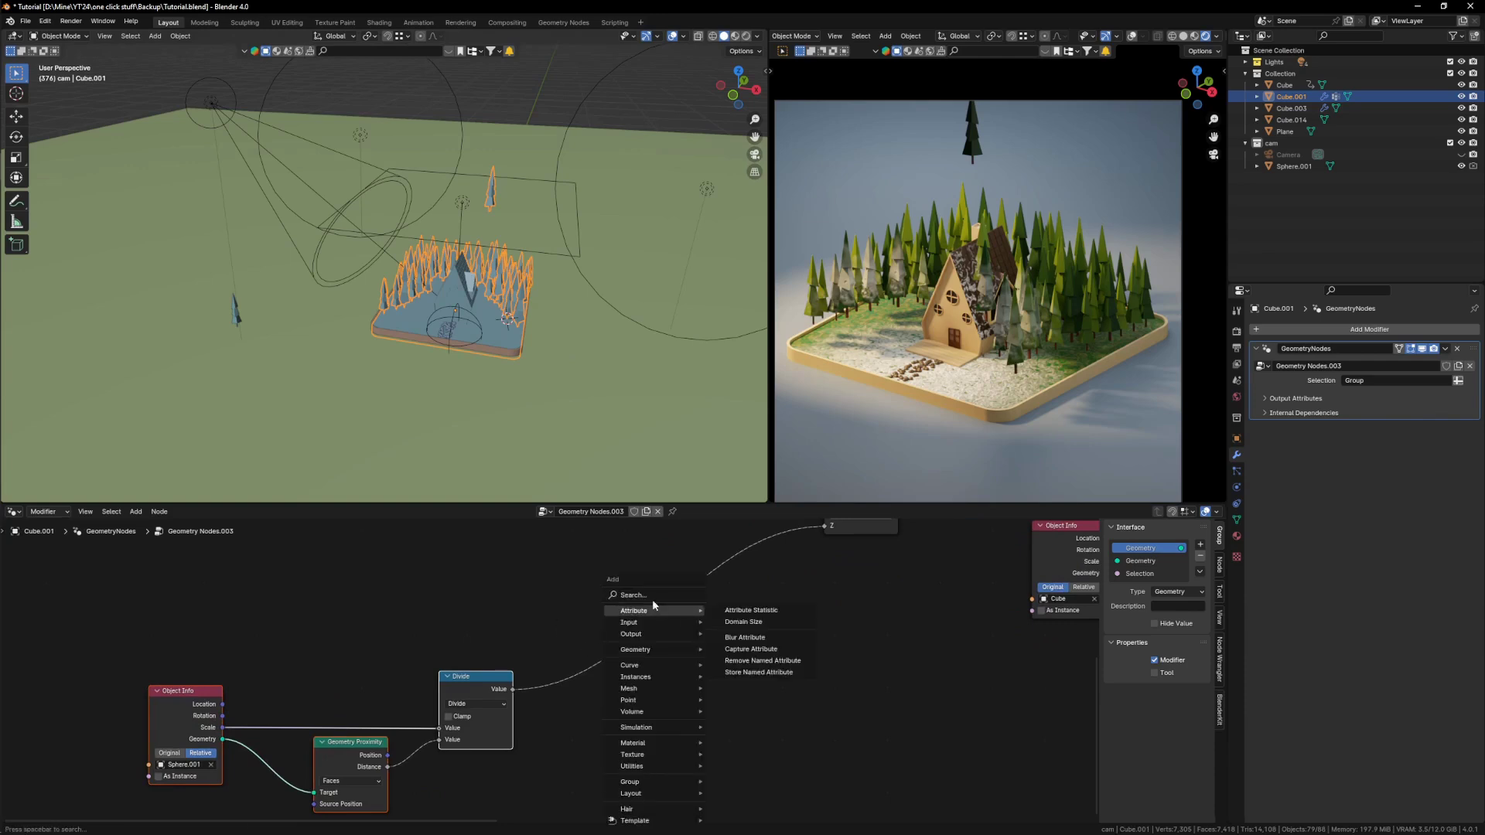
type("flo")
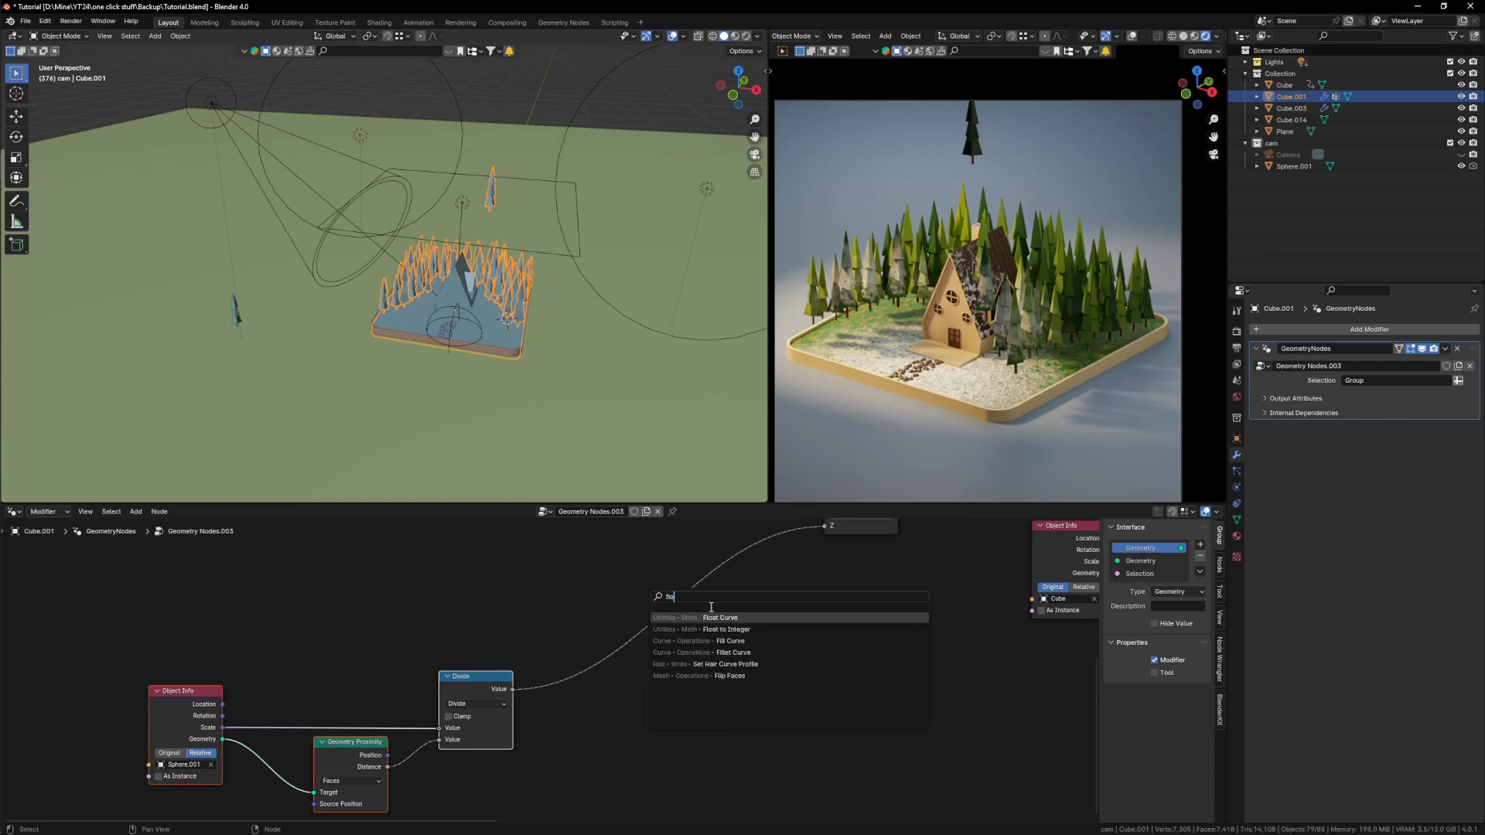
left_click(714, 617)
left_click(740, 621)
scroll(788, 750, "up", 3)
middle_click_drag(786, 745, 752, 674)
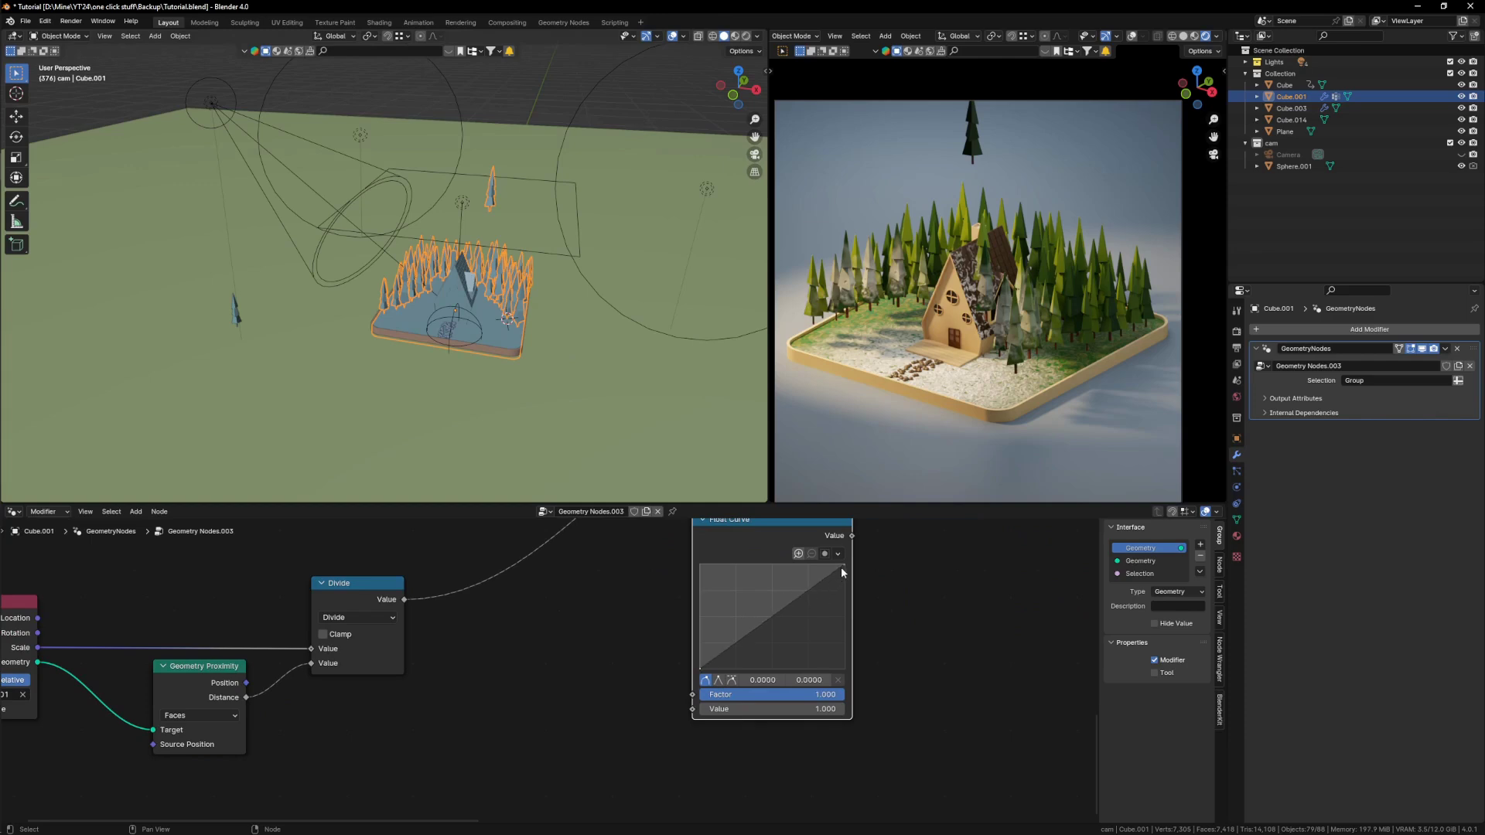
middle_click_drag(863, 584, 859, 663)
left_click_drag(777, 624, 610, 563)
Step: Insert a Color Ramp between the Divide and Float Curve nodes and tighten its gradient, with the white stop at 0.505
scroll(617, 594, "down", 2)
key("shift+a")
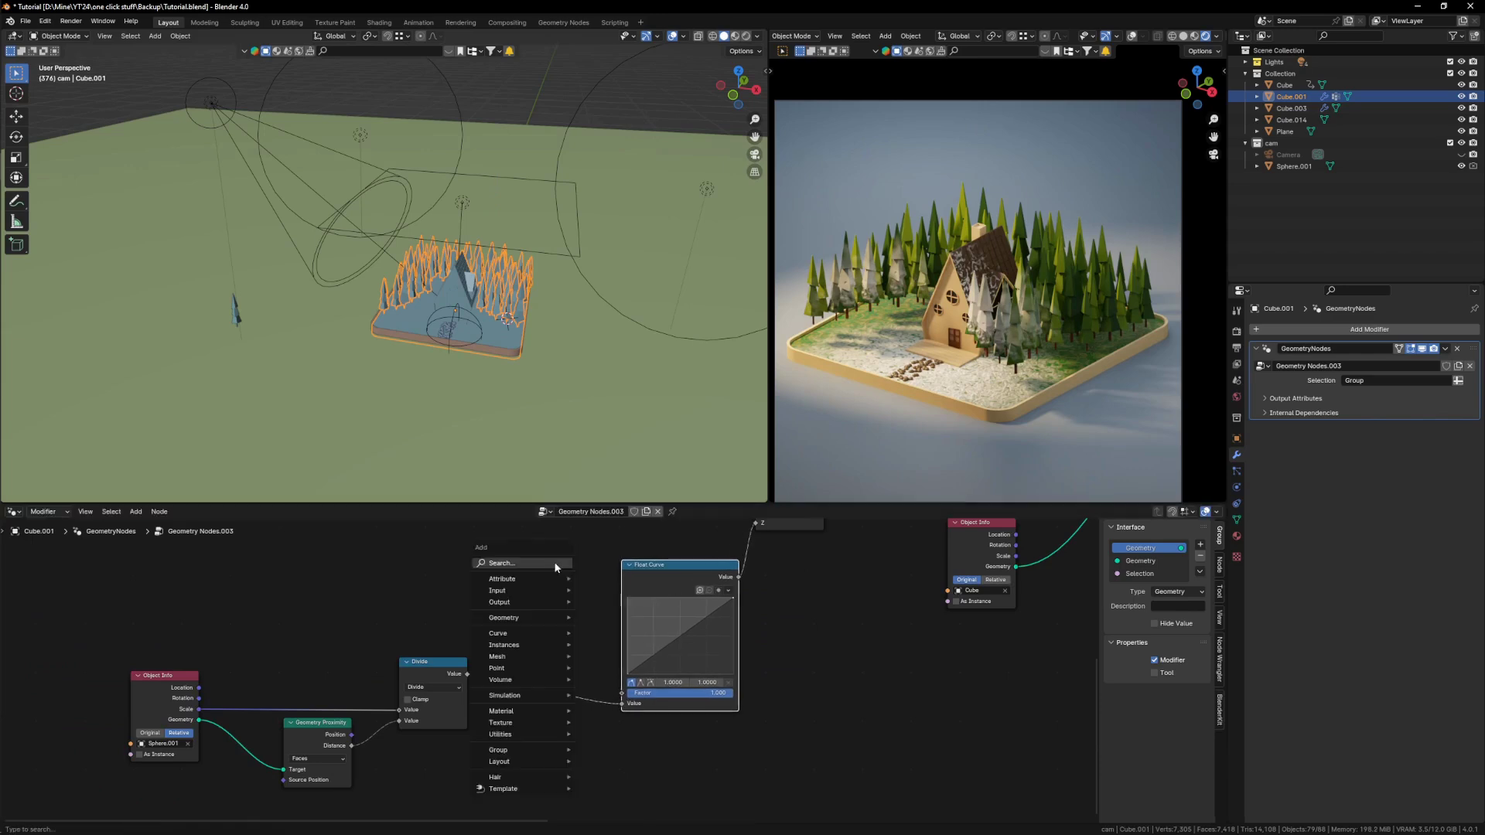
type("colo")
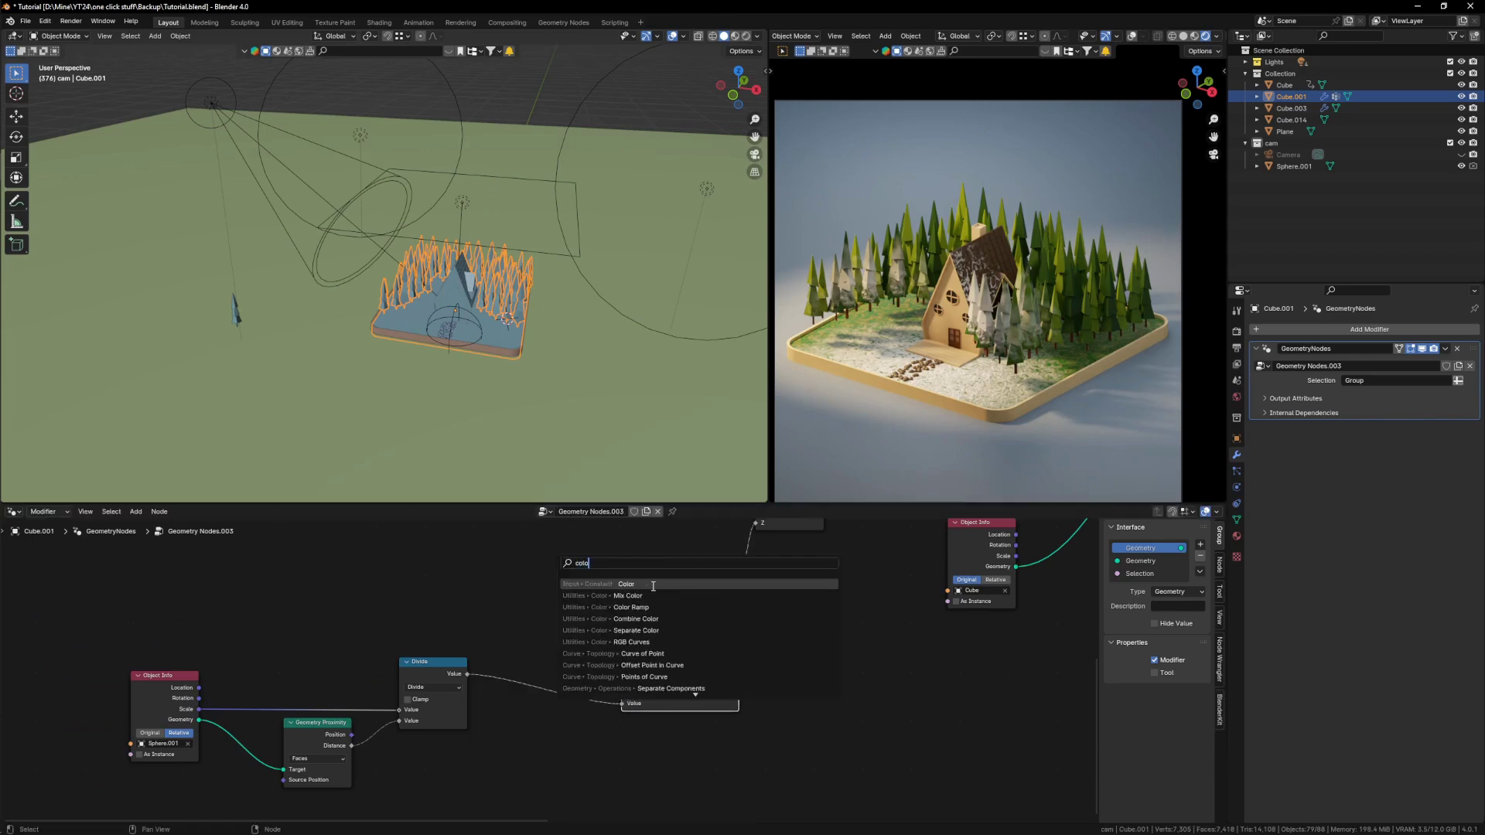
left_click(670, 607)
left_click(503, 637)
middle_click_drag(444, 328, 466, 365)
scroll(570, 710, "up", 1)
left_click_drag(500, 694, 563, 695)
Step: Select the chain from the sphere Object Info through the Float Curve and move it away from the Combine XYZ node
scroll(643, 690, "down", 9)
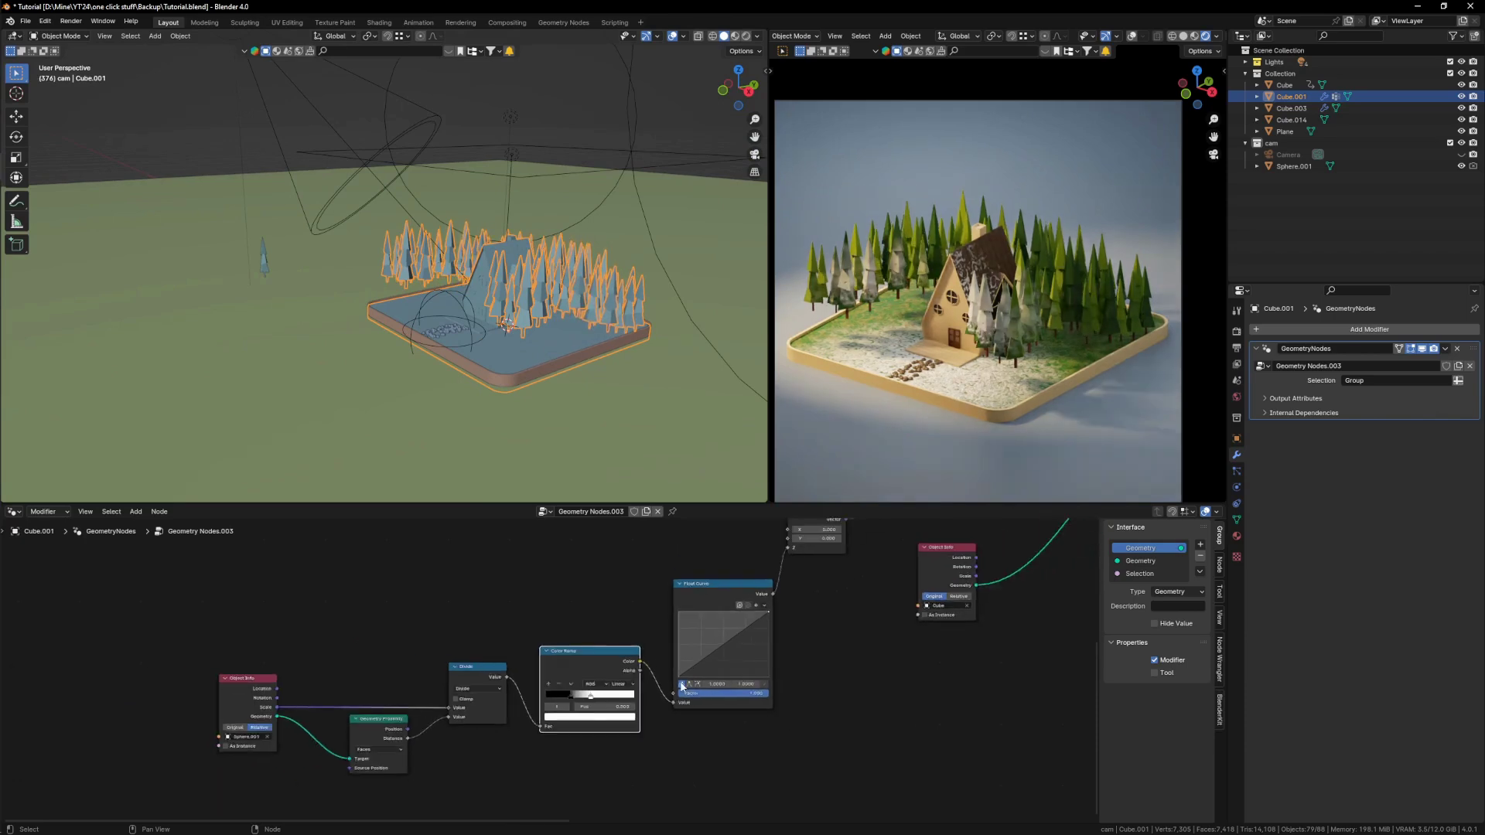
left_click_drag(761, 759, 248, 641)
key("g")
left_click(490, 695)
Step: Try scaling Sphere.001 to check how the tree offset responds to the sphere's size
scroll(544, 673, "up", 5)
scroll(546, 679, "up", 1)
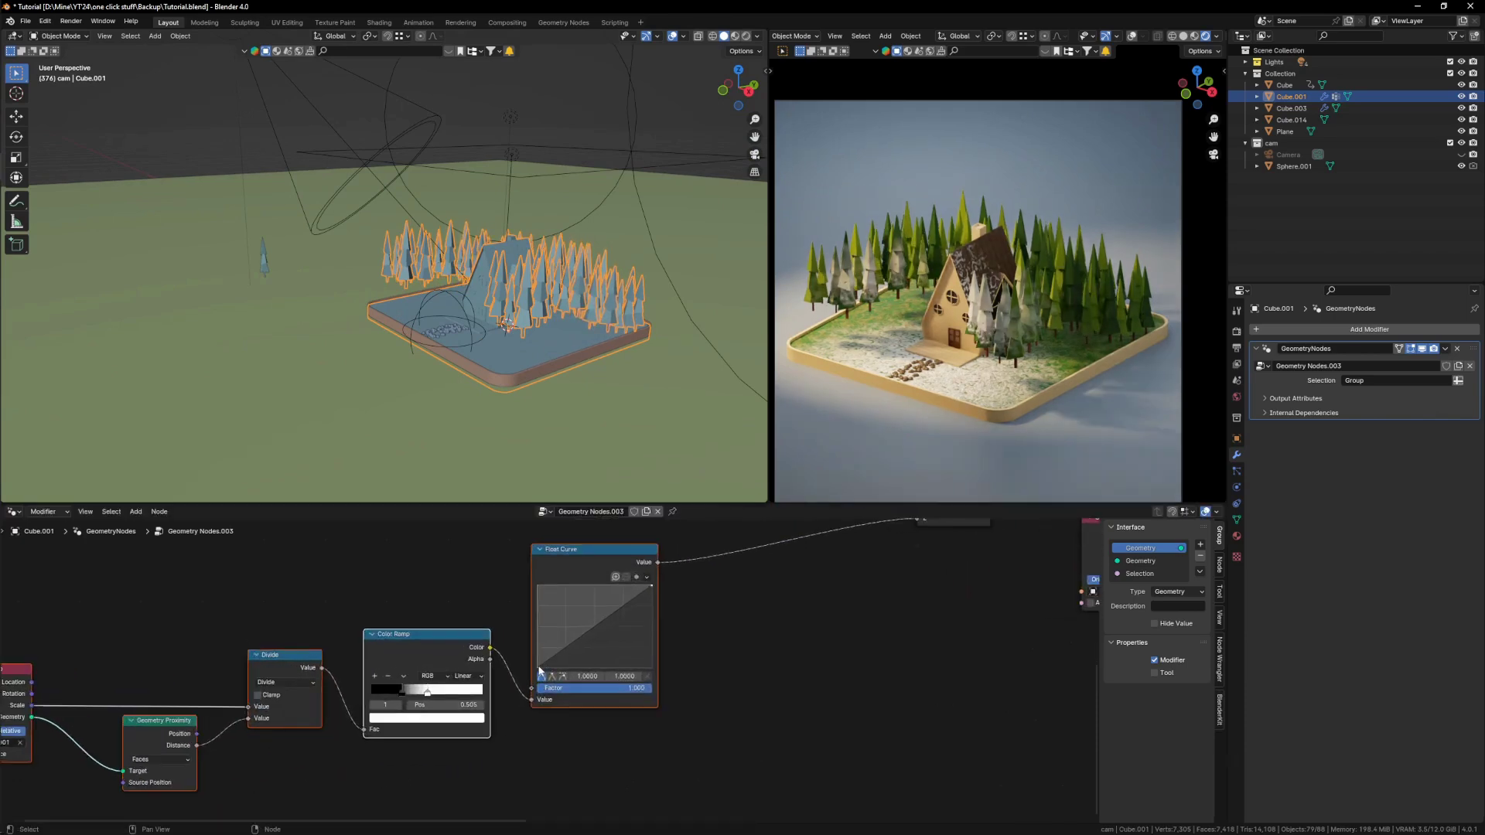
left_click(474, 338)
key("s")
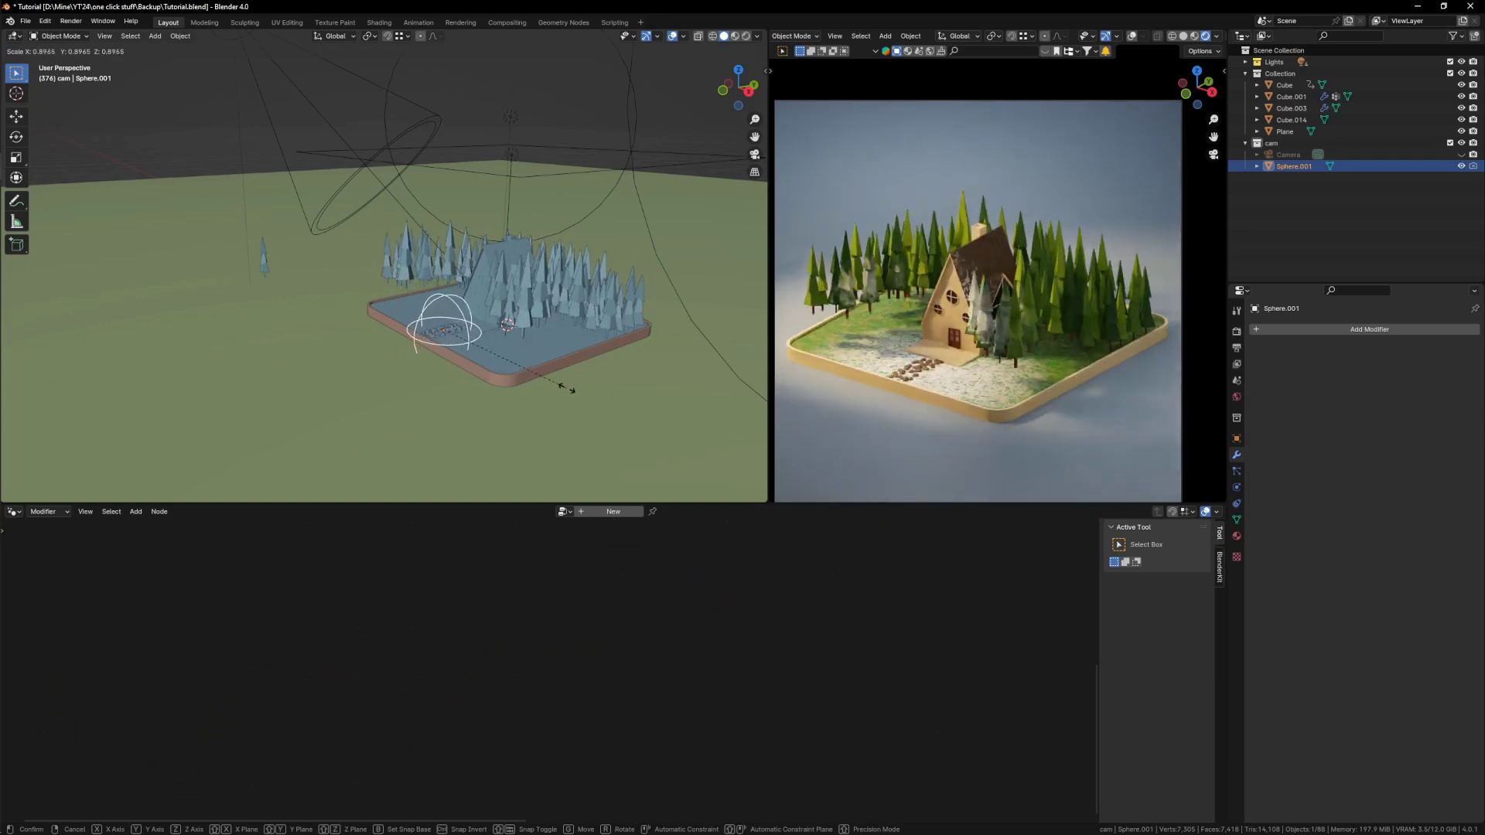
left_click(580, 387)
Step: Insert a Math node set to Multiply between Cube.001's Float Curve and Combine XYZ nodes, with a value of 1.150
left_click(547, 300)
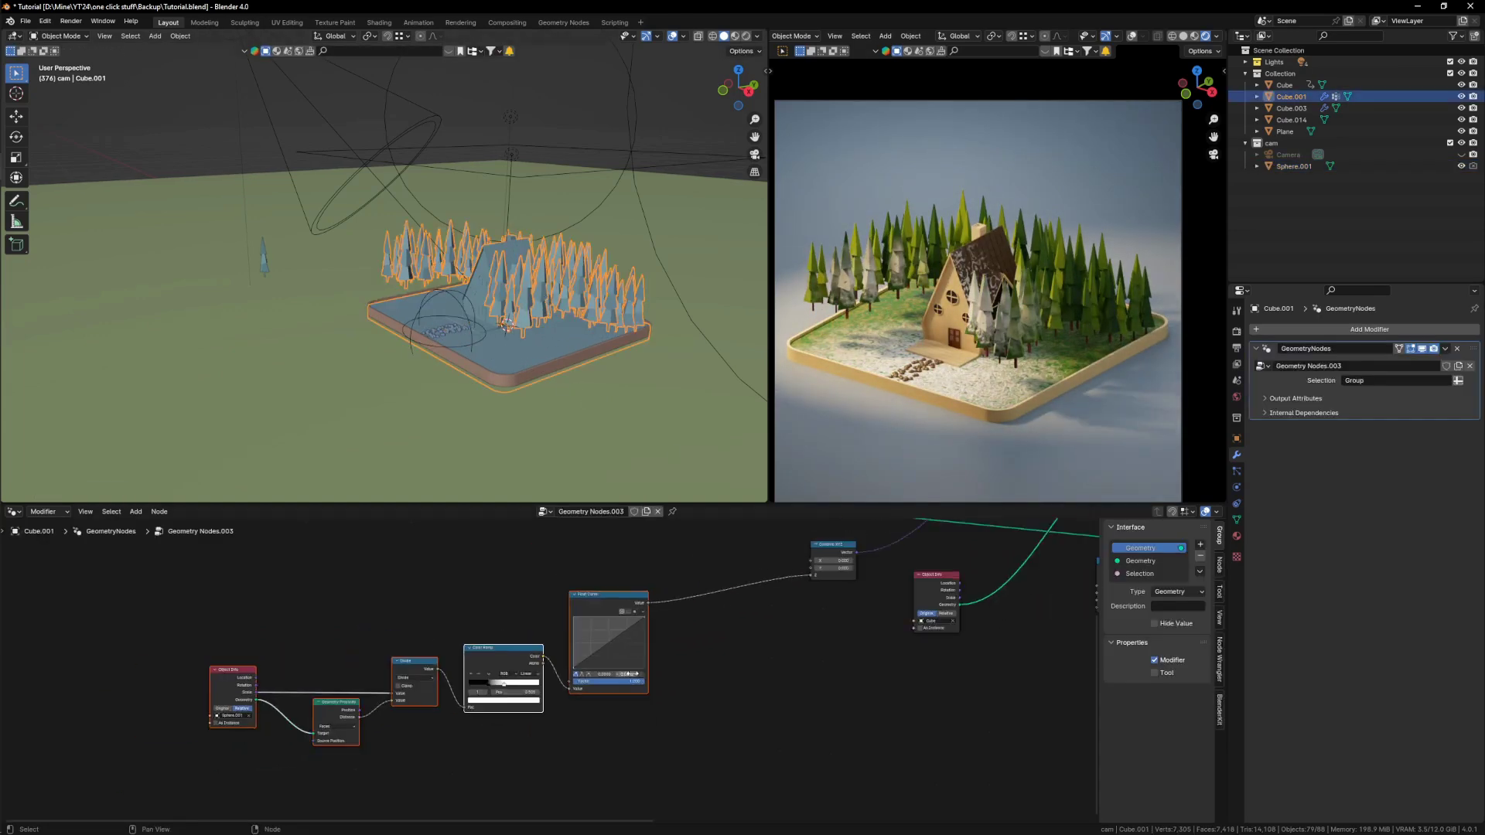
scroll(720, 531, "up", 1)
key("shift+a")
type("math")
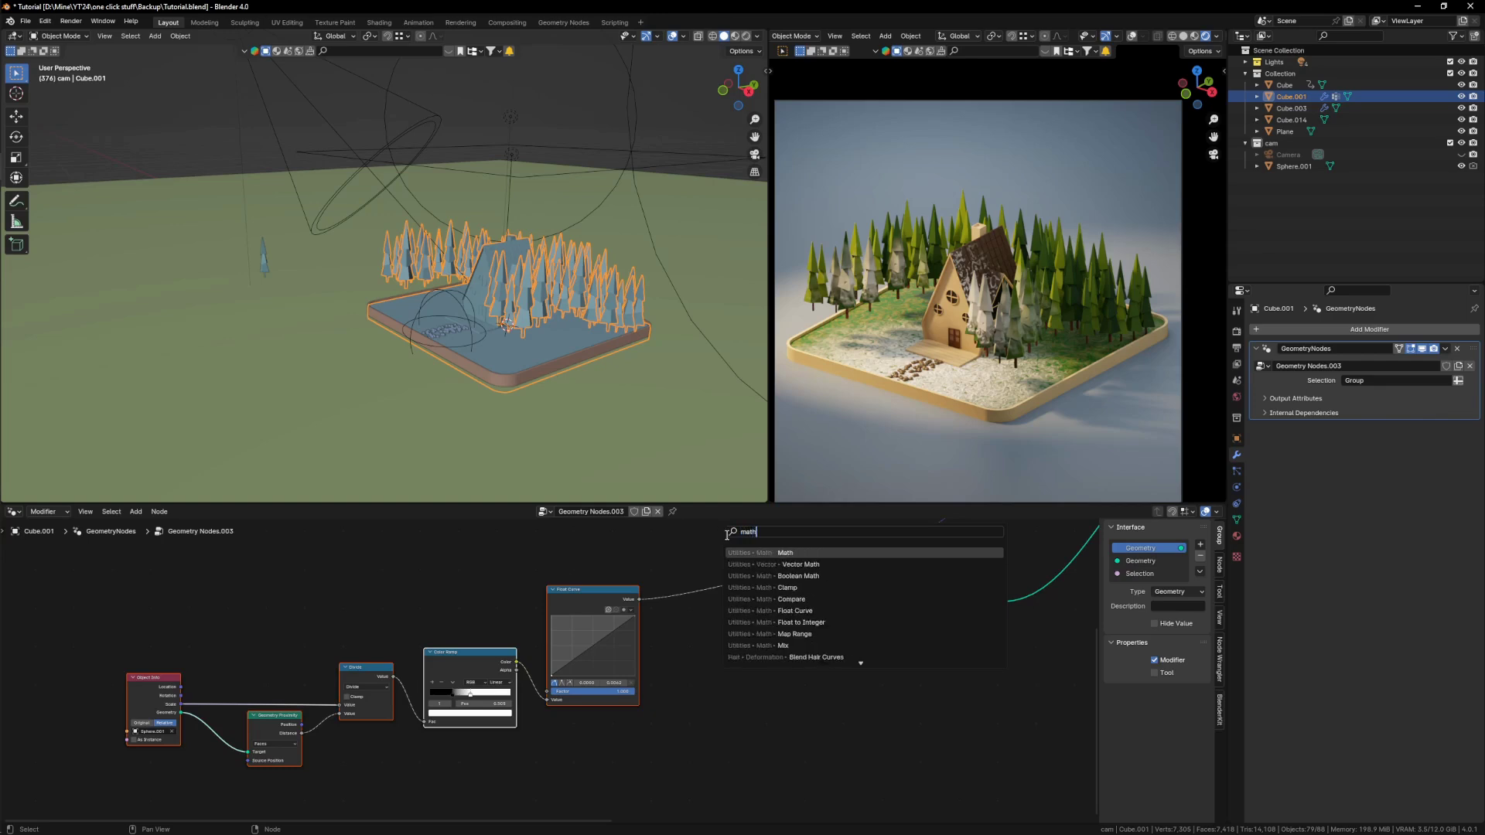
left_click(788, 552)
left_click(716, 560)
left_click(735, 579)
left_click(737, 619)
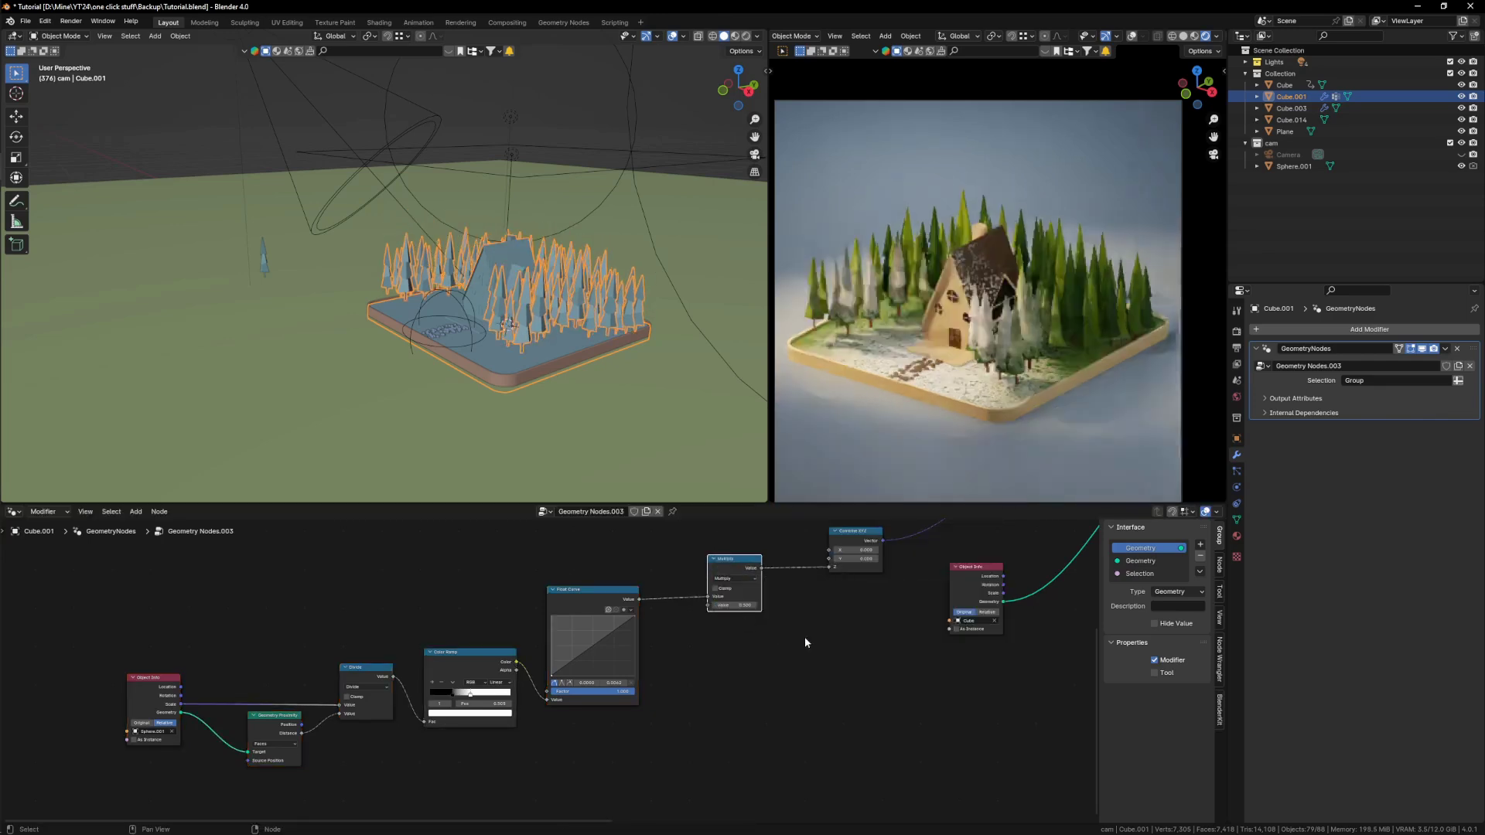
scroll(801, 625, "up", 3)
left_click_drag(721, 600, 788, 600)
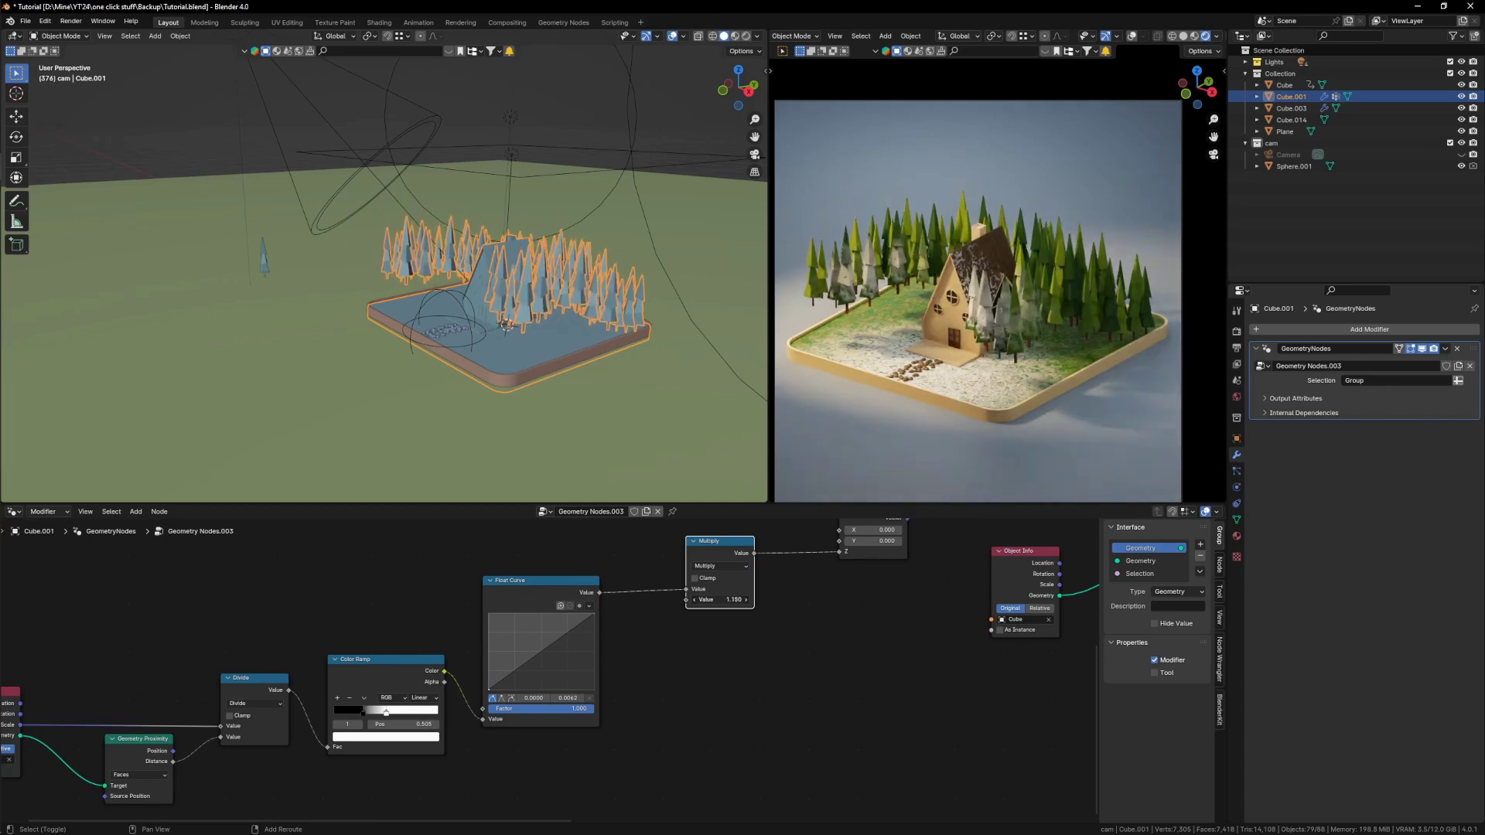
Step: Shape the Float Curve into two humps with a dip between them, lowering its end point to 0 at position 1
scroll(596, 683, "down", 4)
scroll(656, 643, "up", 8)
middle_click_drag(528, 662, 654, 657)
left_click_drag(666, 559, 680, 564)
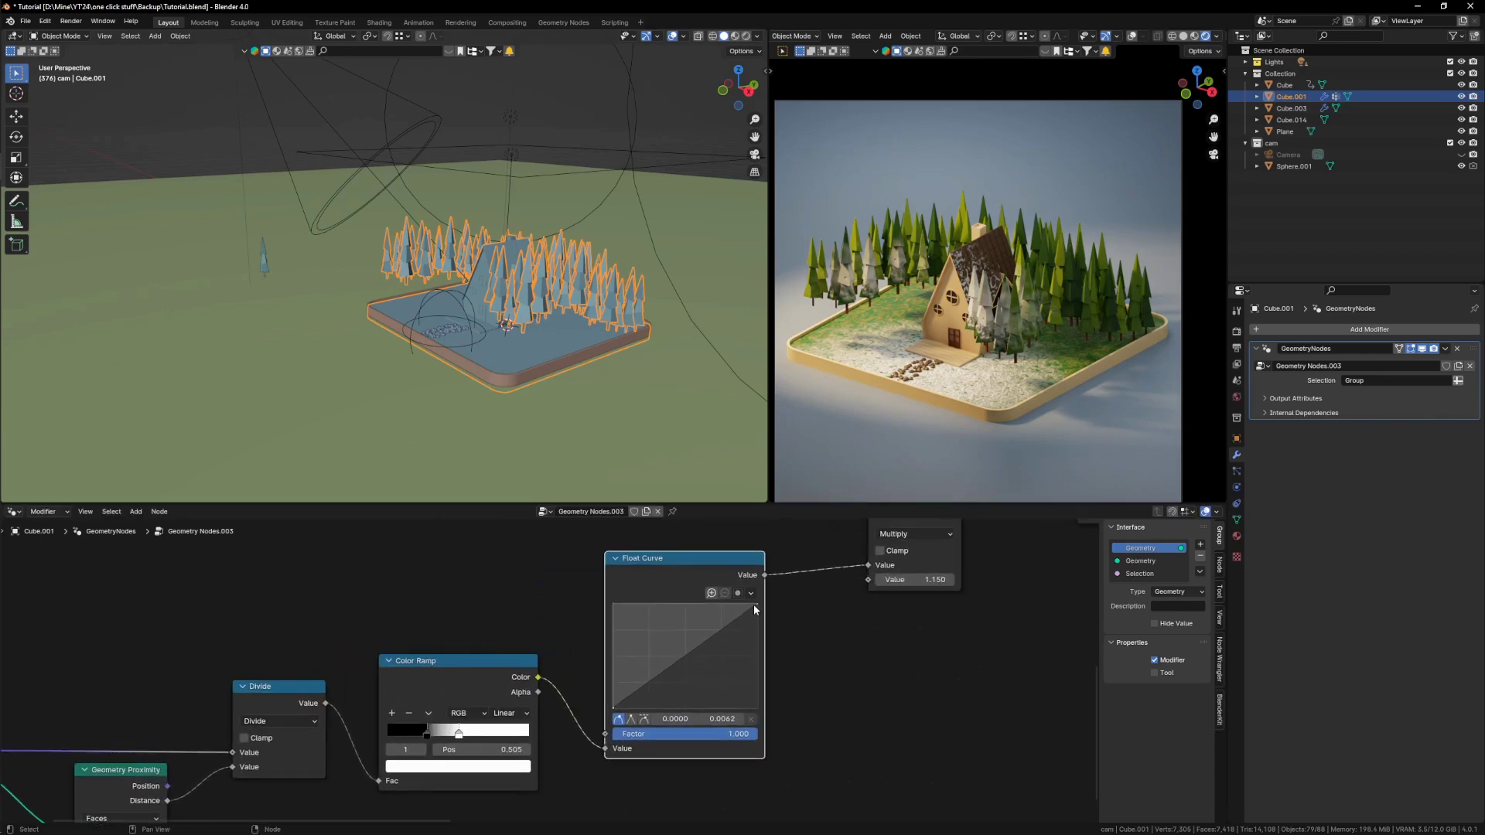
left_click_drag(662, 680, 653, 667)
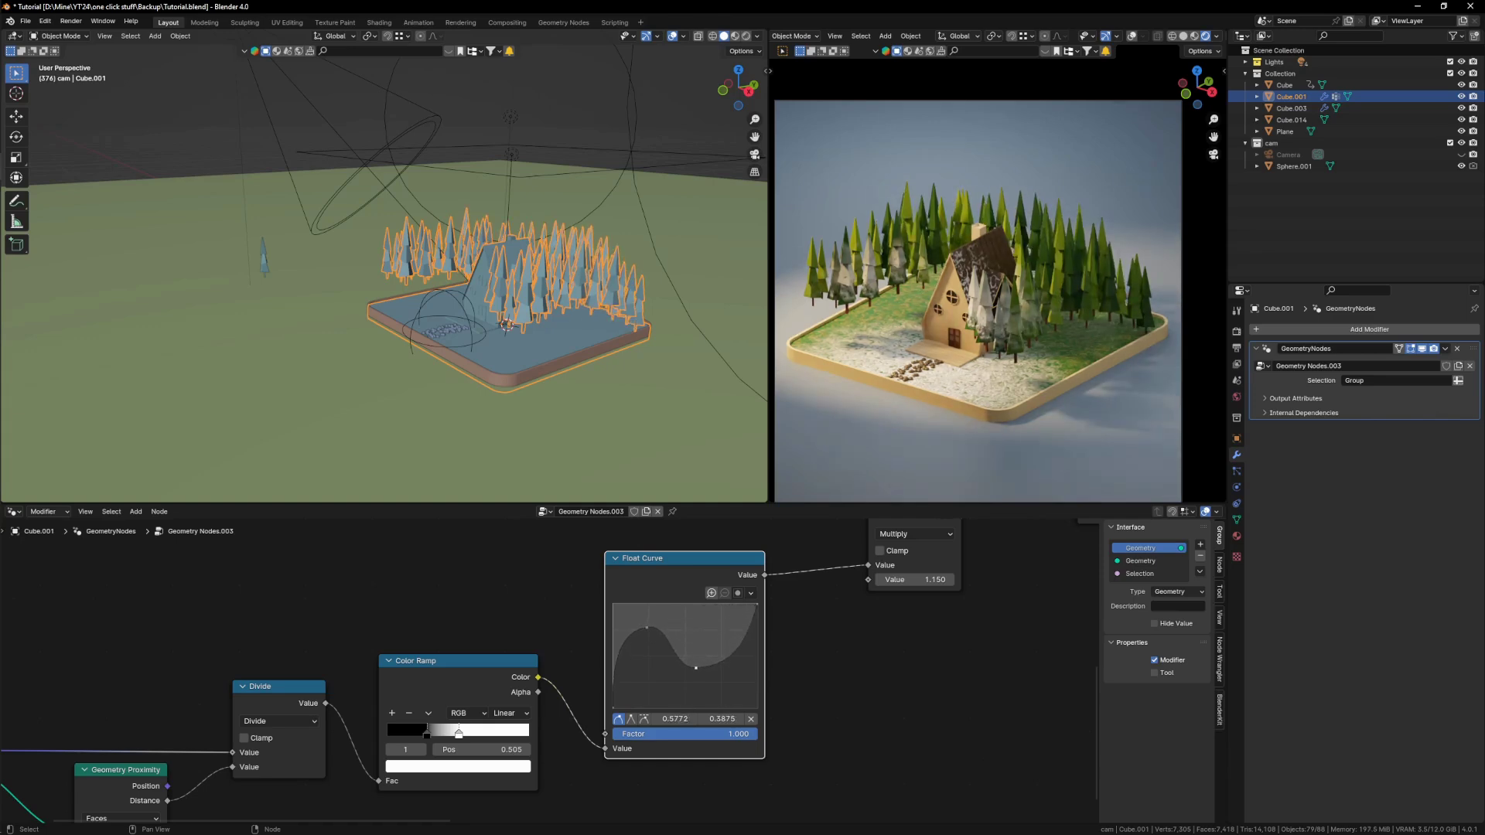
left_click_drag(696, 668, 715, 664)
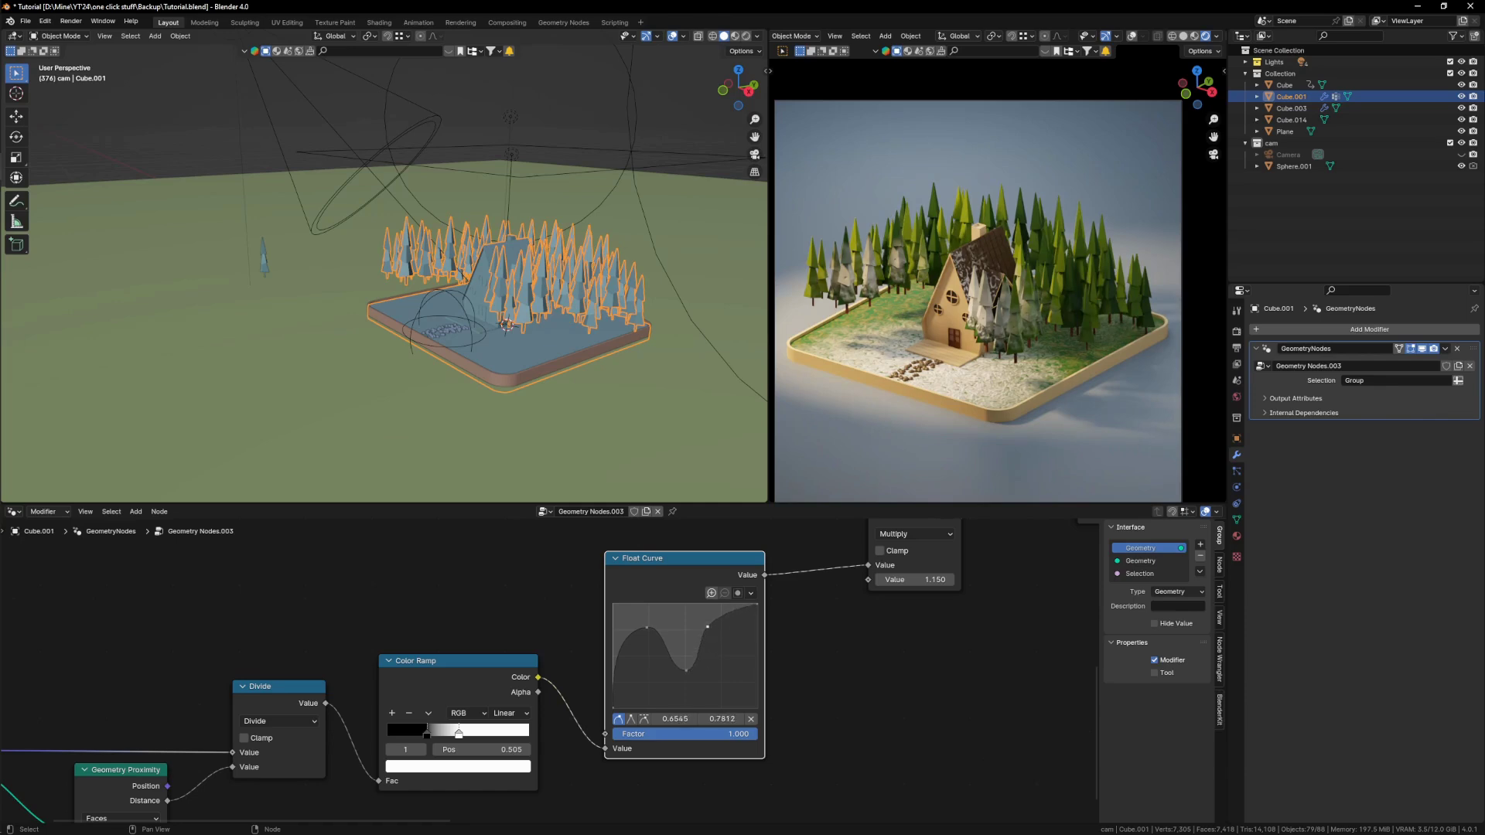
left_click_drag(757, 698, 757, 708)
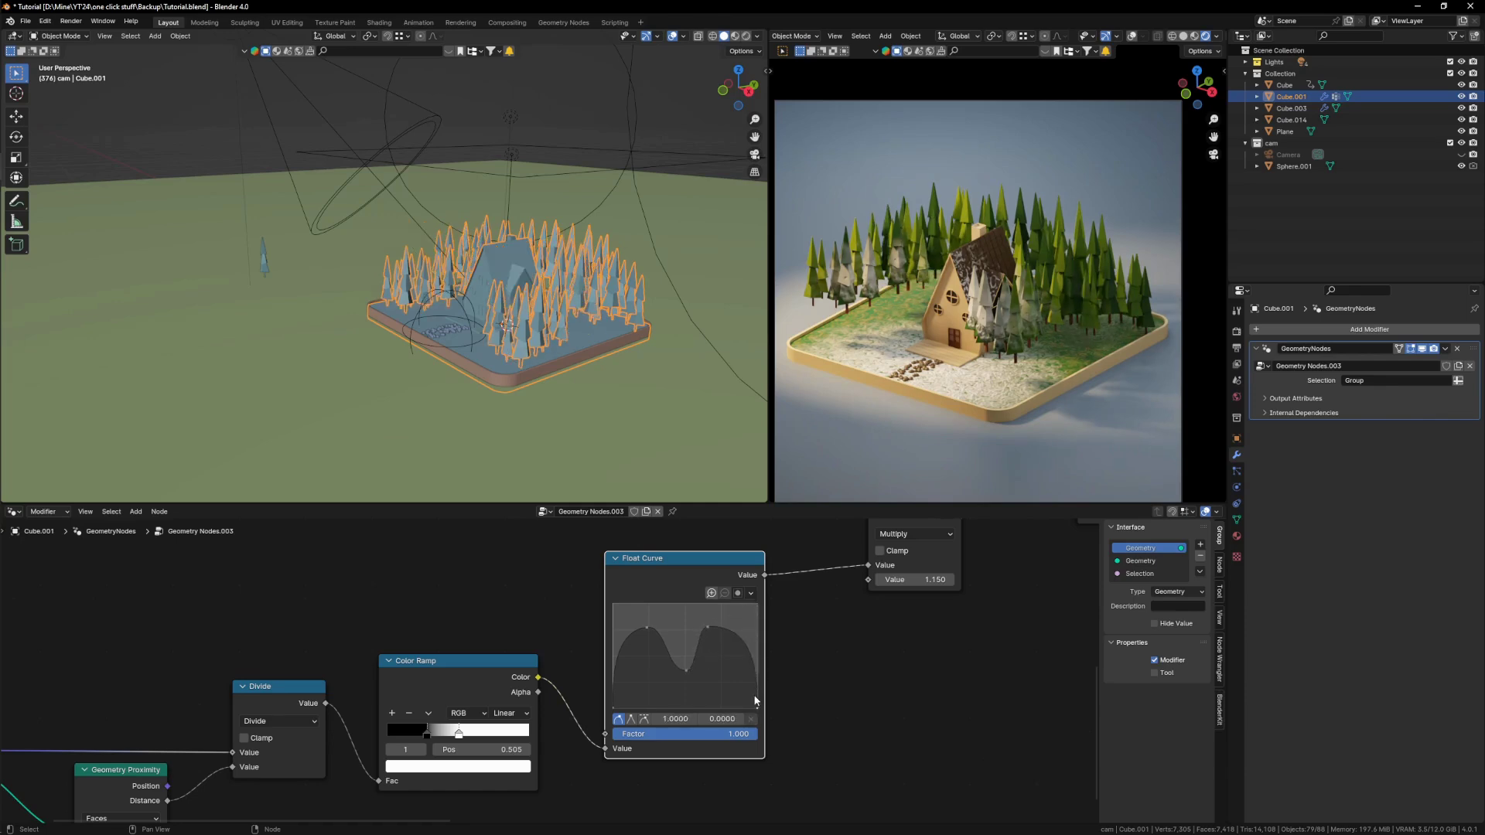
Step: Move Sphere.001 in top view to the diorama's front corner beside the path and rescale it to test the tree animation
key("s")
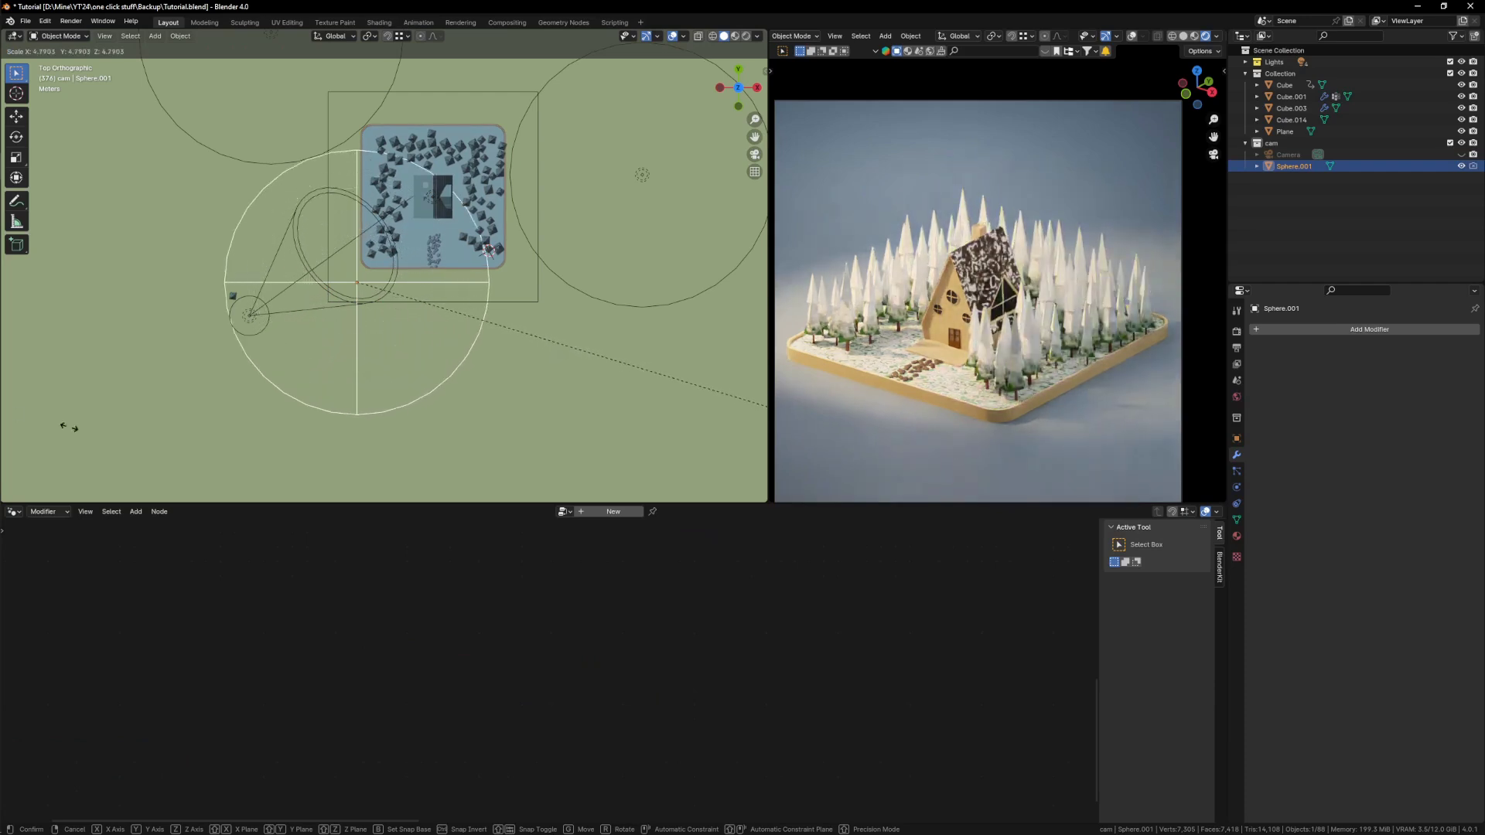
left_click(494, 325)
scroll(429, 339, "down", 3)
scroll(428, 333, "up", 2)
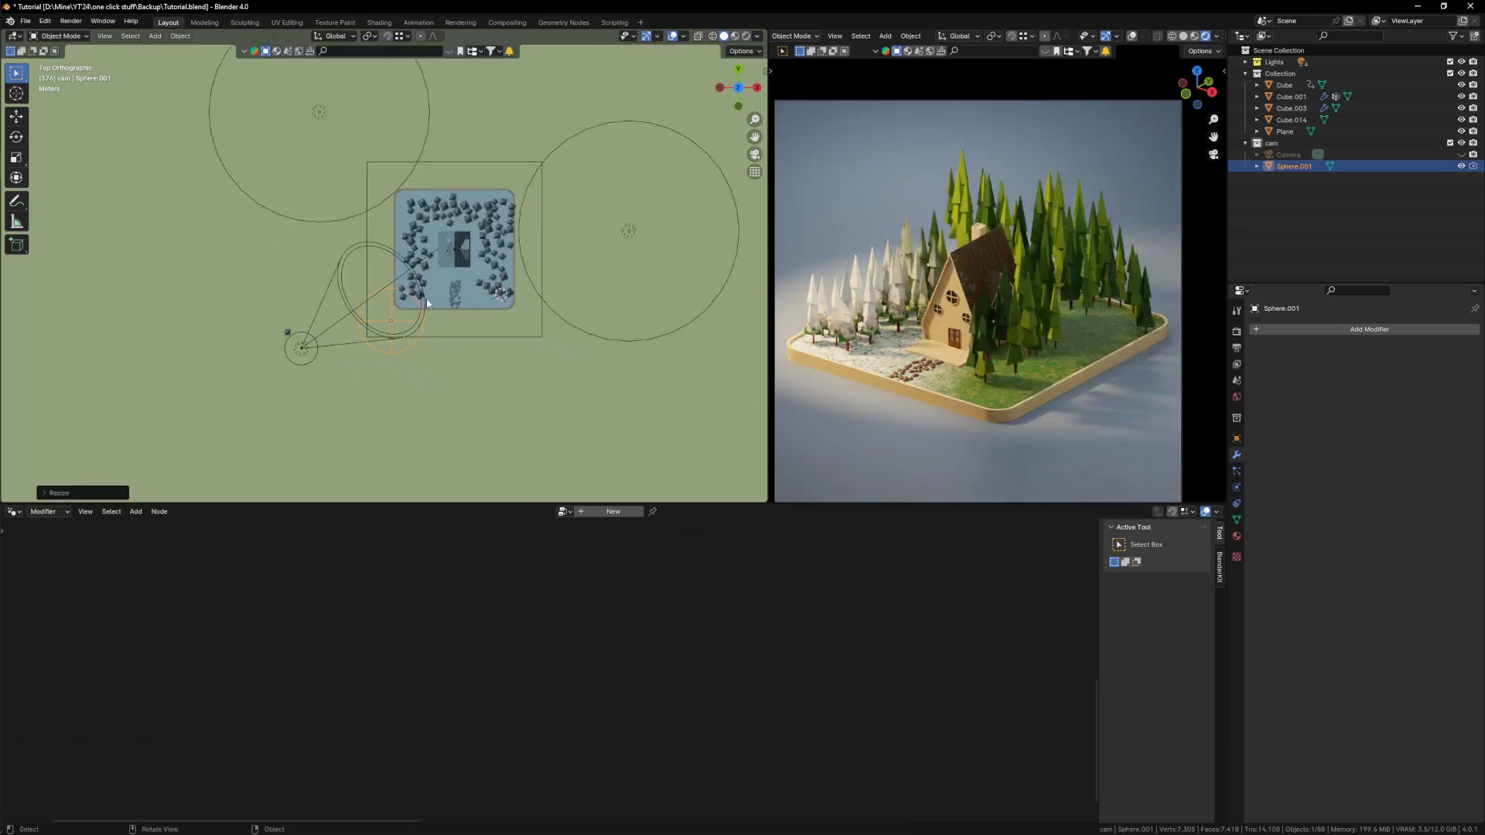
key("g")
left_click(598, 304)
key("s")
left_click(661, 364)
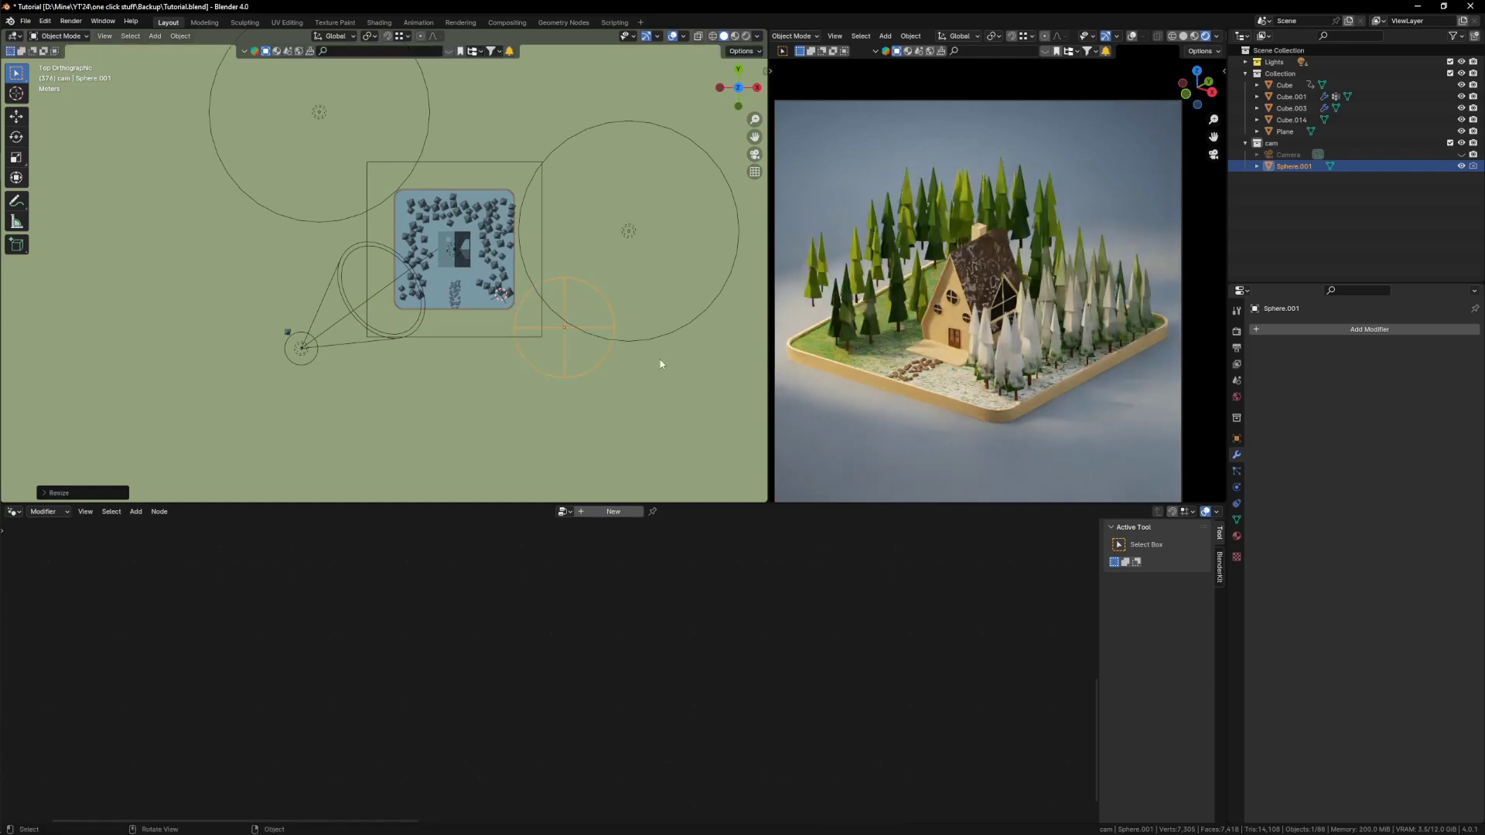
key("s")
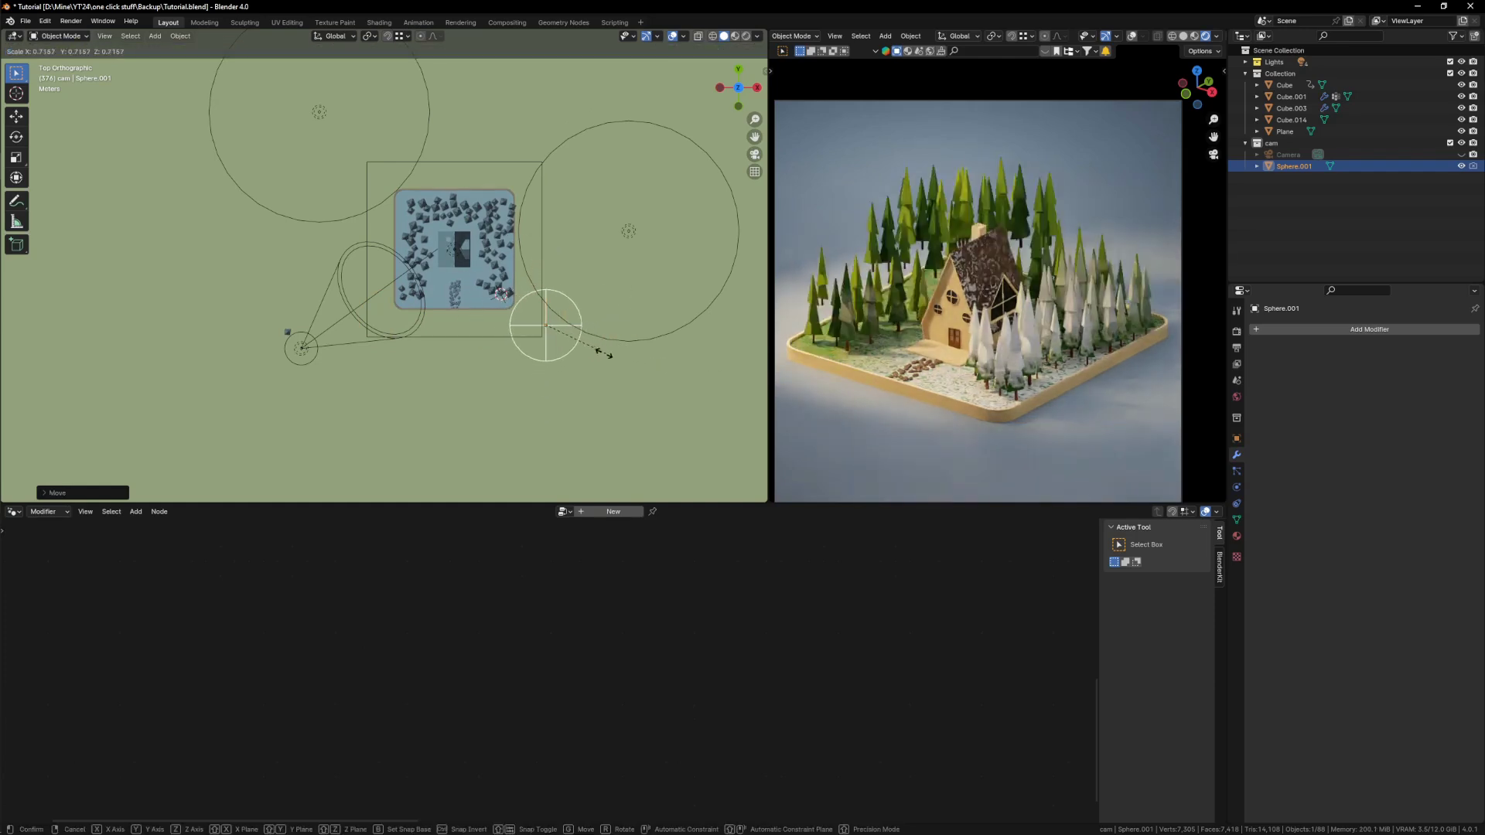